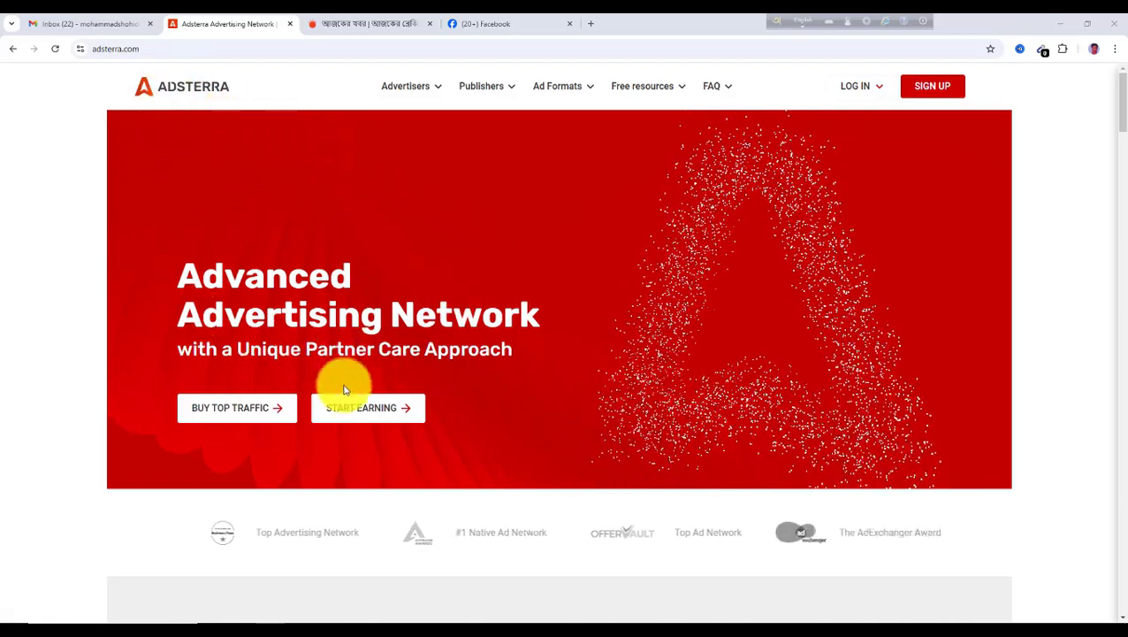
left_click(359, 24)
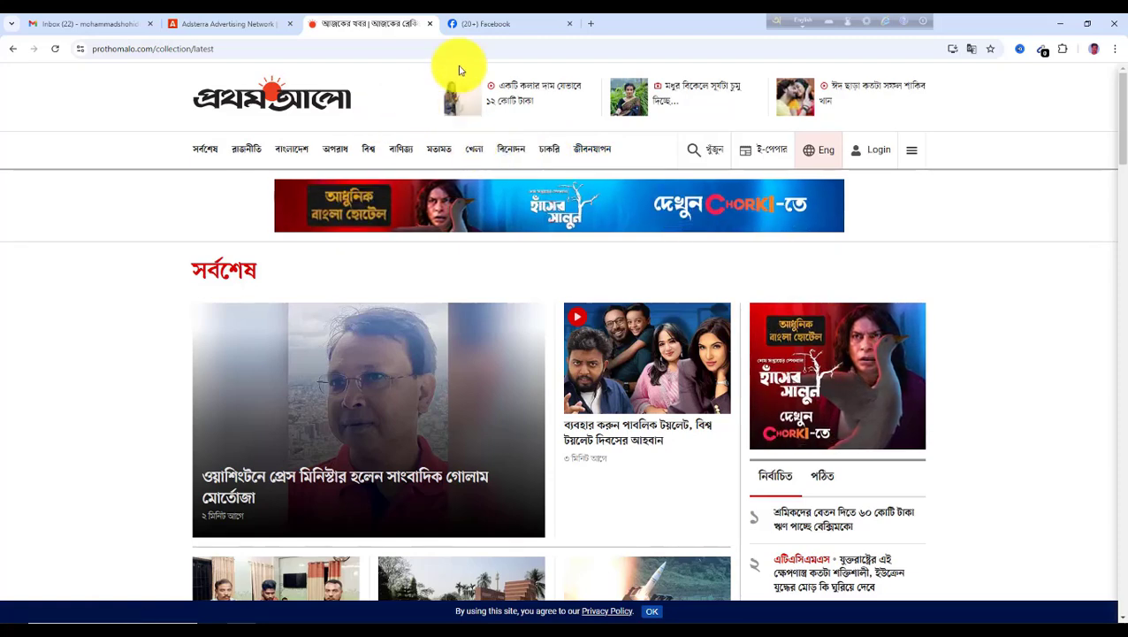
left_click(494, 25)
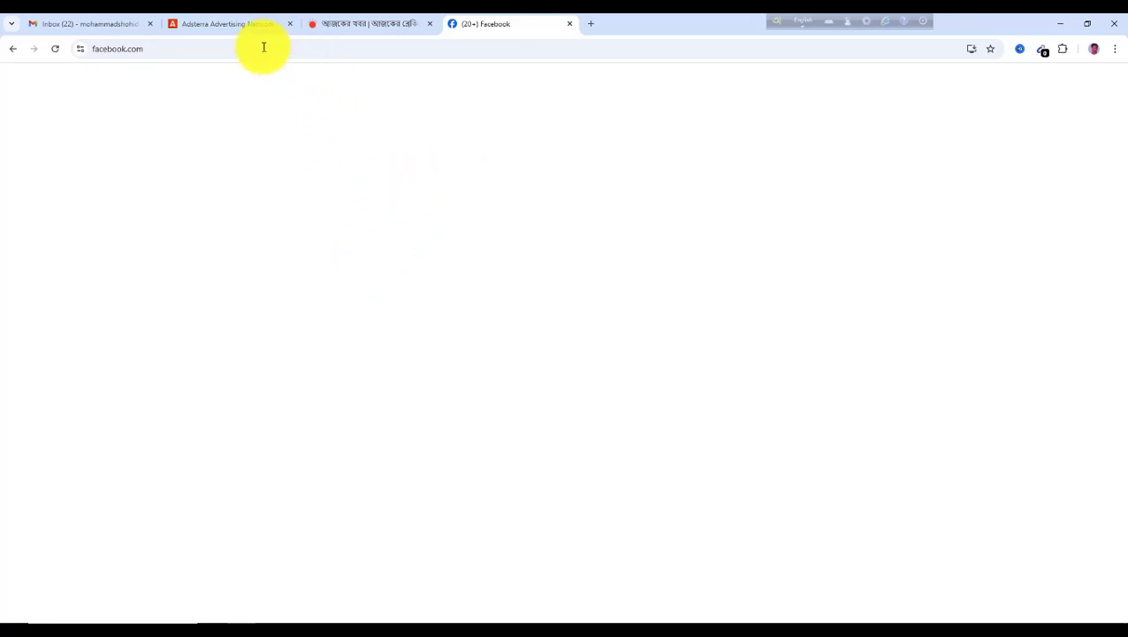
left_click(213, 26)
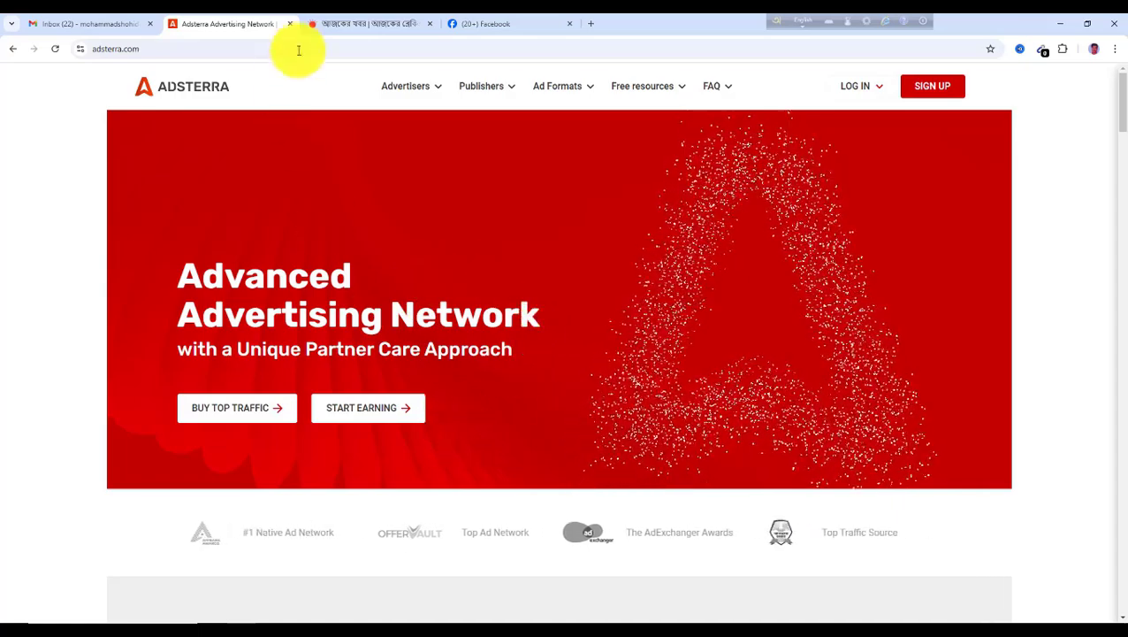
left_click(337, 29)
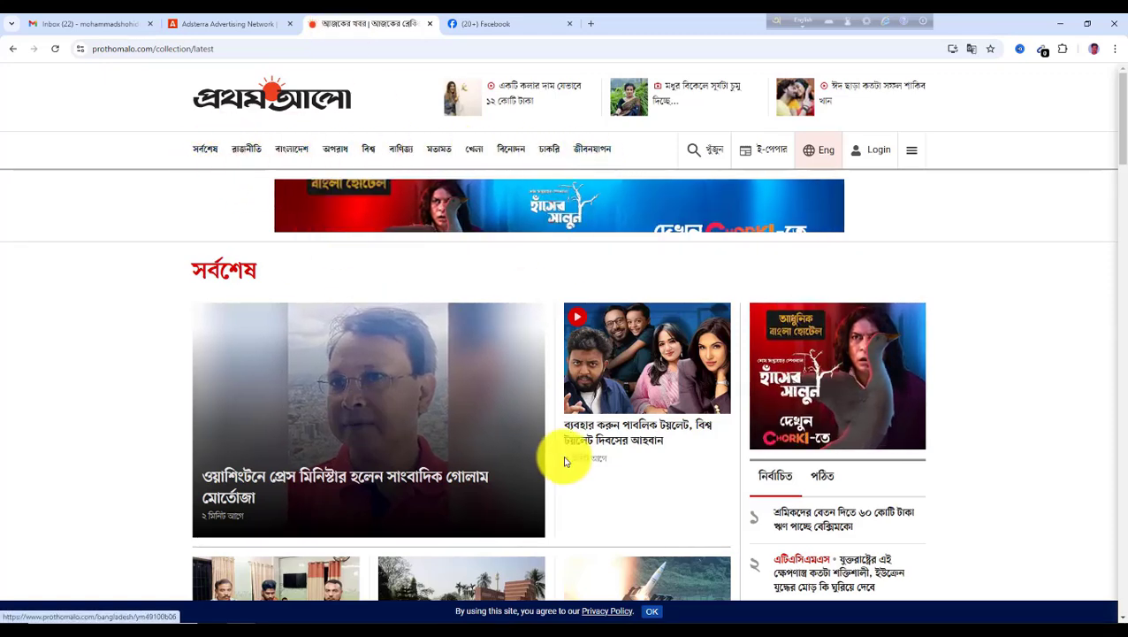
left_click(237, 26)
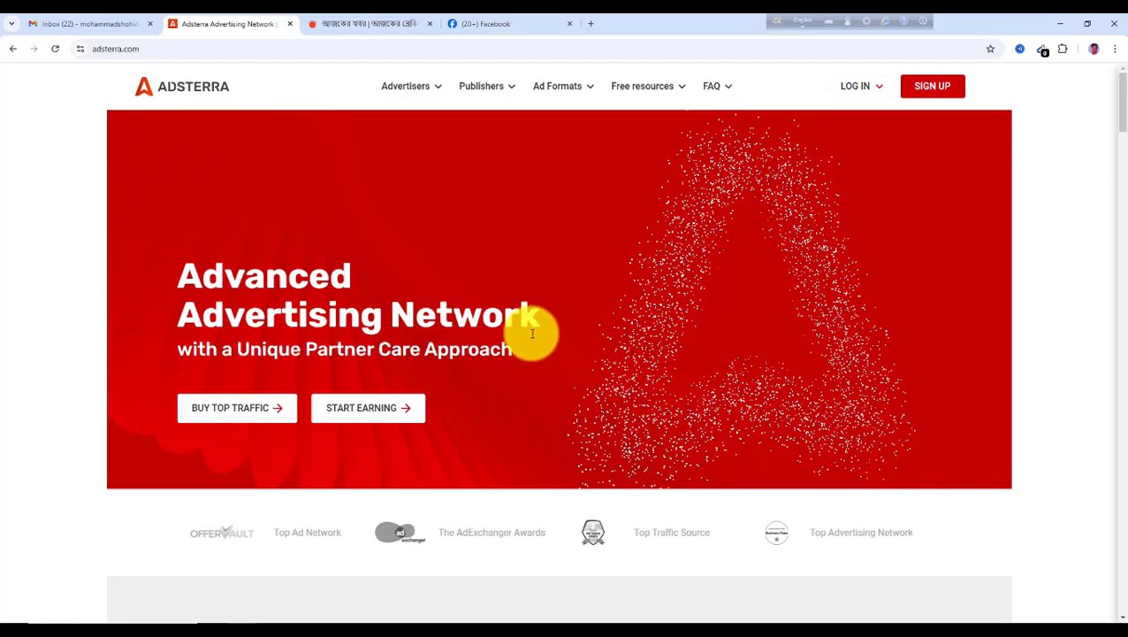
left_click(293, 24)
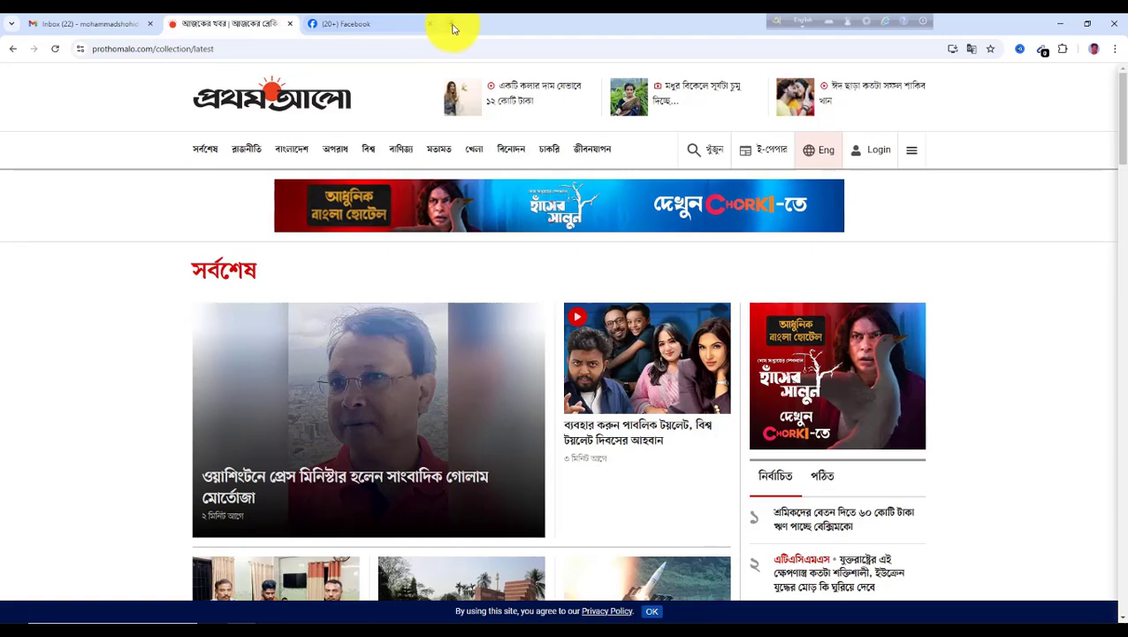
Open adsterra.com in a new browser tab
key("ctrl+t")
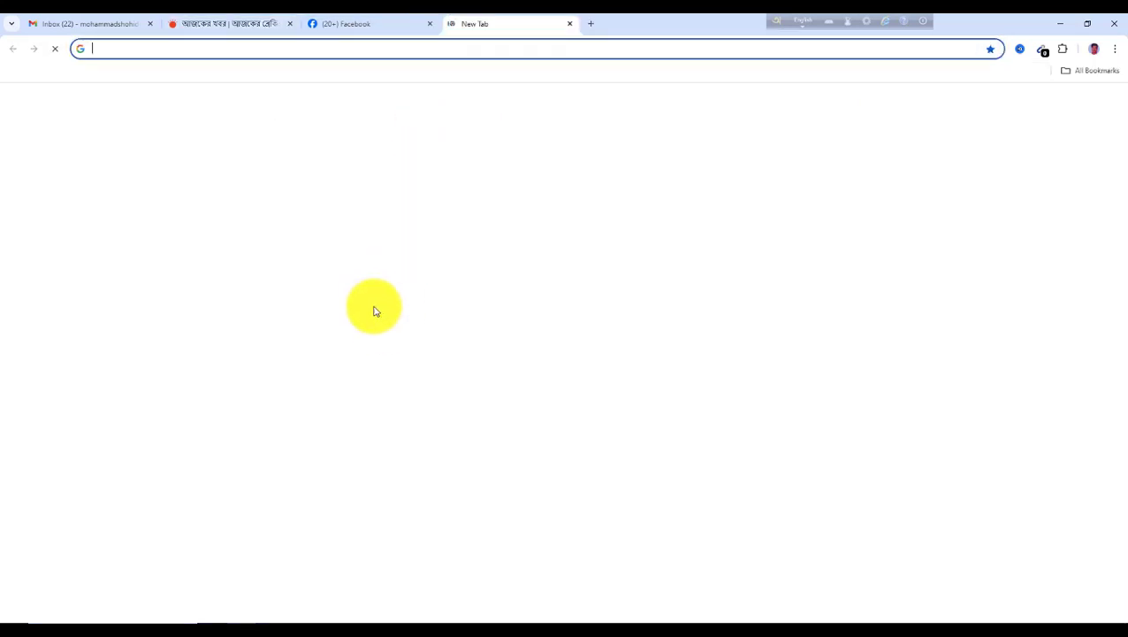
left_click(111, 47)
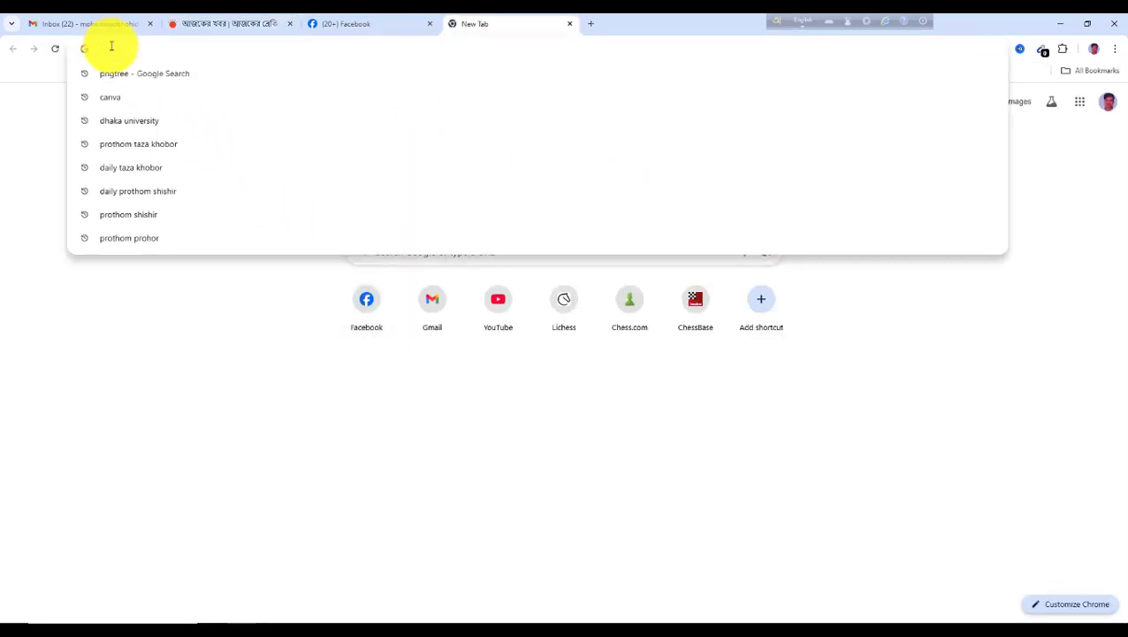
type("ad")
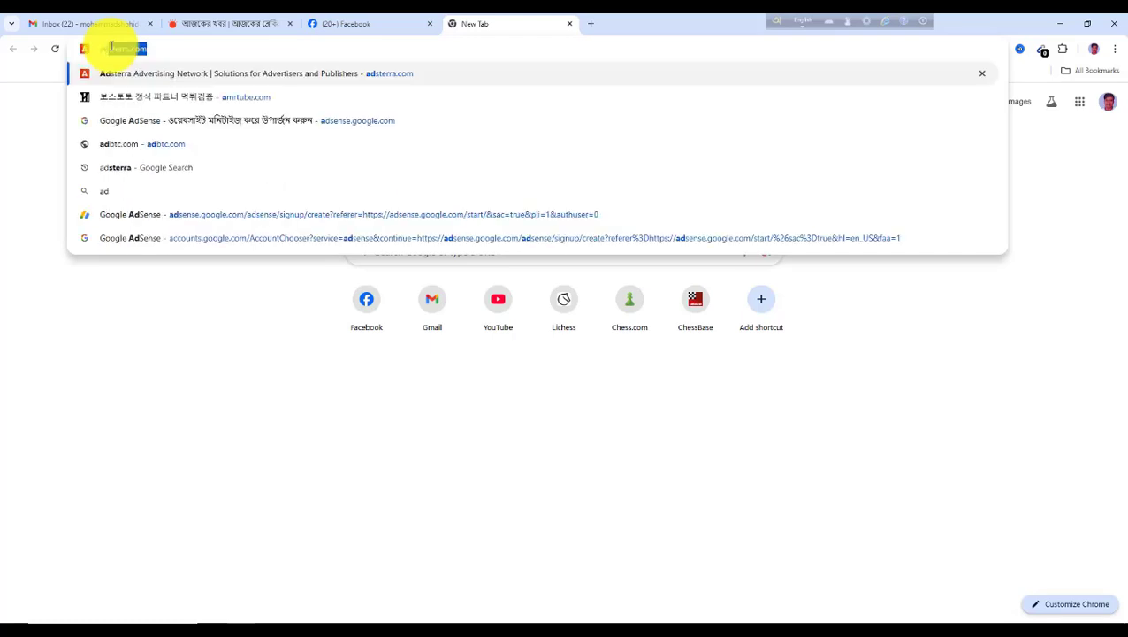
key("Return")
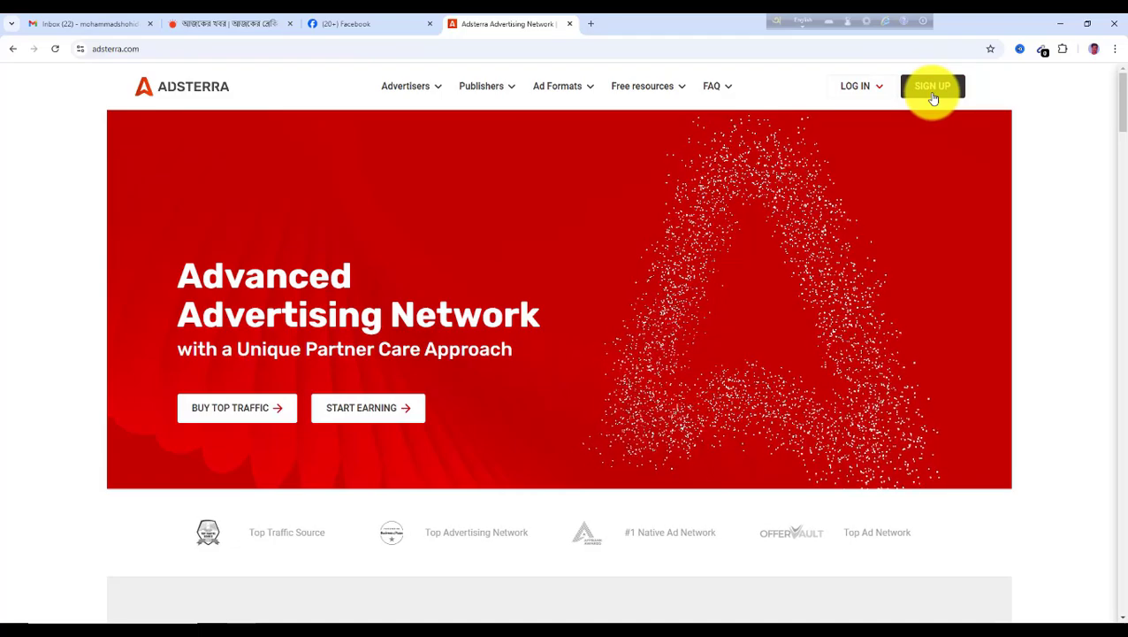
Start the sign-up process as a publisher to open the publisher registration form
left_click(880, 92)
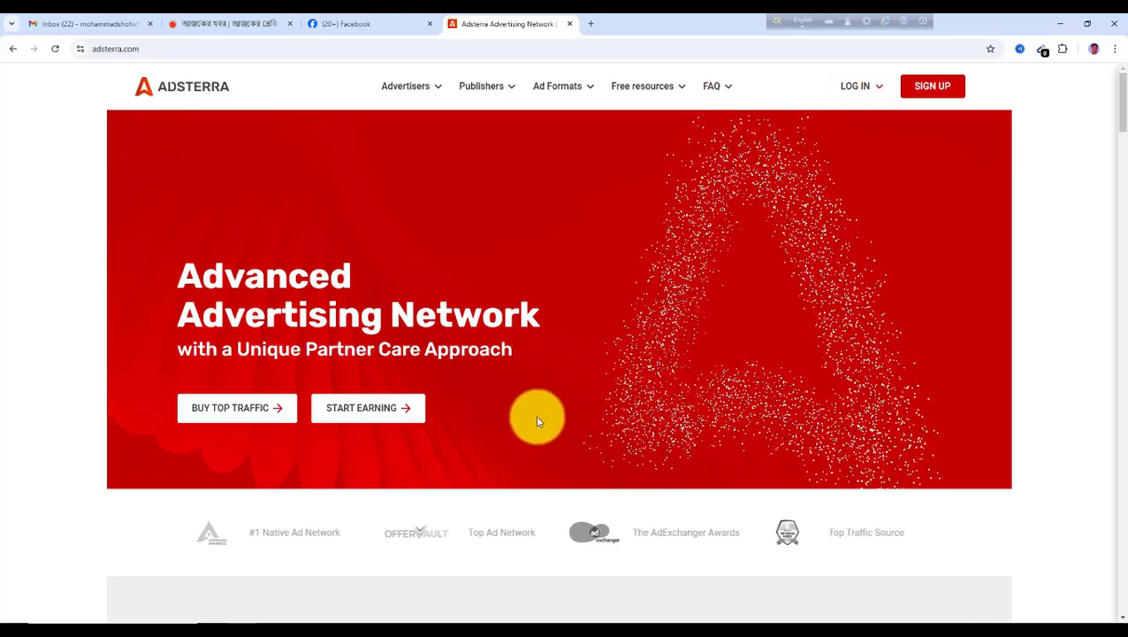
left_click(929, 94)
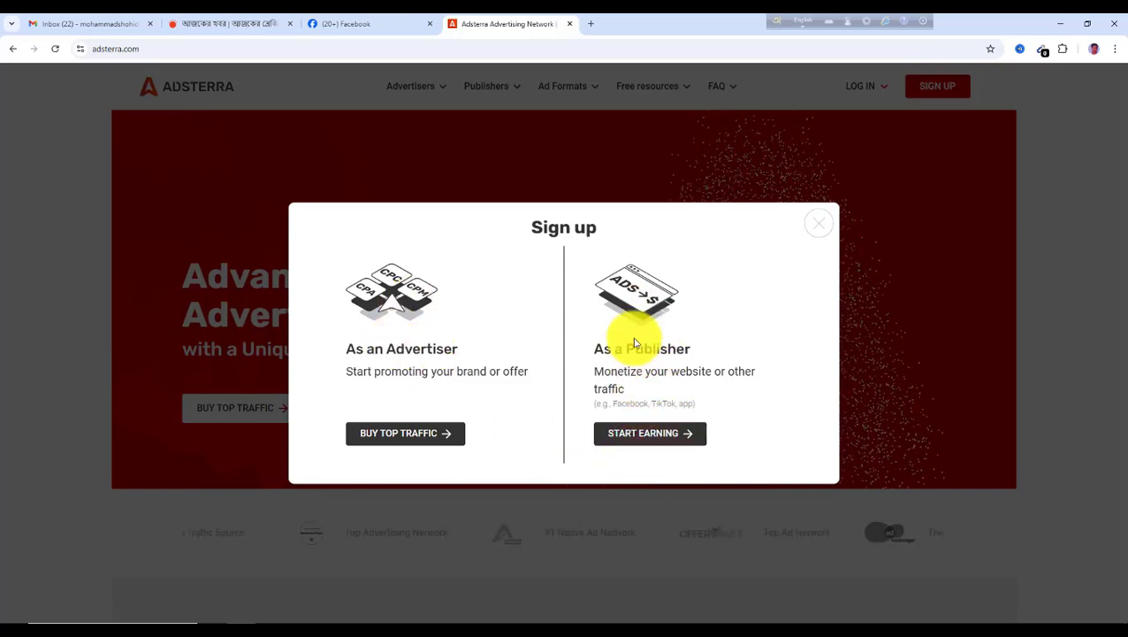
left_click(664, 435)
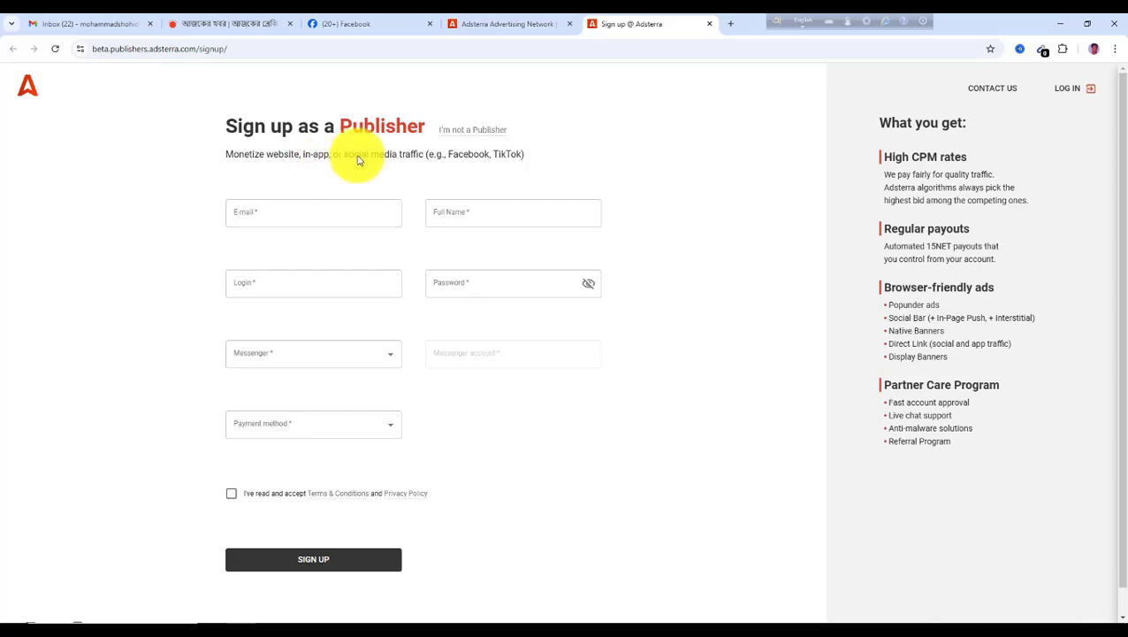
Fill in the e-mail field with the user's e-mail address and the full name field with the user's name
left_click(330, 216)
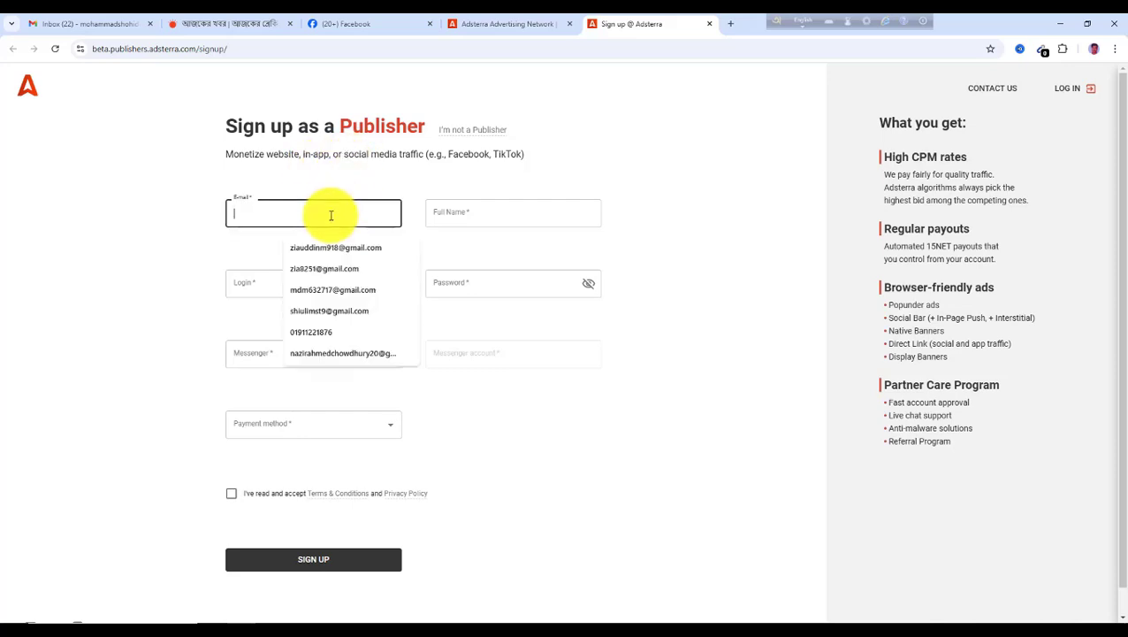
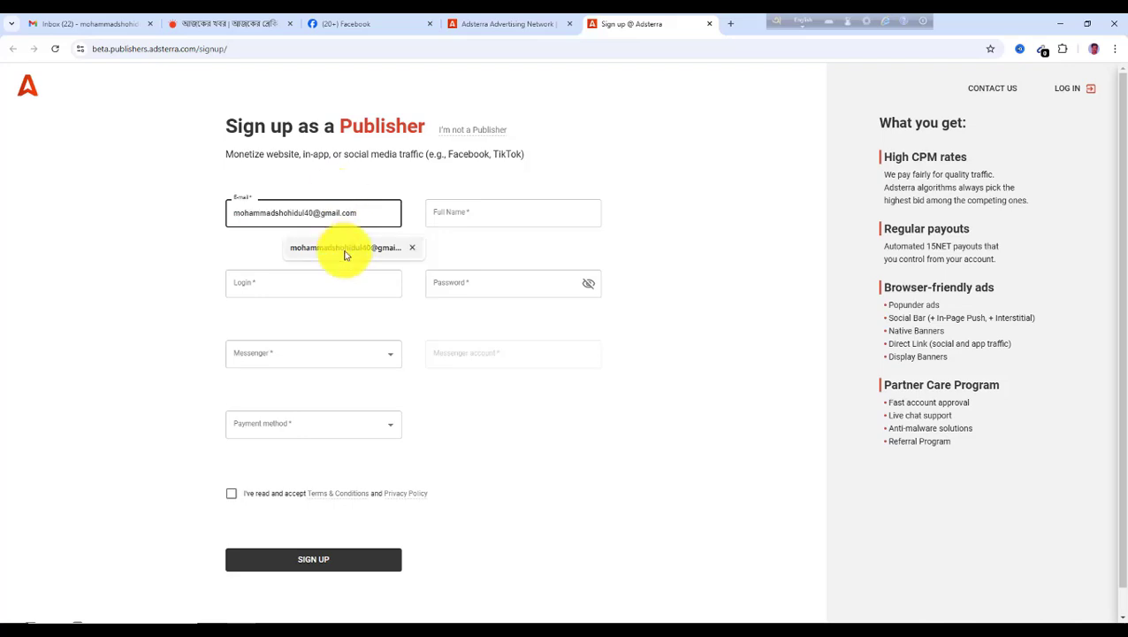
left_click(345, 249)
left_click(460, 215)
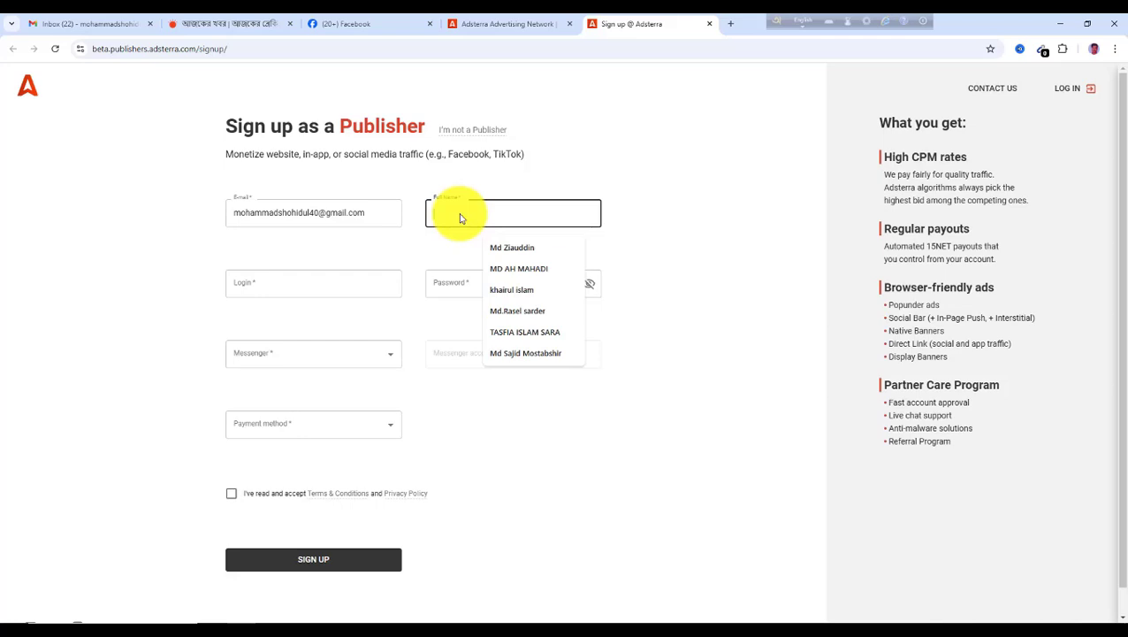
type("mo")
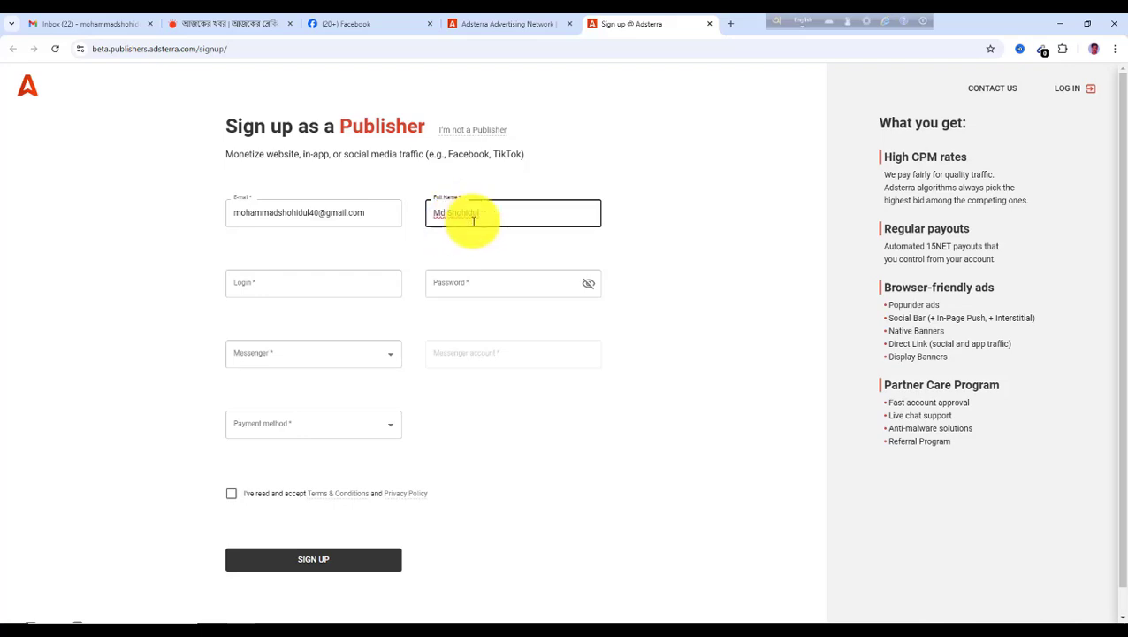
Enter a login username and type the account password
left_click(287, 285)
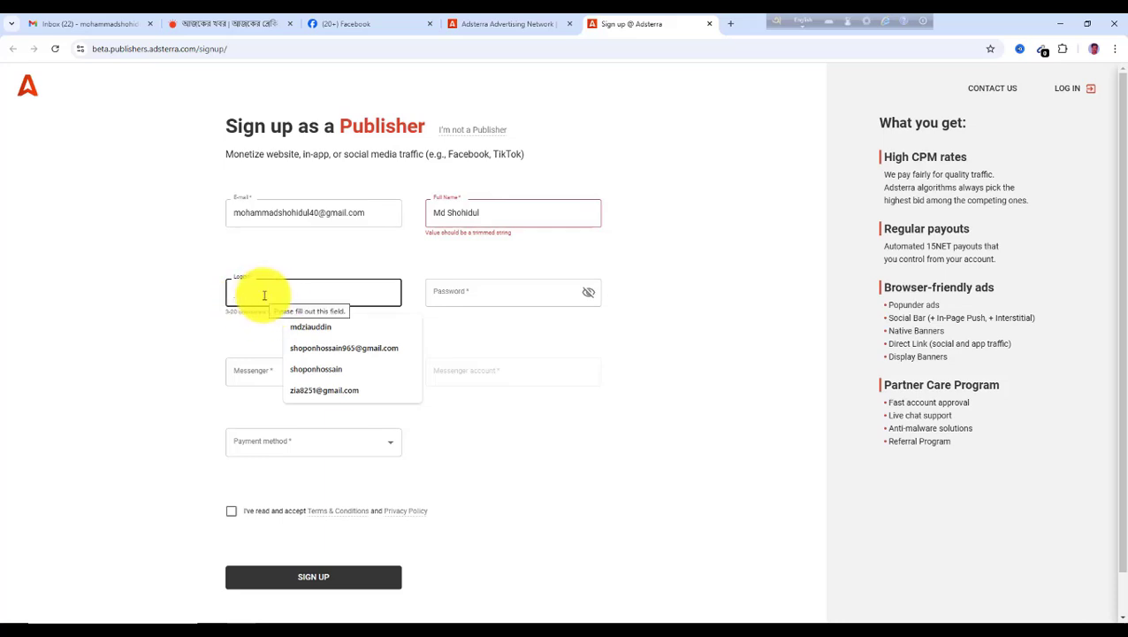
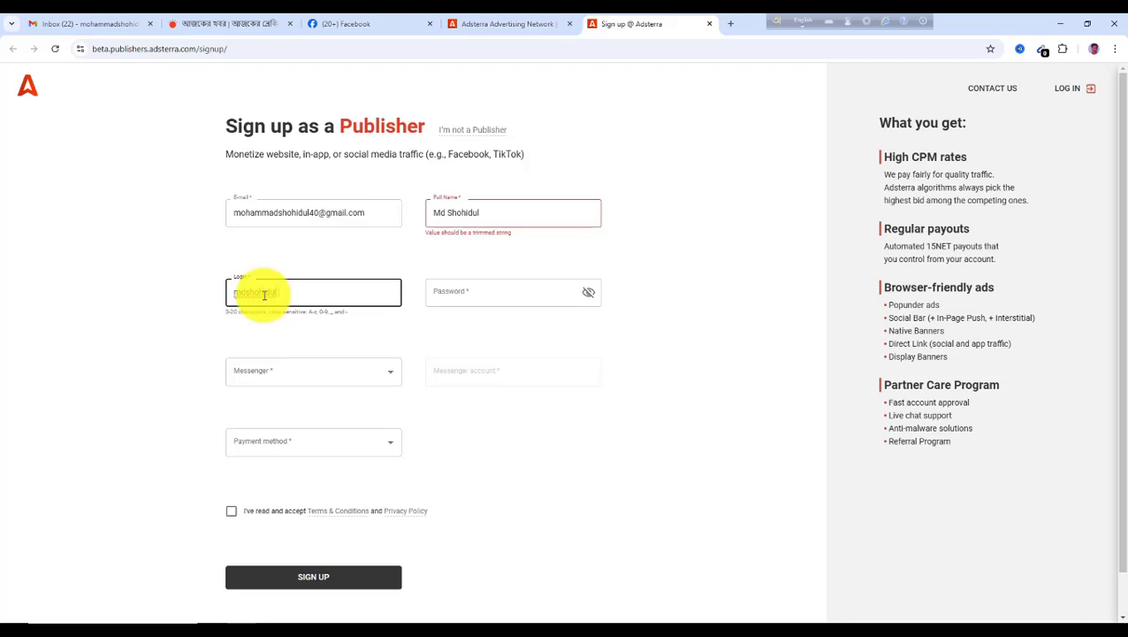
left_click(445, 294)
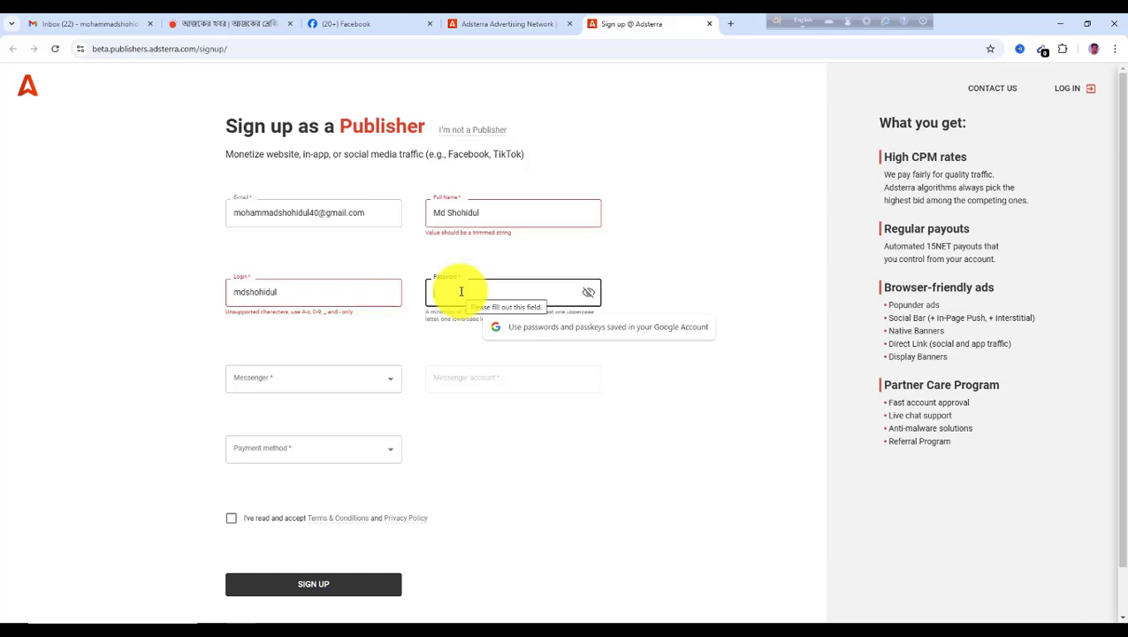
type("•")
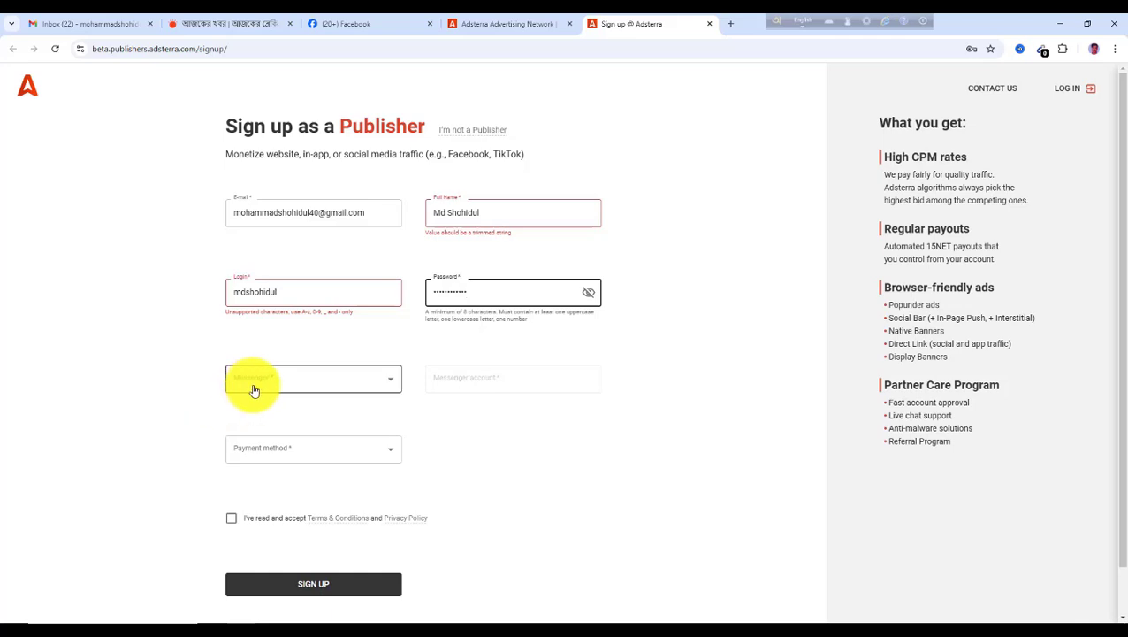
Choose WhatsApp as the messenger and enter the user's phone number as the messenger account
left_click(382, 384)
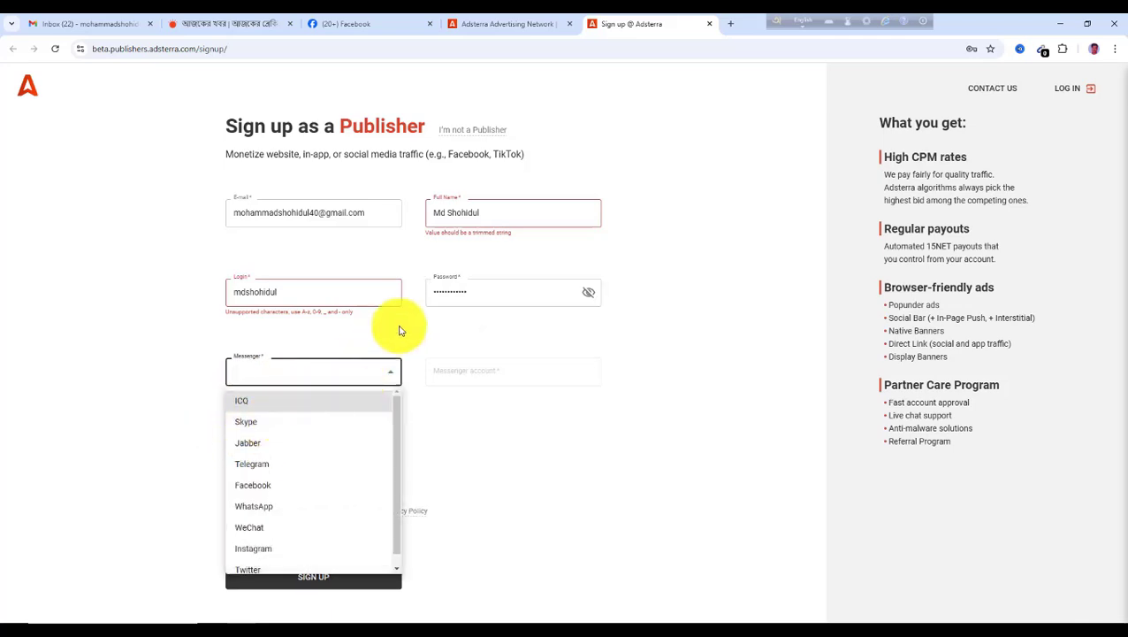
left_click(261, 510)
left_click(465, 371)
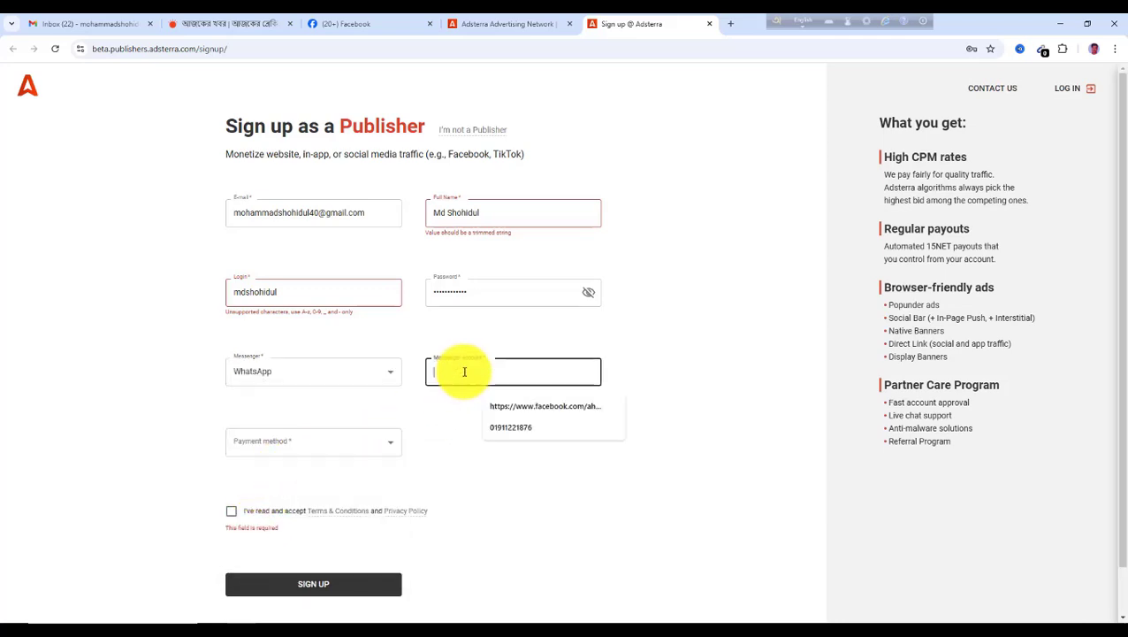
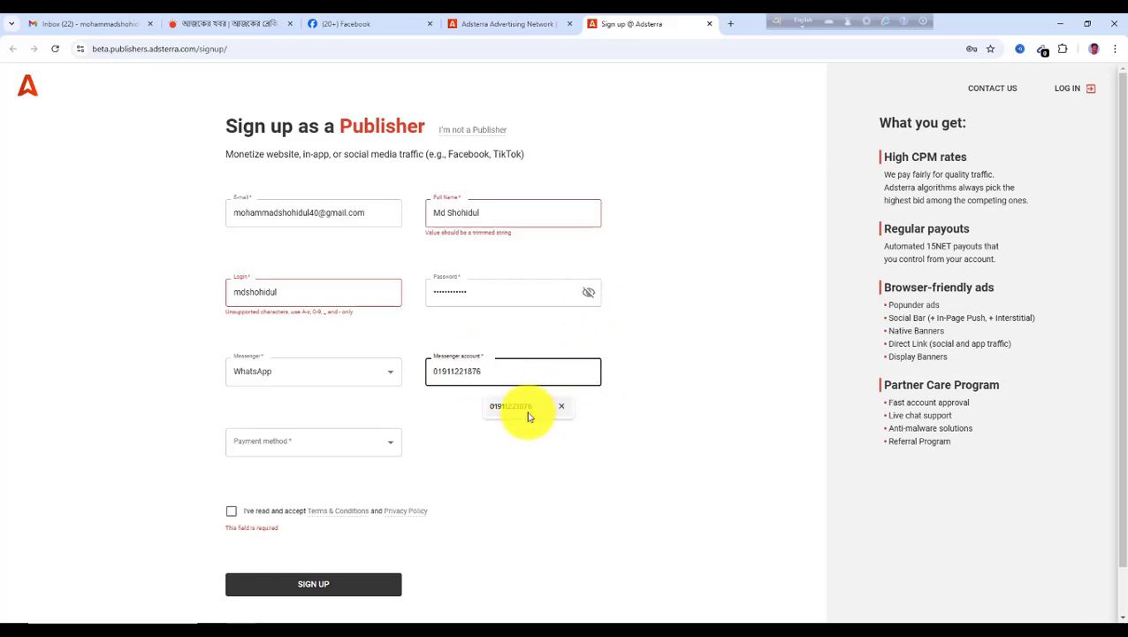
left_click(526, 410)
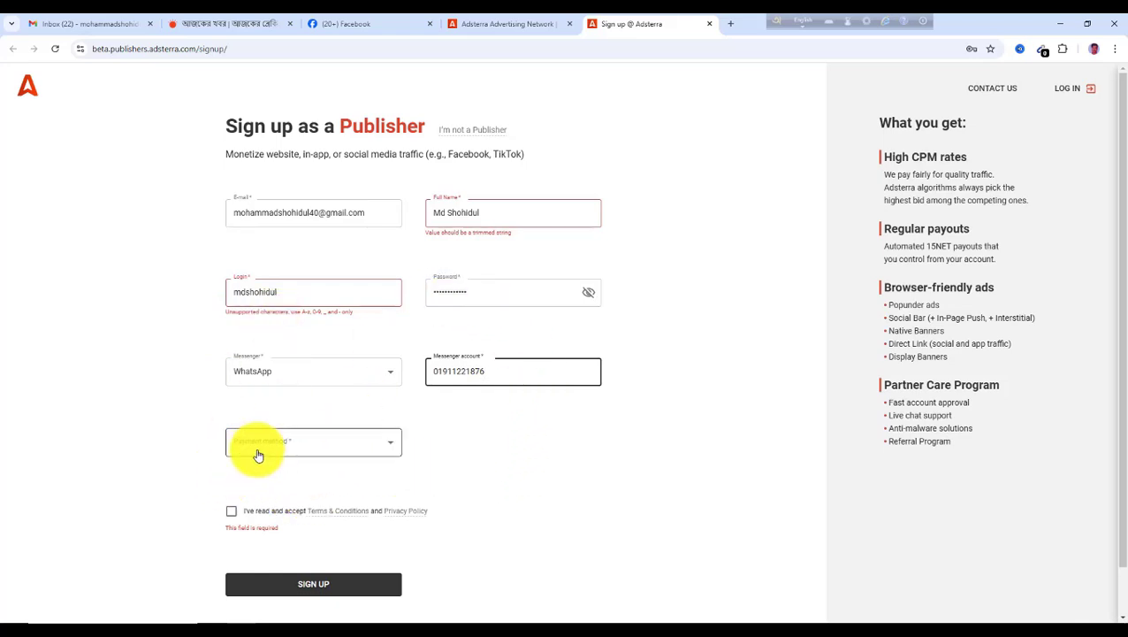
Set the payment method to Webmoney WMZ
left_click(390, 447)
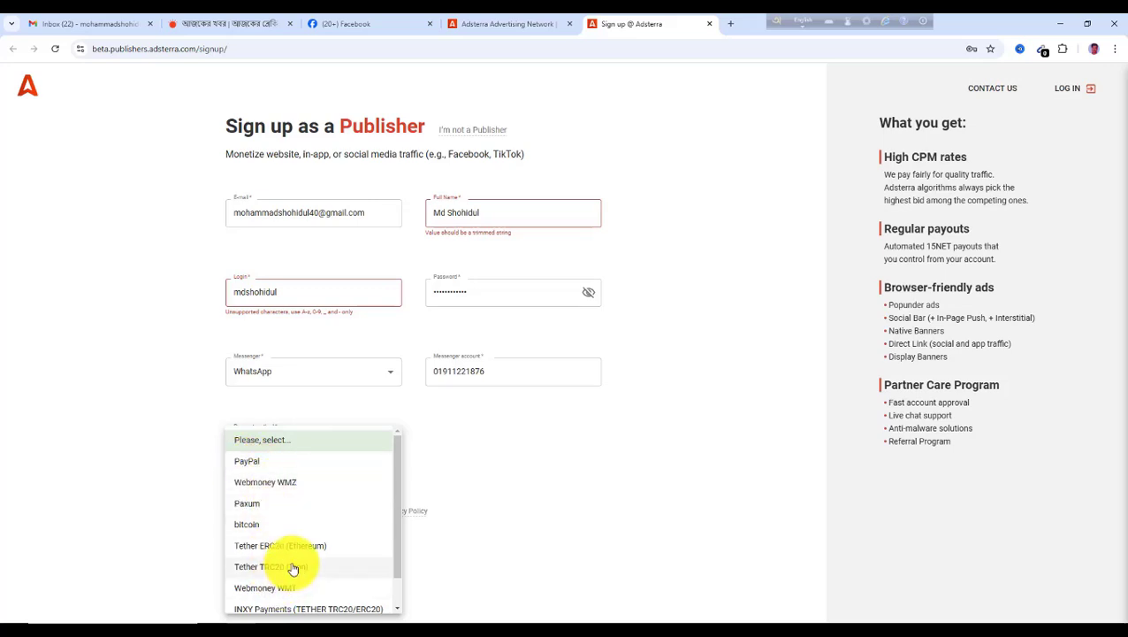
scroll(292, 569, "down", 1)
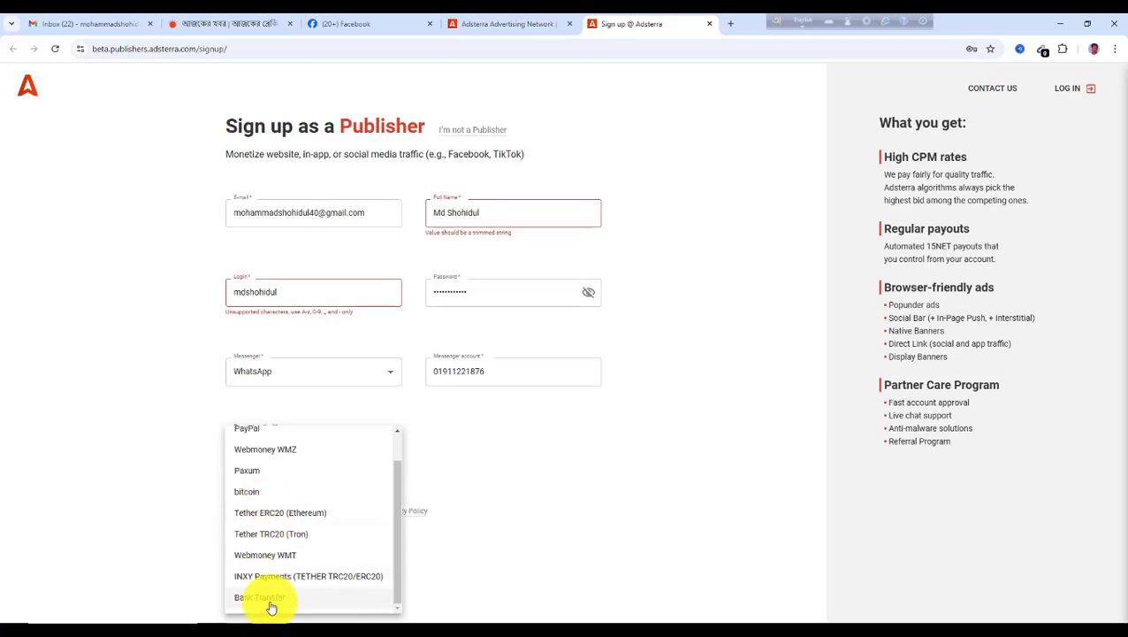
scroll(269, 544, "up", 1)
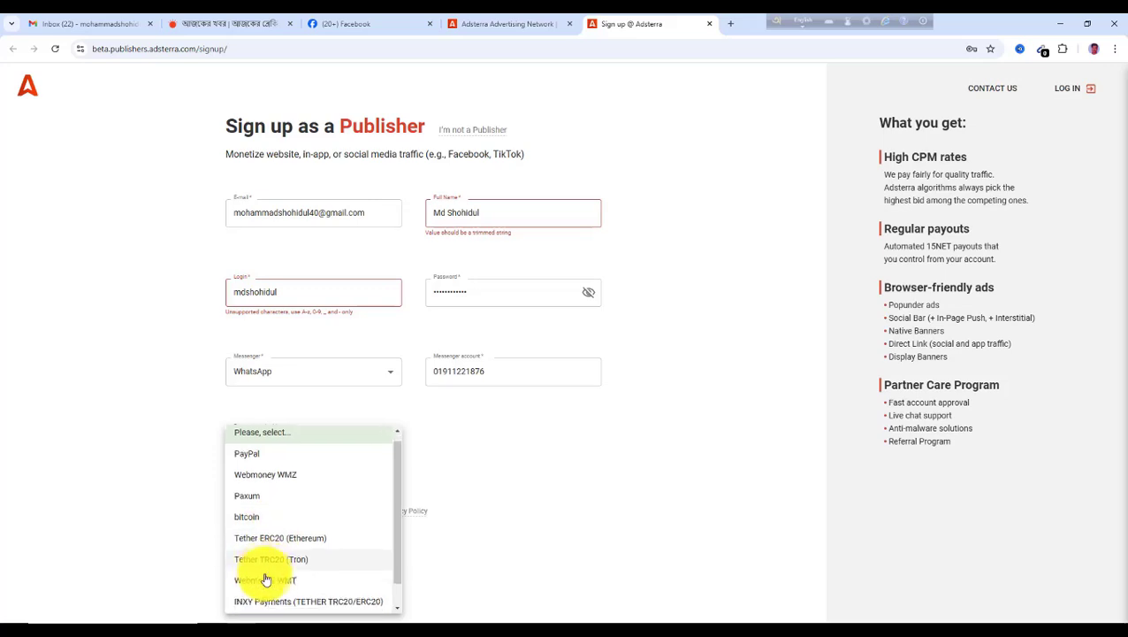
scroll(265, 579, "down", 1)
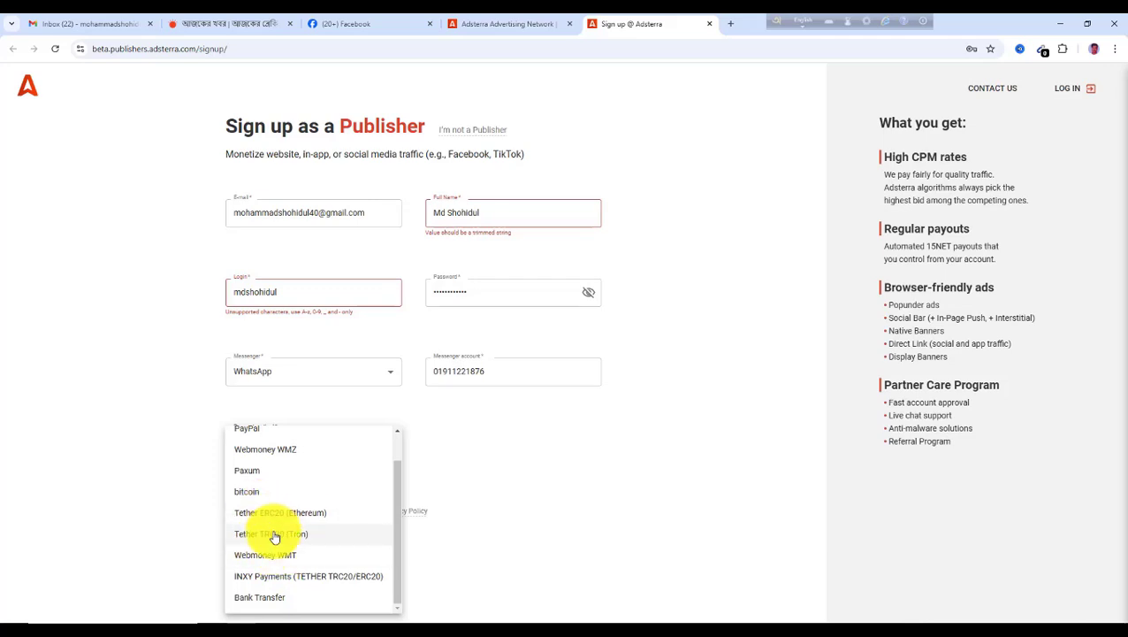
scroll(287, 540, "up", 1)
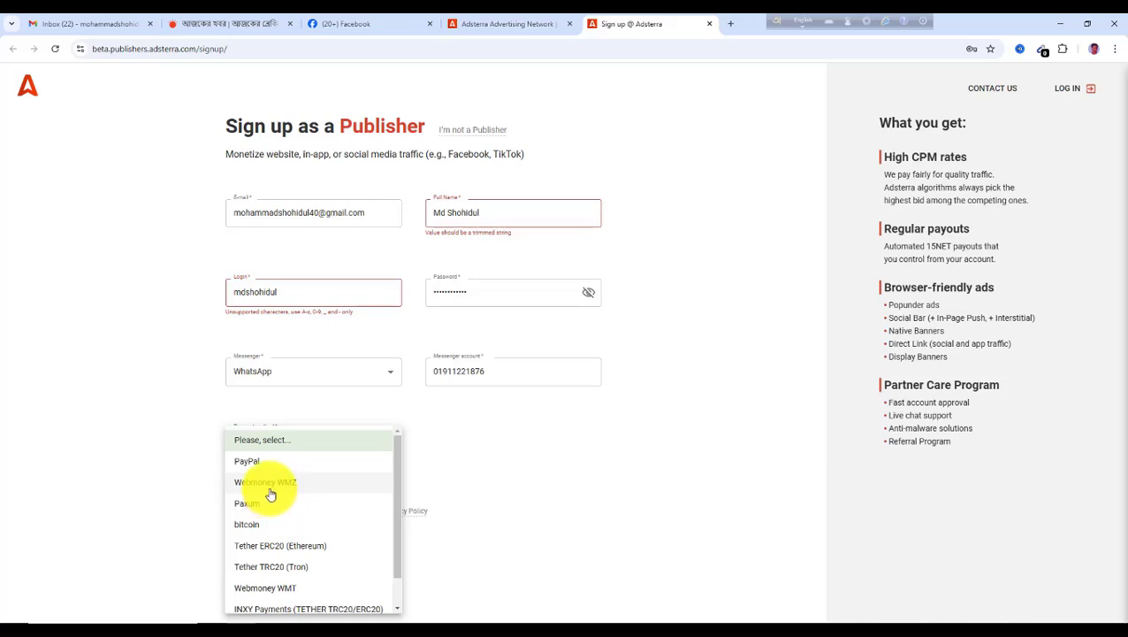
left_click(272, 482)
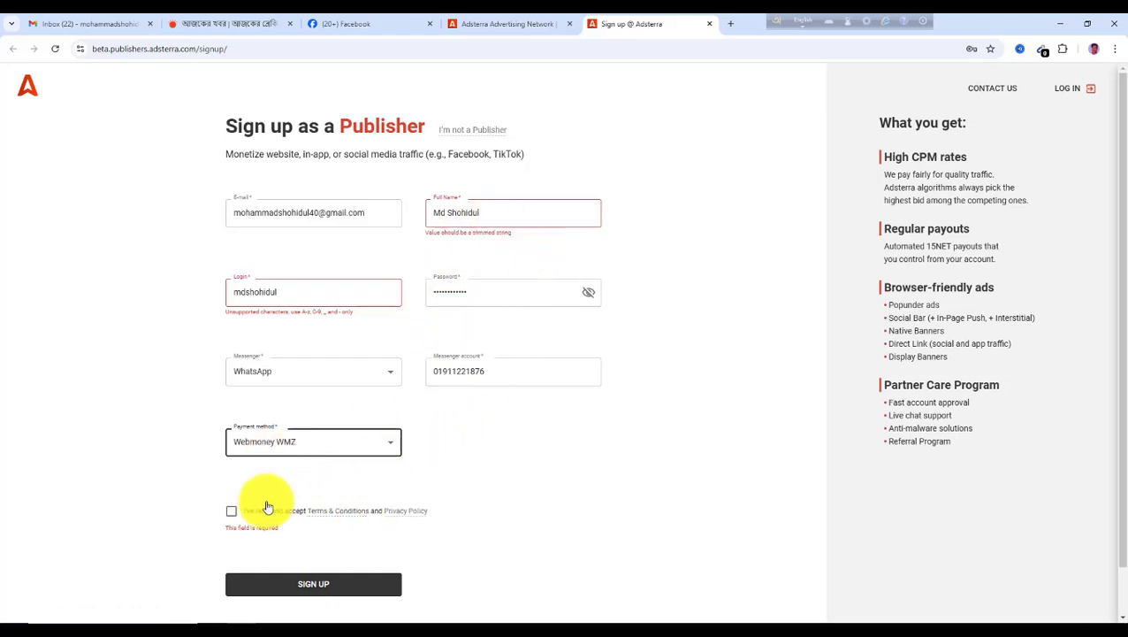
Accept the Terms & Conditions and Privacy Policy and submit the sign-up form
left_click(231, 513)
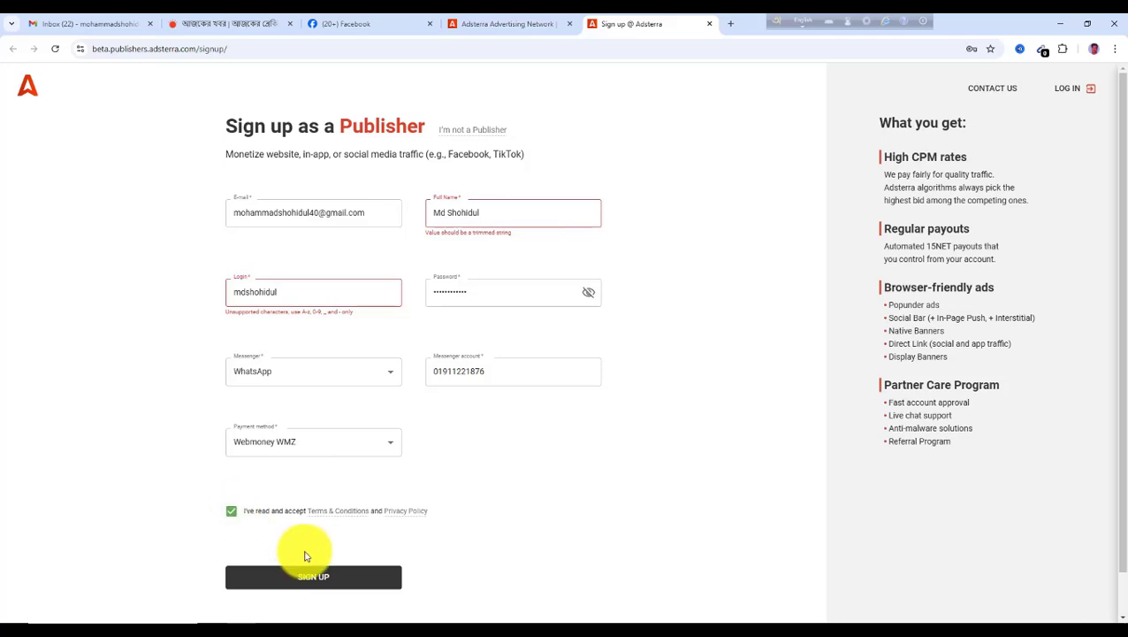
left_click(316, 579)
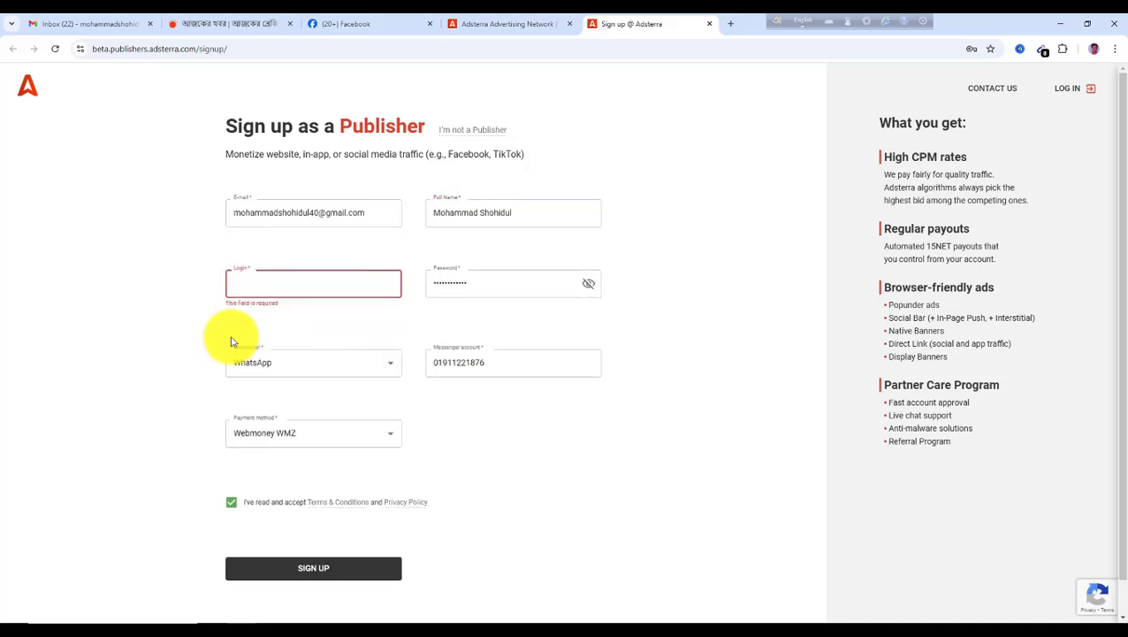
Enter a different login username in the sign-up form and submit the form again
left_click(243, 289)
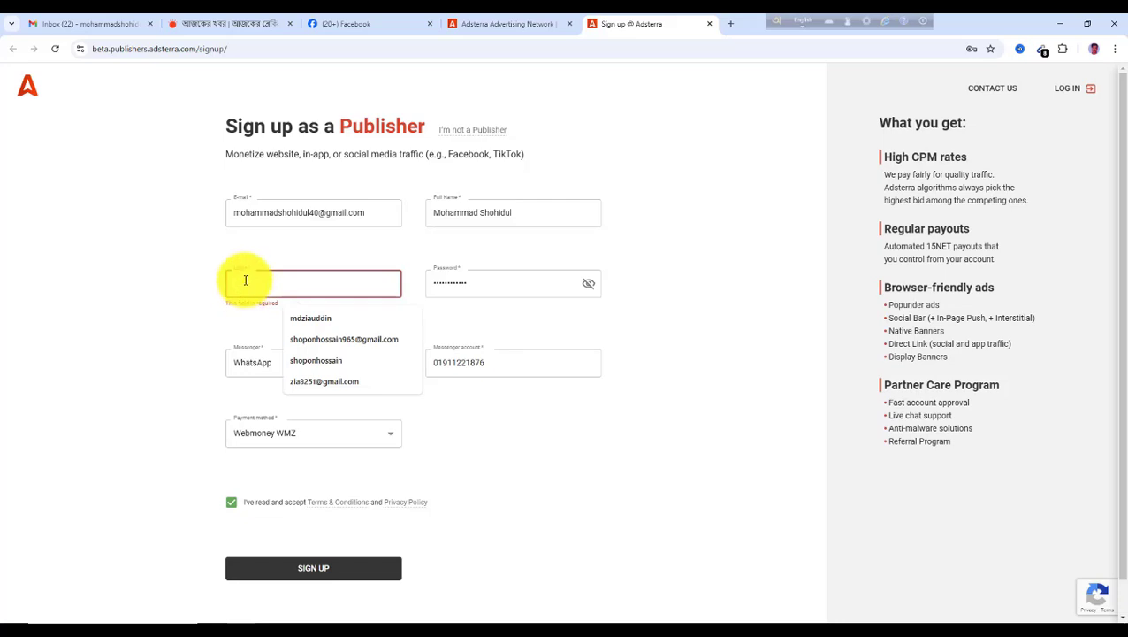
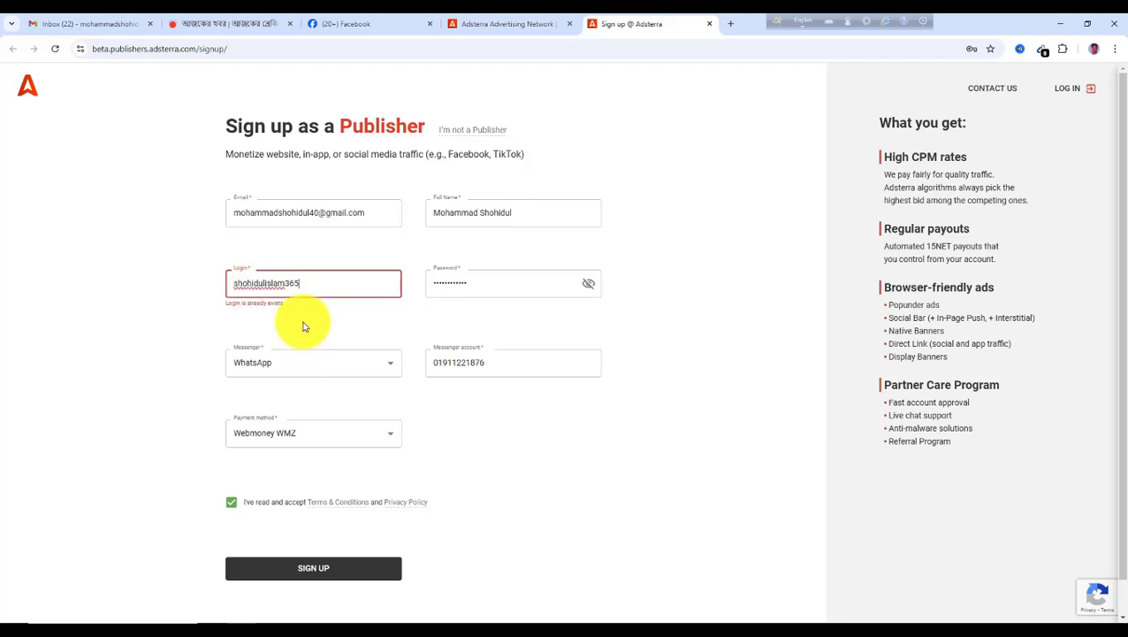
left_click(318, 574)
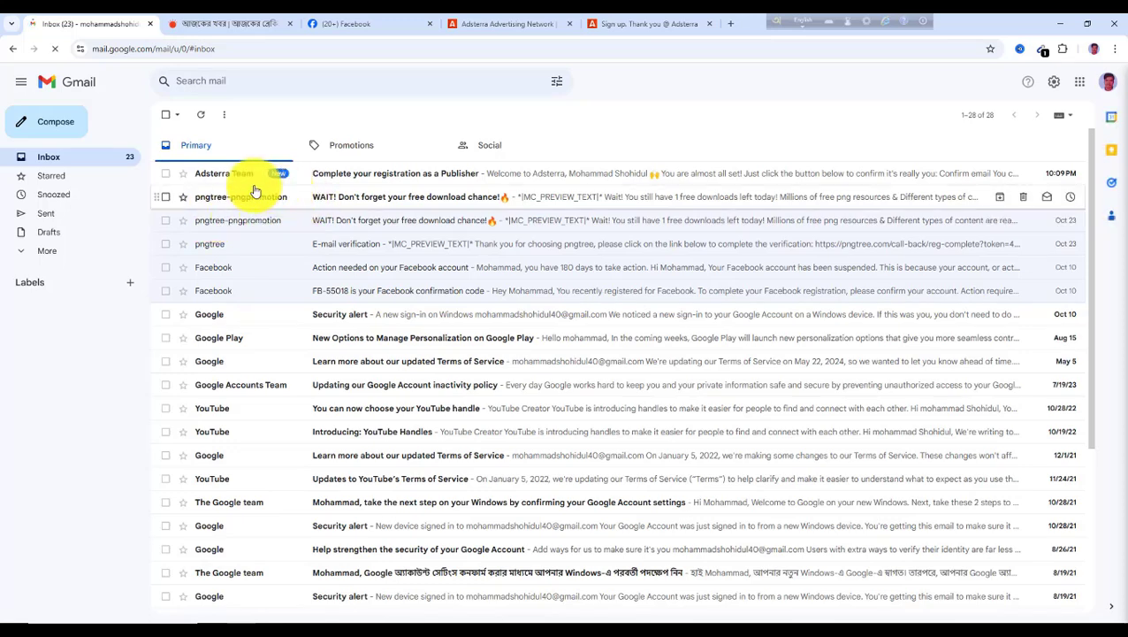
Open the Adsterra registration e-mail in the inbox and confirm the e-mail address
left_click(335, 179)
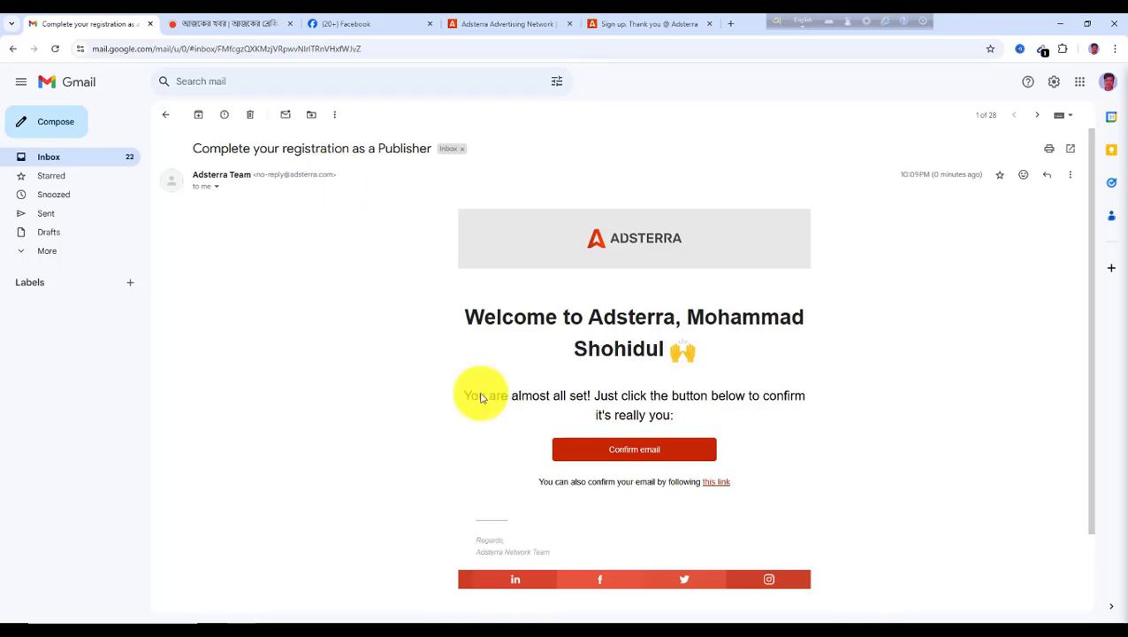
left_click(620, 454)
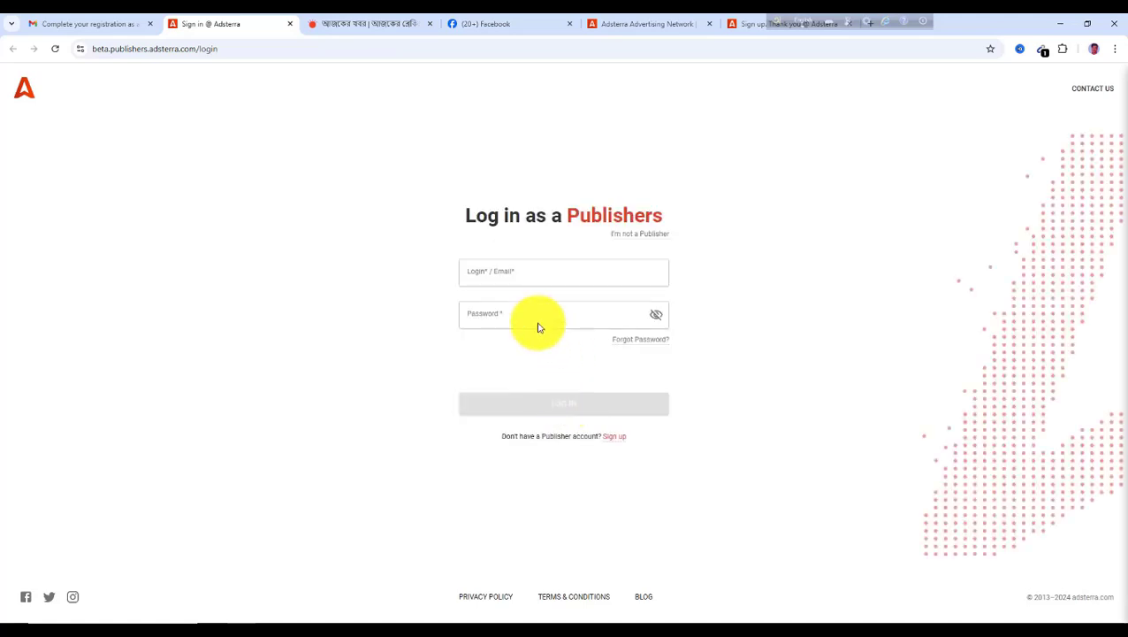
left_click(492, 284)
left_click(496, 327)
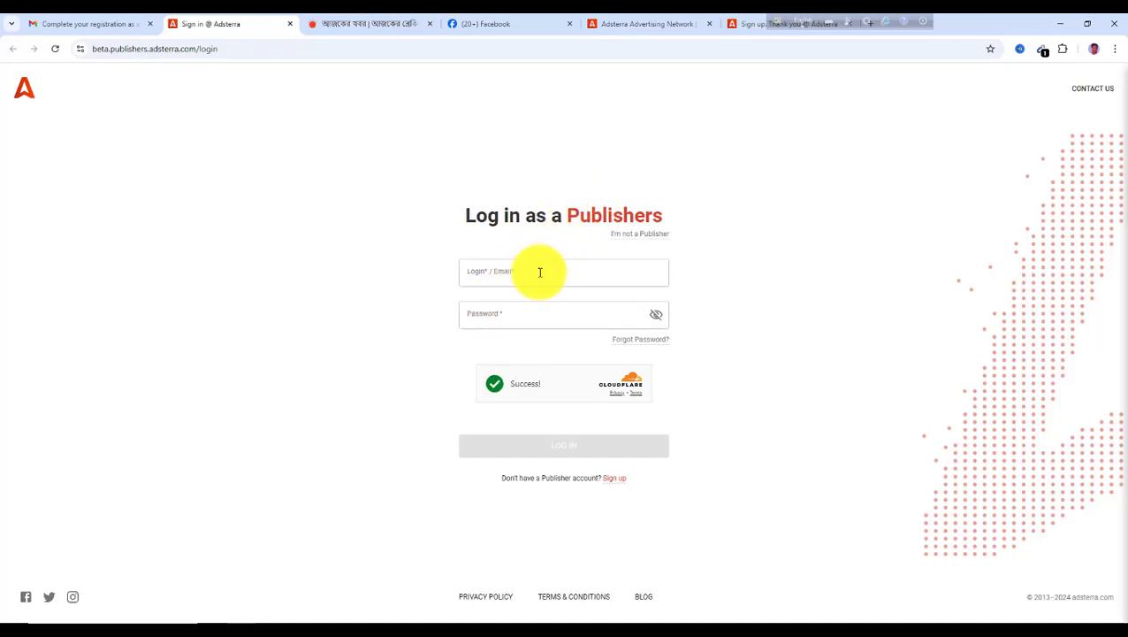
left_click(510, 275)
left_click(496, 320)
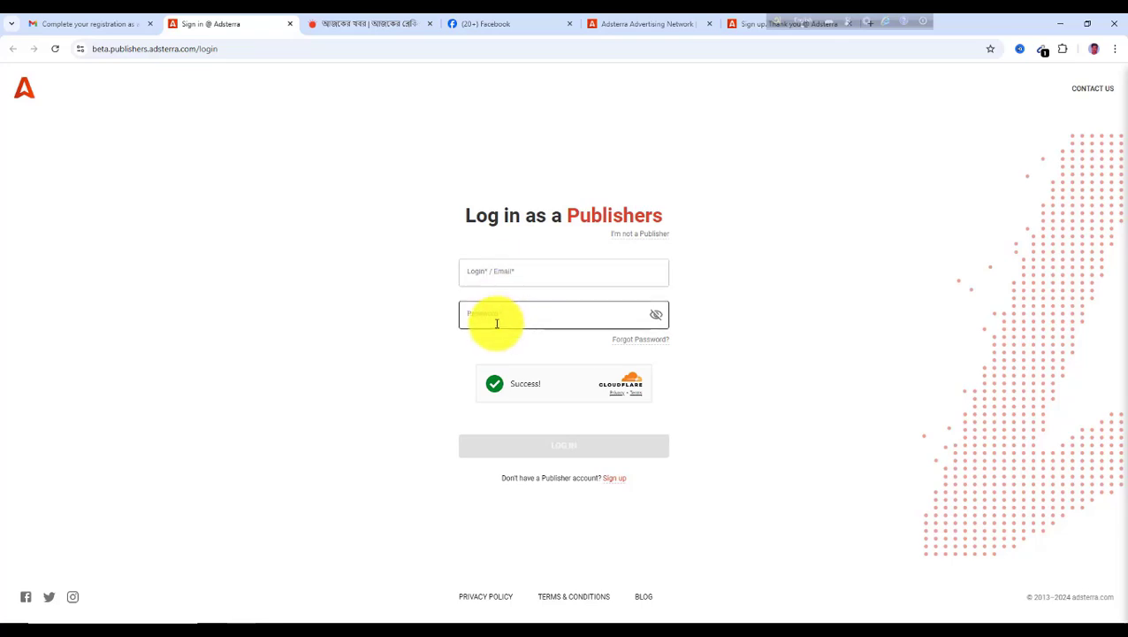
left_click(494, 272)
left_click(494, 316)
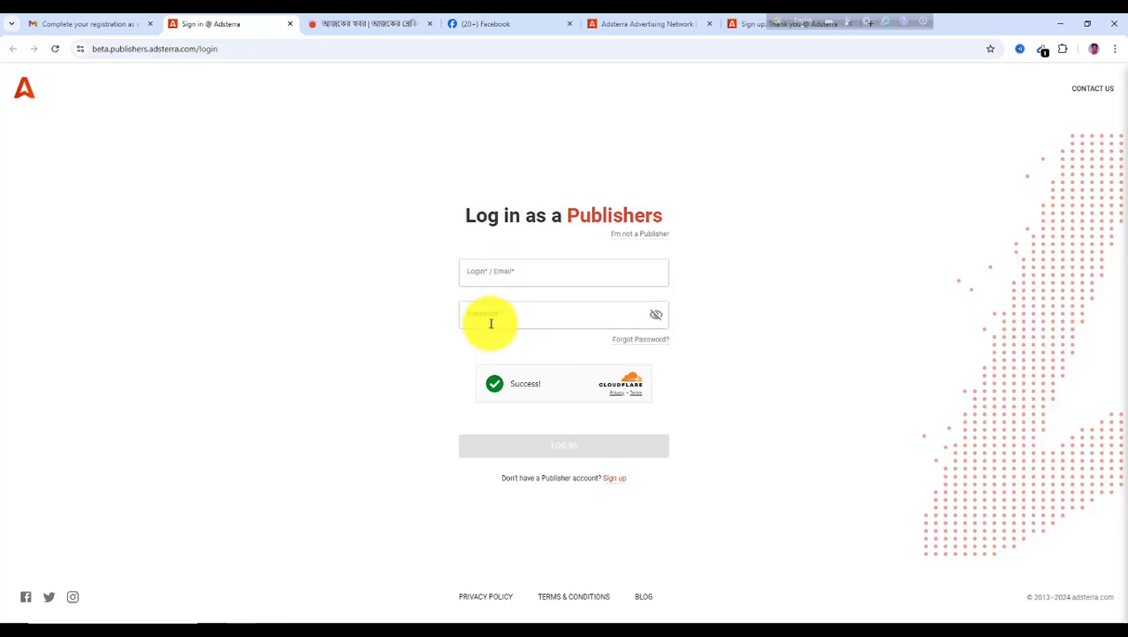
left_click(496, 274)
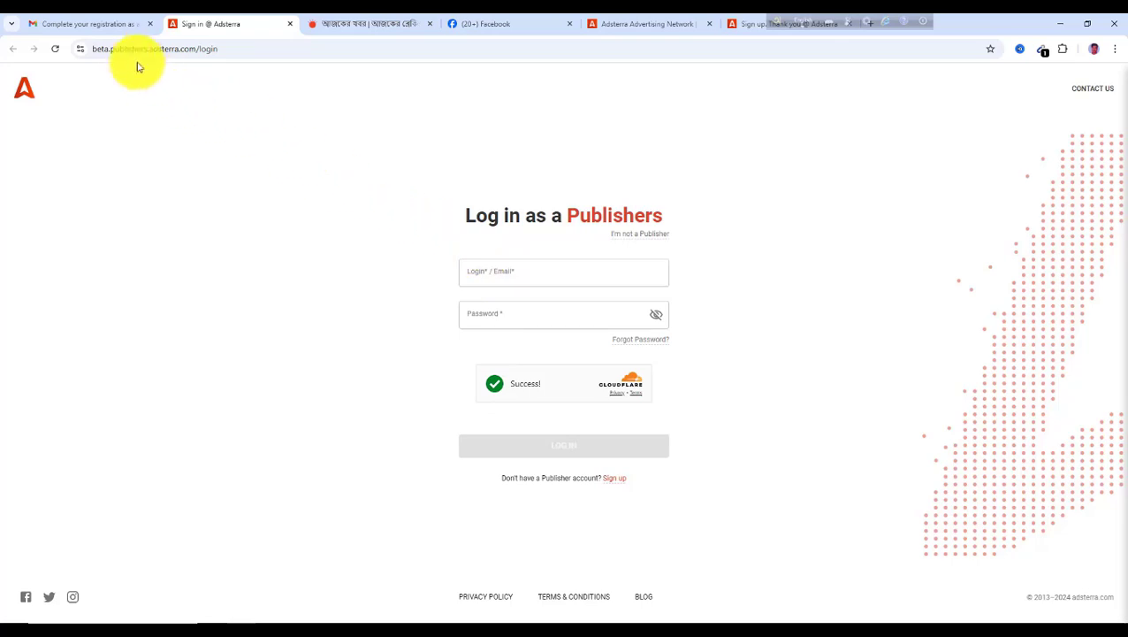
Copy the Google account's e-mail address from the Gmail account menu
left_click(113, 27)
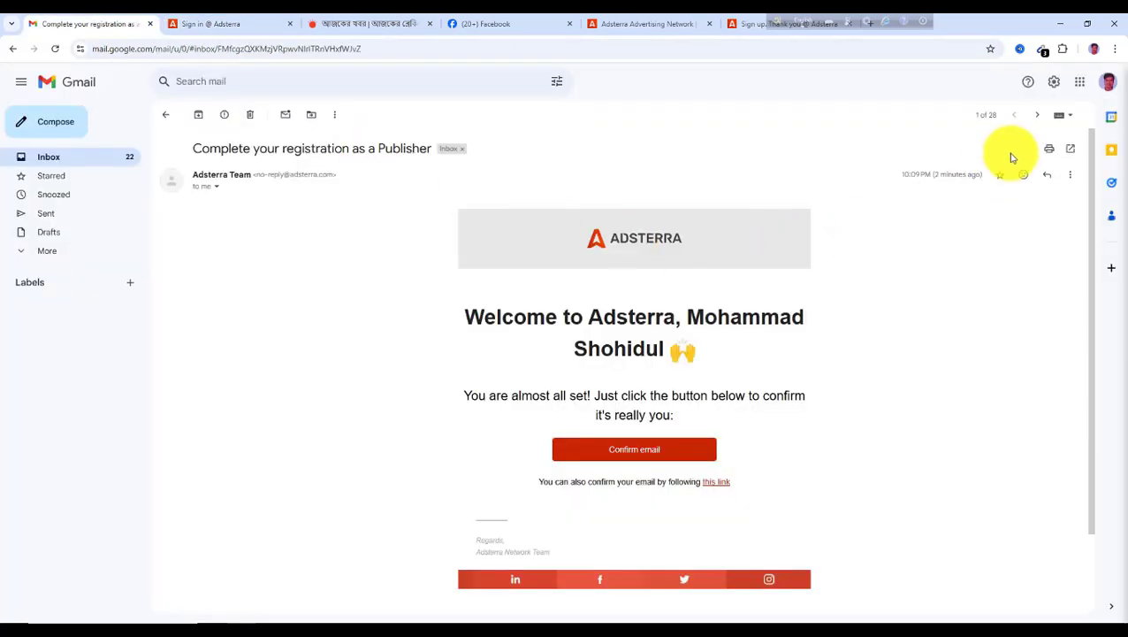
left_click(1108, 81)
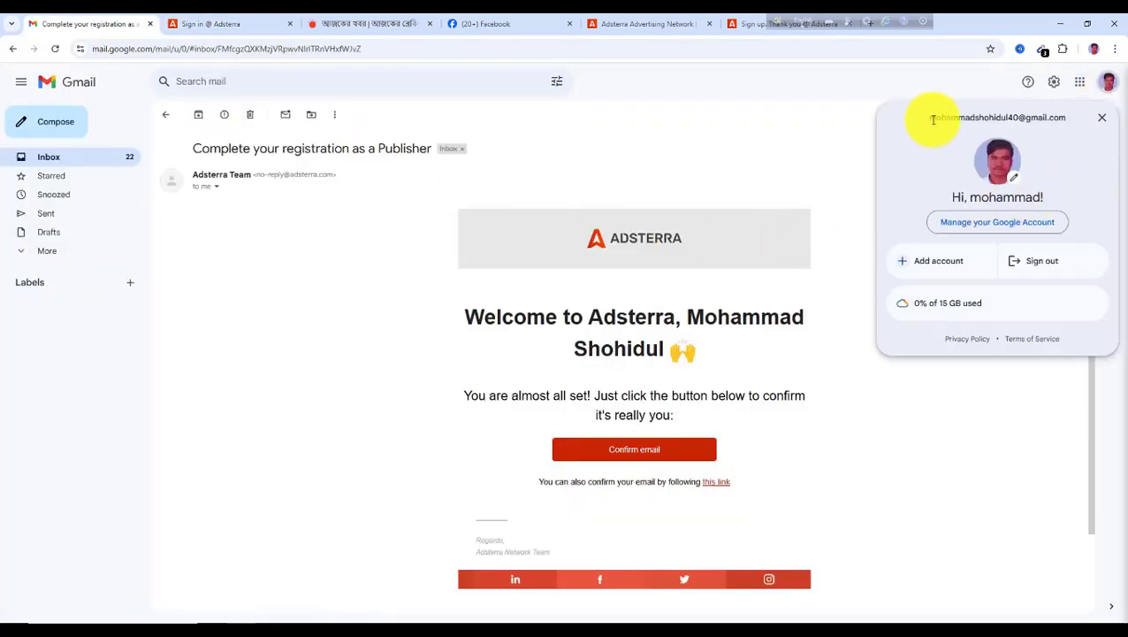
left_click_drag(932, 115, 1073, 124)
key("ctrl+c")
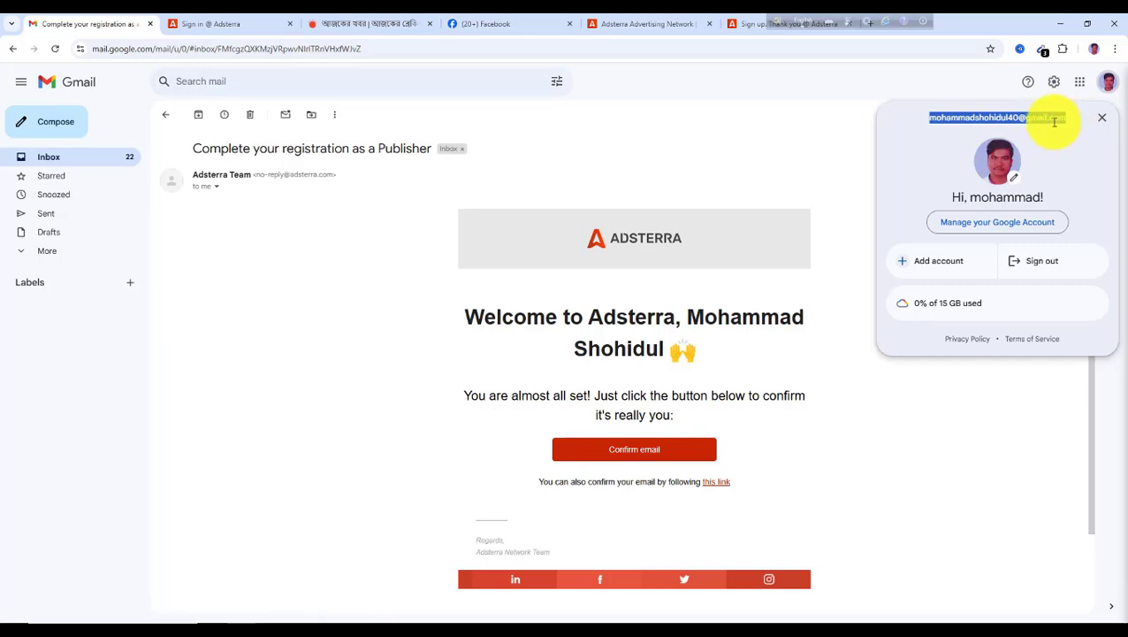
Log in to the Adsterra publisher account with the pasted e-mail address and the account password
left_click(238, 29)
left_click(487, 274)
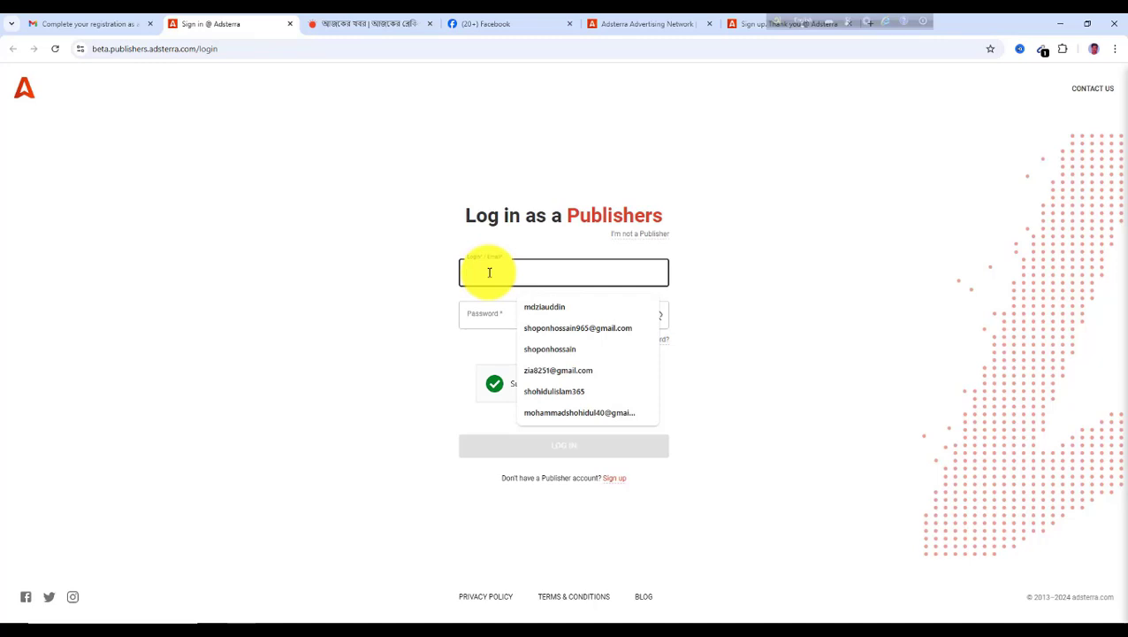
key("ctrl+v")
left_click(496, 314)
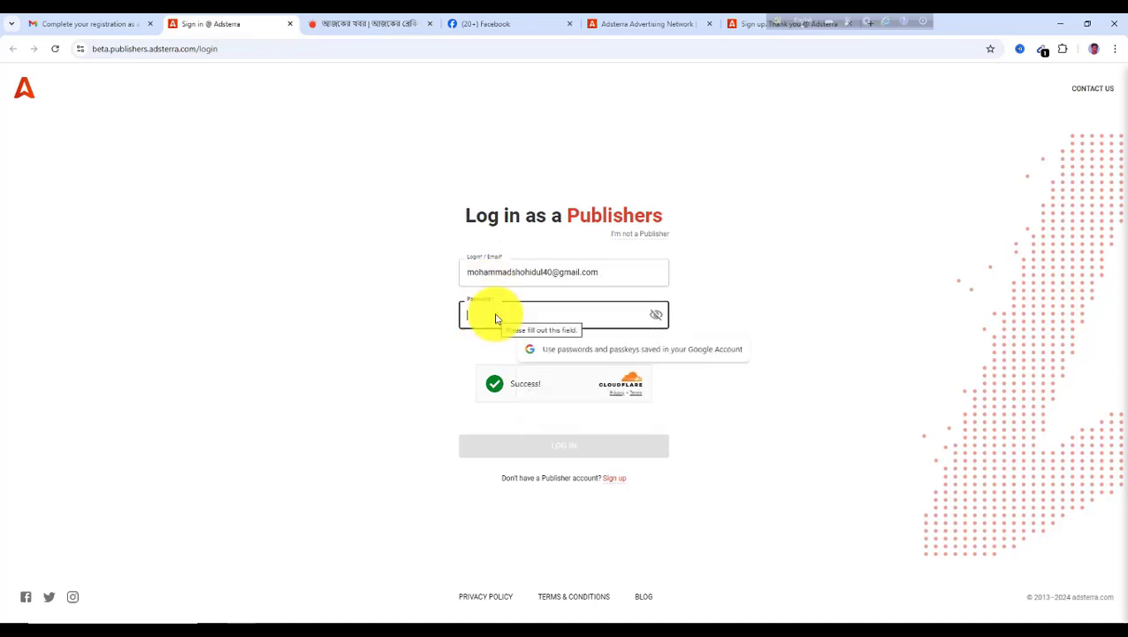
type("••")
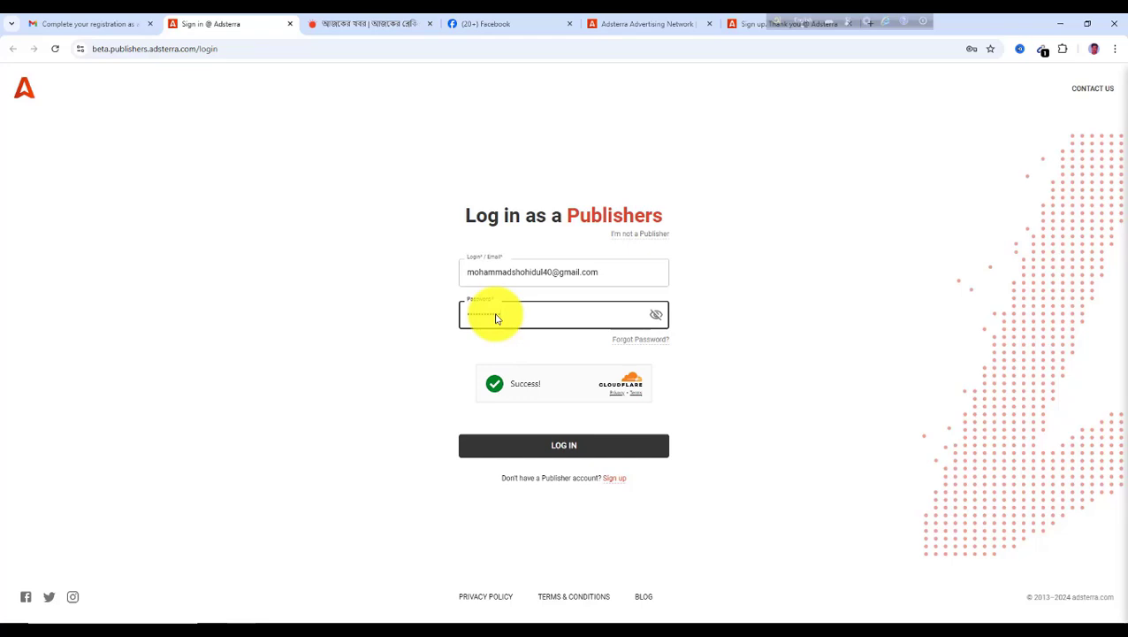
left_click(570, 448)
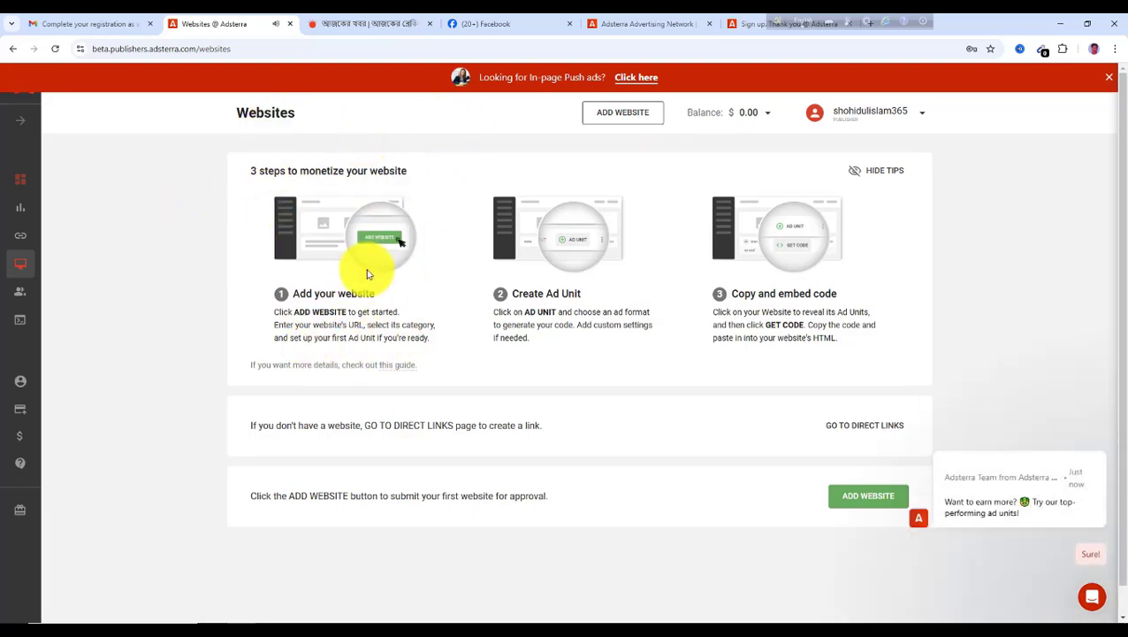
Close the leftover Adsterra sign-up and home page tabs and open a new browser tab
left_click(352, 25)
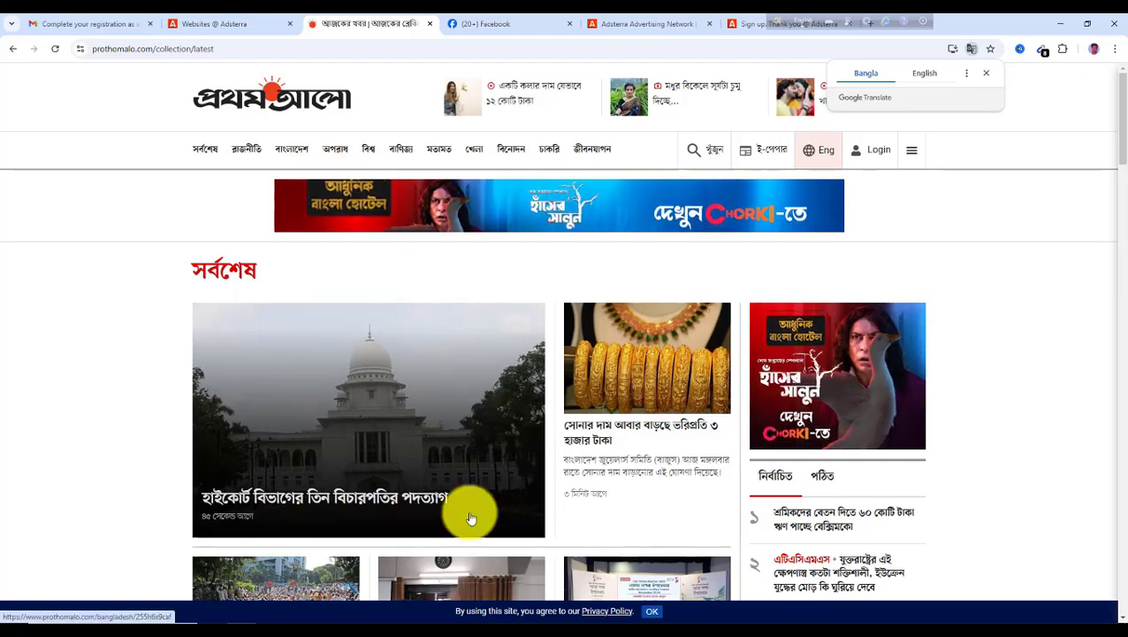
left_click_drag(777, 24, 927, 29)
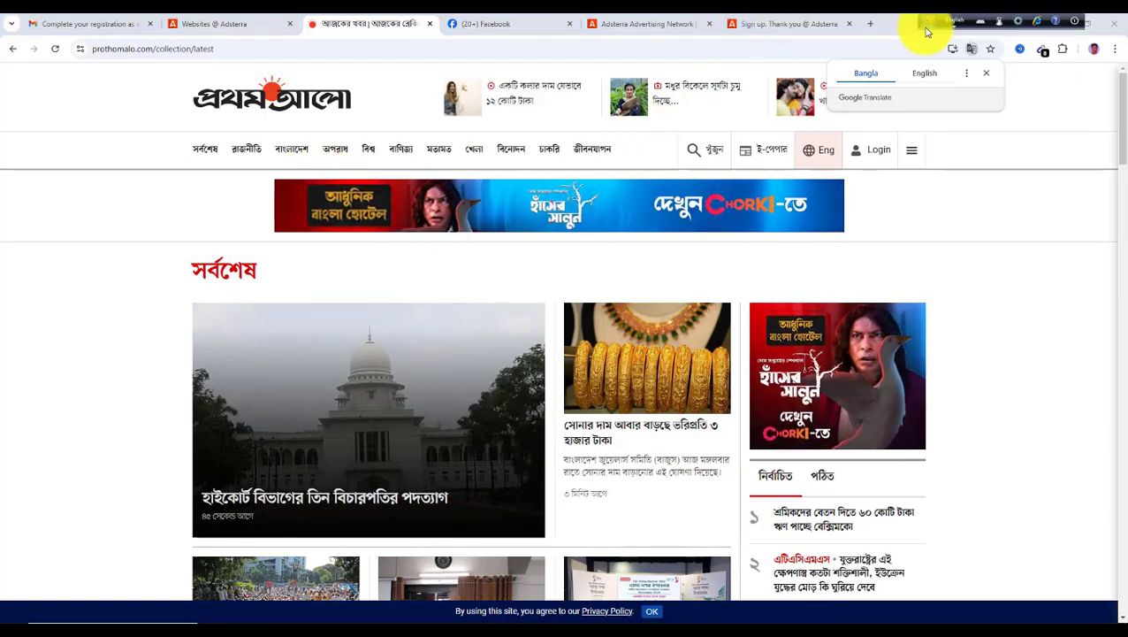
left_click(849, 27)
left_click(693, 33)
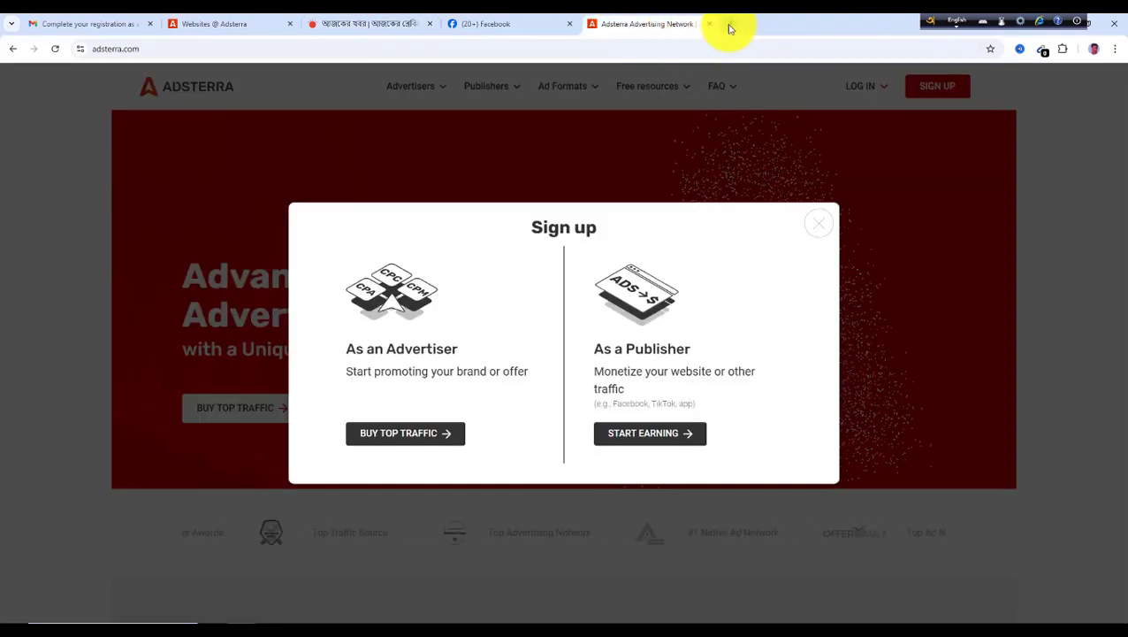
left_click(730, 24)
left_click(708, 25)
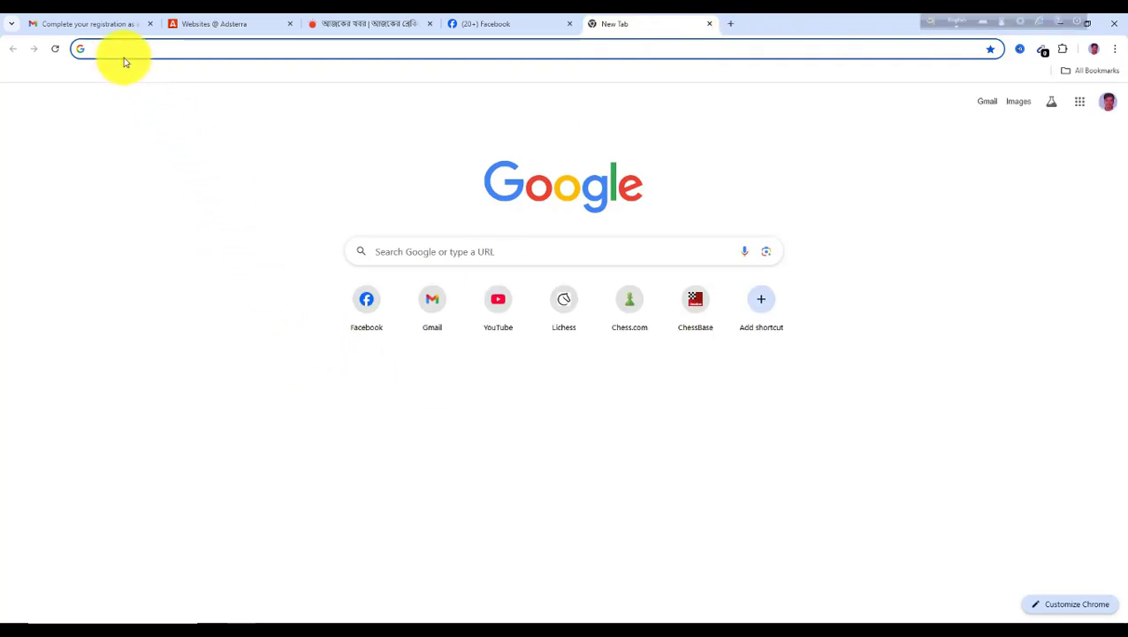
Go to blogger.com and choose the Google account to sign in with
type("b")
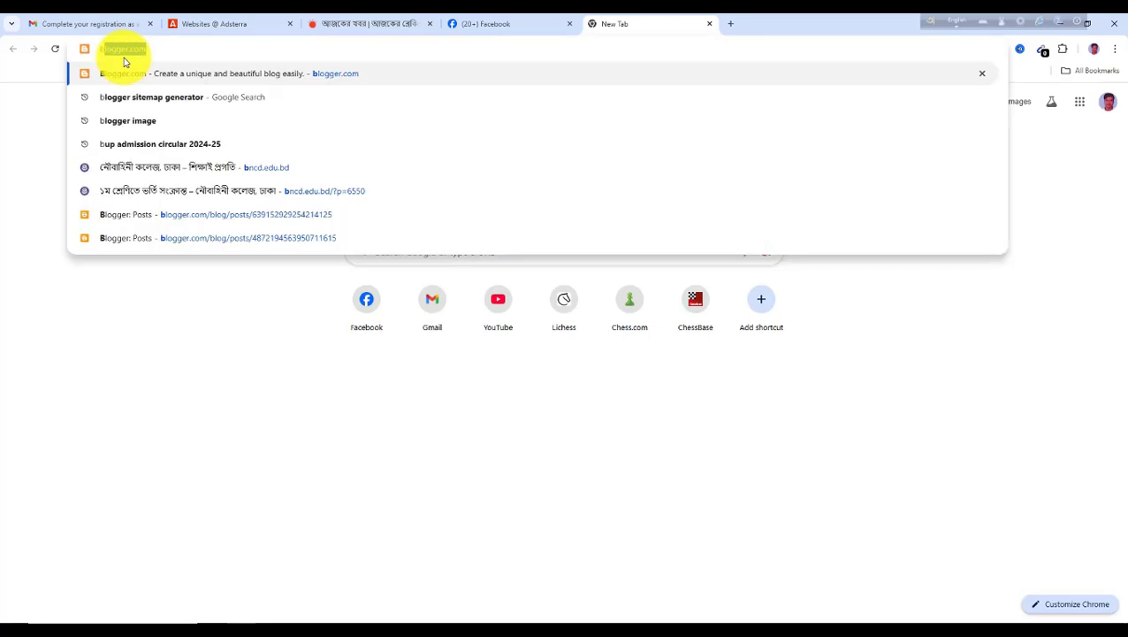
key("Return")
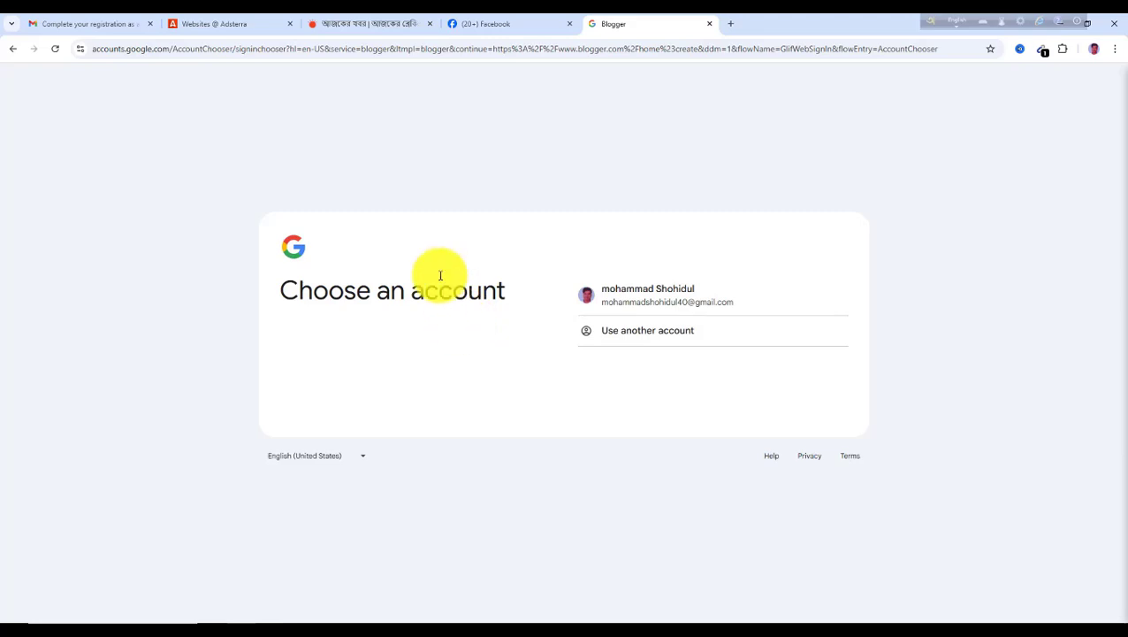
left_click(649, 301)
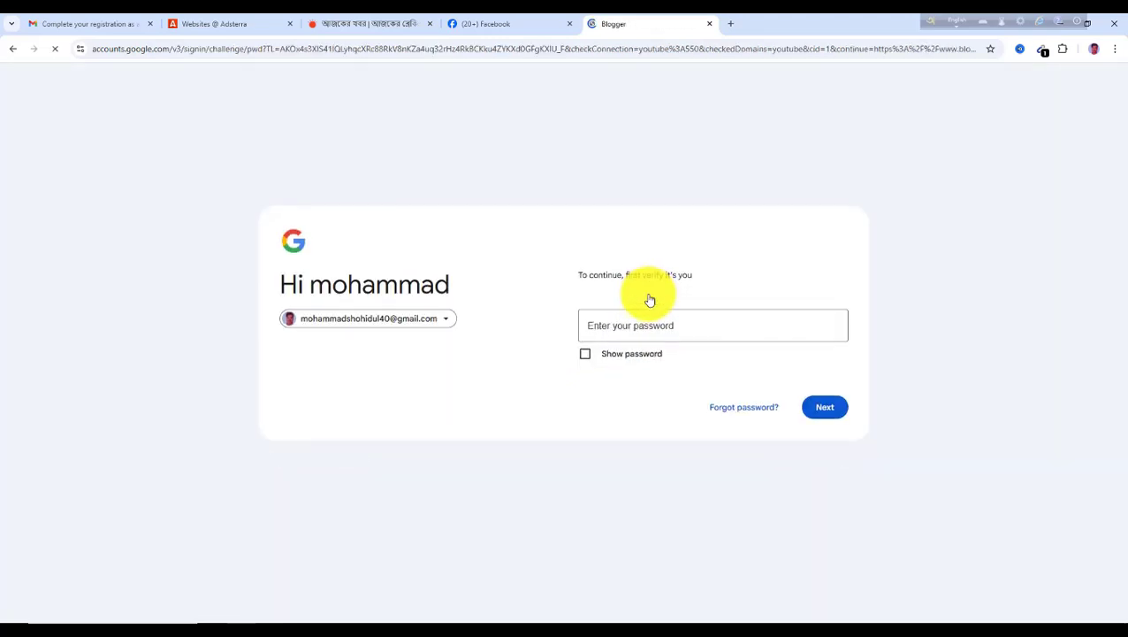
Enter the Google account password to continue signing in to Blogger
left_click(605, 333)
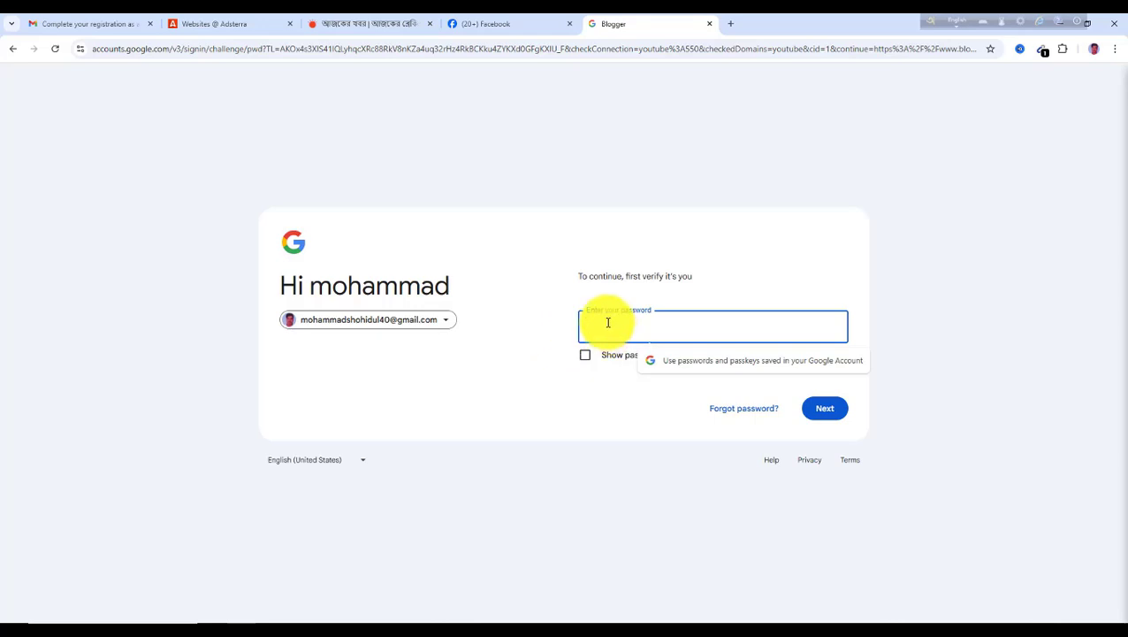
type("•")
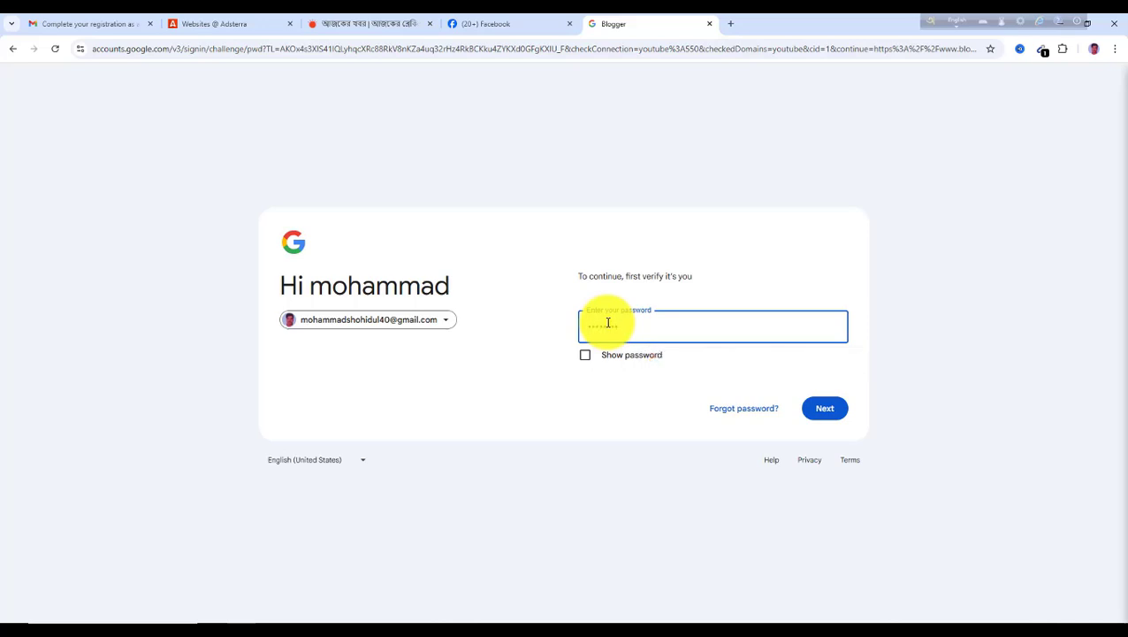
left_click(824, 409)
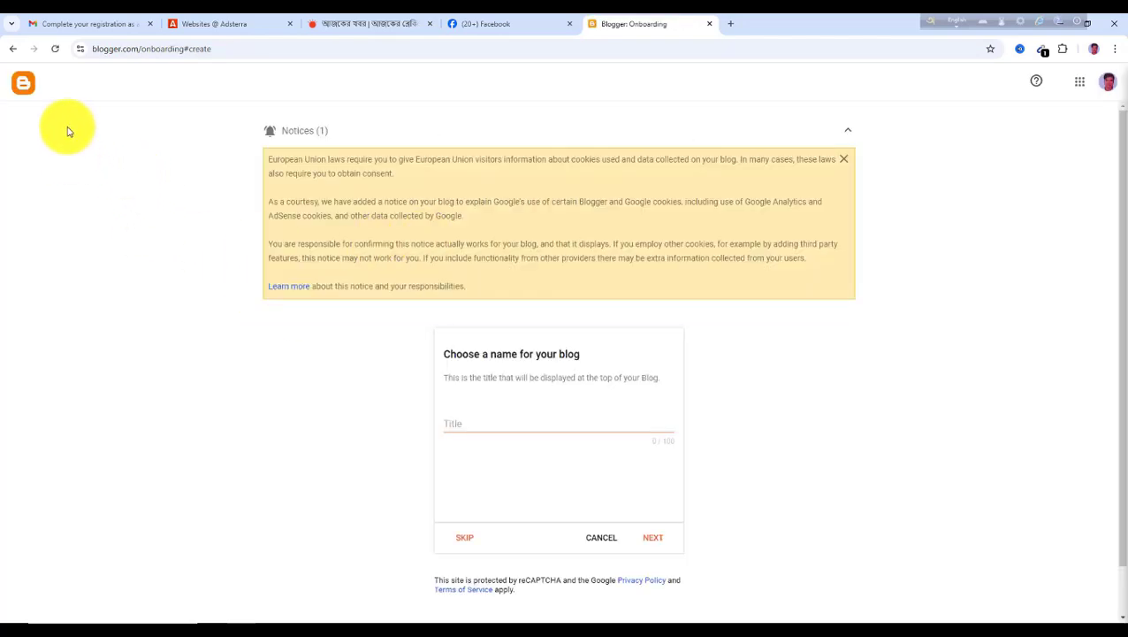
Dismiss the EU cookies notice and name the new blog প্রথম তাজ খবর
scroll(434, 394, "down", 1)
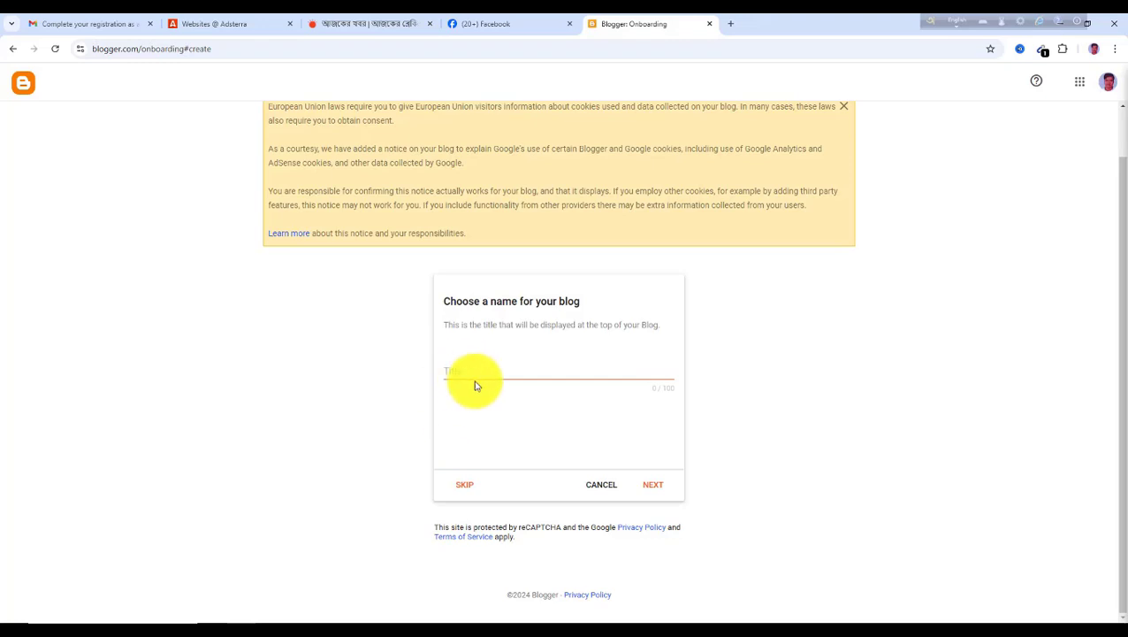
left_click(843, 110)
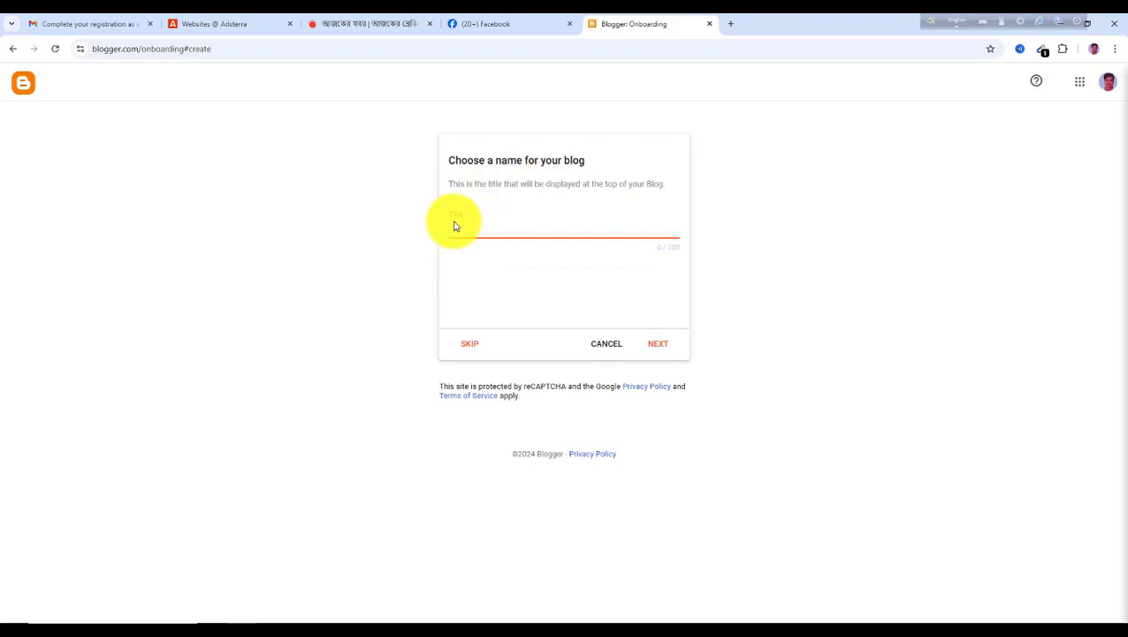
left_click(389, 24)
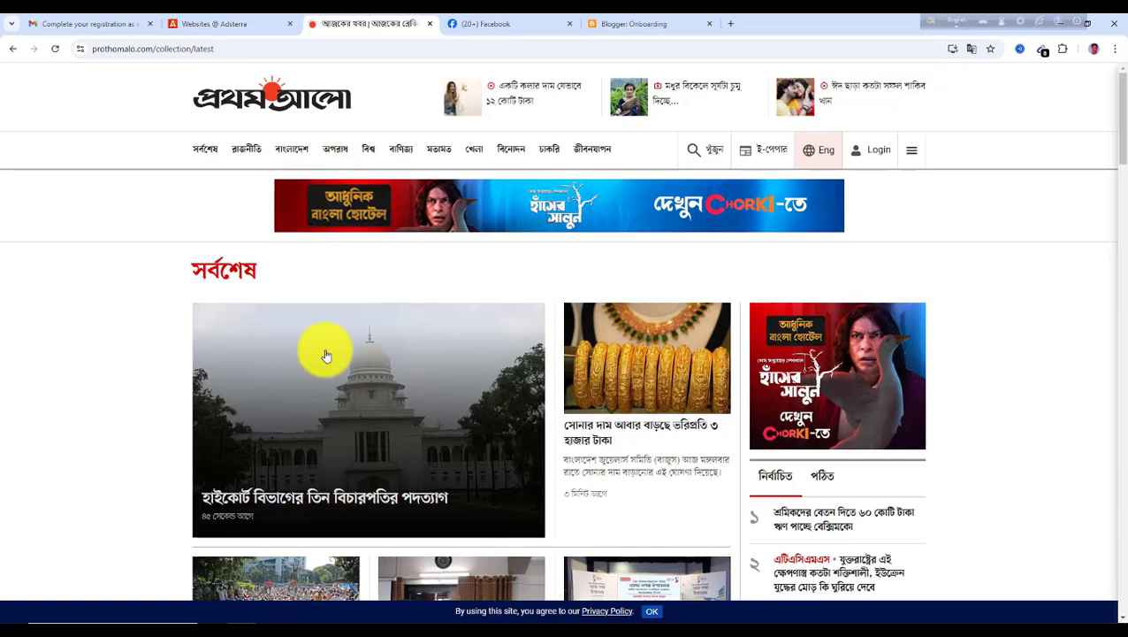
left_click(609, 27)
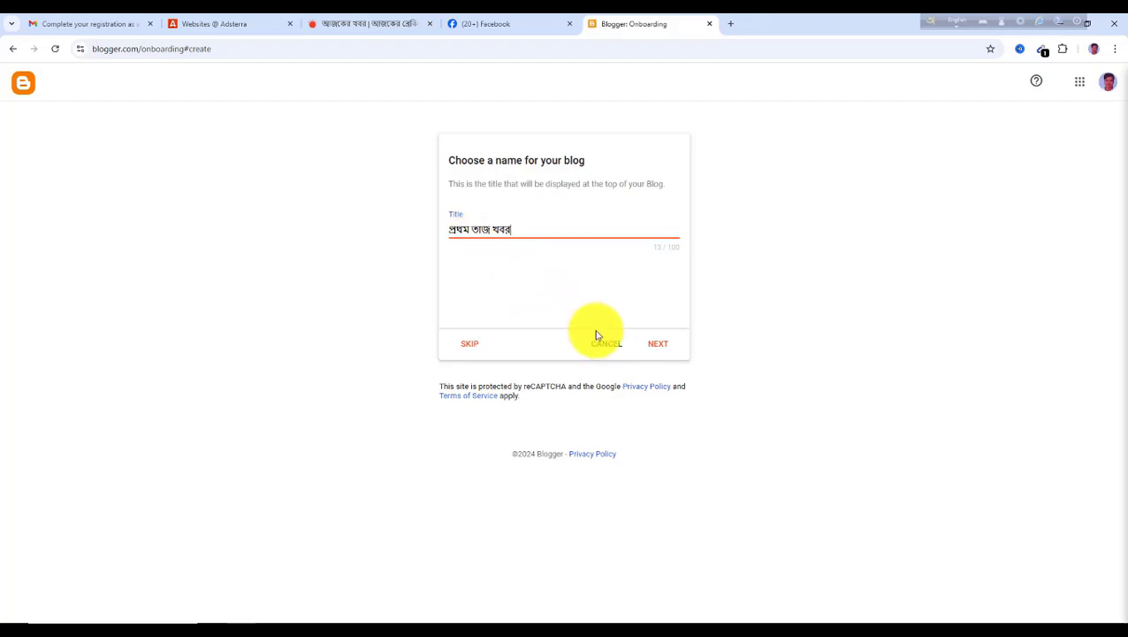
left_click(661, 351)
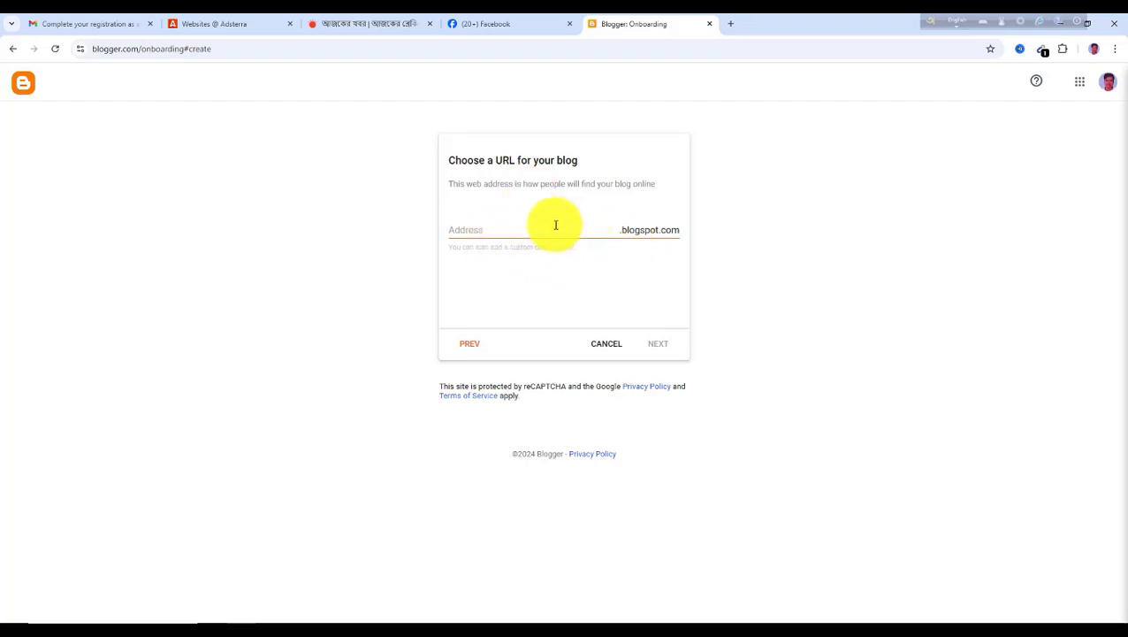
Set the blog address to prothomtazakhobor.blogspot.com and continue to the next setup page
left_click(497, 230)
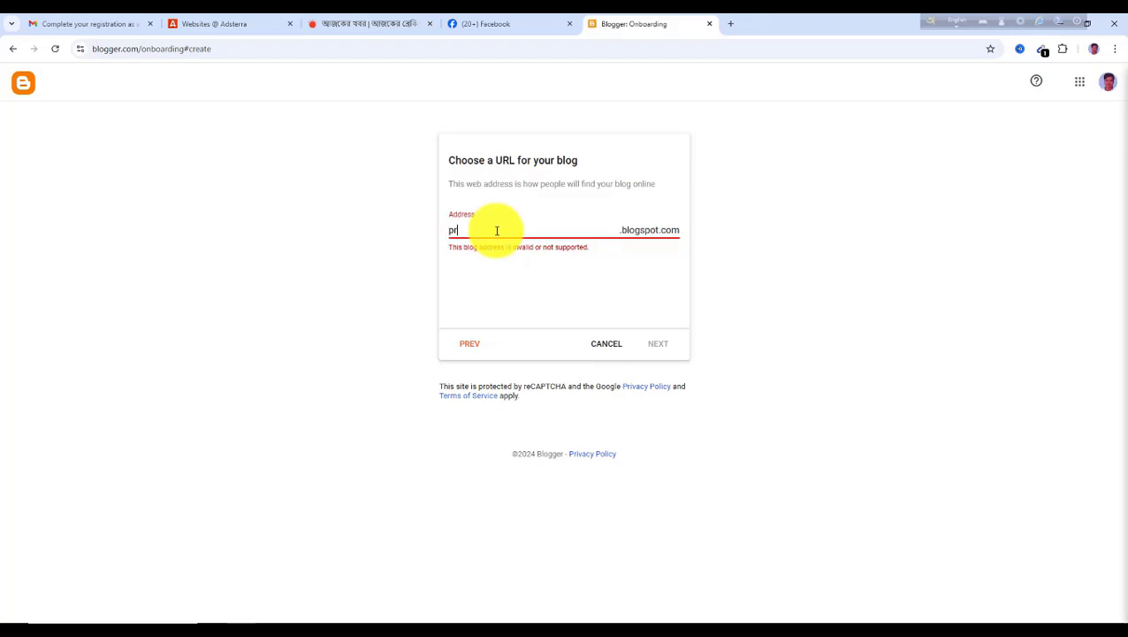
type("thomtazakhobor")
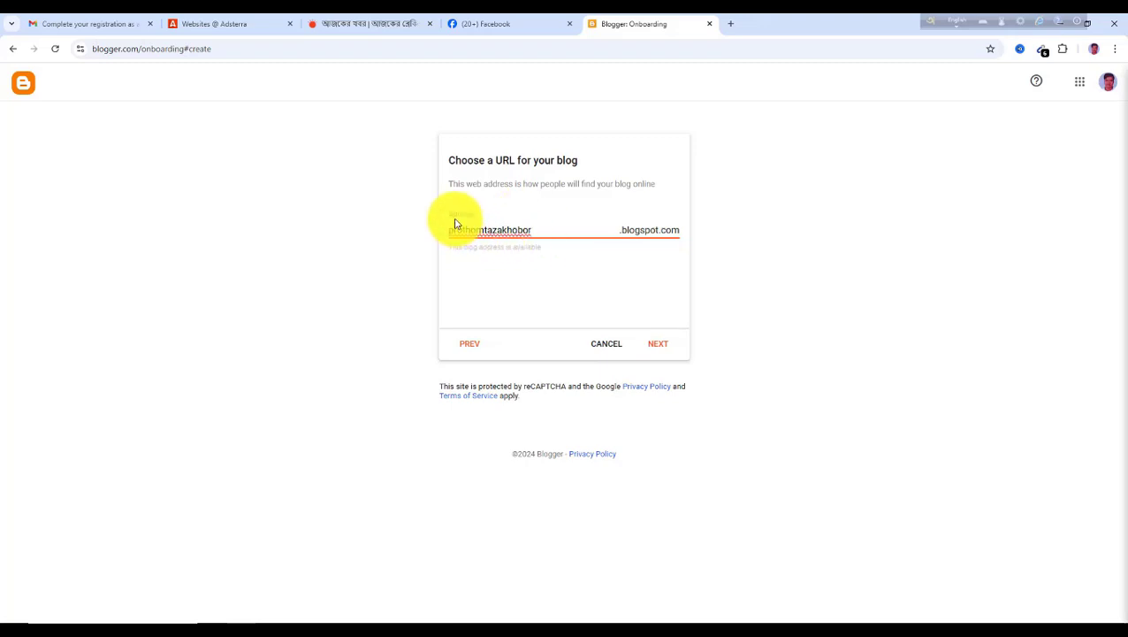
left_click(660, 347)
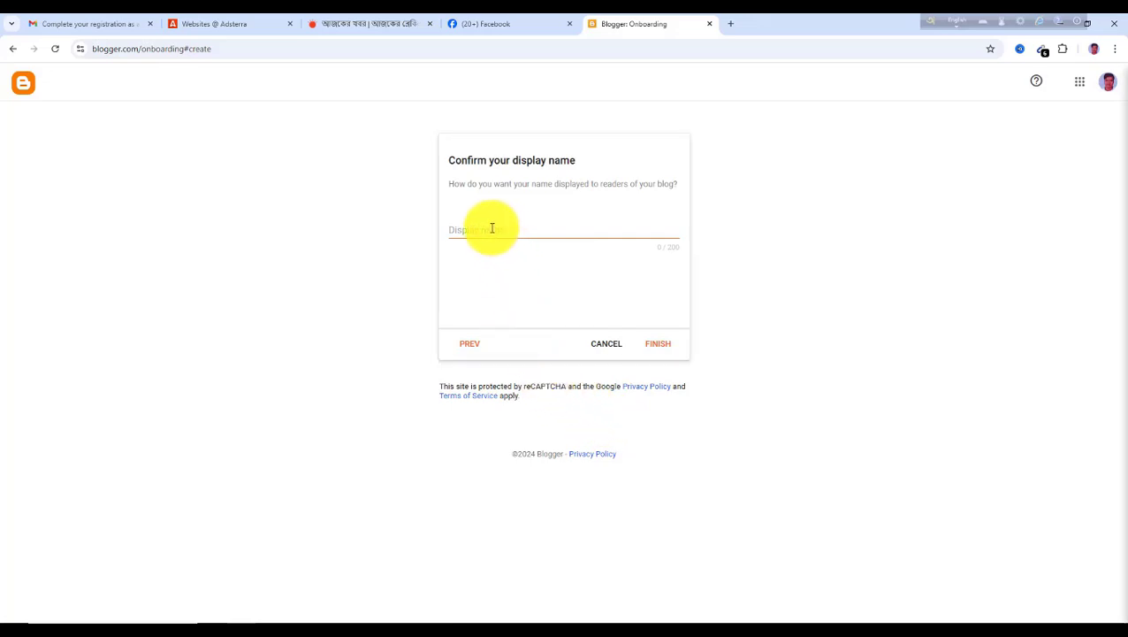
Enter the display name প্রথম তাজা খবর and finish creating the blog
left_click(491, 228)
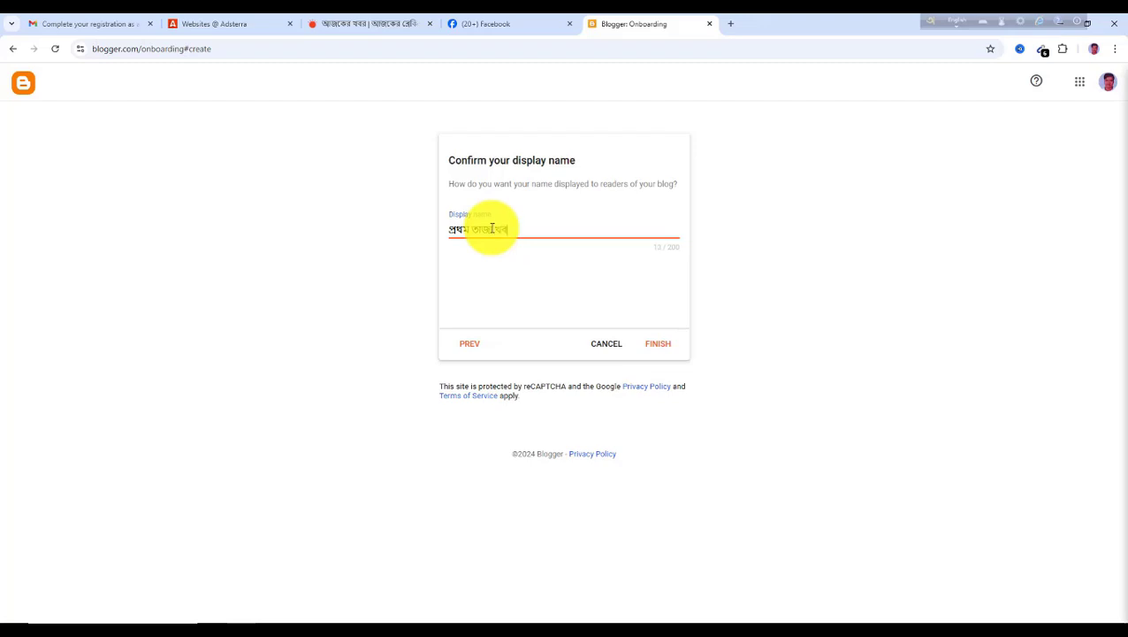
left_click(662, 352)
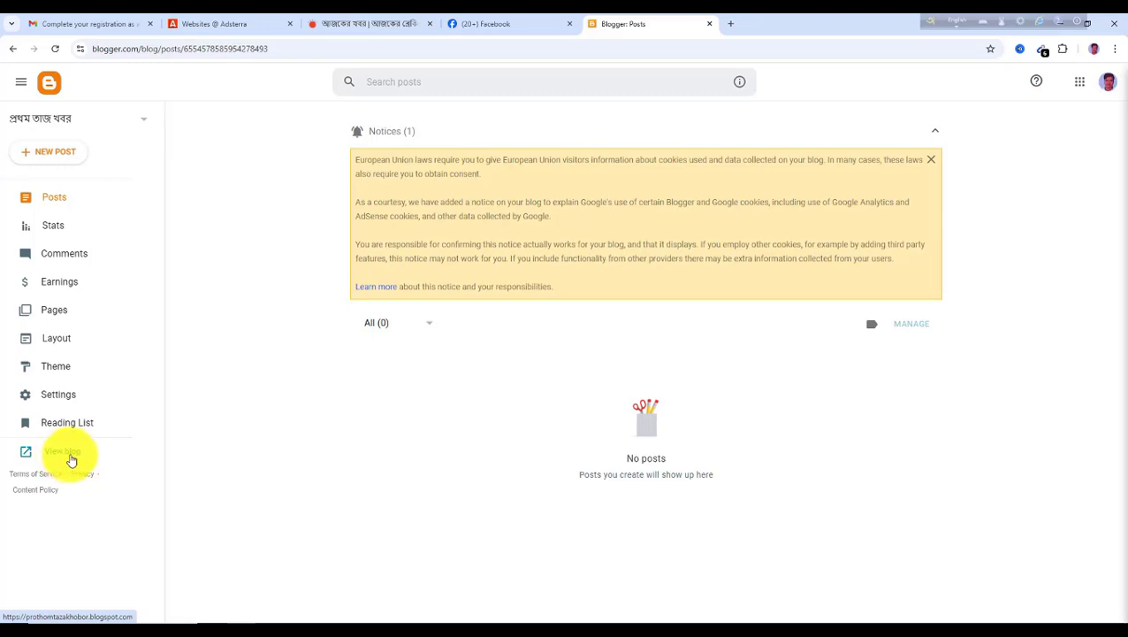
View the new blog in its own tab, then open the Theme section of the Blogger dashboard
left_click(67, 452)
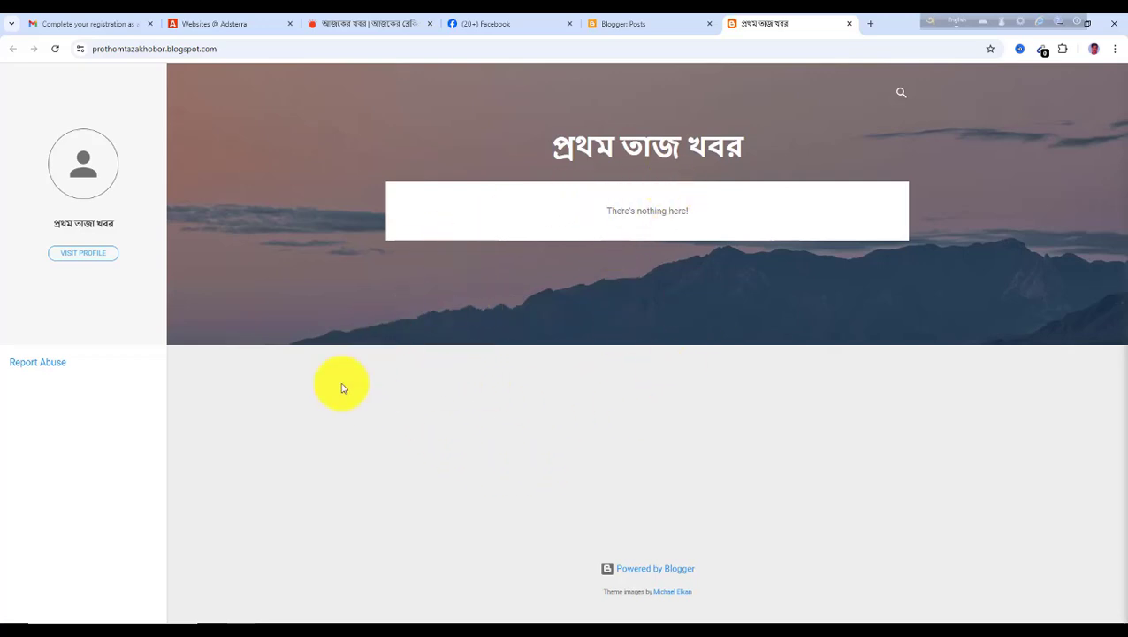
left_click(606, 26)
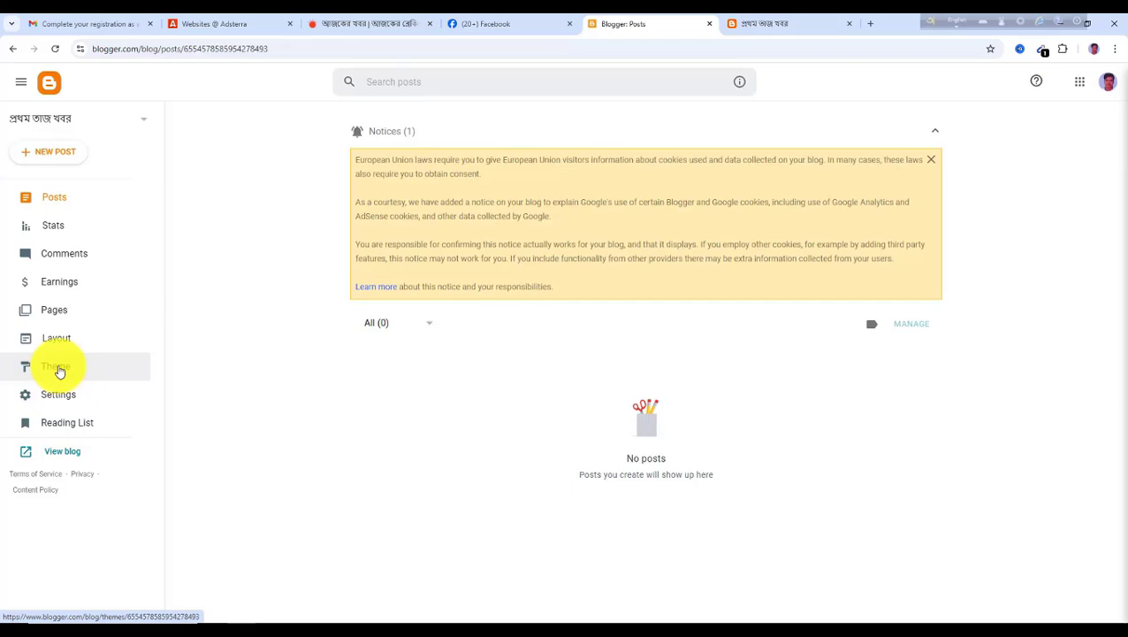
left_click(60, 370)
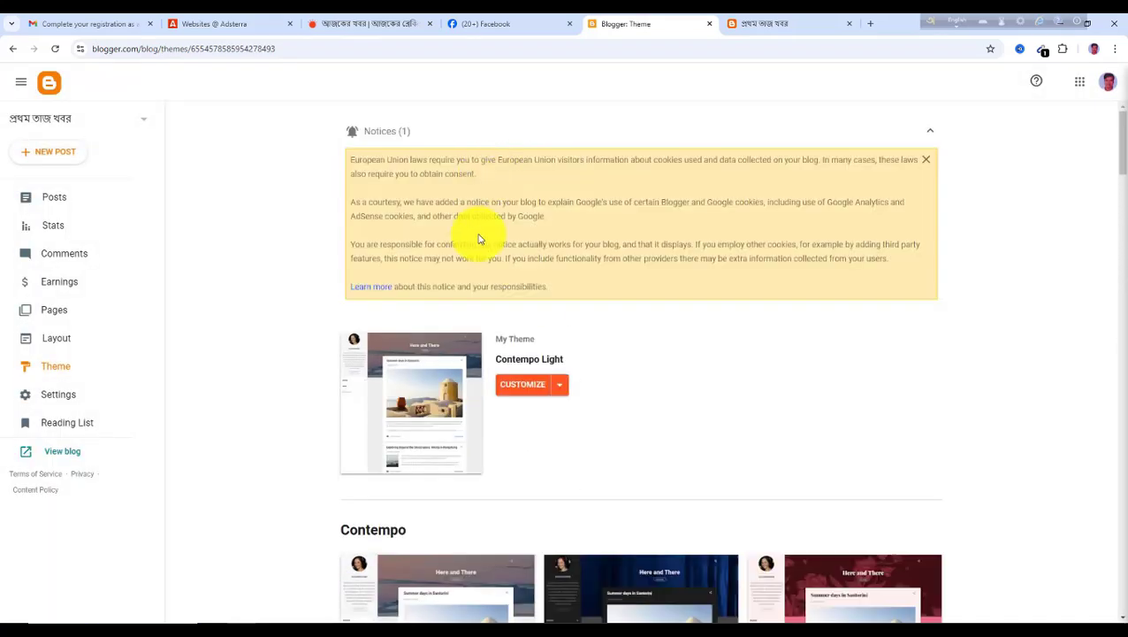
scroll(530, 398, "down", 3)
scroll(550, 456, "up", 3)
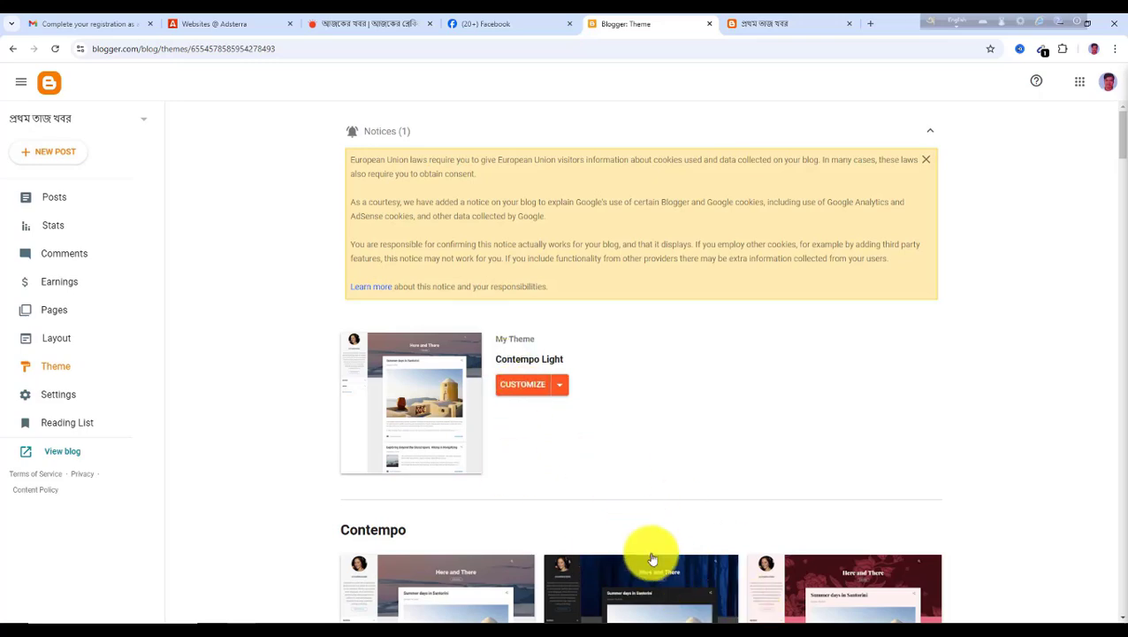
scroll(636, 531, "down", 3)
scroll(530, 548, "up", 3)
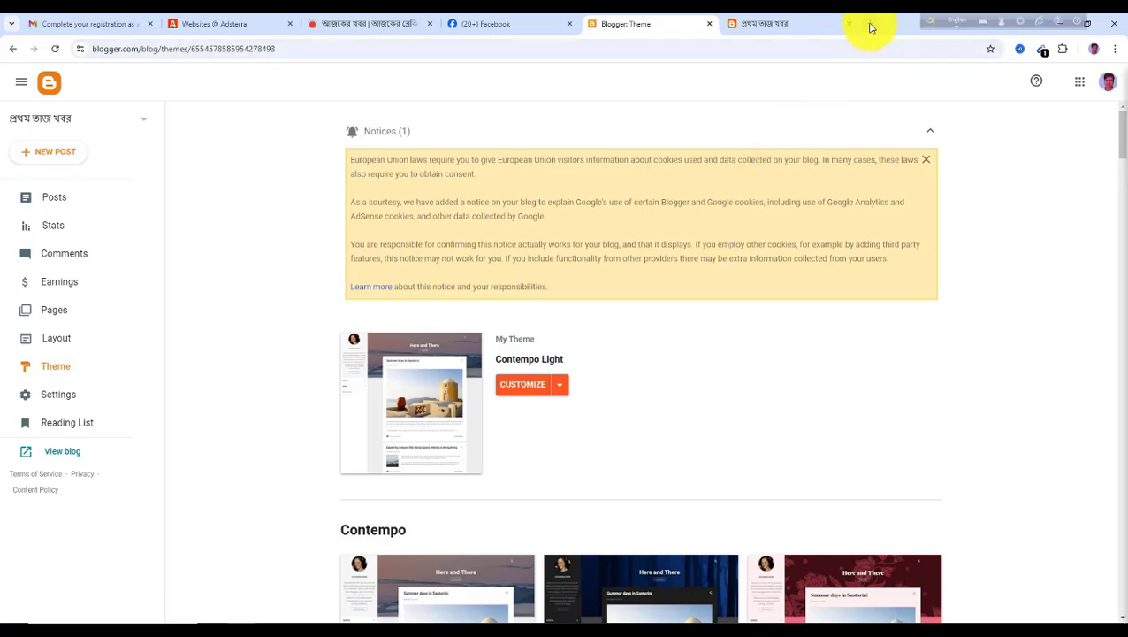
Open a new tab and go to the Sora Ribbon Blogger Template page on gooyaabitemplates.com
left_click(871, 25)
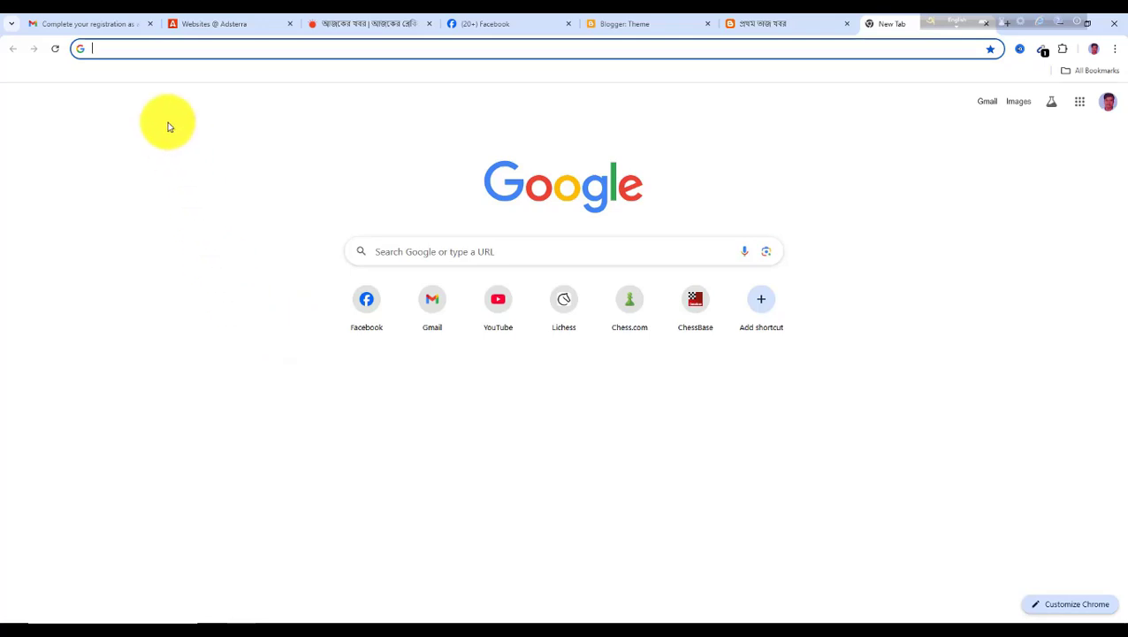
type("ৃ")
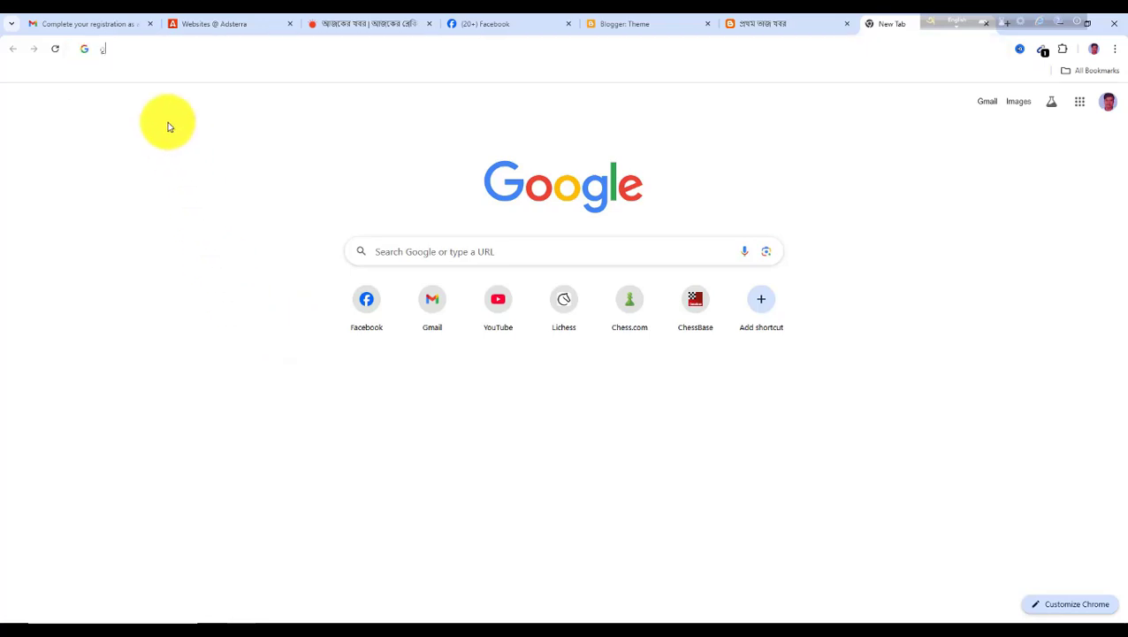
key("BackSpace")
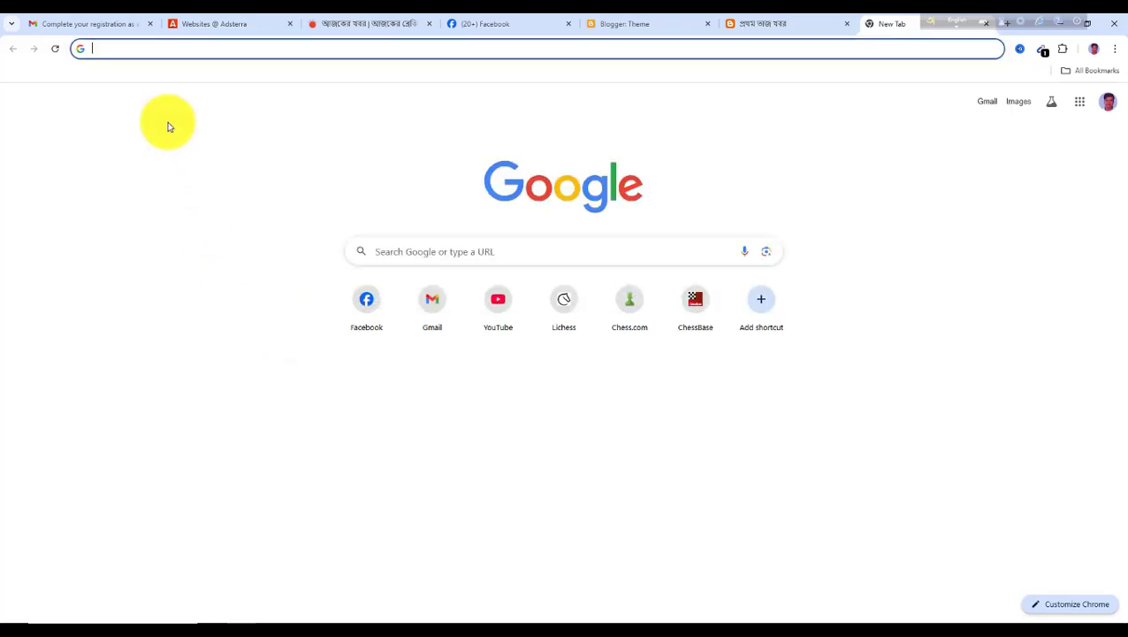
type("a")
key("BackSpace")
type("Sor")
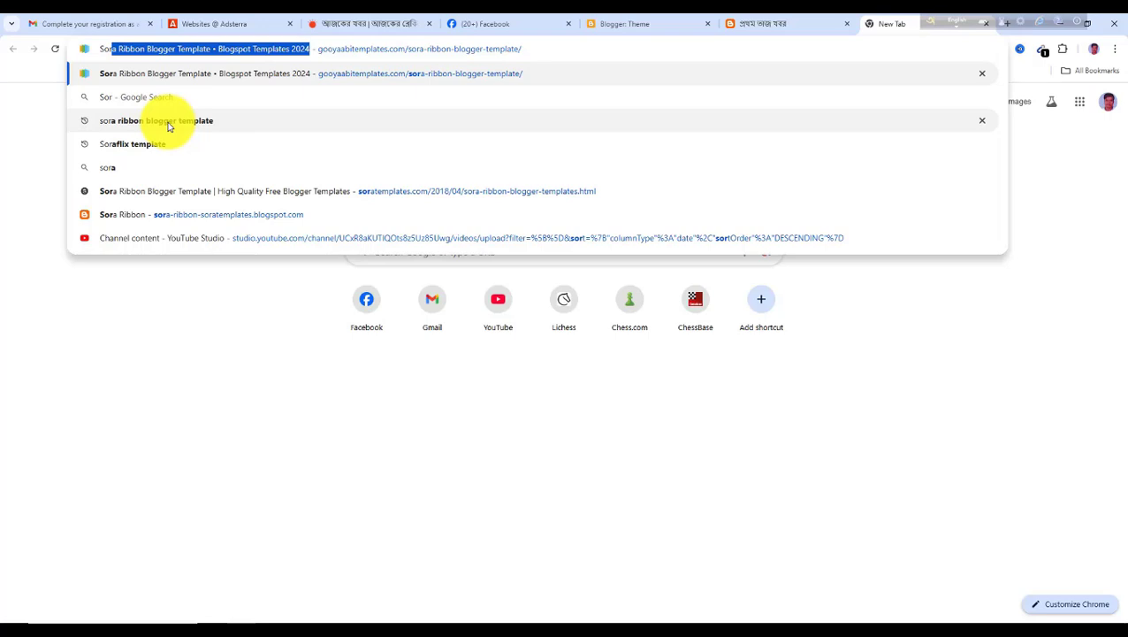
key("Return")
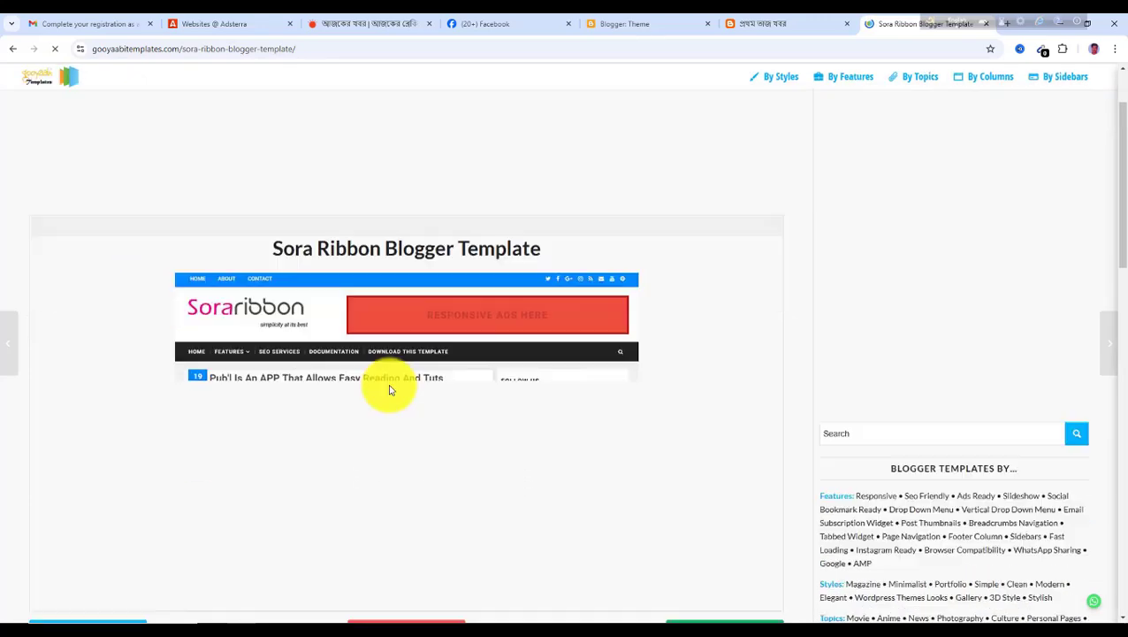
Preview the Sora Ribbon template's live demo, then close the demo tab and the ad pop-up
scroll(381, 382, "down", 3)
scroll(348, 377, "down", 1)
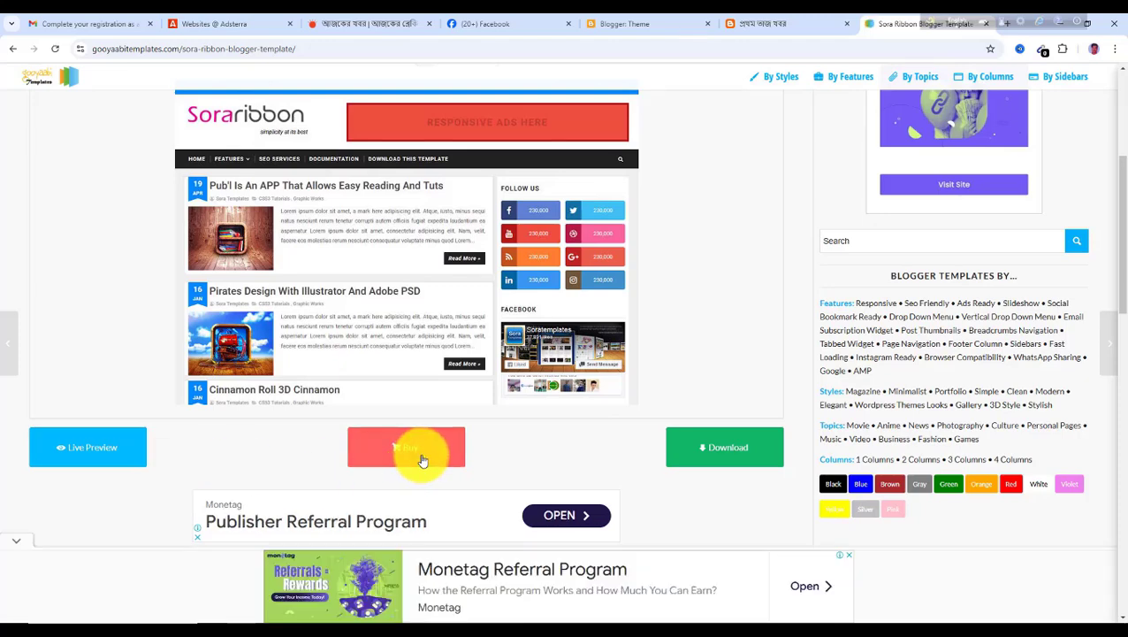
scroll(467, 439, "up", 3)
scroll(467, 440, "down", 3)
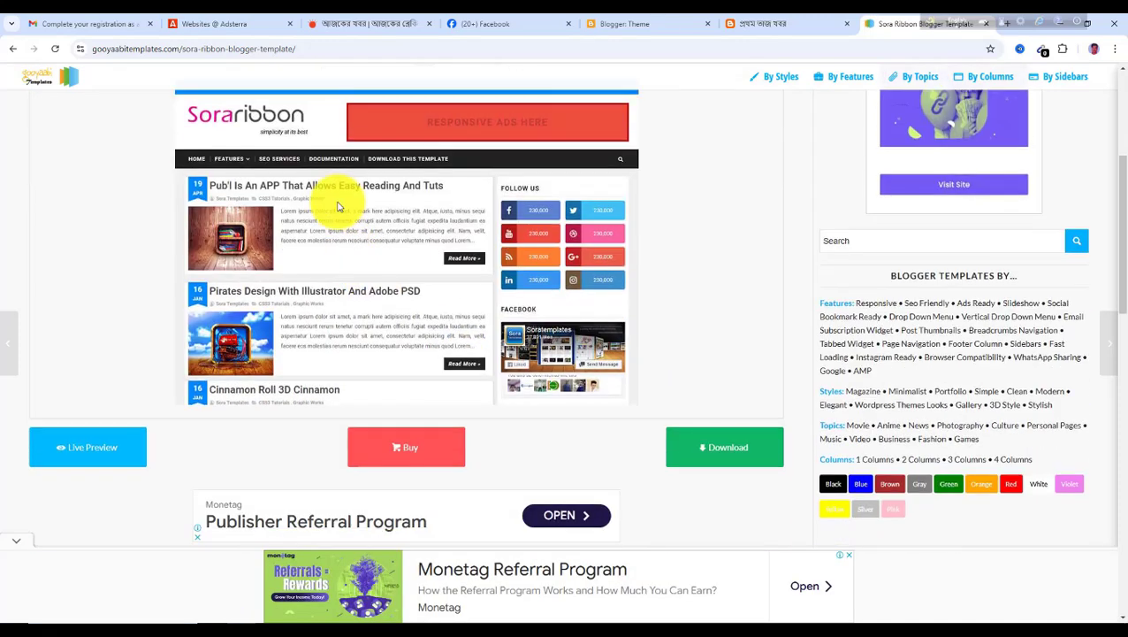
left_click(97, 444)
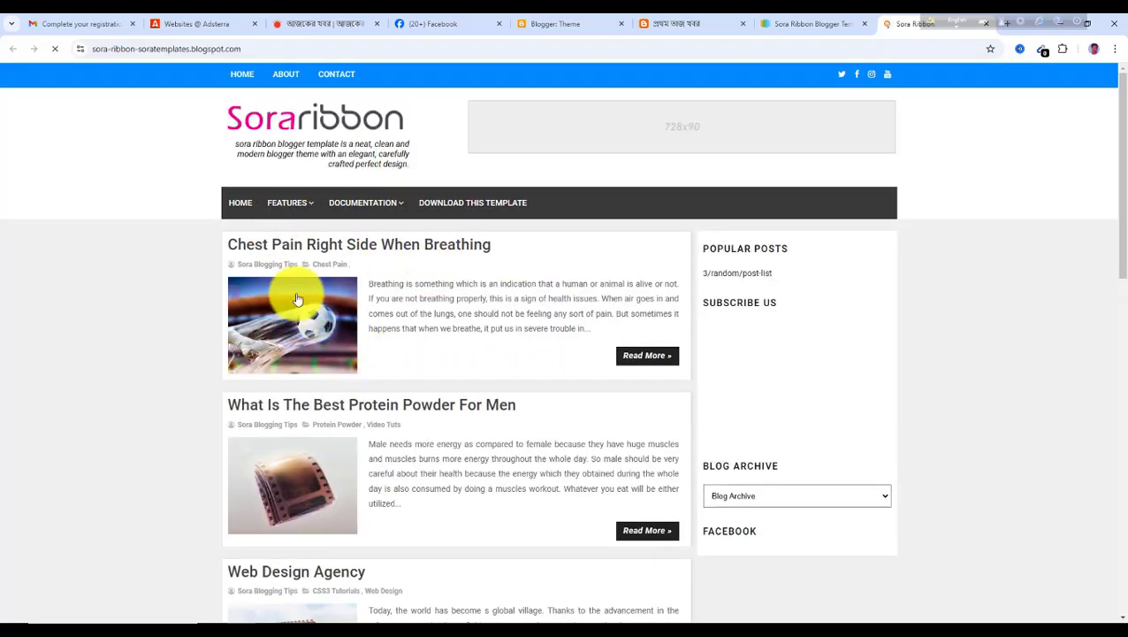
scroll(403, 335, "down", 6)
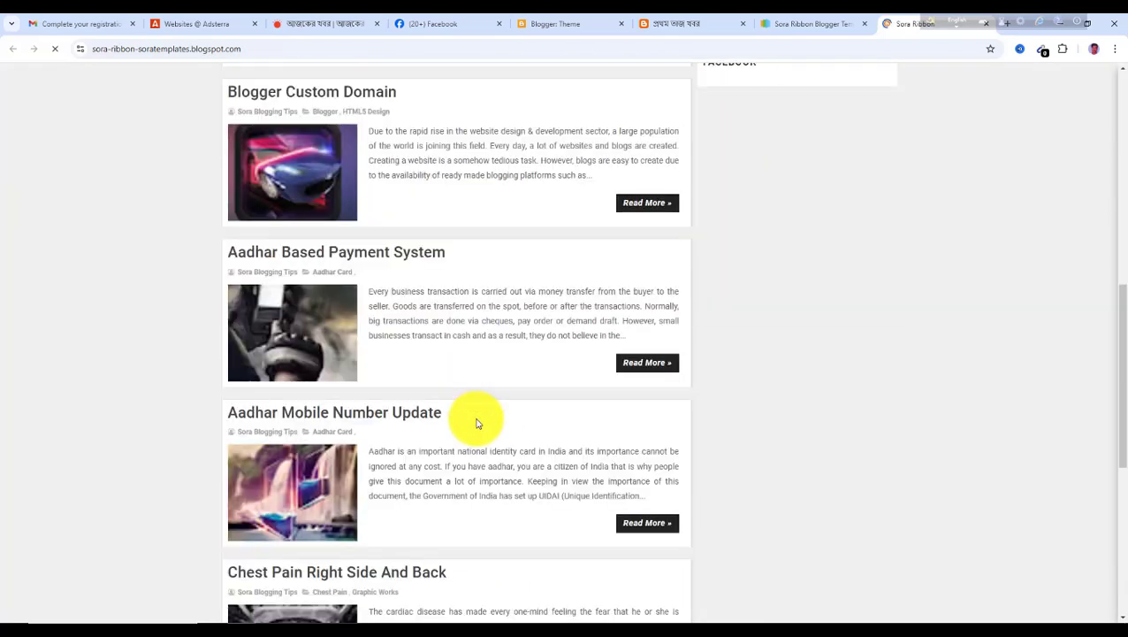
scroll(472, 415, "up", 2)
scroll(473, 416, "up", 3)
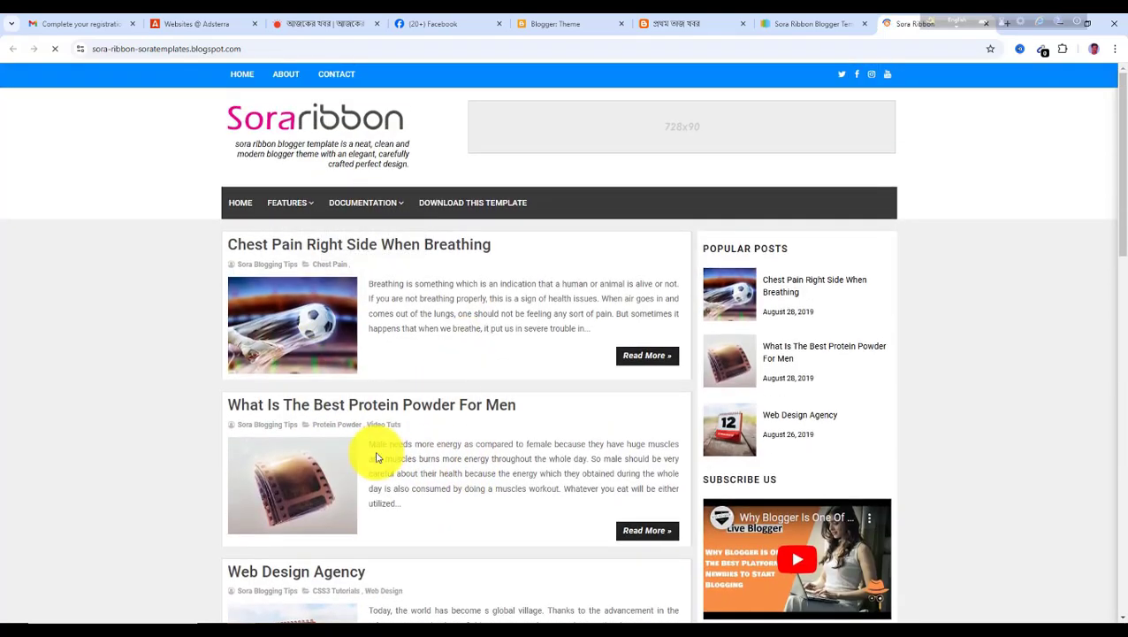
left_click(987, 25)
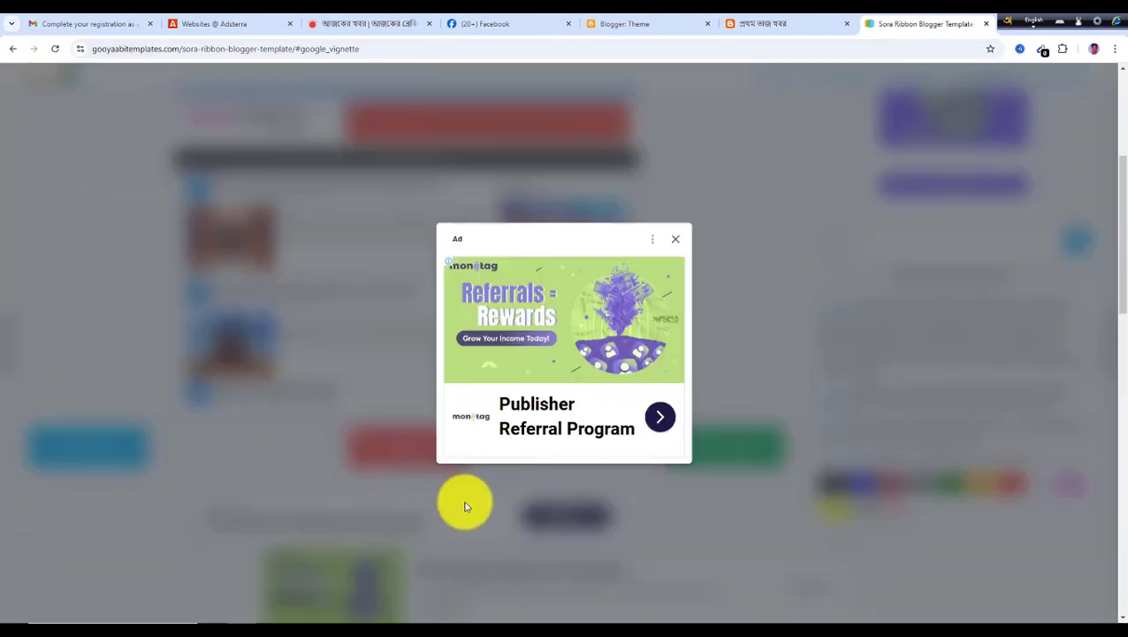
left_click(678, 244)
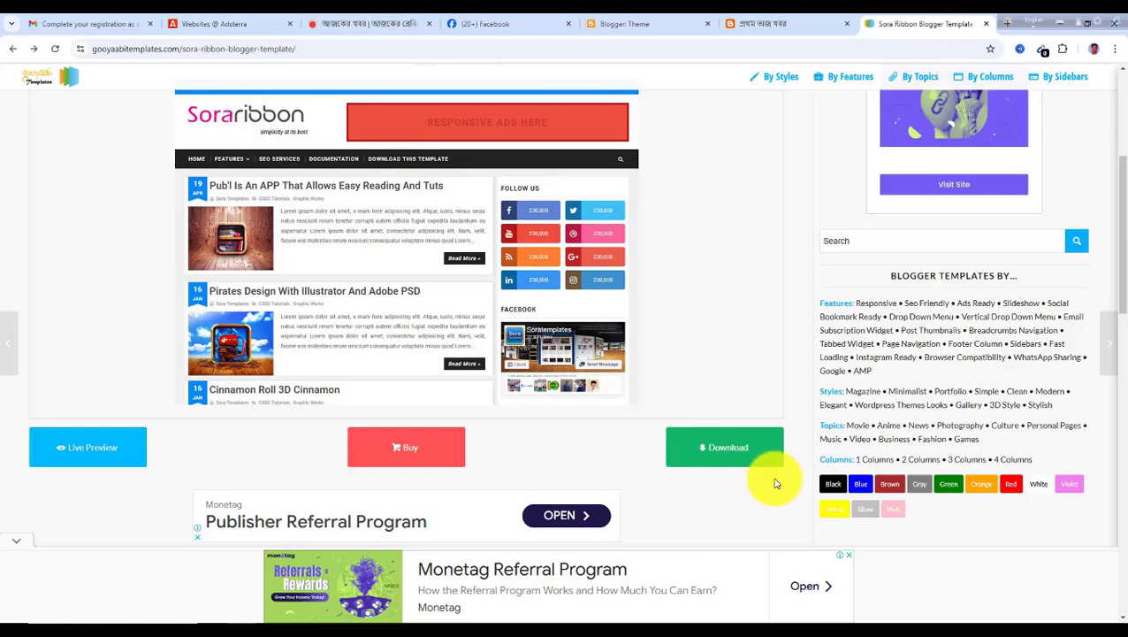
Download the Sora Ribbon template zip and show the downloaded file in its folder
left_click(705, 460)
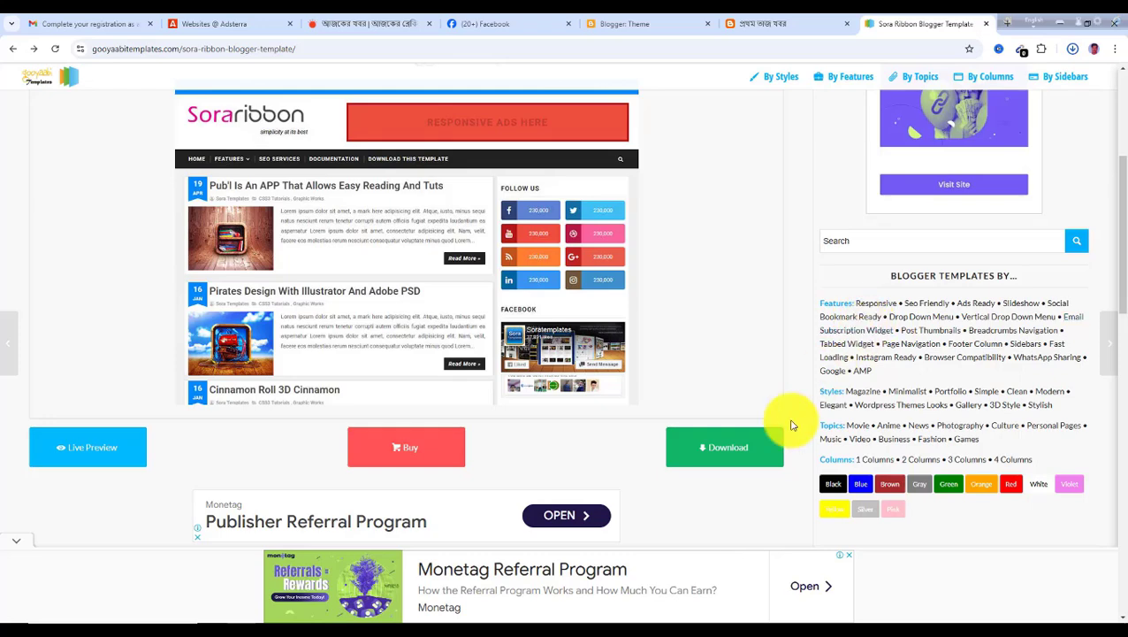
left_click(741, 453)
left_click(1073, 49)
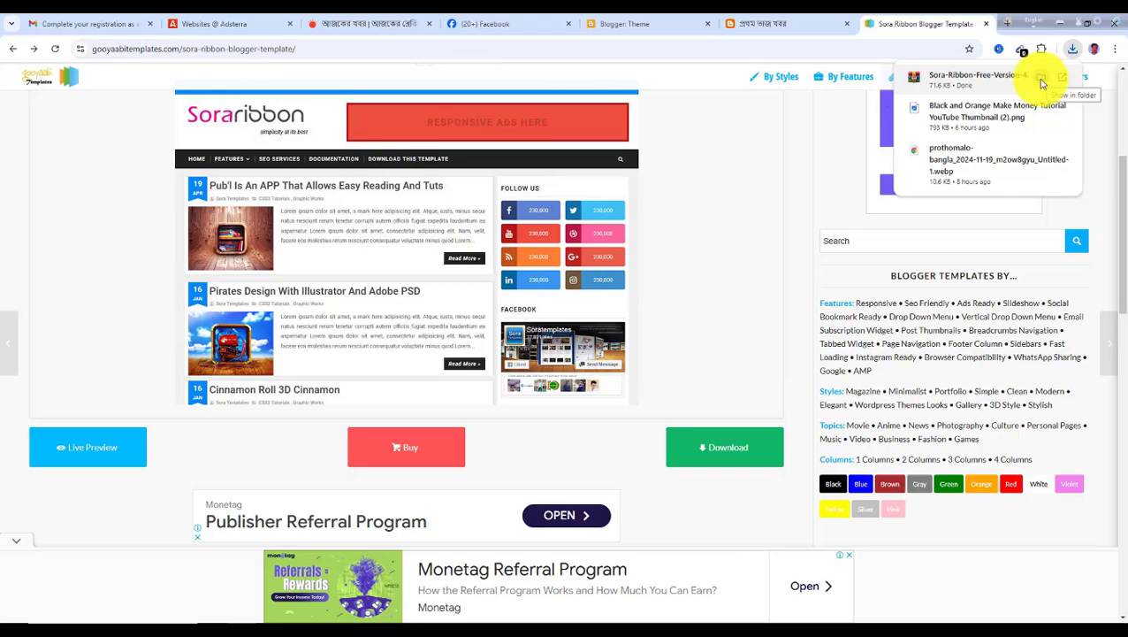
left_click(1043, 83)
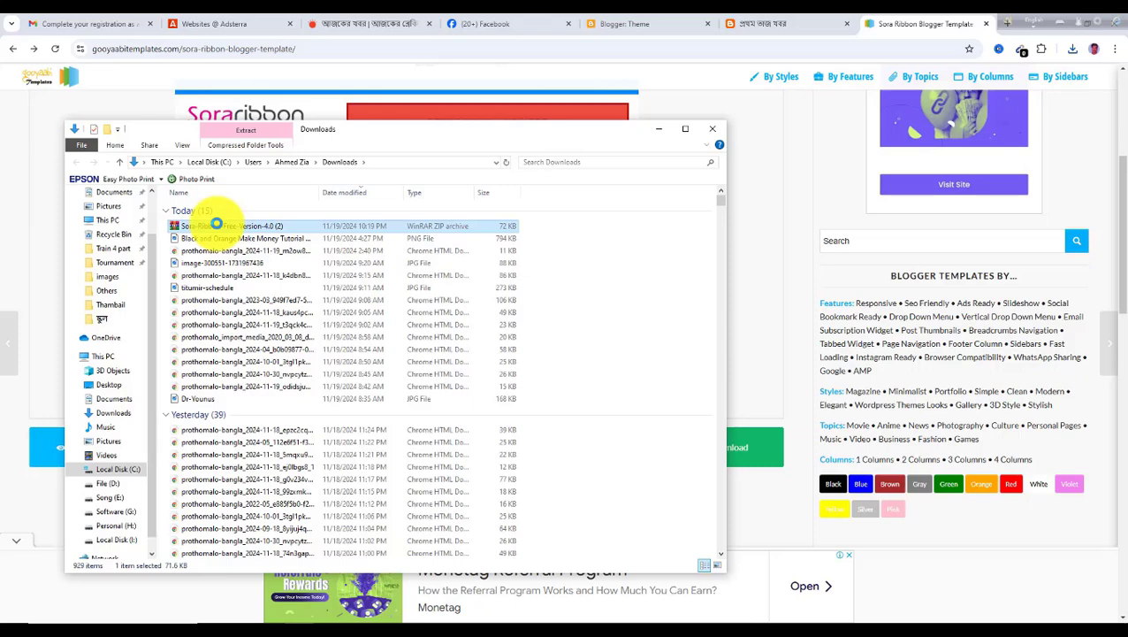
Extract the Sora-Ribbon-Free-Version-4.0 (2) archive here, replacing all existing files
right_click(241, 227)
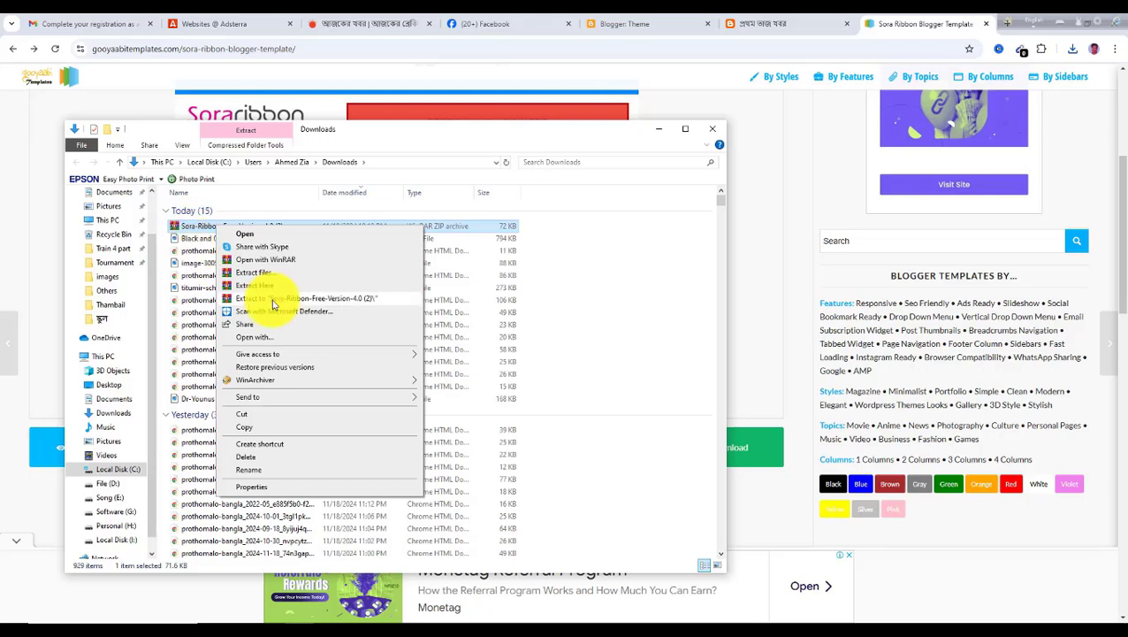
left_click(268, 290)
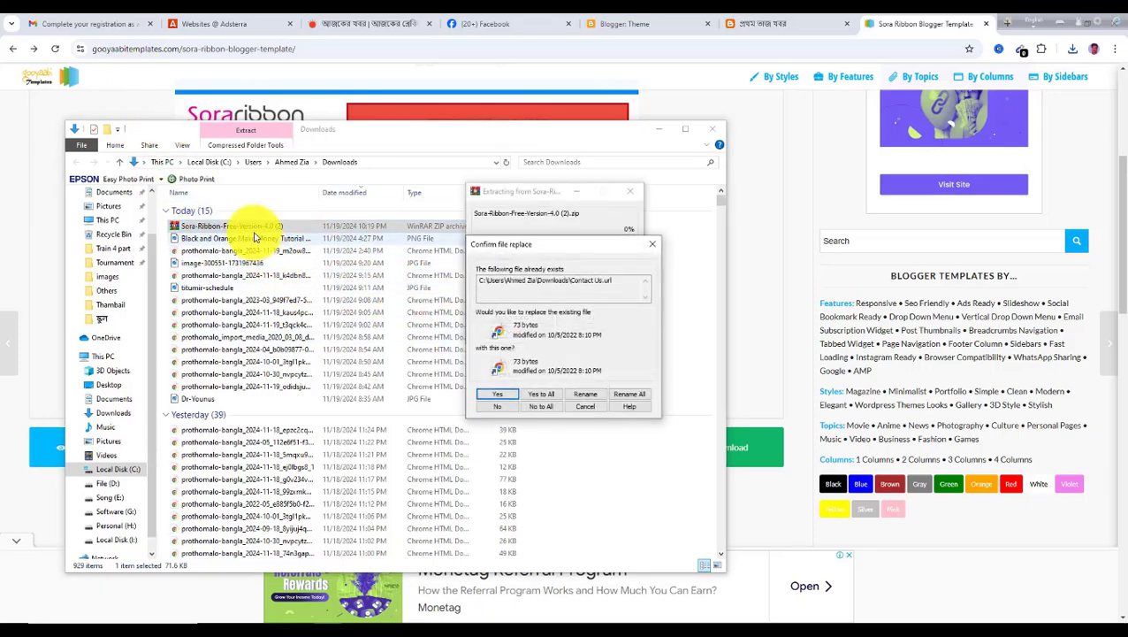
left_click(537, 395)
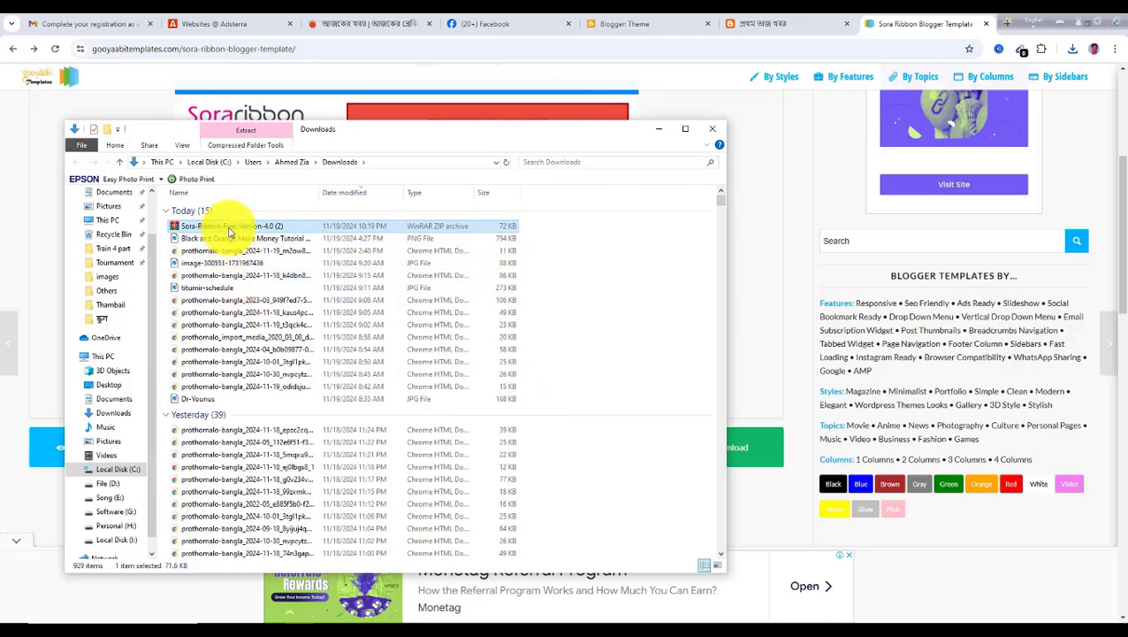
Open the archive and copy the Sora Ribbon Free Version 4.0 theme file to the desktop
double_click(229, 228)
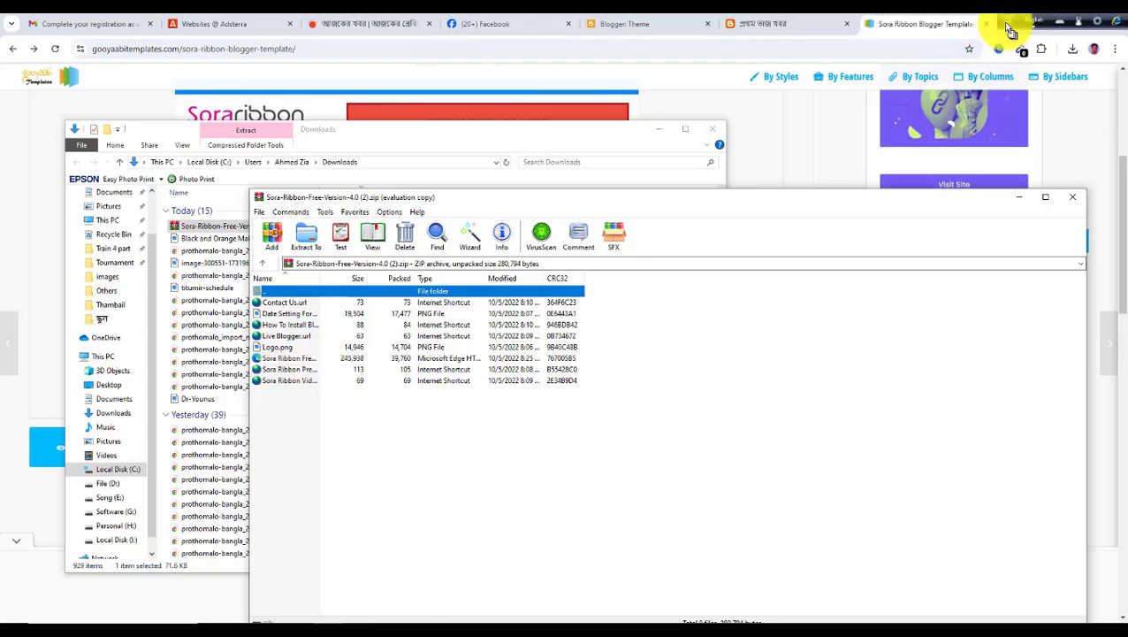
left_click_drag(1007, 25, 833, 29)
left_click(1059, 27)
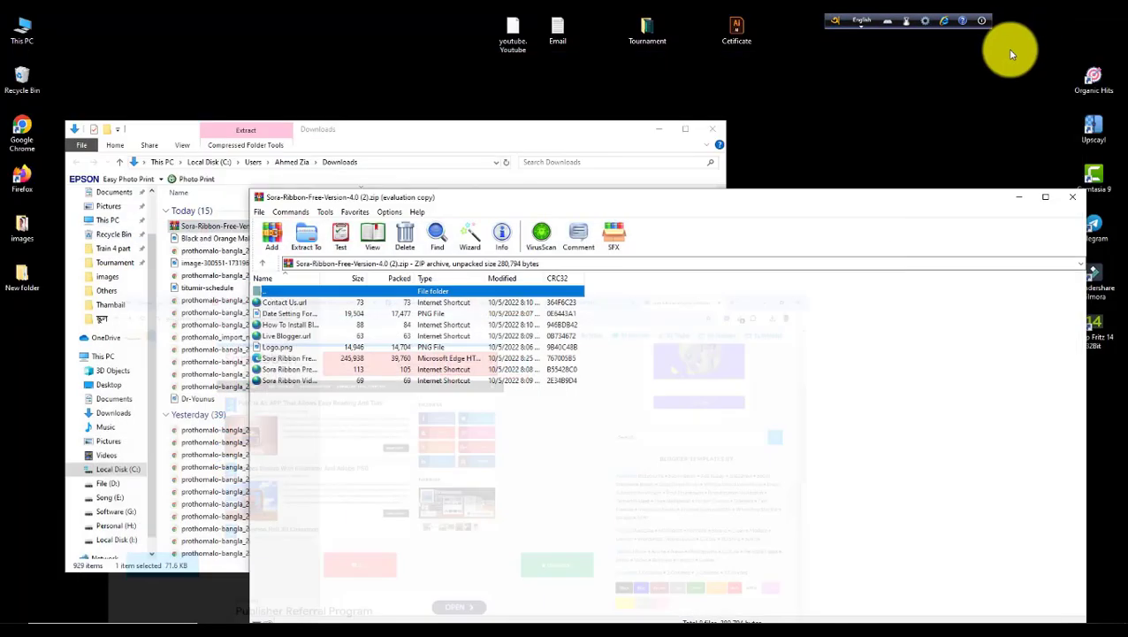
left_click(712, 129)
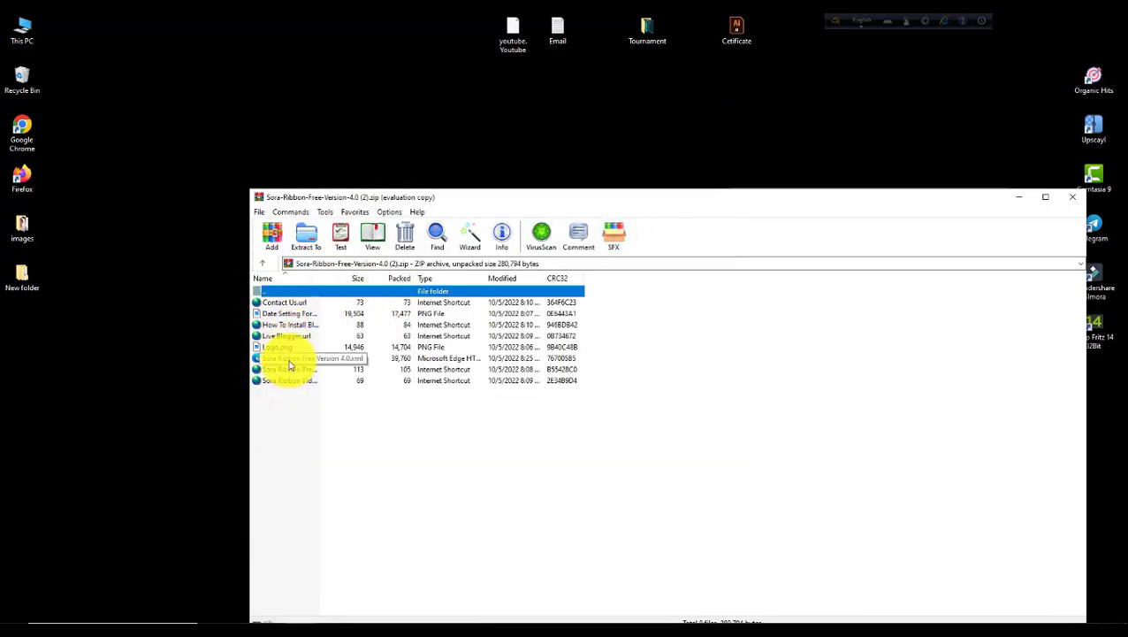
left_click_drag(289, 366, 254, 125)
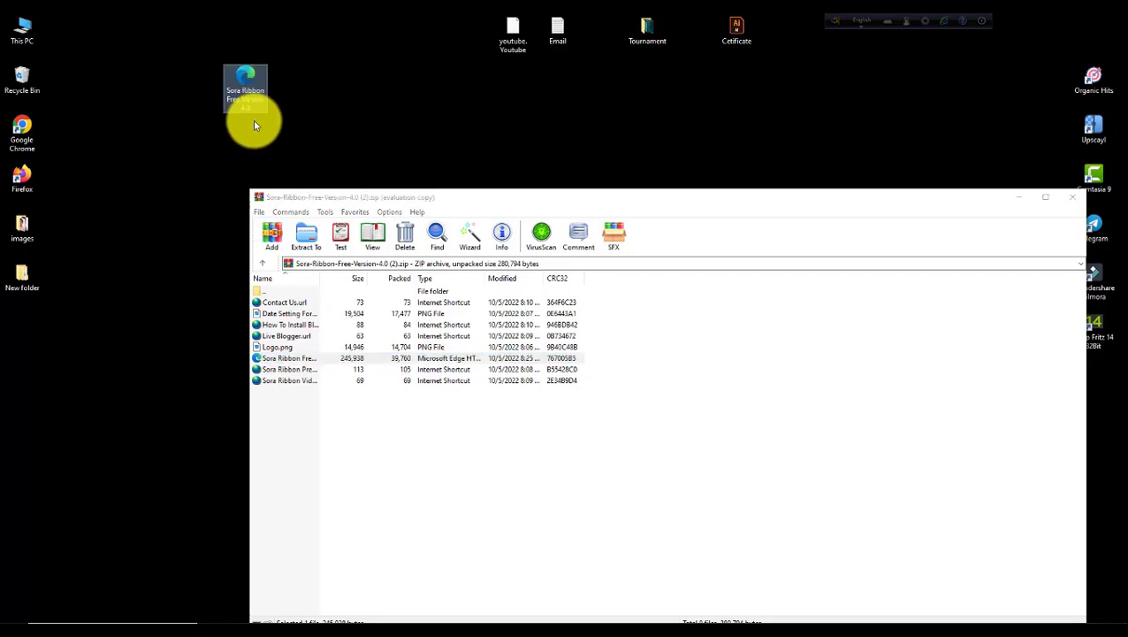
left_click(1072, 196)
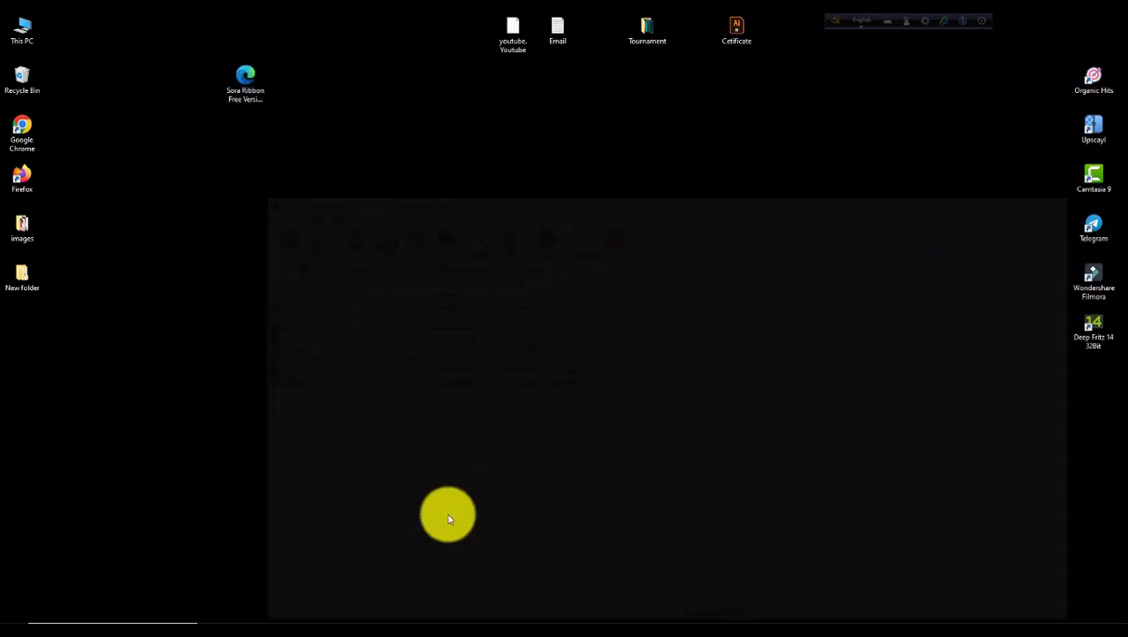
left_click(237, 619)
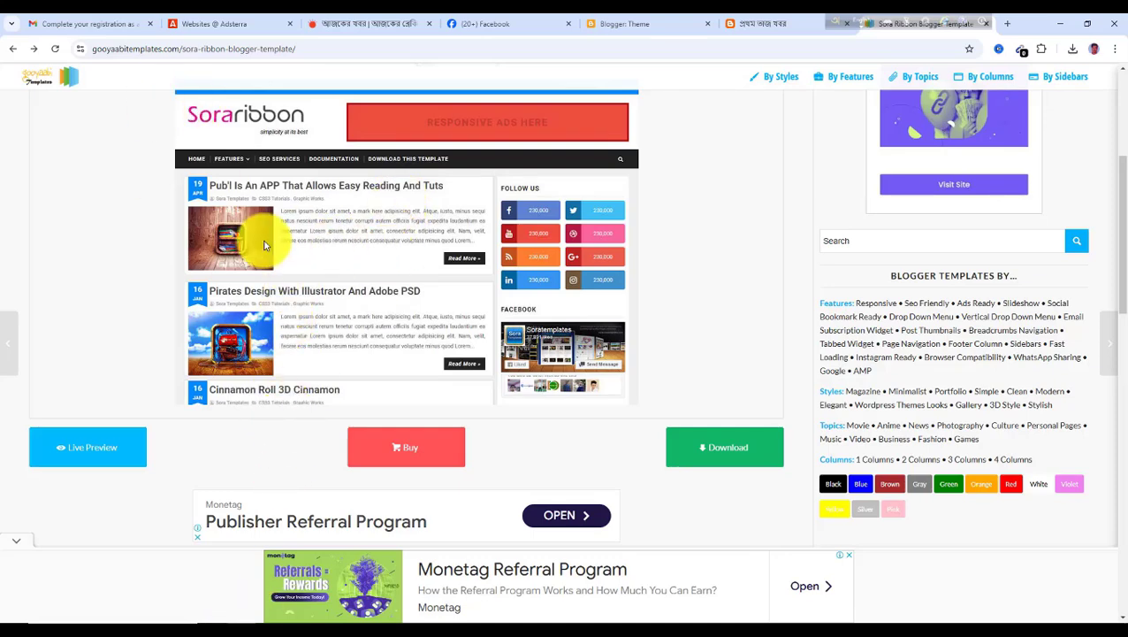
Close the template site tab and return to the Blogger Theme page
scroll(459, 263, "up", 2)
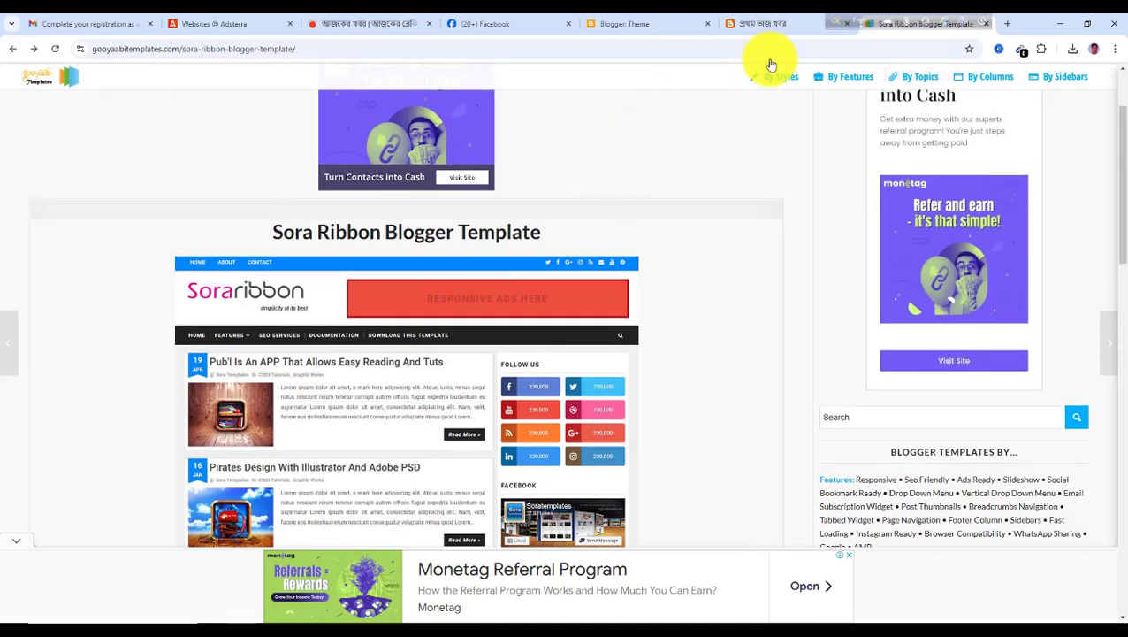
left_click_drag(918, 19, 863, 22)
left_click(985, 24)
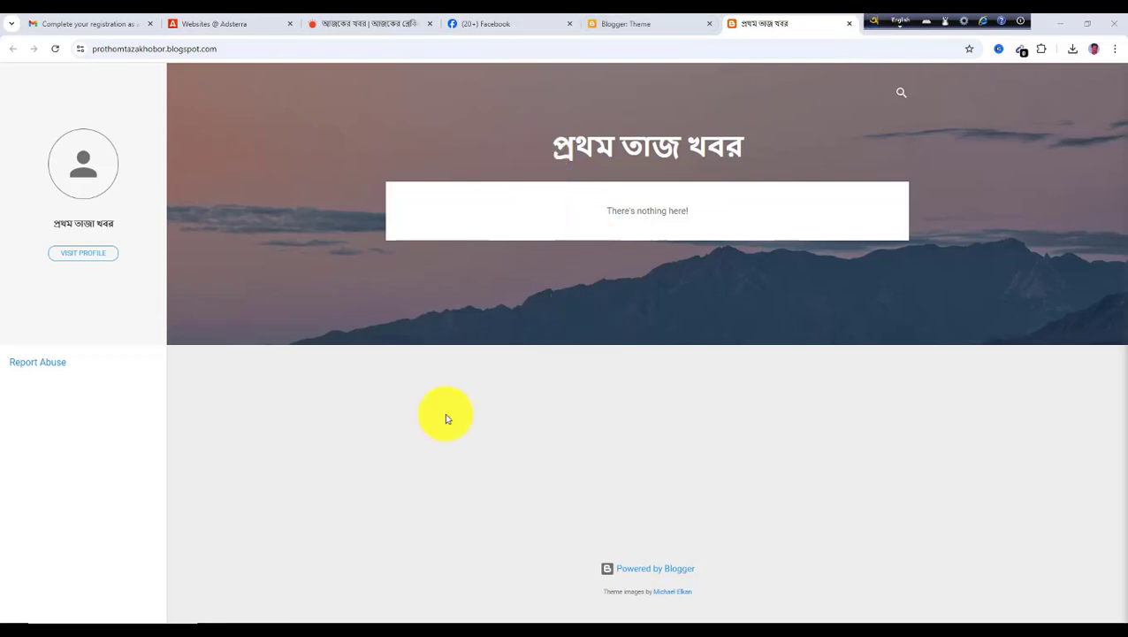
left_click(619, 23)
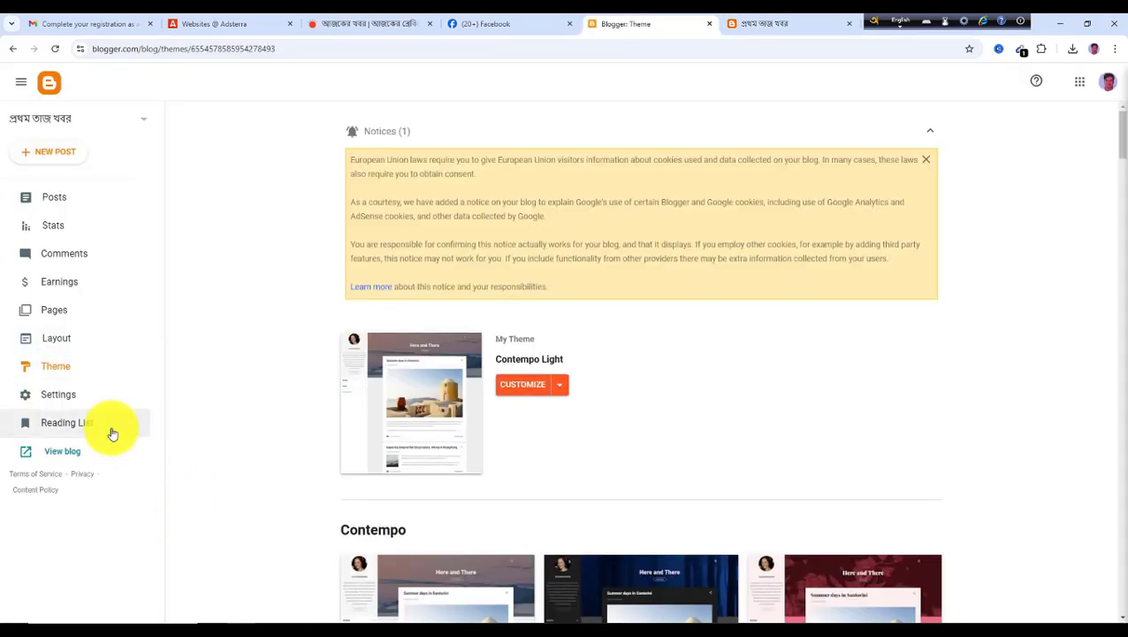
left_click(58, 373)
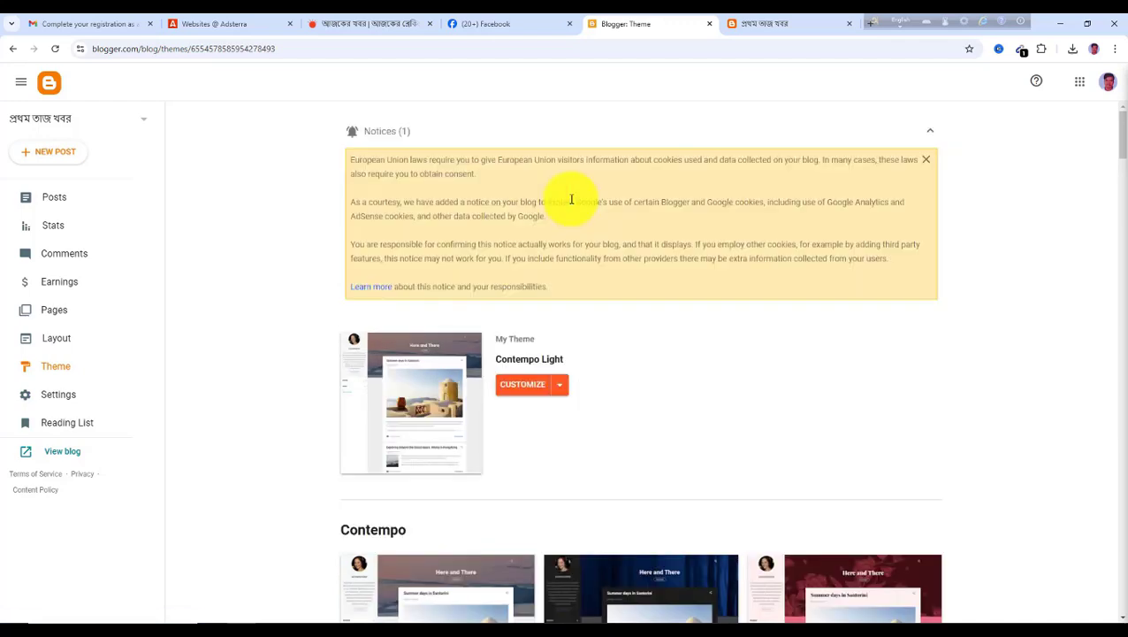
Restore the blog theme by uploading the Sora Ribbon Free Version 4.0 file from the desktop
left_click(563, 392)
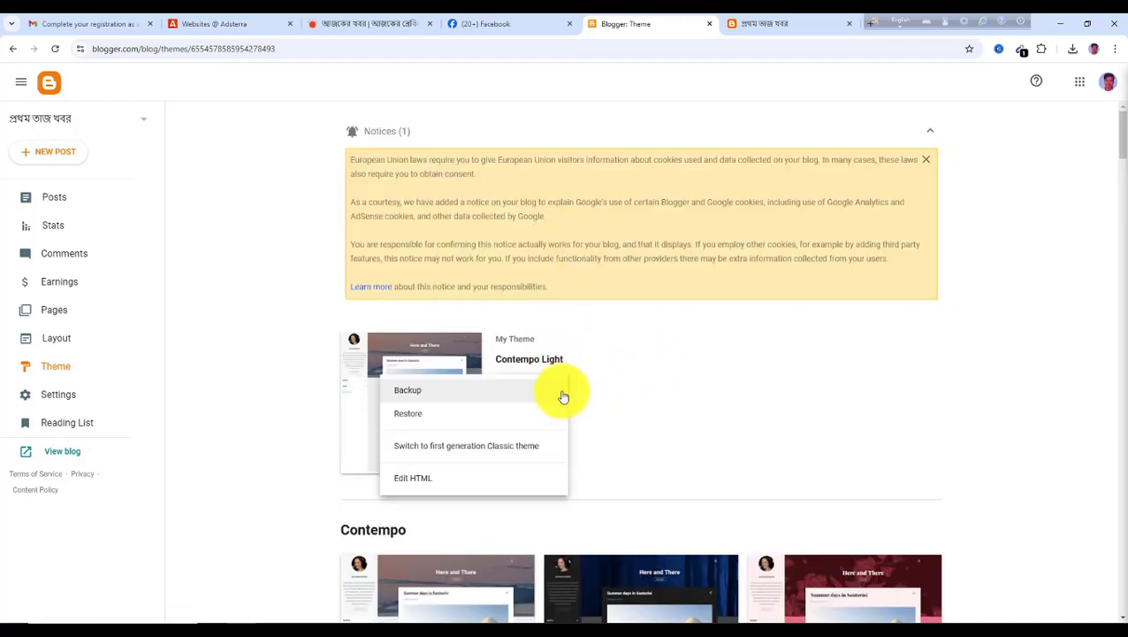
left_click(409, 417)
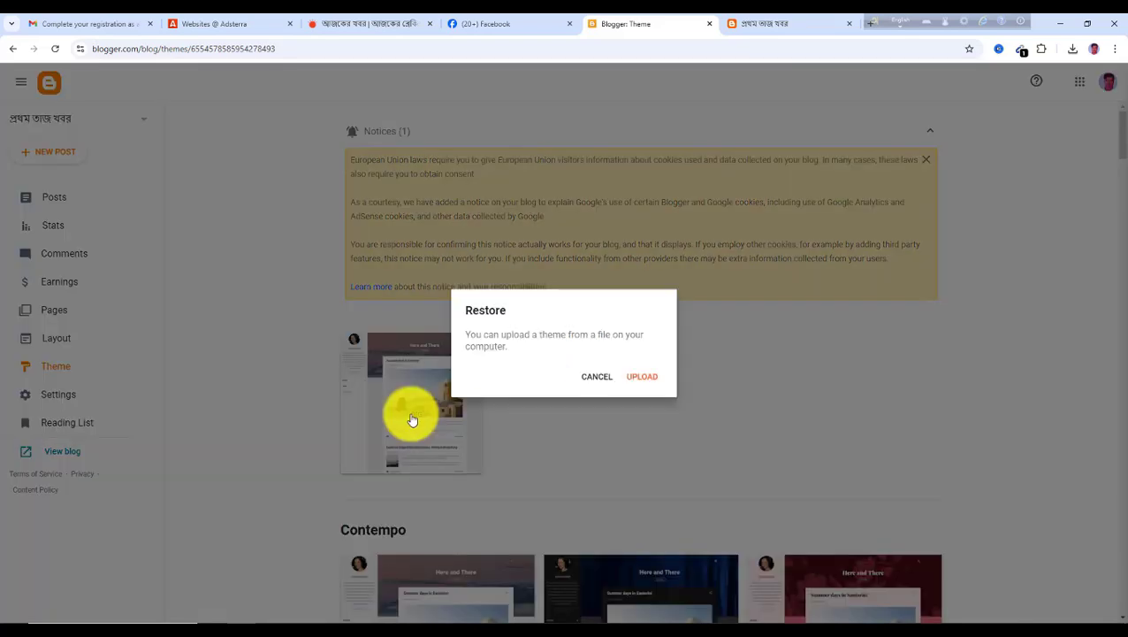
left_click(647, 379)
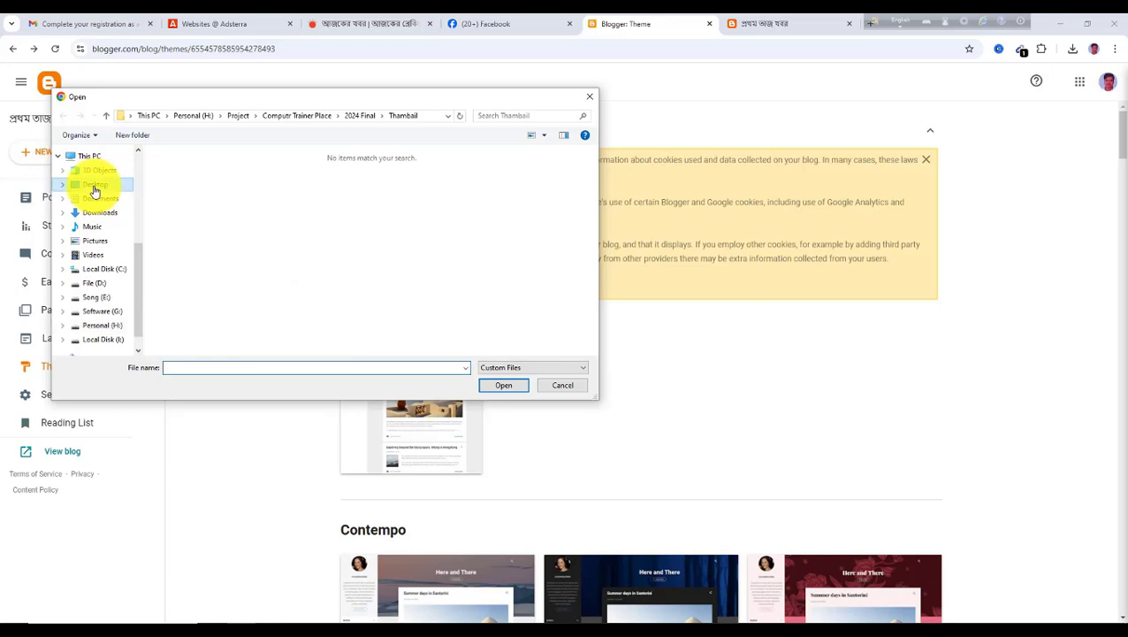
left_click(95, 187)
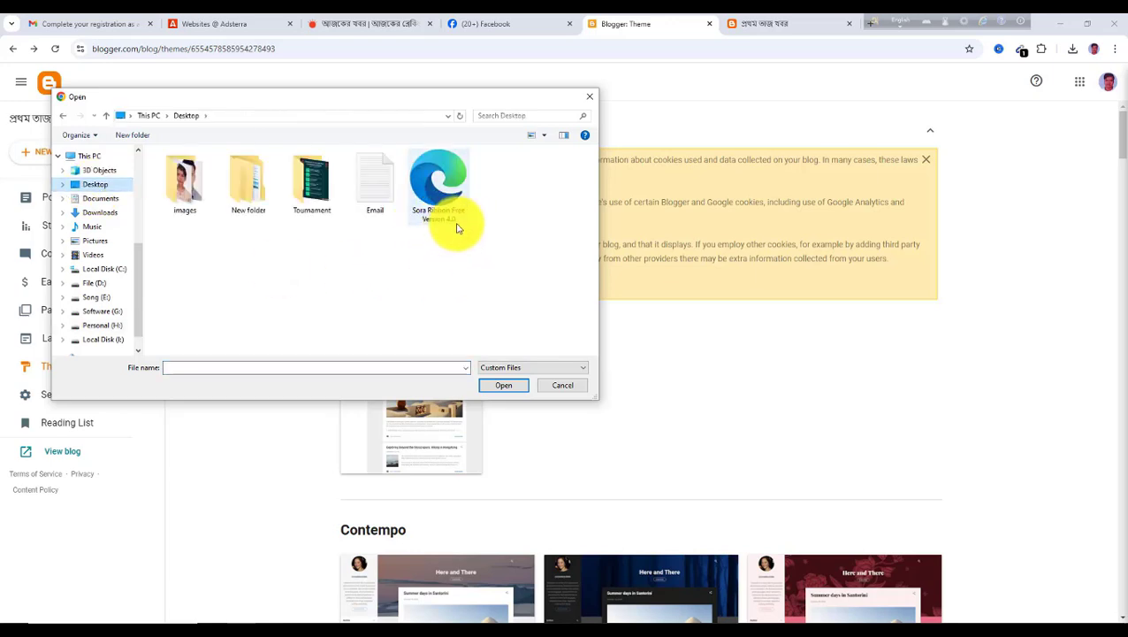
left_click(442, 188)
left_click(504, 387)
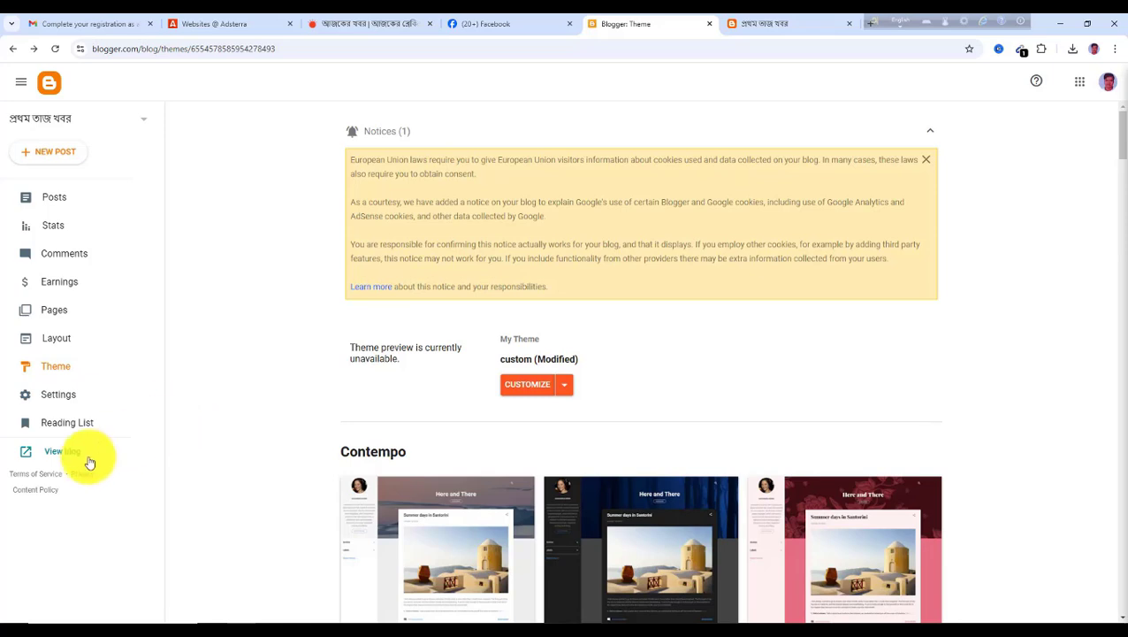
View the blog with the new theme and compare it with the news site in the other tab
left_click(757, 26)
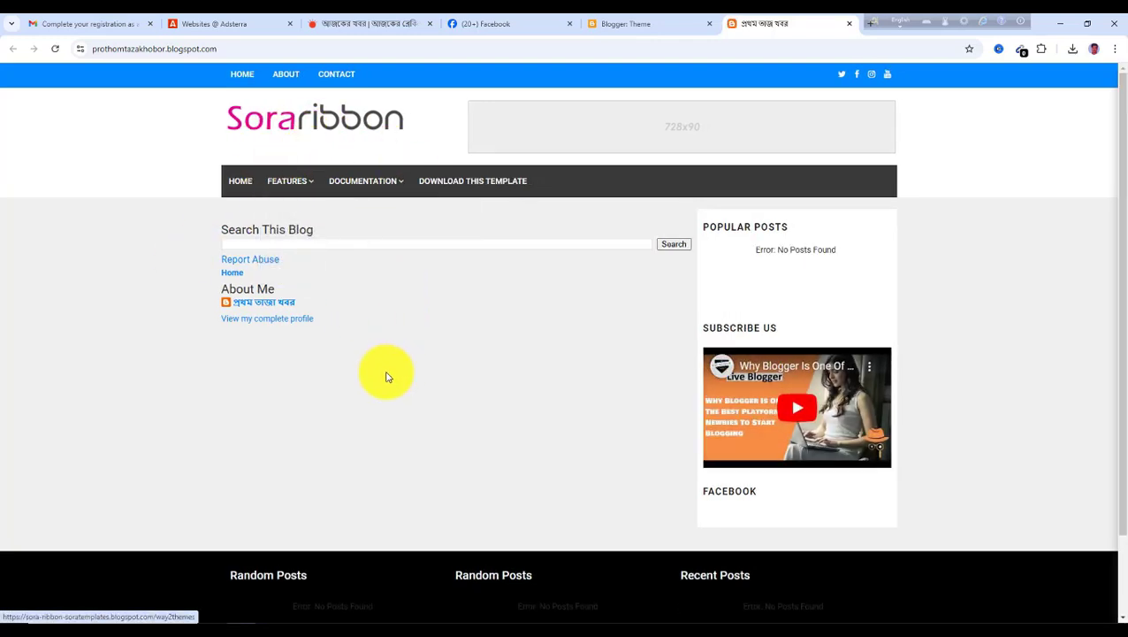
mouse_move(302, 192)
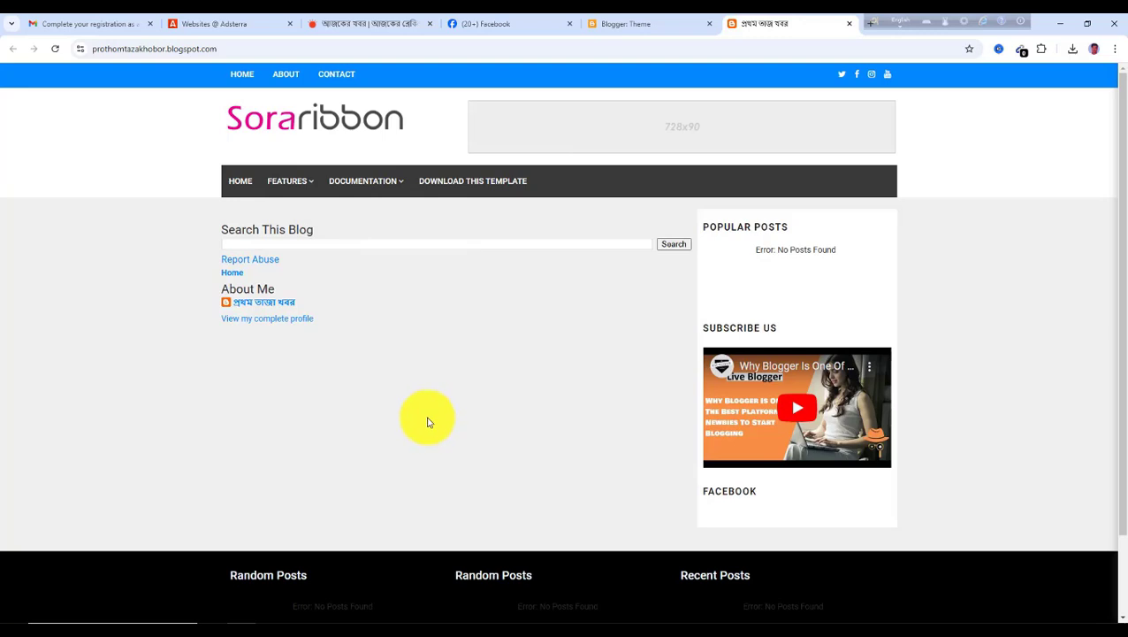
left_click(383, 28)
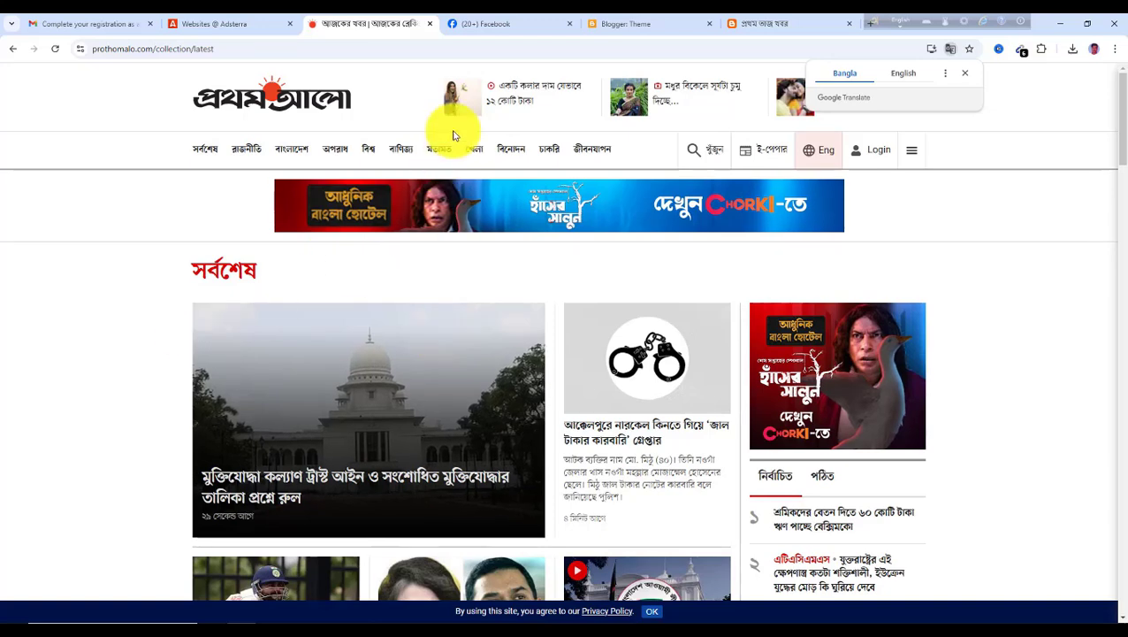
left_click(619, 28)
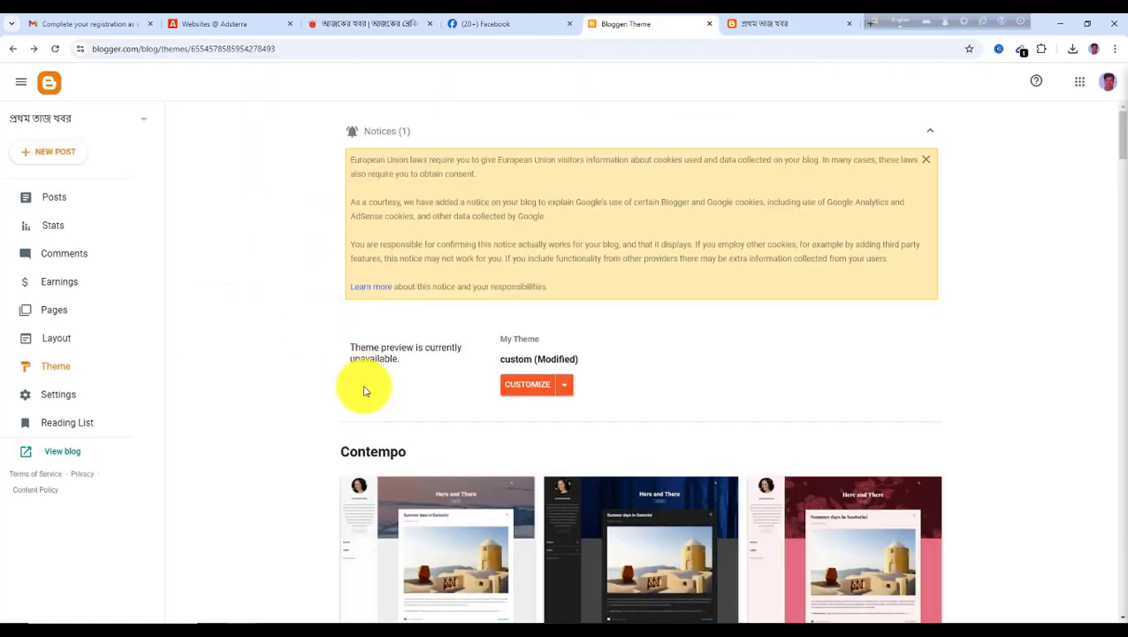
left_click(786, 23)
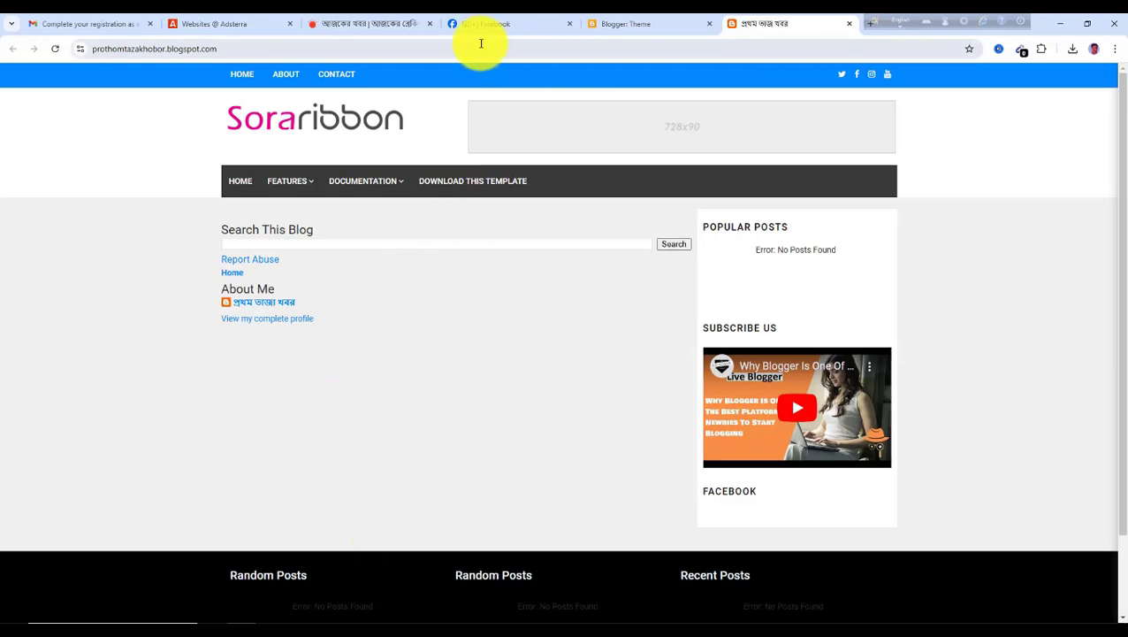
left_click(371, 24)
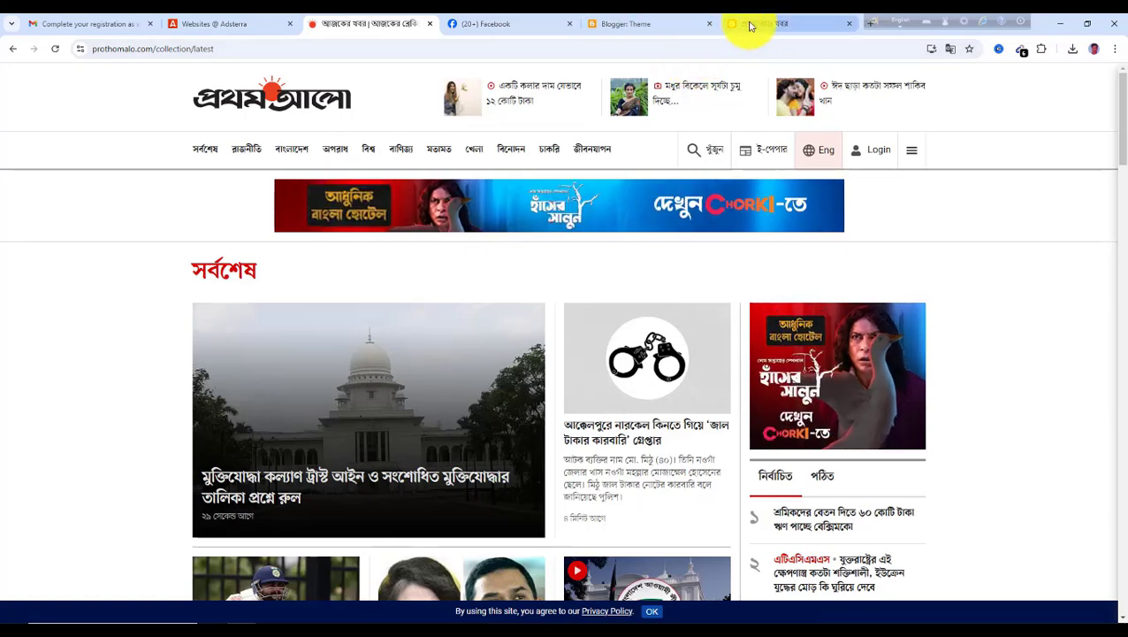
left_click(662, 27)
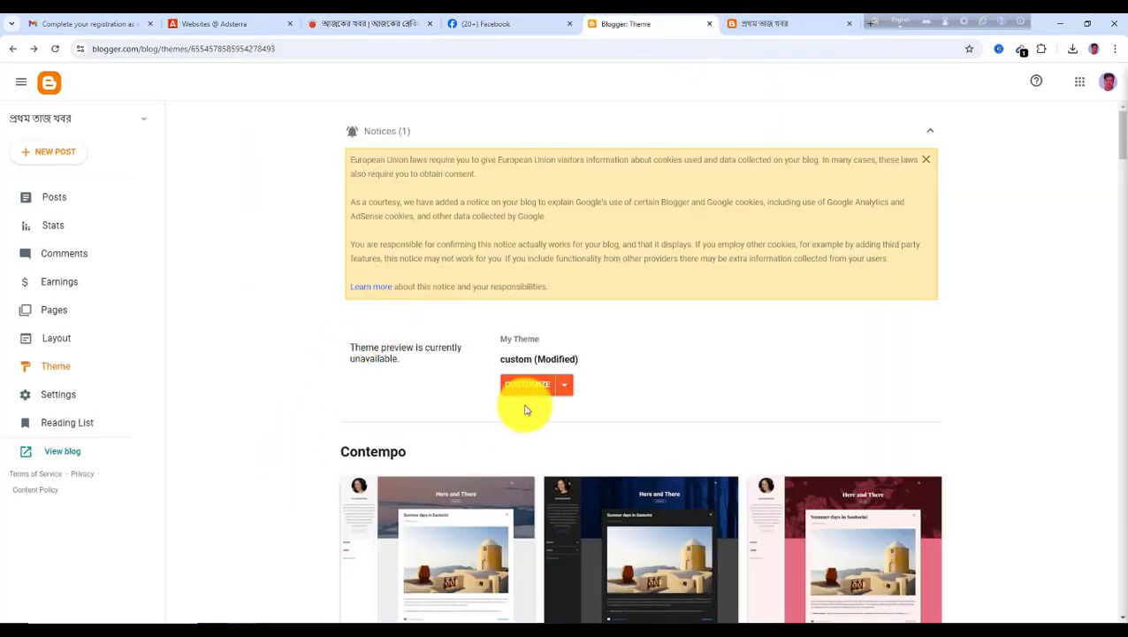
Open the blog's Layout and inspect the header gadget's configuration without changing it
left_click(56, 339)
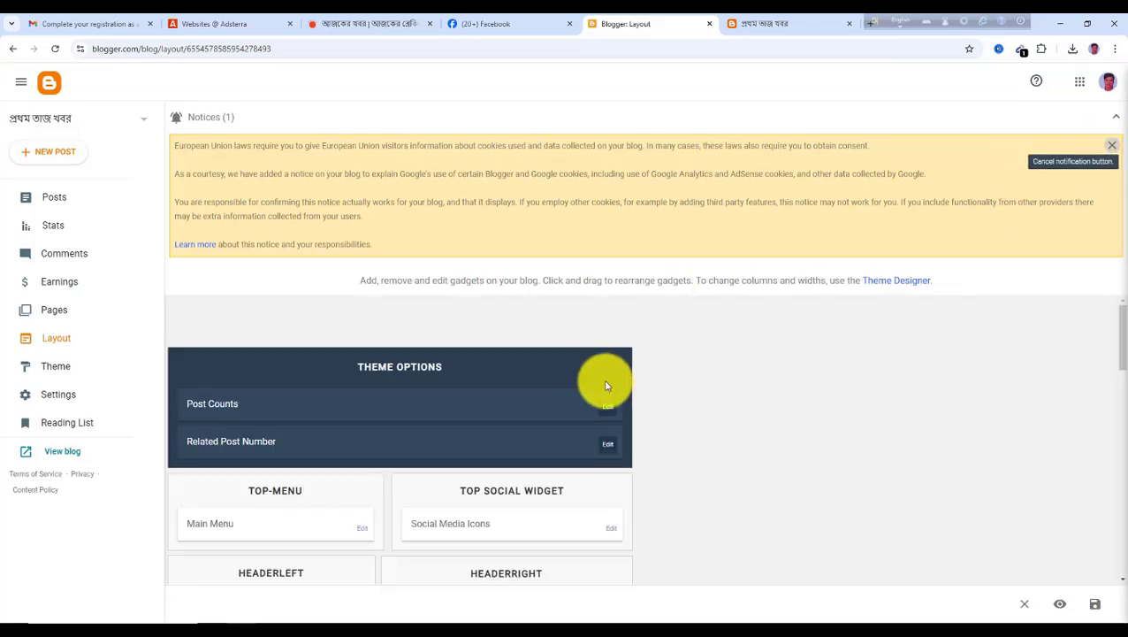
scroll(805, 340, "down", 3)
scroll(619, 362, "down", 1)
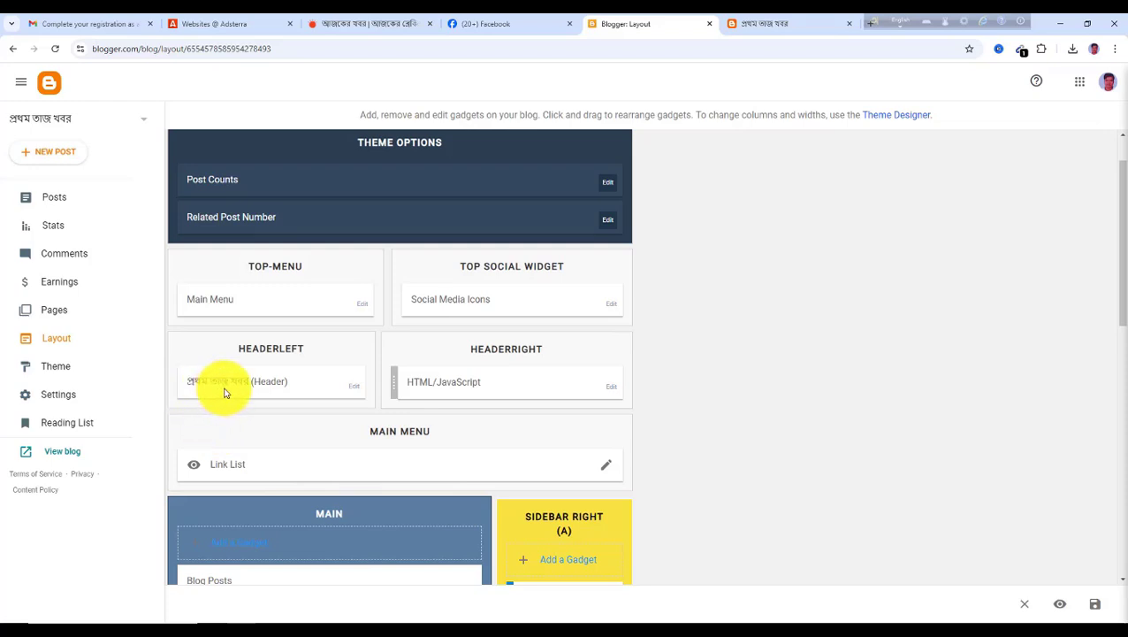
left_click(357, 392)
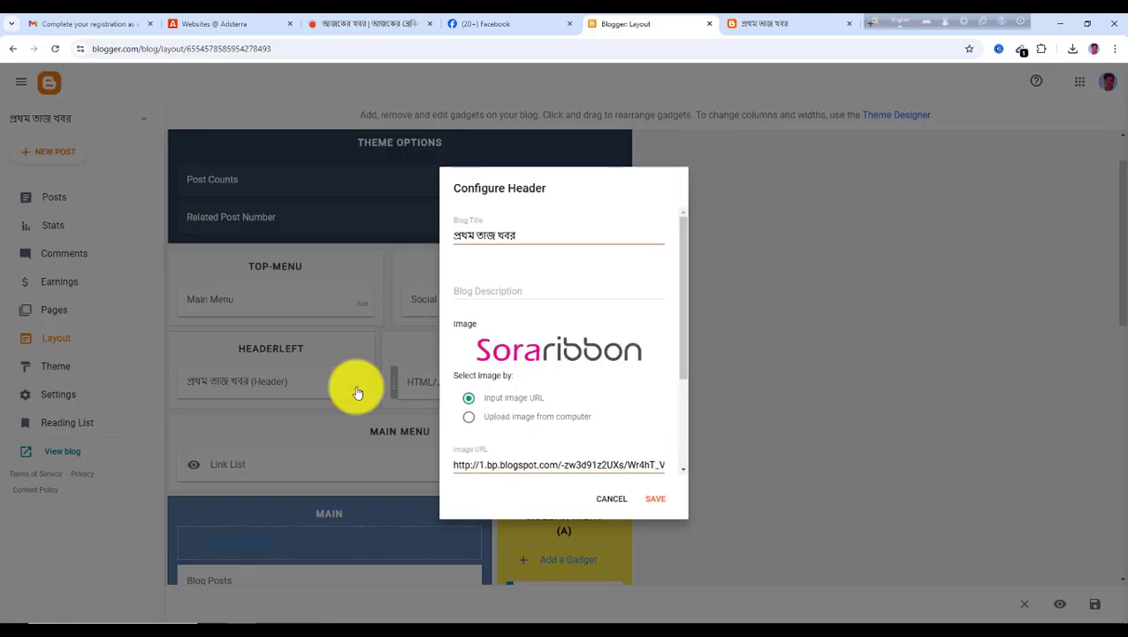
scroll(506, 365, "down", 1)
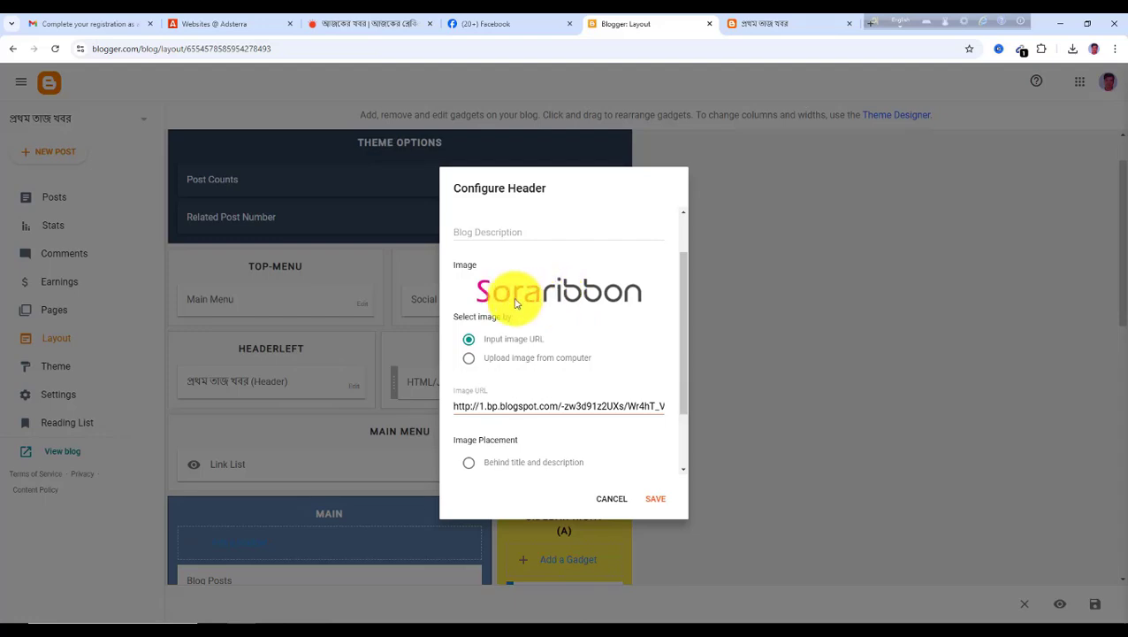
left_click(610, 499)
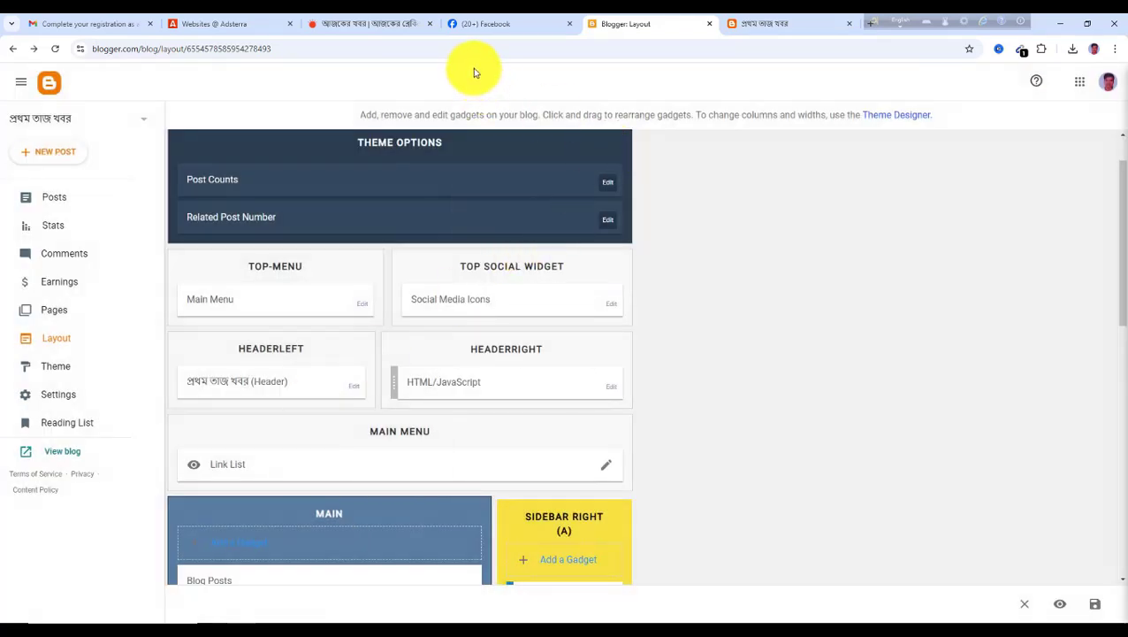
Close the Facebook tab and open Canva in a new tab by searching for it
left_click(570, 25)
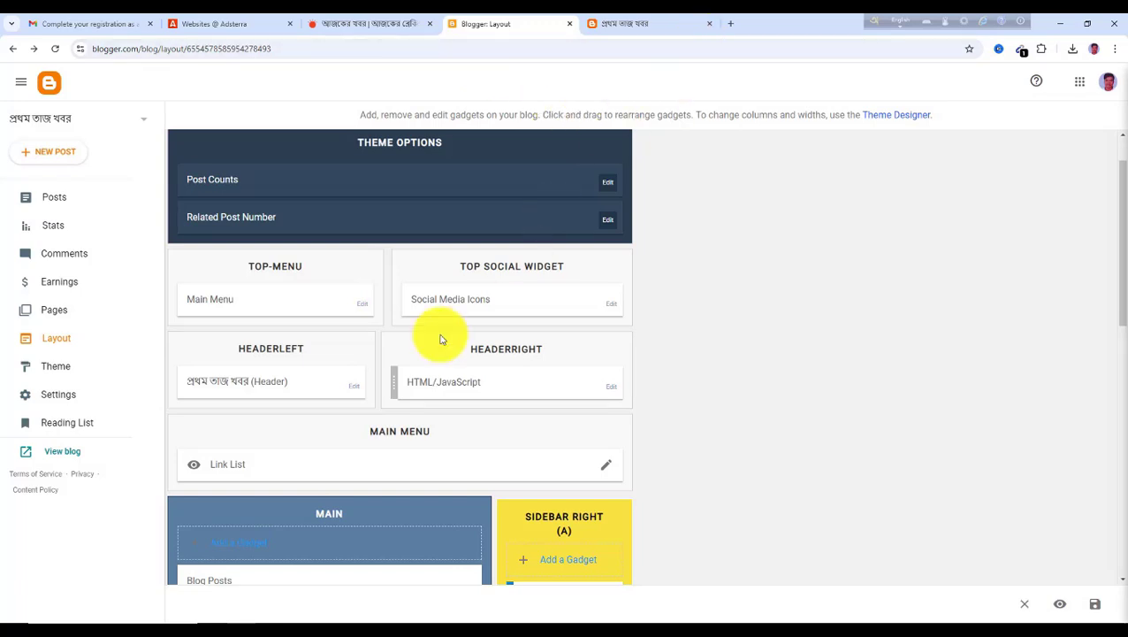
left_click(393, 24)
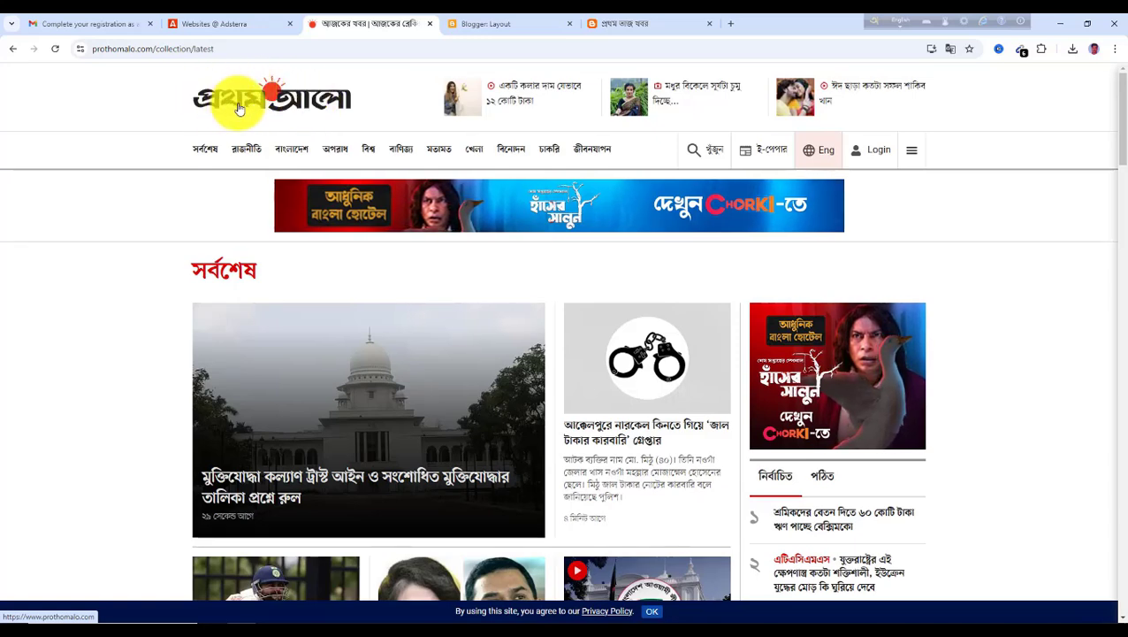
left_click(729, 26)
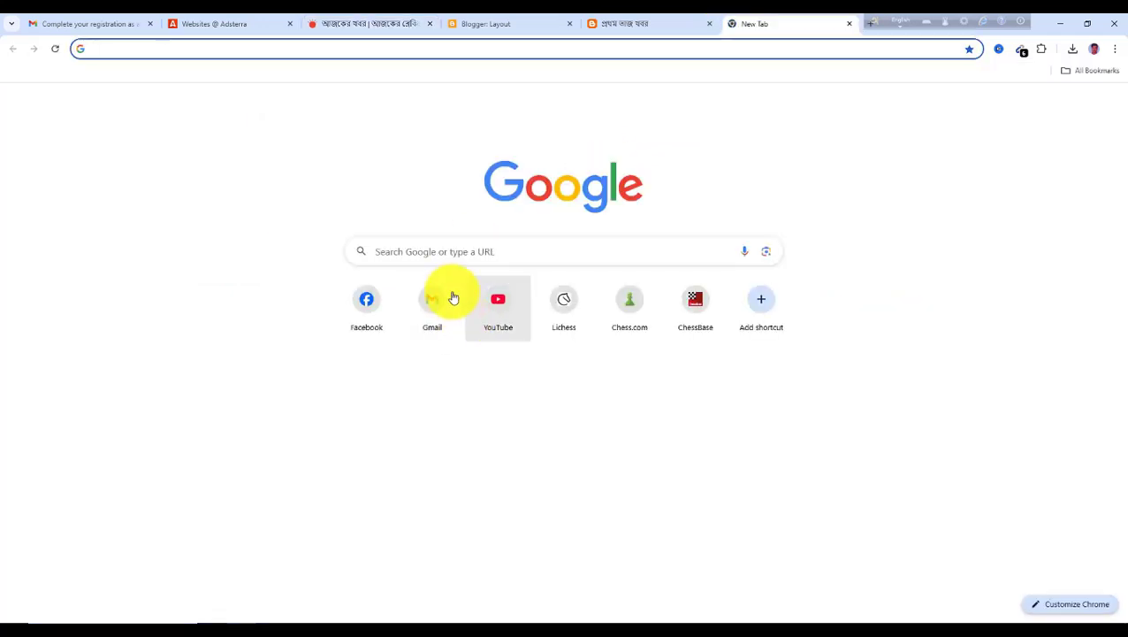
left_click(436, 255)
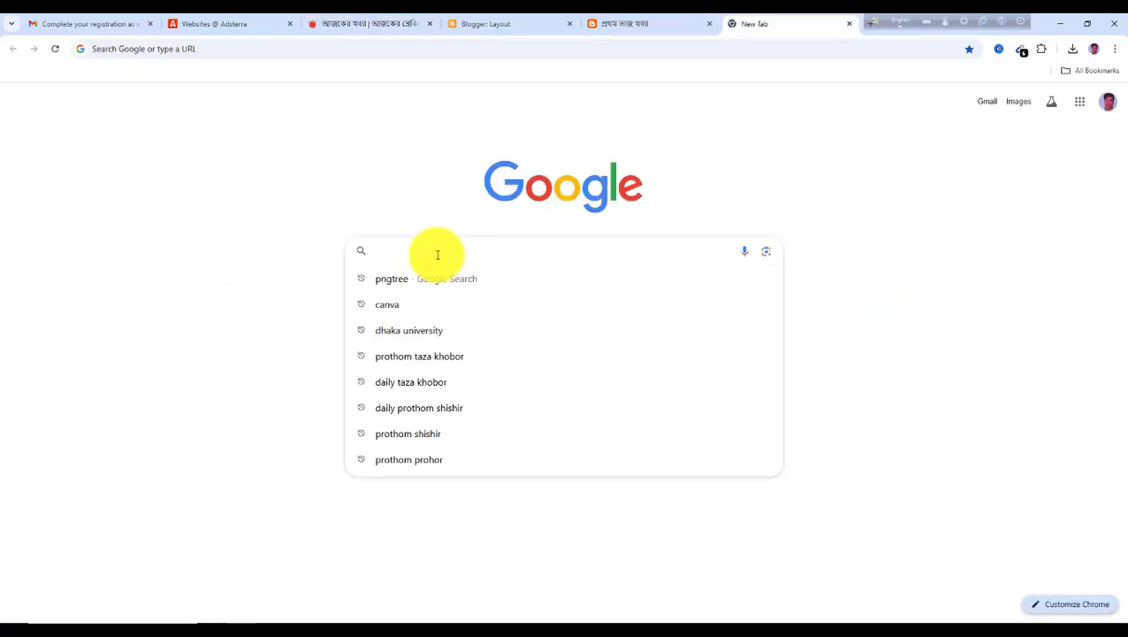
type("can")
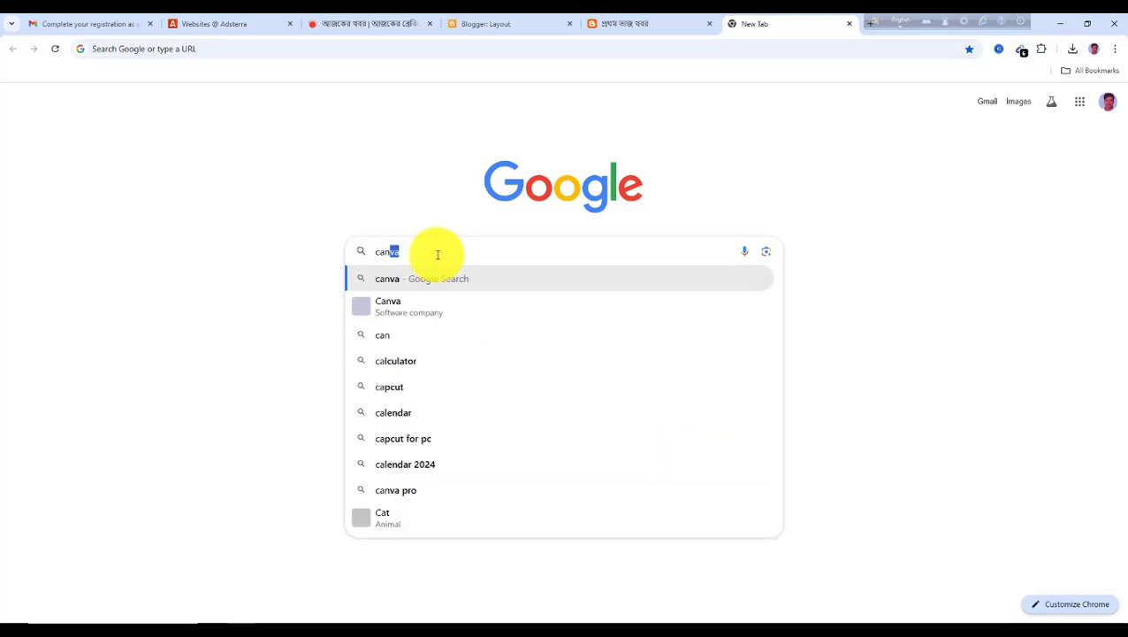
key("Return")
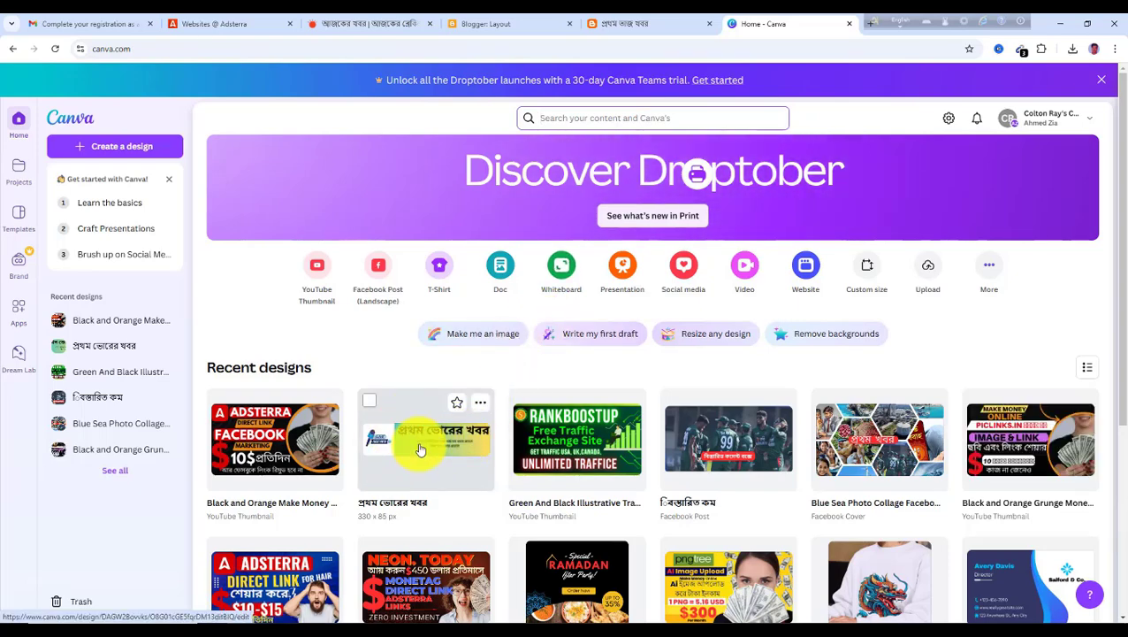
Create a new Canva design with a custom size of 330 × 85 px
left_click(867, 274)
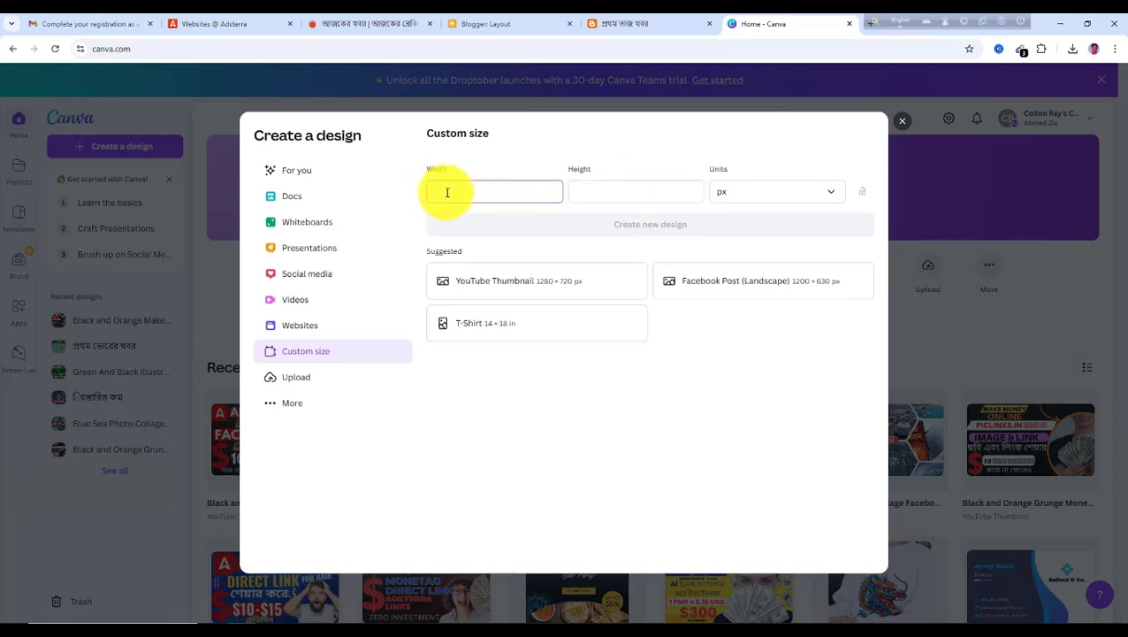
type("330")
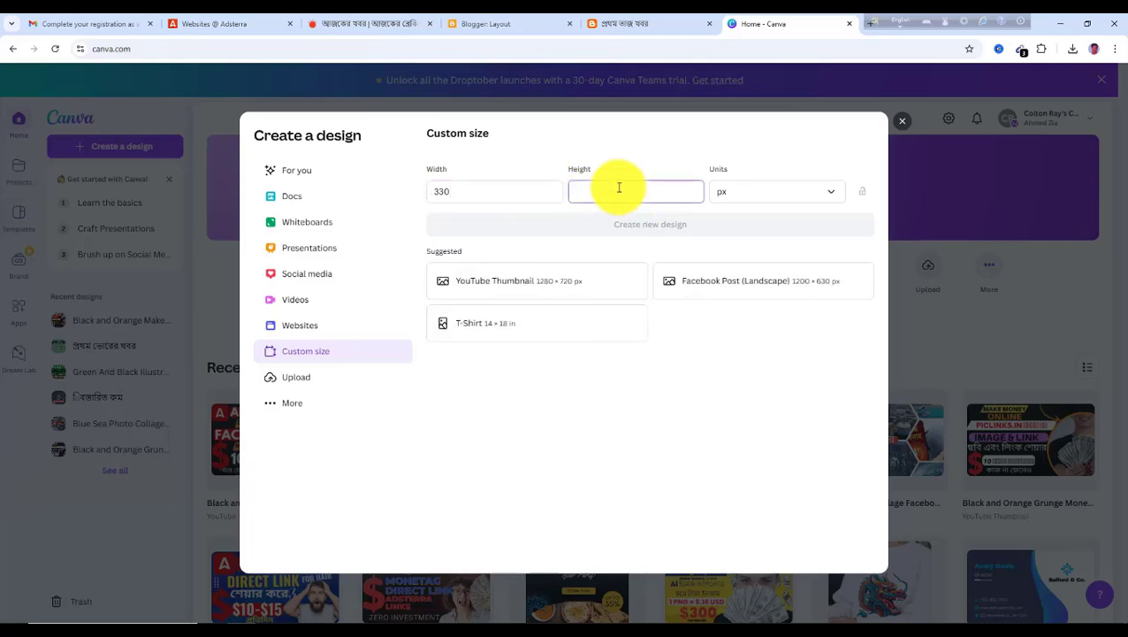
left_click(619, 188)
type("85")
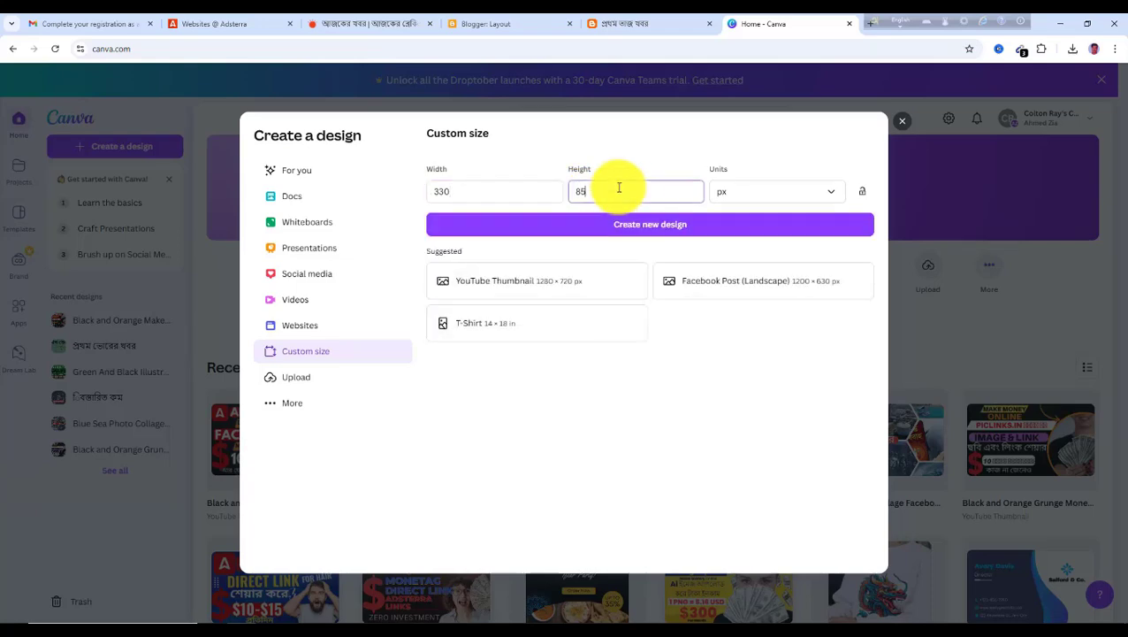
left_click(655, 233)
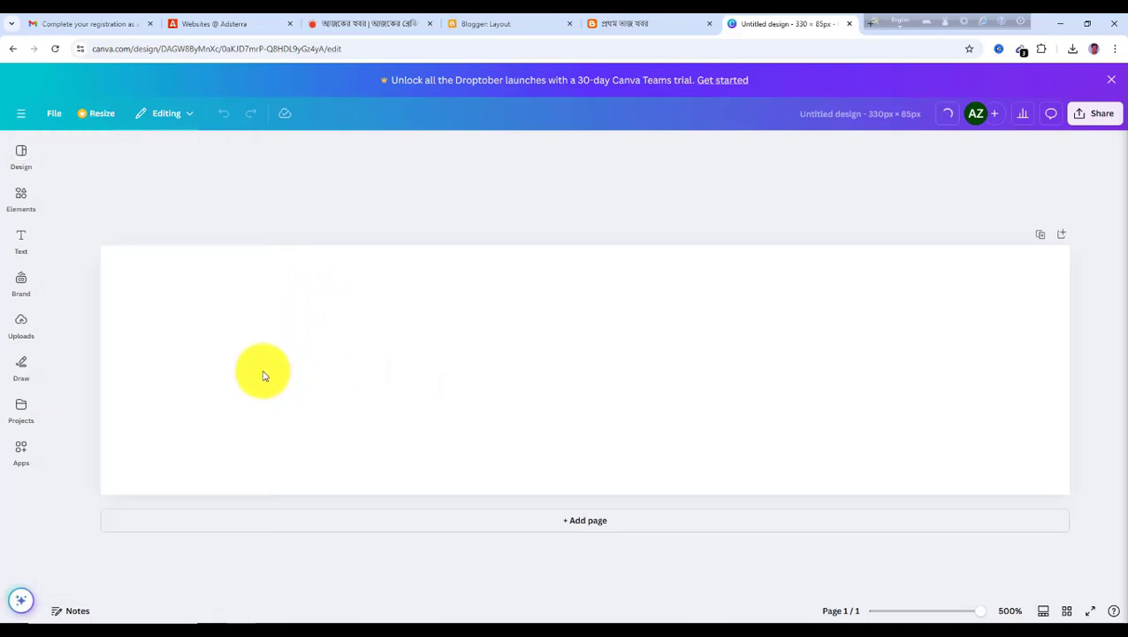
Fill the design's background with a blue-to-yellow gradient
left_click(175, 388)
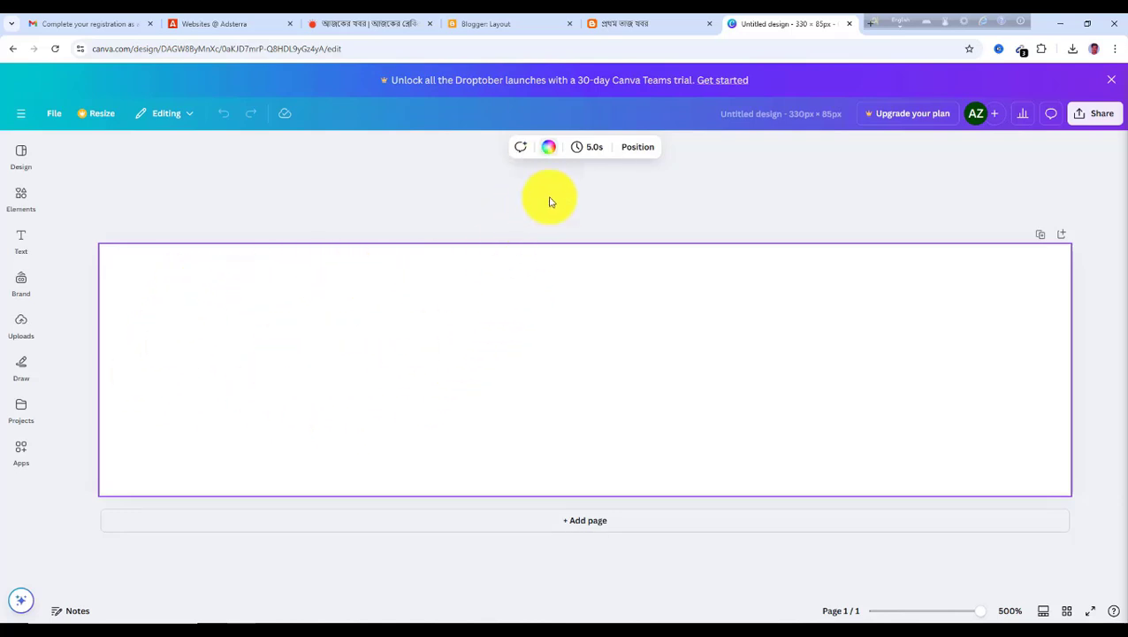
left_click(549, 148)
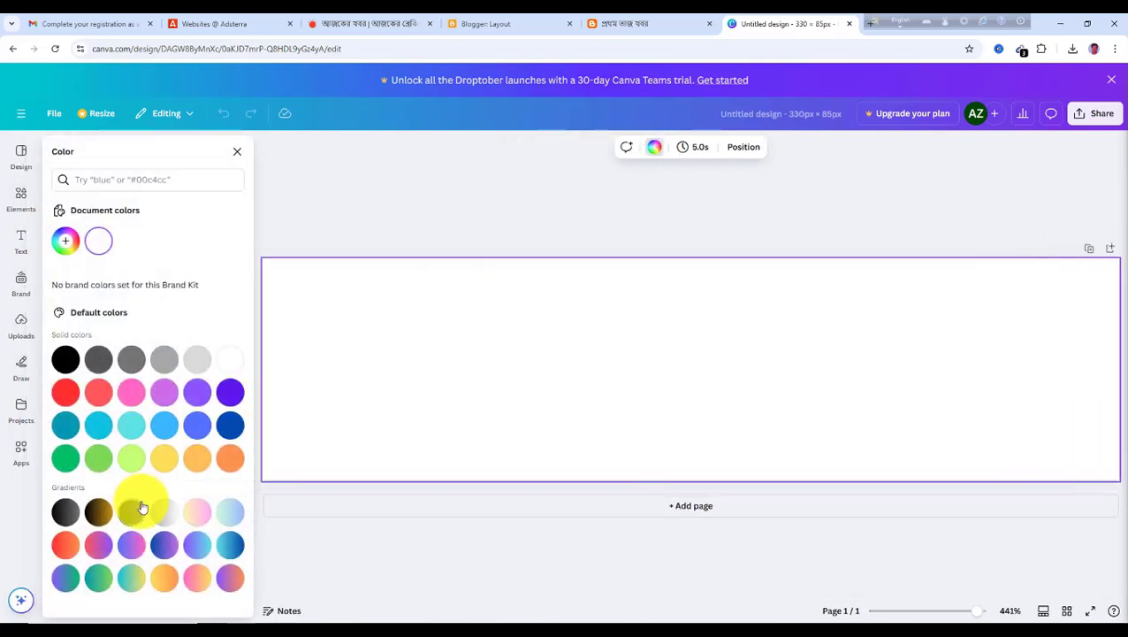
left_click(130, 579)
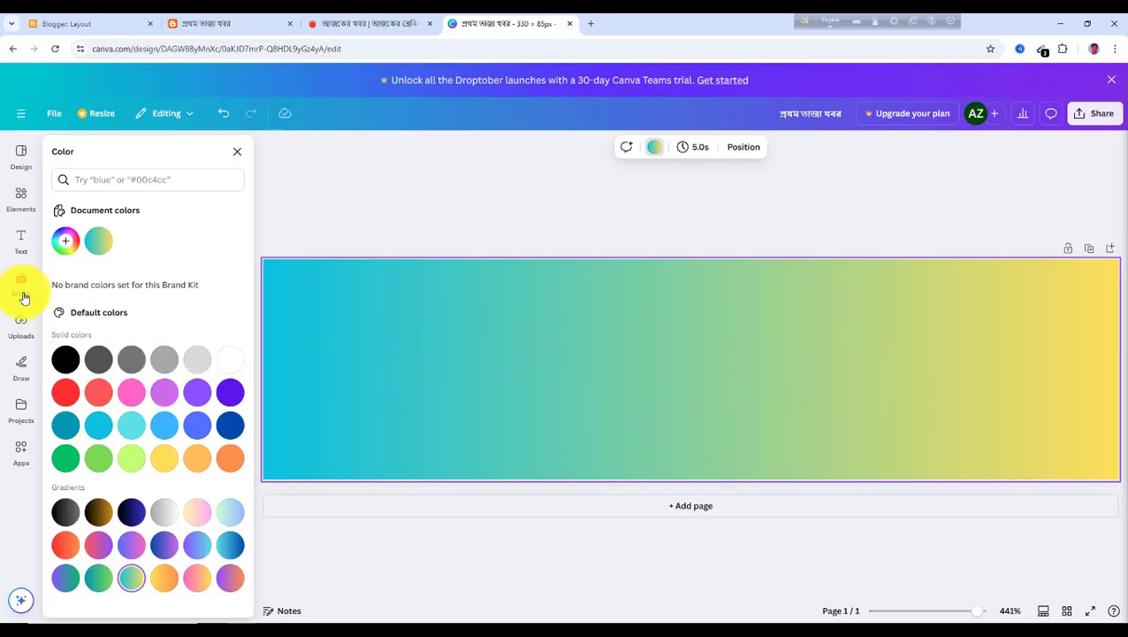
Add the uploaded Live News image, move it to the banner's left end and enlarge it to fill the height
left_click(23, 336)
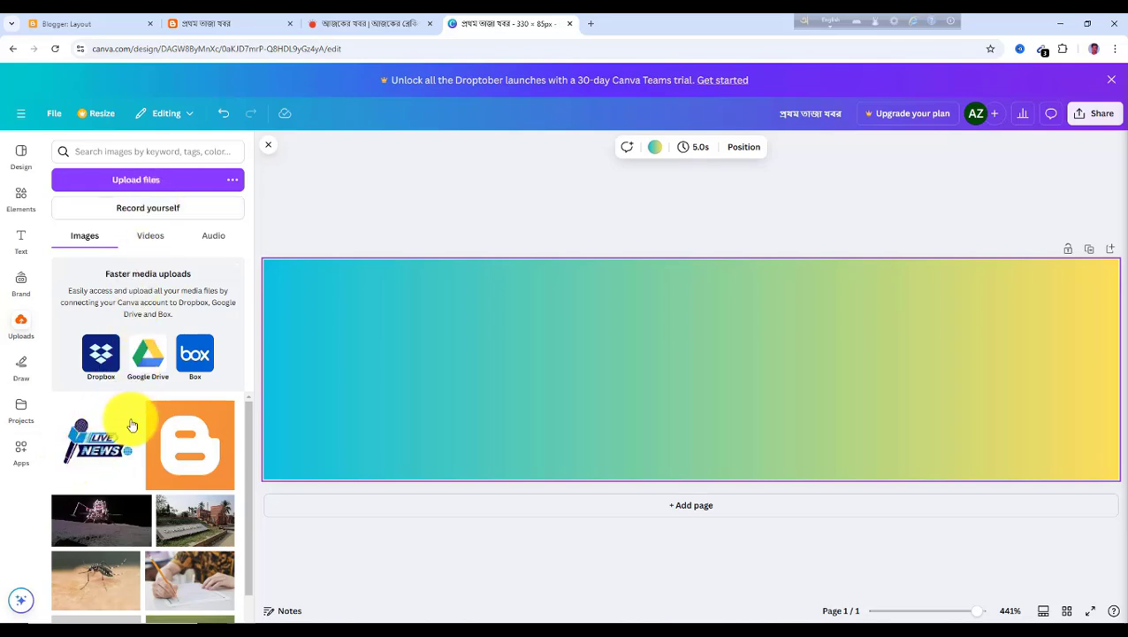
left_click(96, 453)
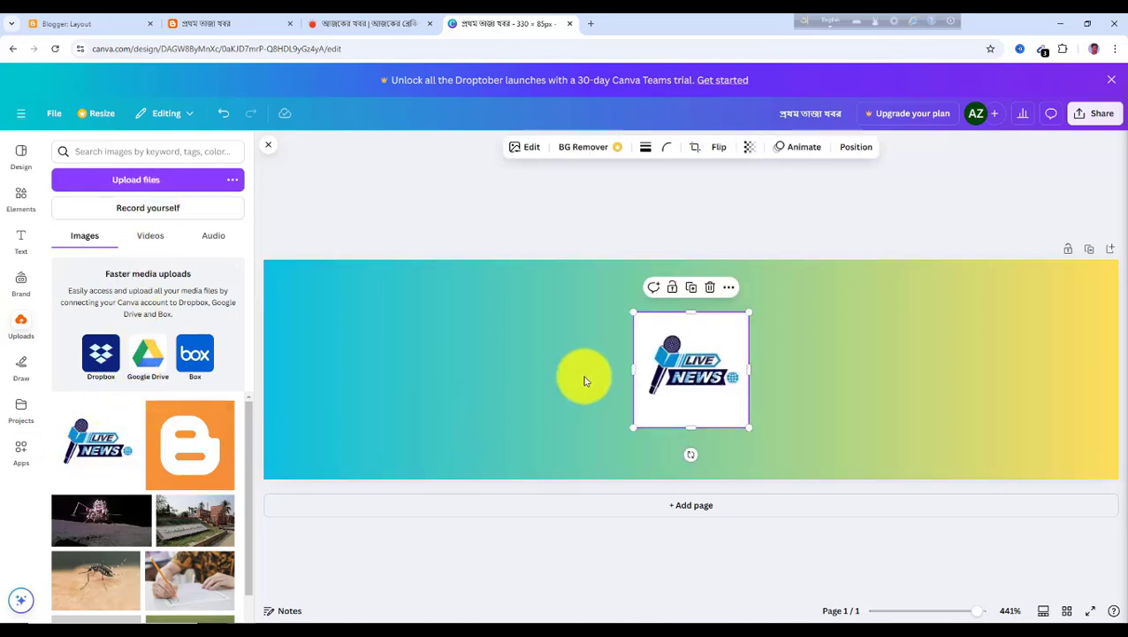
left_click_drag(677, 373, 344, 372)
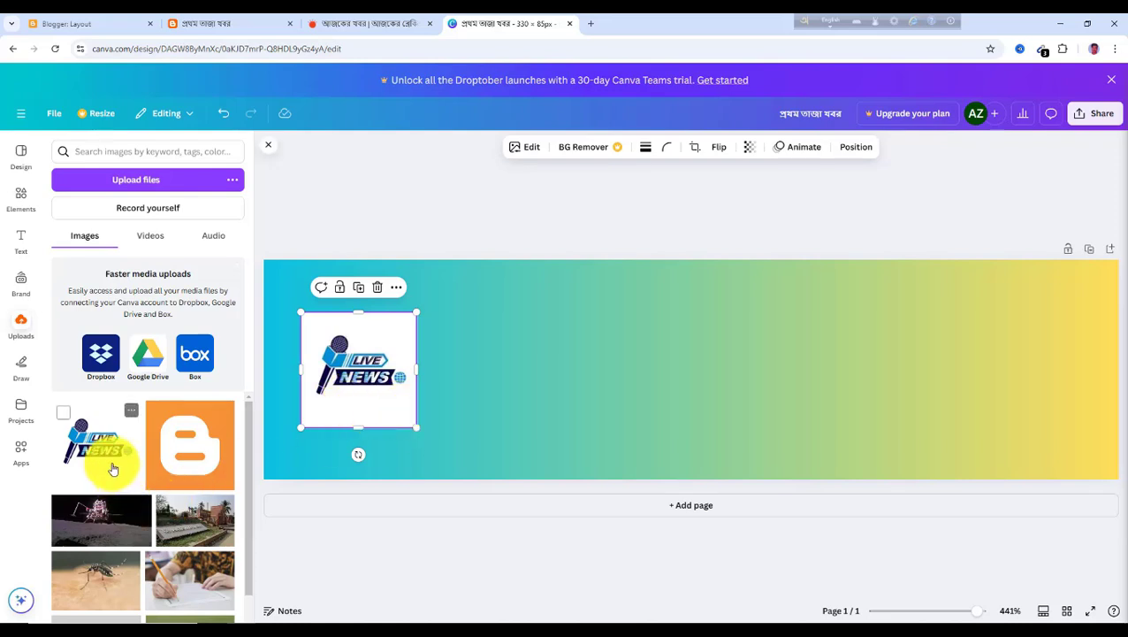
left_click_drag(417, 428, 452, 463)
left_click_drag(303, 312, 265, 273)
left_click_drag(452, 277, 467, 260)
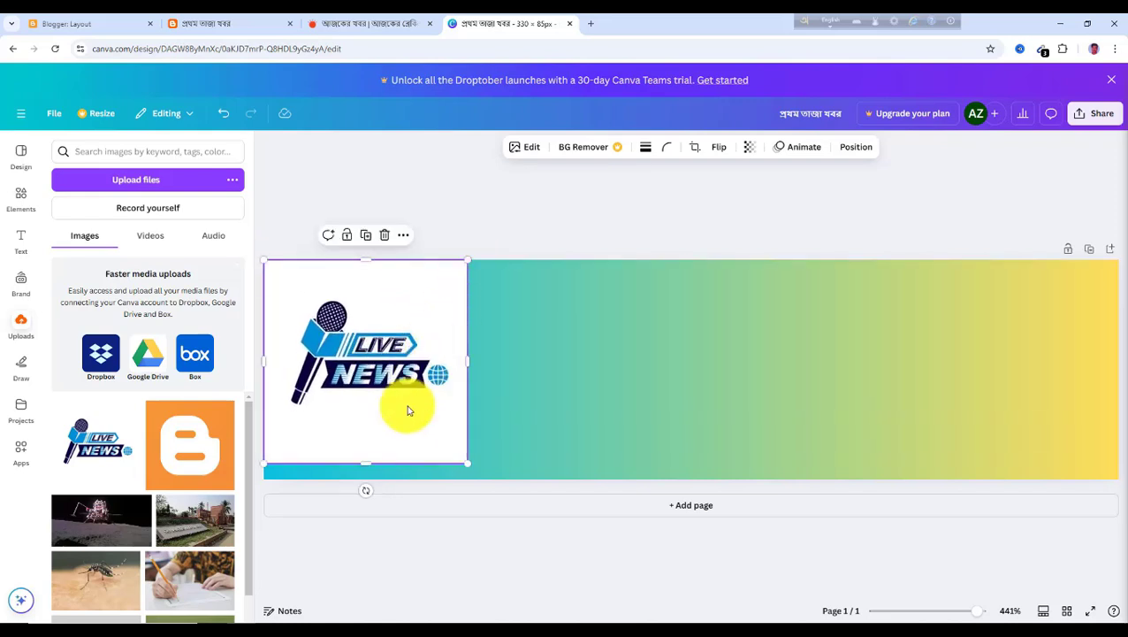
left_click_drag(467, 463, 492, 482)
left_click(540, 426)
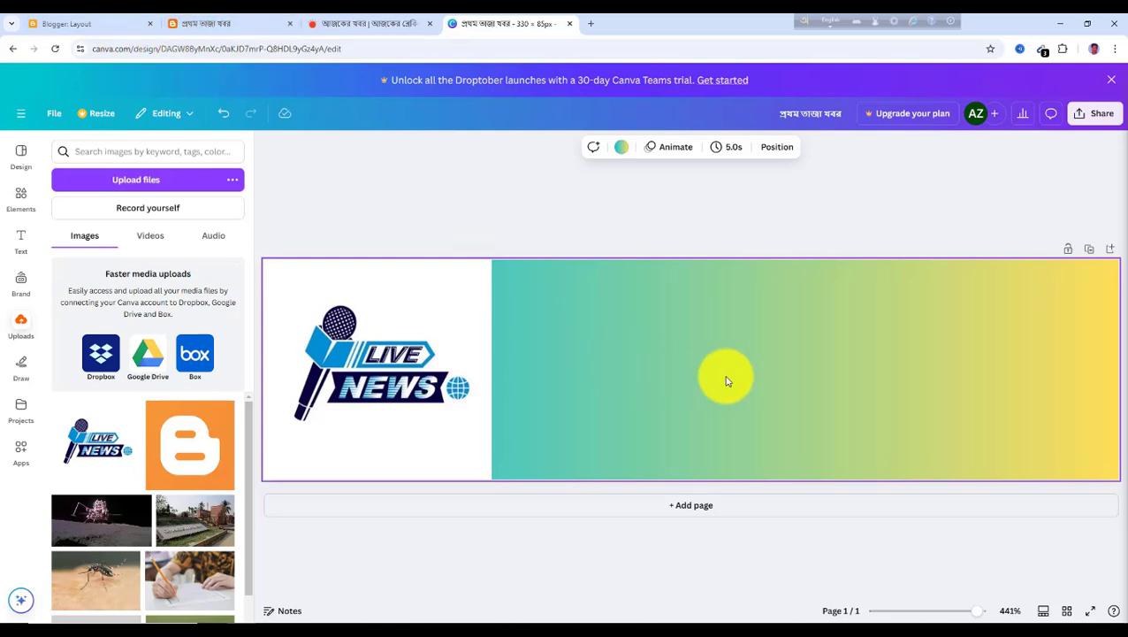
Add a heading to the banner reading "প্রথম তাজা খবর"
left_click(22, 254)
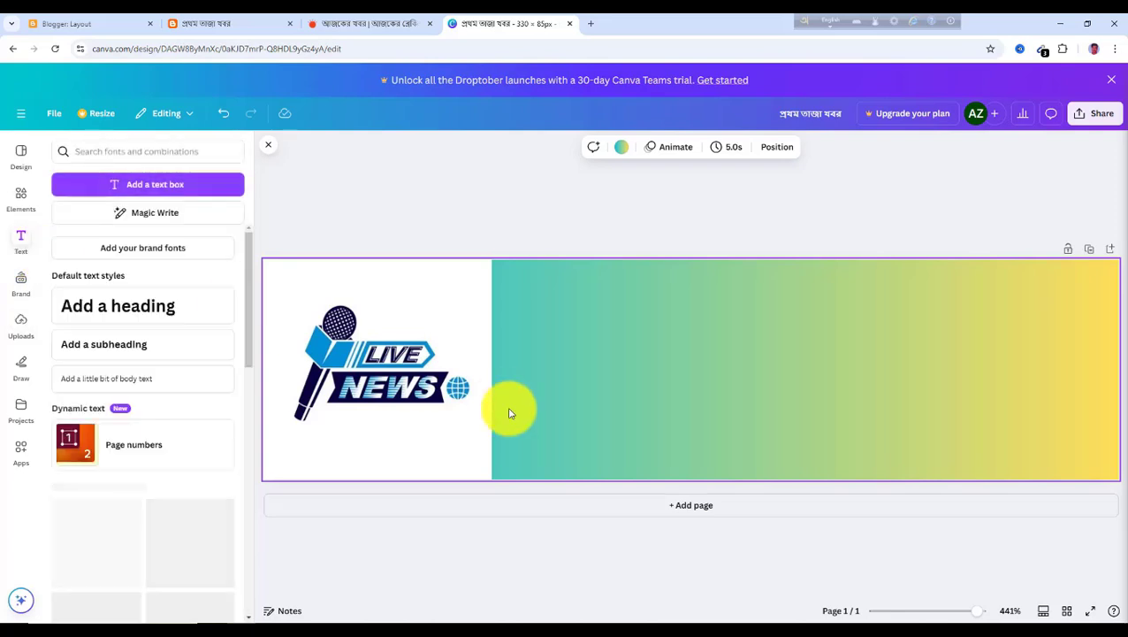
left_click(130, 314)
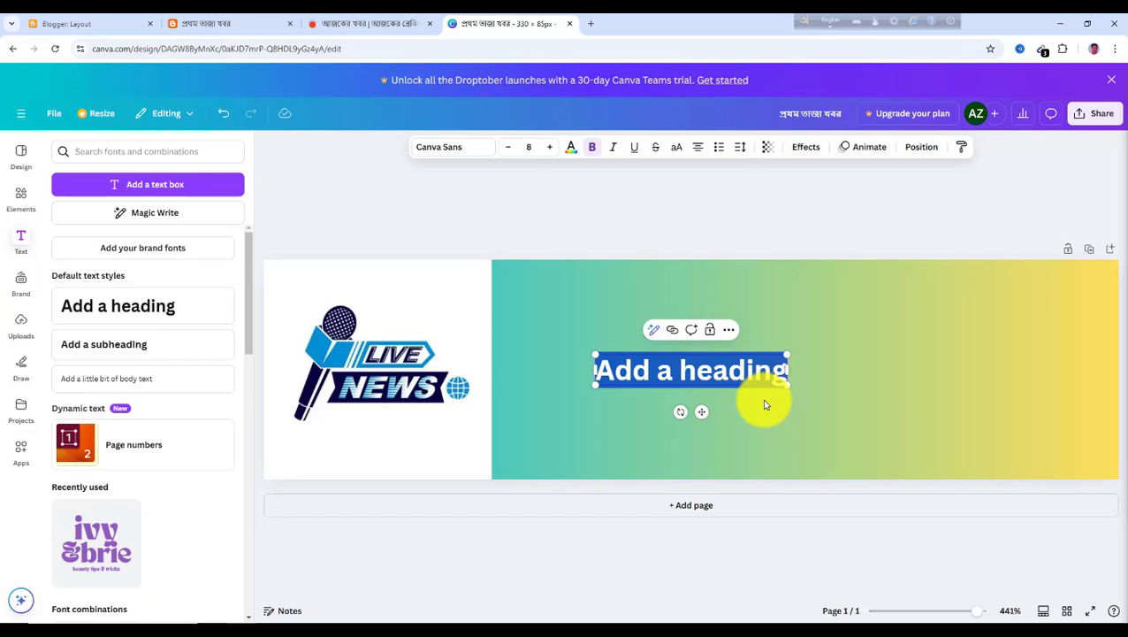
key("alt")
type("ককক")
key("BackSpace")
key("BackSpace")
key("BackSpace")
type("প")
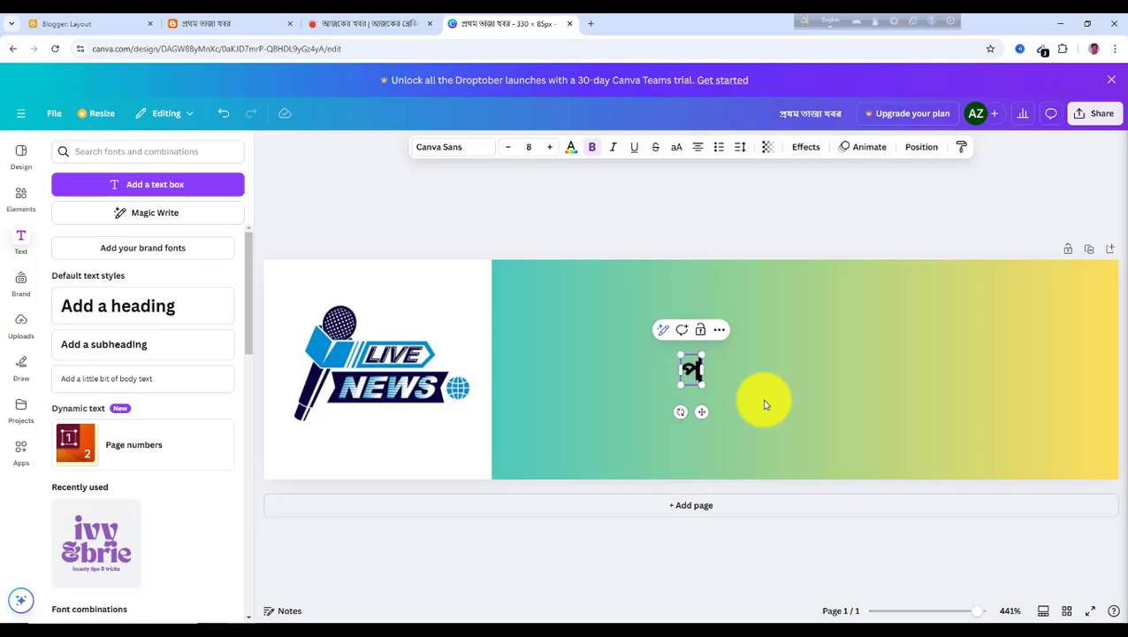
type("্রথম তা")
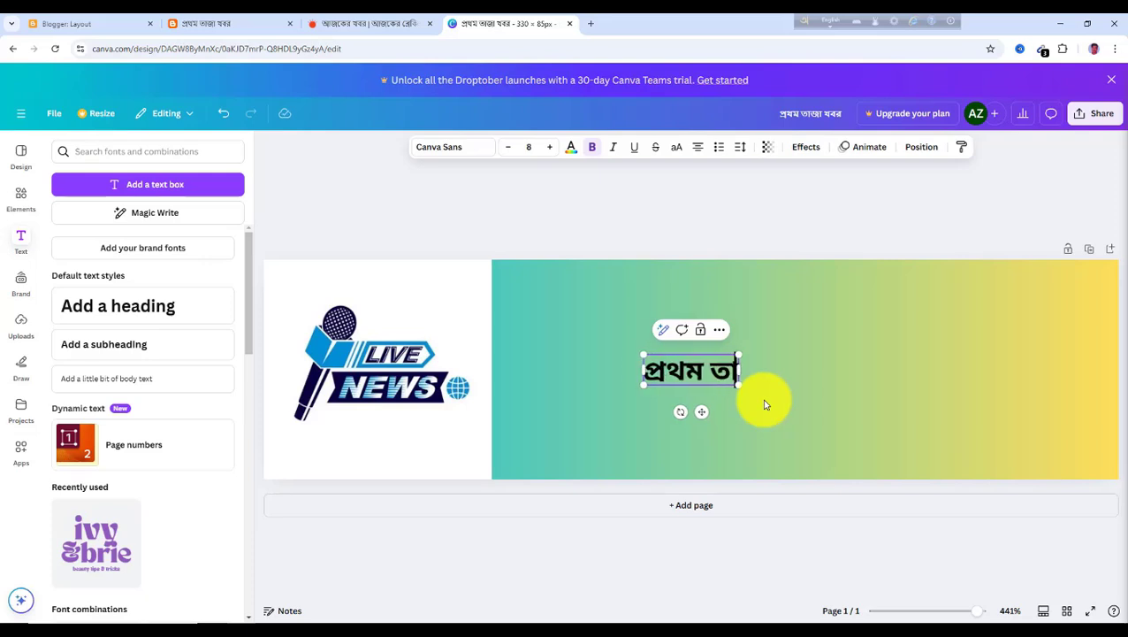
type("জা খবর")
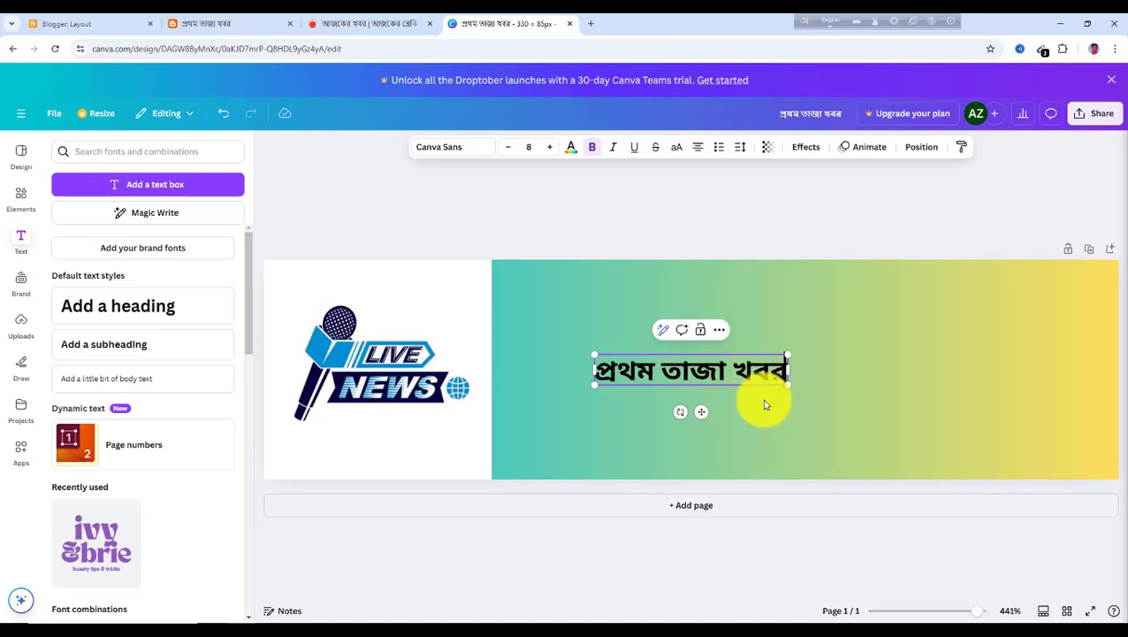
Enlarge the heading and position it across the upper part of the gradient area
left_click_drag(787, 385, 1051, 439)
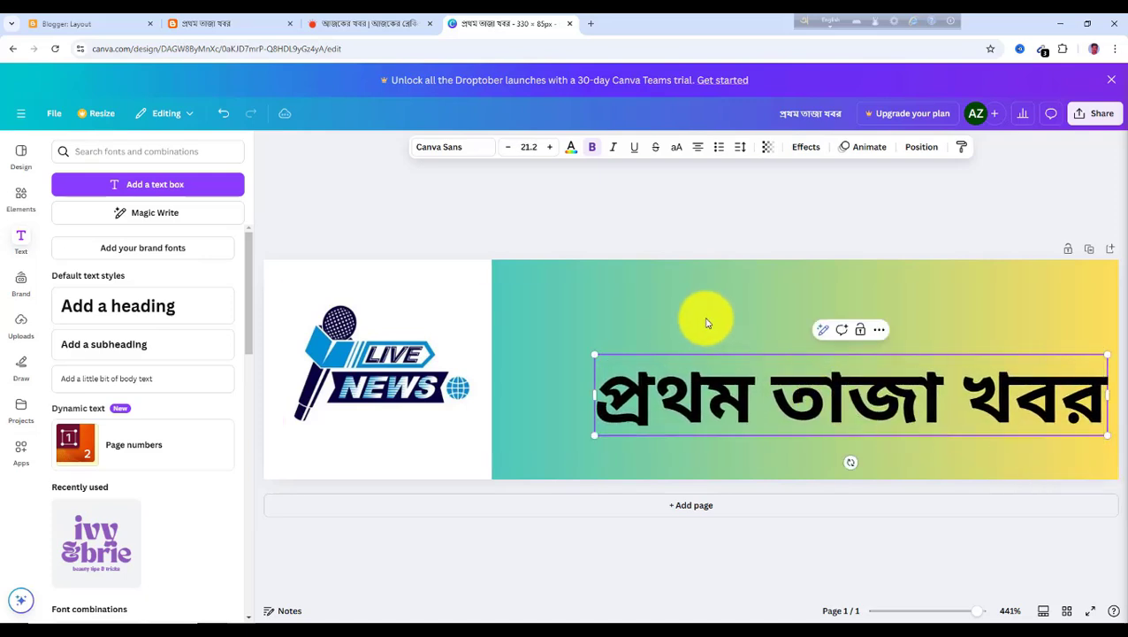
left_click(748, 400)
left_click_drag(718, 407, 696, 339)
left_click_drag(573, 362, 541, 369)
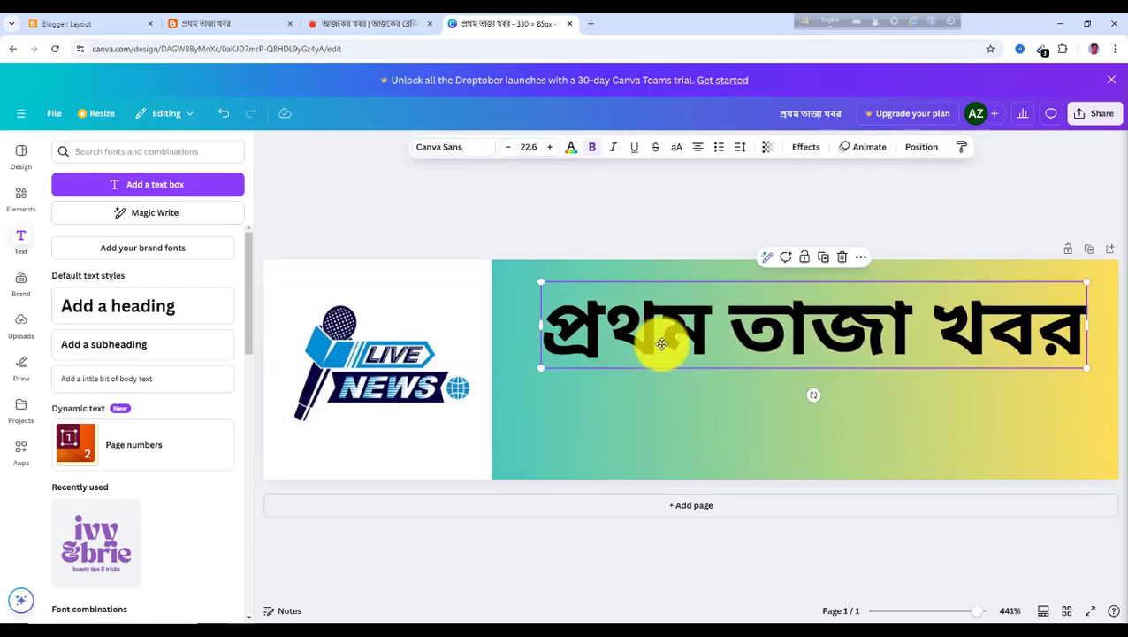
left_click(718, 424)
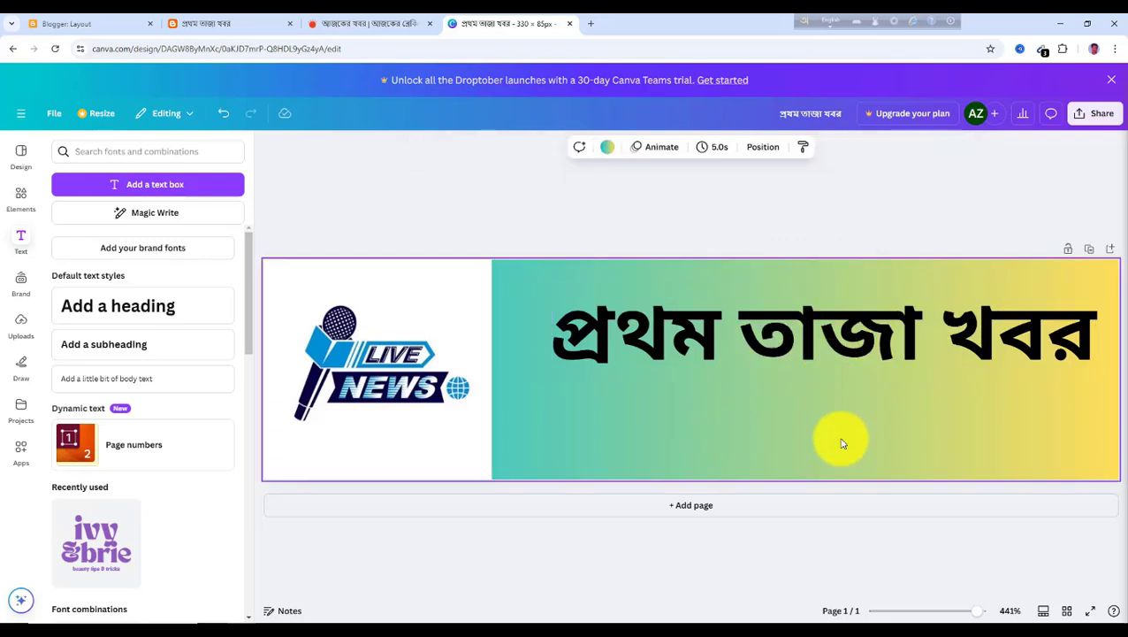
Add a subheading text box and delete the accidental duplicate of the heading
left_click_drag(781, 338, 773, 403)
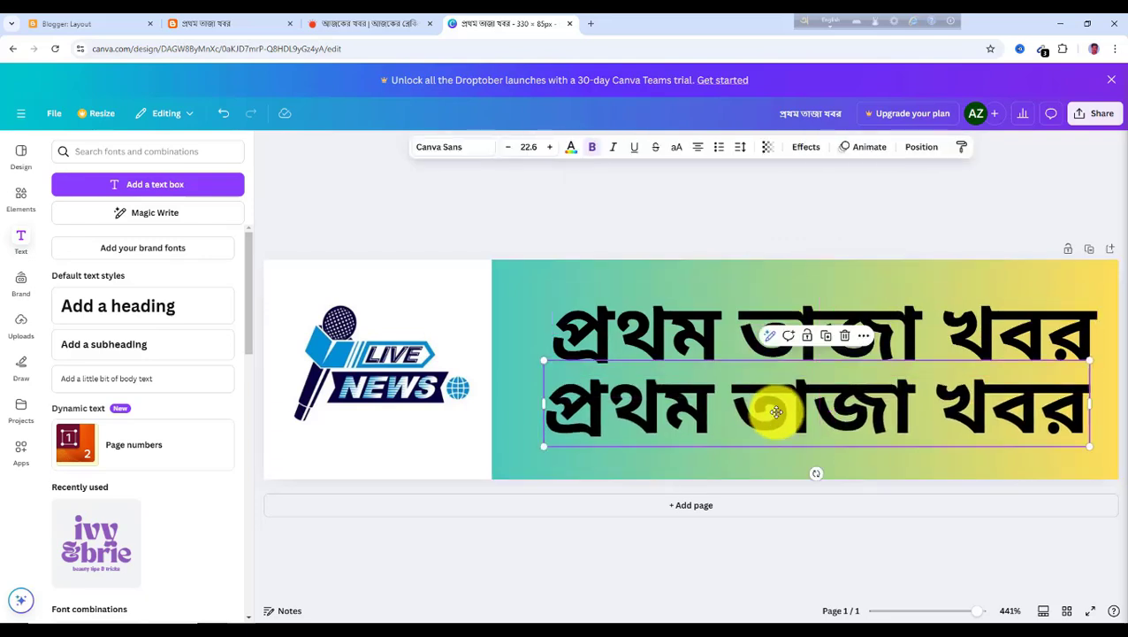
double_click(777, 412)
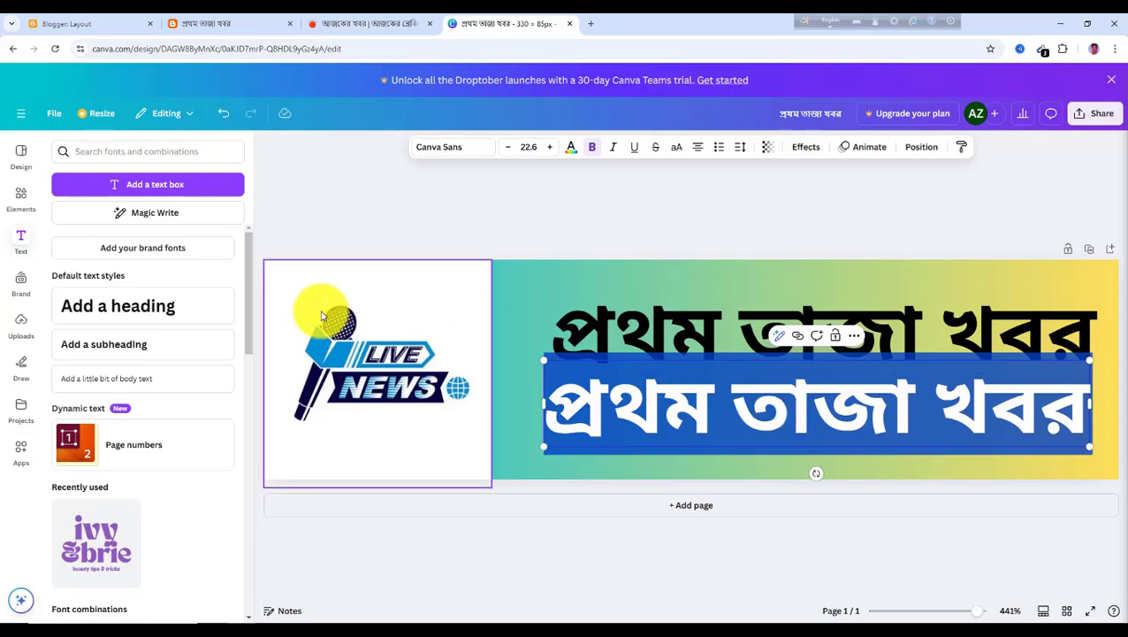
left_click(138, 346)
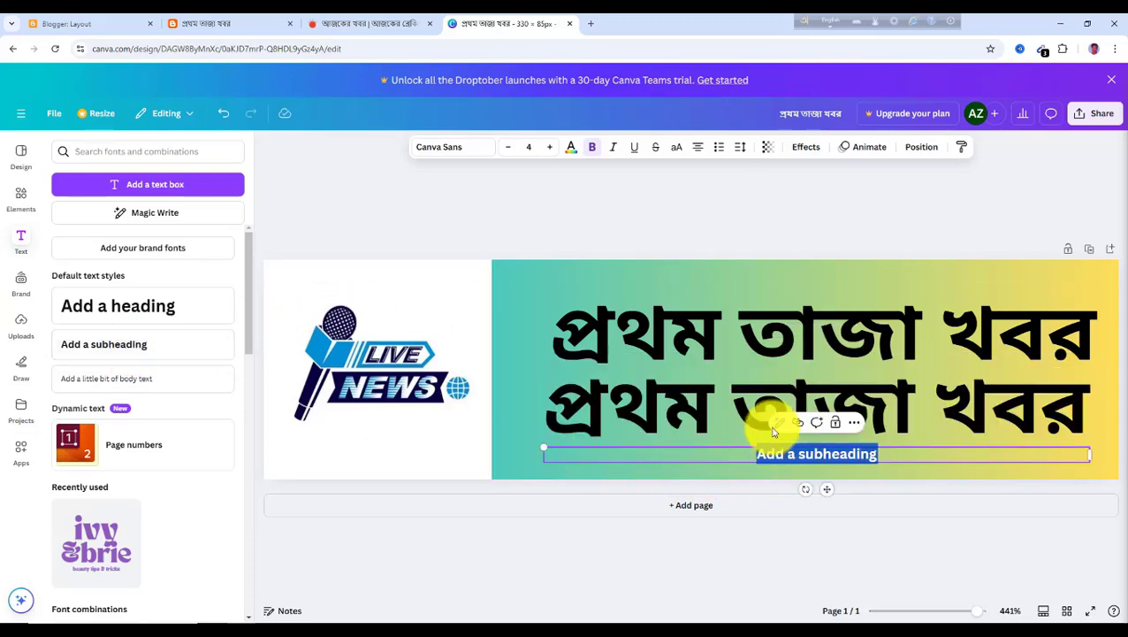
left_click(680, 399)
key("Delete")
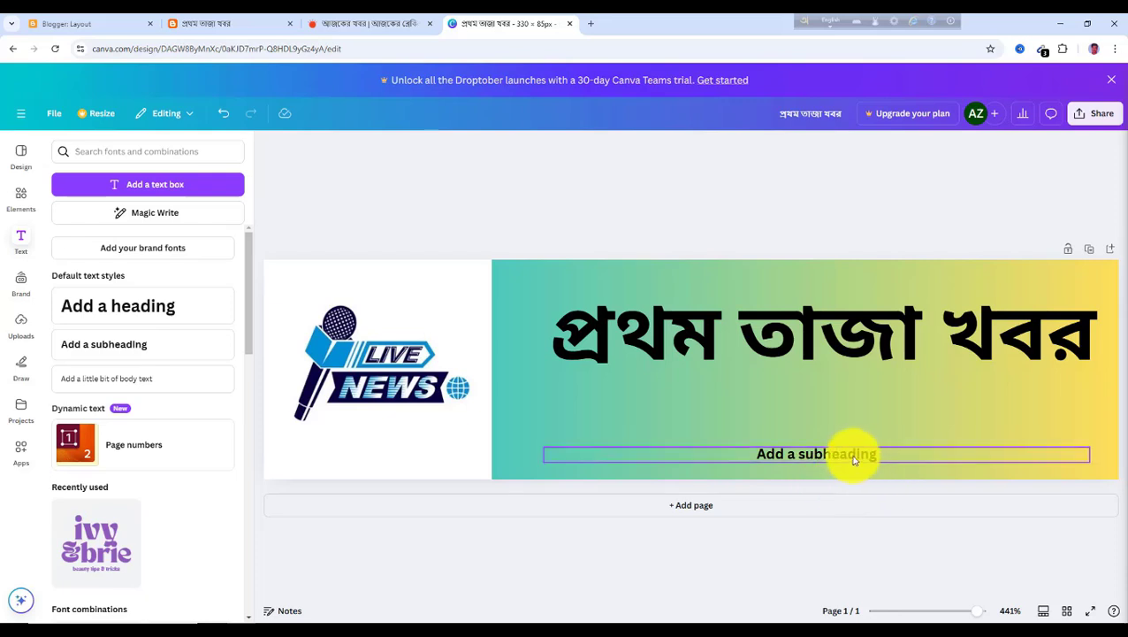
Move the subheading under the title and replace its text with "সবার আগে, সব সময়"
left_click_drag(856, 456, 844, 404)
double_click(840, 404)
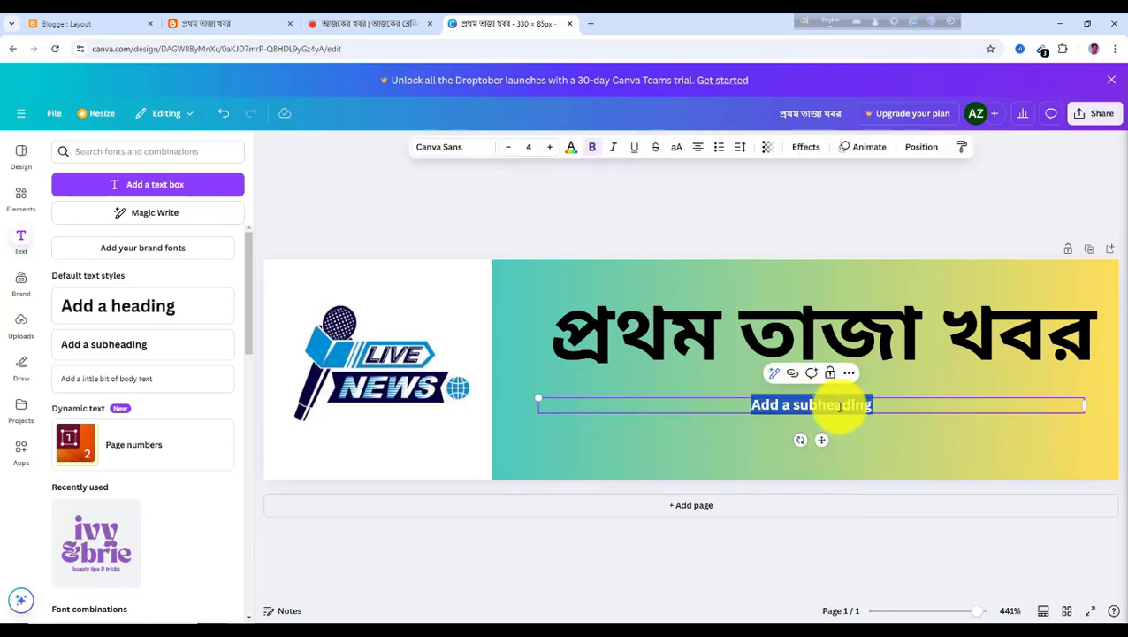
type("ক")
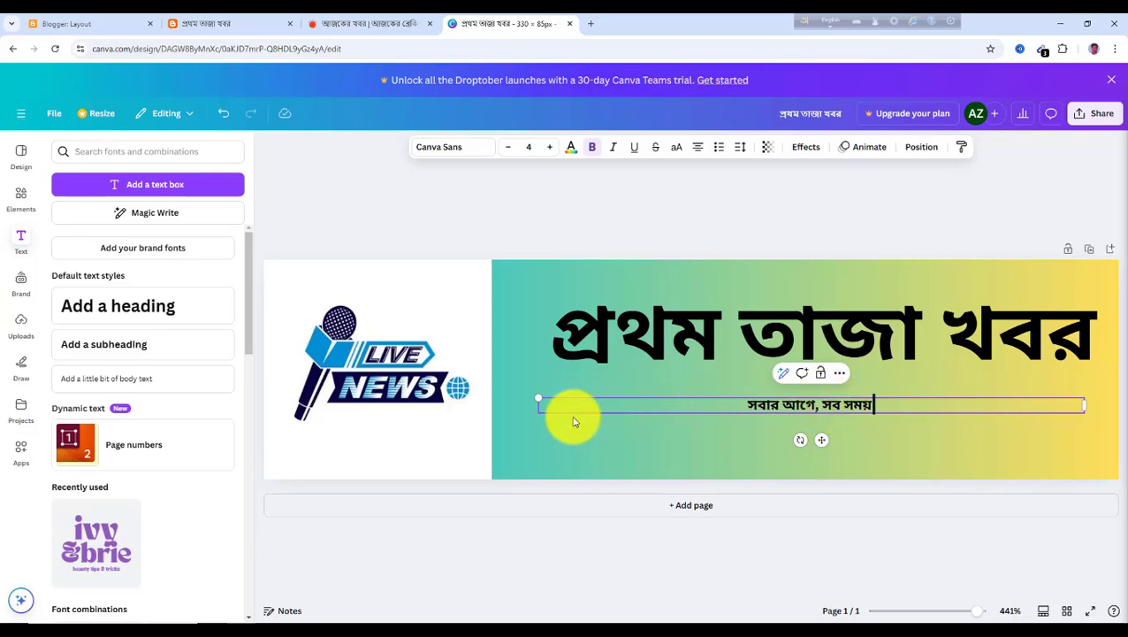
Resize the subheading box and centre it beneath the title
left_click_drag(539, 398, 358, 353)
left_click(653, 446)
left_click_drag(698, 404, 788, 395)
left_click(759, 456)
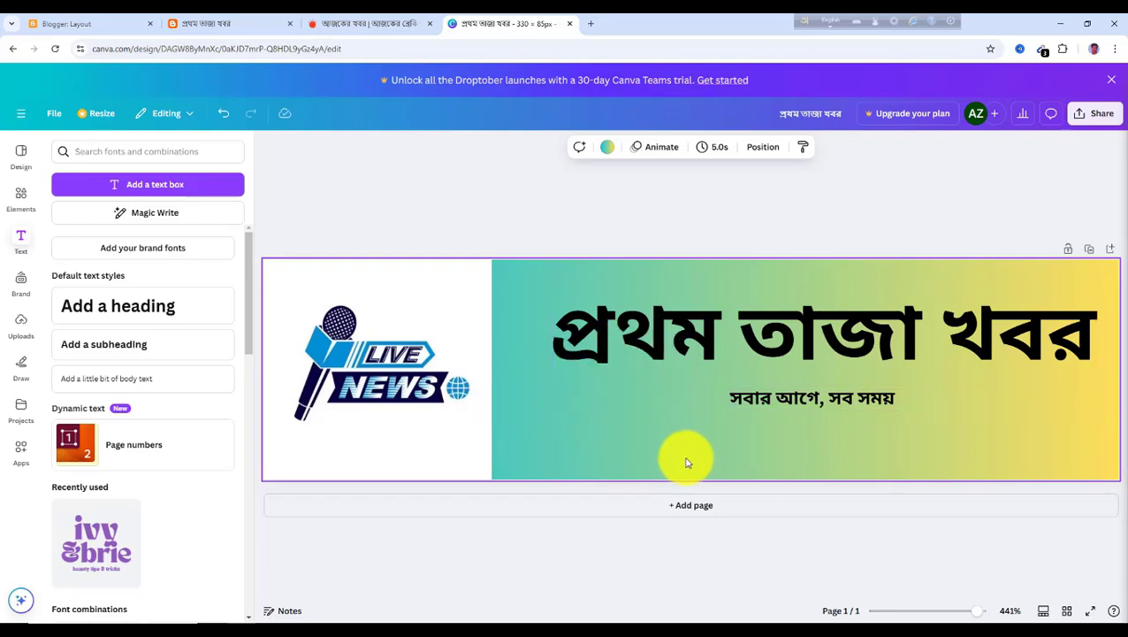
Download the design as a 330 × 85 px PNG
left_click(1102, 118)
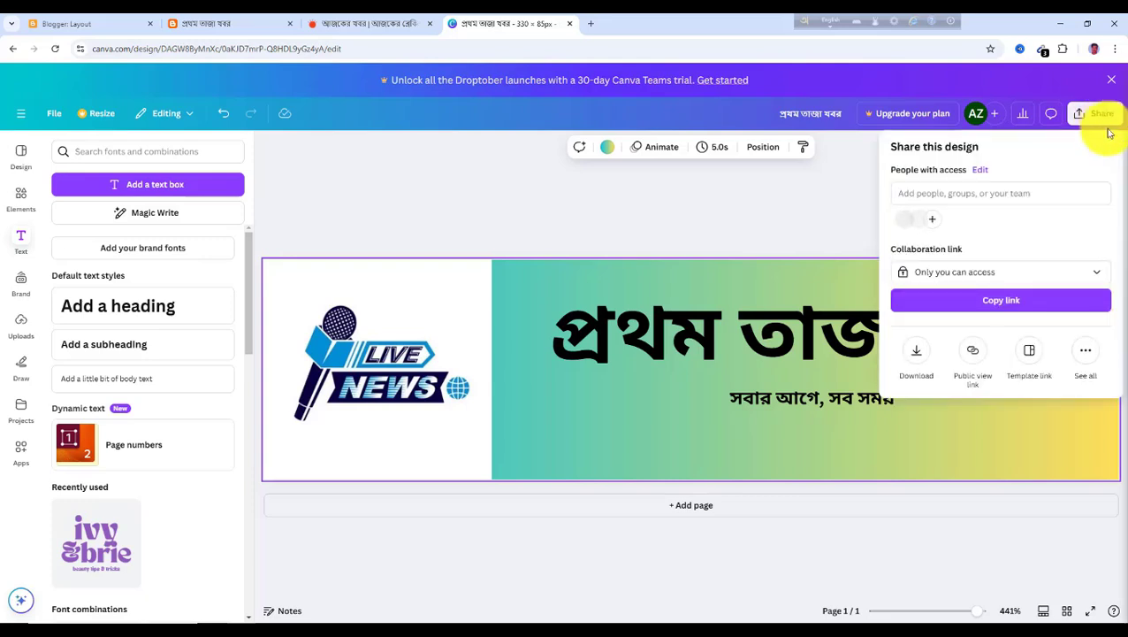
left_click(917, 357)
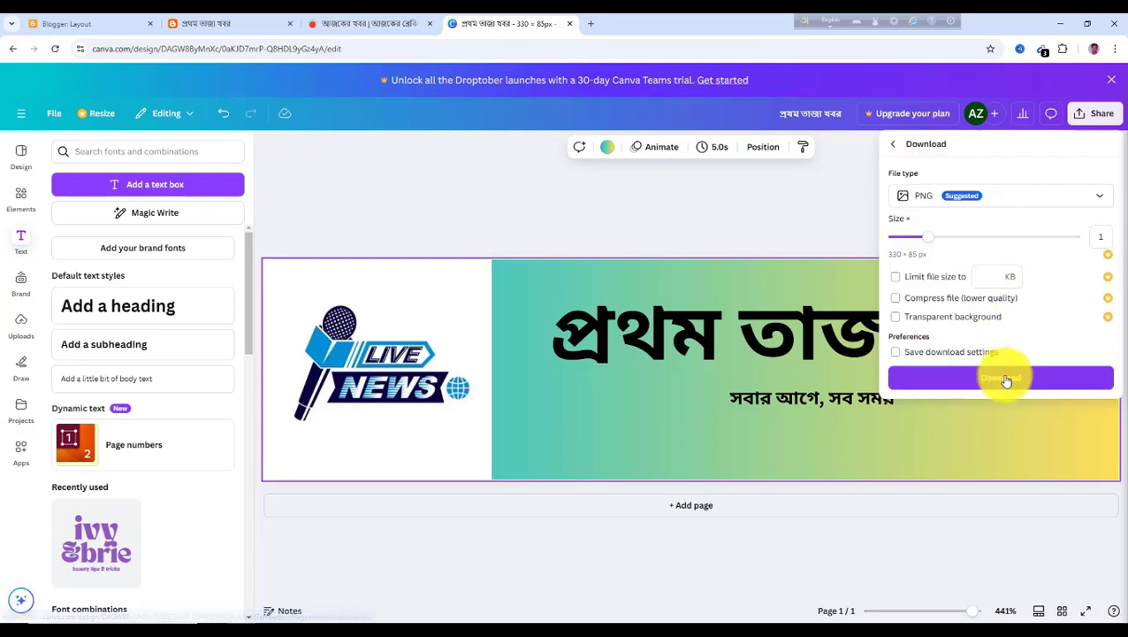
left_click(1005, 384)
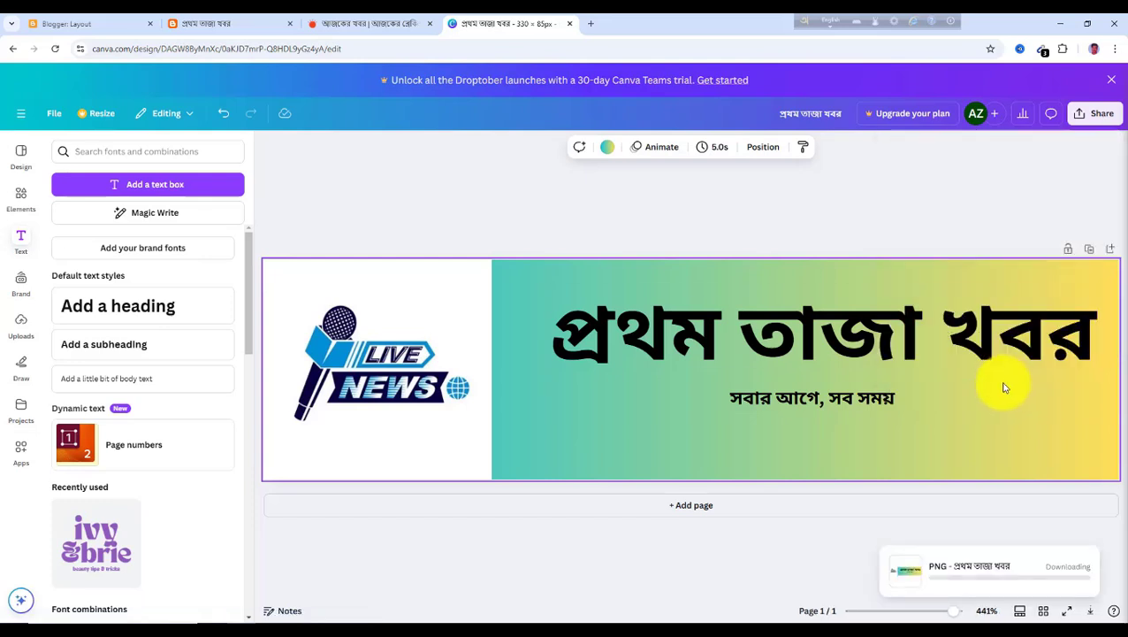
left_click(936, 584)
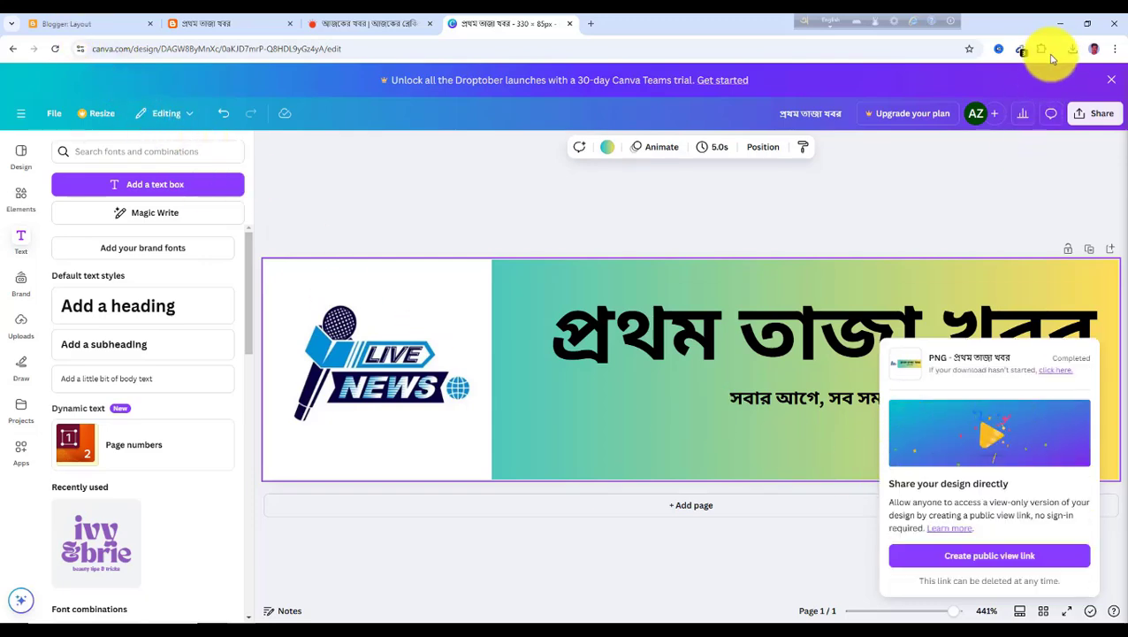
Open the blog's Header gadget in the layout and switch its image source to upload from computer
left_click(88, 27)
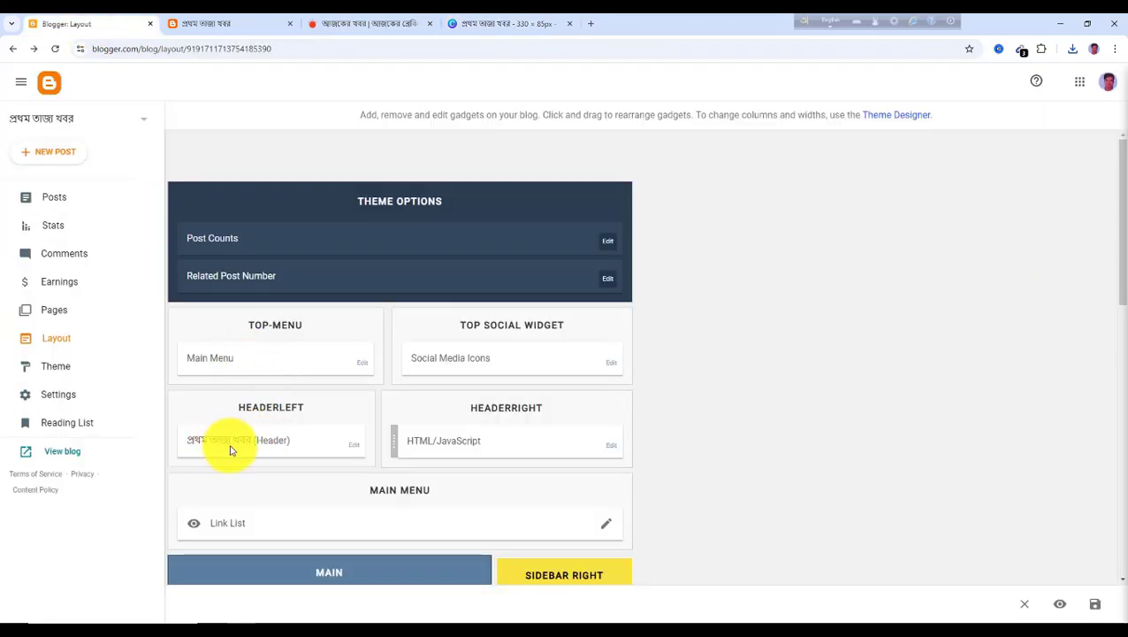
left_click(357, 449)
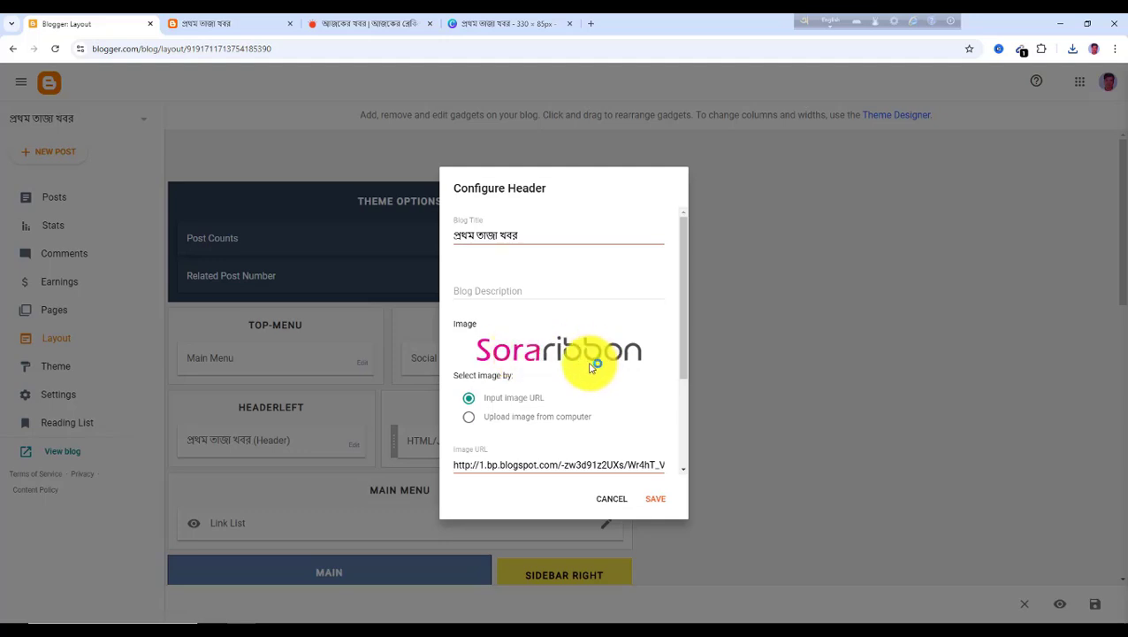
scroll(583, 376, "down", 1)
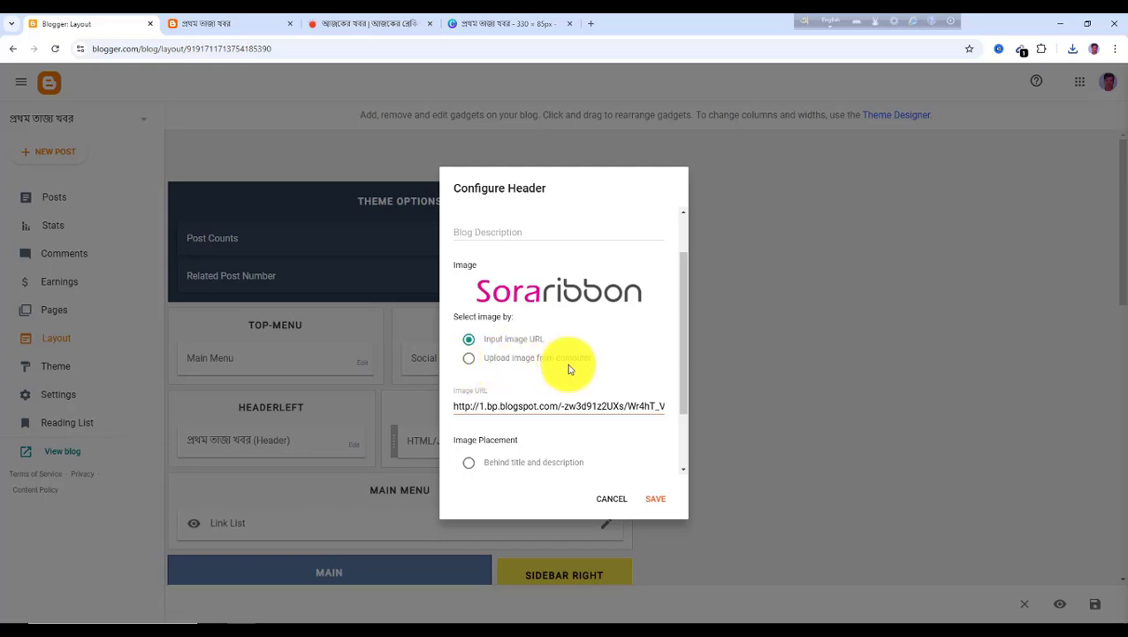
left_click(471, 361)
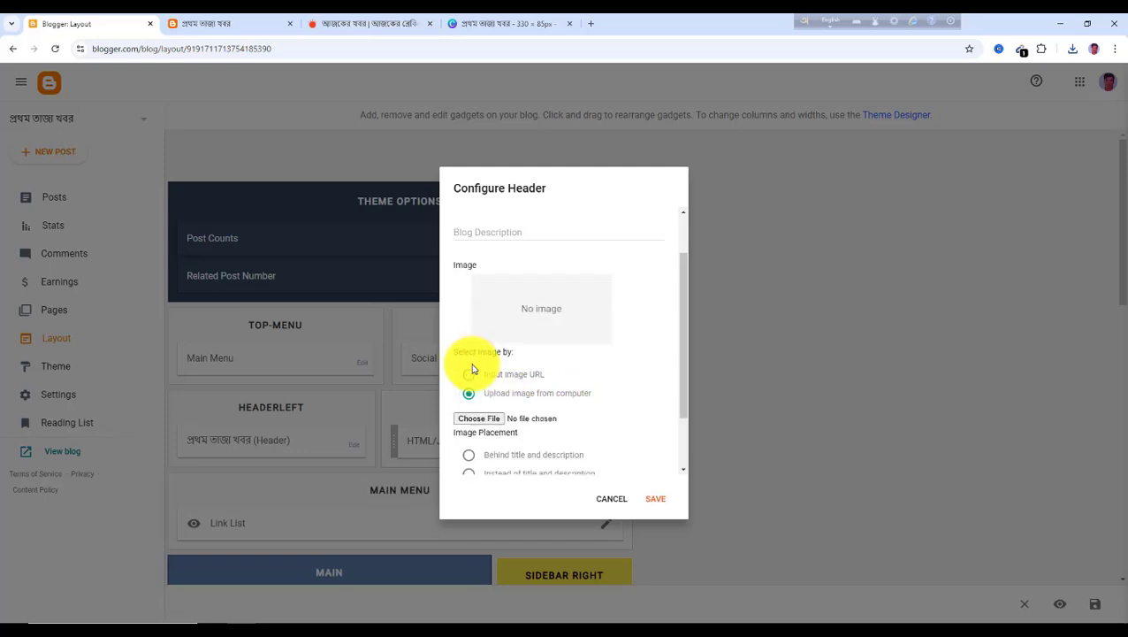
Upload the downloaded প্রথম তাজা খবর (2).png as the header image, then save the gadget and layout
left_click(481, 419)
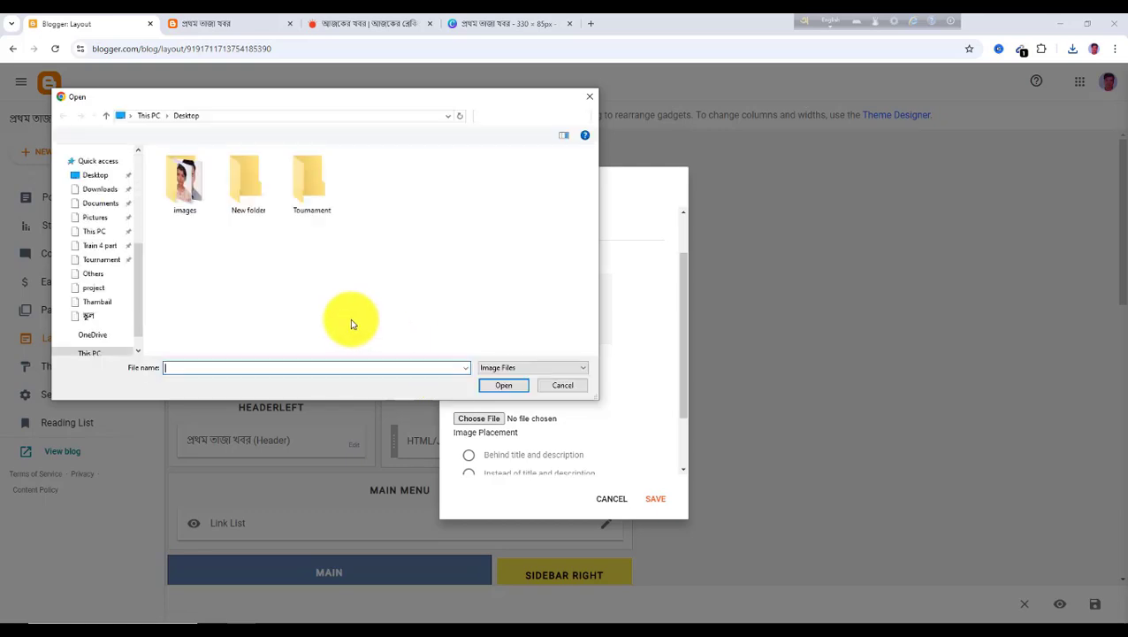
left_click(99, 212)
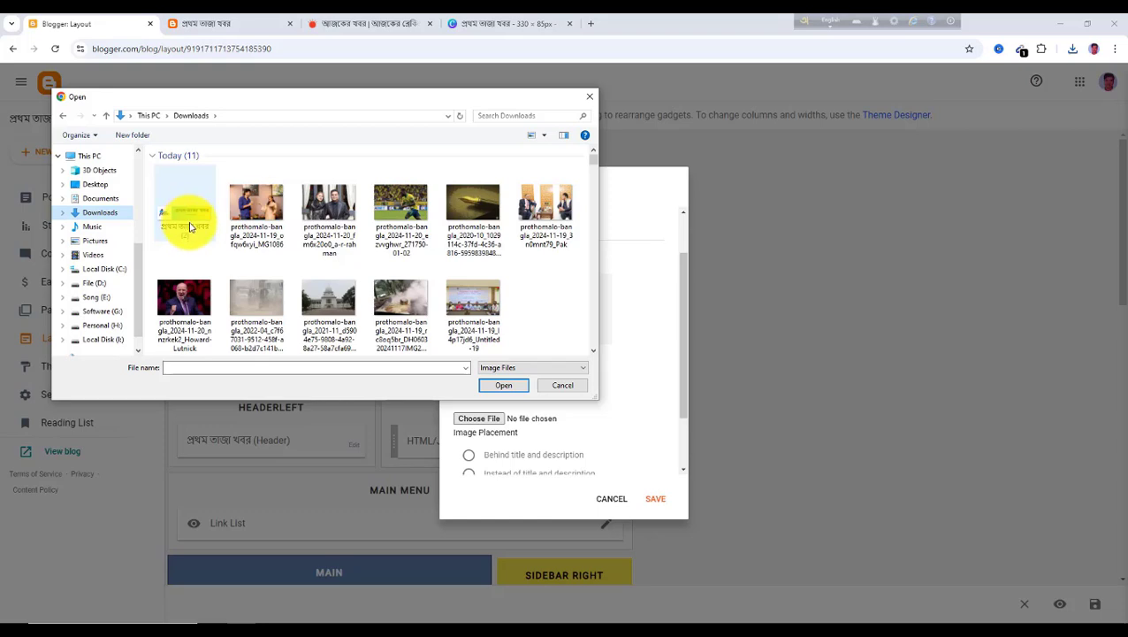
left_click(185, 217)
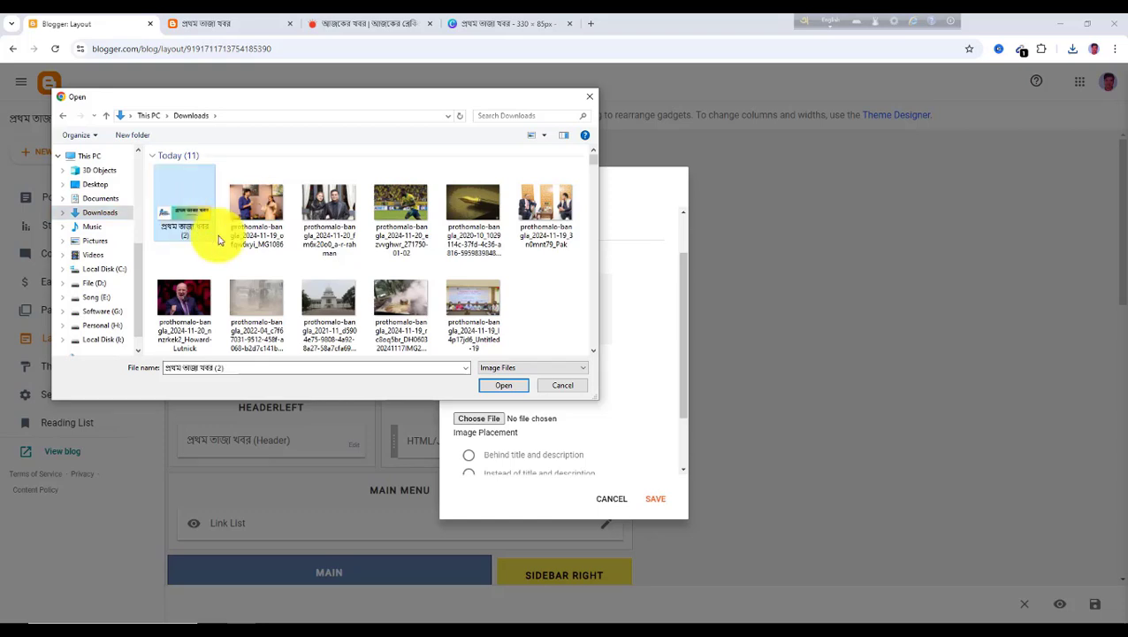
left_click(503, 385)
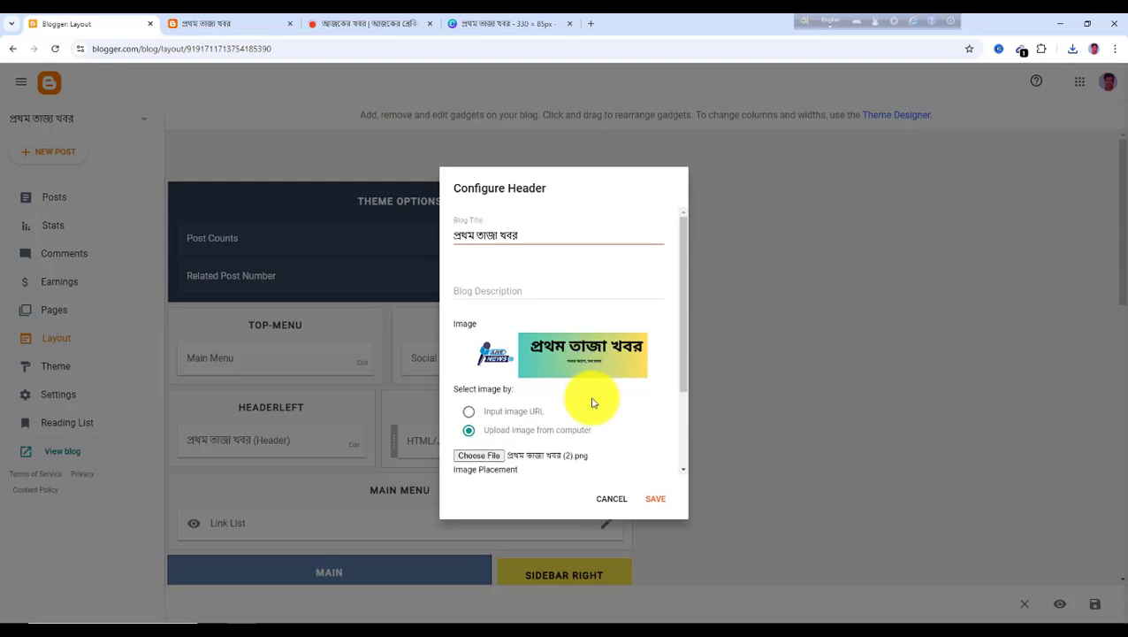
left_click(657, 500)
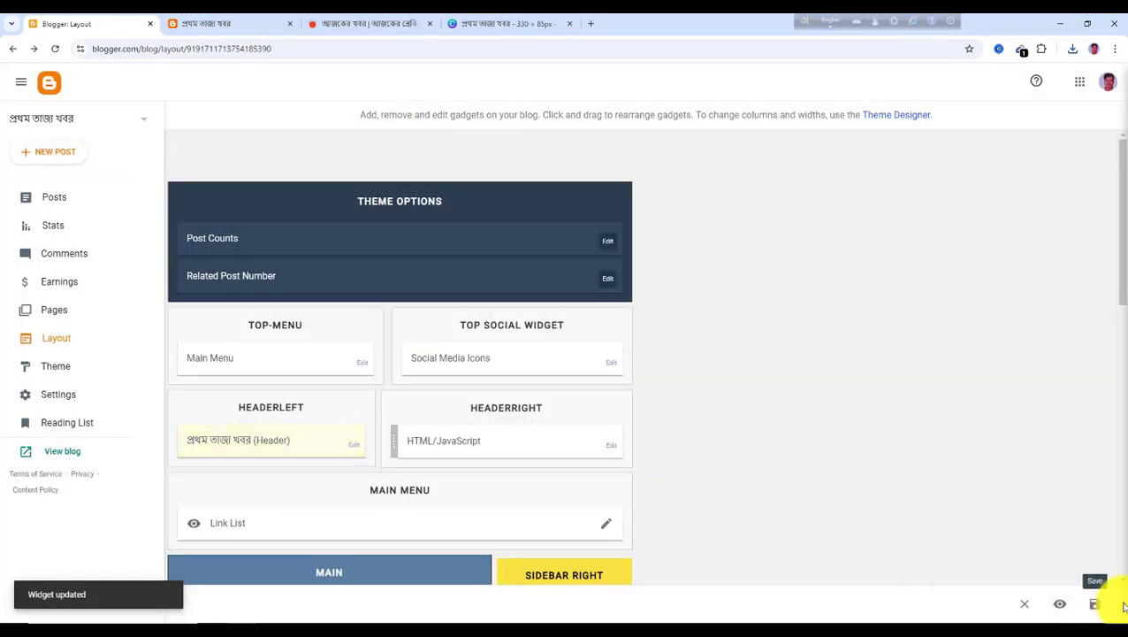
left_click(1098, 607)
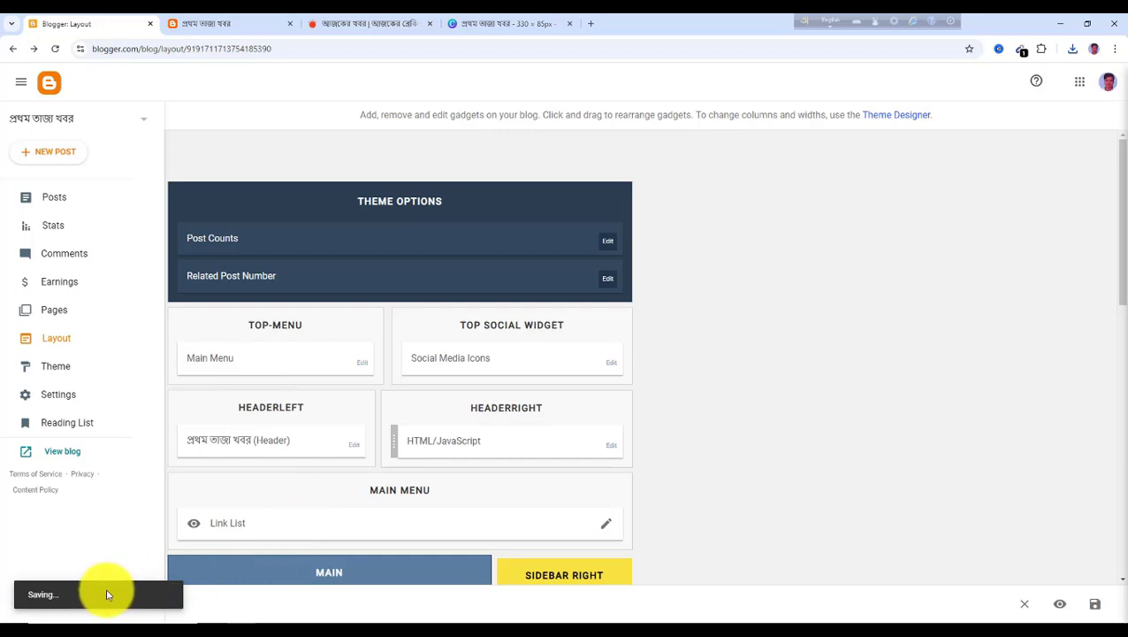
View the live blog to check the new header logo
left_click(206, 29)
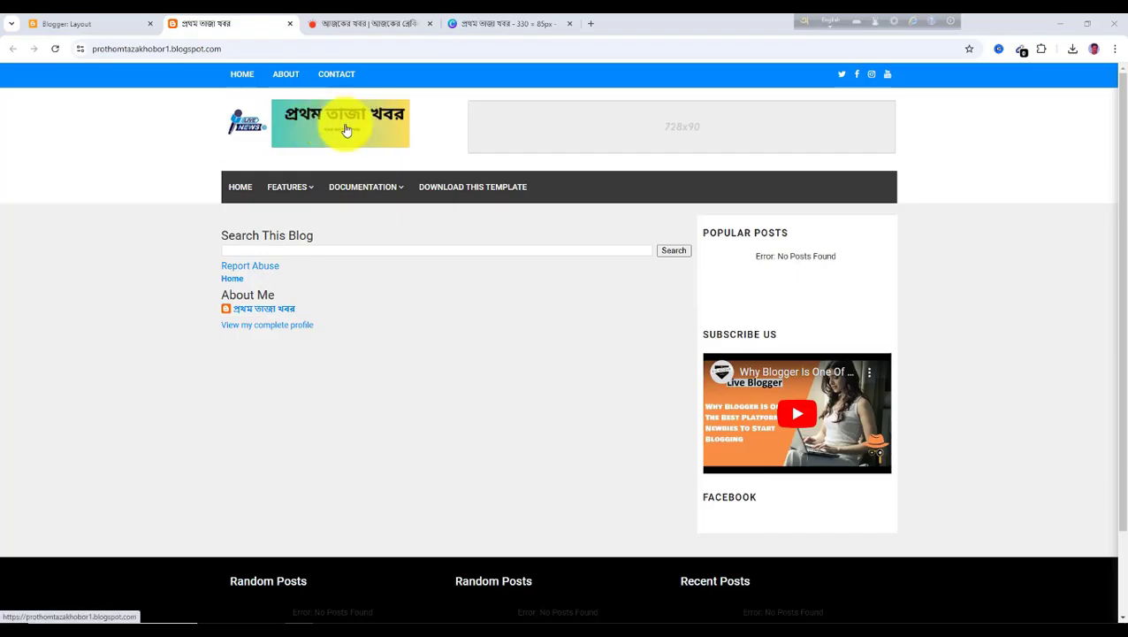
left_click(104, 26)
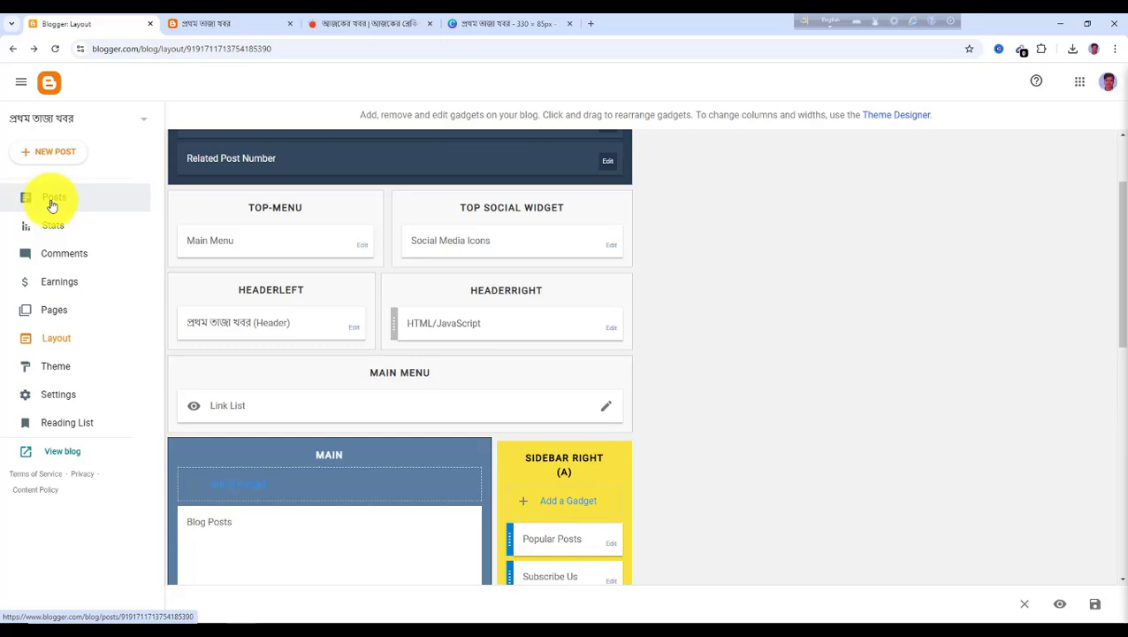
Create a new blog page titled সর্বশেষ, using the Prothom Alo menu as reference, and publish it
left_click(56, 315)
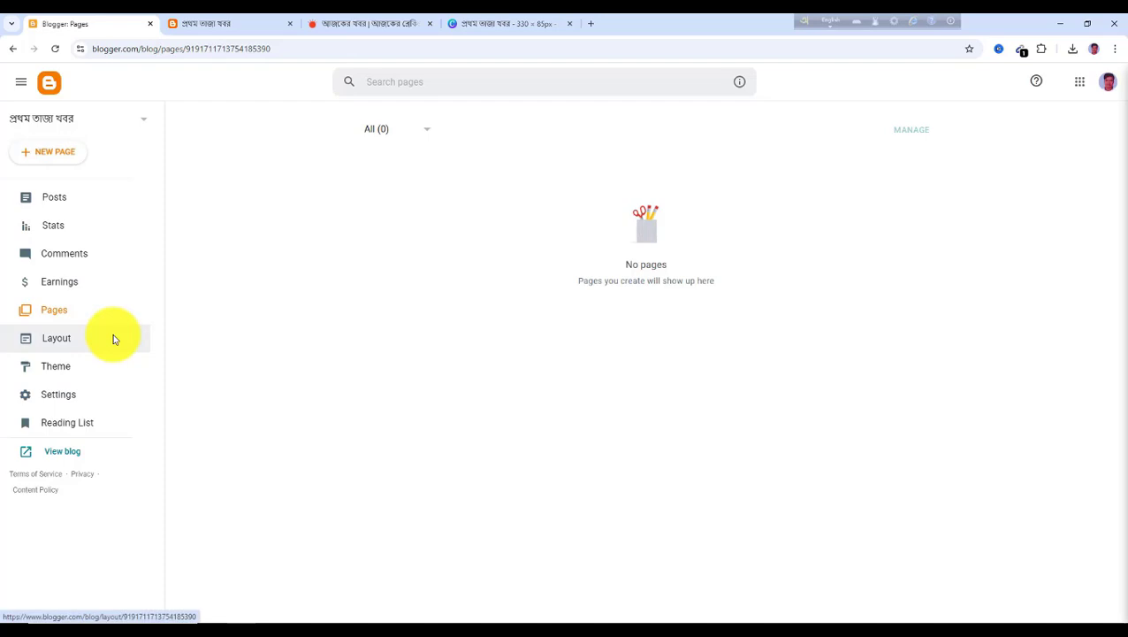
left_click(369, 24)
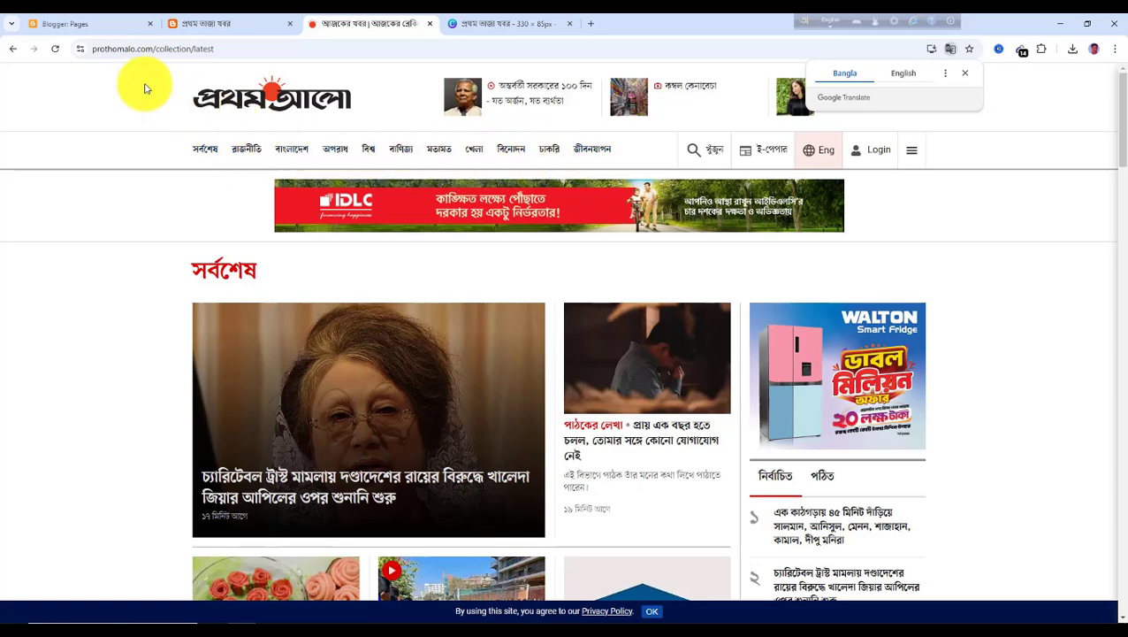
left_click(102, 27)
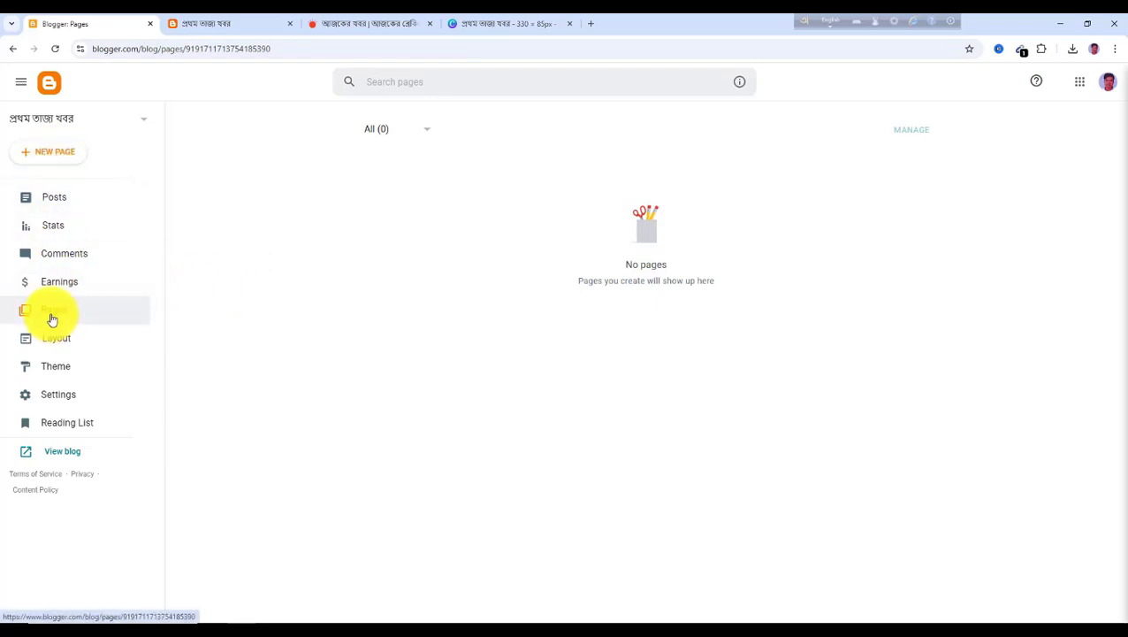
left_click(53, 159)
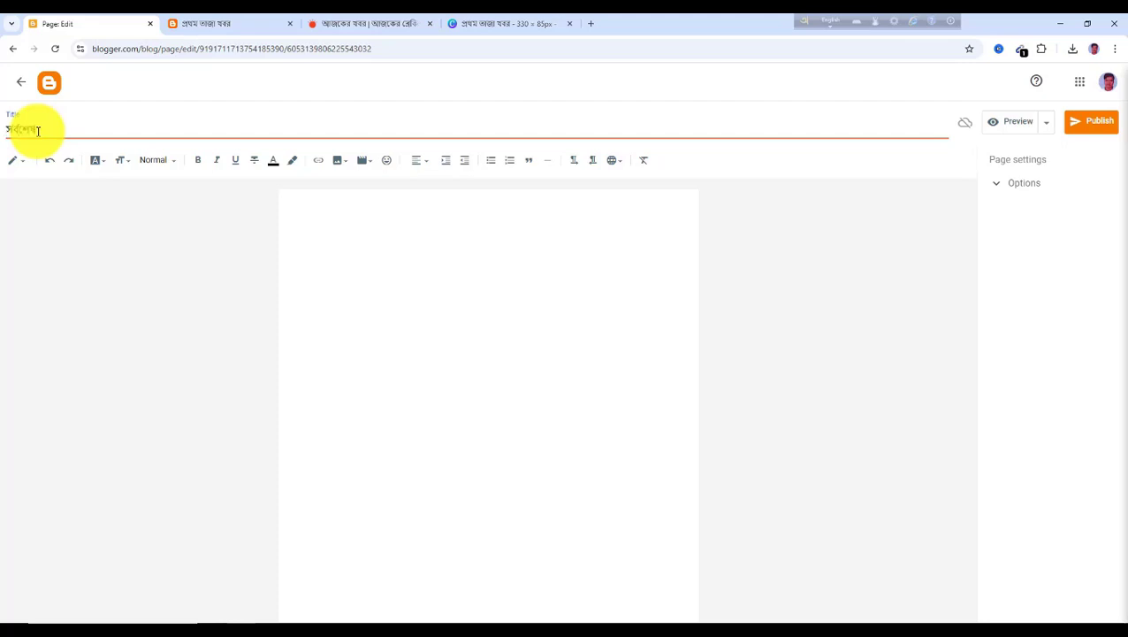
left_click(1095, 124)
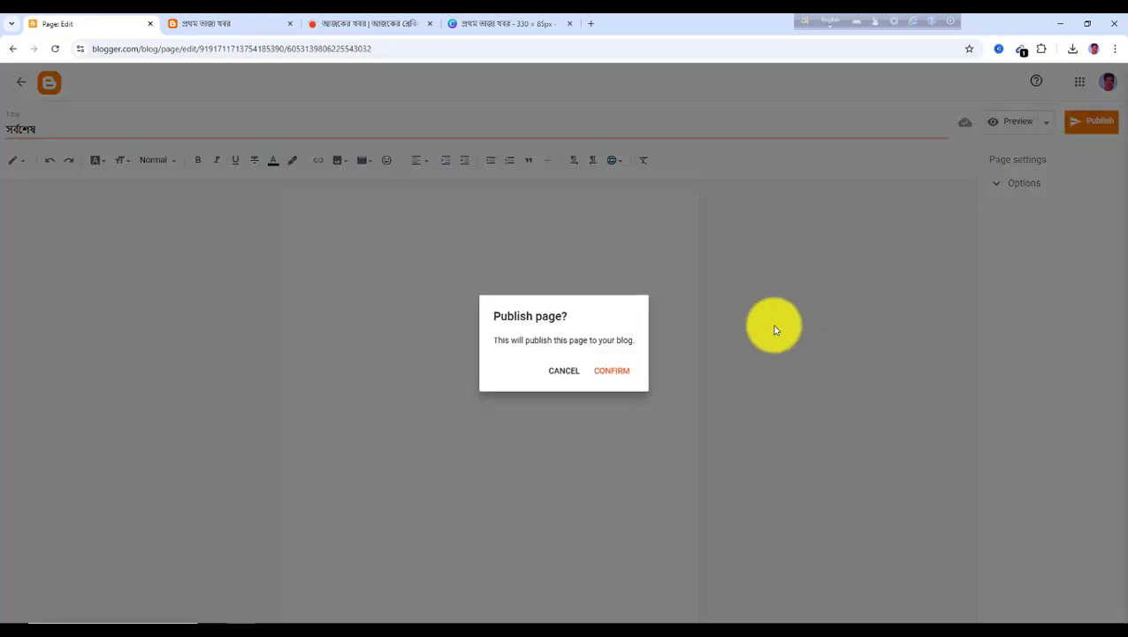
left_click(617, 375)
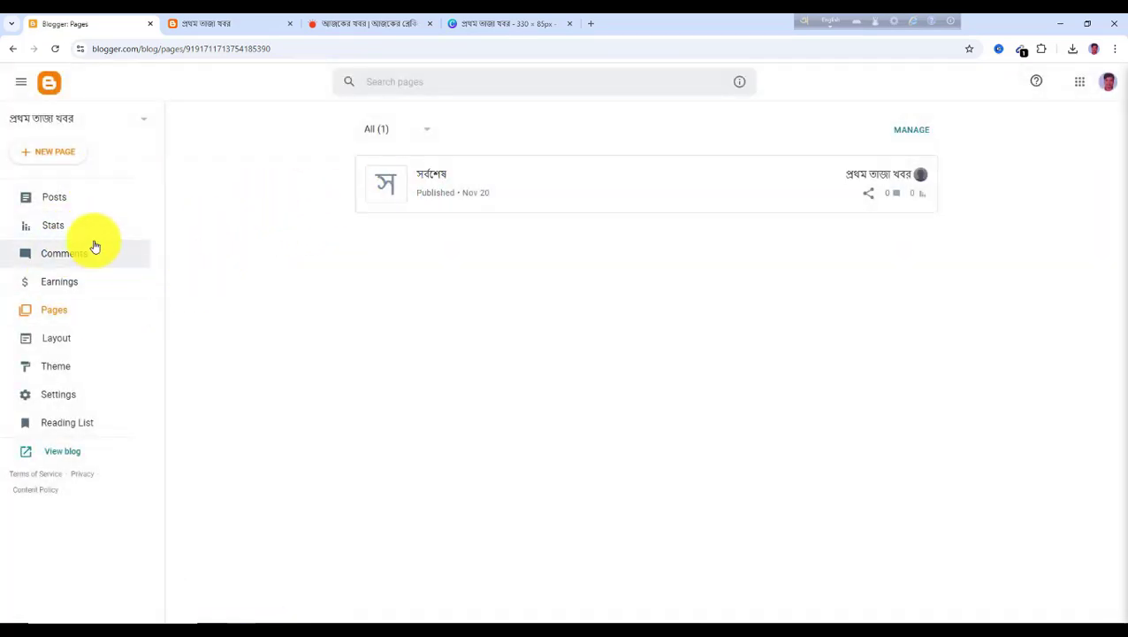
Create and publish a new page titled রাজনীতি
left_click(63, 160)
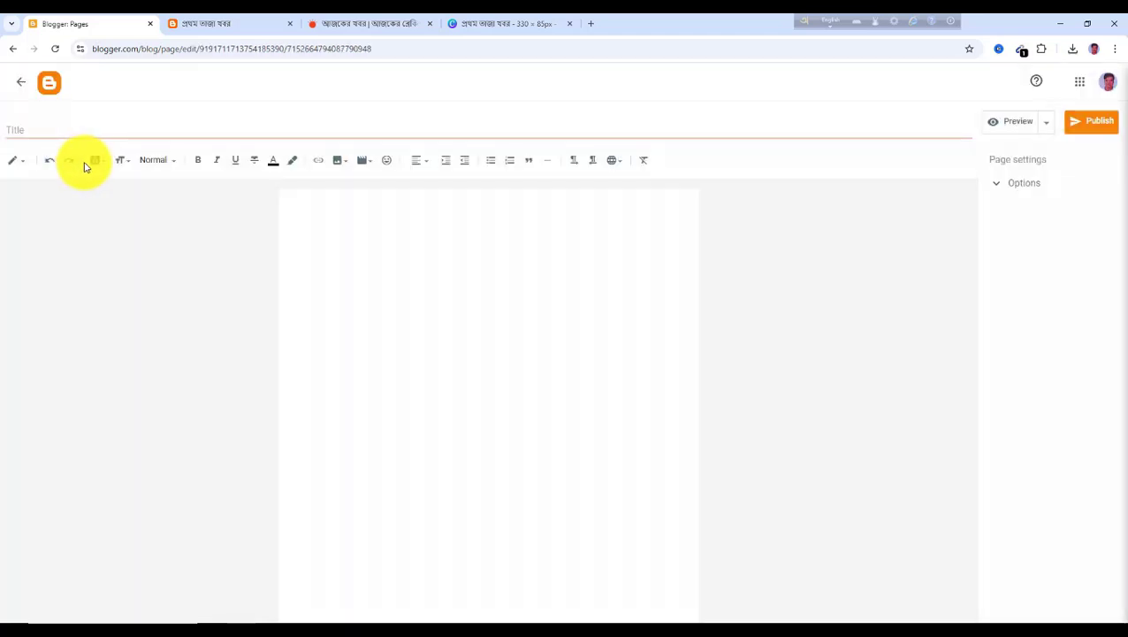
left_click(1102, 128)
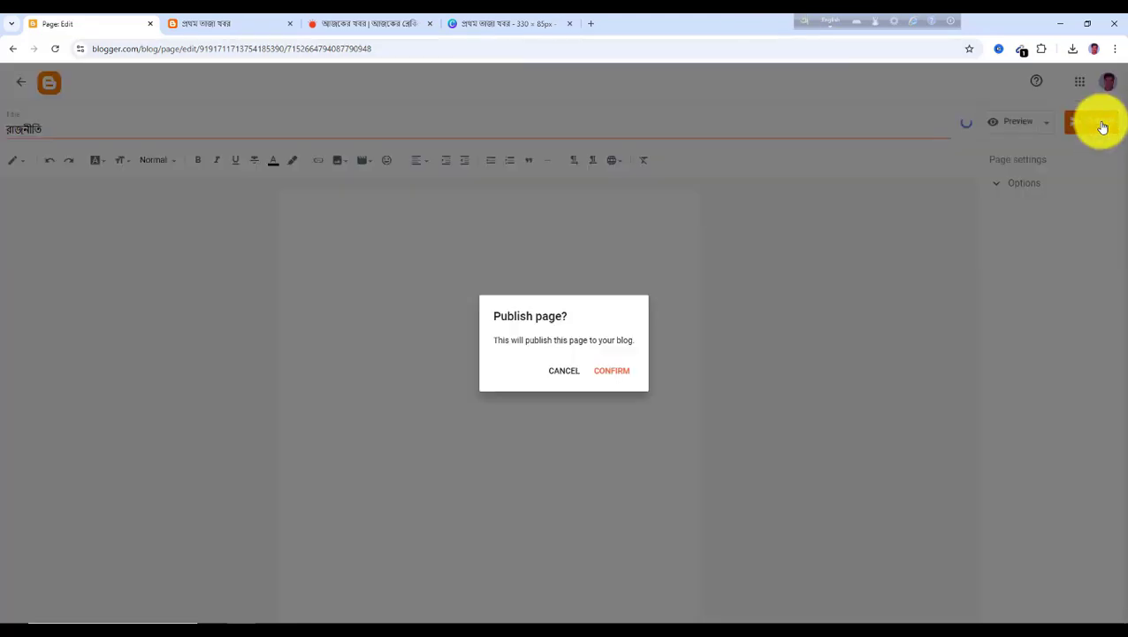
left_click(612, 372)
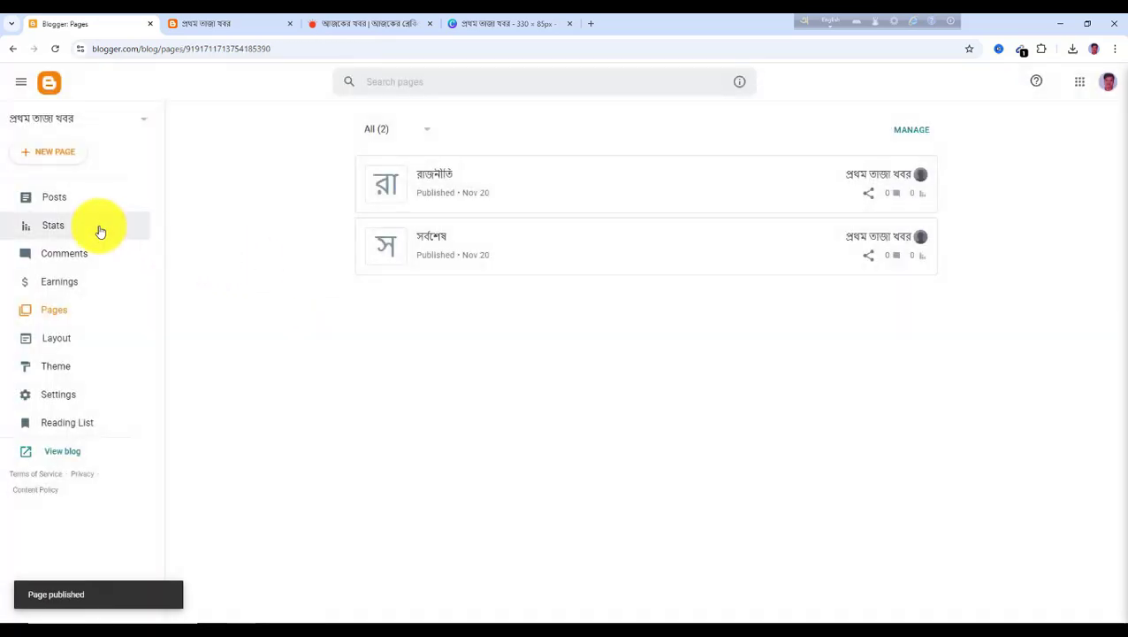
Create and publish a new page titled বাংলাদেশ
left_click(56, 158)
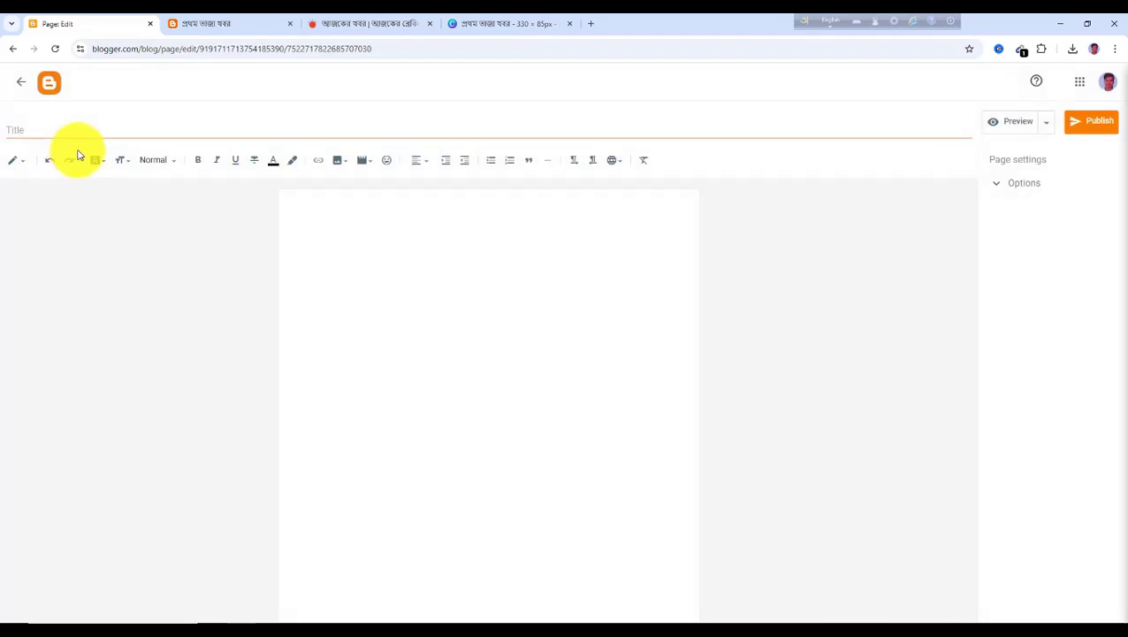
left_click(28, 131)
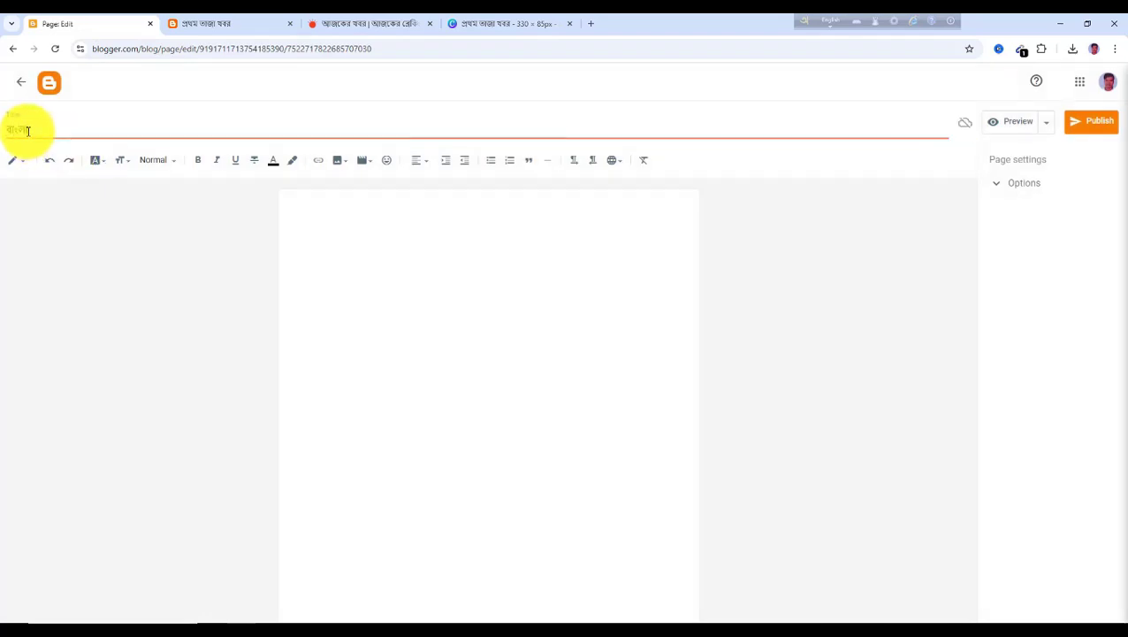
left_click(1098, 130)
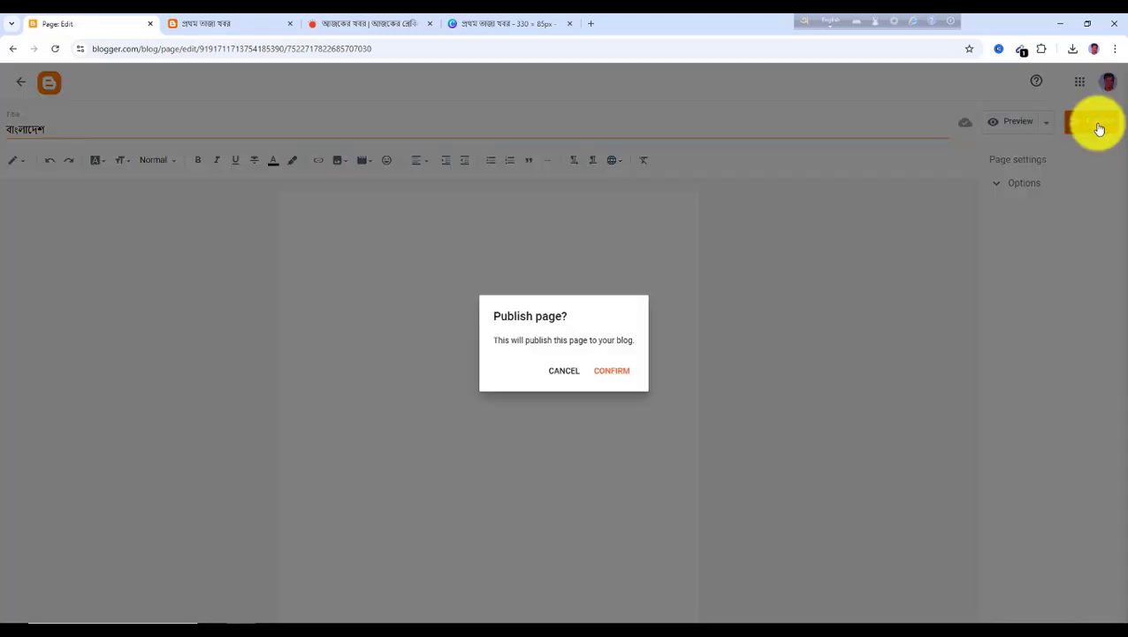
left_click(619, 378)
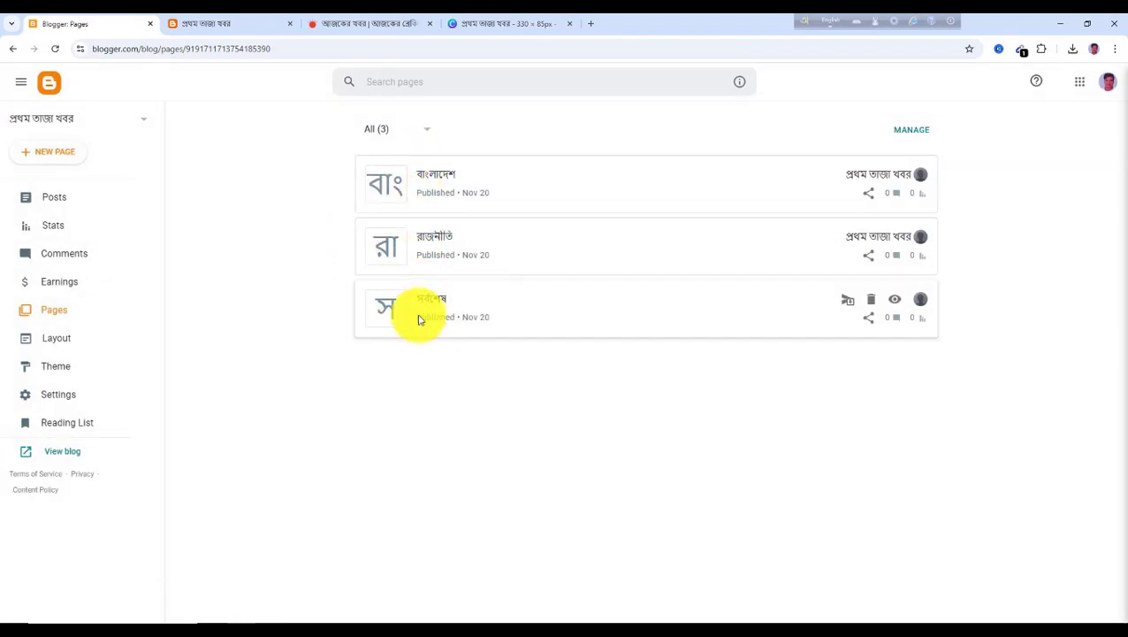
Check the next category on Prothom Alo, then create and publish a page titled অপরাধ
left_click(345, 26)
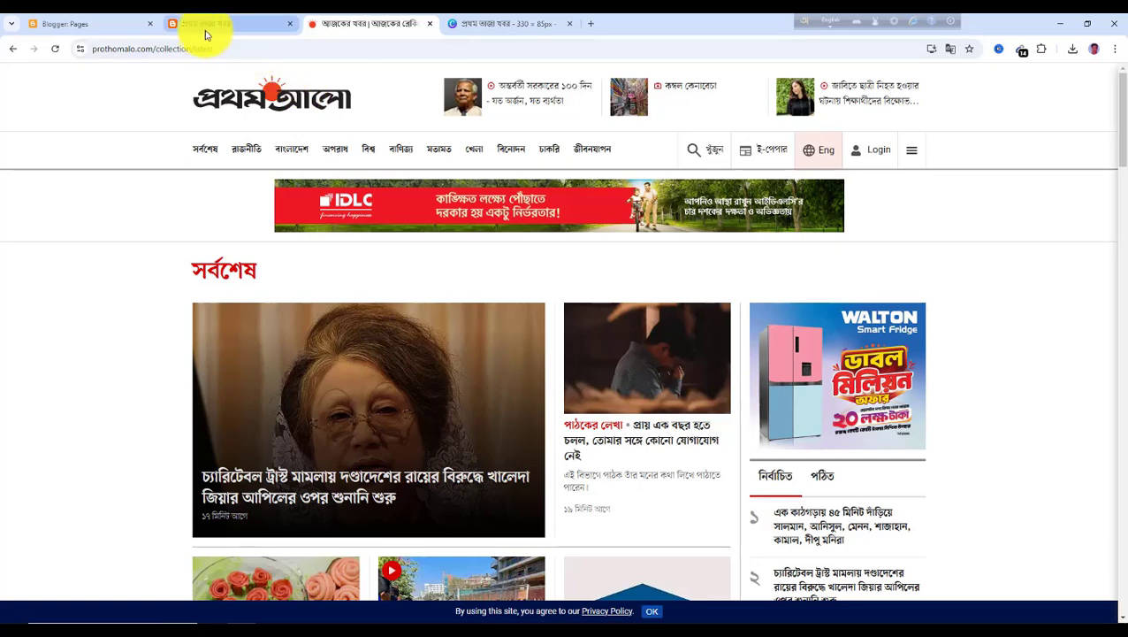
left_click(103, 31)
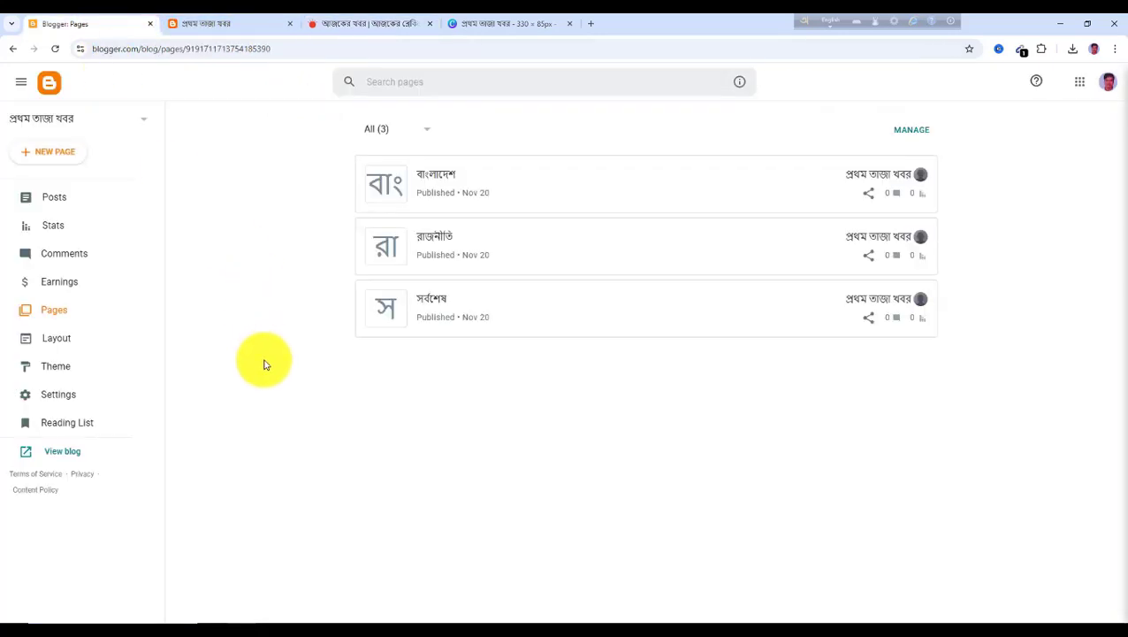
left_click(60, 159)
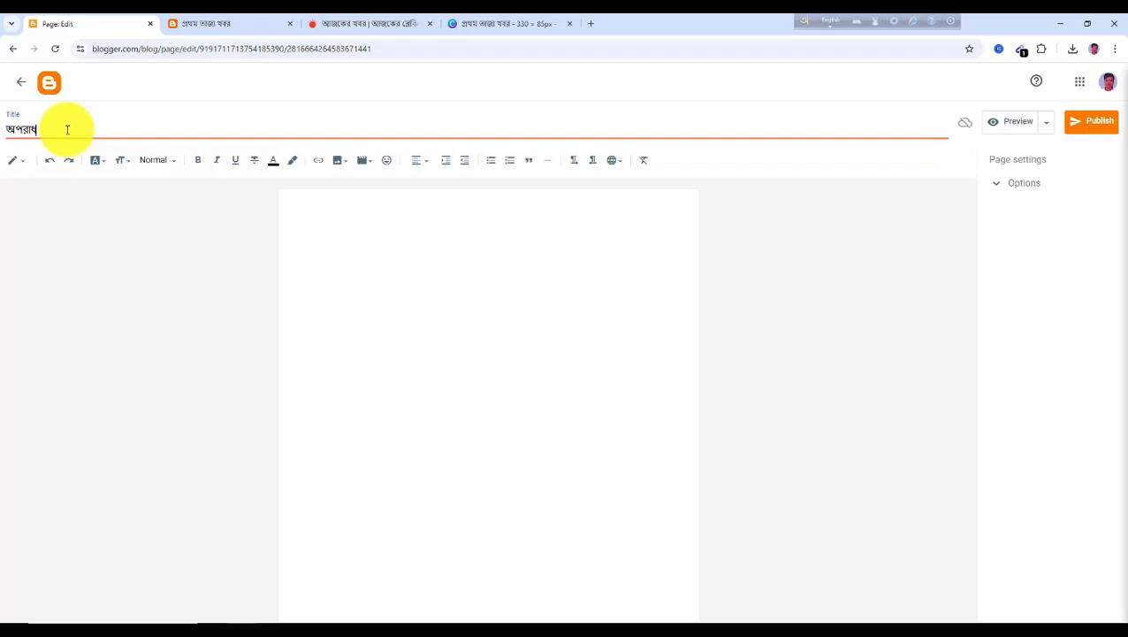
left_click(1104, 125)
left_click(621, 372)
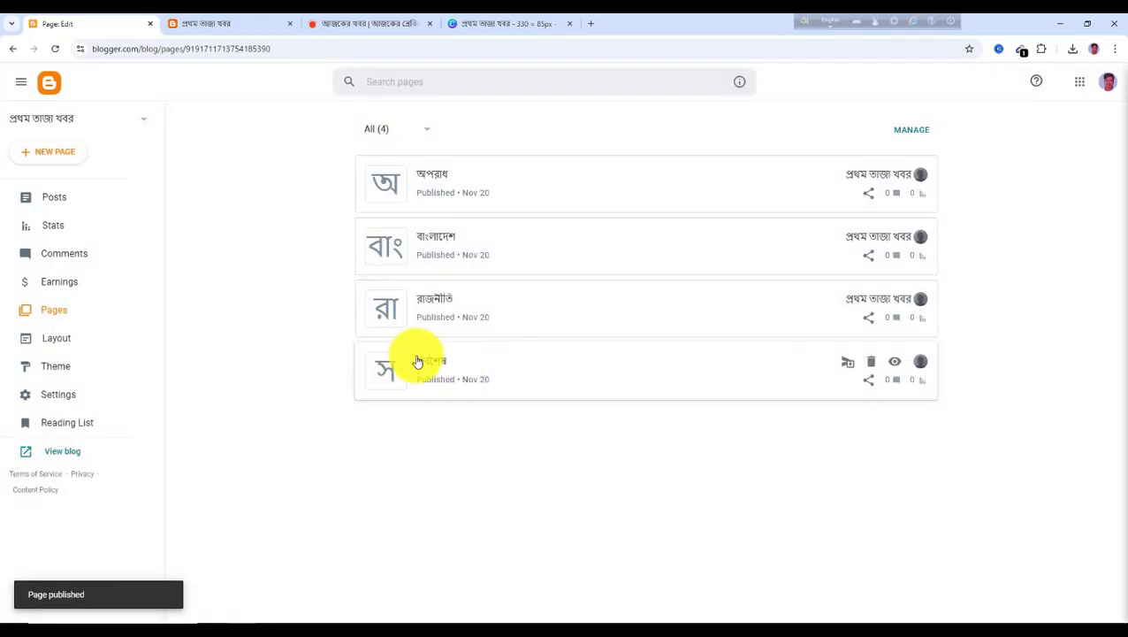
Create and publish a new page titled বিশ্ব
left_click(66, 155)
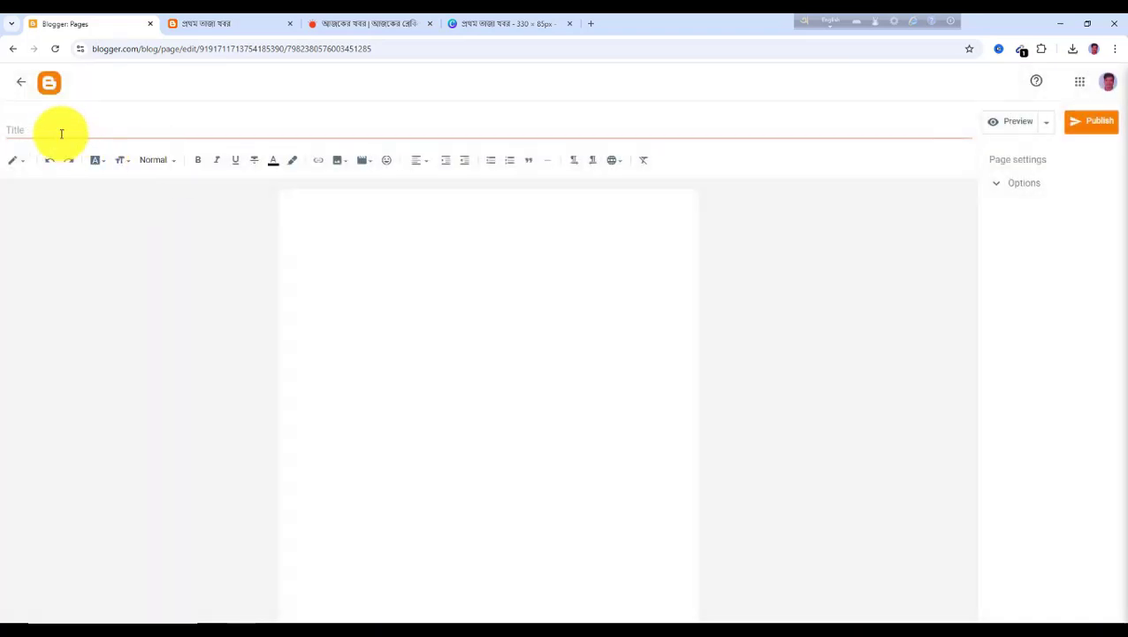
left_click(49, 129)
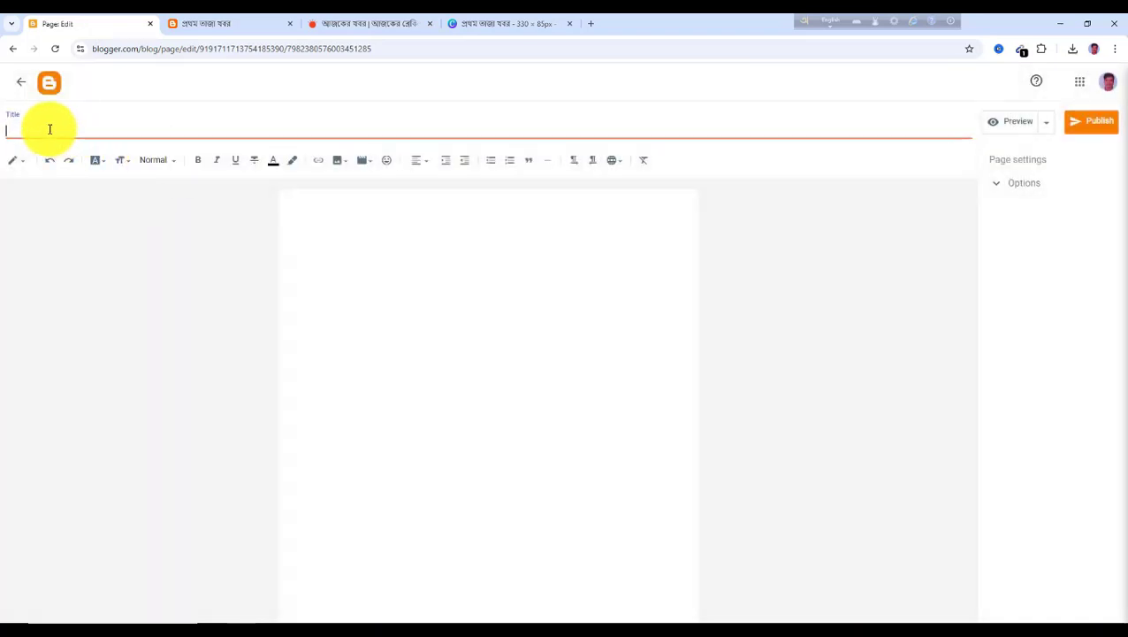
left_click(1093, 126)
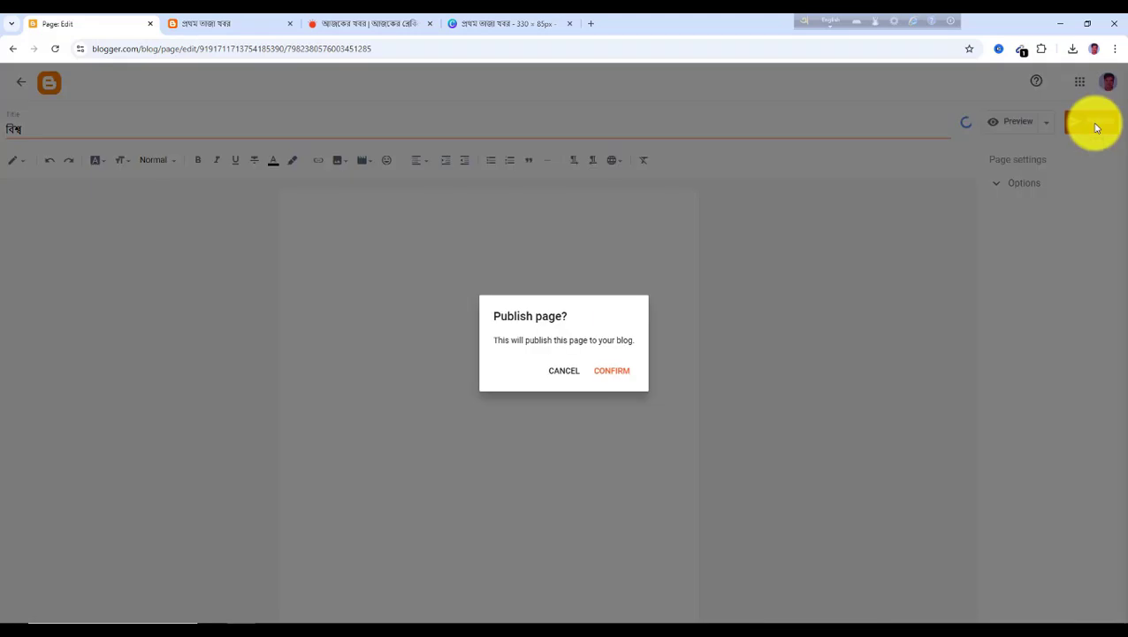
left_click(617, 371)
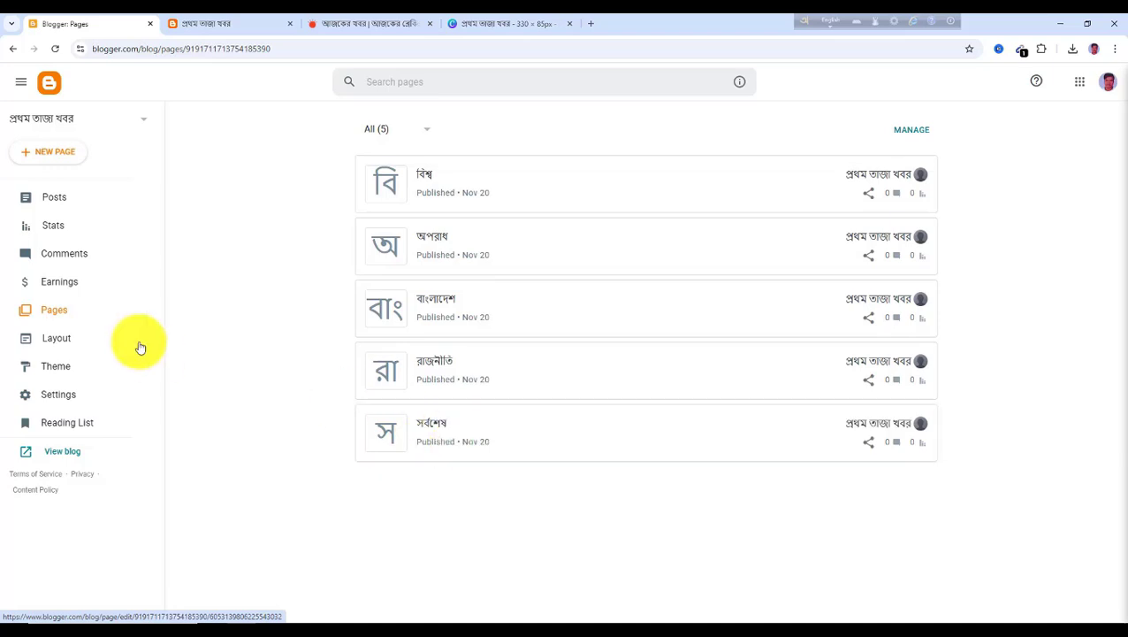
Create a new page titled বাণিজ্য, checking the name on Prothom Alo, and publish it
left_click(51, 155)
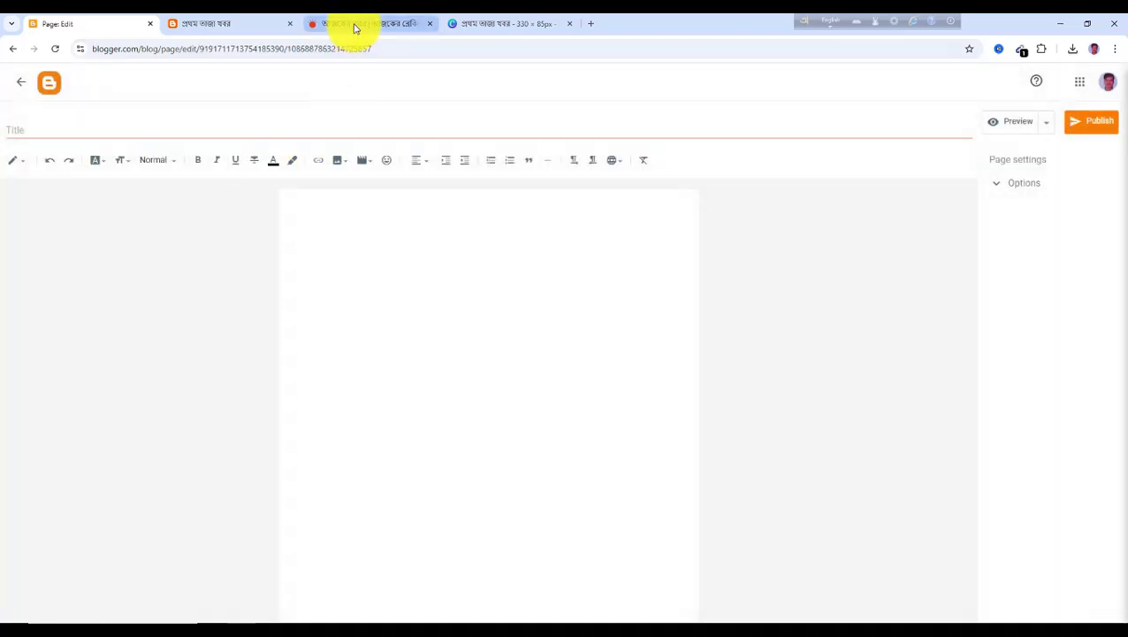
left_click(354, 25)
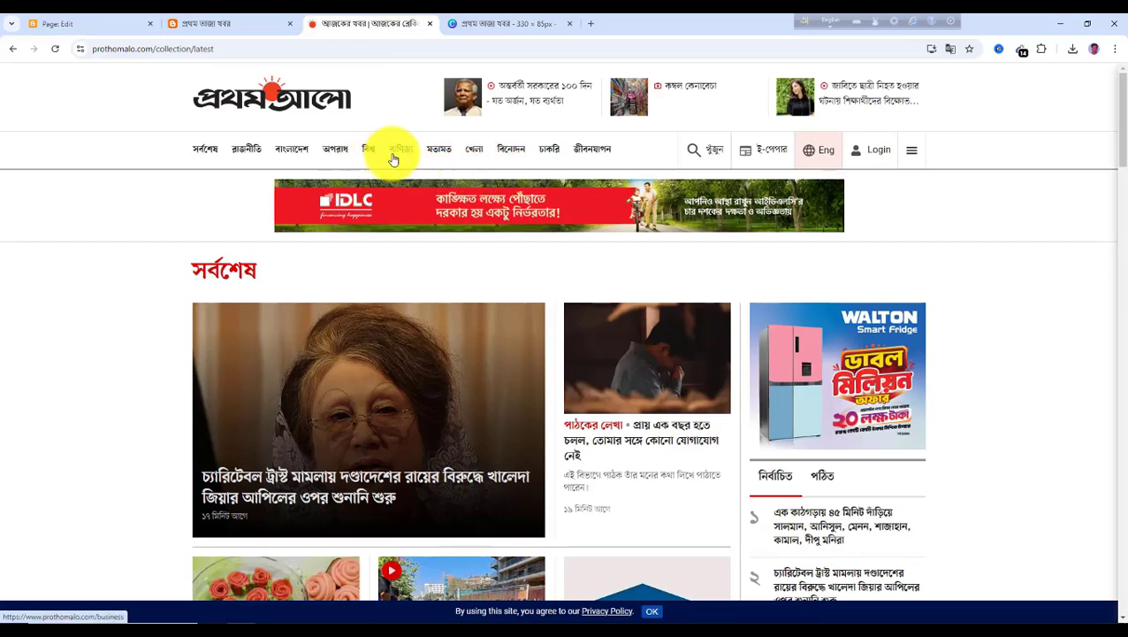
left_click(105, 26)
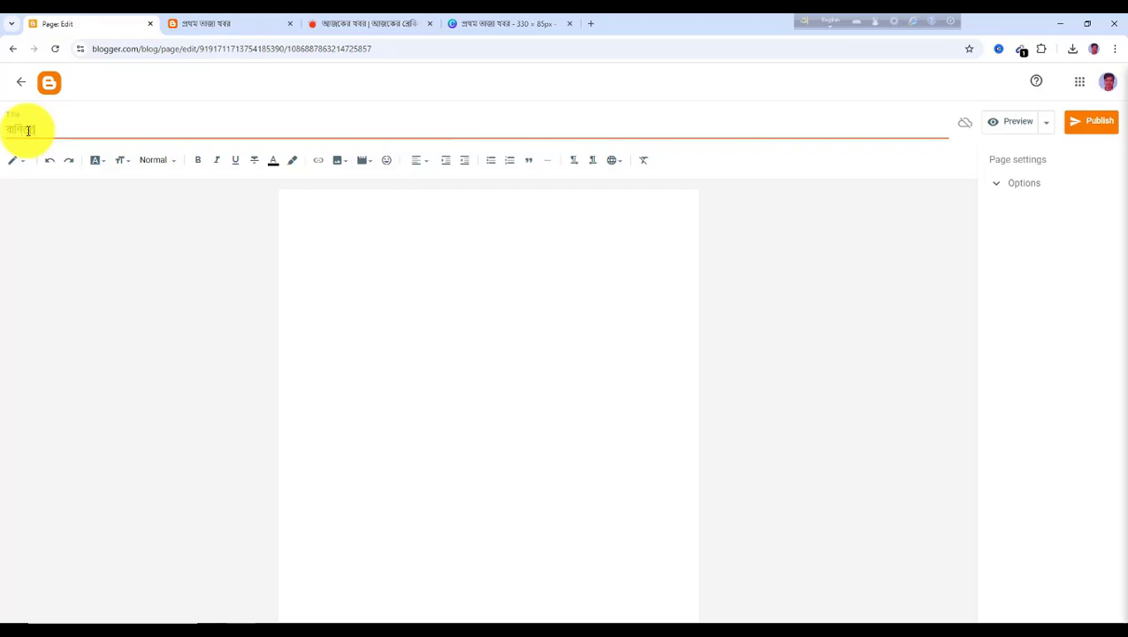
left_click(1100, 129)
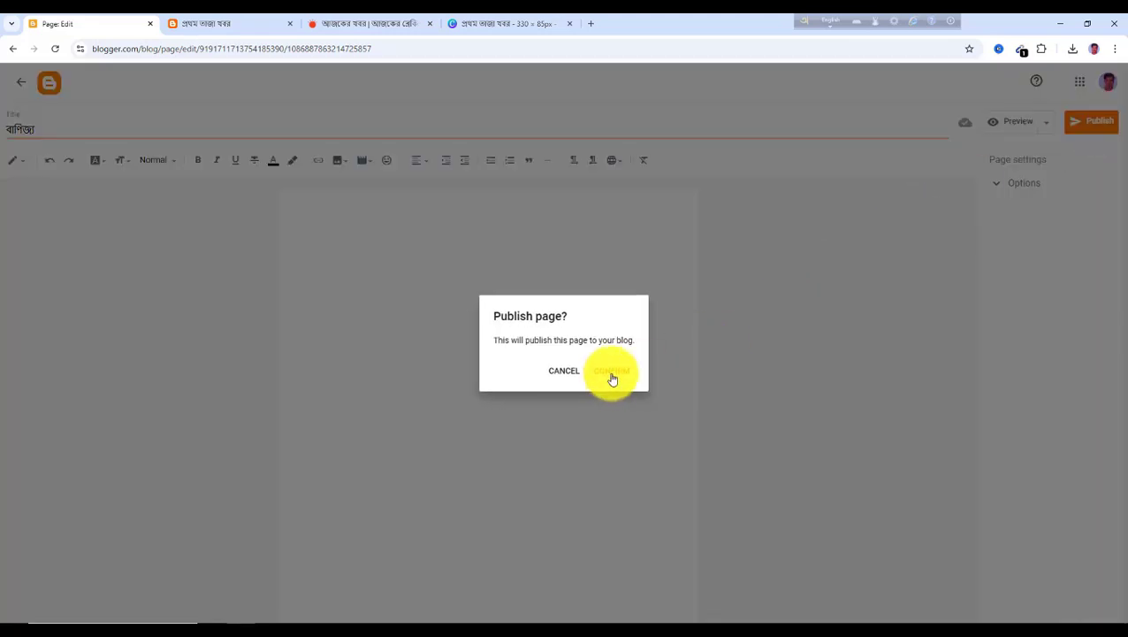
left_click(612, 373)
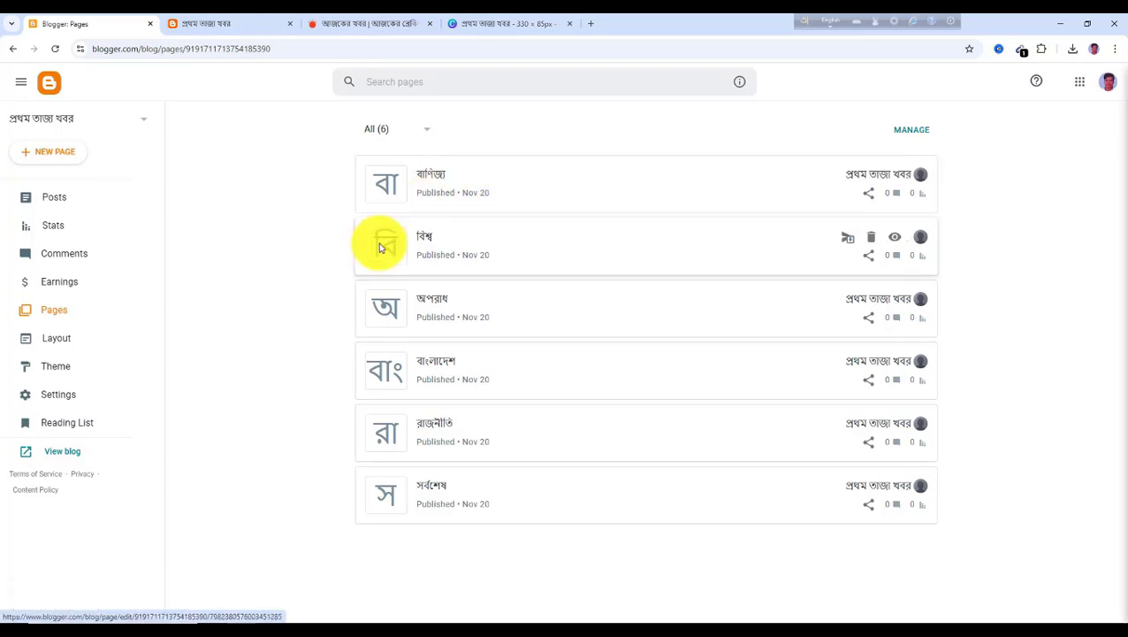
Create and publish a new page titled মতামত
left_click(53, 157)
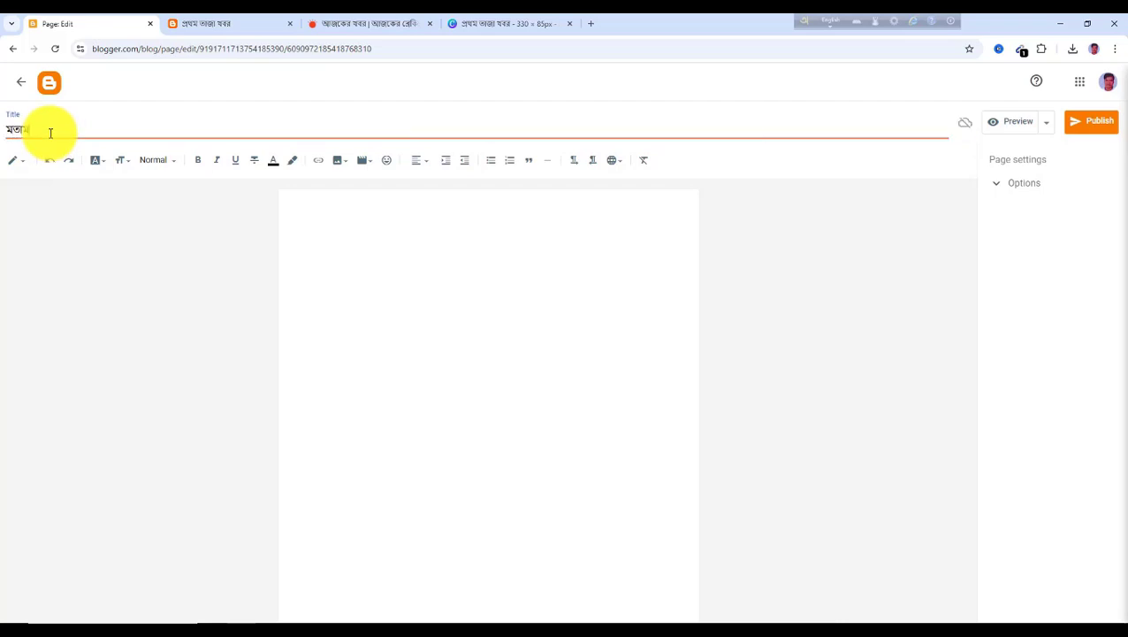
left_click(1100, 125)
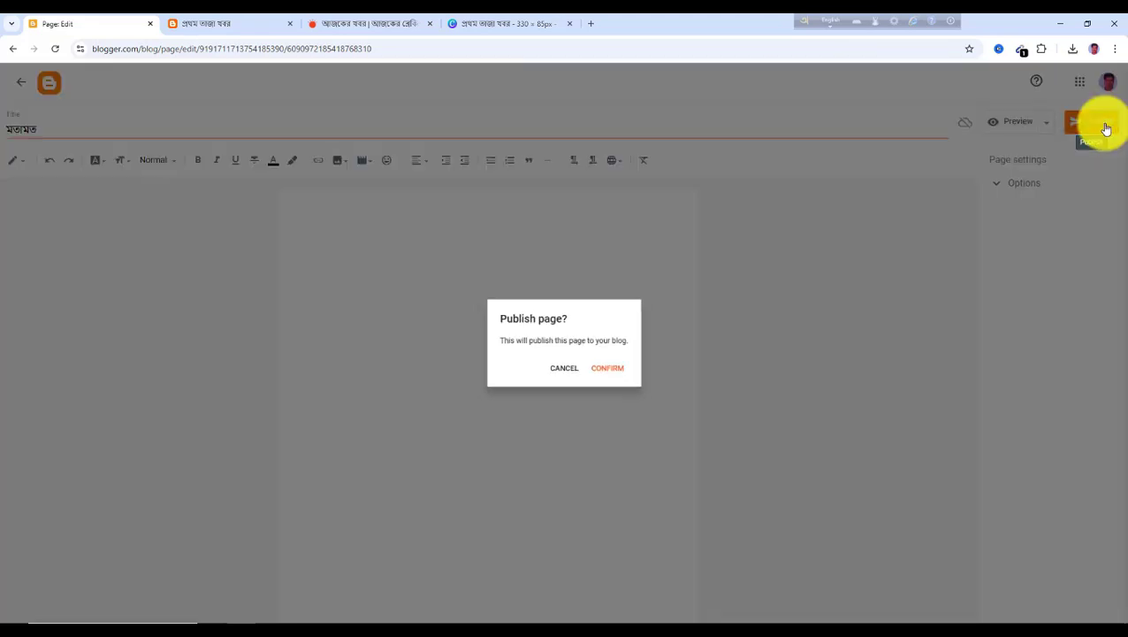
left_click(613, 372)
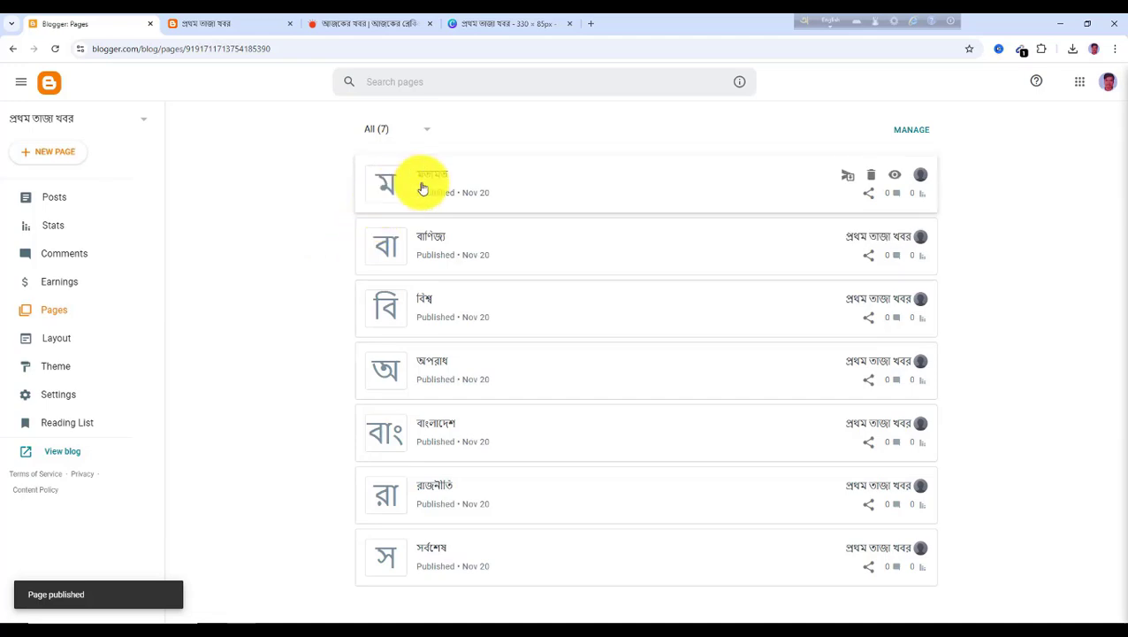
Create and publish a new page titled খেলা
left_click(64, 155)
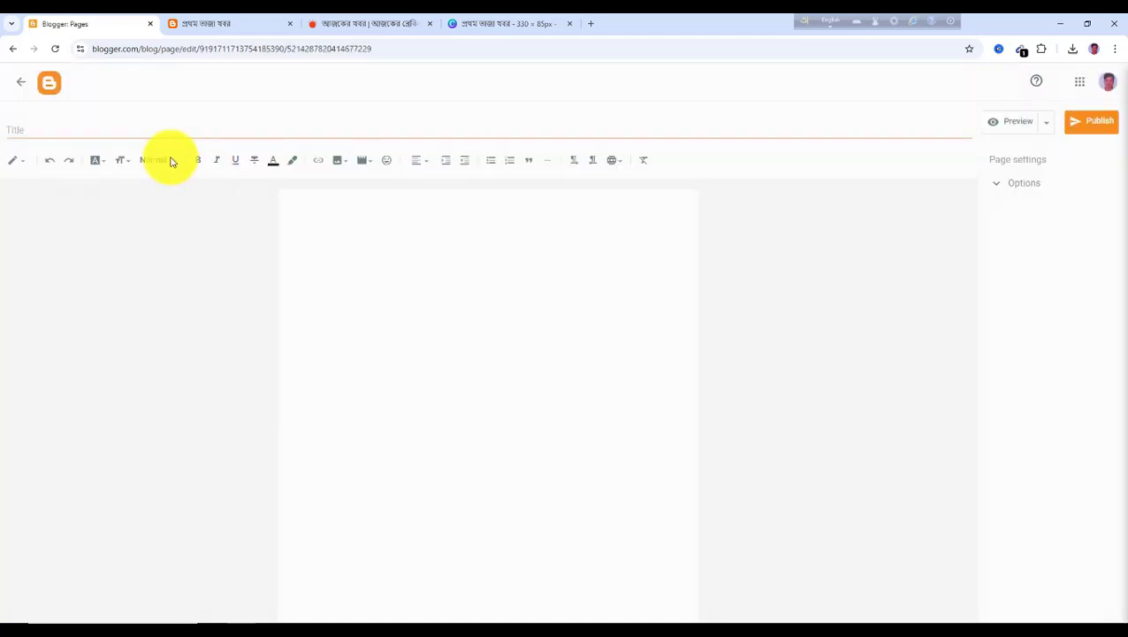
left_click(64, 134)
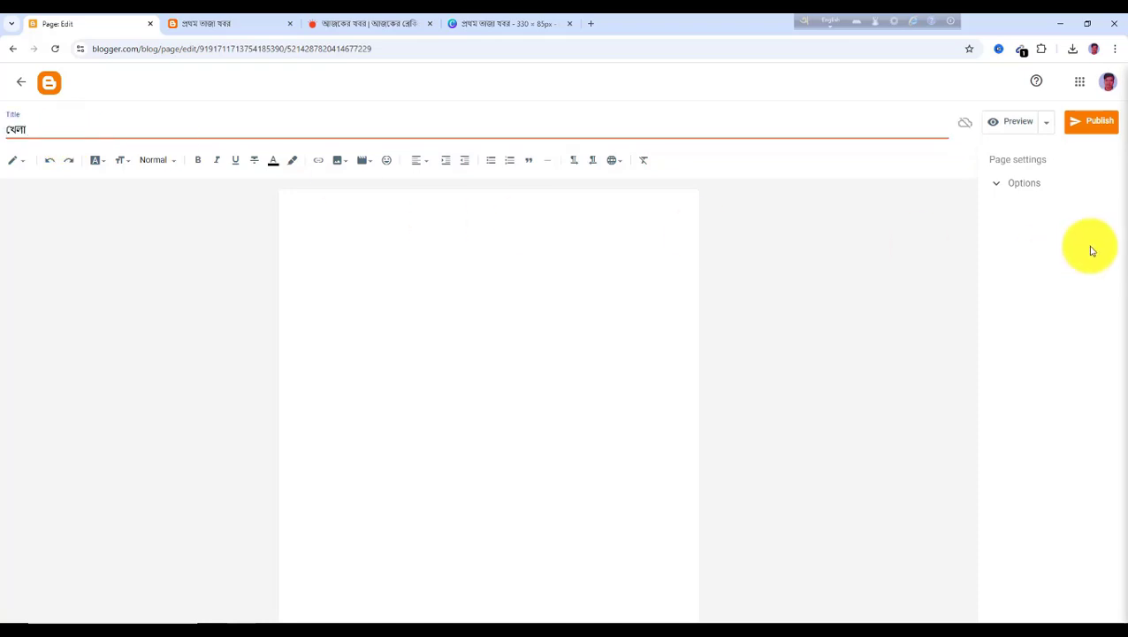
left_click(1099, 121)
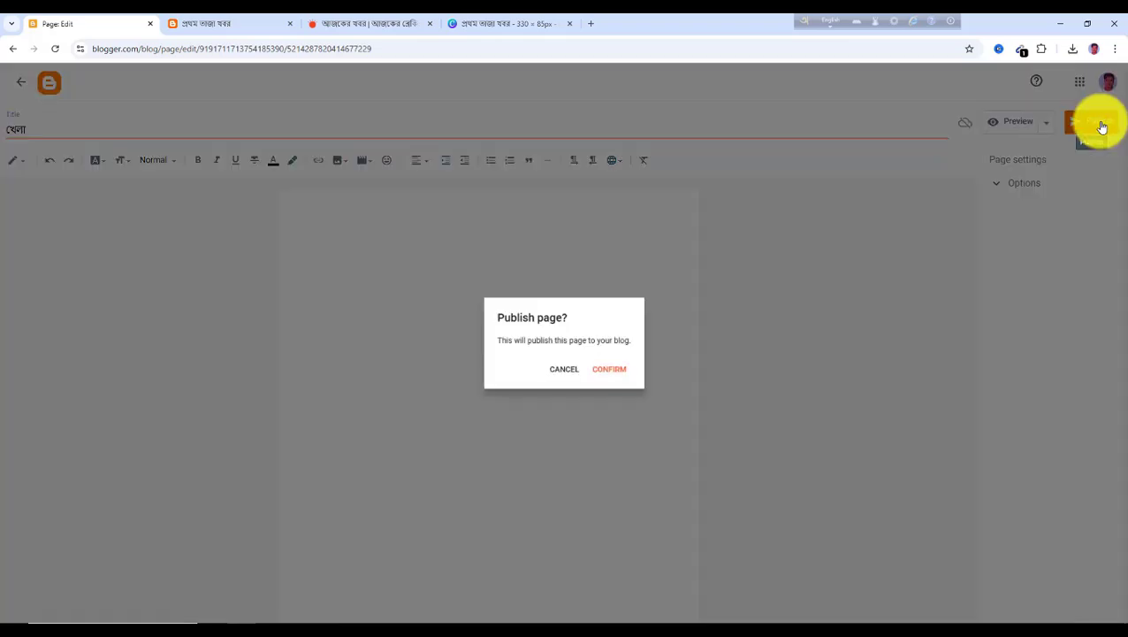
left_click(614, 375)
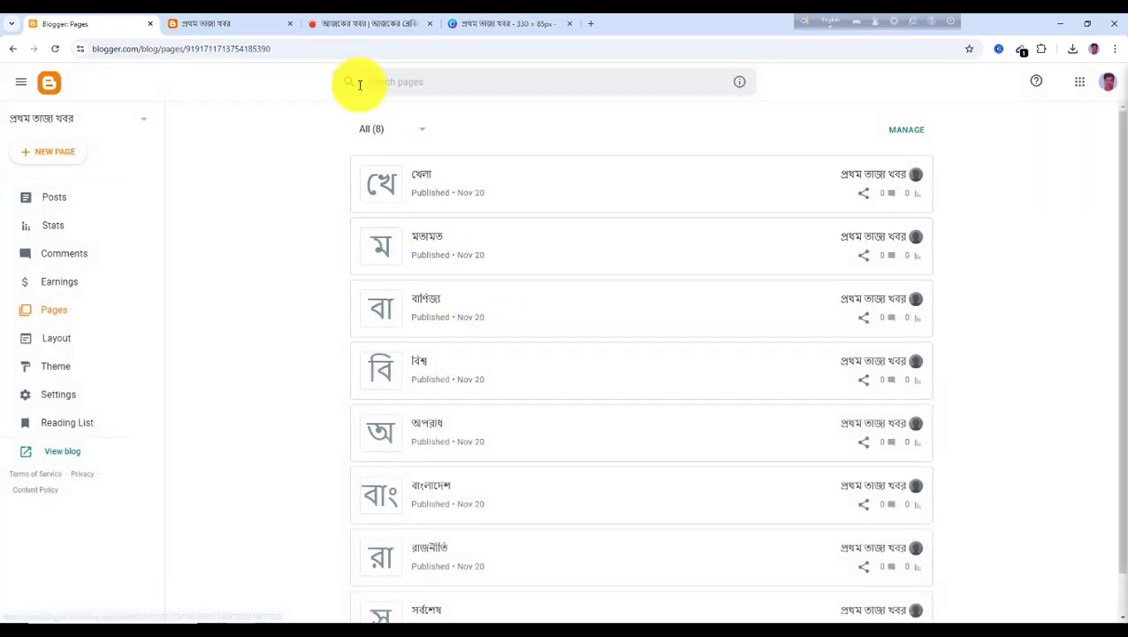
Review the remaining category names in the Prothom Alo site menu
left_click(354, 24)
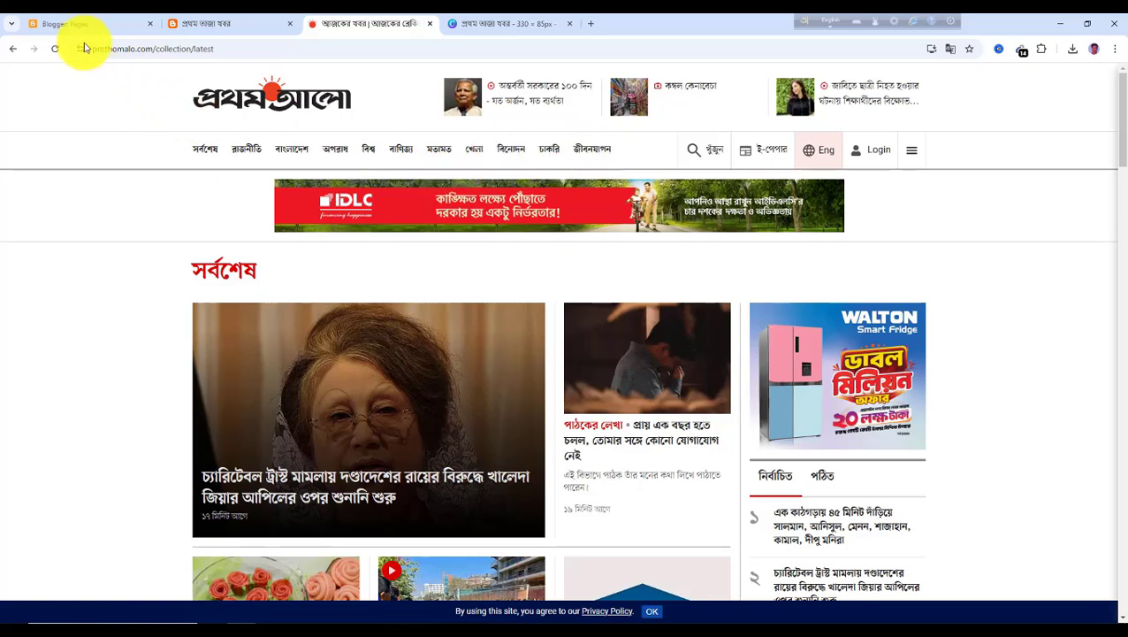
left_click(71, 24)
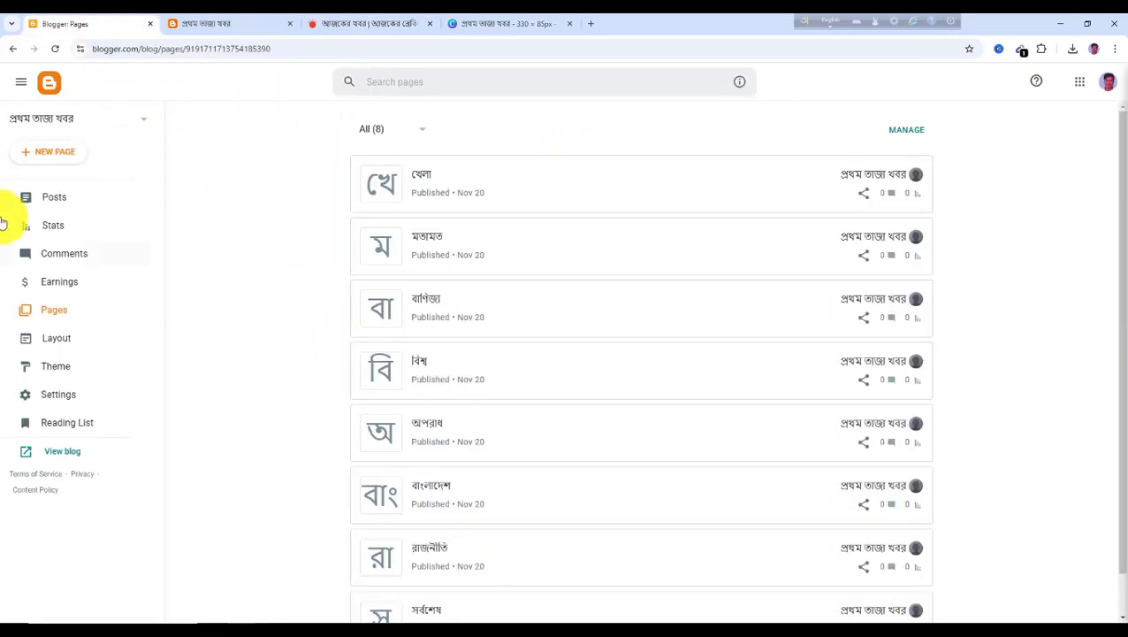
Create a new page titled বিনোদন and publish it
left_click(58, 153)
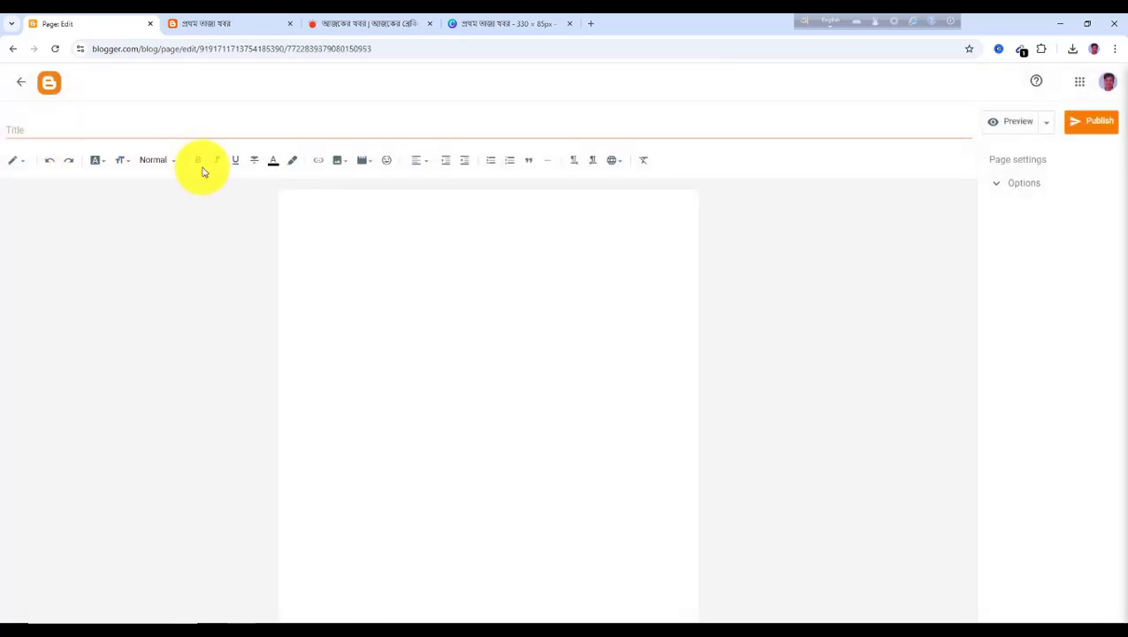
left_click(90, 129)
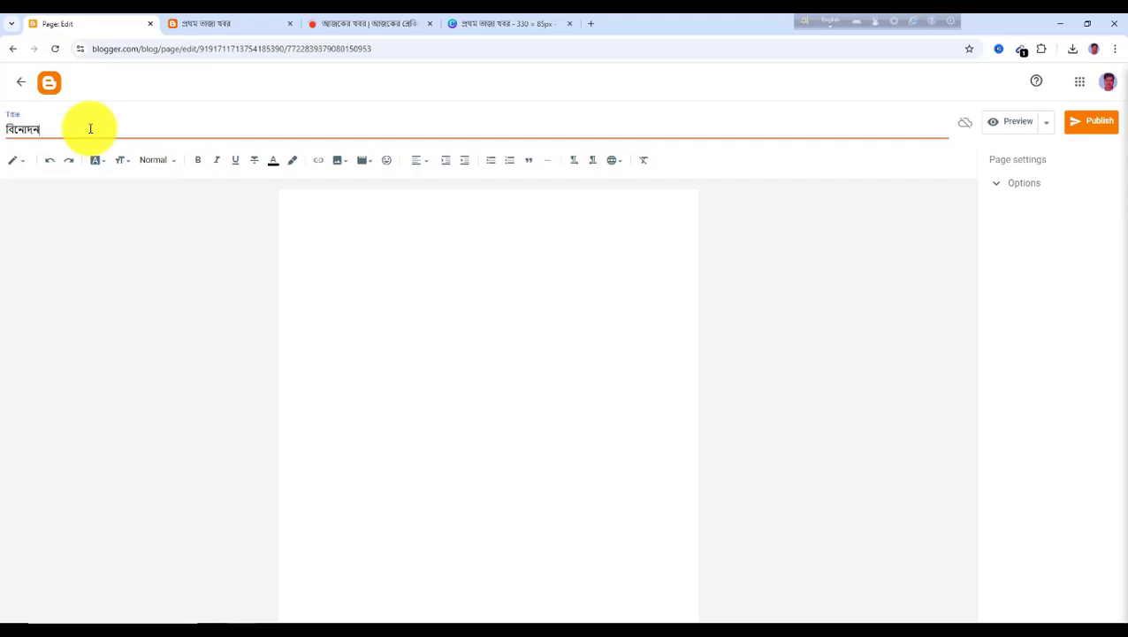
left_click(1092, 125)
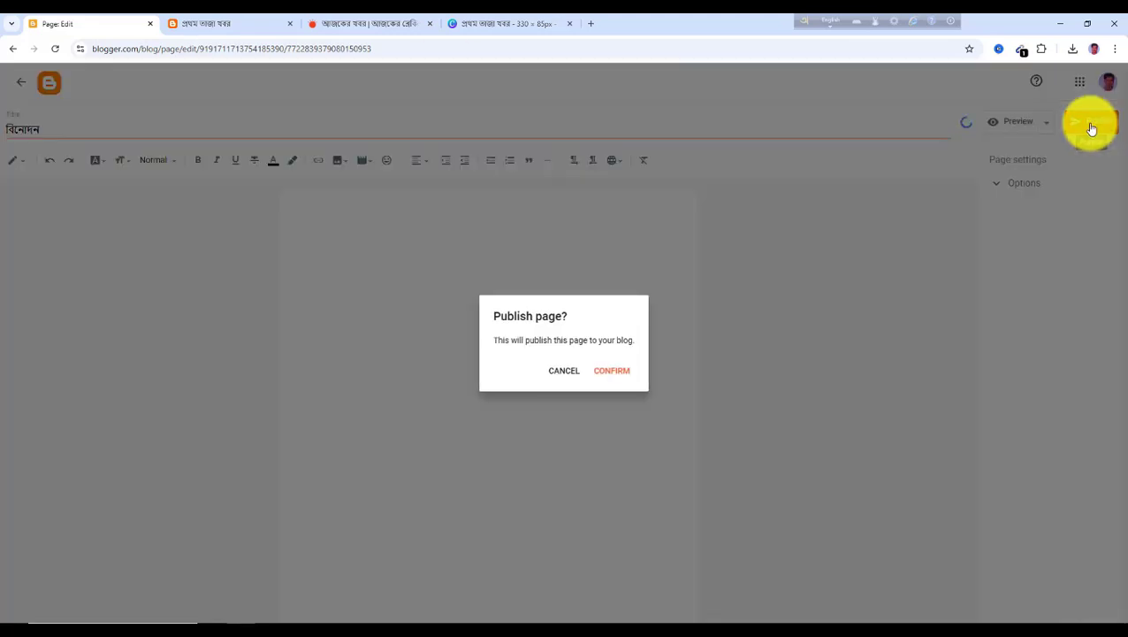
left_click(613, 370)
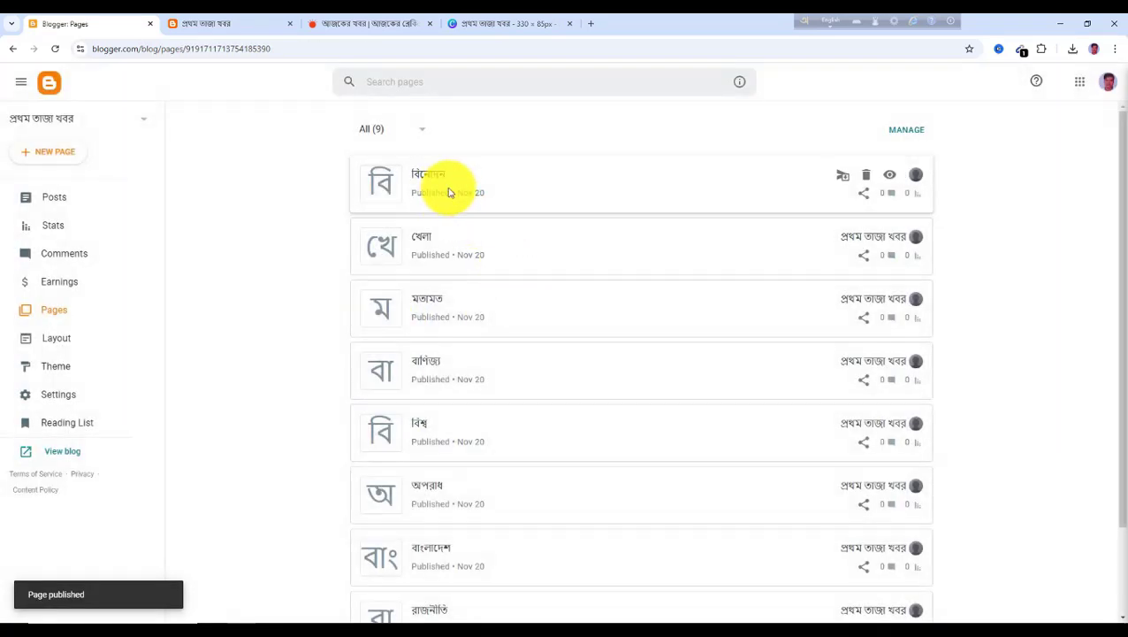
Create a new page titled চাকরী, checking the name on Prothom Alo, and publish it
left_click(58, 160)
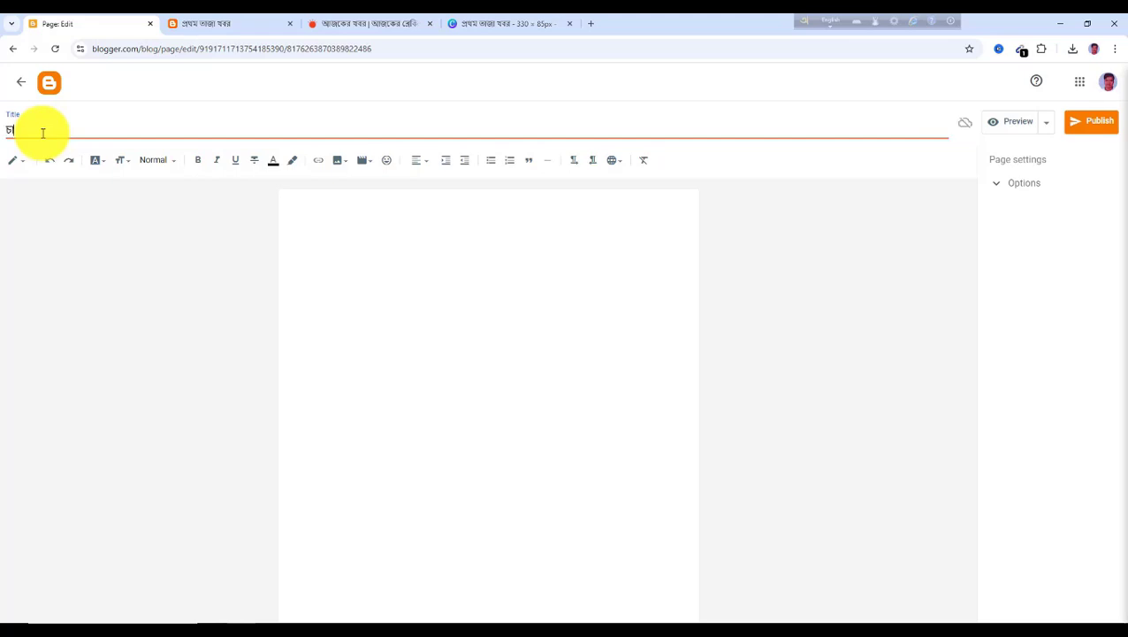
left_click(347, 25)
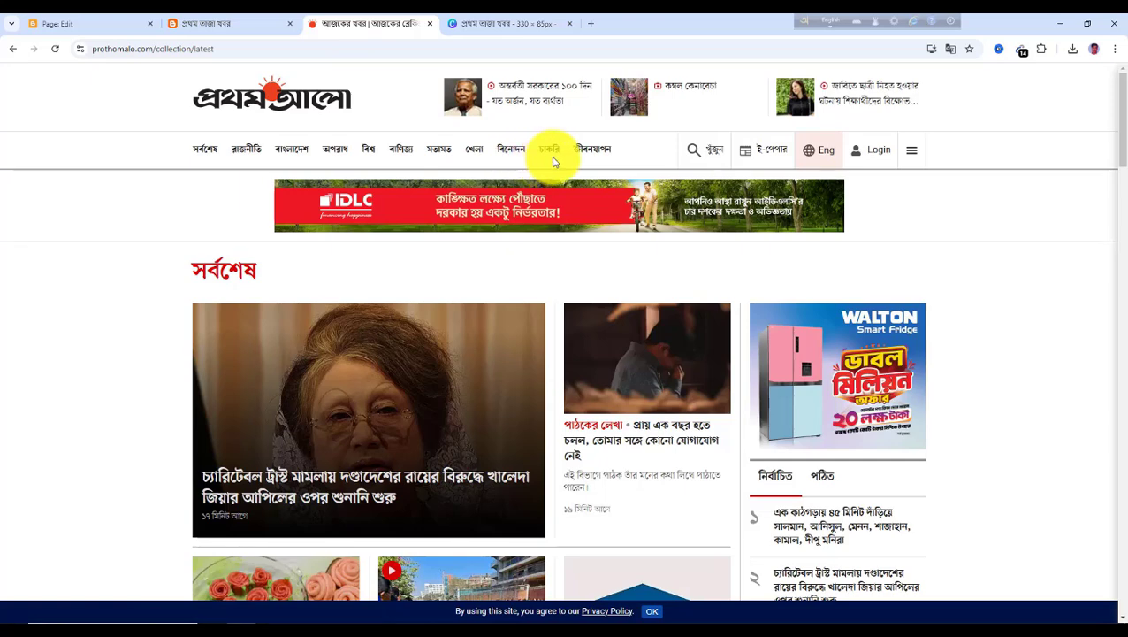
left_click(79, 24)
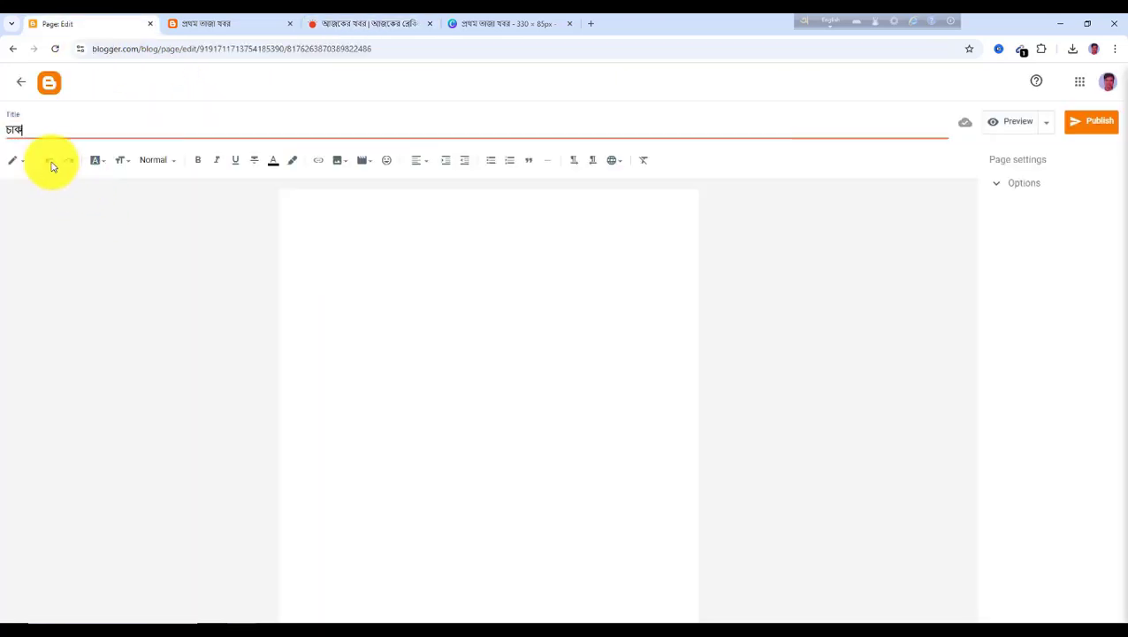
left_click(1101, 129)
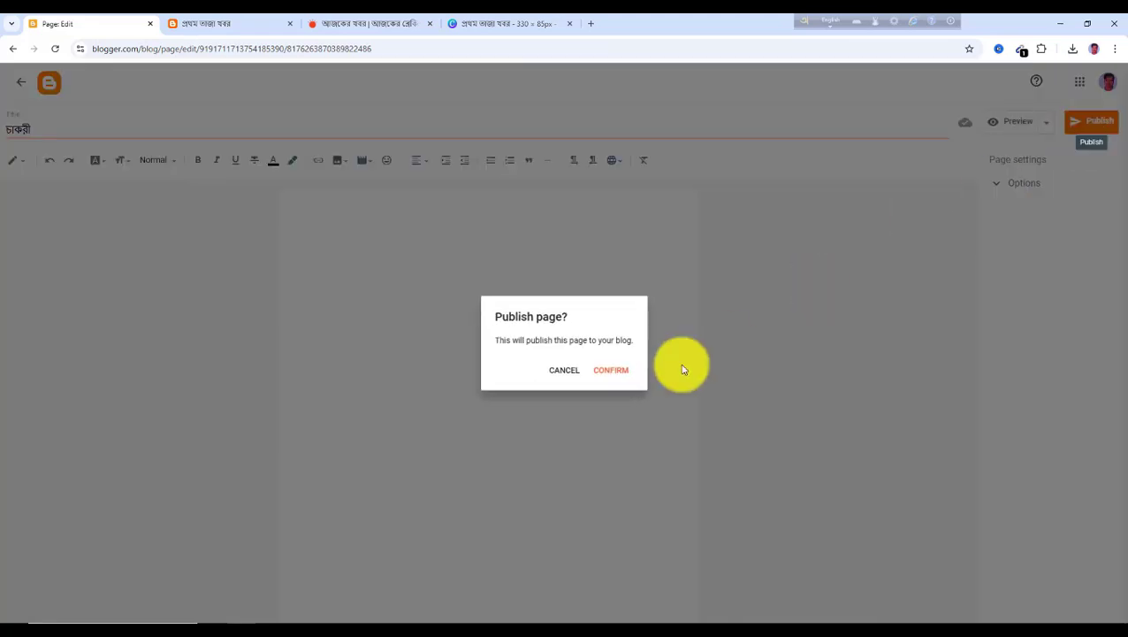
left_click(618, 378)
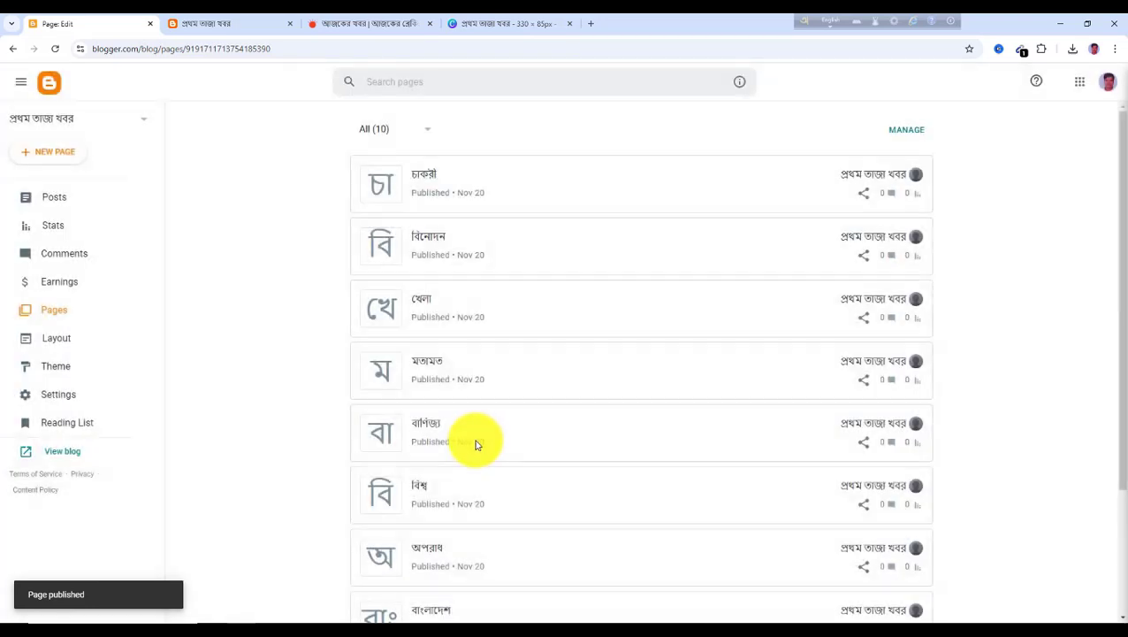
Create and publish a new page titled জীবন যাপন, and recheck the Prothom Alo menu for remaining categories
left_click(57, 156)
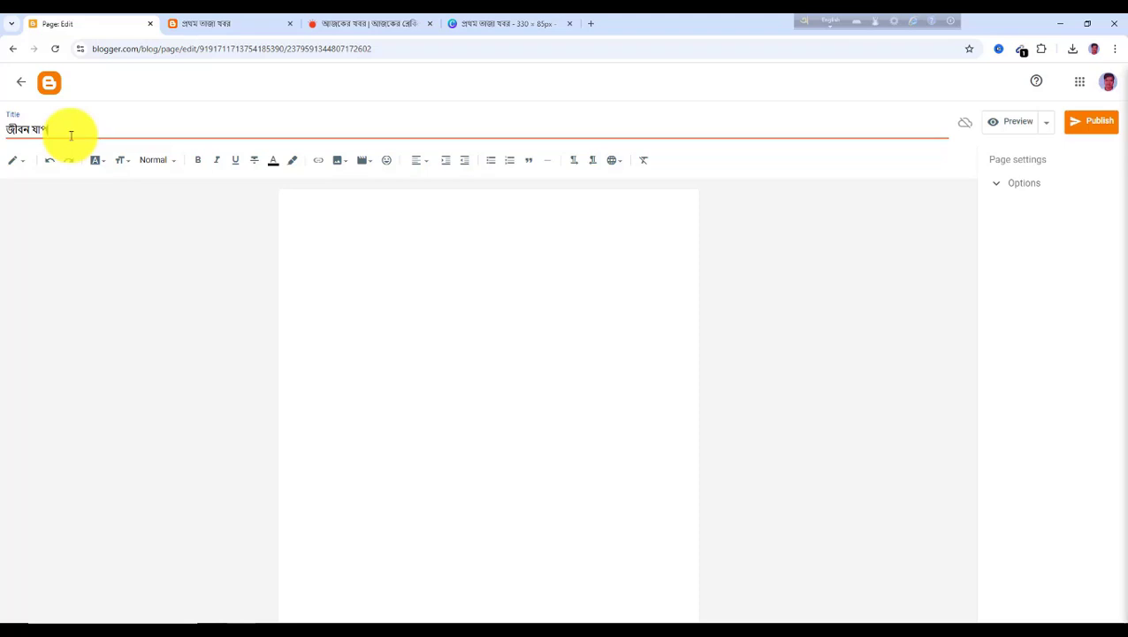
left_click(1101, 121)
left_click(622, 372)
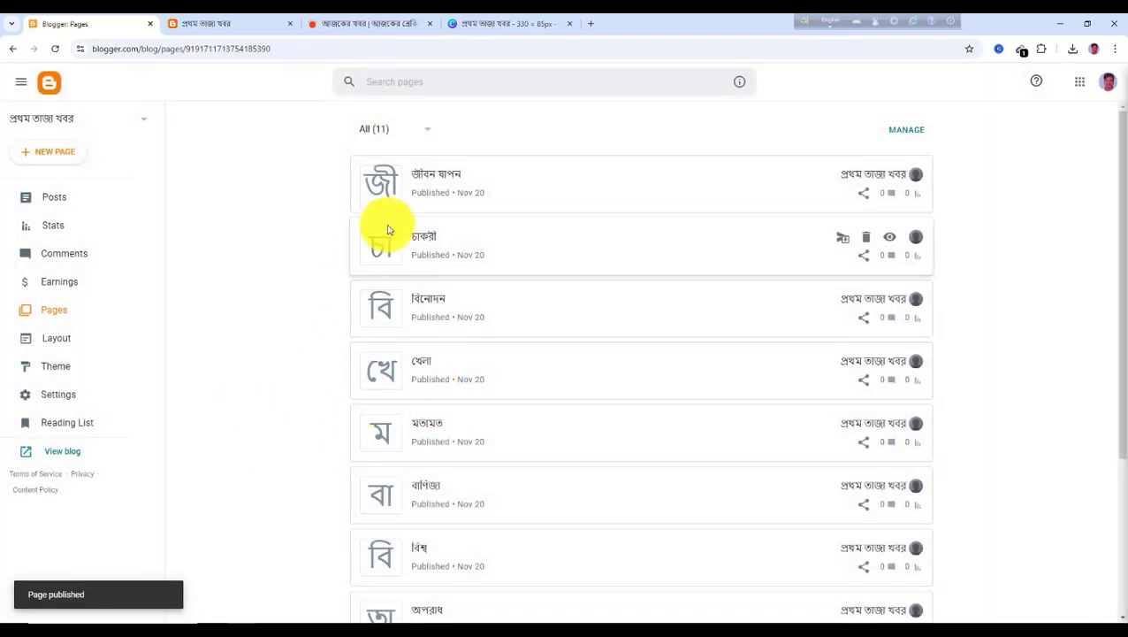
left_click(372, 27)
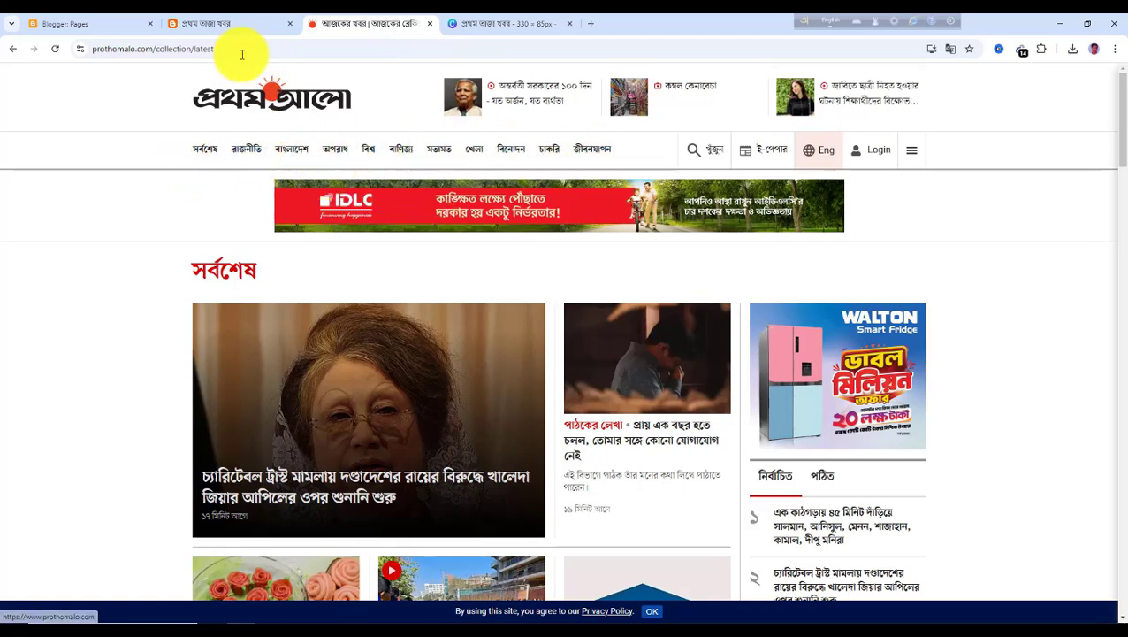
left_click(103, 32)
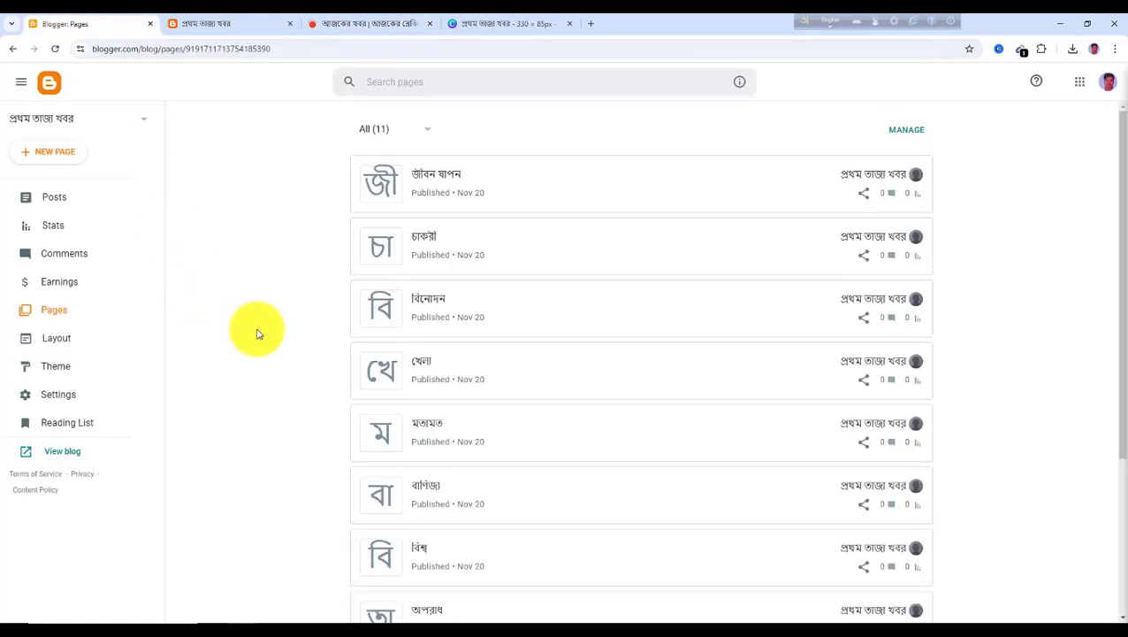
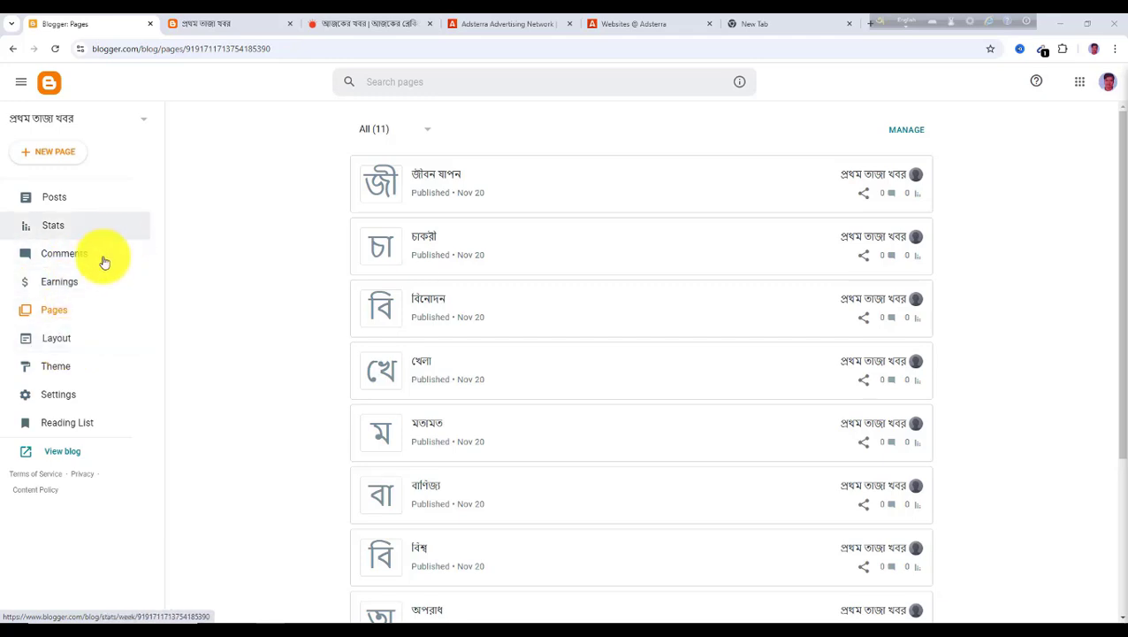
Compare the Prothom Alo category menu with the blog's current navigation menu
left_click(360, 25)
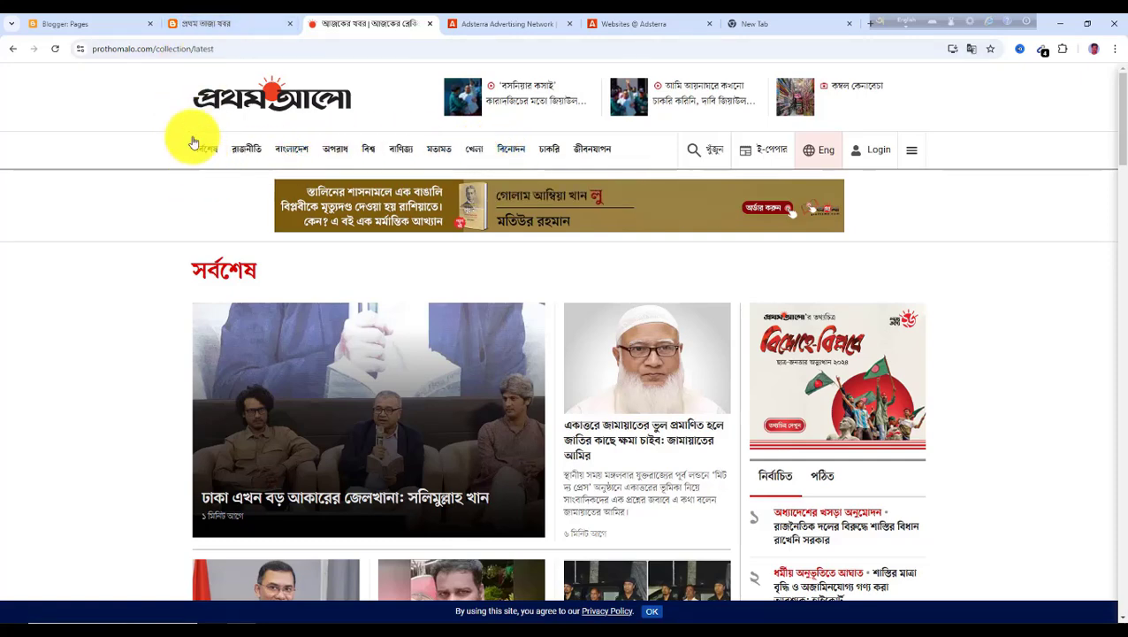
left_click(227, 31)
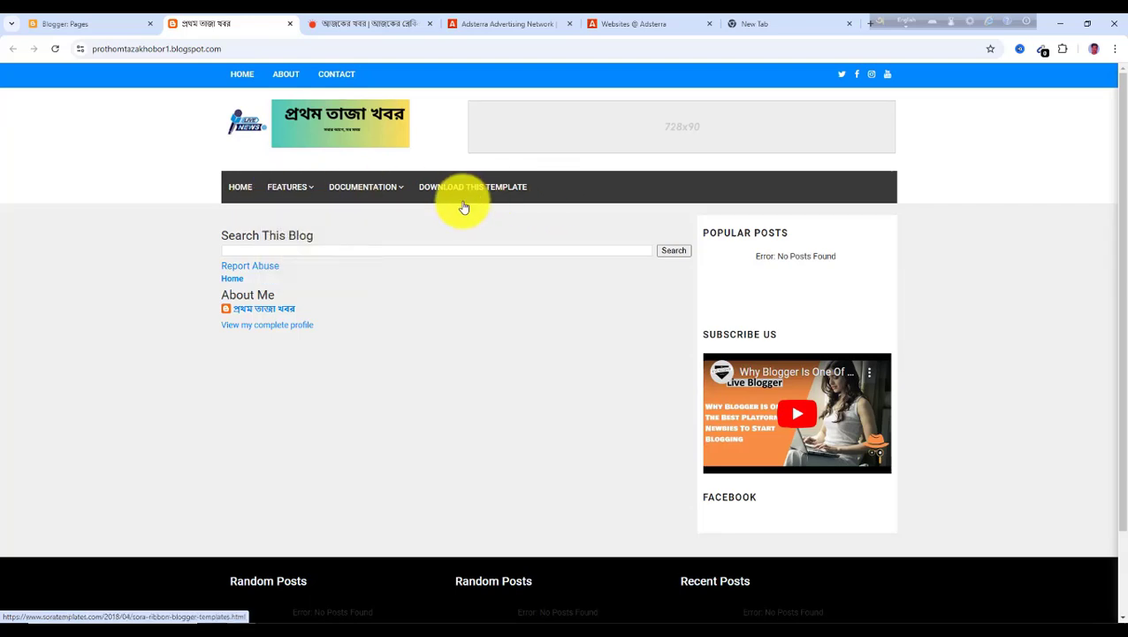
left_click(362, 28)
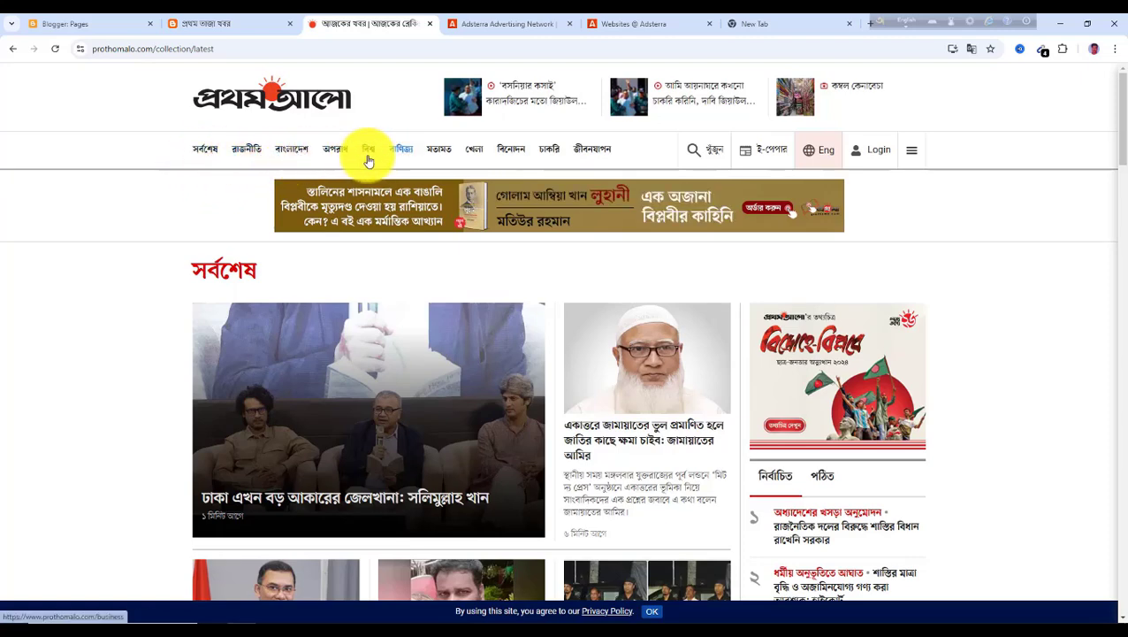
left_click(78, 27)
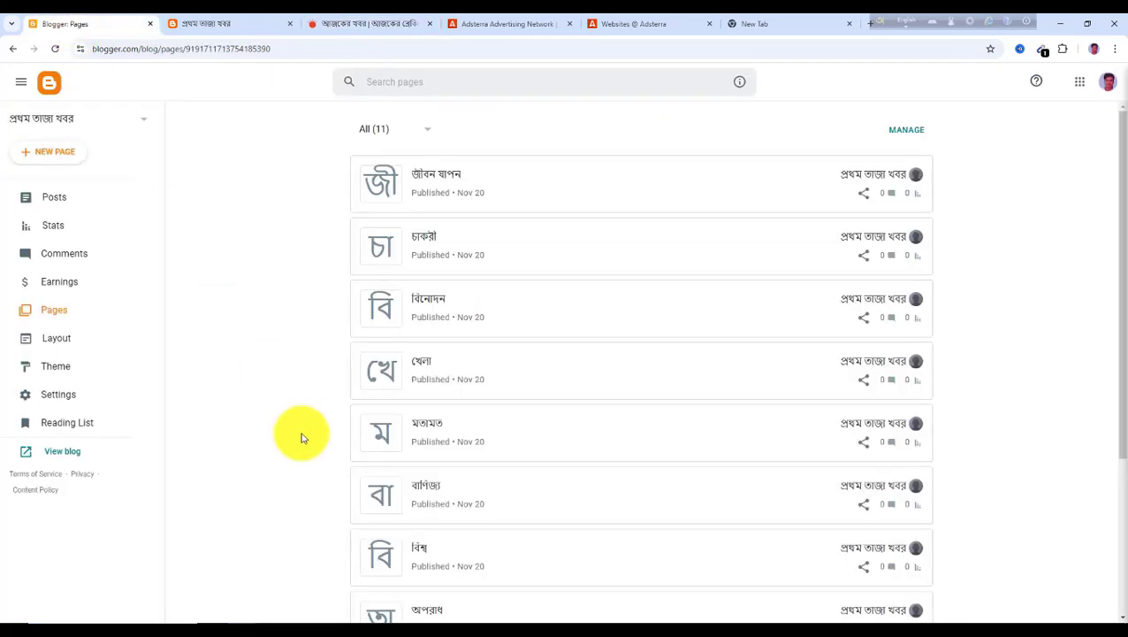
Open the Main Menu link list in Layout and delete the DropDown 1, DropDown 2 and DropDown 3 items
left_click(59, 341)
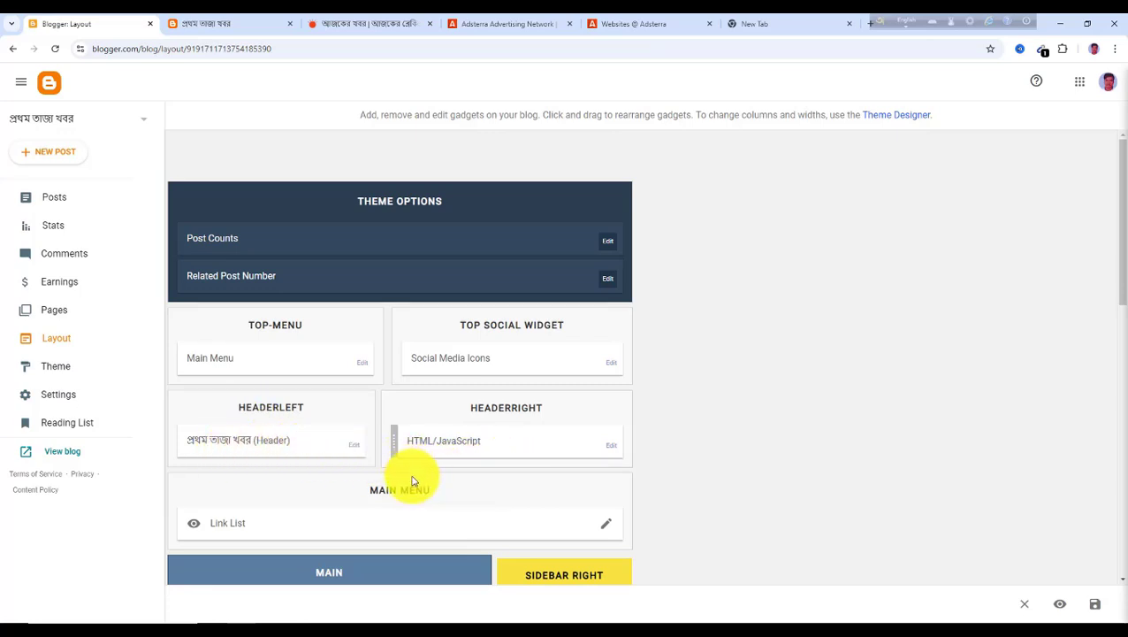
scroll(418, 492, "down", 1)
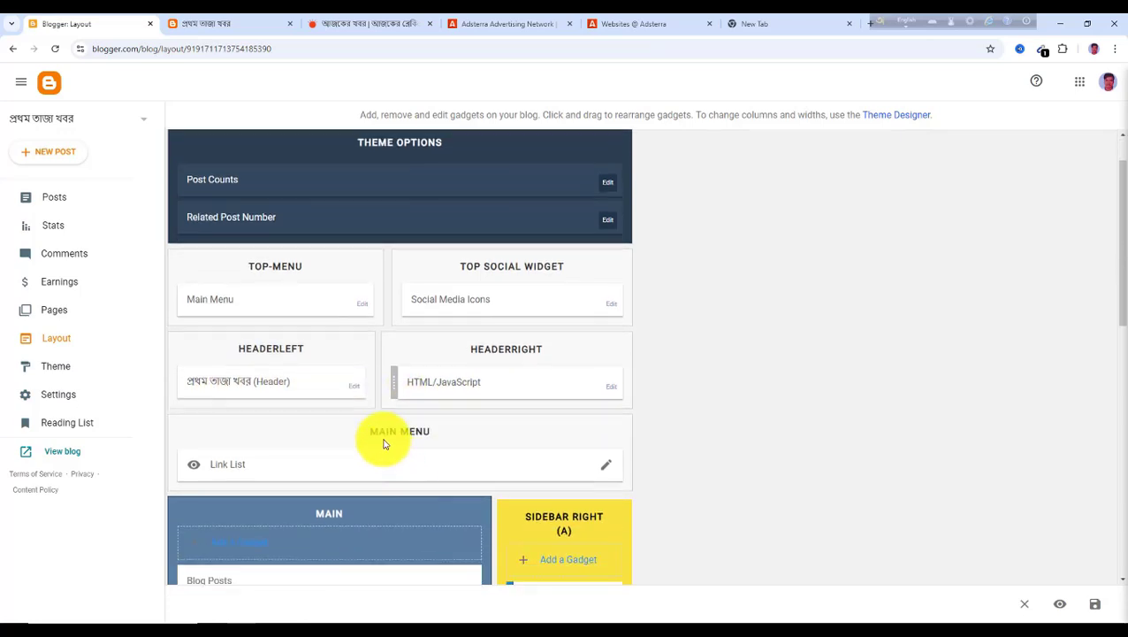
left_click(607, 475)
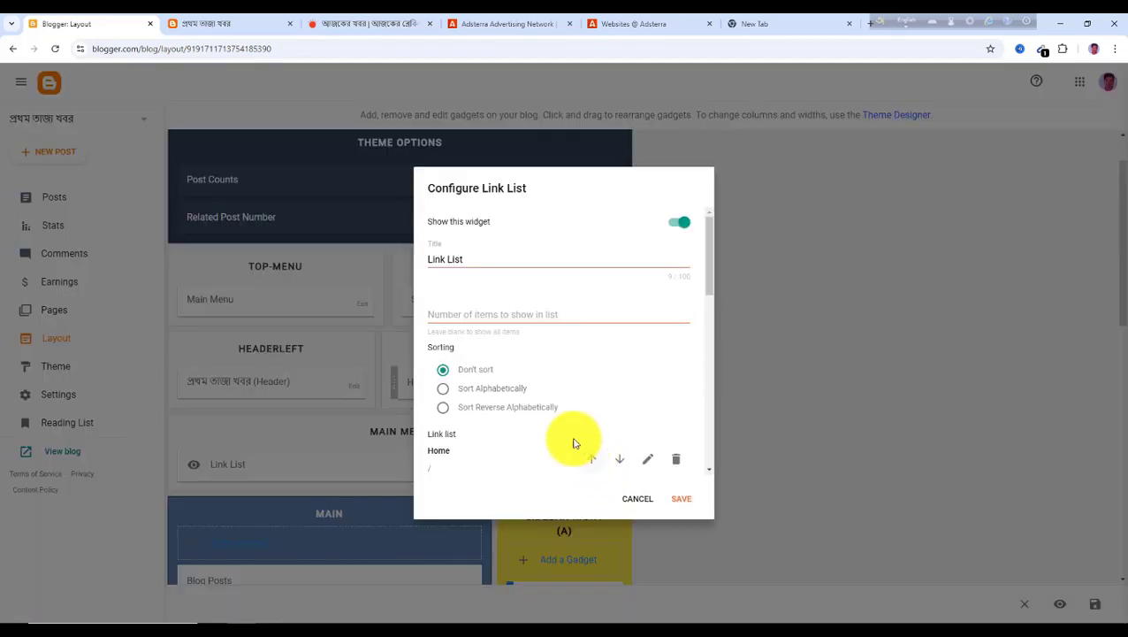
scroll(553, 367, "down", 2)
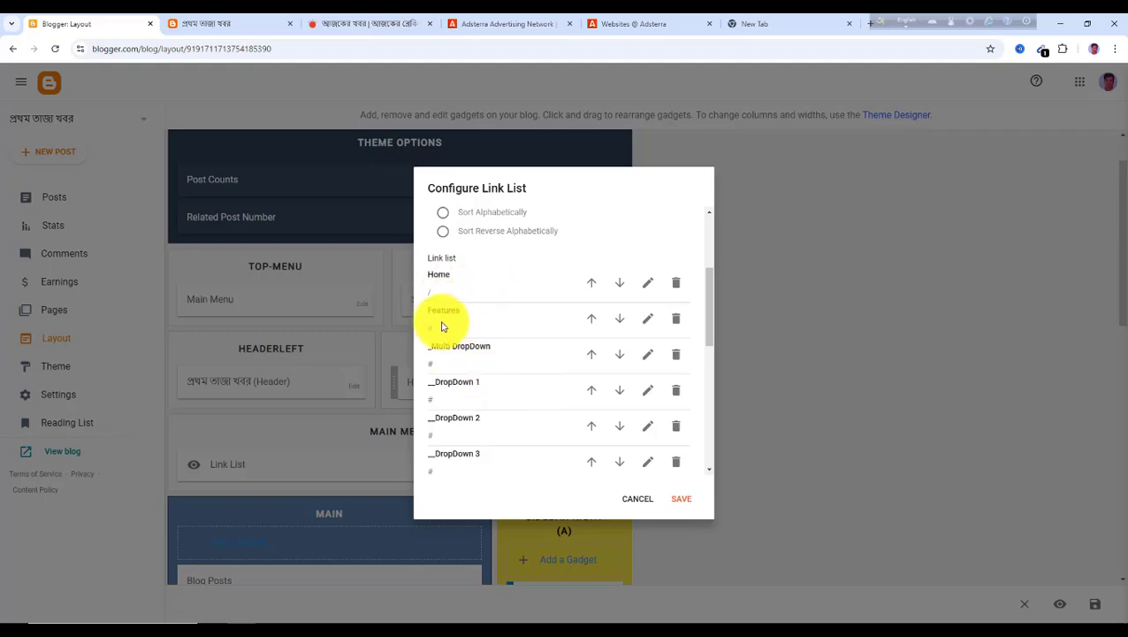
scroll(456, 345, "down", 2)
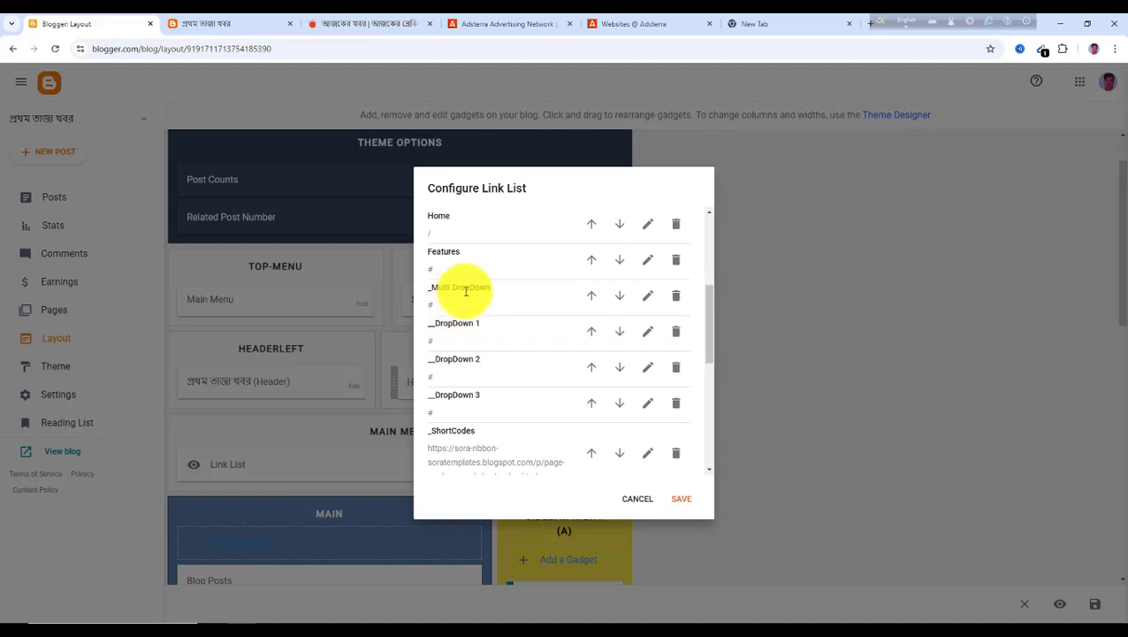
scroll(497, 364, "up", 2)
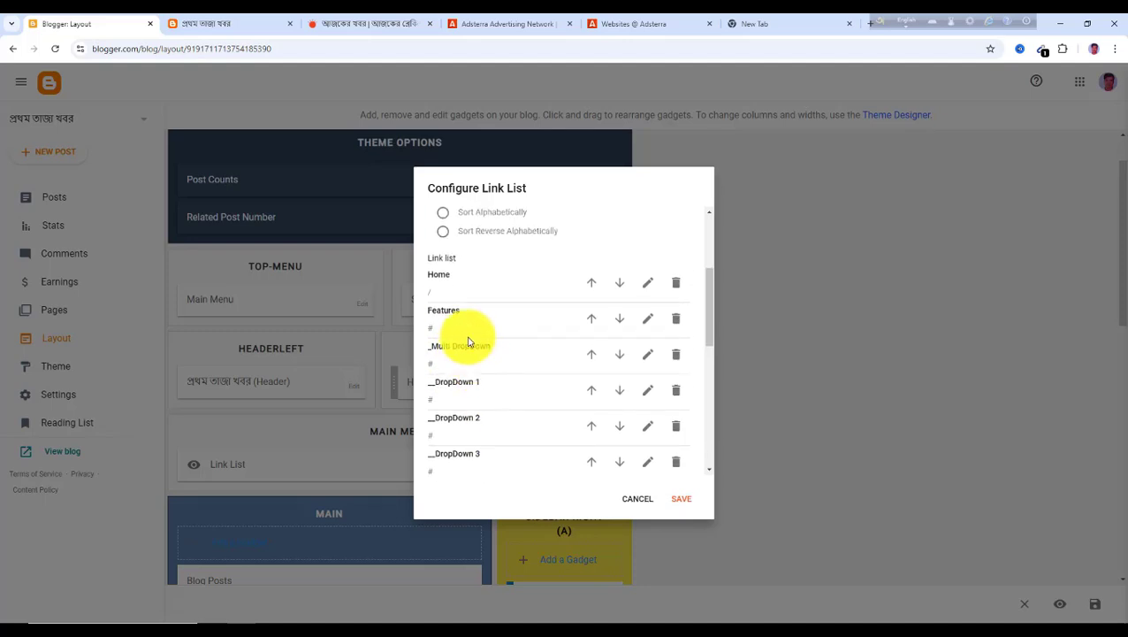
scroll(512, 371, "down", 2)
scroll(512, 371, "up", 2)
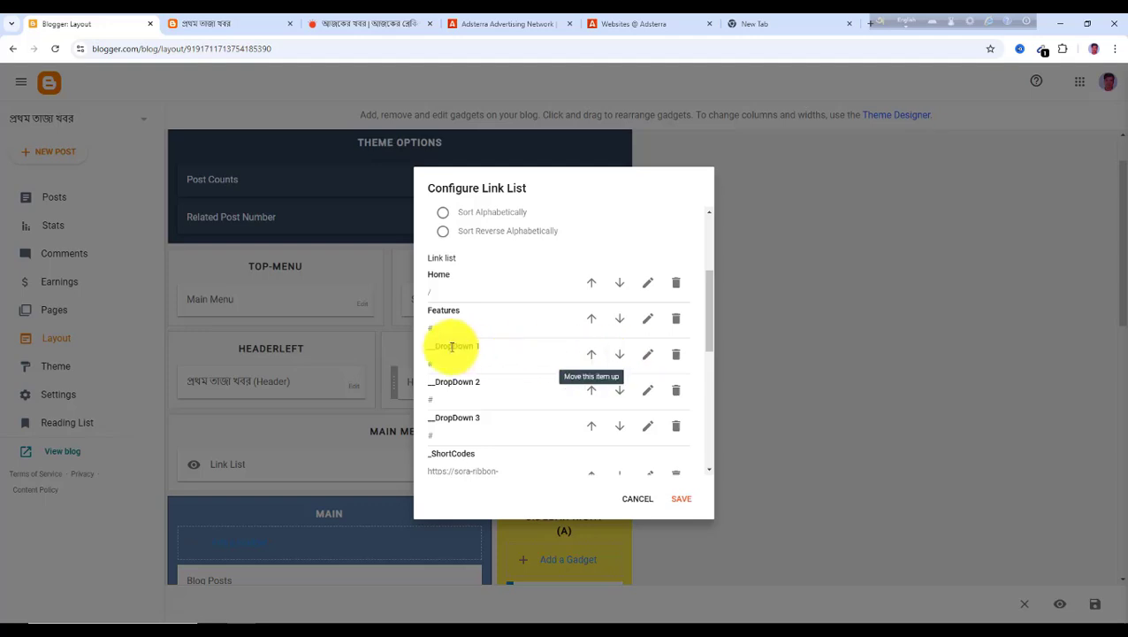
left_click(679, 358)
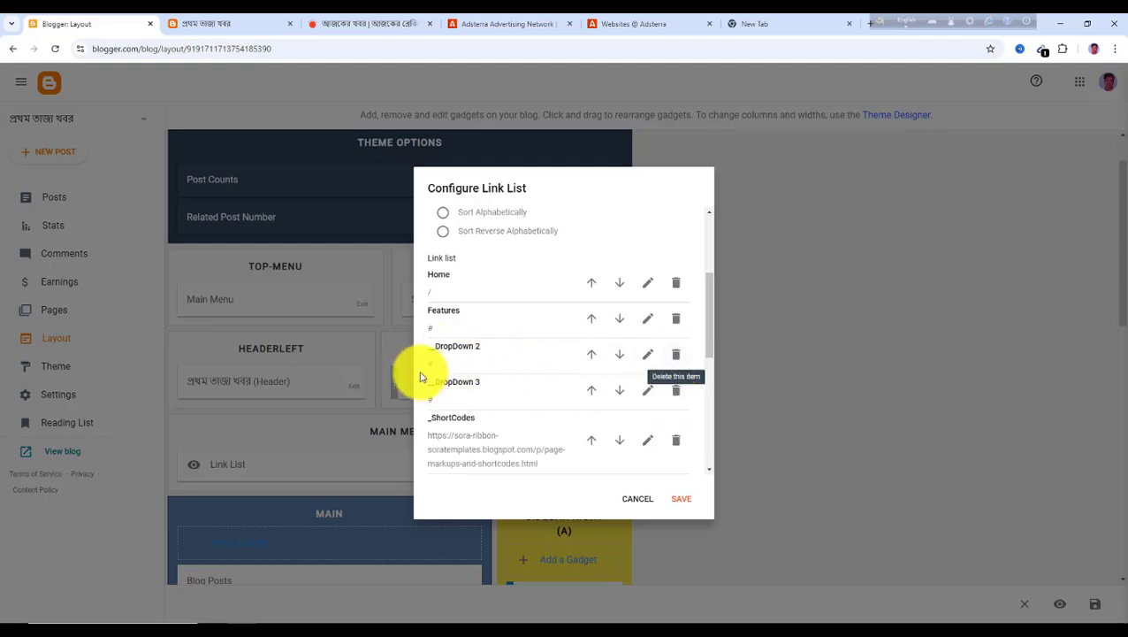
left_click(677, 358)
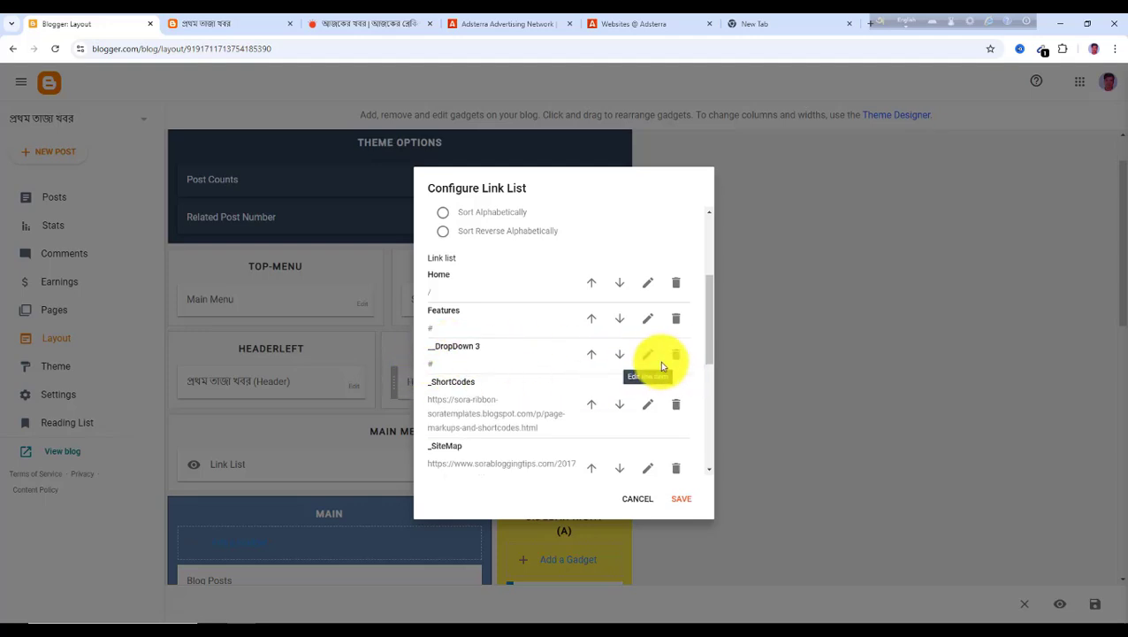
left_click(678, 359)
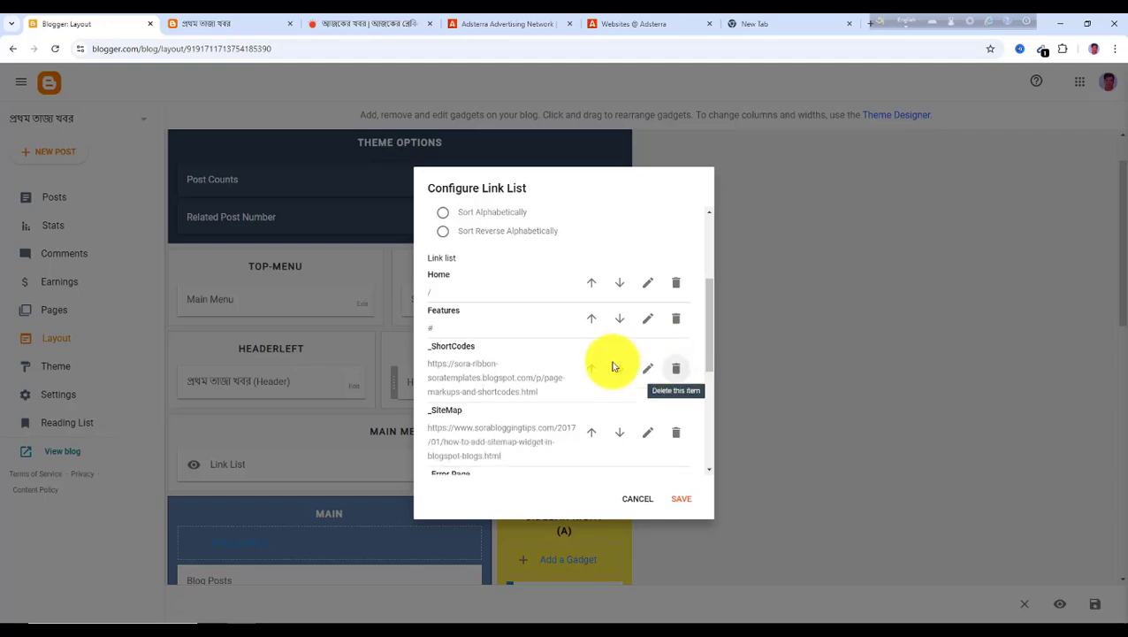
Delete the ShortCodes, SiteMap, Error Page, Web Documentation and Video Documentation links from the menu list
left_click(678, 370)
left_click(676, 369)
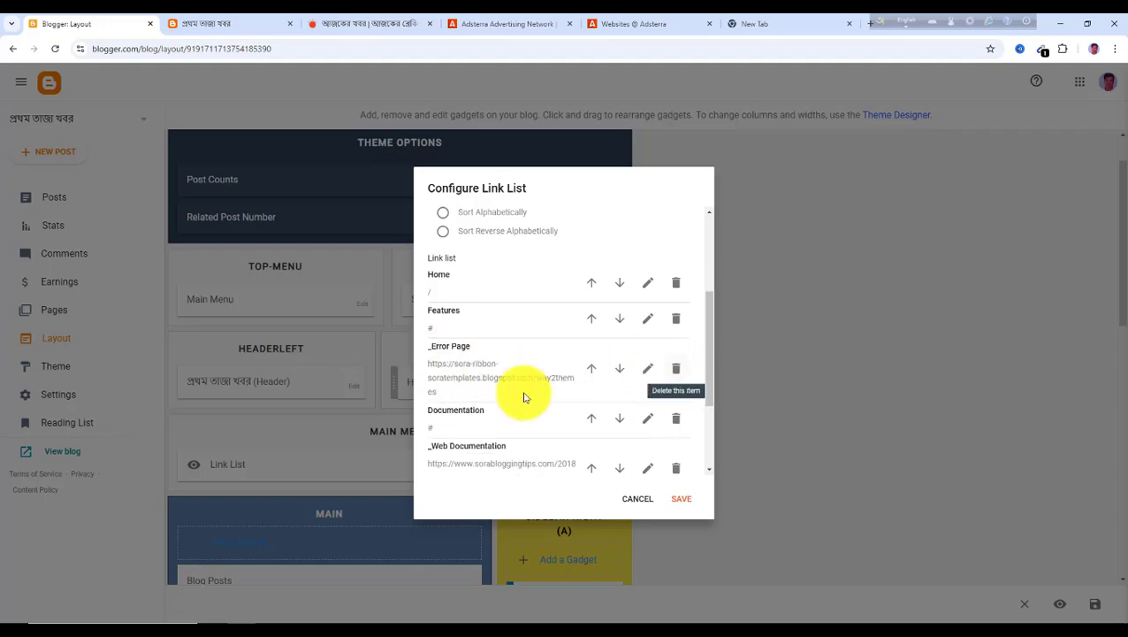
left_click(675, 368)
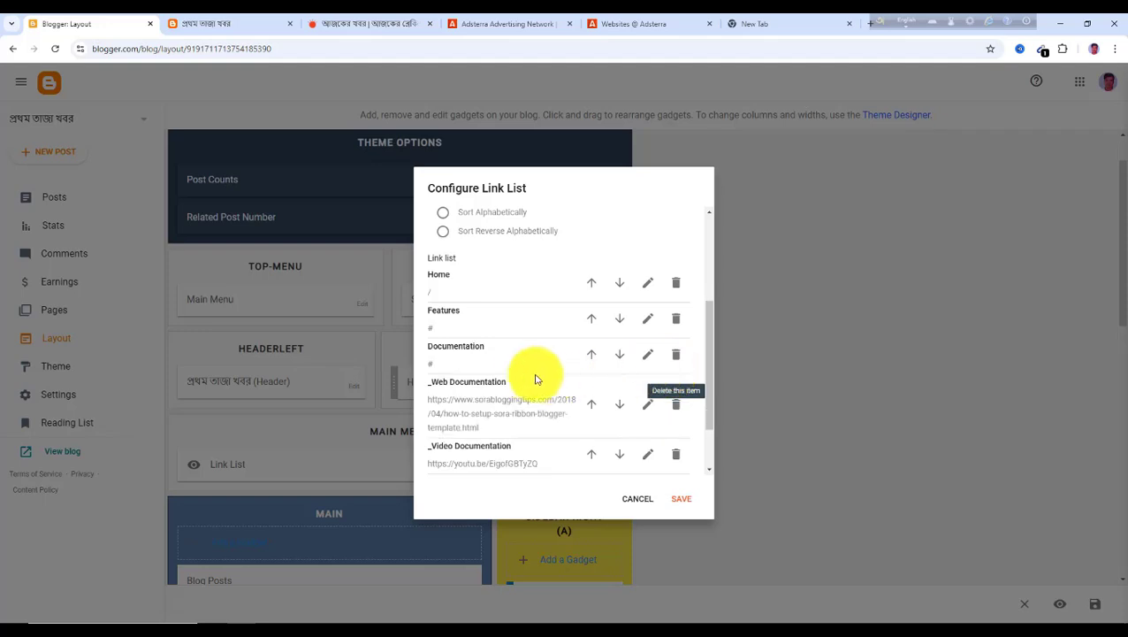
scroll(451, 369, "down", 2)
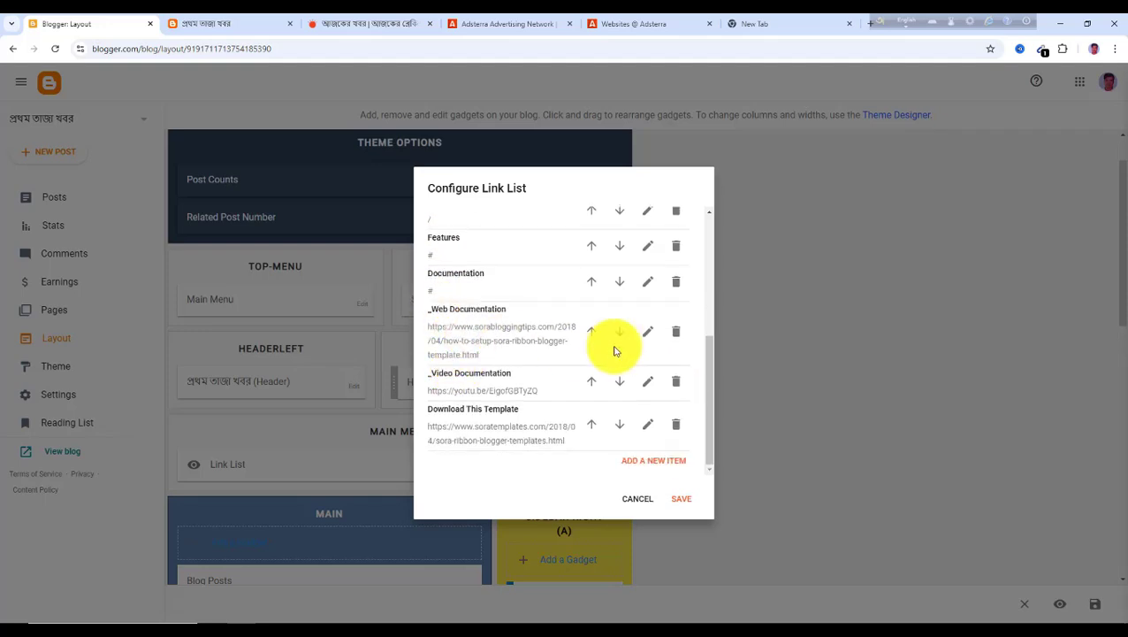
left_click(676, 333)
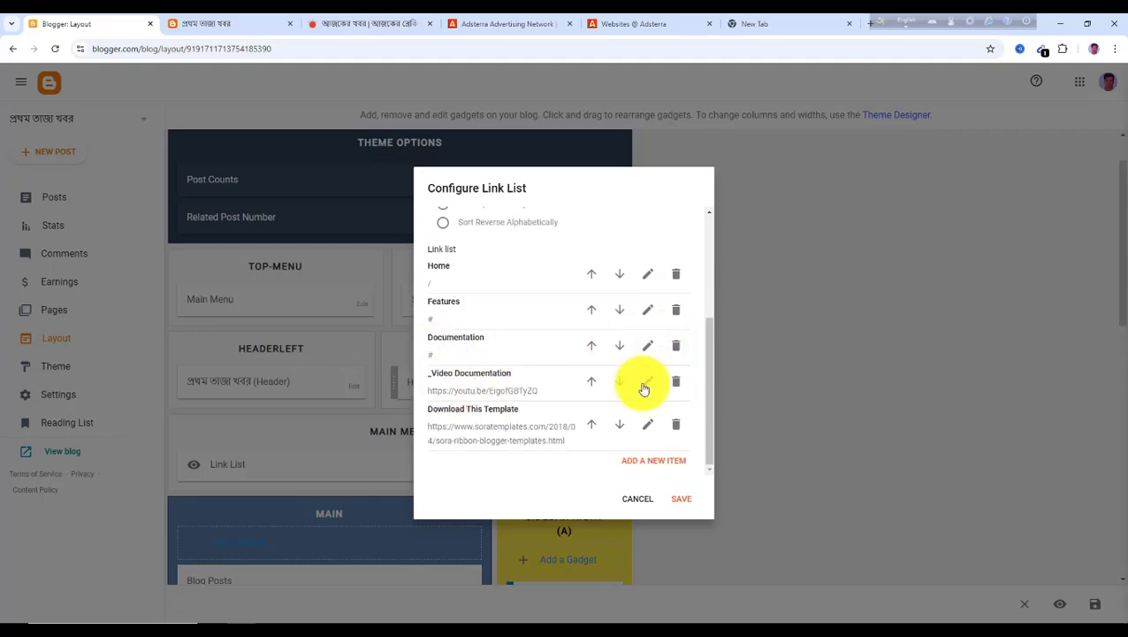
left_click(675, 381)
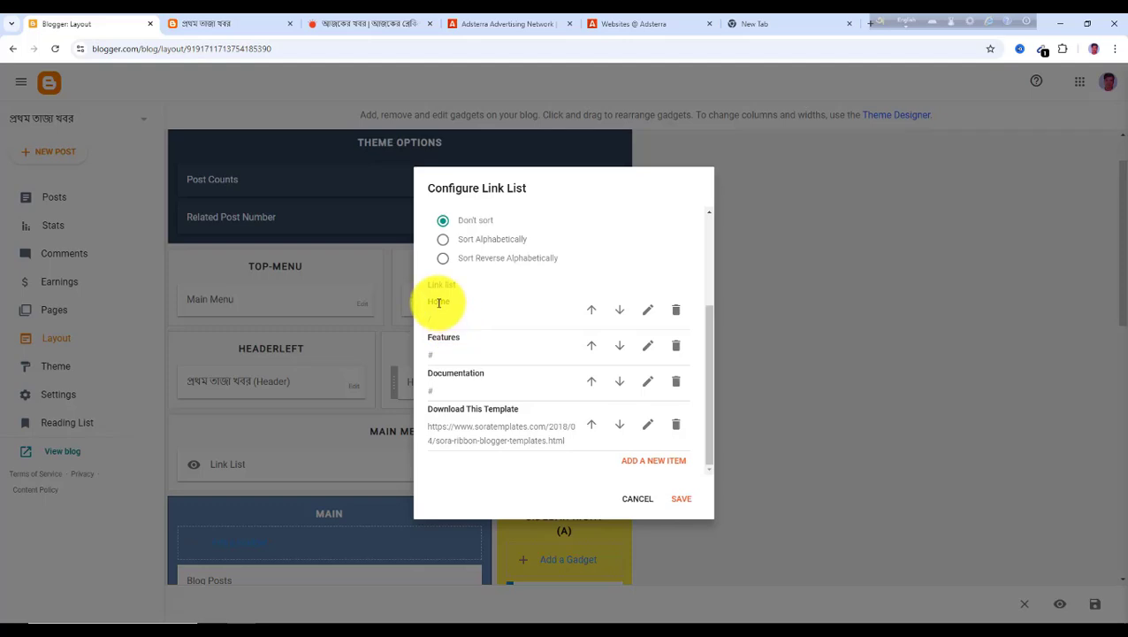
Rename the Home menu link to সর্বশেষ, checking the name on Prothom Alo
left_click(350, 28)
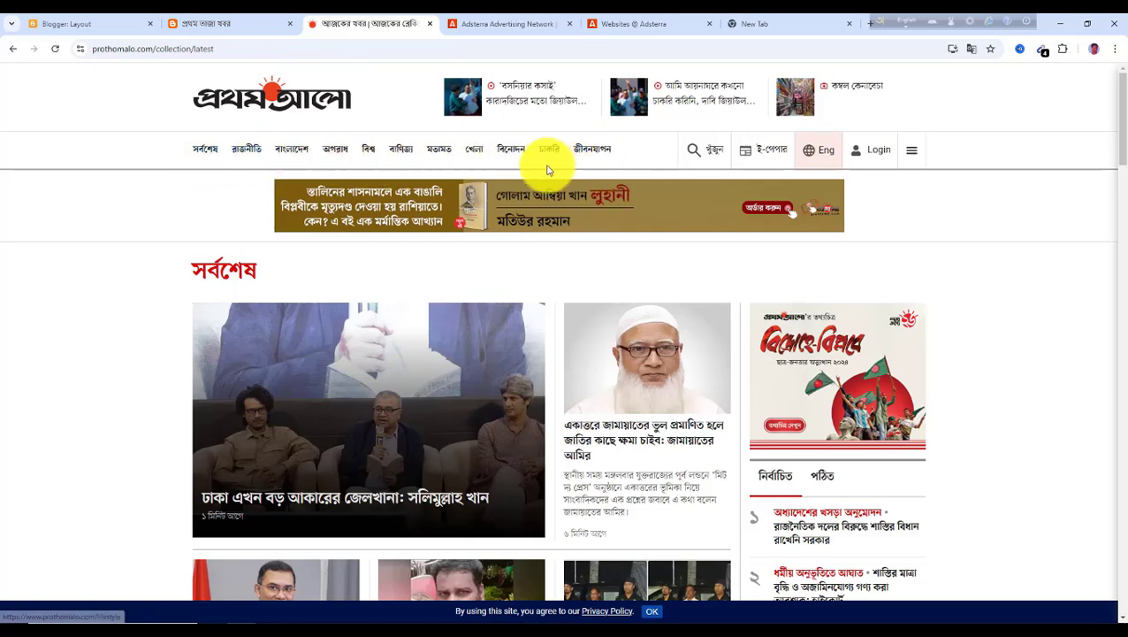
left_click(96, 24)
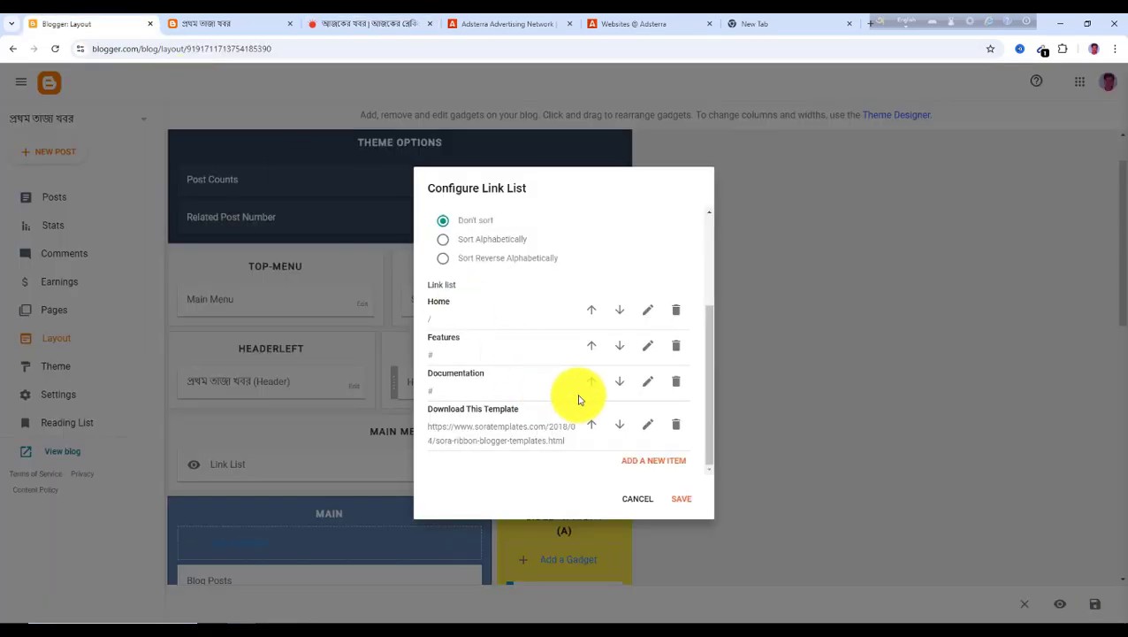
left_click(648, 314)
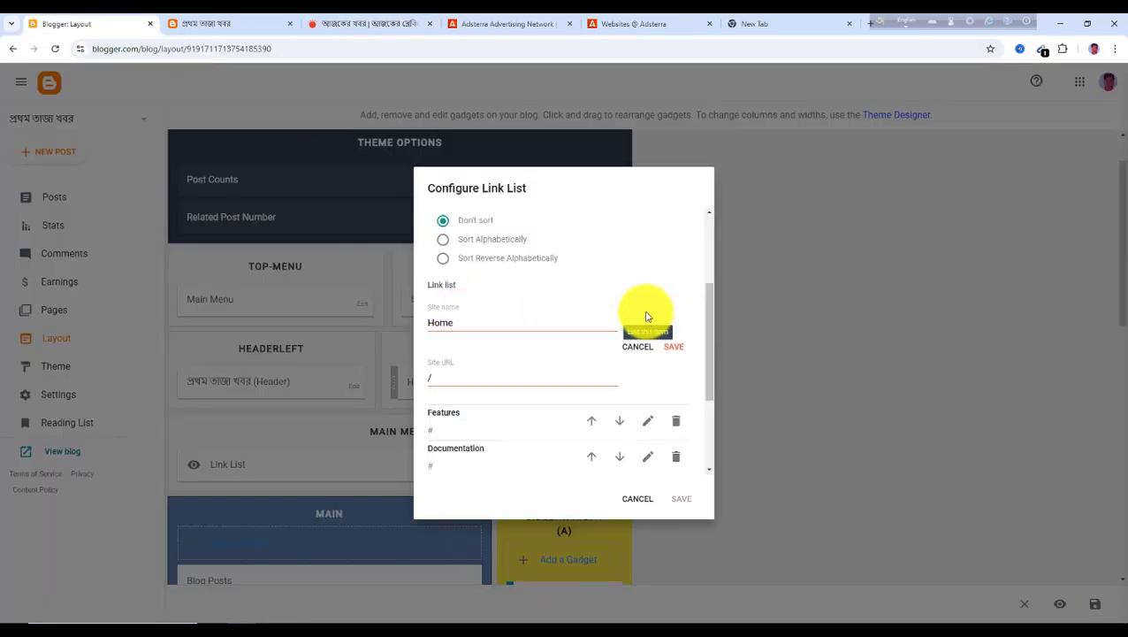
left_click_drag(470, 322, 417, 333)
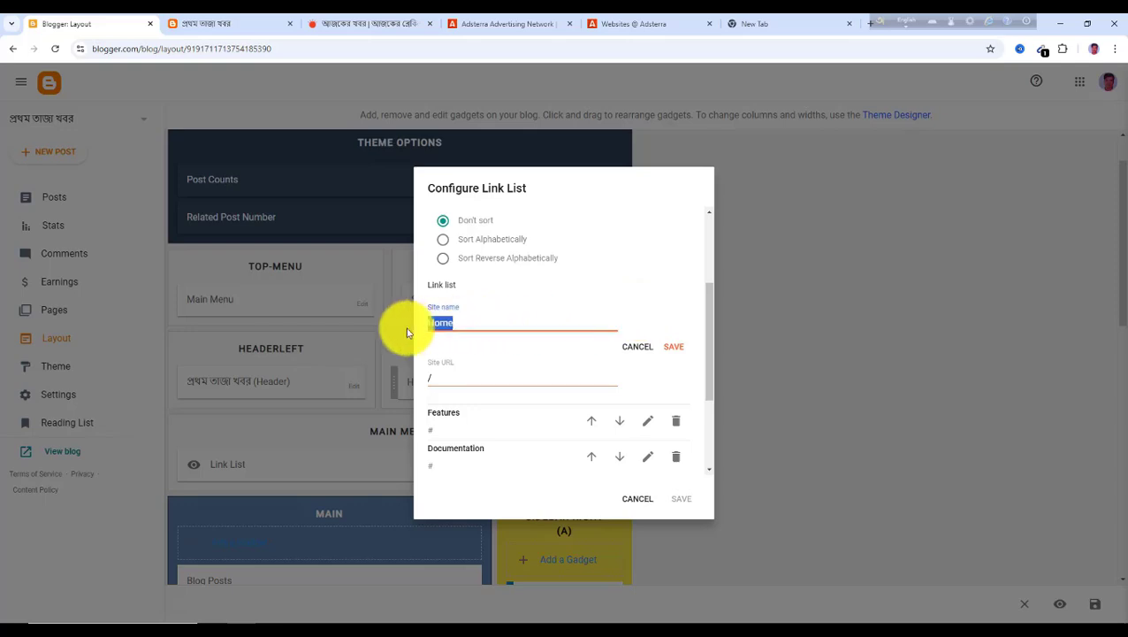
type("প")
type("র্বশেষ")
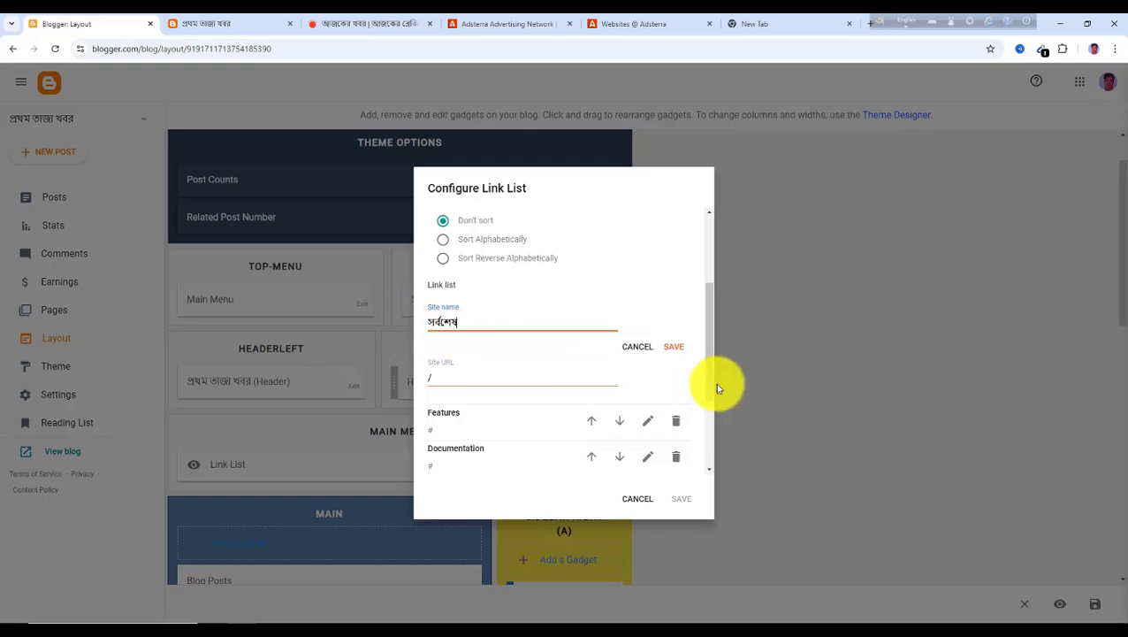
left_click(676, 351)
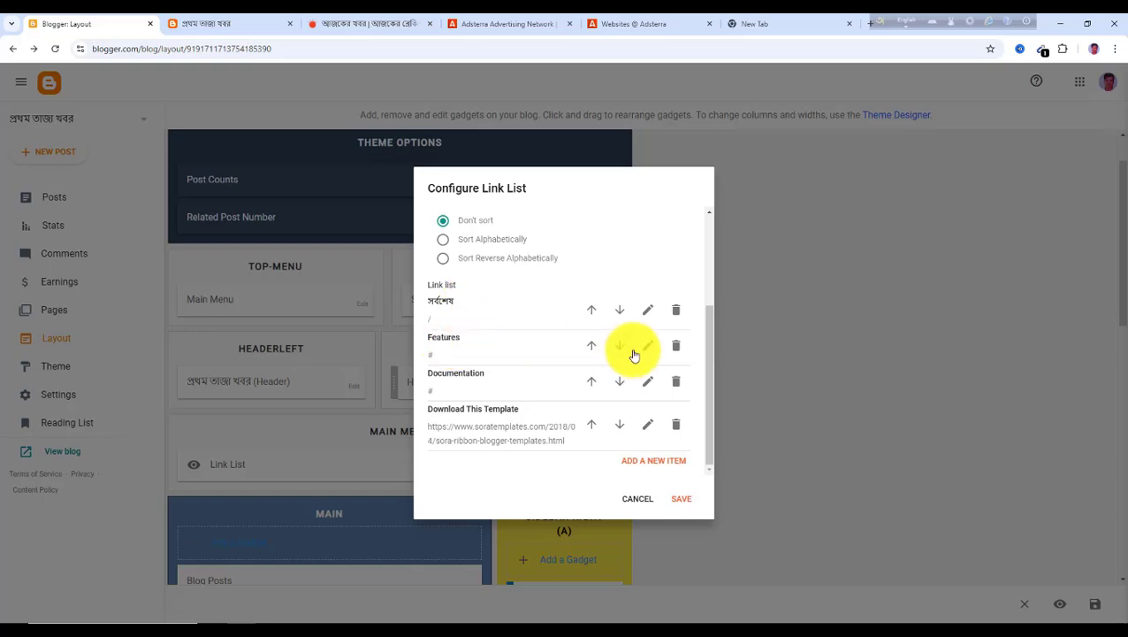
Rename the Features menu link to রাজনীতি
left_click(644, 353)
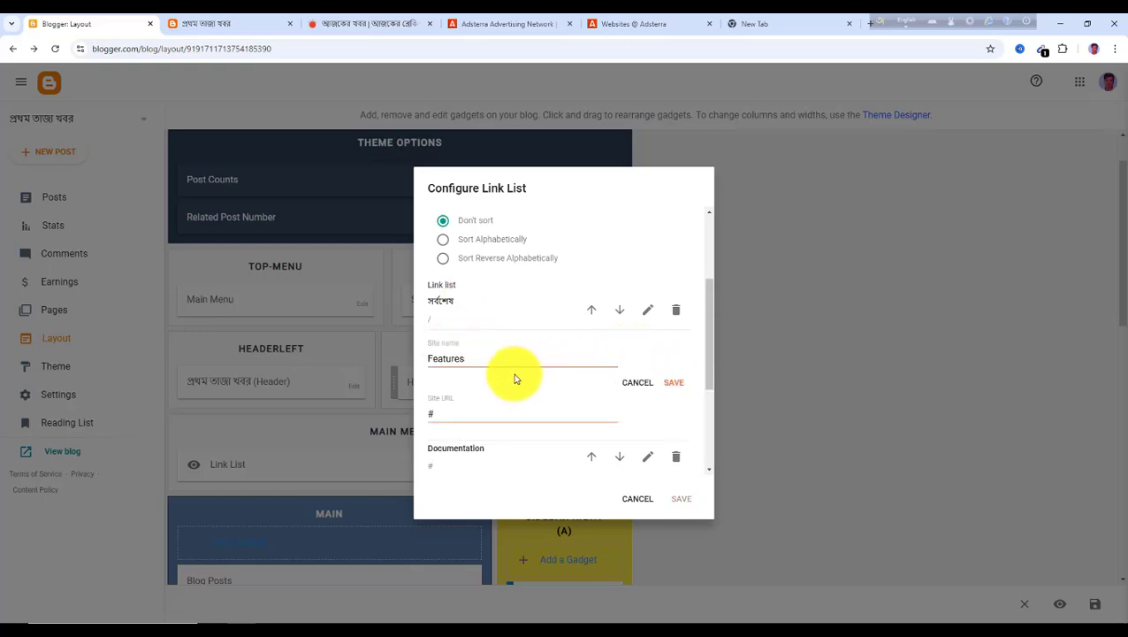
left_click_drag(477, 363, 430, 359)
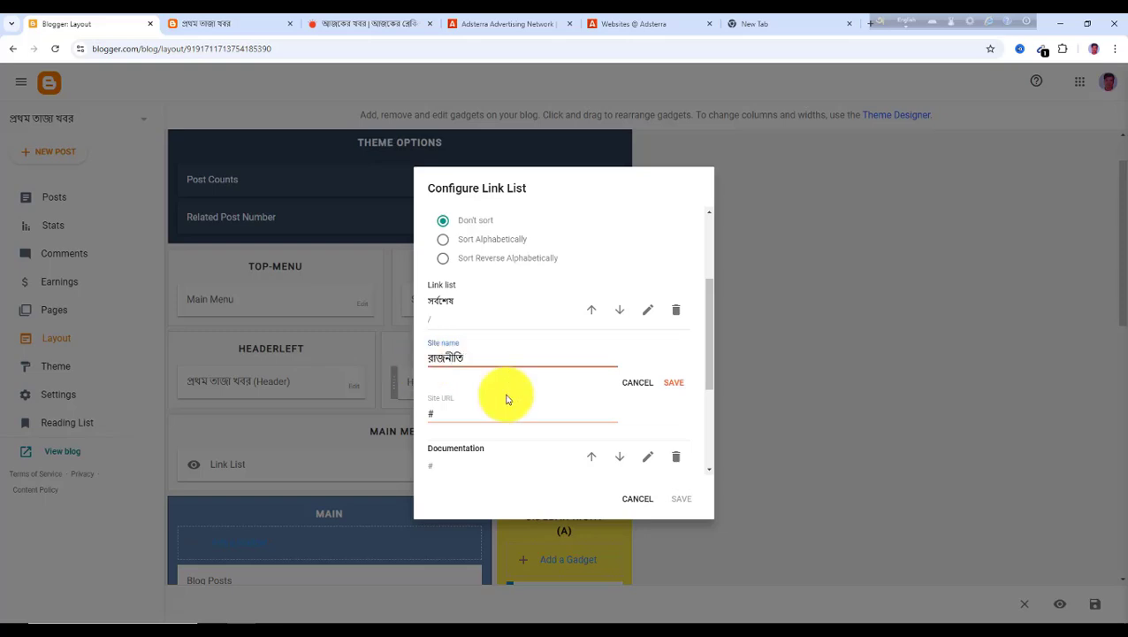
left_click(676, 383)
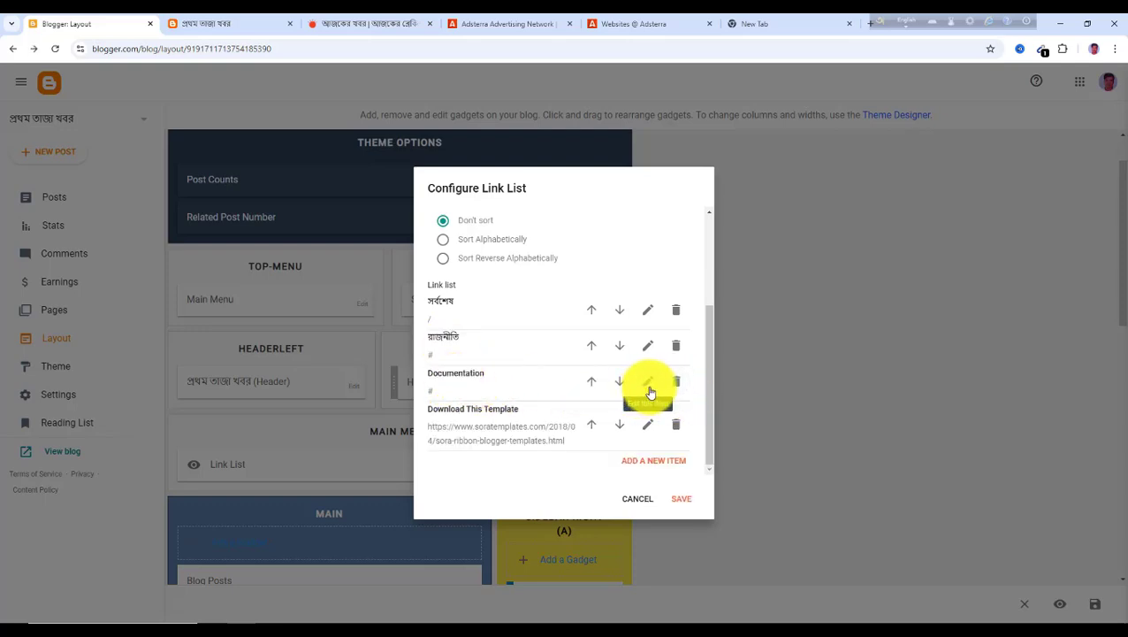
Rename the Documentation menu link to বাংলাদেশ
left_click(649, 383)
left_click_drag(496, 395, 428, 397)
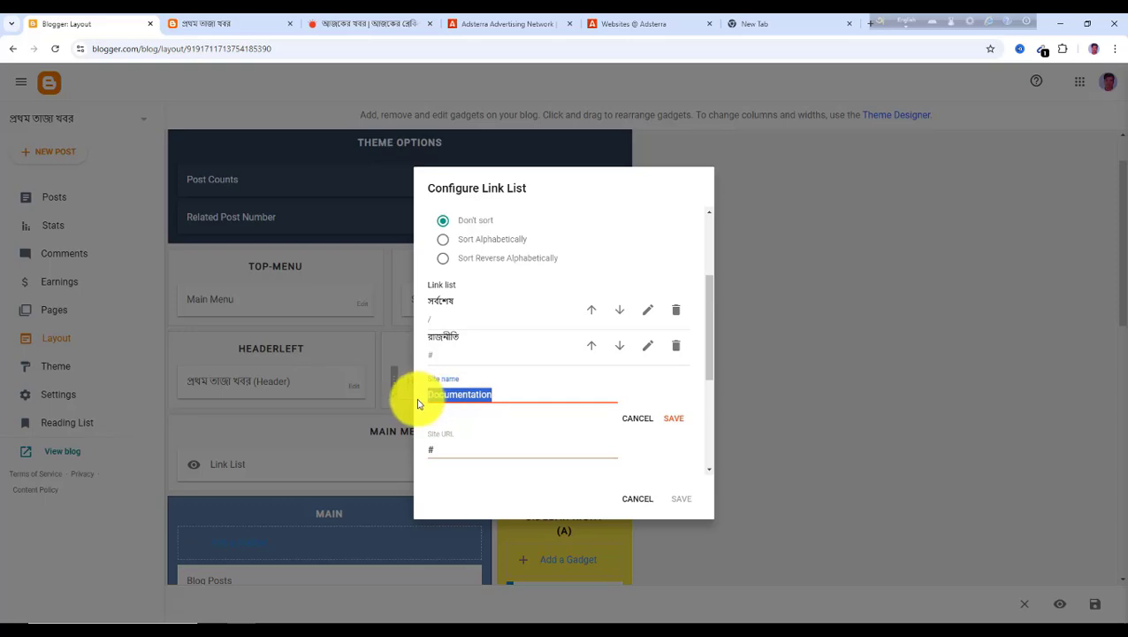
type("বাংলাদেশ")
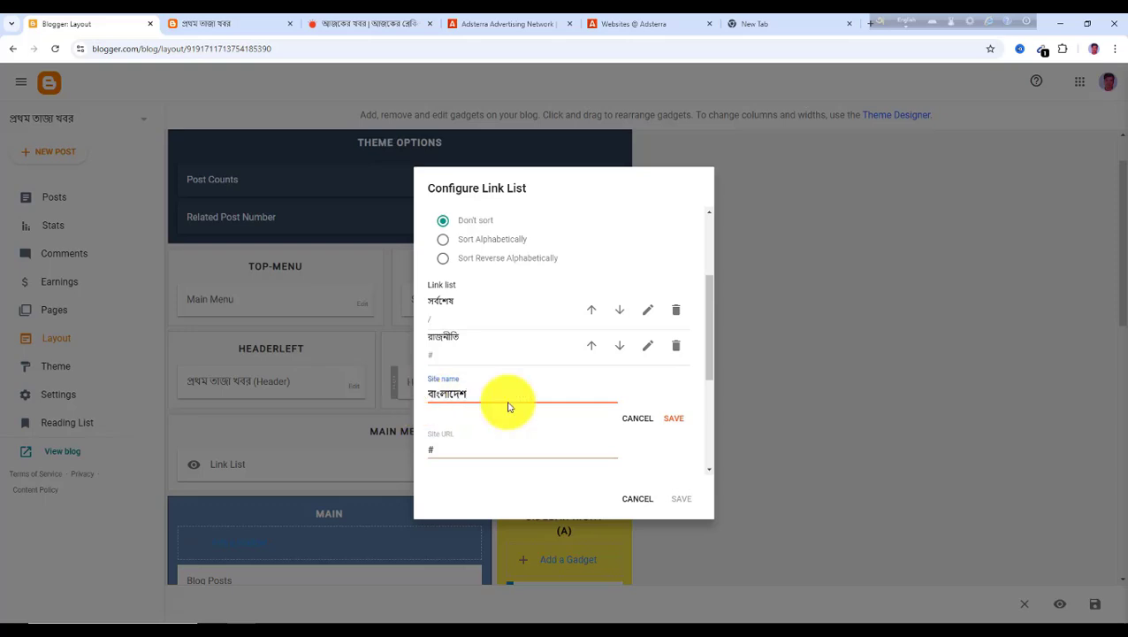
left_click(672, 421)
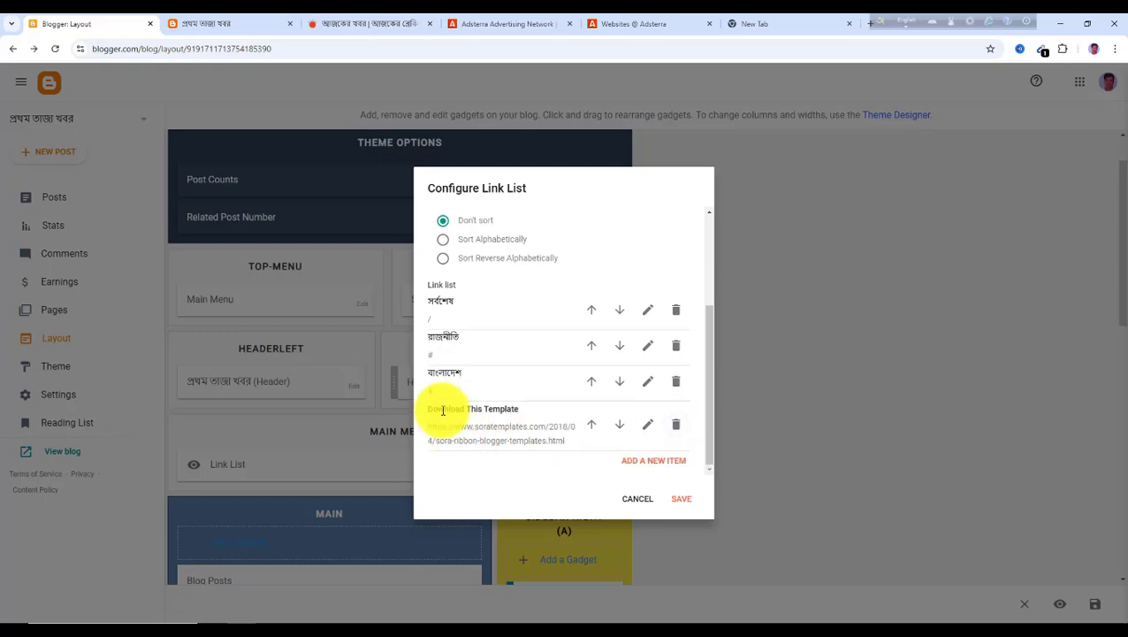
Rename the Download This Template link to অপরাধ and recheck the Prothom Alo menu
left_click(643, 430)
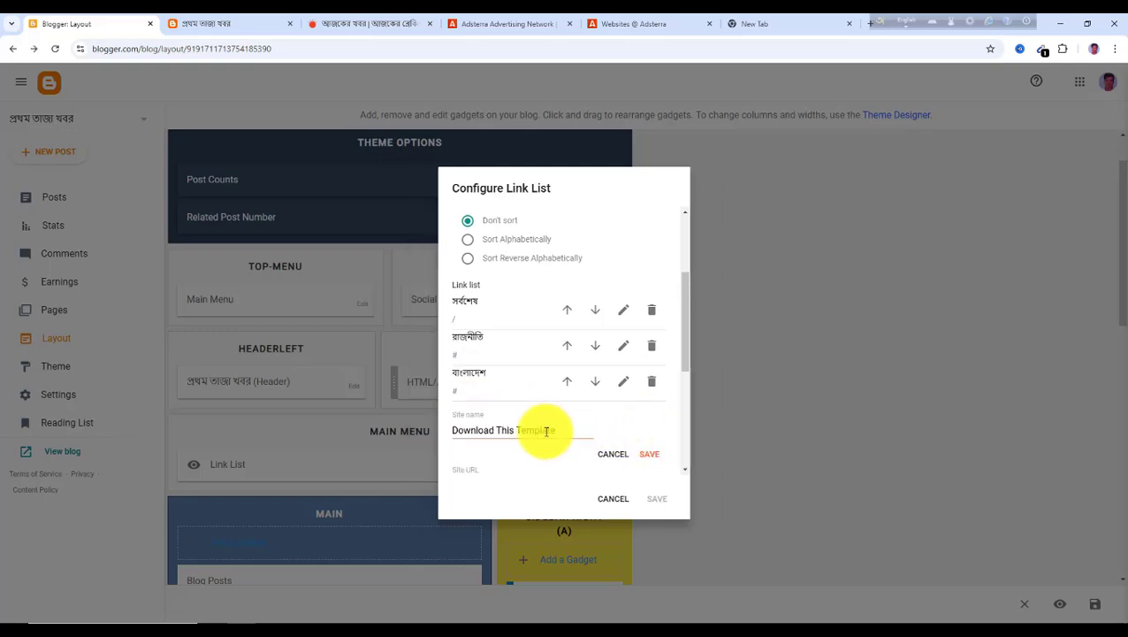
left_click_drag(560, 429, 445, 424)
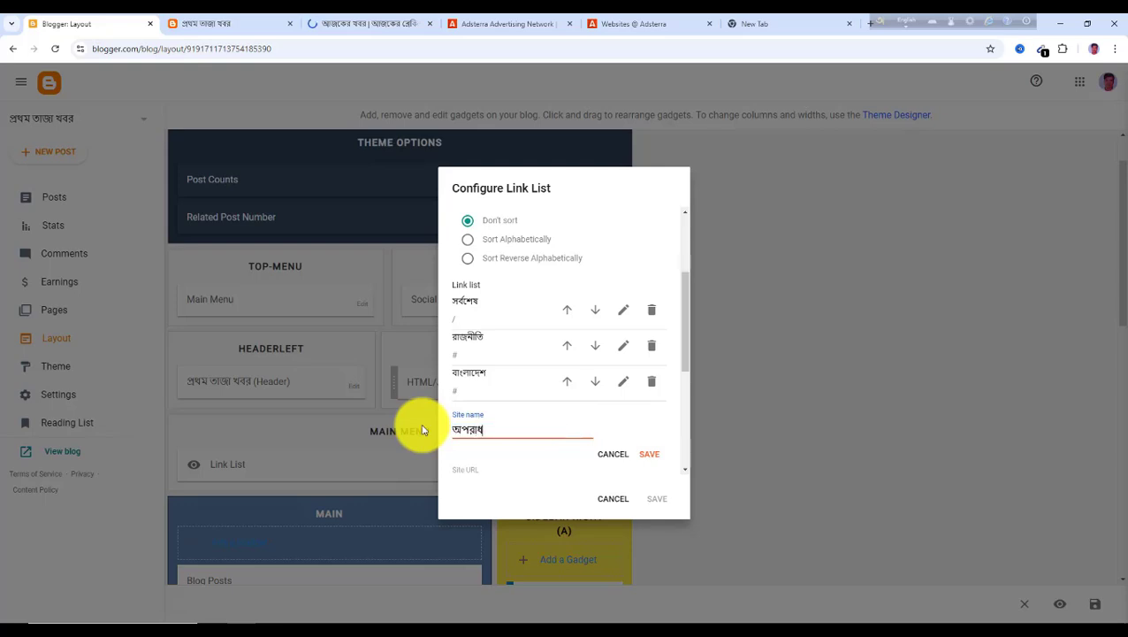
left_click(650, 458)
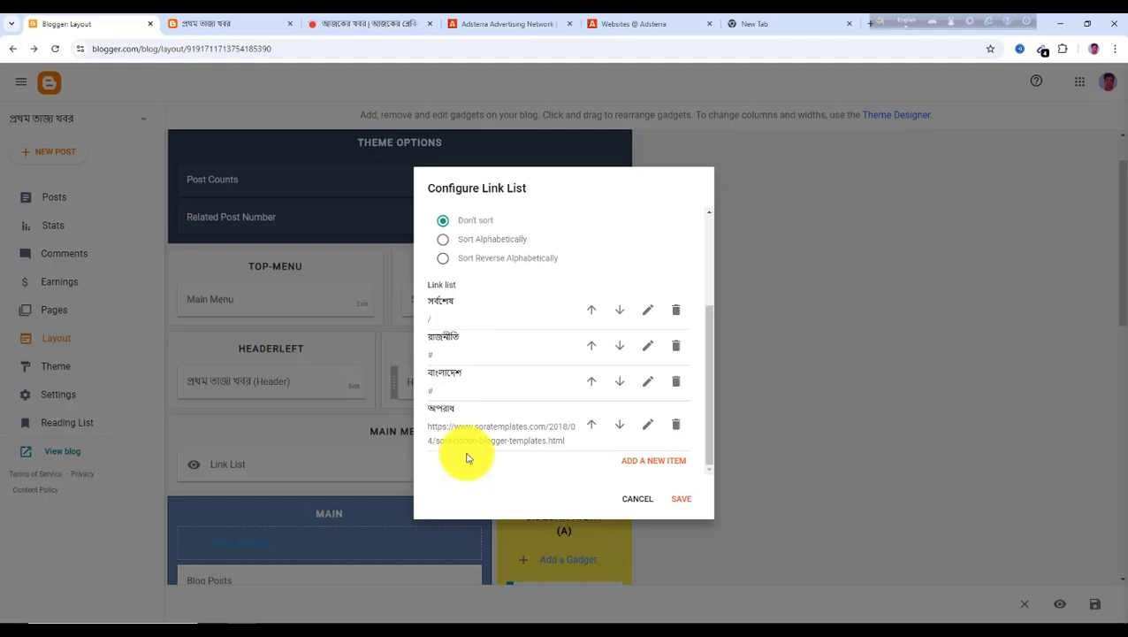
left_click(350, 24)
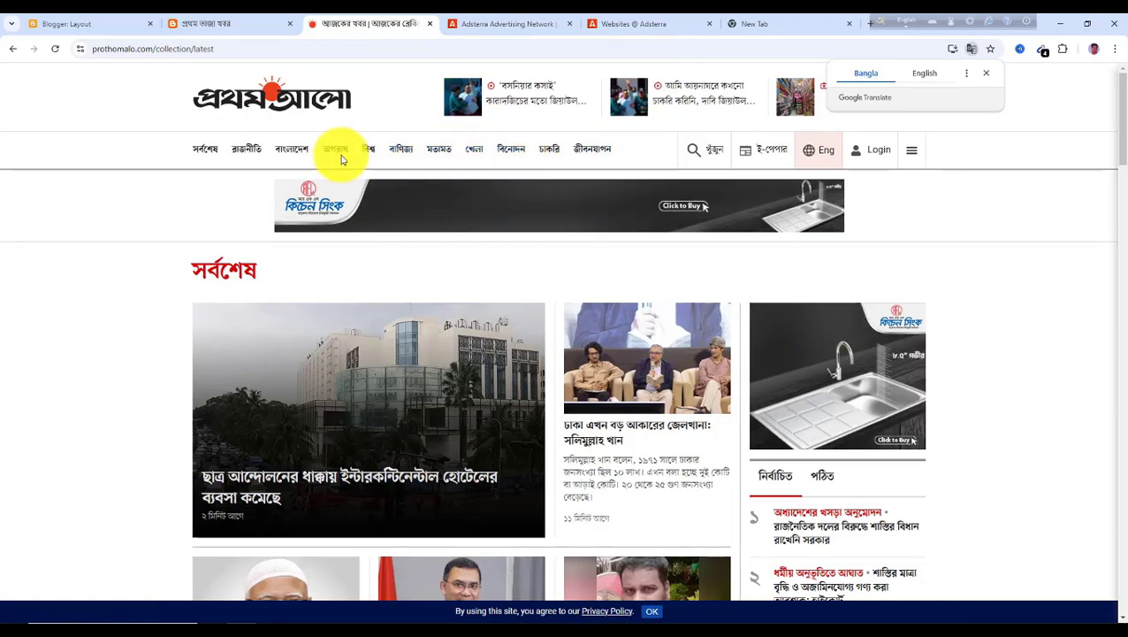
Add a new menu link named বিশ্ব to the link list
left_click(100, 26)
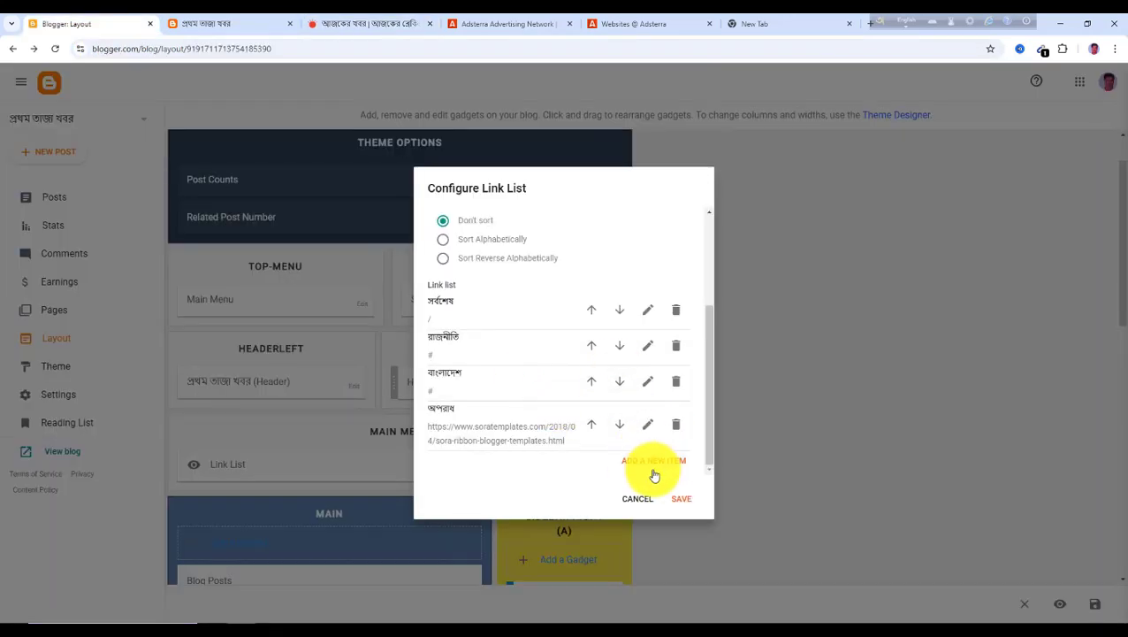
left_click(663, 466)
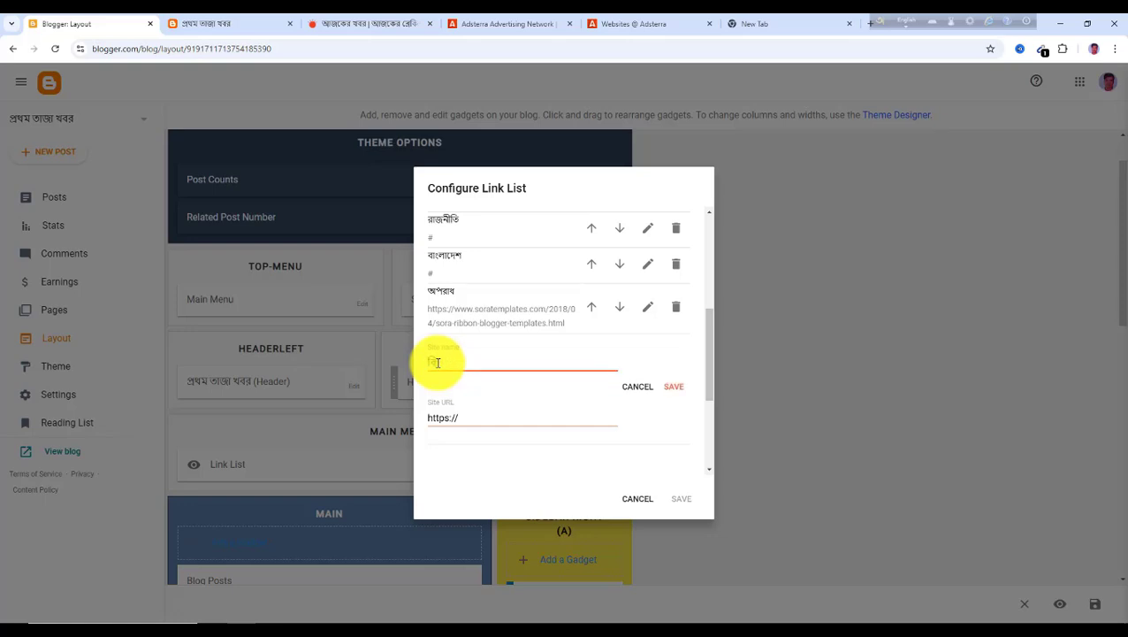
type("বিশ্ব")
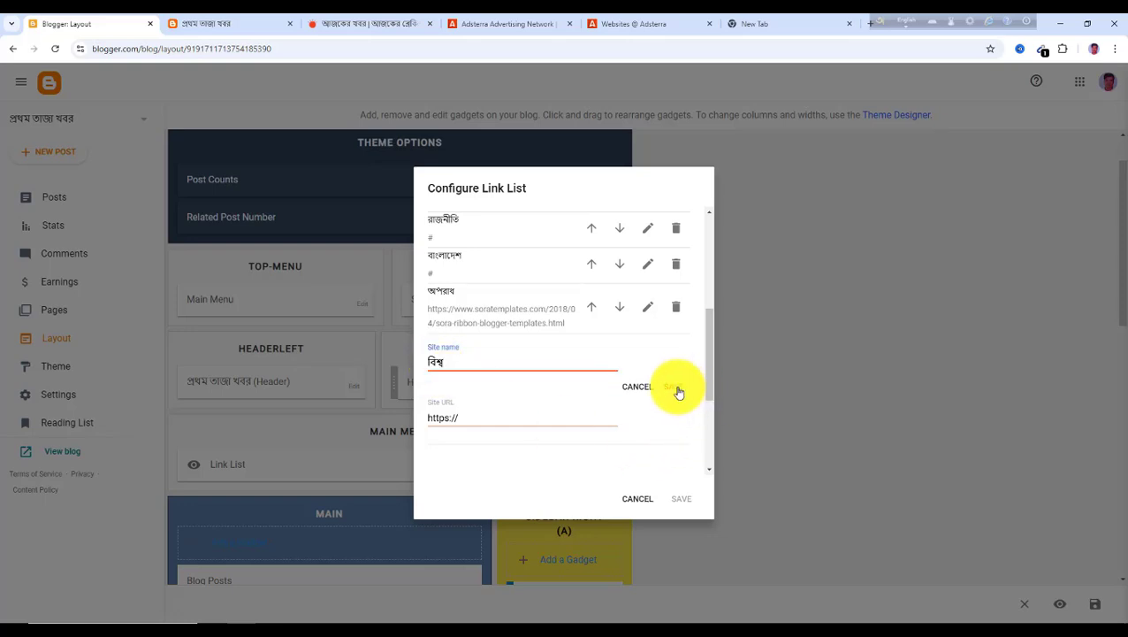
left_click(679, 392)
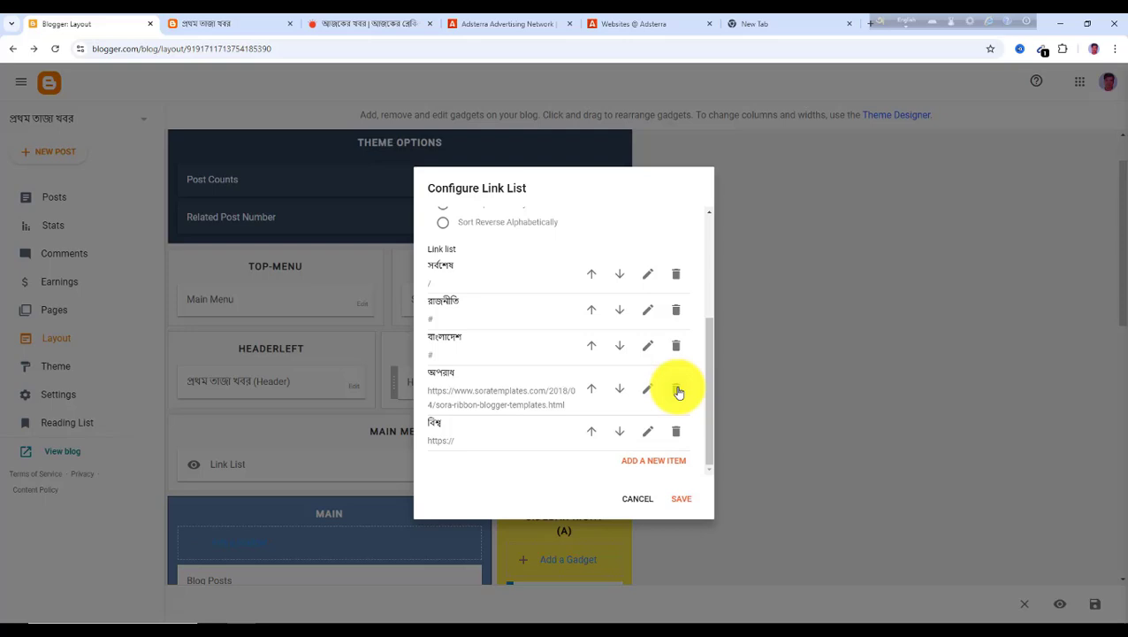
Add two more menu links named বাণিজ্য and মতামত
left_click(634, 465)
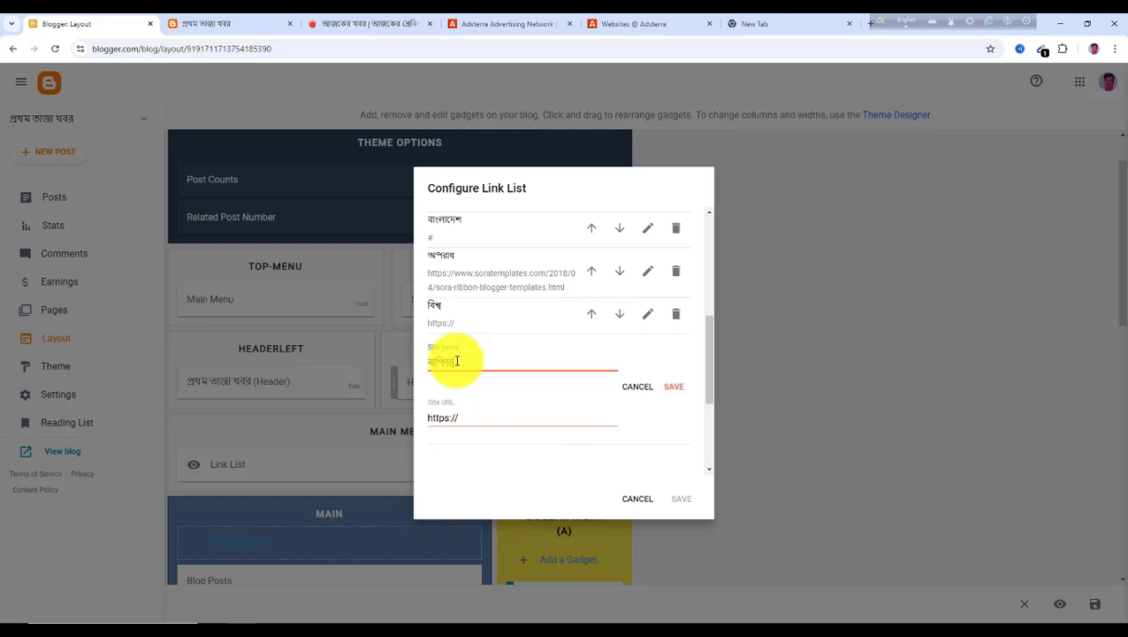
left_click(675, 392)
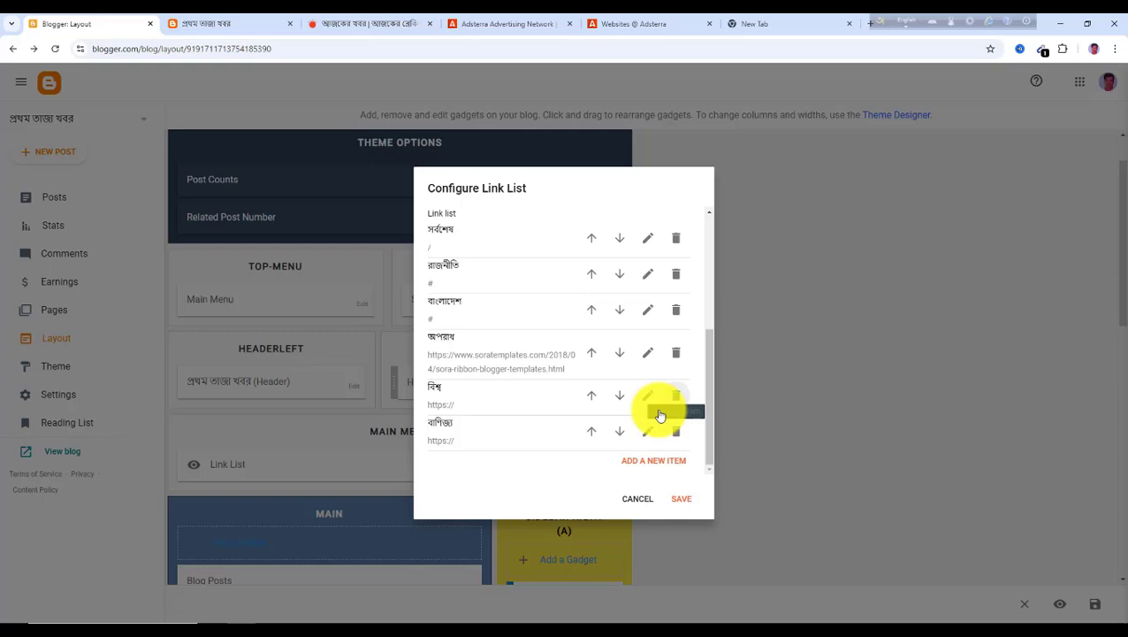
left_click(645, 468)
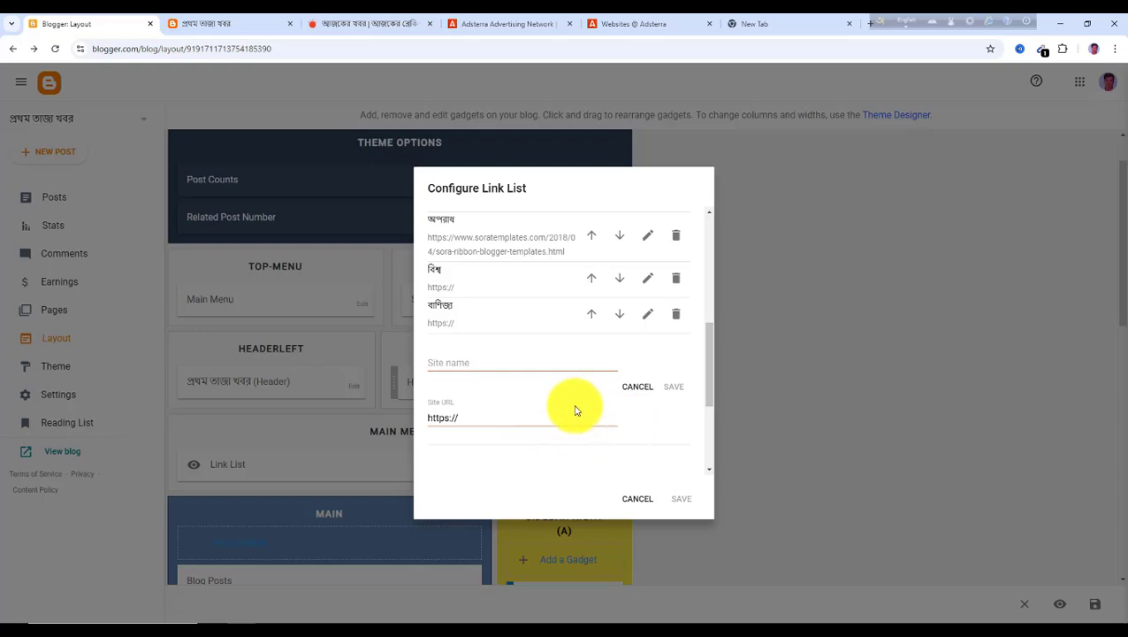
scroll(575, 410, "down", 2)
scroll(575, 403, "up", 3)
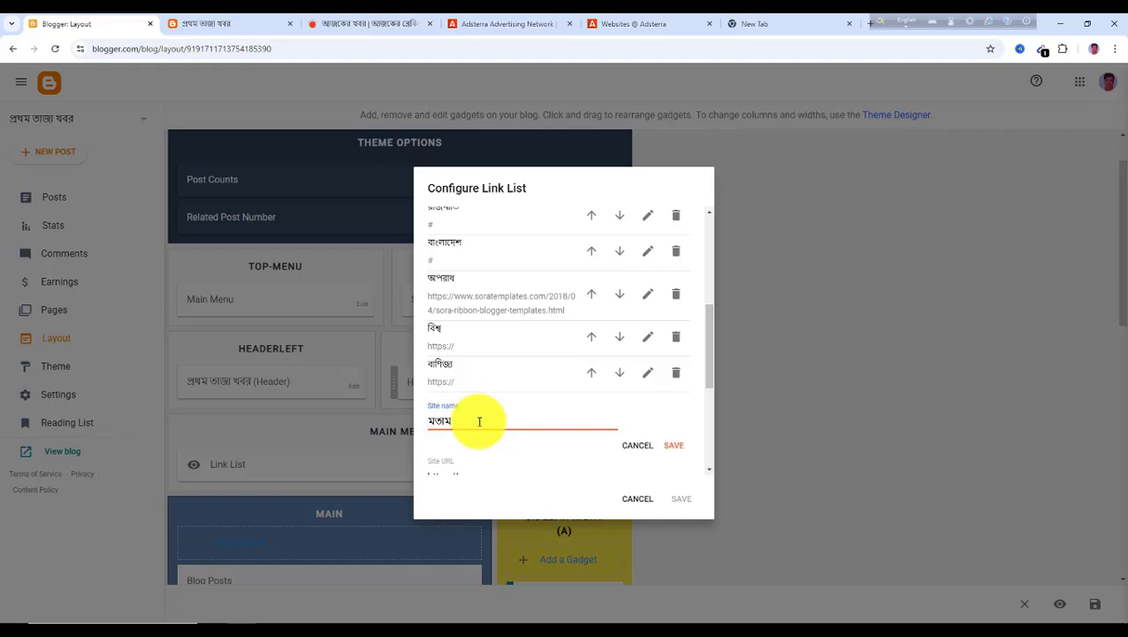
left_click(674, 446)
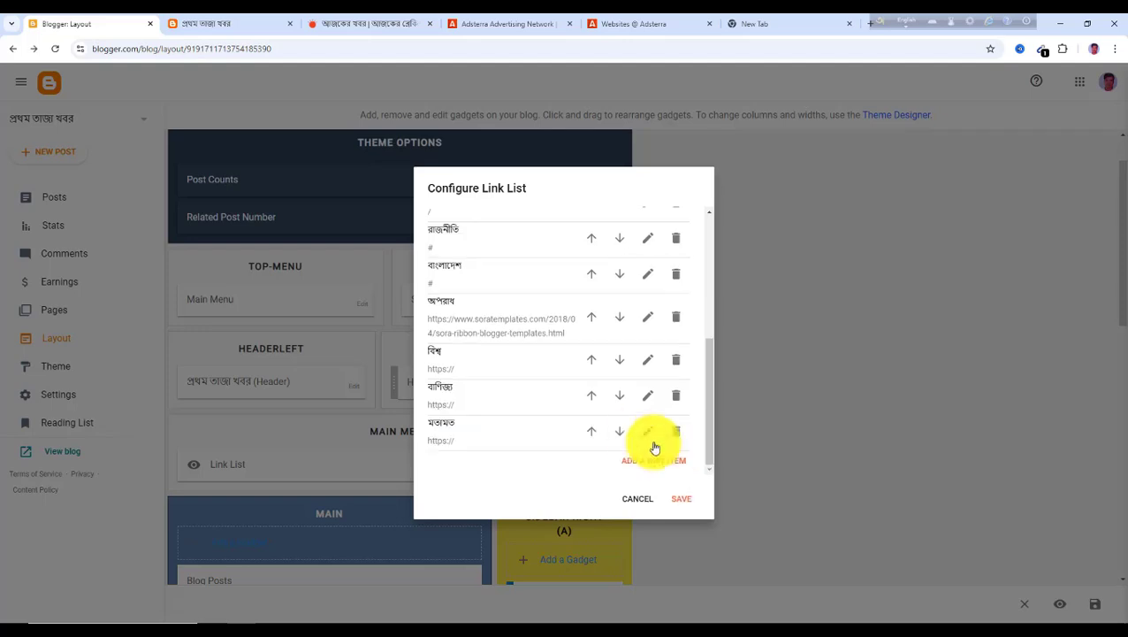
Add a খেলা menu link after checking the next item in Prothom Alo's menu
left_click(368, 25)
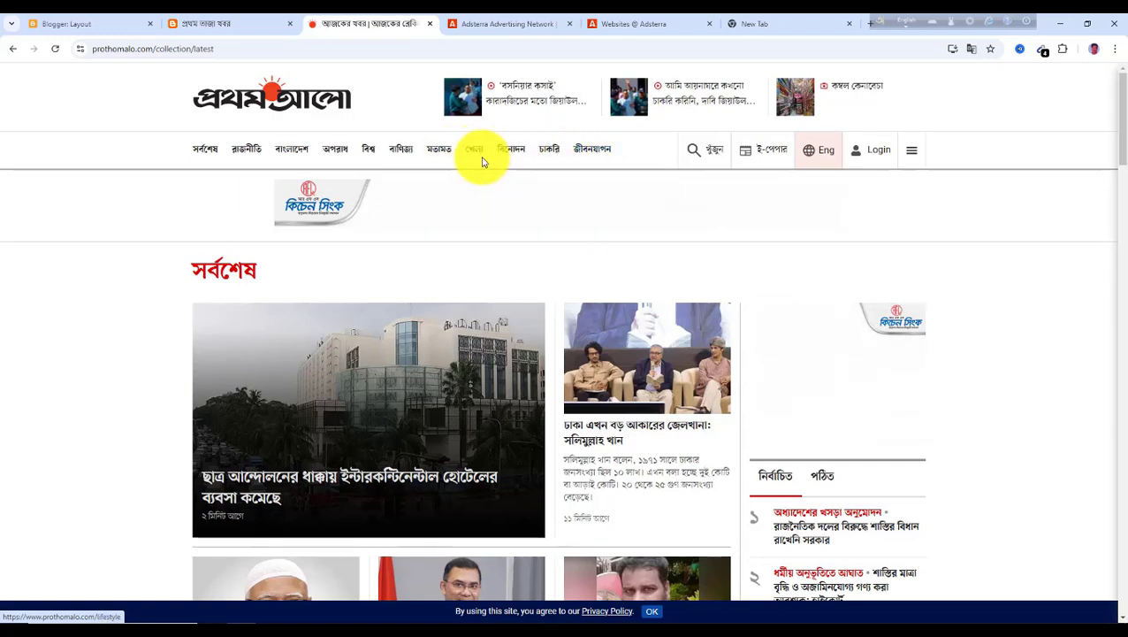
left_click(97, 25)
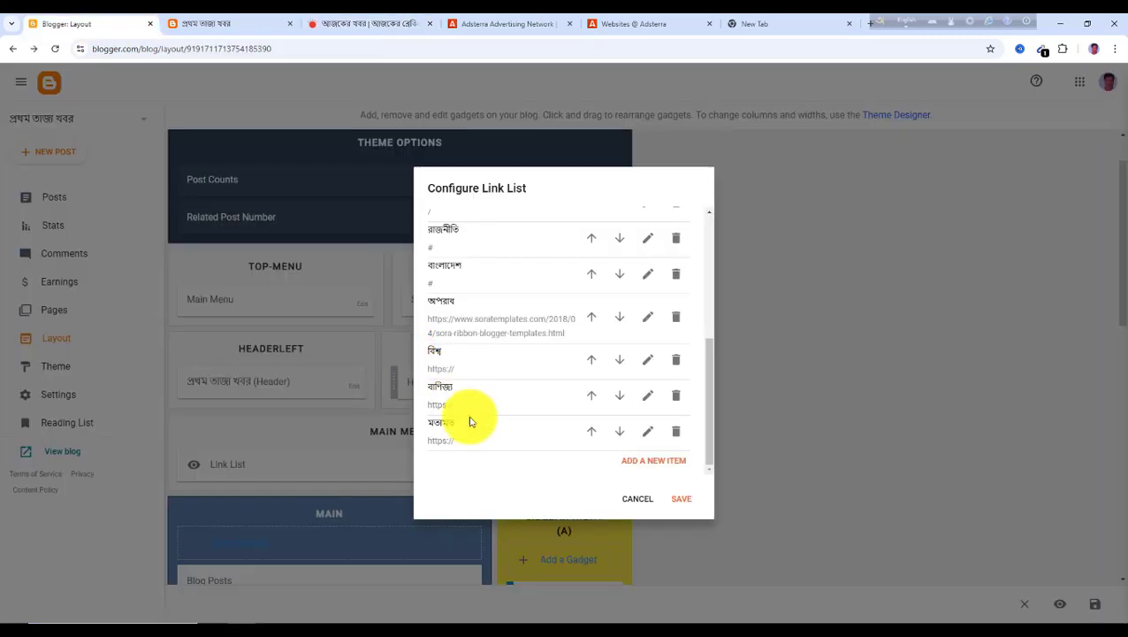
left_click(661, 466)
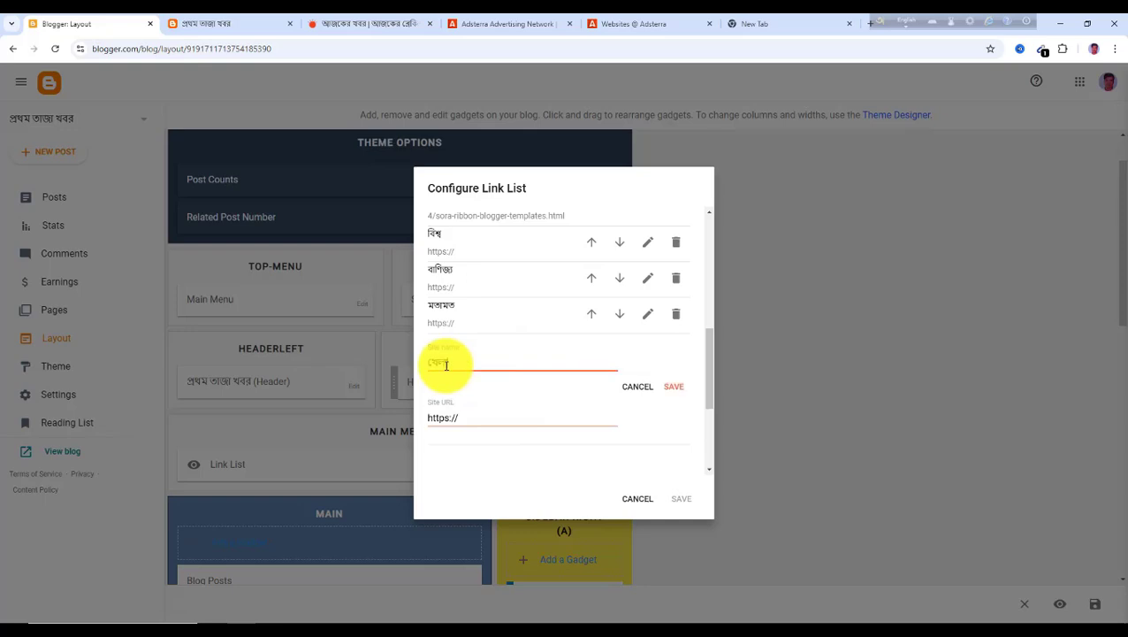
left_click(674, 386)
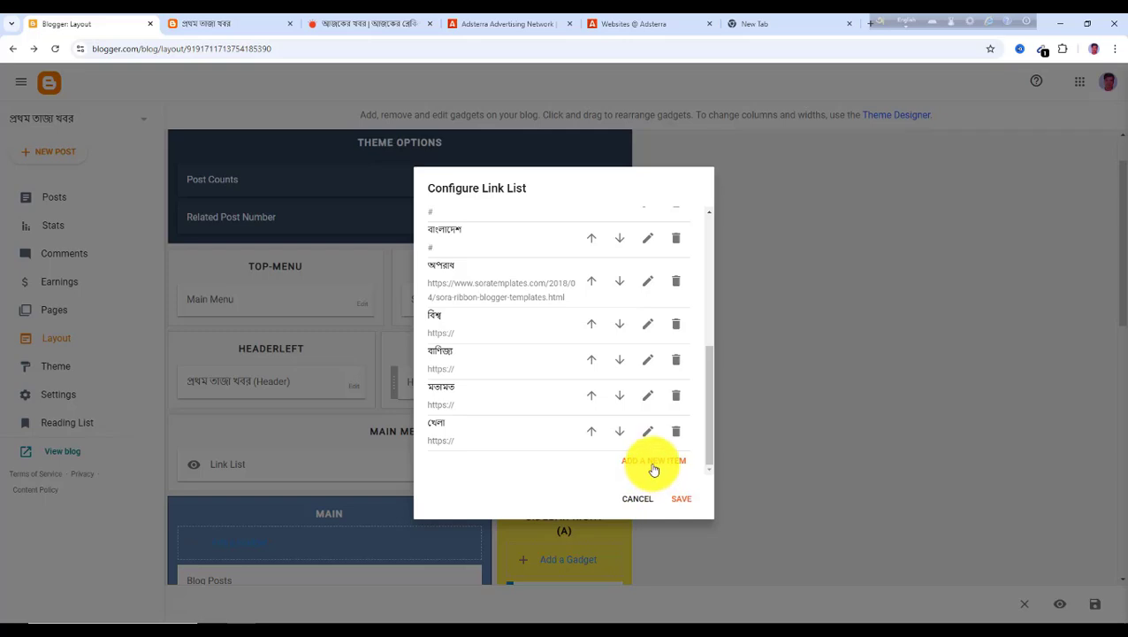
Add a menu link named বিনোদন
left_click(654, 463)
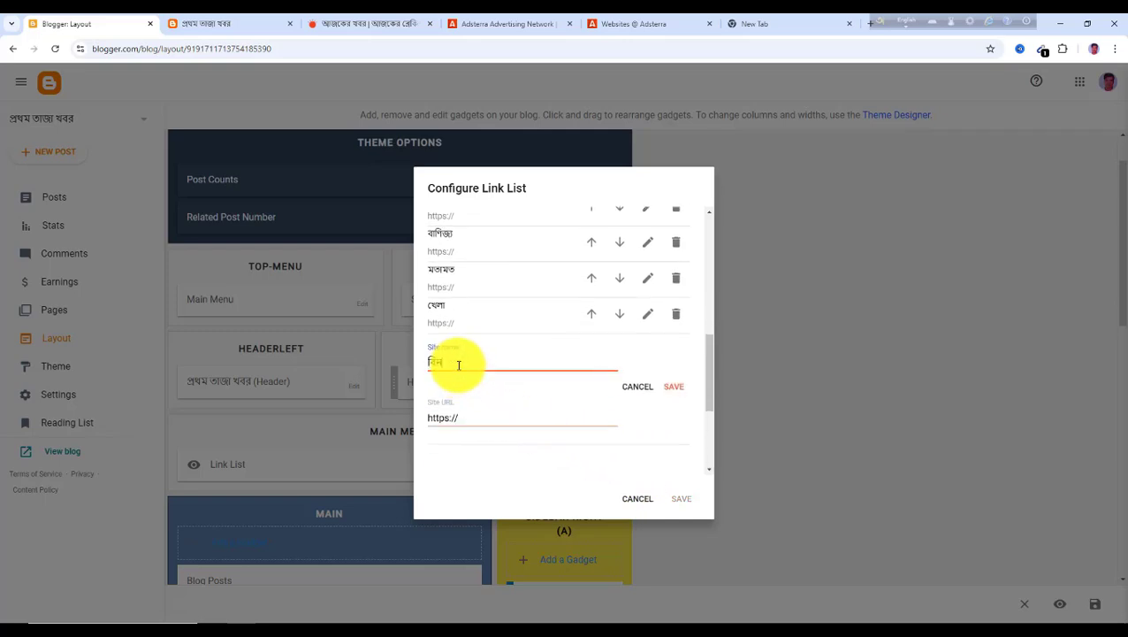
type("বিনোদন")
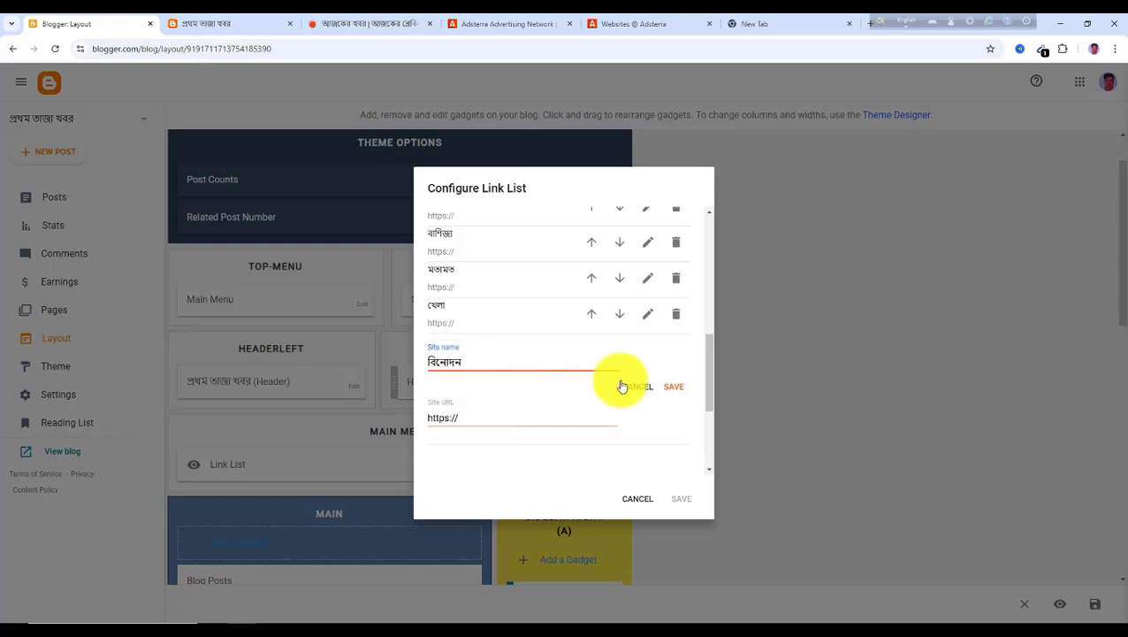
left_click(674, 386)
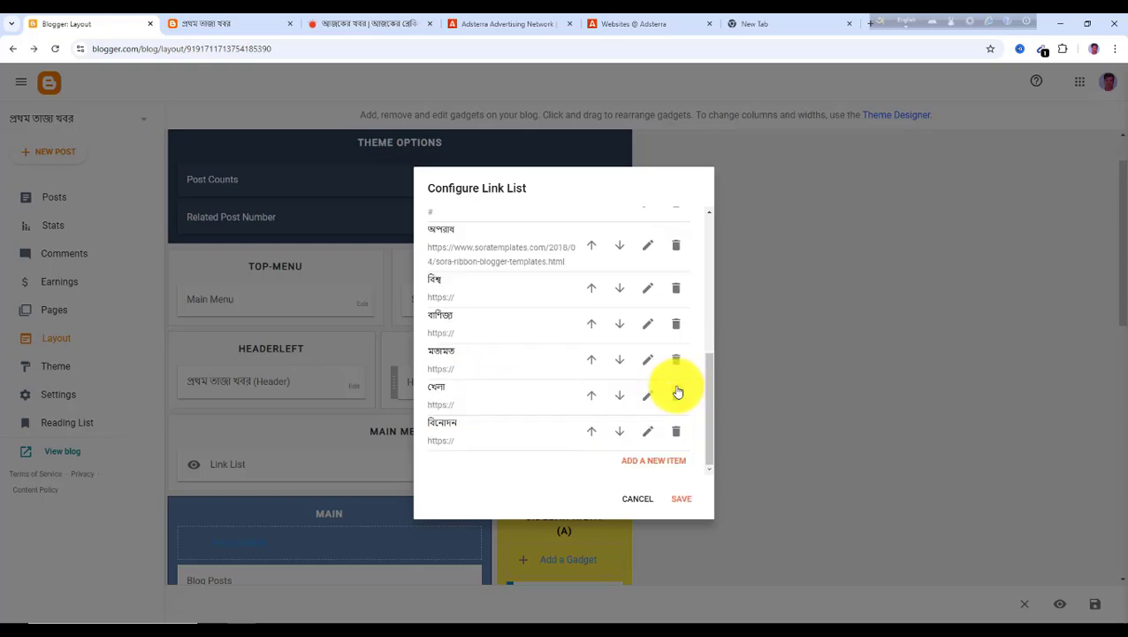
Add a চাকরি menu link, correcting its spelling against Prothom Alo's menu
left_click(647, 464)
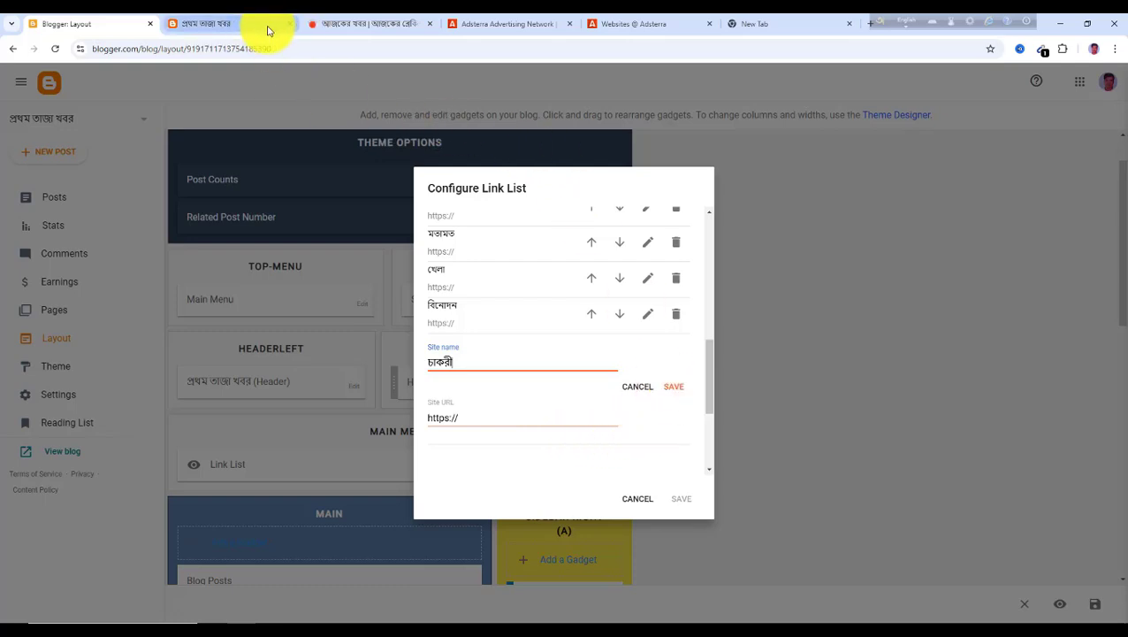
left_click(344, 27)
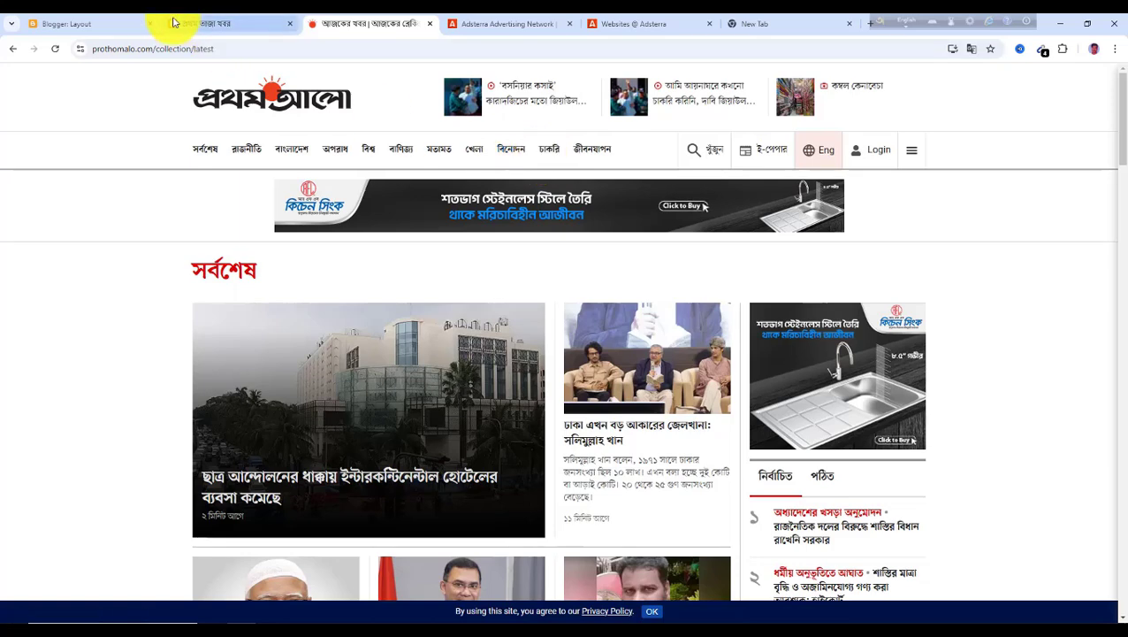
left_click(79, 23)
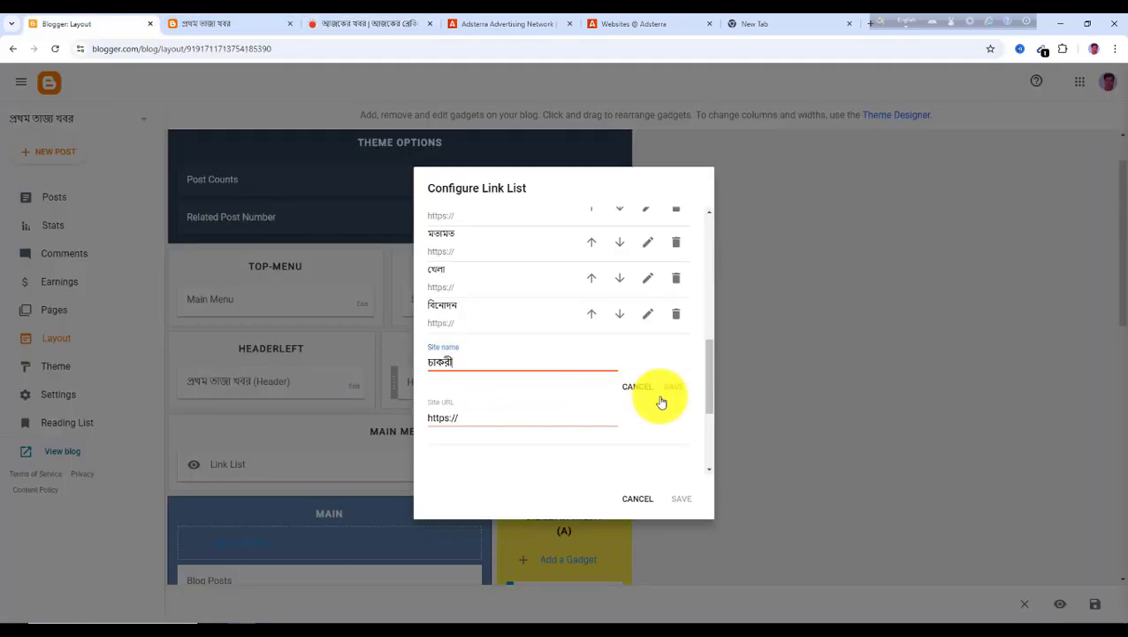
left_click(354, 29)
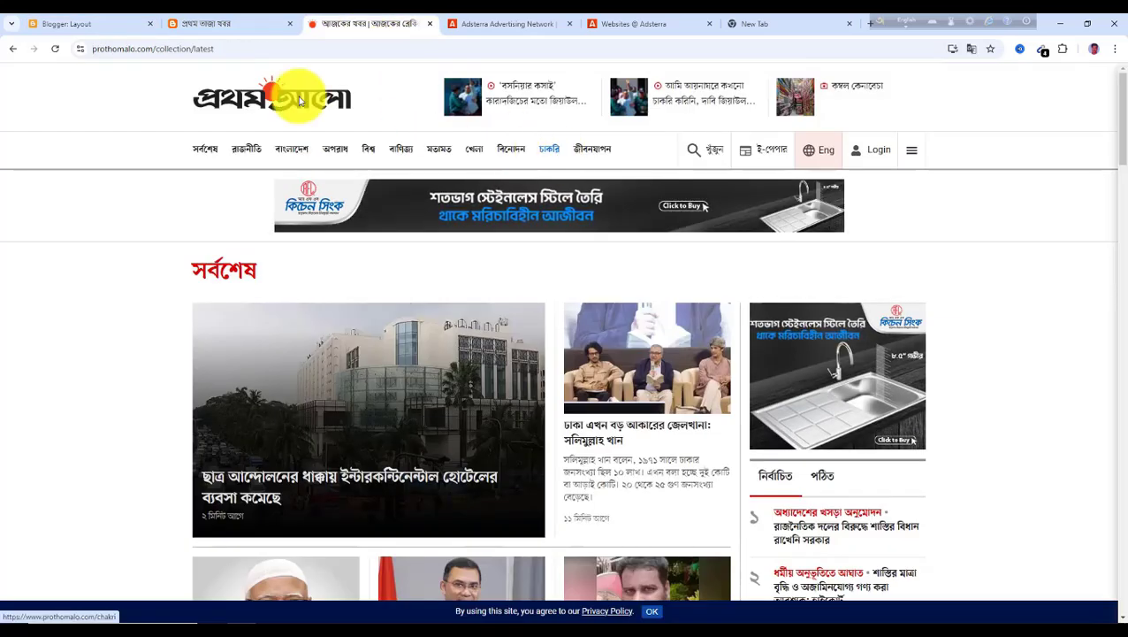
left_click(100, 29)
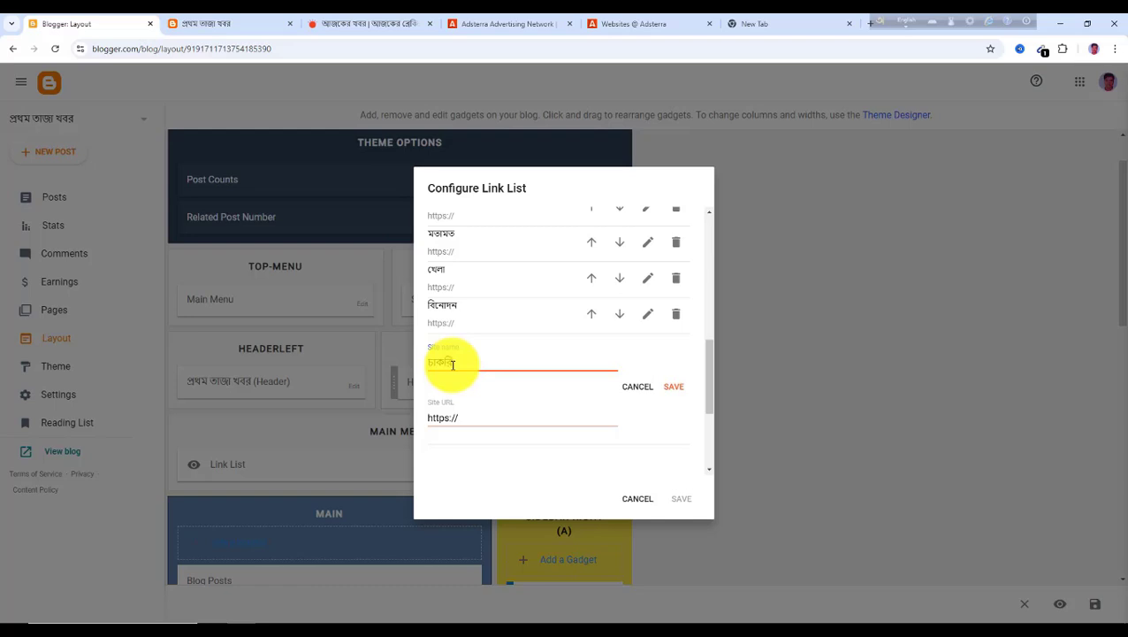
left_click(675, 389)
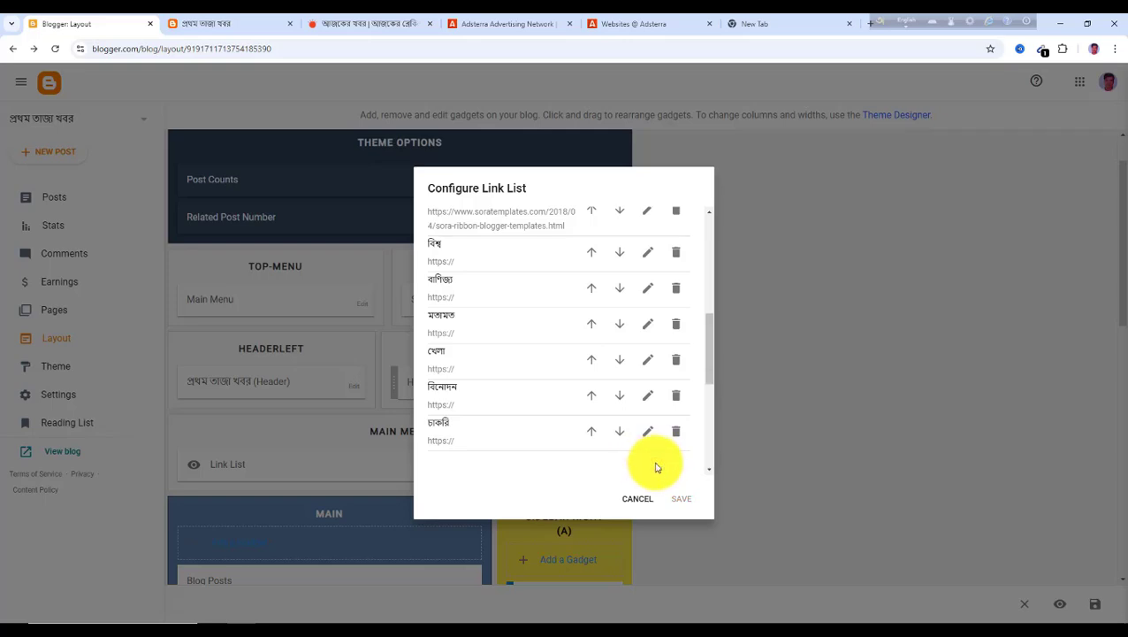
Add a জীবন যাপন menu link, then save the link list and the layout
left_click(656, 467)
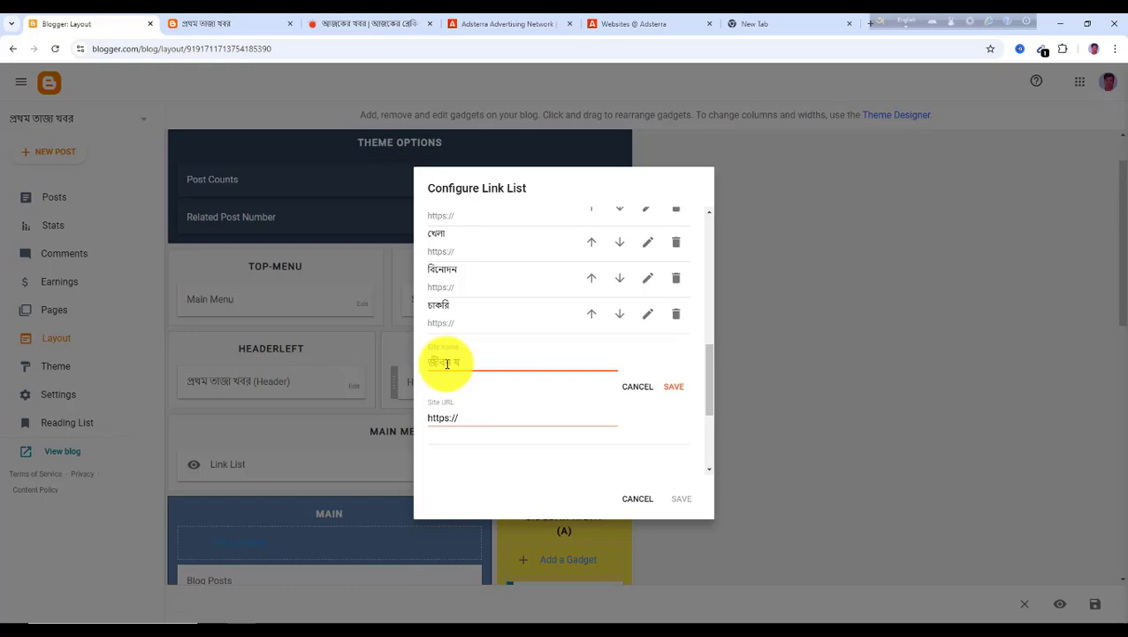
left_click(672, 386)
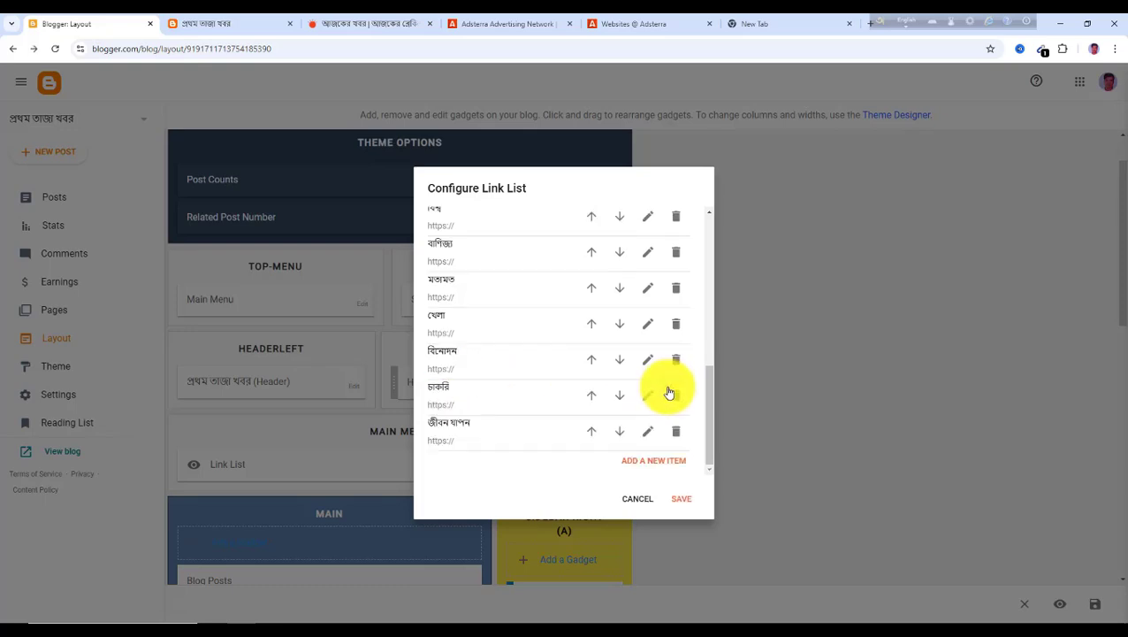
left_click(681, 500)
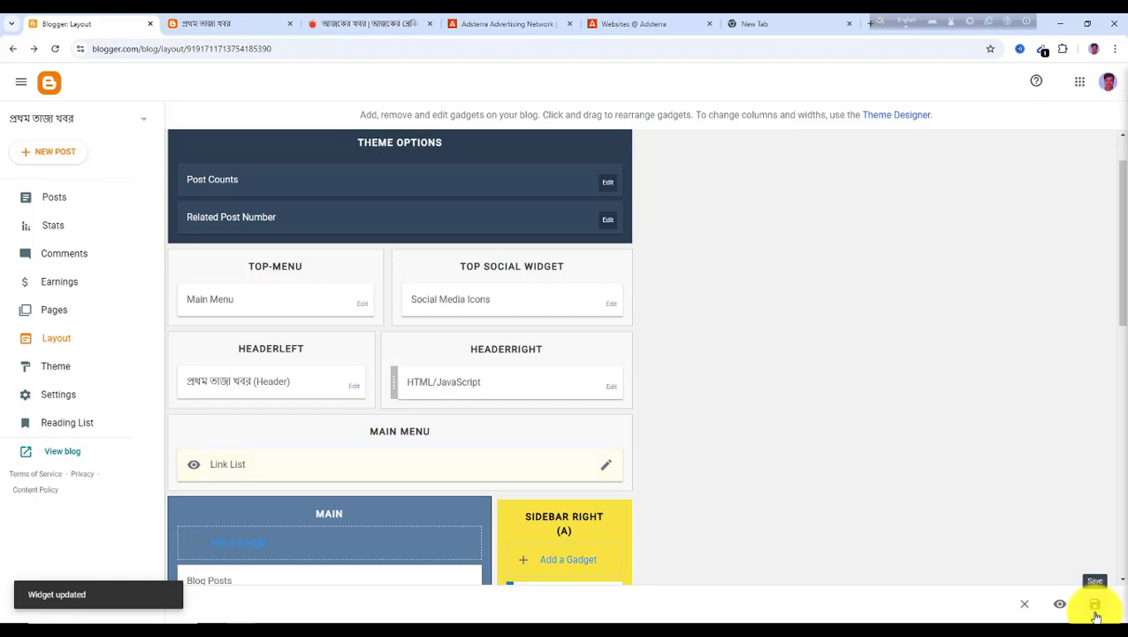
left_click(1096, 610)
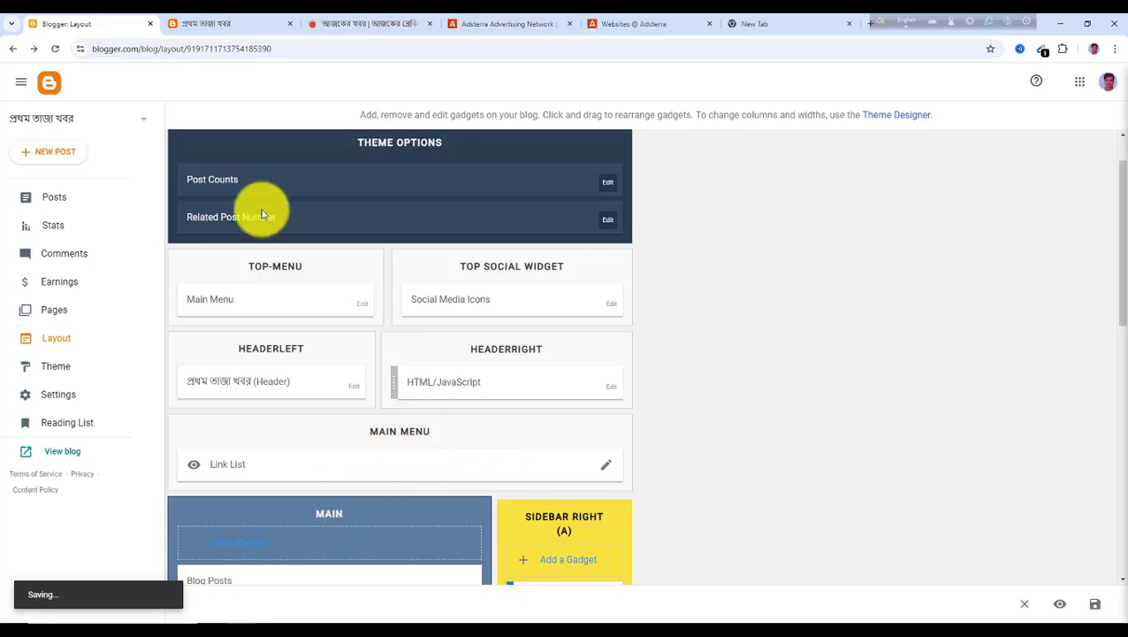
Reload the blog and compare its main menu with Prothom Alo's menu
left_click(206, 30)
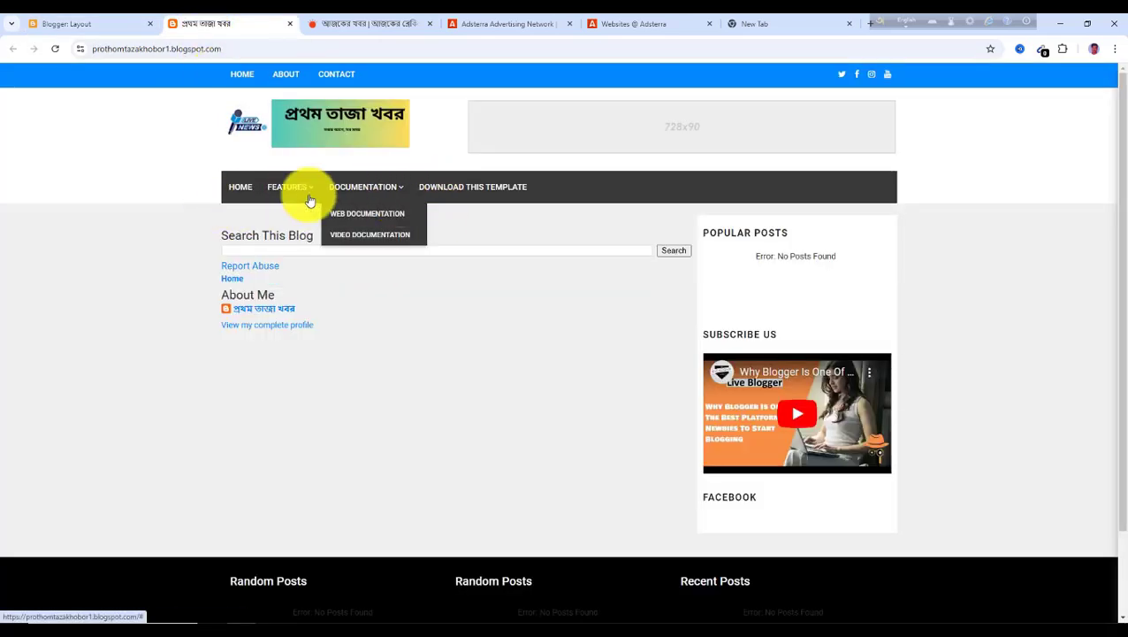
left_click(54, 49)
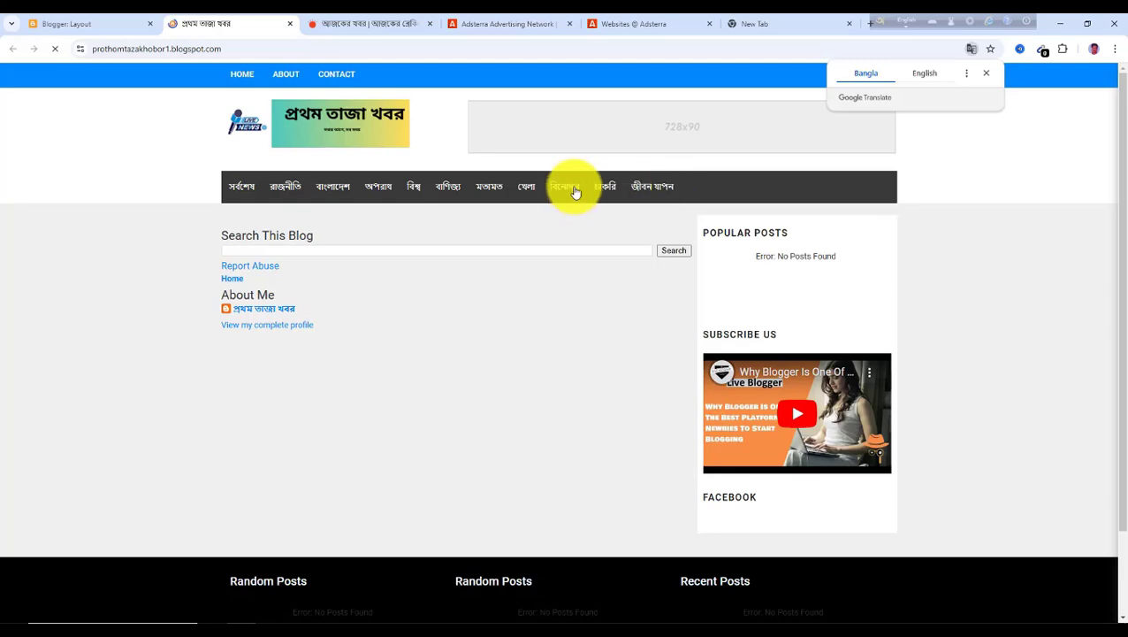
left_click(355, 27)
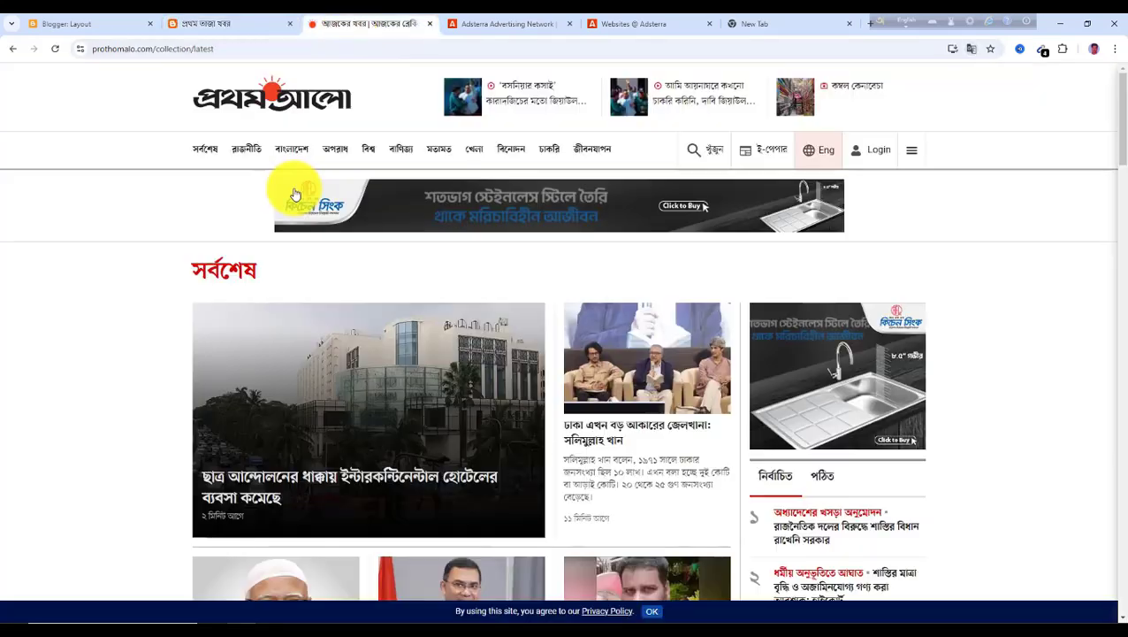
left_click(213, 24)
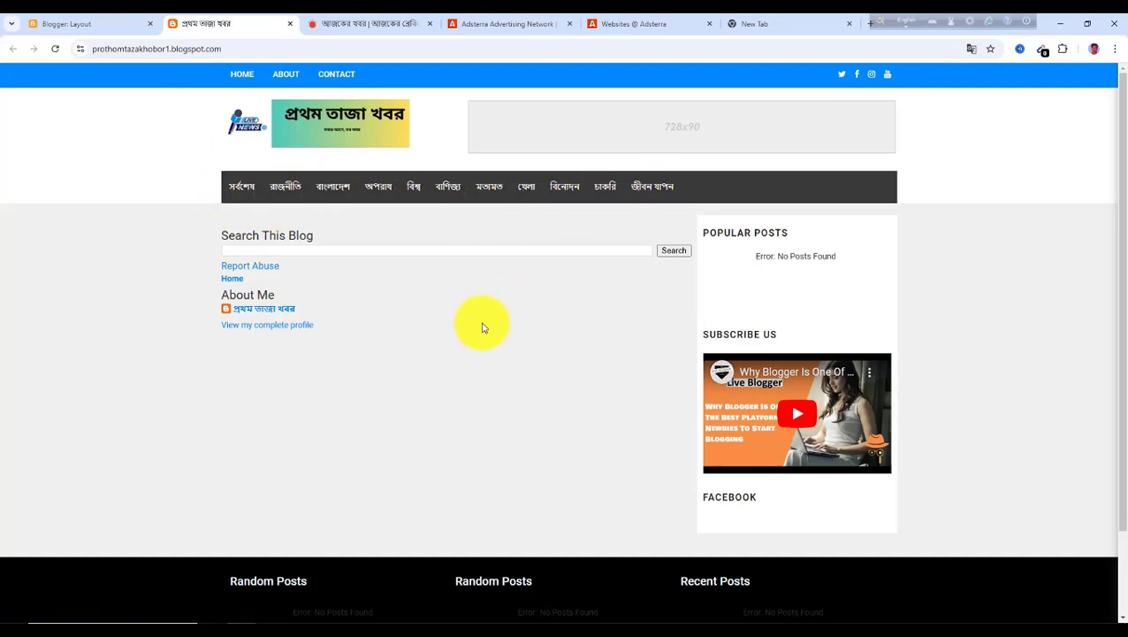
Review the blog's Pages list and Posts list alongside the Prothom Alo site
left_click(100, 24)
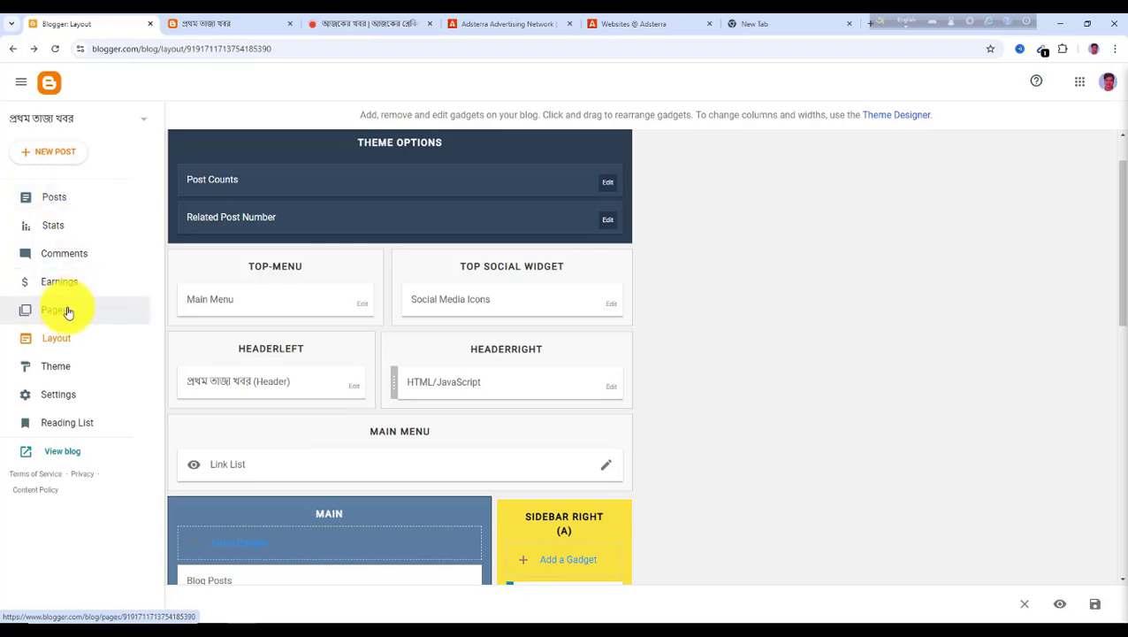
left_click(336, 27)
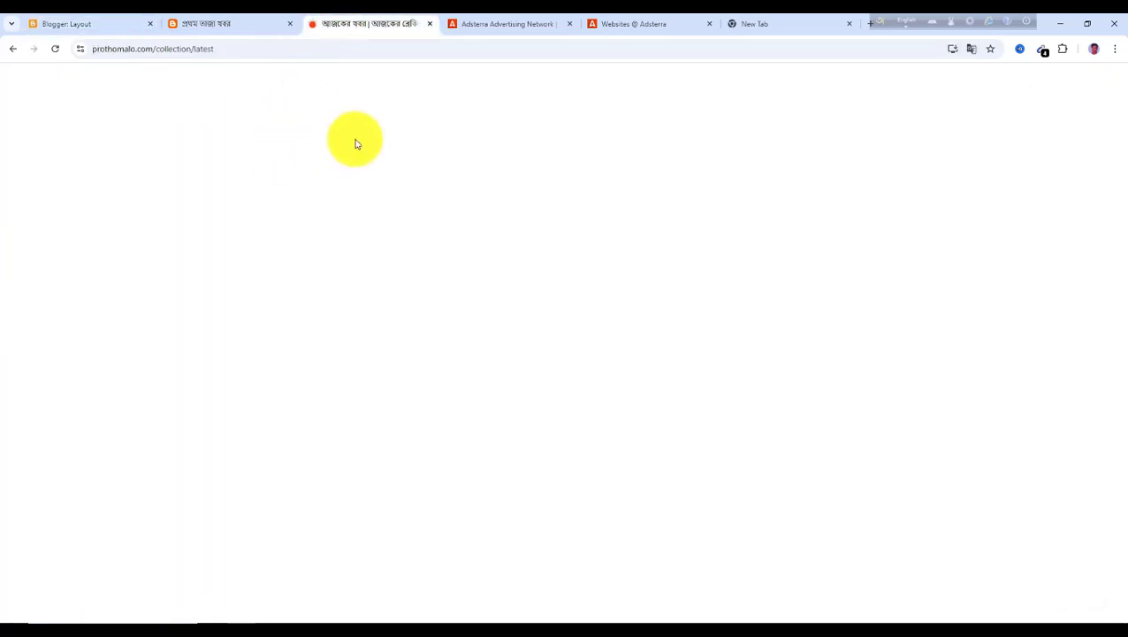
left_click(99, 24)
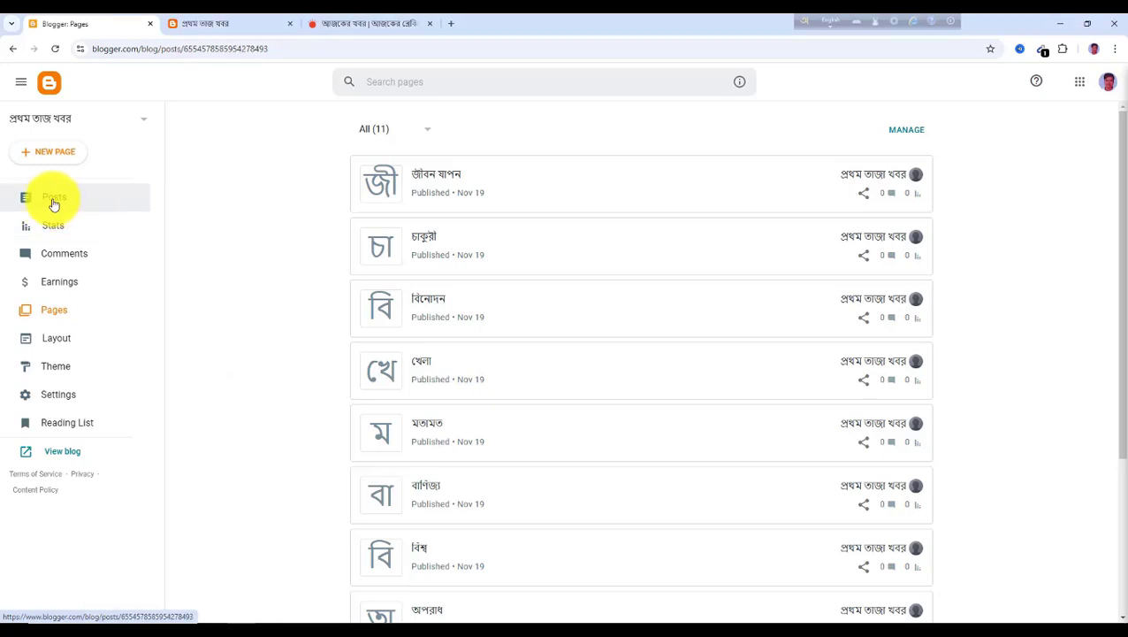
left_click(54, 204)
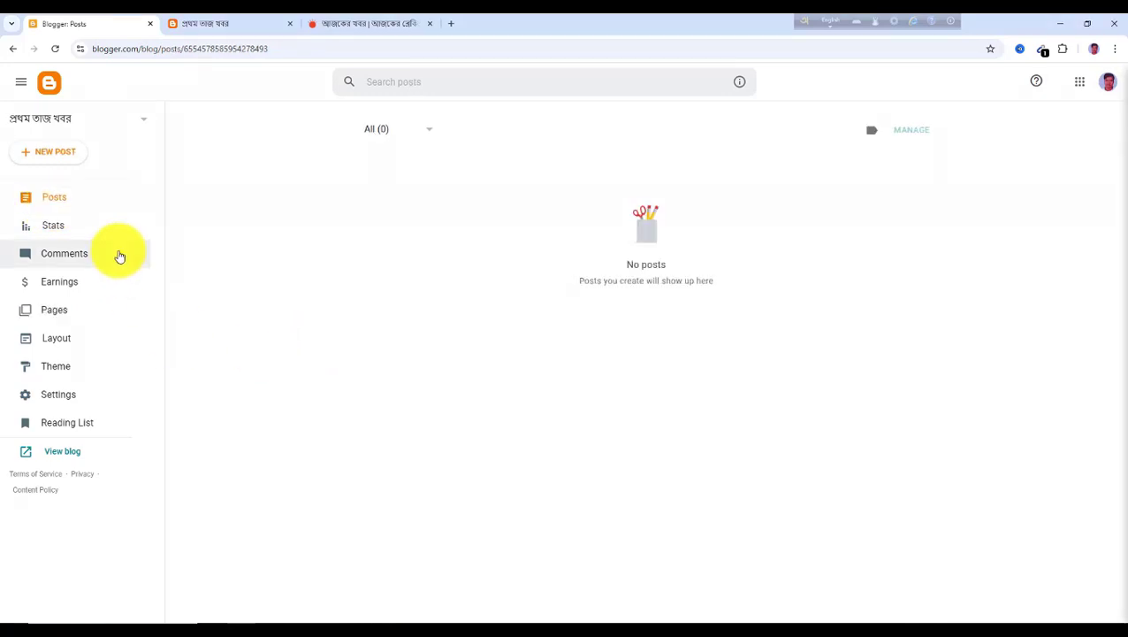
left_click(366, 28)
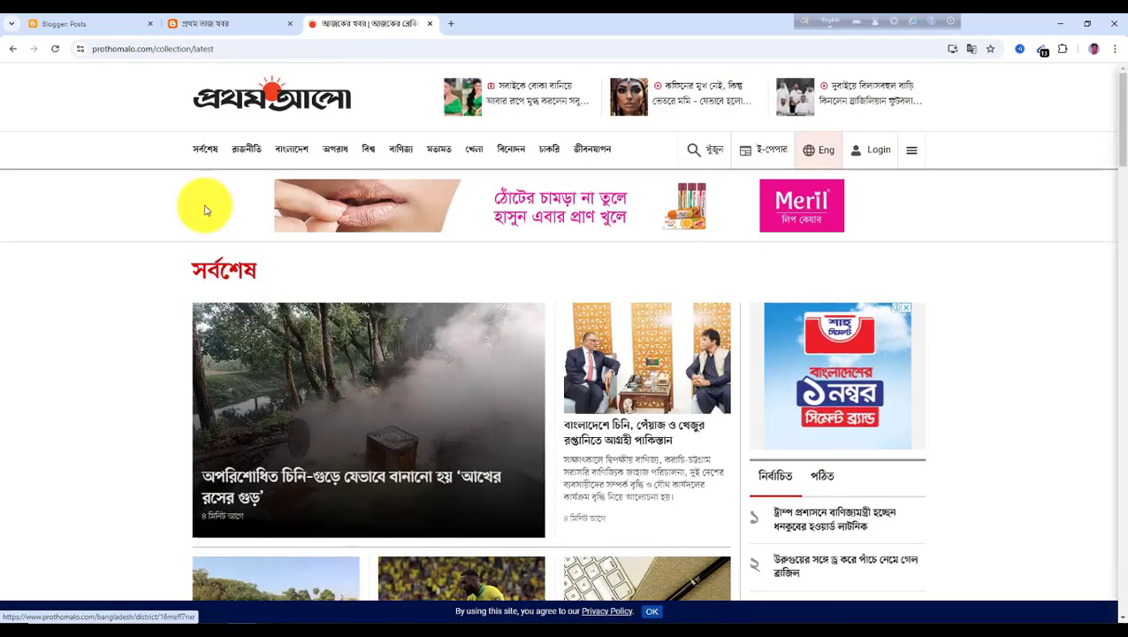
Start a new blog post in Blogger
scroll(426, 418, "down", 1)
scroll(266, 340, "up", 1)
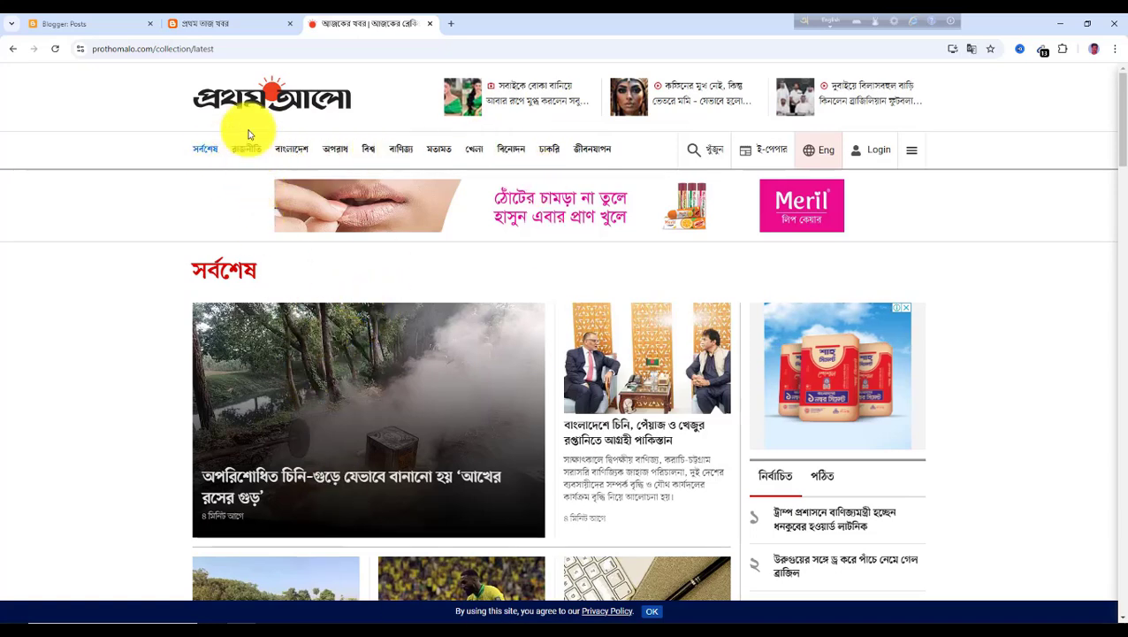
left_click(124, 32)
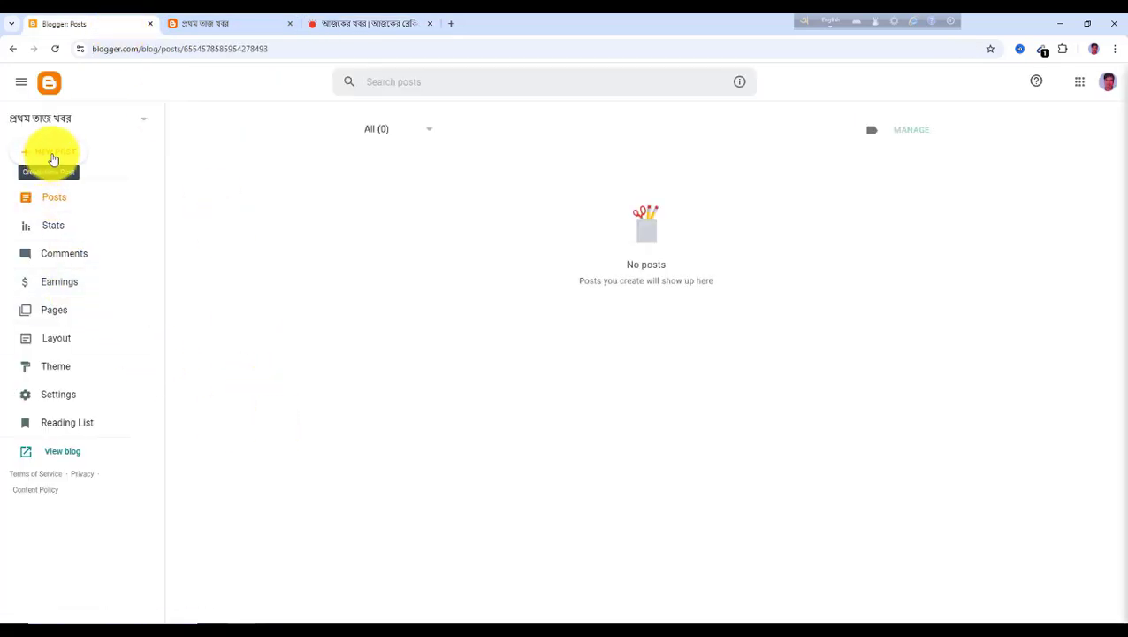
left_click(53, 157)
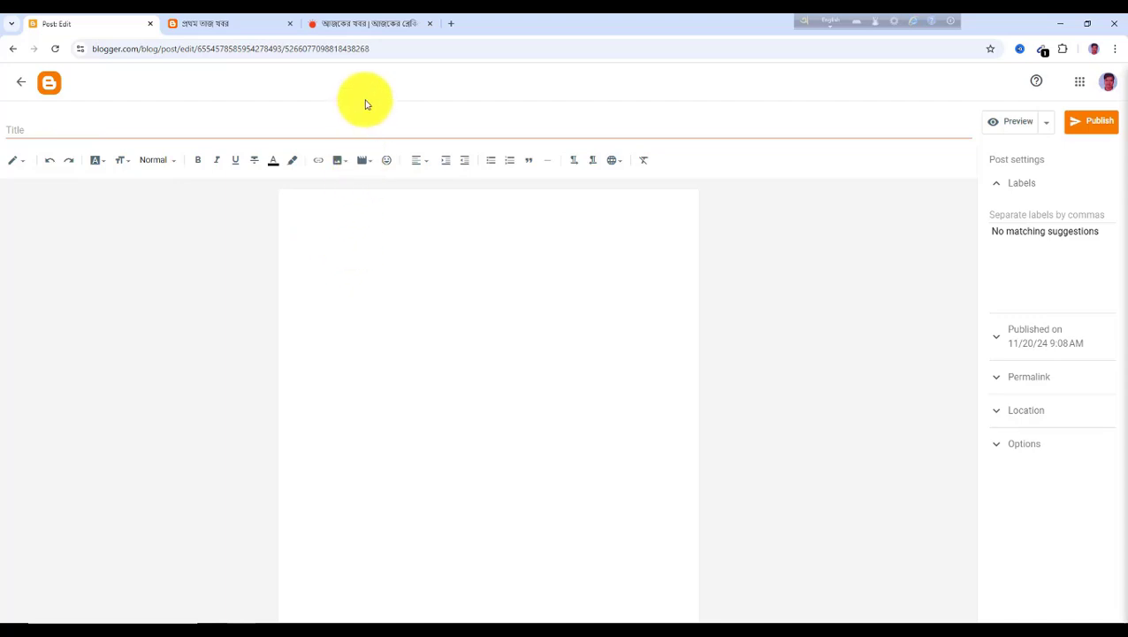
Open the first article in Prothom Alo's latest news and copy its headline into the new post's title
left_click(352, 25)
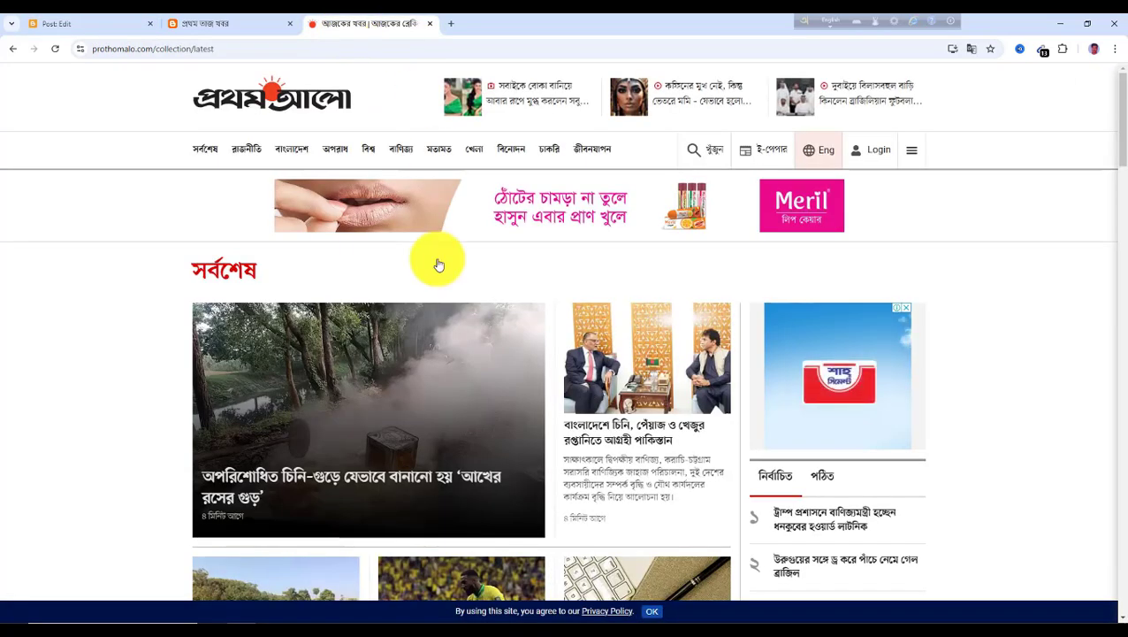
left_click(209, 155)
scroll(385, 406, "down", 1)
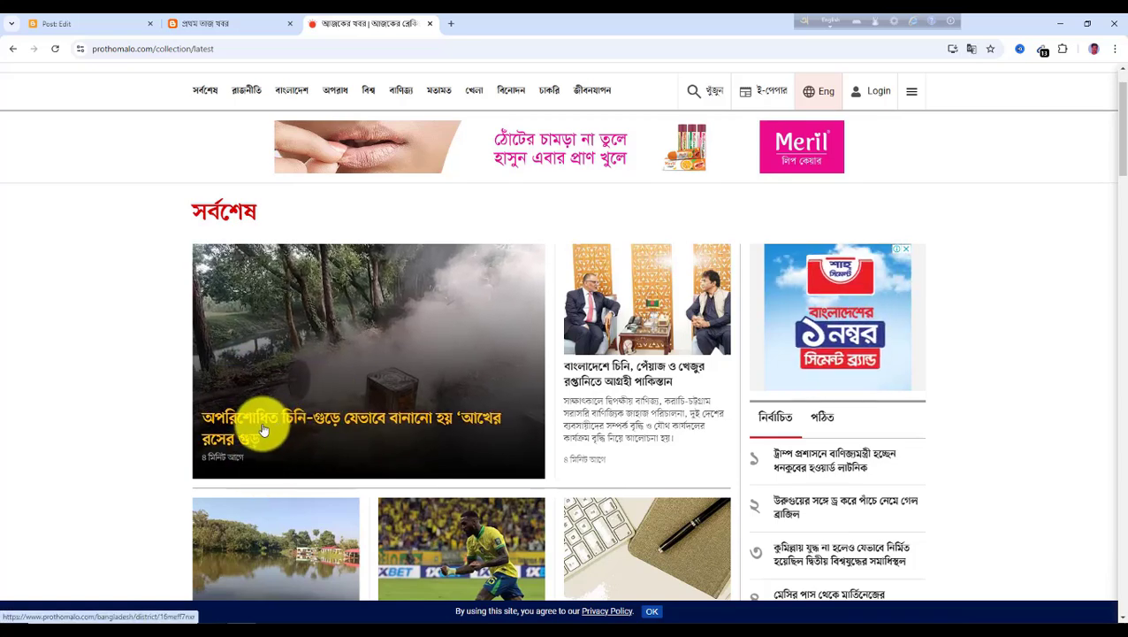
left_click(261, 421)
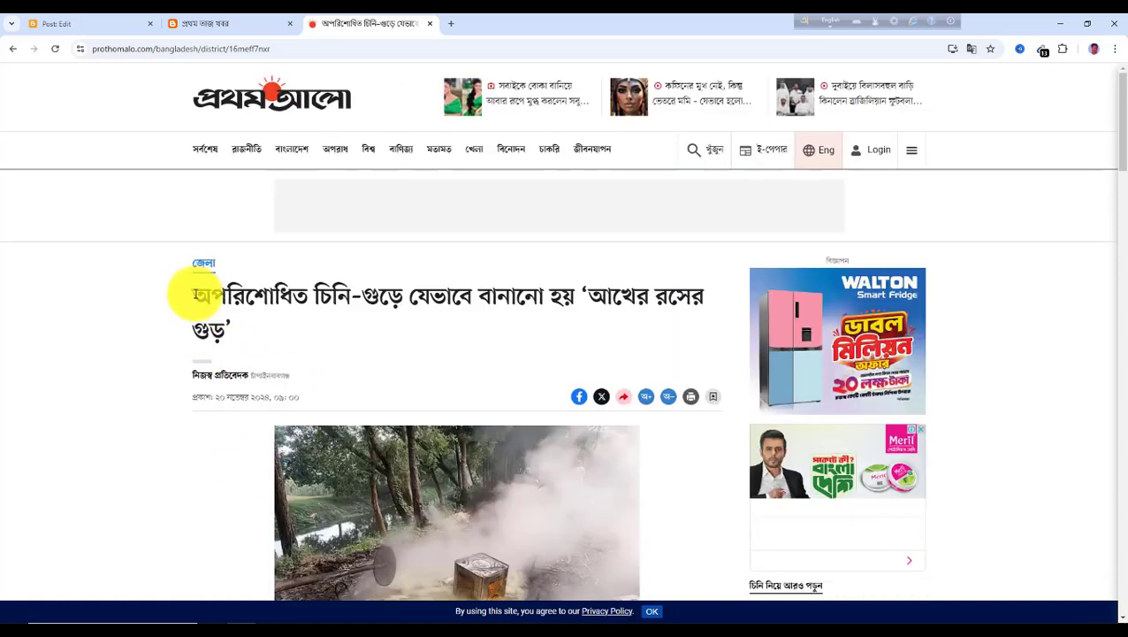
left_click_drag(196, 297, 240, 343)
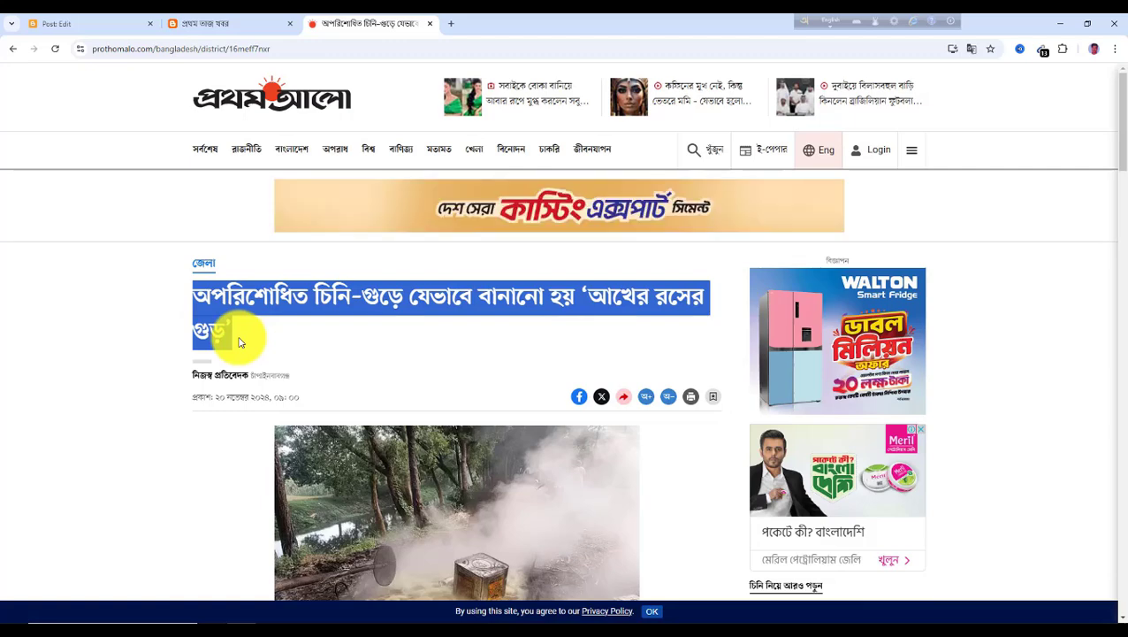
left_click(89, 27)
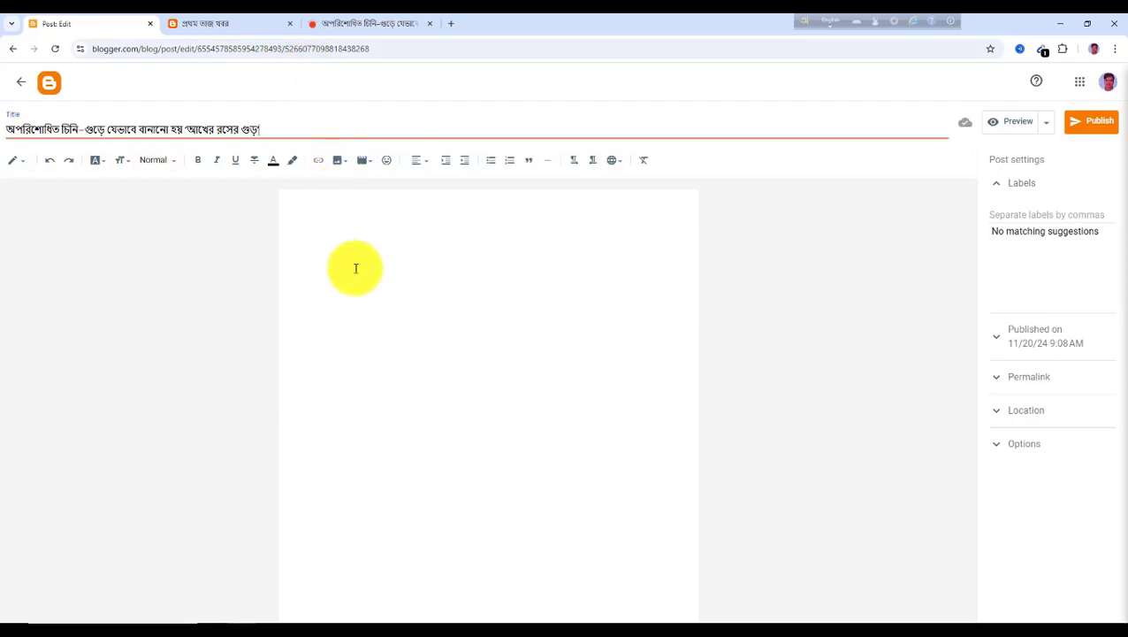
Save the article's main photo to the Downloads folder
left_click(343, 25)
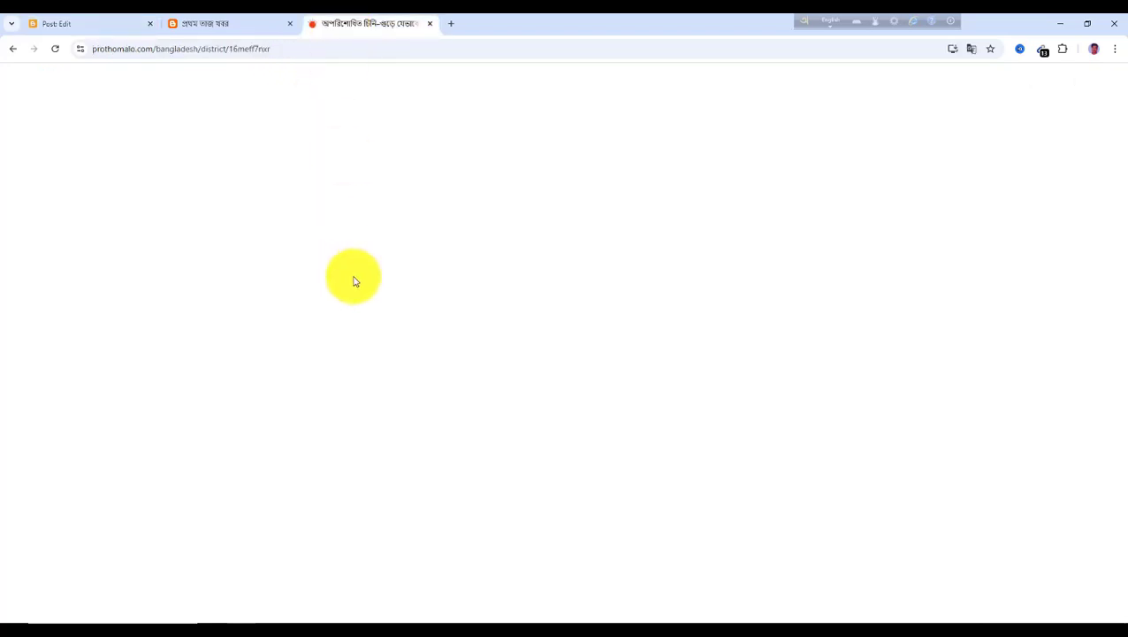
scroll(386, 328, "down", 2)
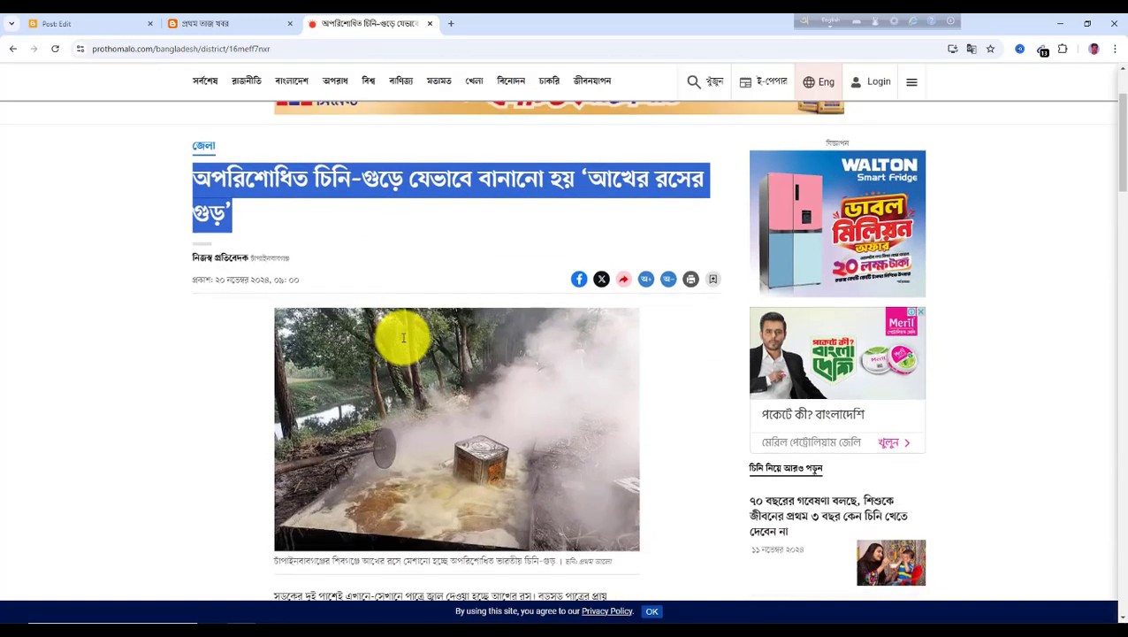
scroll(482, 420, "down", 2)
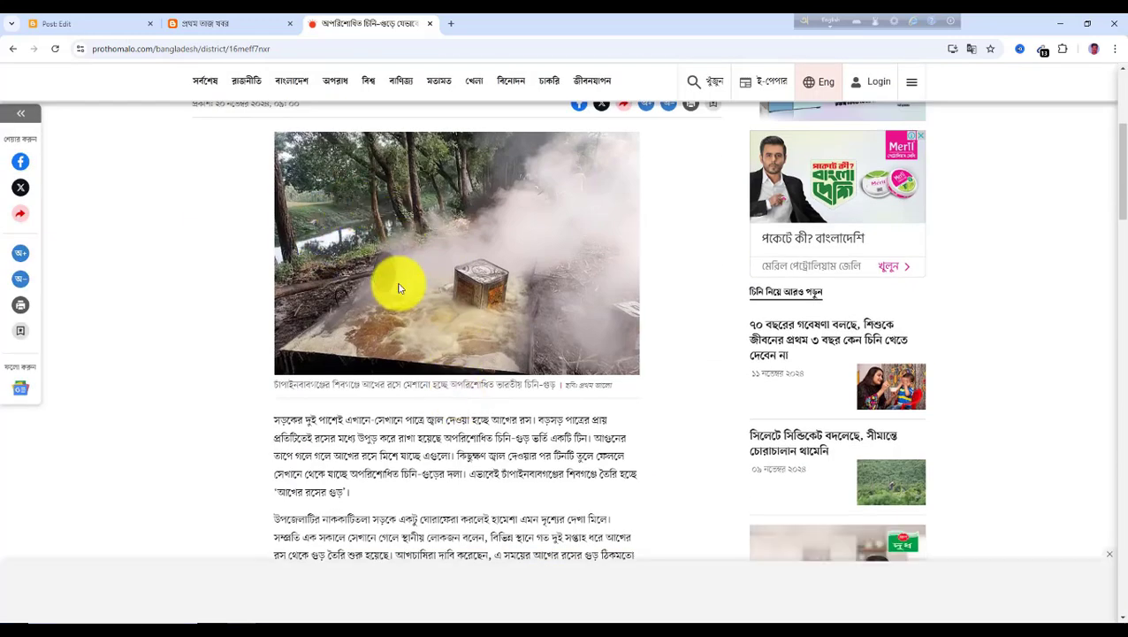
scroll(398, 288, "up", 1)
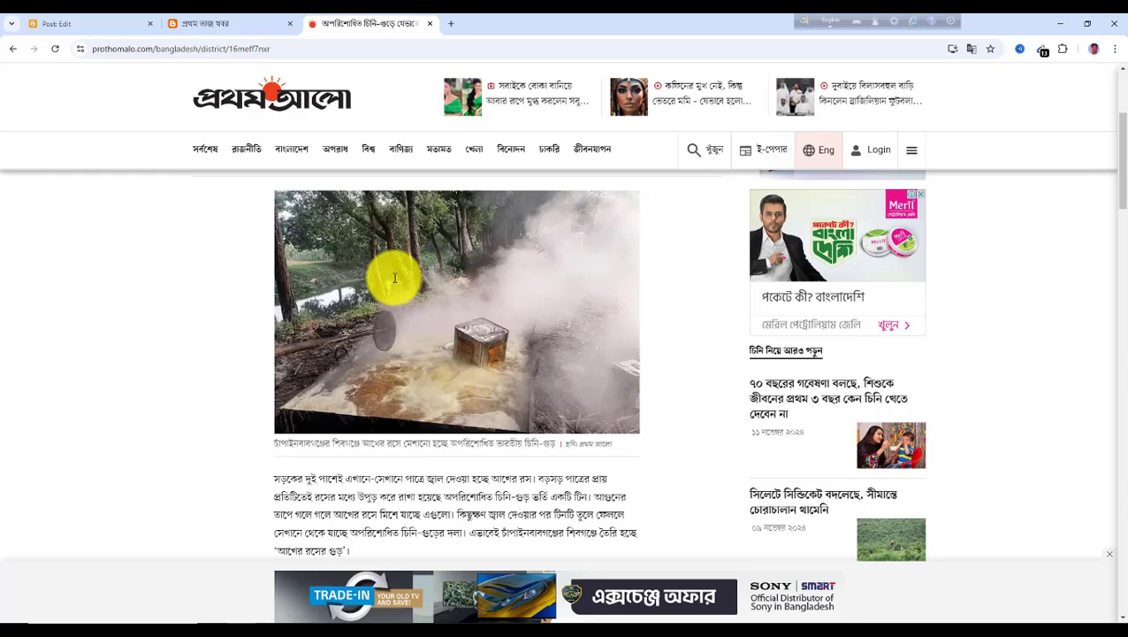
right_click(395, 278)
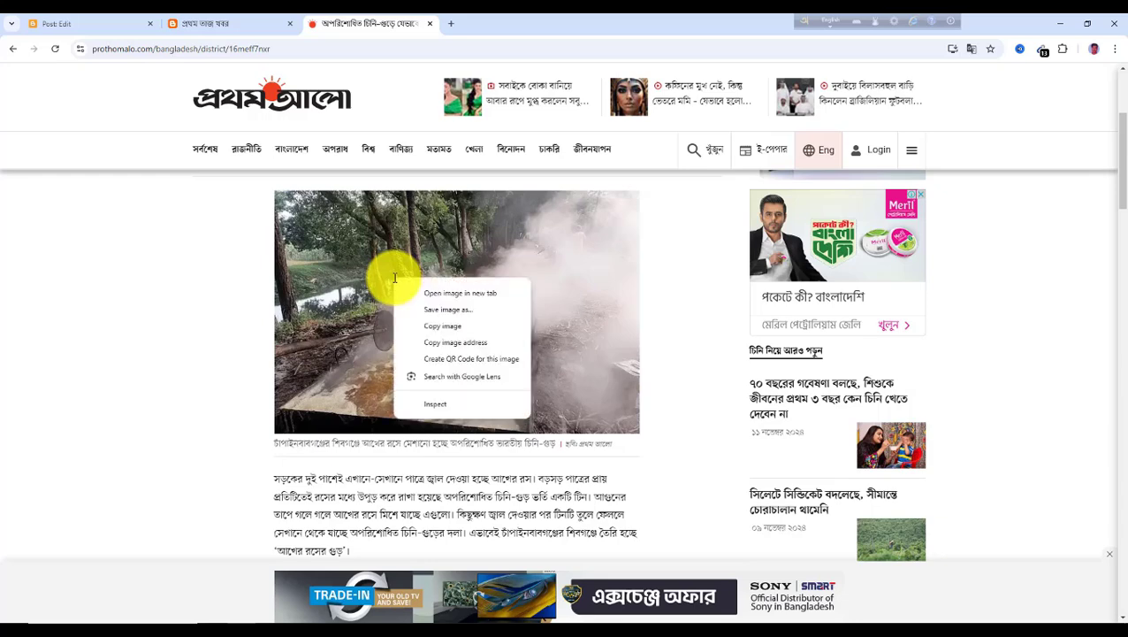
left_click(447, 312)
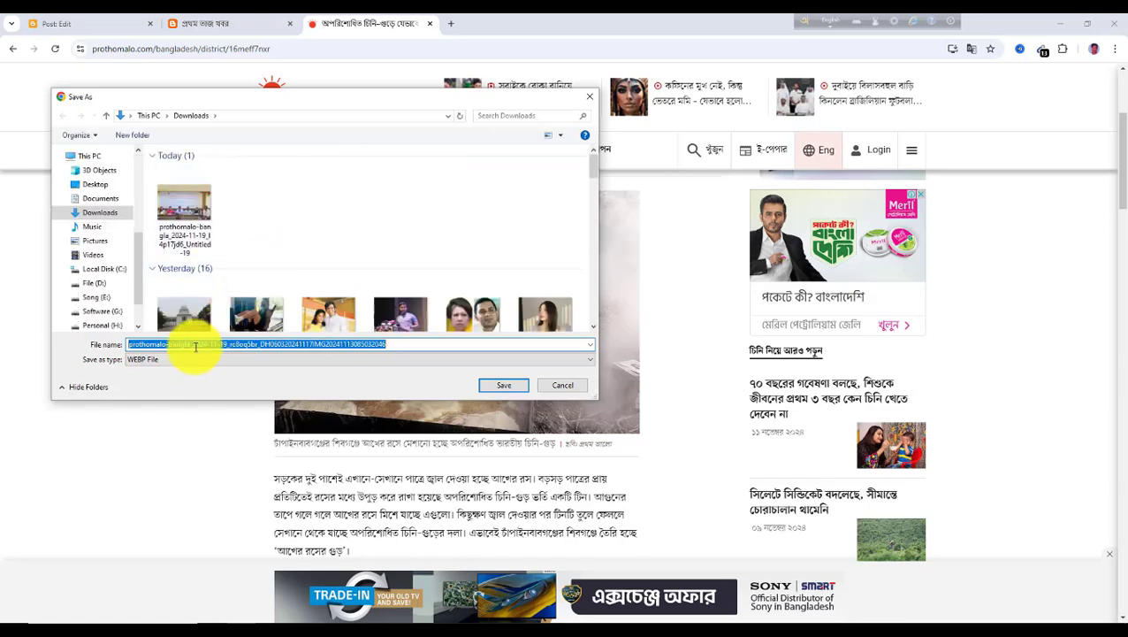
left_click(505, 386)
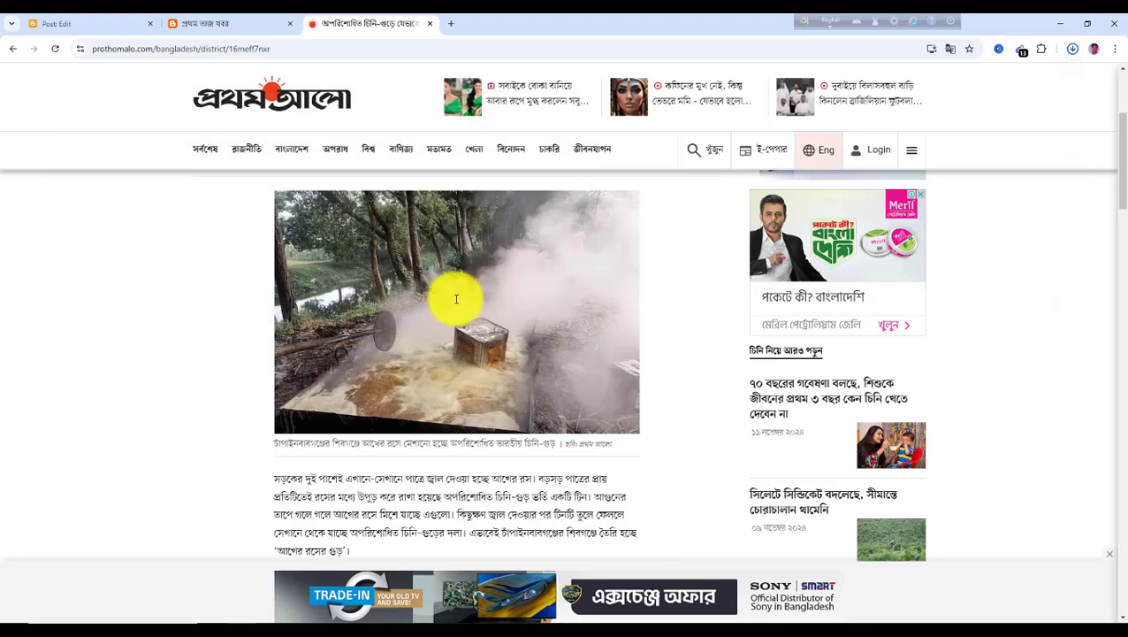
Copy the article's first three body paragraphs
scroll(448, 292, "down", 3)
scroll(305, 294, "down", 1)
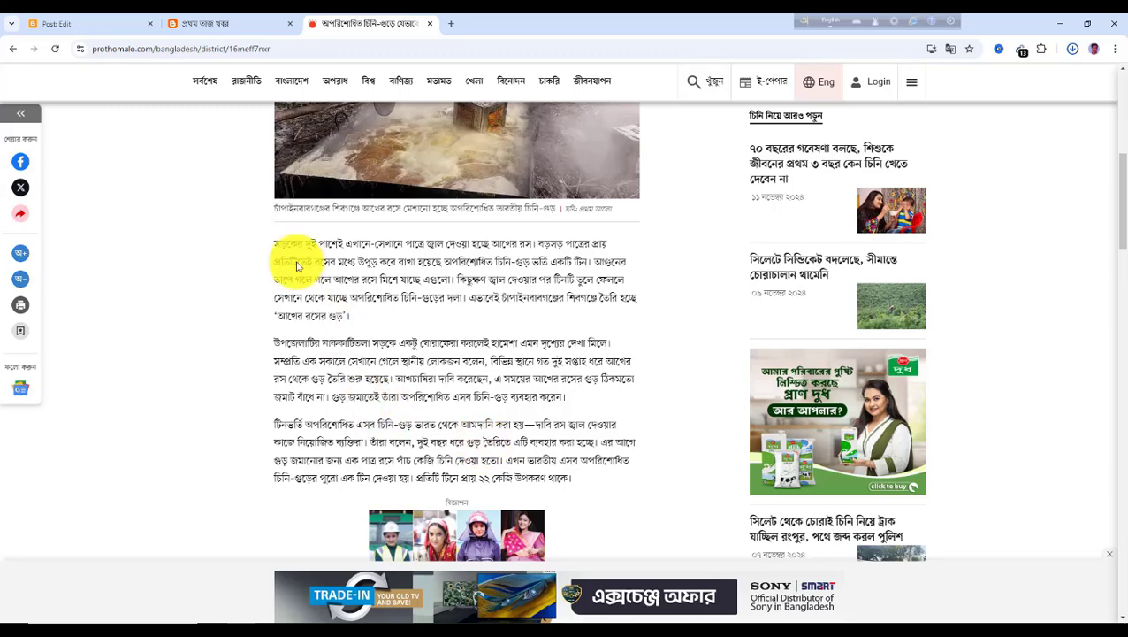
left_click_drag(274, 244, 369, 343)
left_click_drag(296, 258, 576, 480)
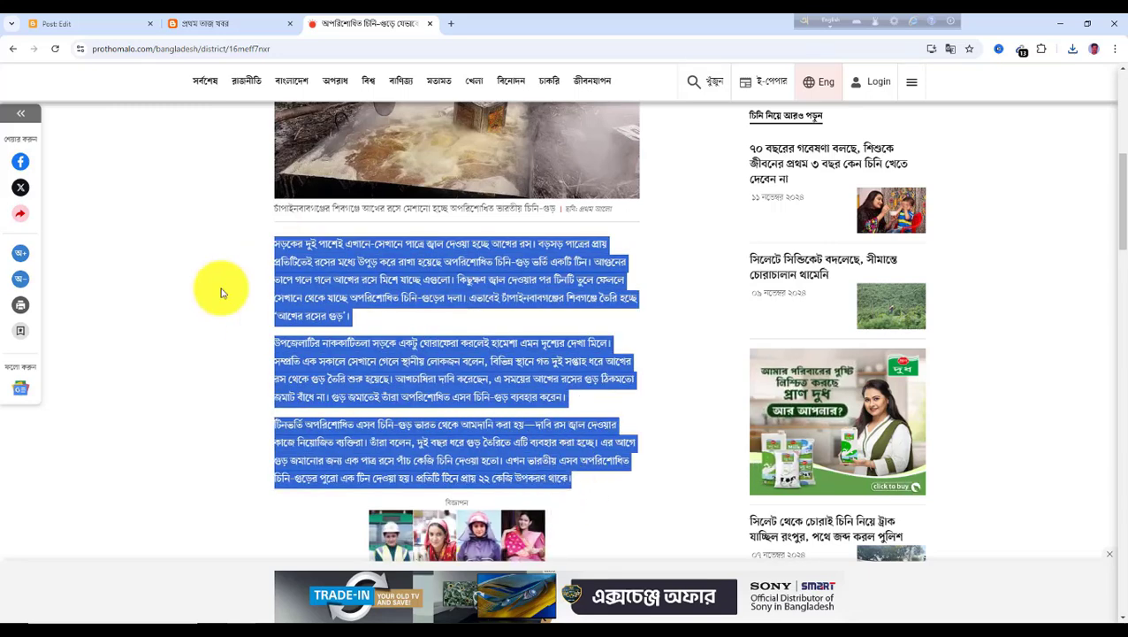
left_click(88, 23)
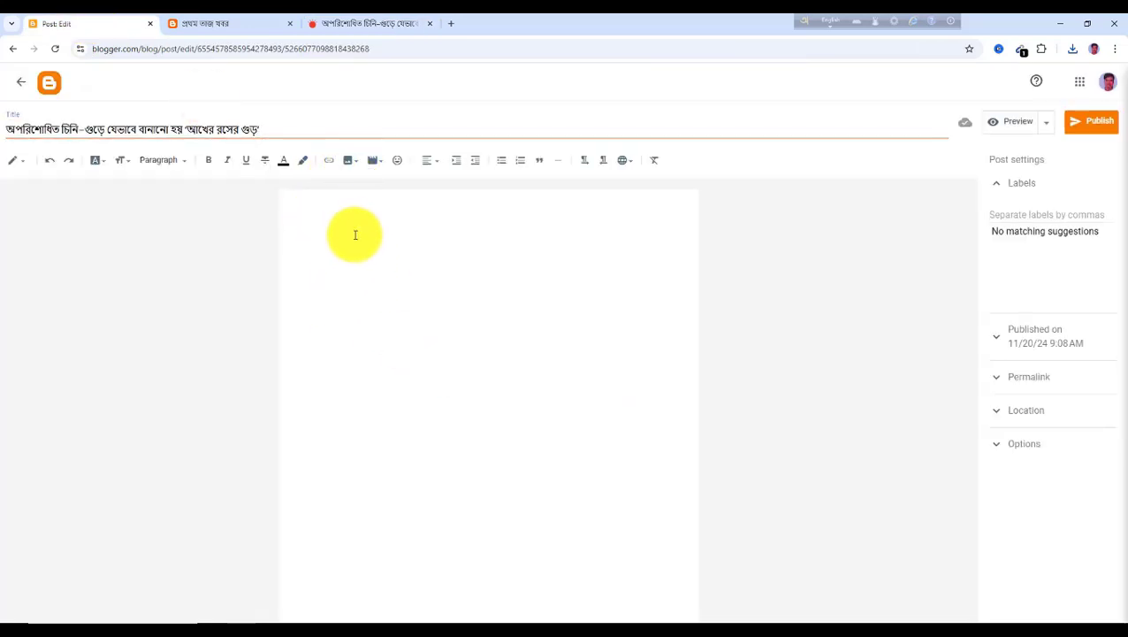
Upload the saved sugar-cane photo from the computer into the post body and enlarge it
left_click(352, 163)
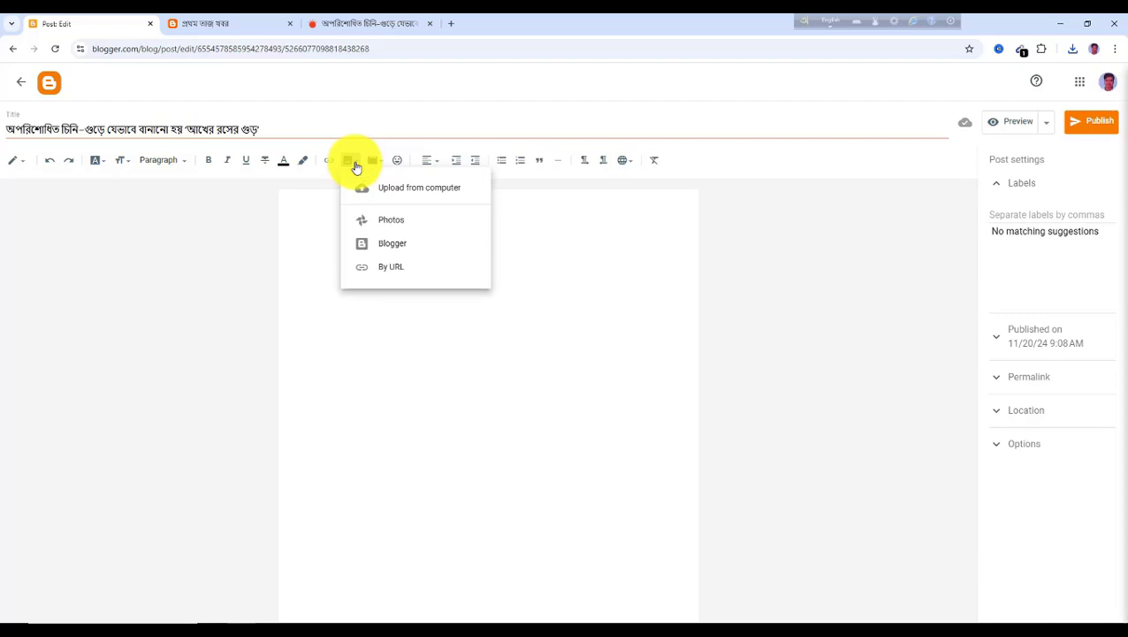
left_click(420, 194)
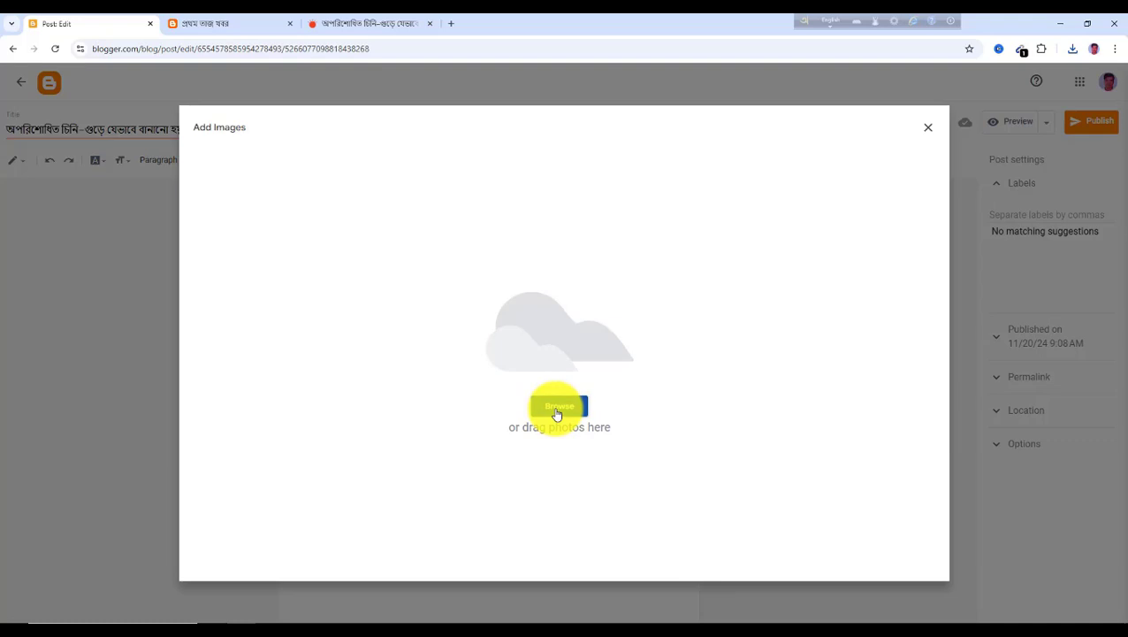
left_click(558, 408)
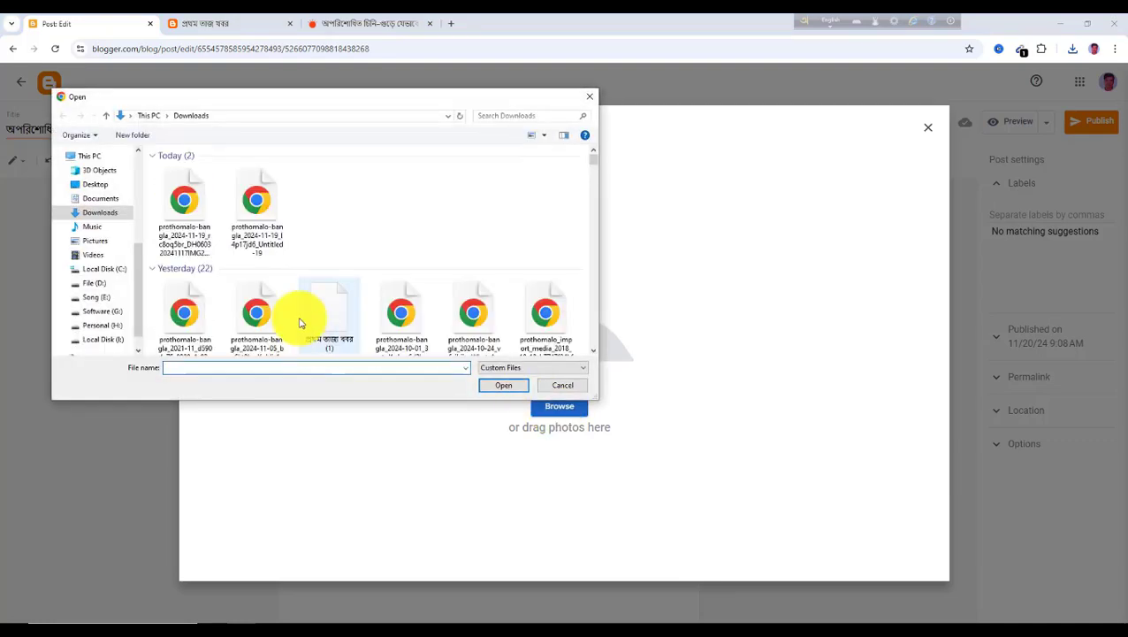
left_click(187, 207)
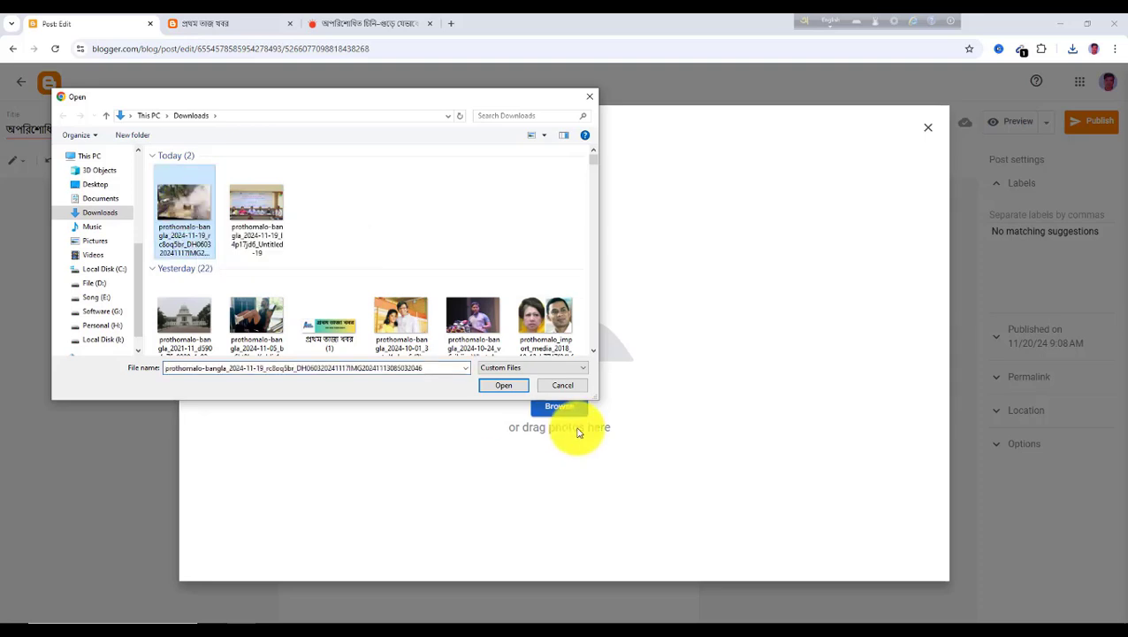
left_click(501, 386)
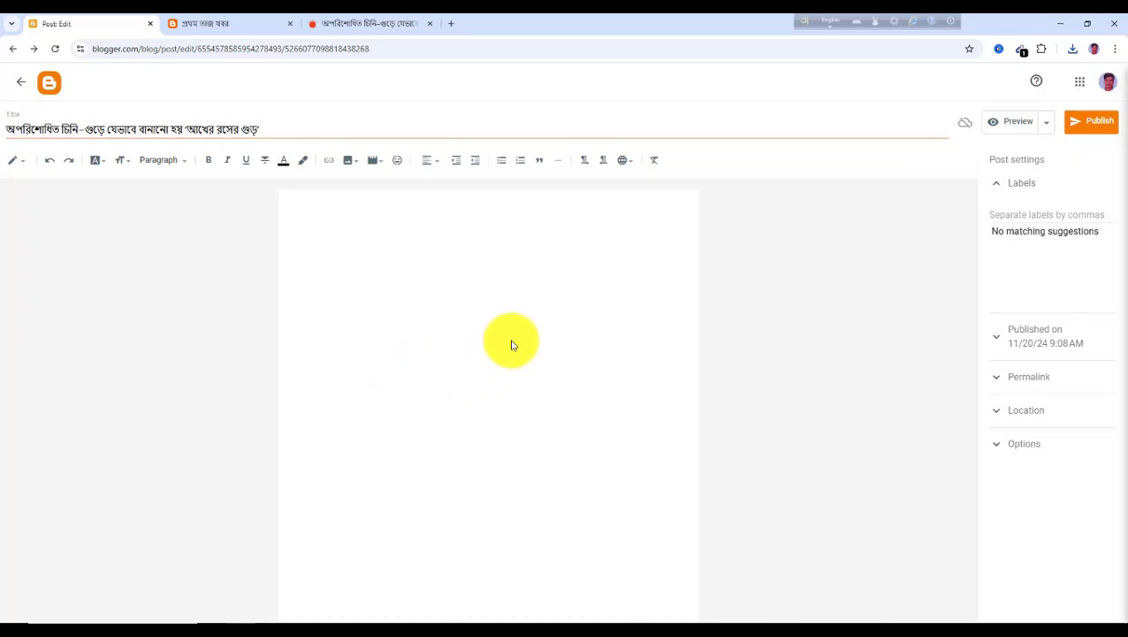
left_click(436, 322)
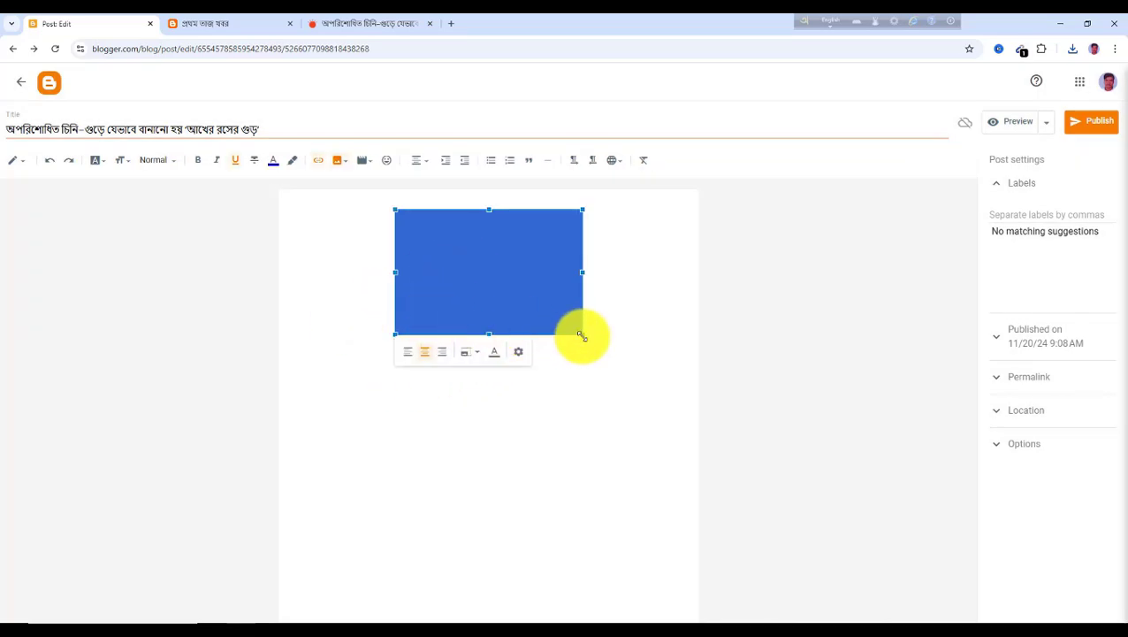
left_click_drag(582, 336, 687, 406)
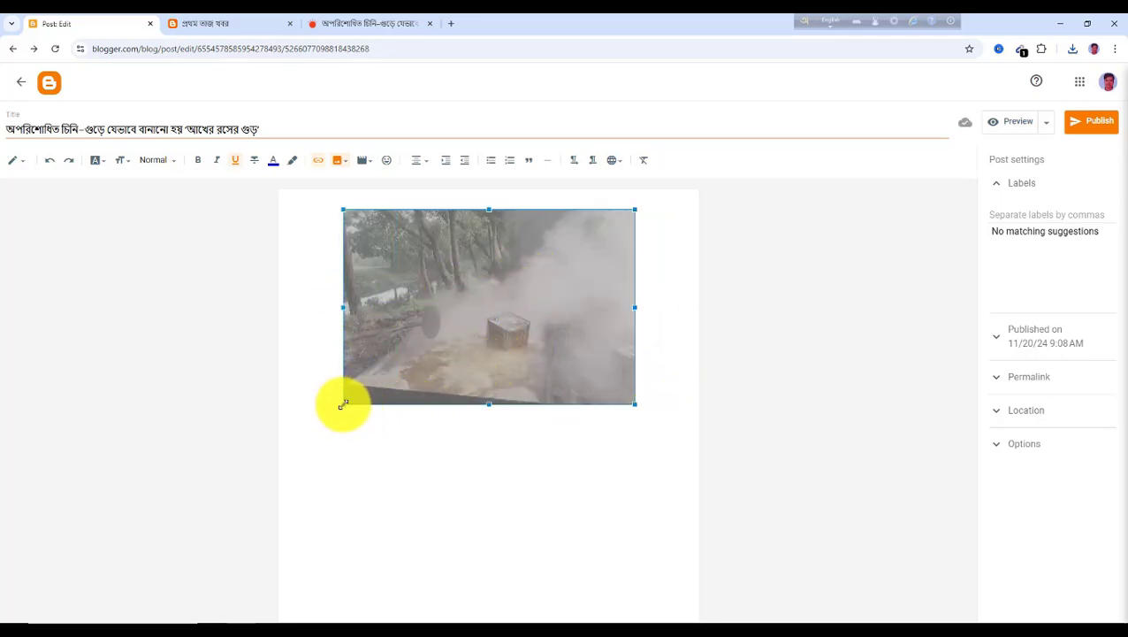
left_click_drag(343, 405, 326, 425)
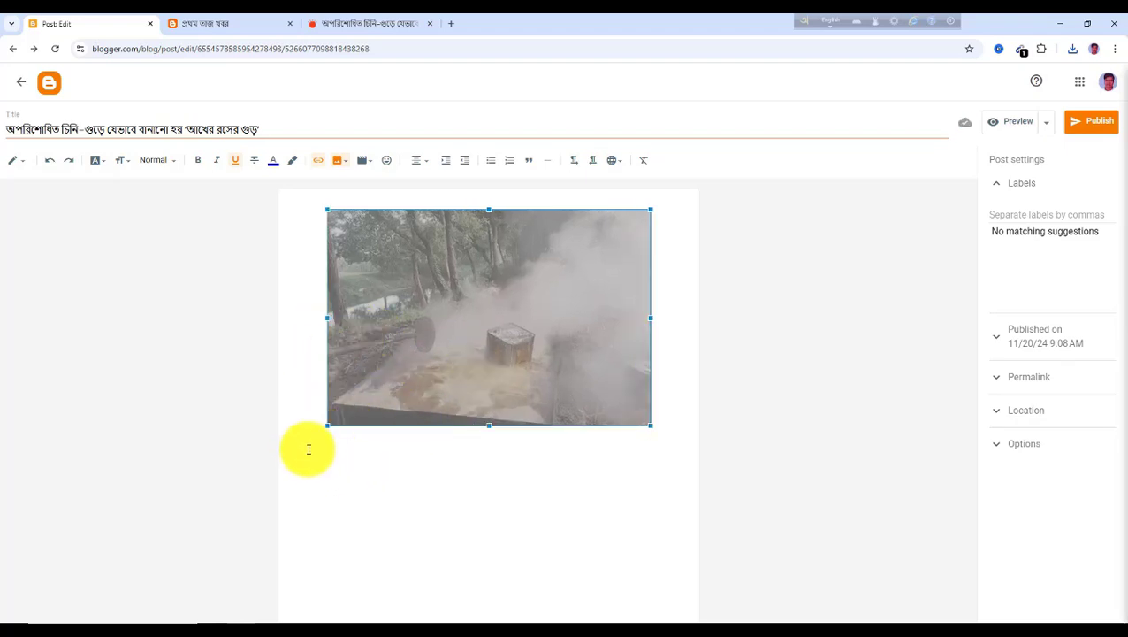
Paste the copied paragraphs below the photo in the post body
left_click(307, 442)
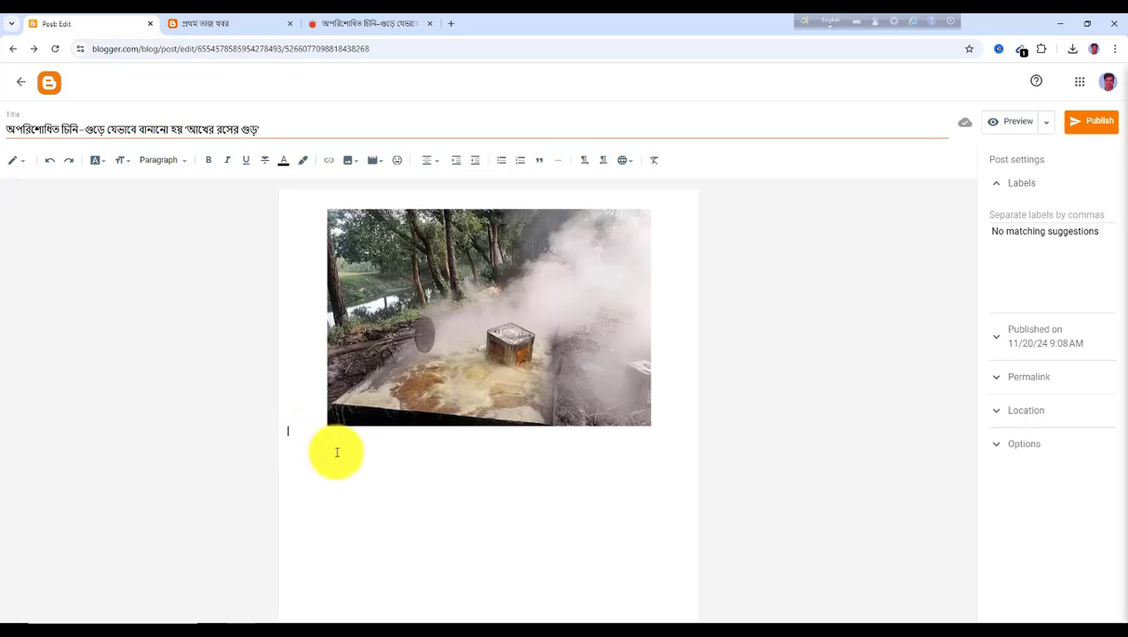
key("ctrl+v")
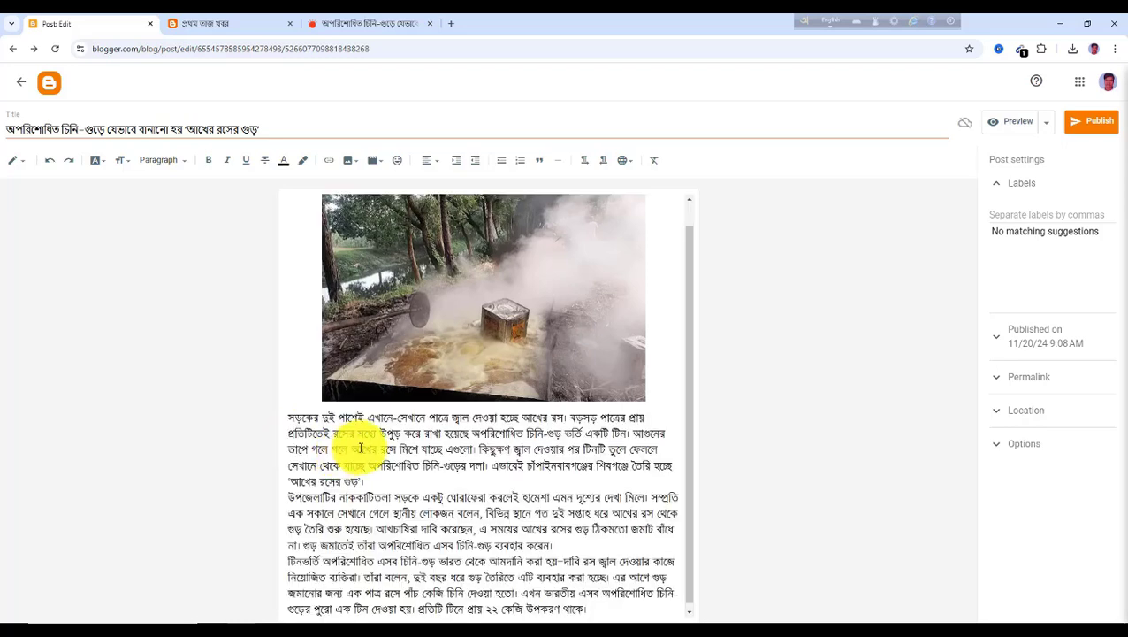
scroll(389, 432, "down", 2)
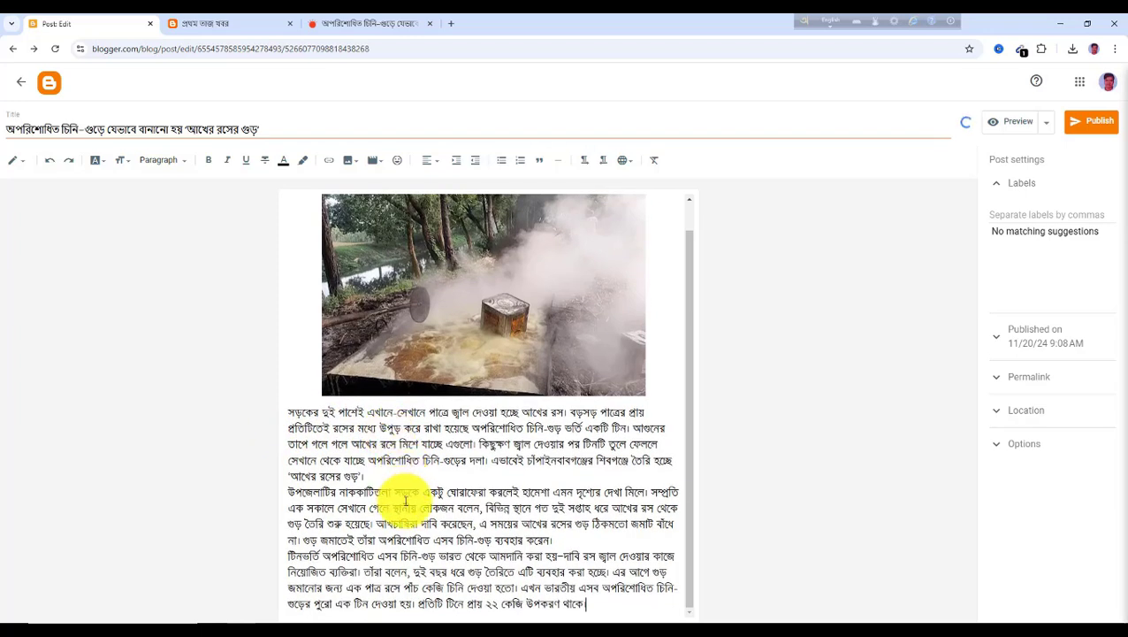
Copy the article's next two paragraphs and paste them on a new line at the end of the post body
left_click(348, 27)
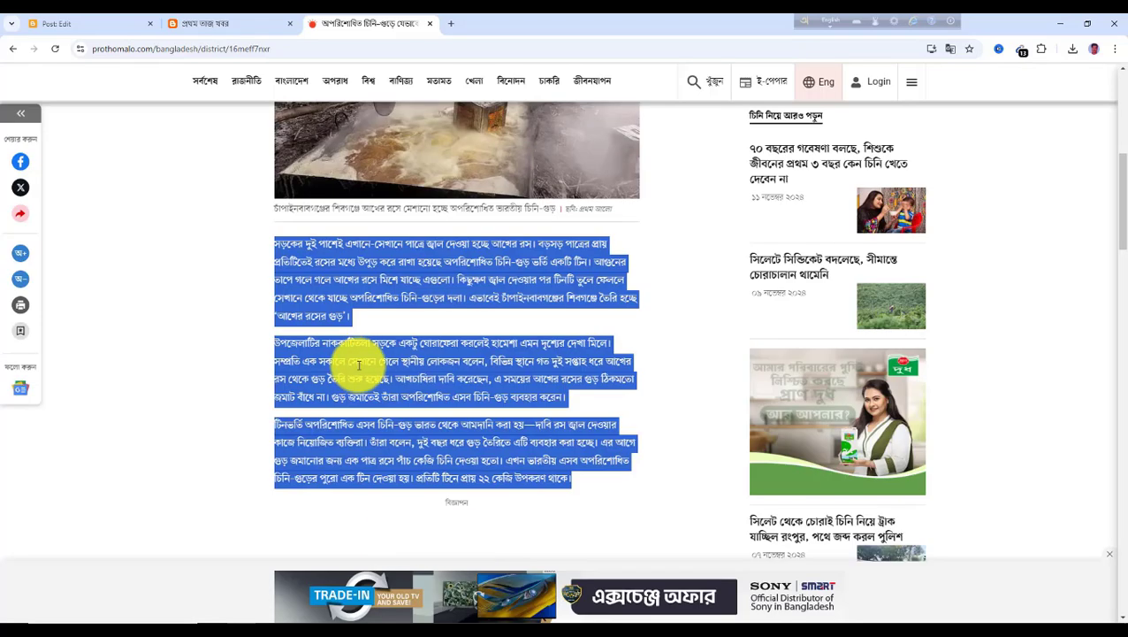
scroll(410, 372, "down", 5)
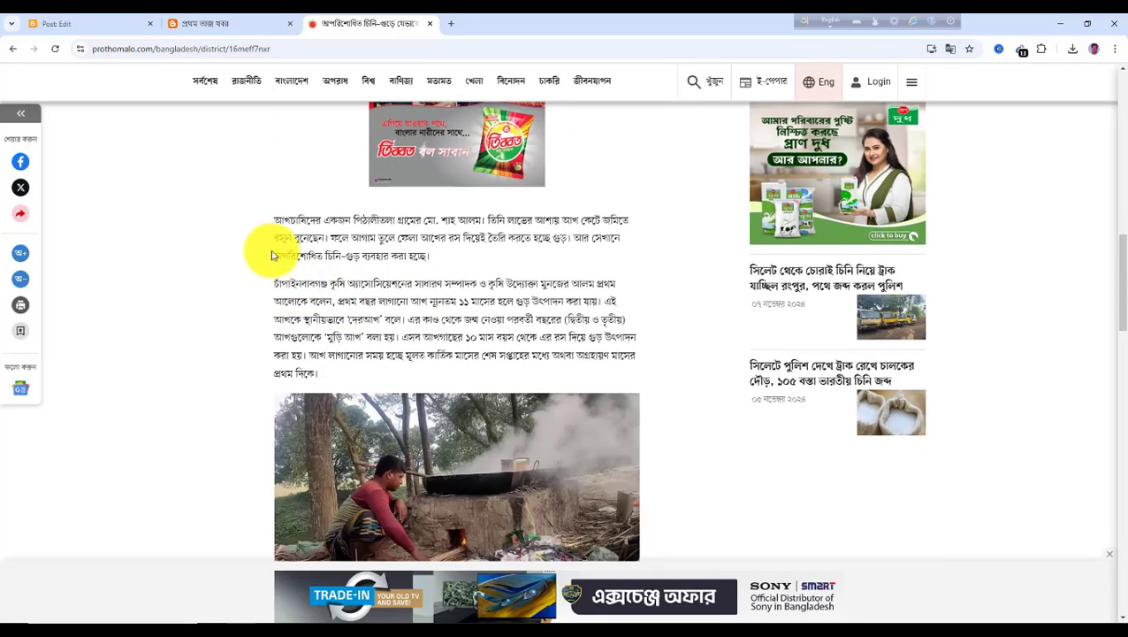
left_click_drag(277, 221, 350, 383)
key("ctrl+c")
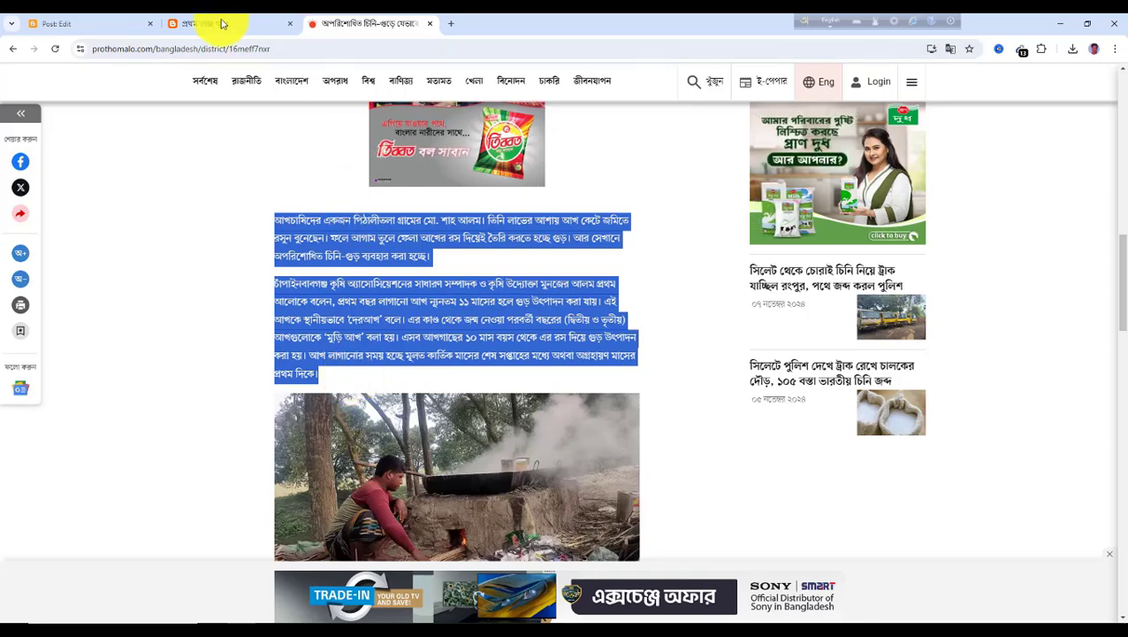
left_click(117, 24)
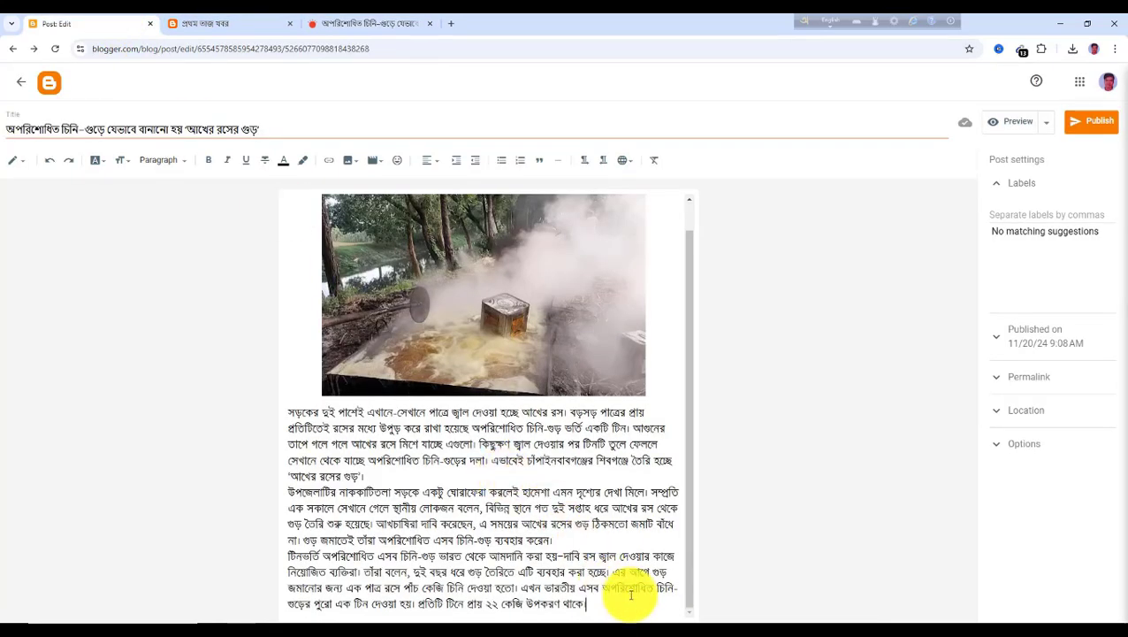
key("Return")
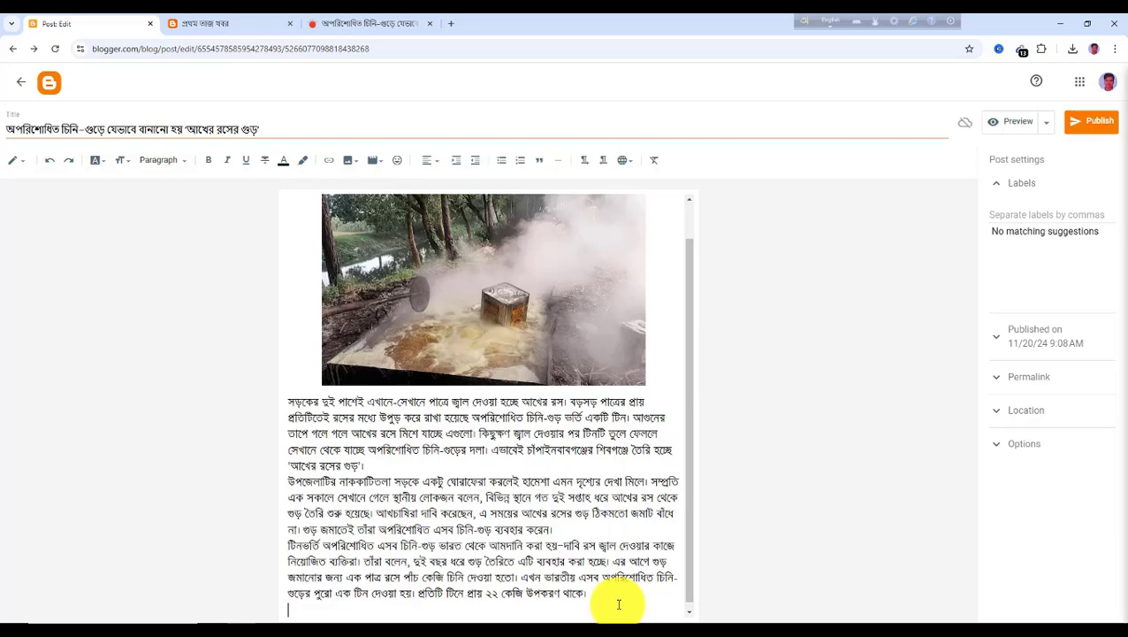
key("ctrl+v")
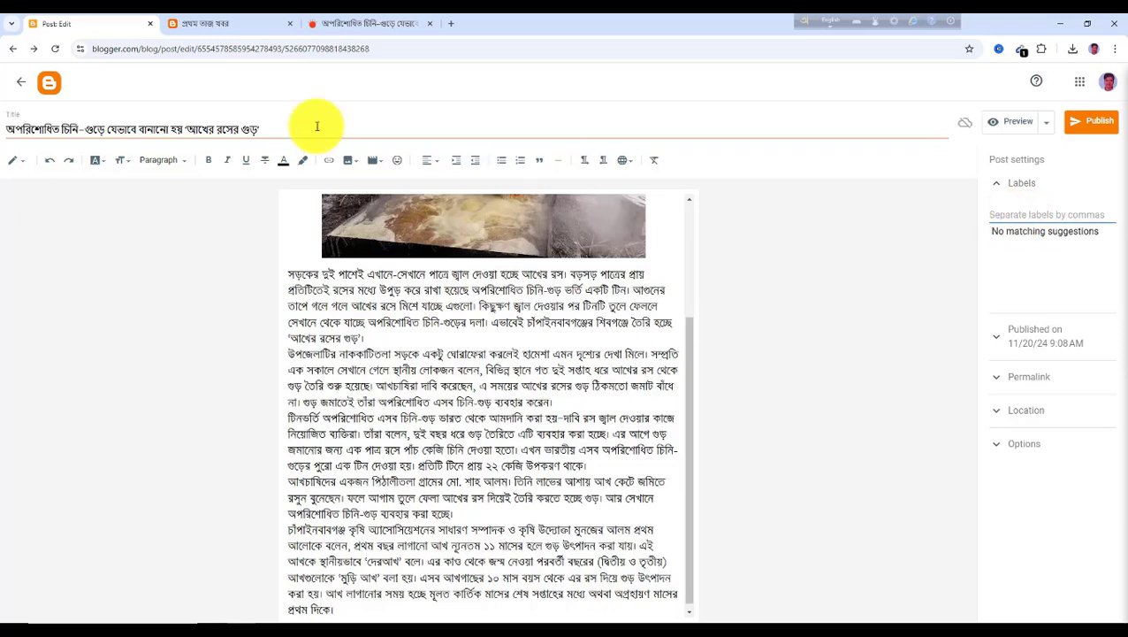
Label the sugar-cane post সর্বশেষ and publish it
left_click(239, 30)
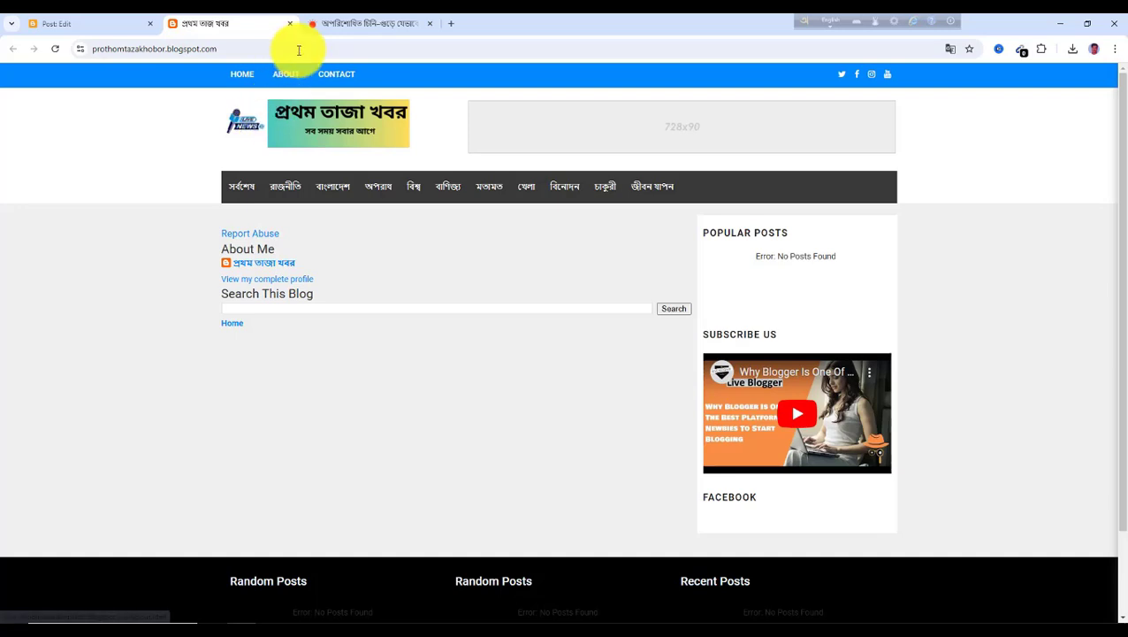
left_click(329, 25)
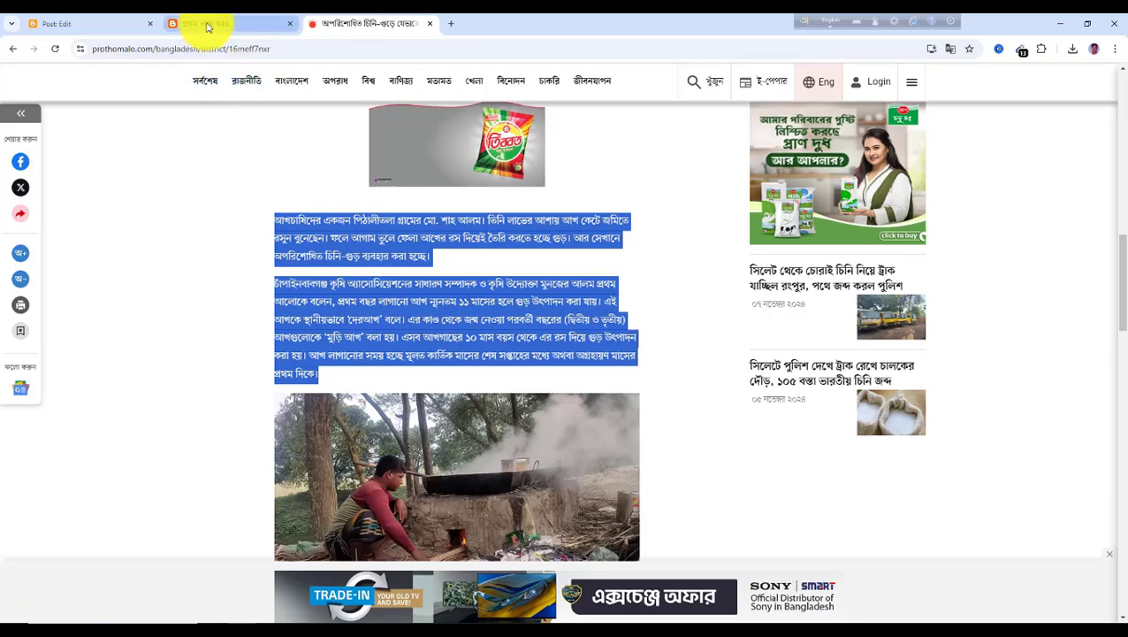
left_click(94, 31)
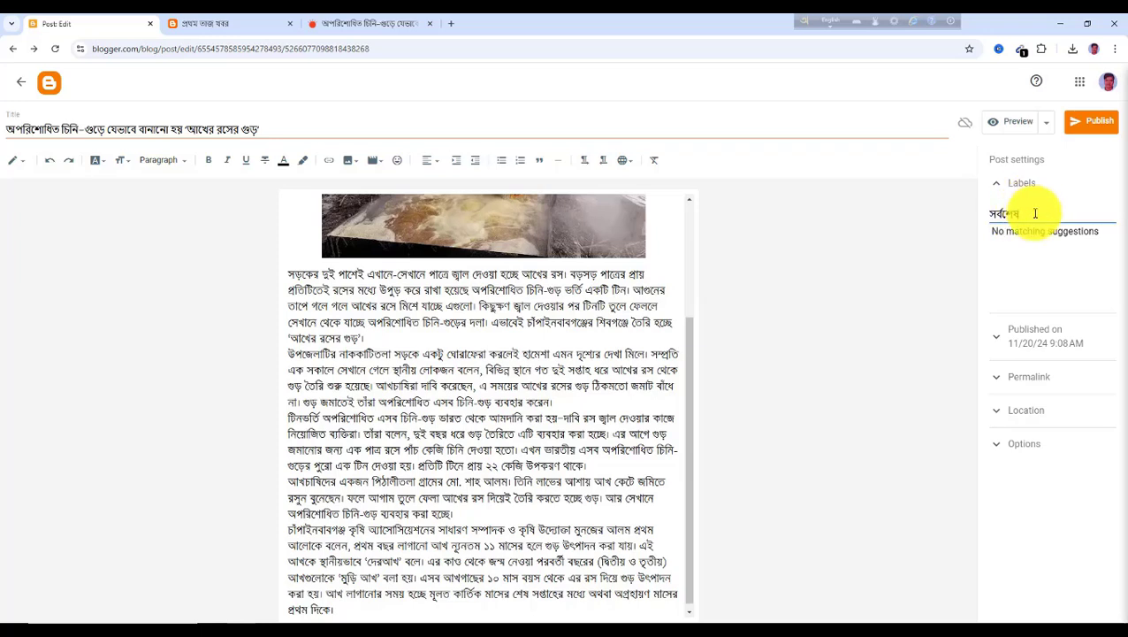
left_click(1097, 129)
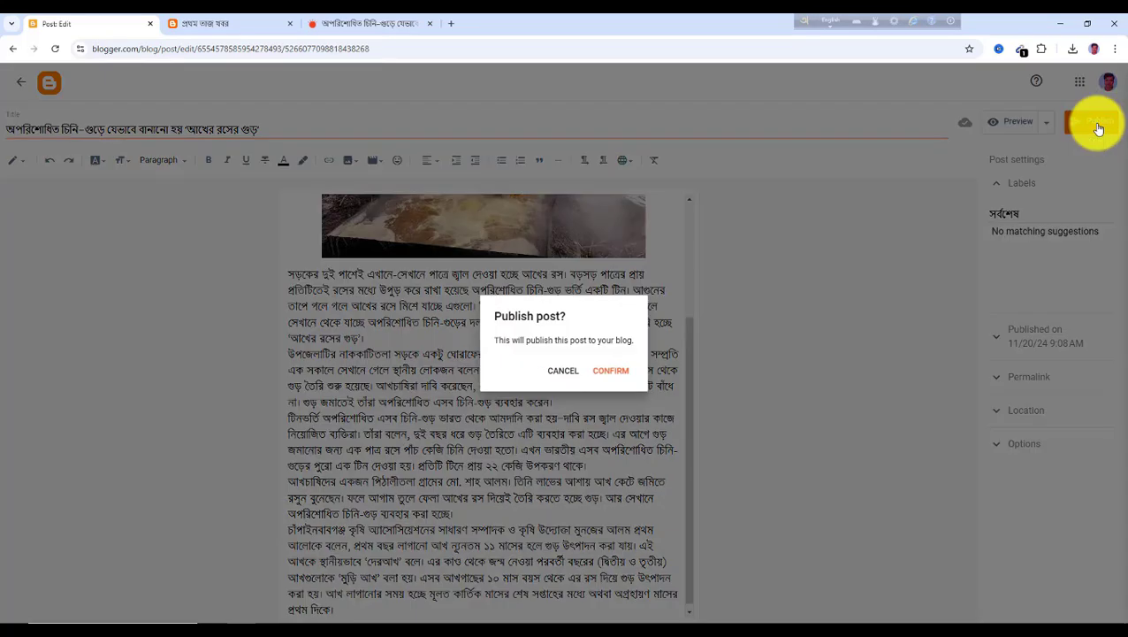
left_click(616, 372)
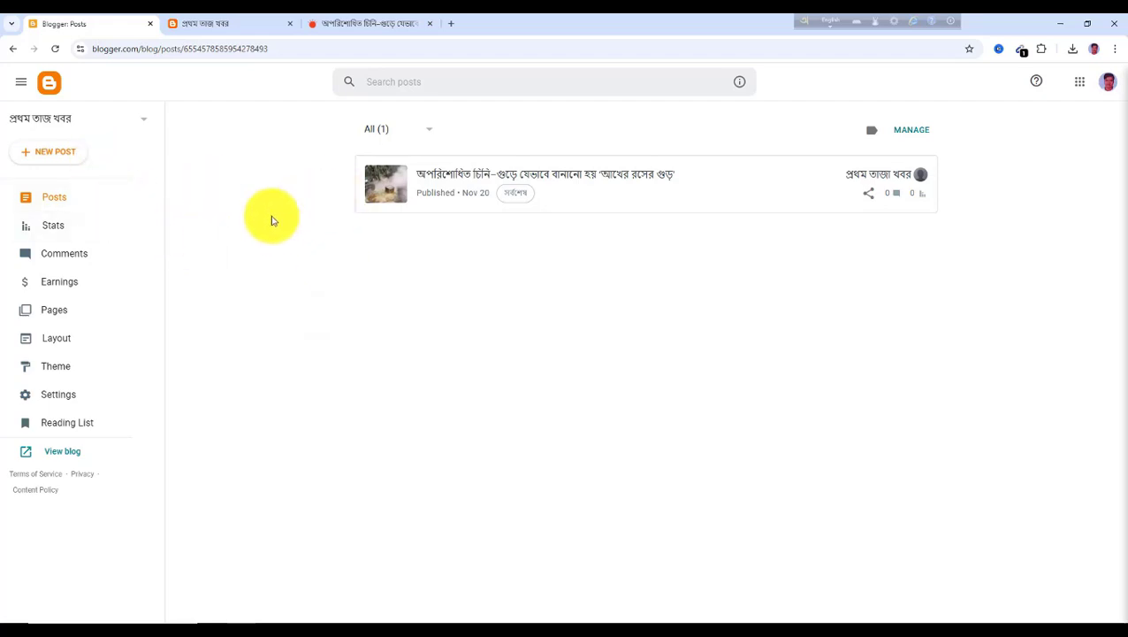
Open the রাজনীতি section on Prothom Alo and open the article about the leave-to-appeal hearing on 26 January
left_click(360, 24)
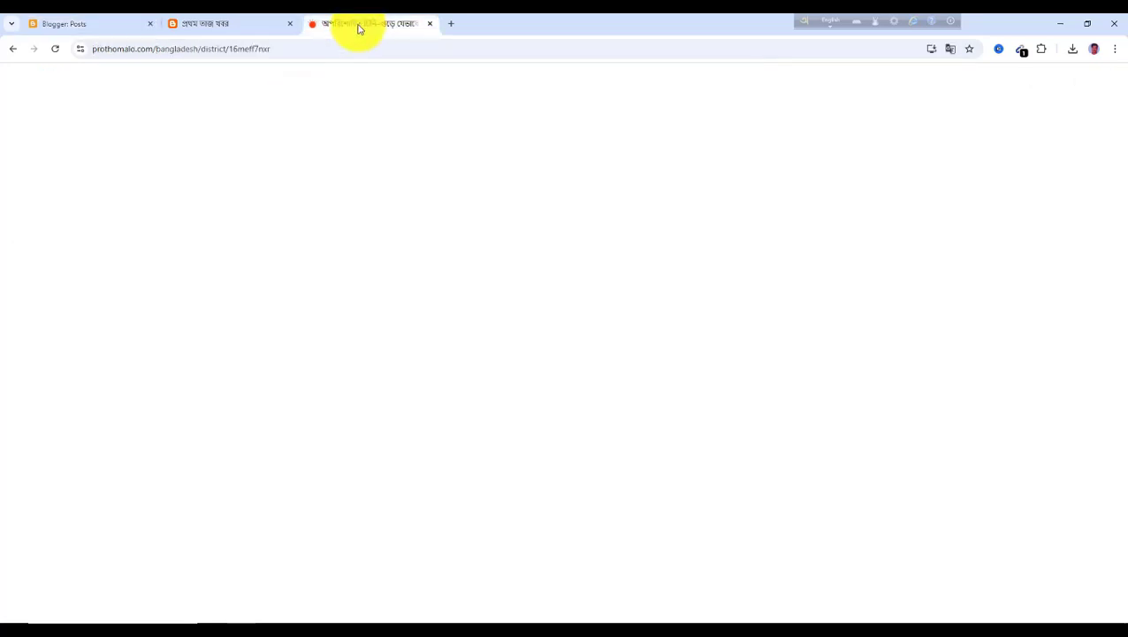
scroll(333, 219, "up", 10)
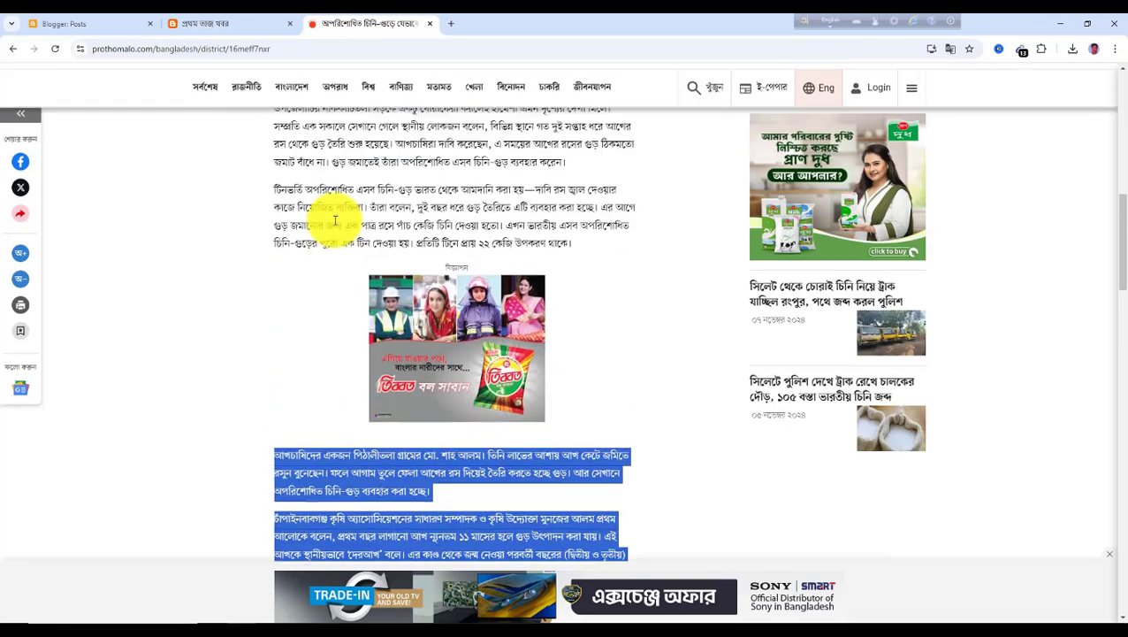
scroll(266, 212, "up", 1)
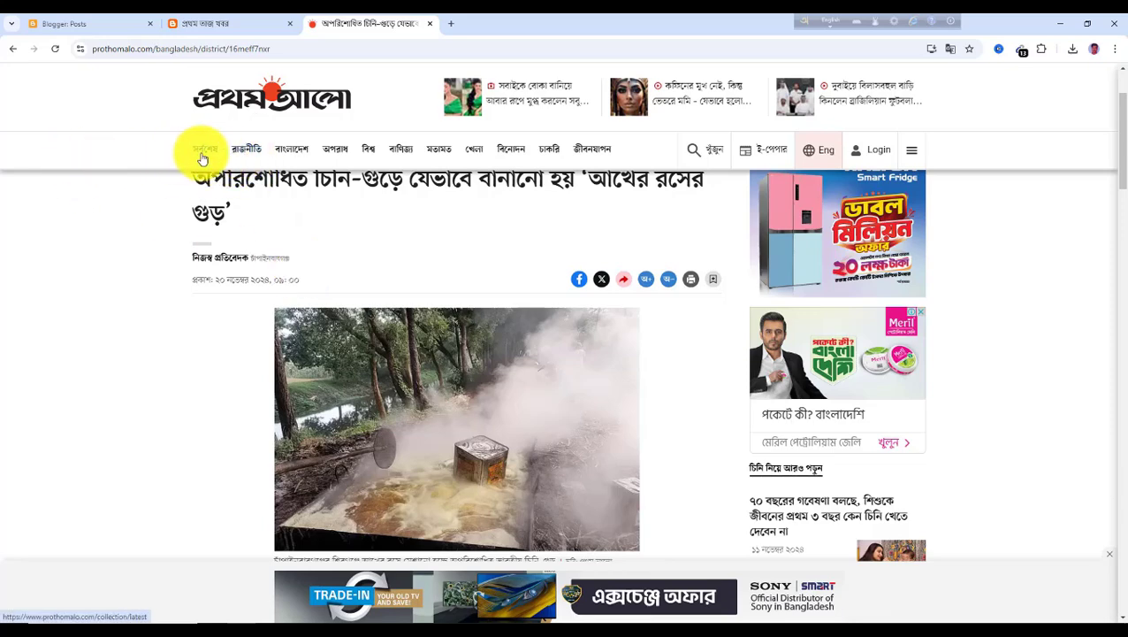
left_click(241, 155)
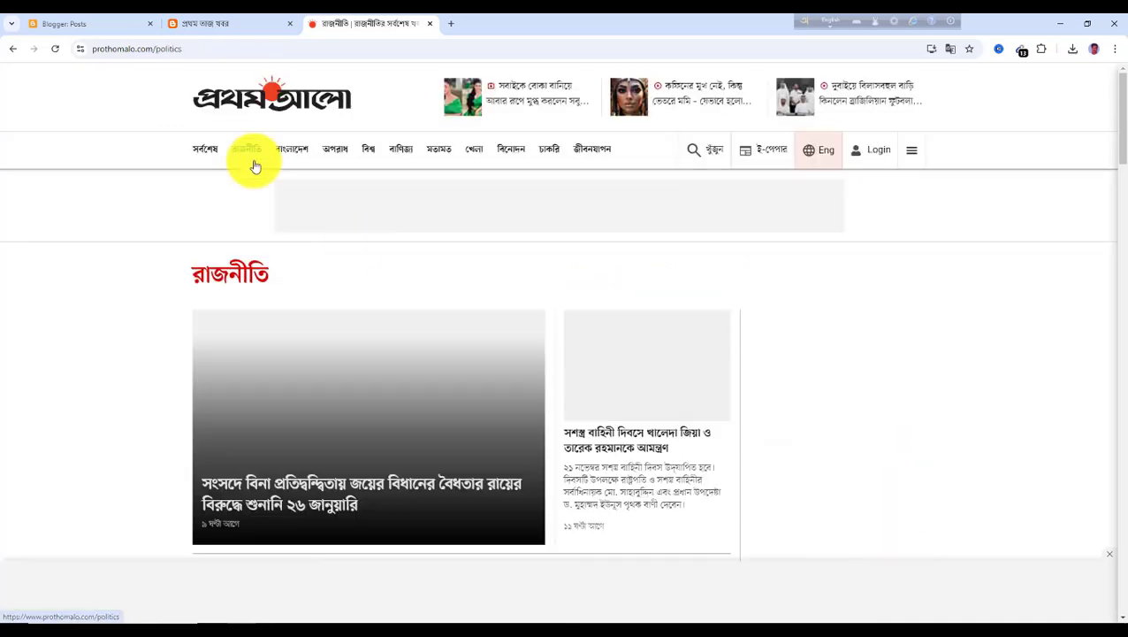
scroll(301, 370, "down", 2)
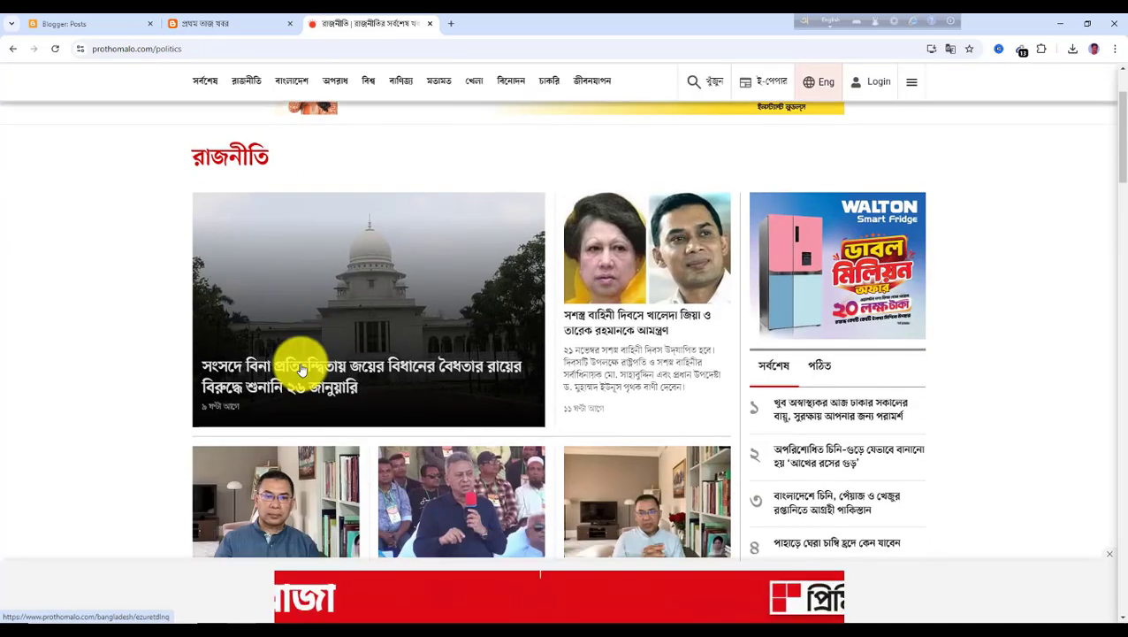
scroll(296, 370, "down", 3)
scroll(307, 284, "up", 2)
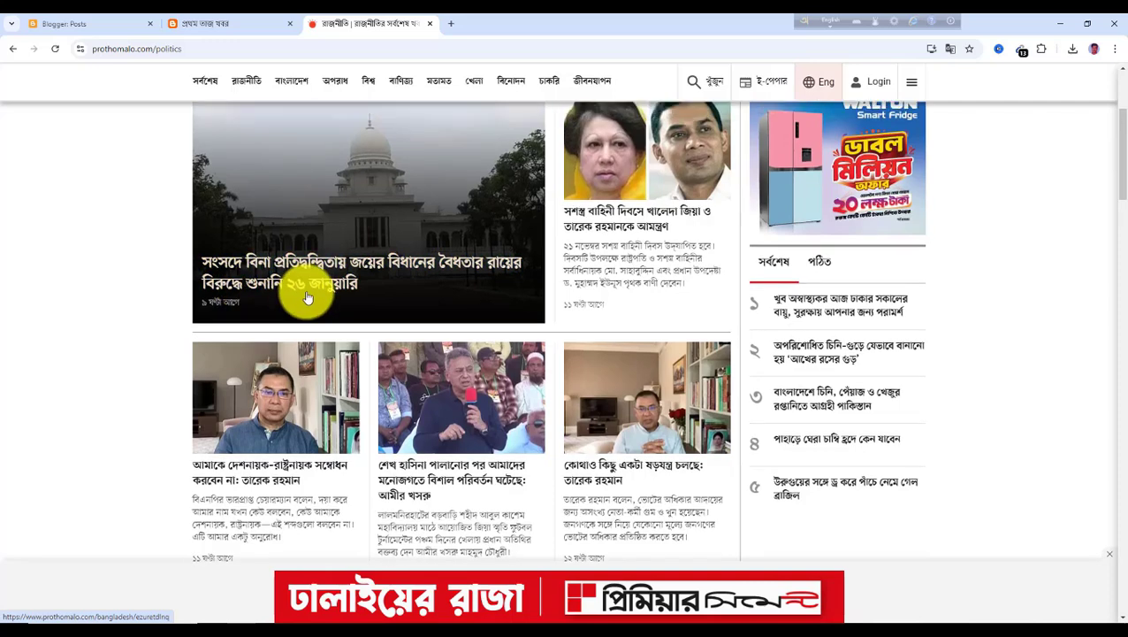
left_click(321, 317)
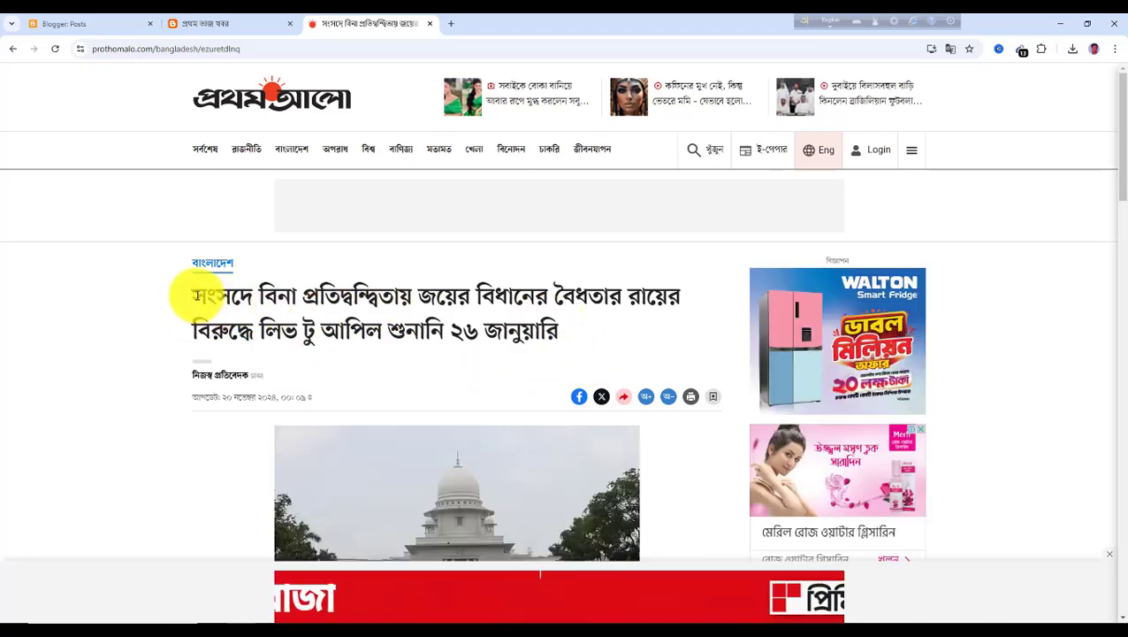
Copy the new article's headline and save its High Court building photo to Downloads
left_click_drag(197, 296, 606, 343)
key("ctrl+c")
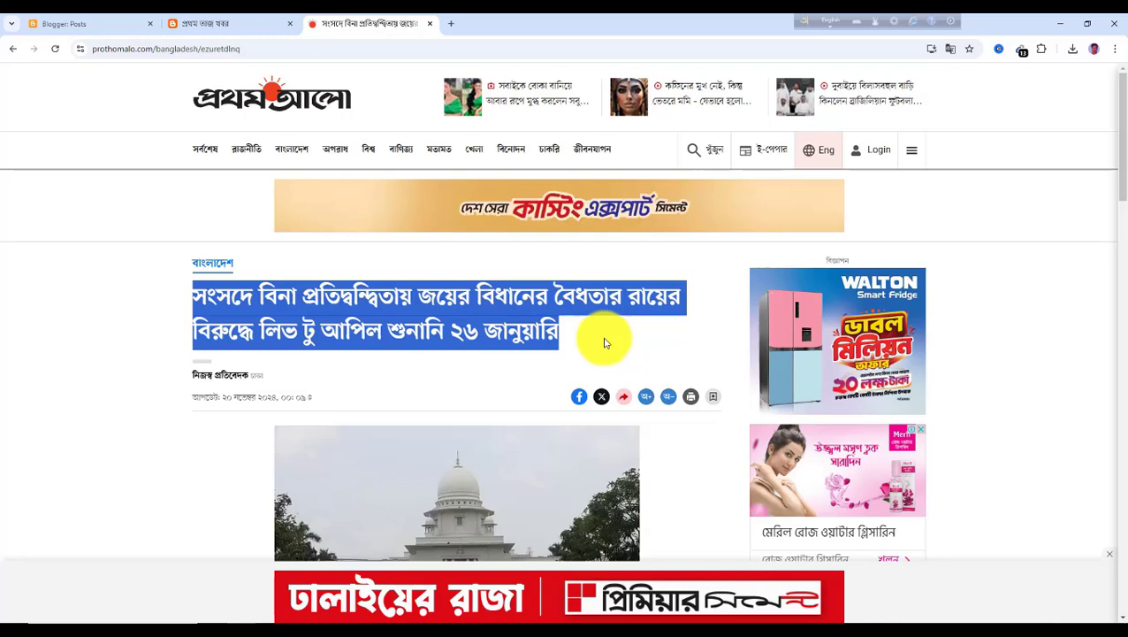
scroll(429, 364, "down", 2)
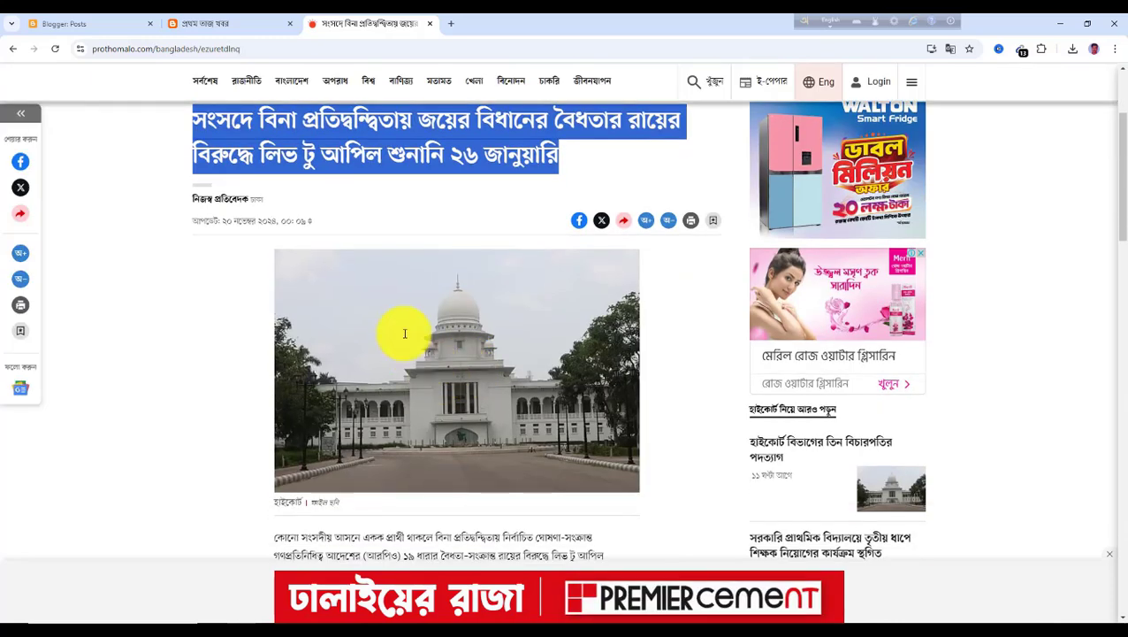
right_click(405, 333)
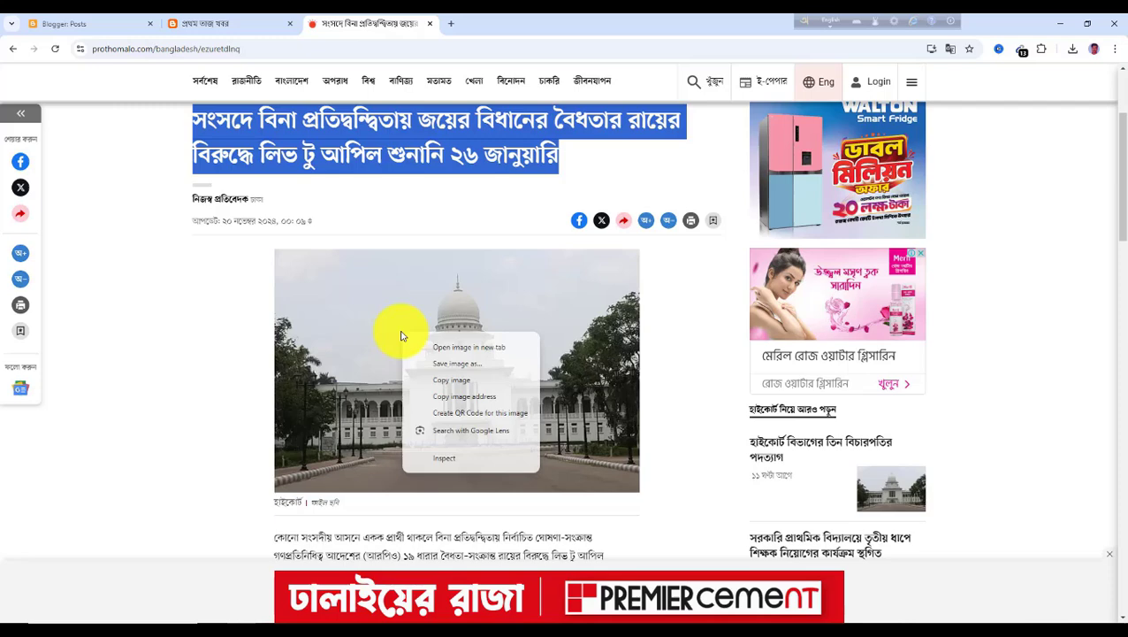
left_click(459, 369)
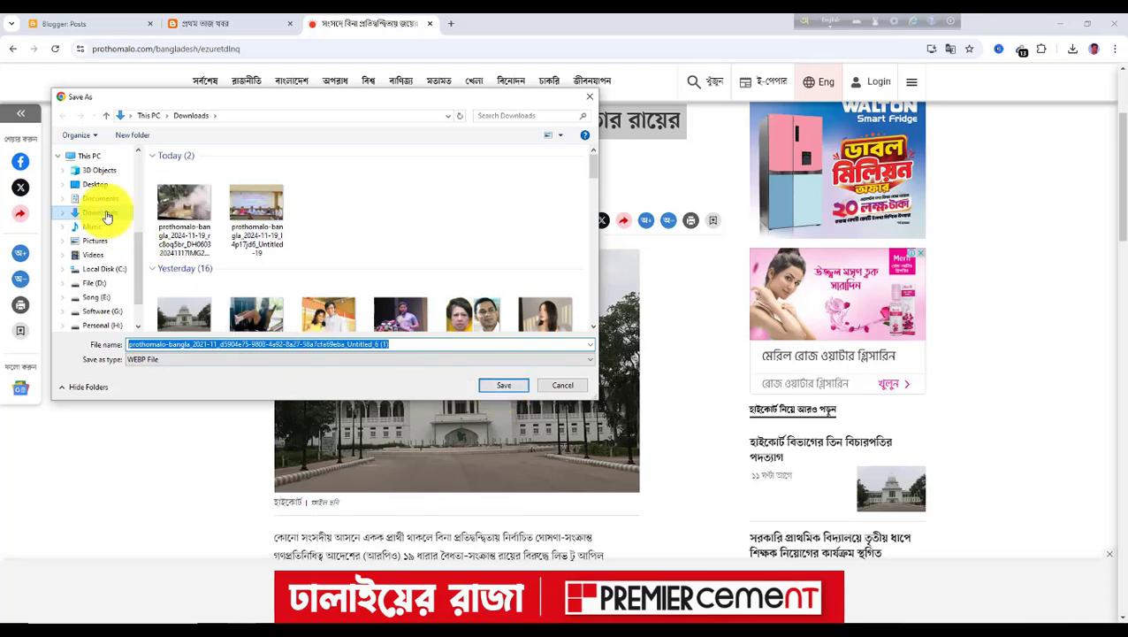
left_click(503, 386)
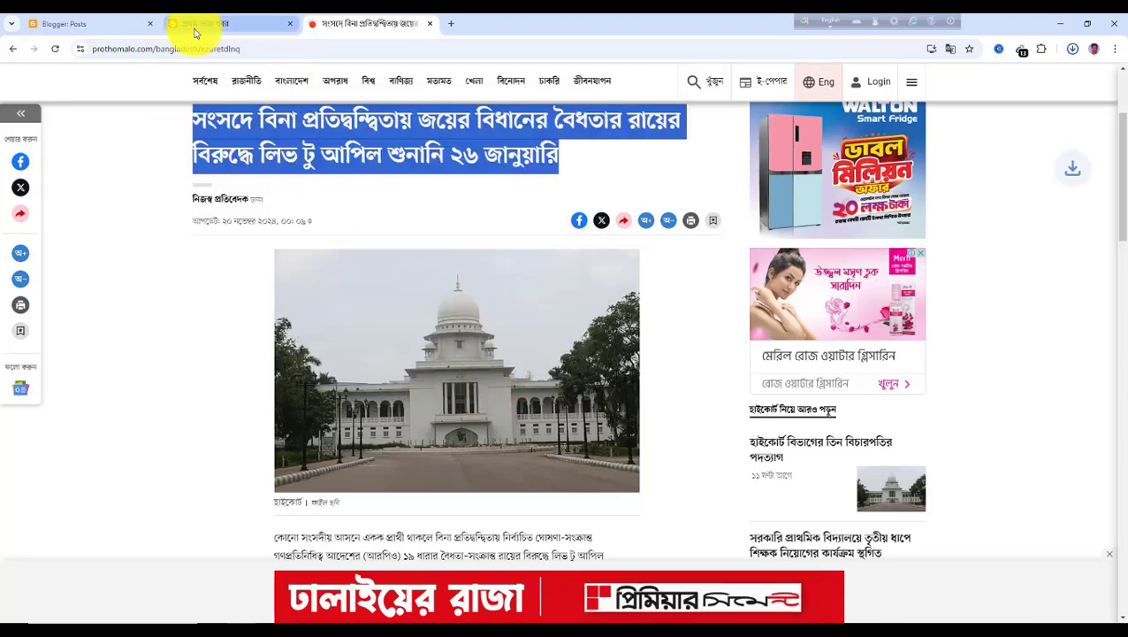
Start a new post and paste the copied headline as its title
left_click(106, 30)
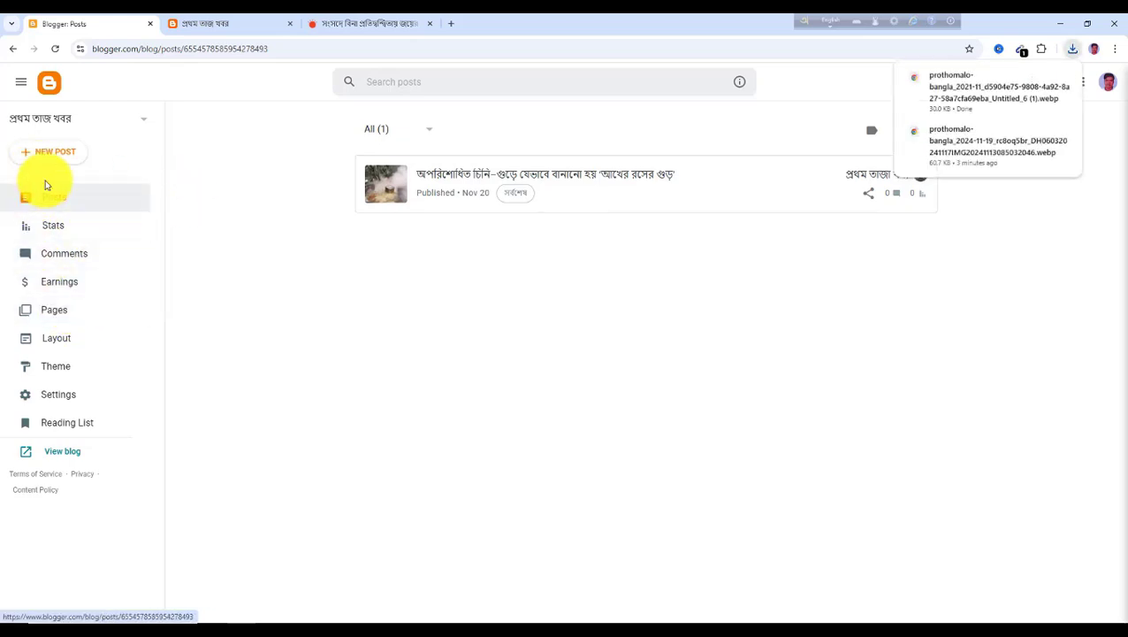
left_click(55, 159)
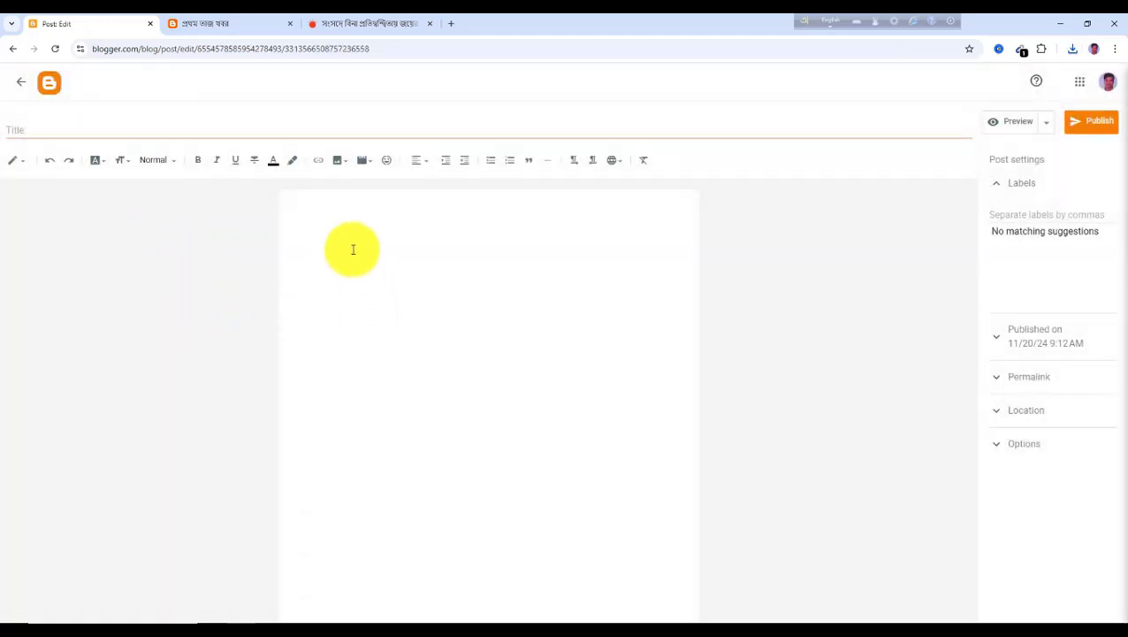
left_click(37, 131)
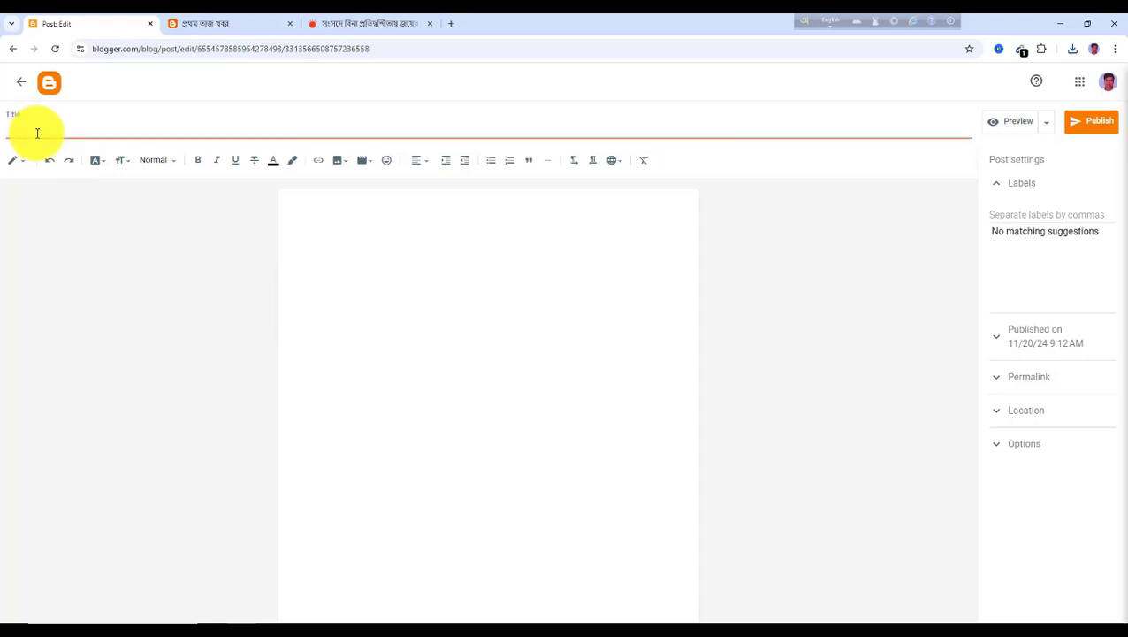
key("ctrl+v")
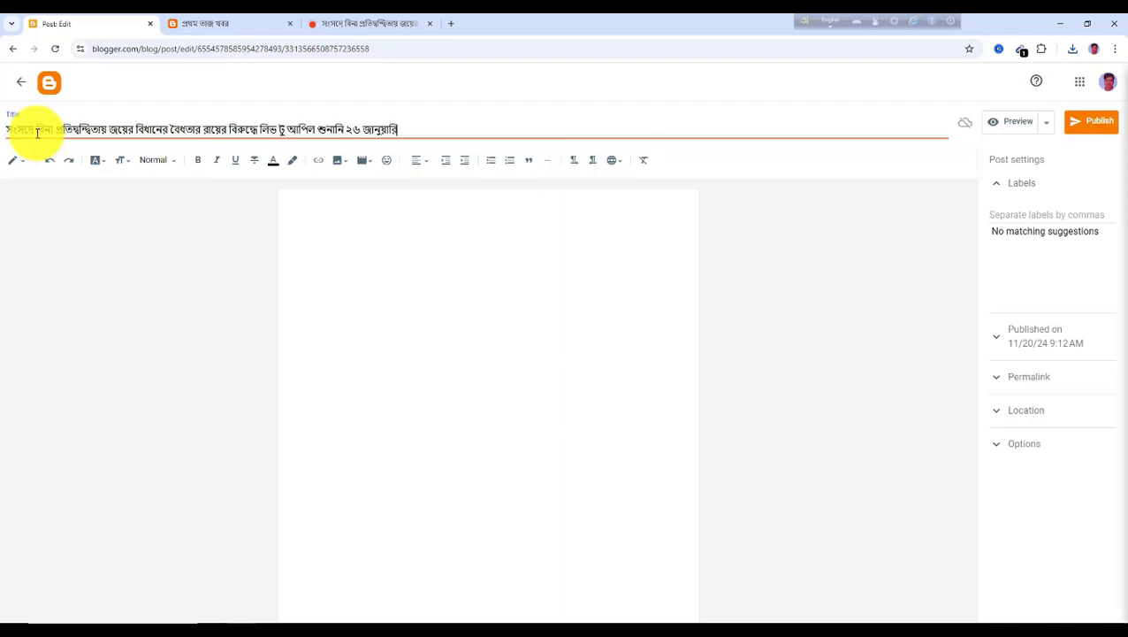
Upload the saved High Court photo from the computer into the post body and enlarge it
left_click(336, 223)
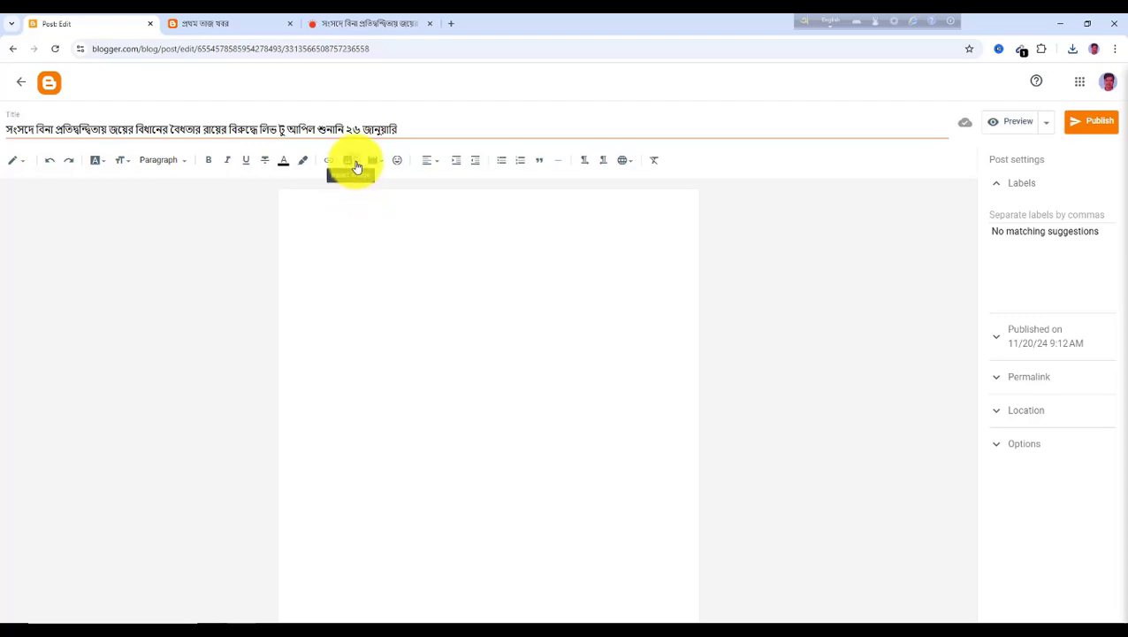
left_click(357, 167)
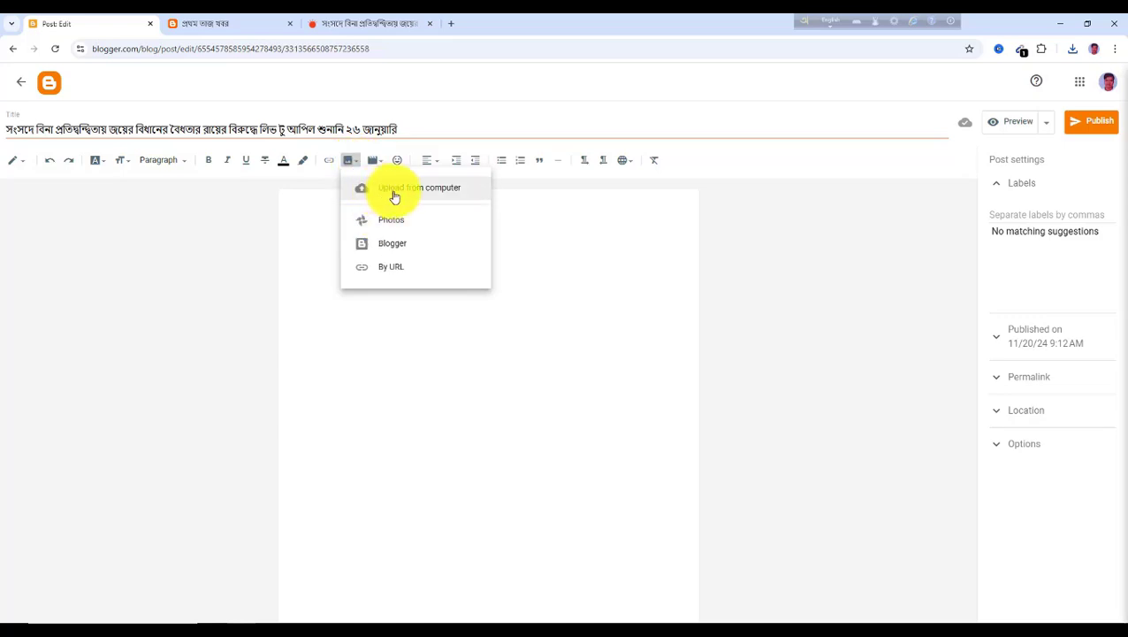
left_click(395, 193)
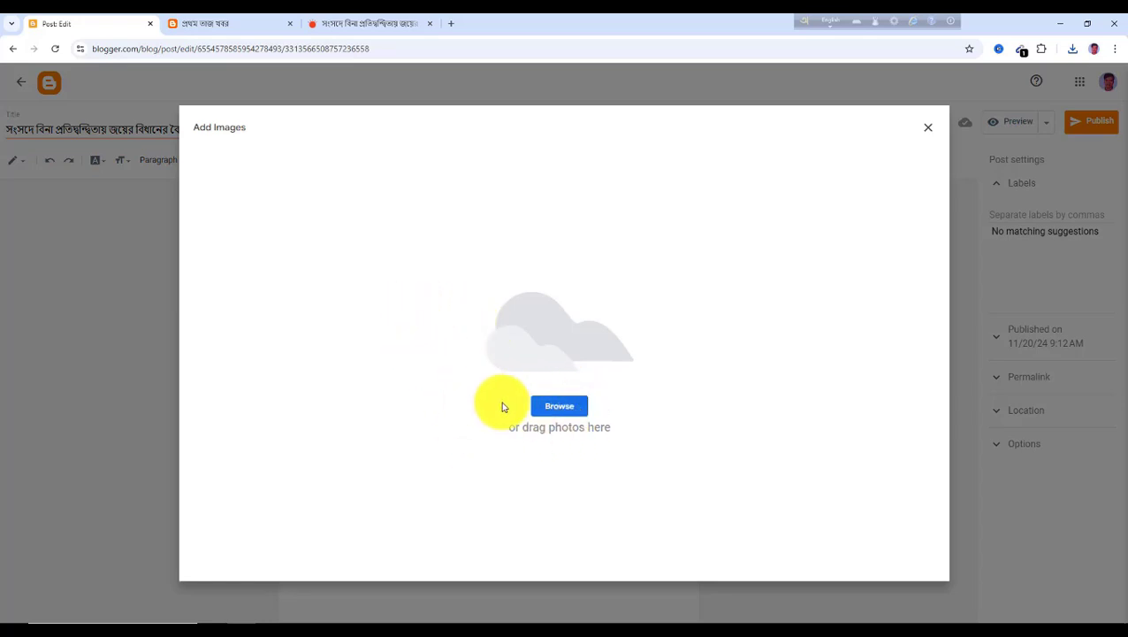
left_click(558, 409)
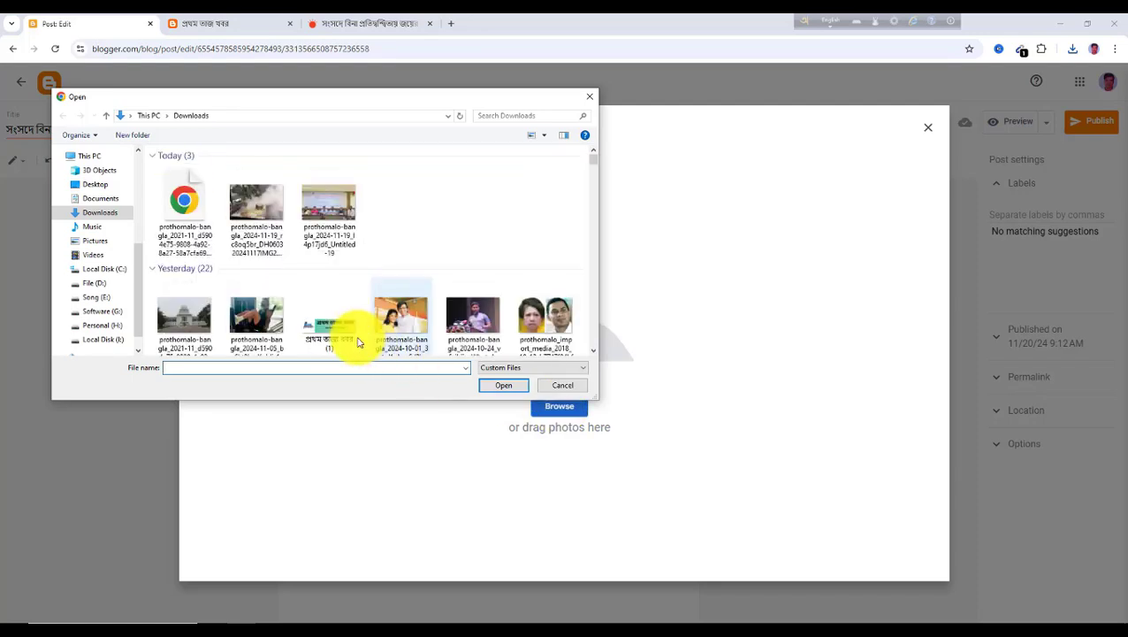
left_click(190, 210)
left_click(519, 384)
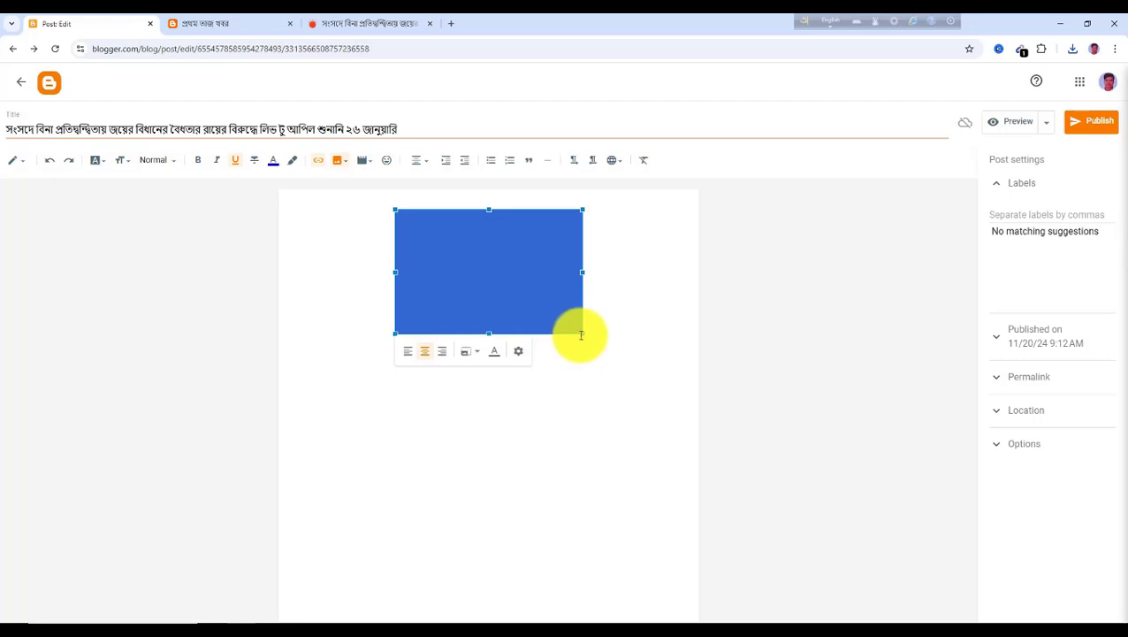
left_click_drag(581, 334, 680, 404)
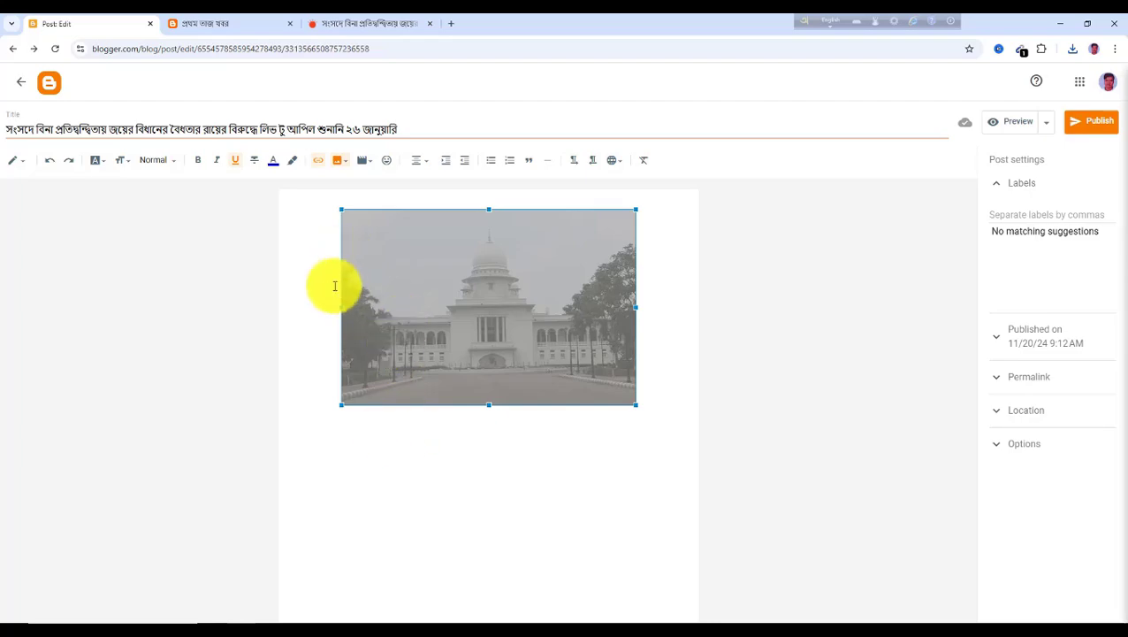
Copy the article's first two body paragraphs and paste them below the photo in the post body
left_click(345, 27)
scroll(311, 296, "down", 3)
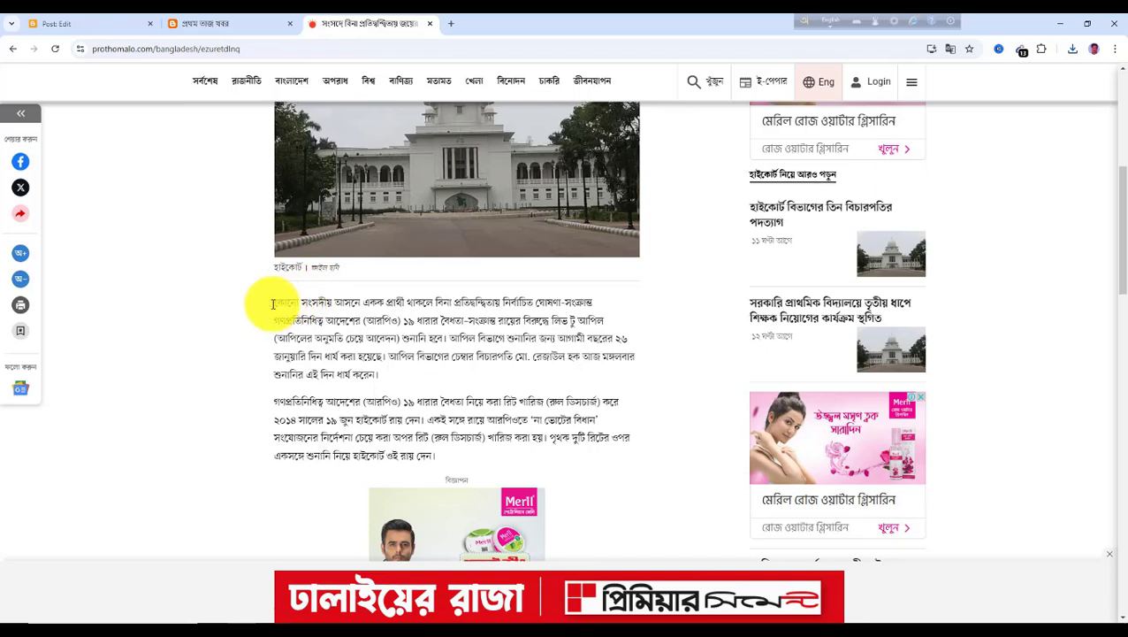
left_click_drag(276, 303, 451, 456)
key("ctrl+c")
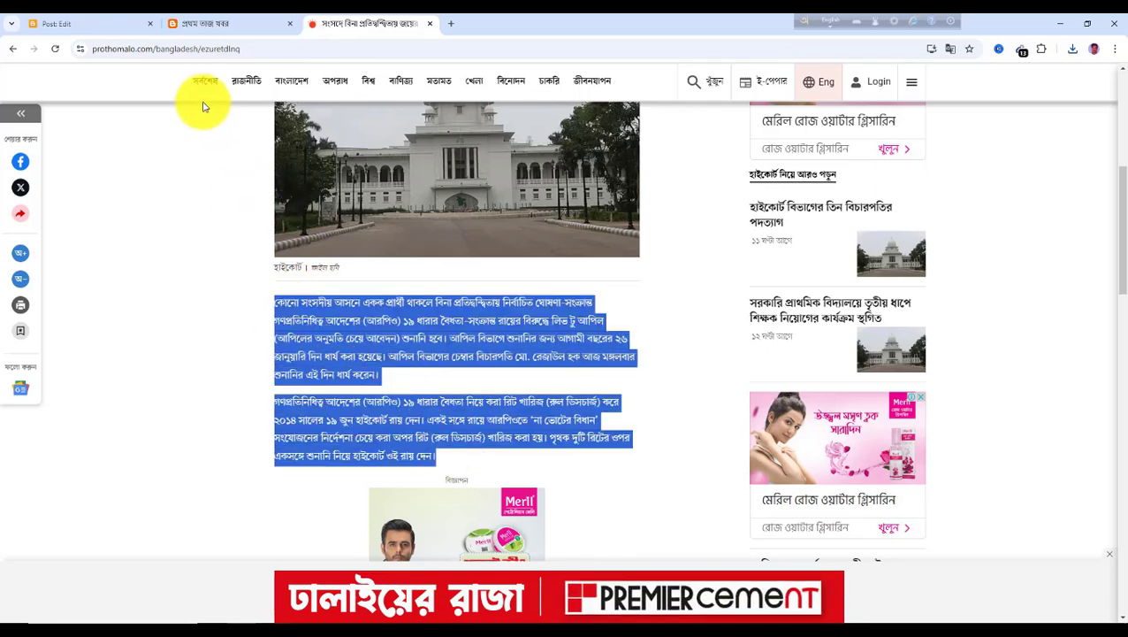
left_click(109, 29)
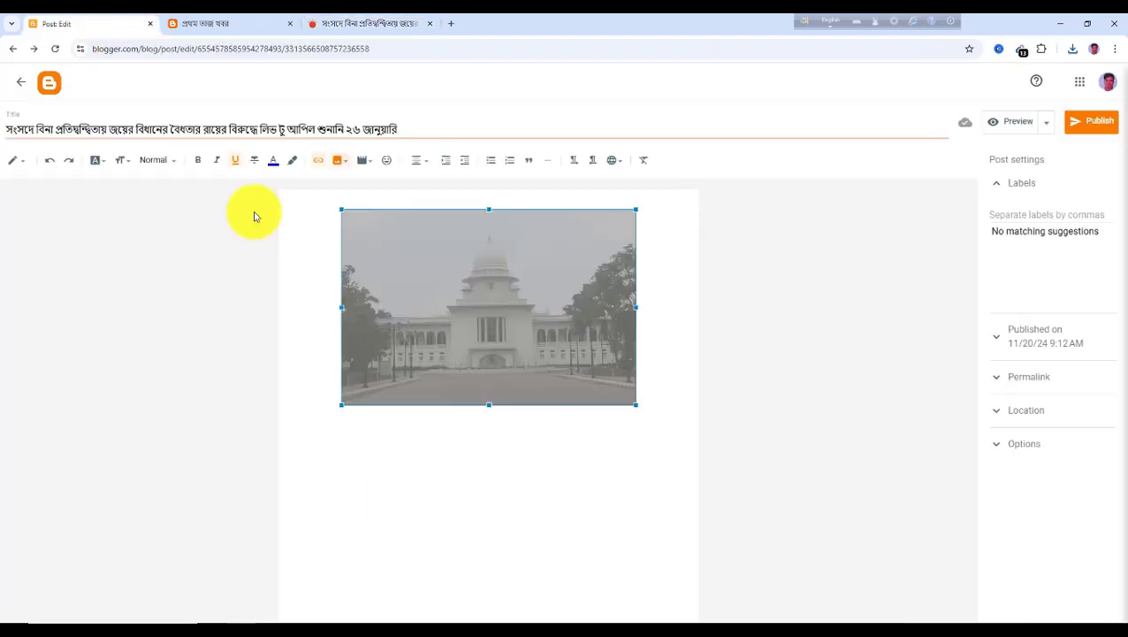
left_click(322, 435)
key("ctrl+v")
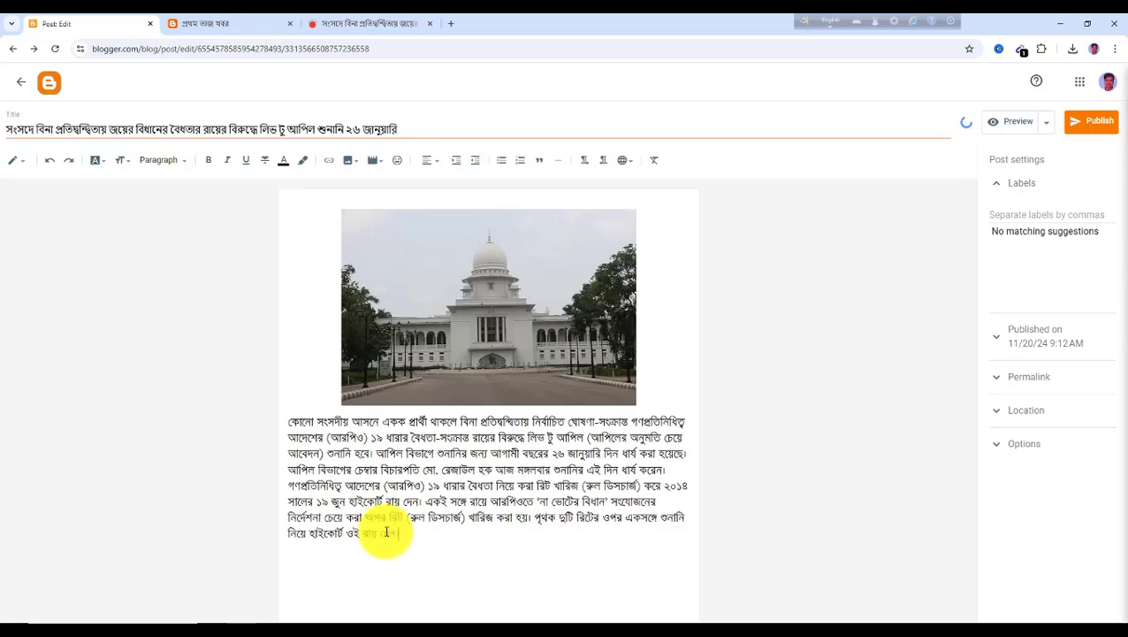
Copy the article's next three paragraphs and return to the post editor
left_click(351, 30)
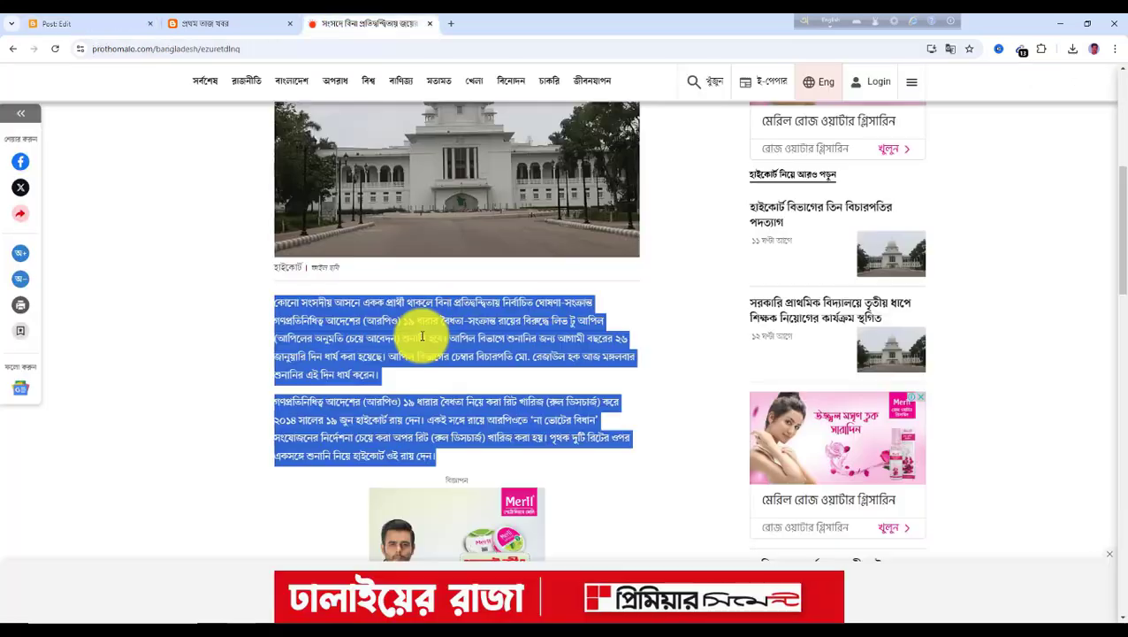
scroll(433, 359, "down", 2)
scroll(440, 365, "down", 3)
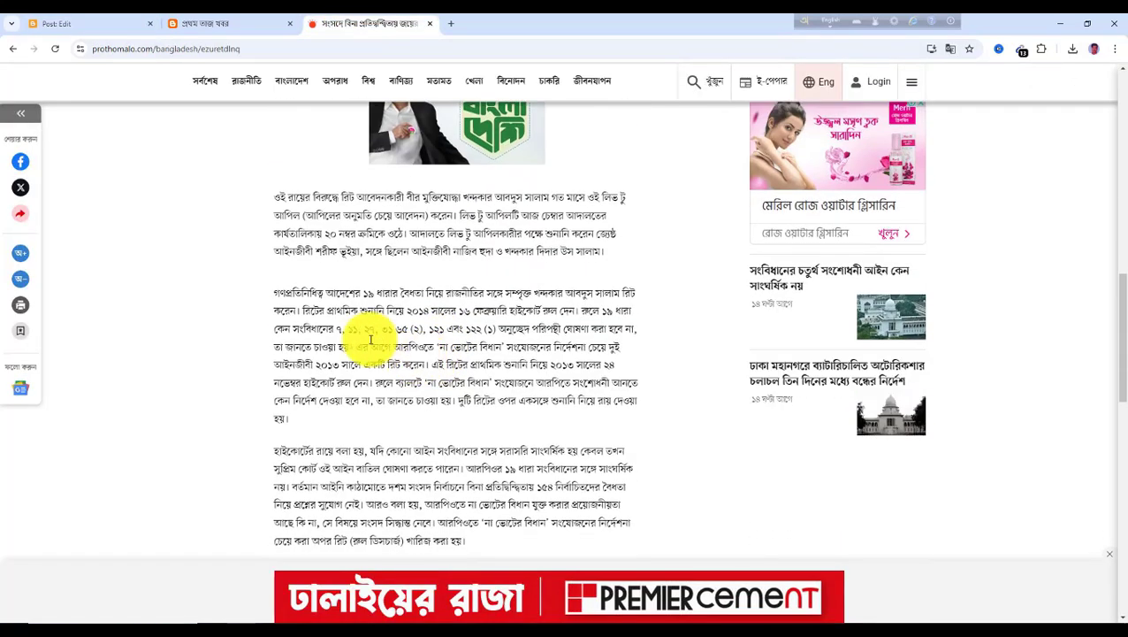
left_click_drag(277, 196, 476, 556)
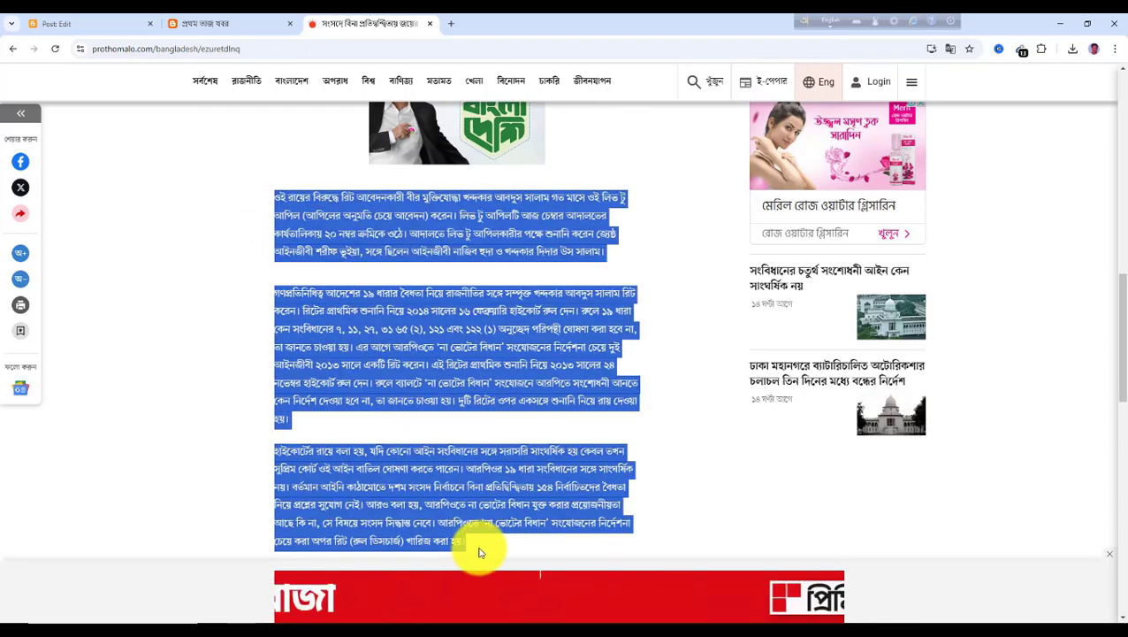
left_click(103, 31)
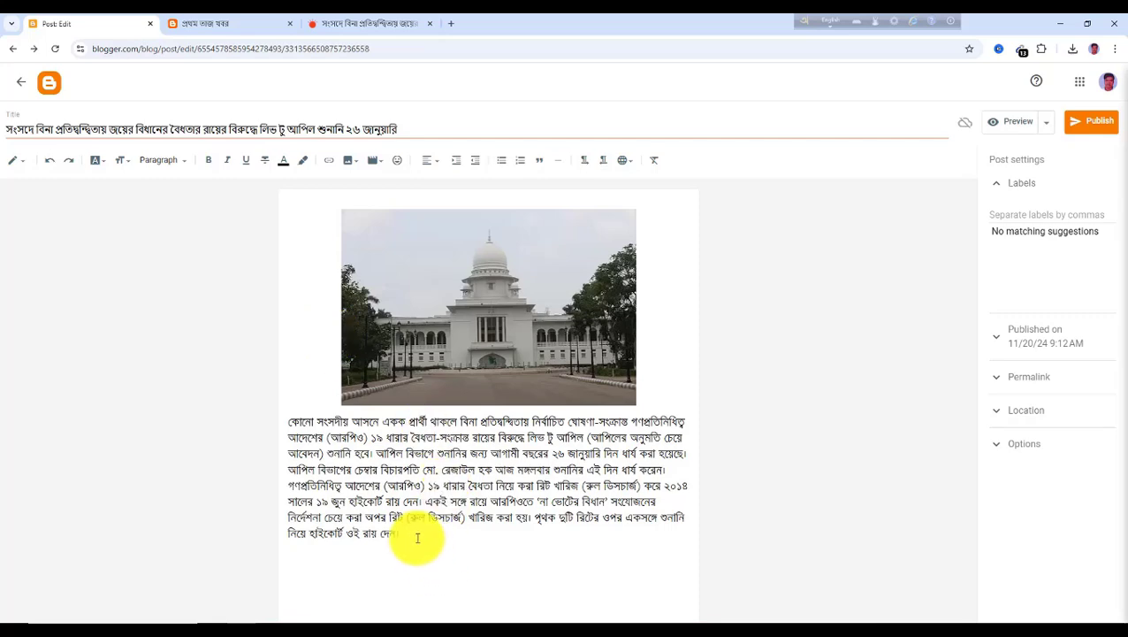
Paste the copied three paragraphs at the end of the post body
key("ctrl+v")
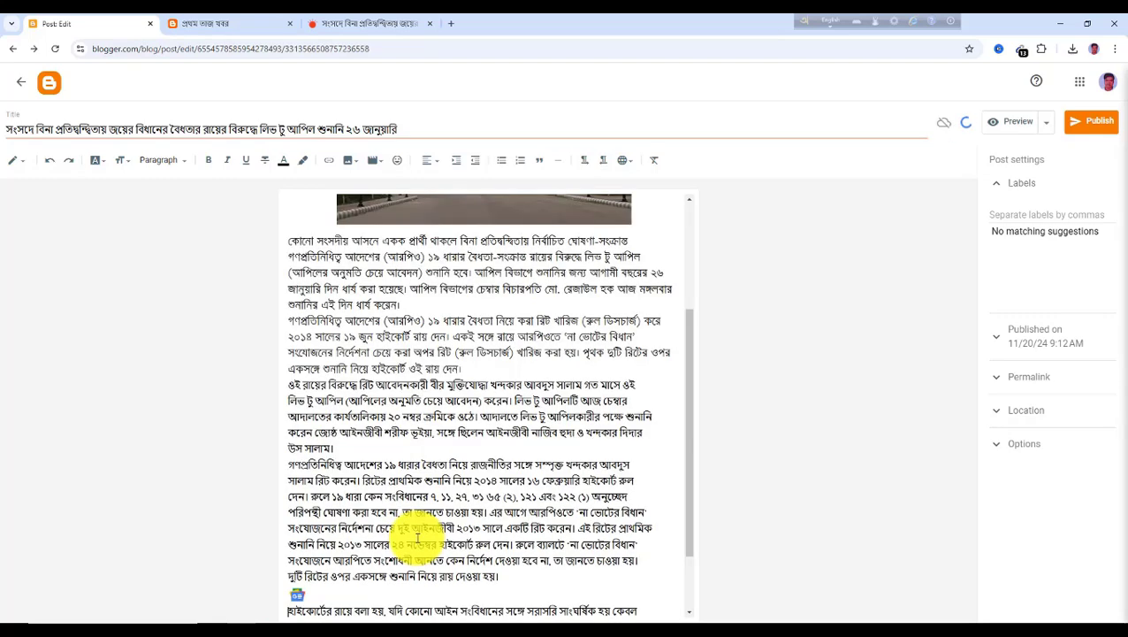
scroll(354, 425, "down", 2)
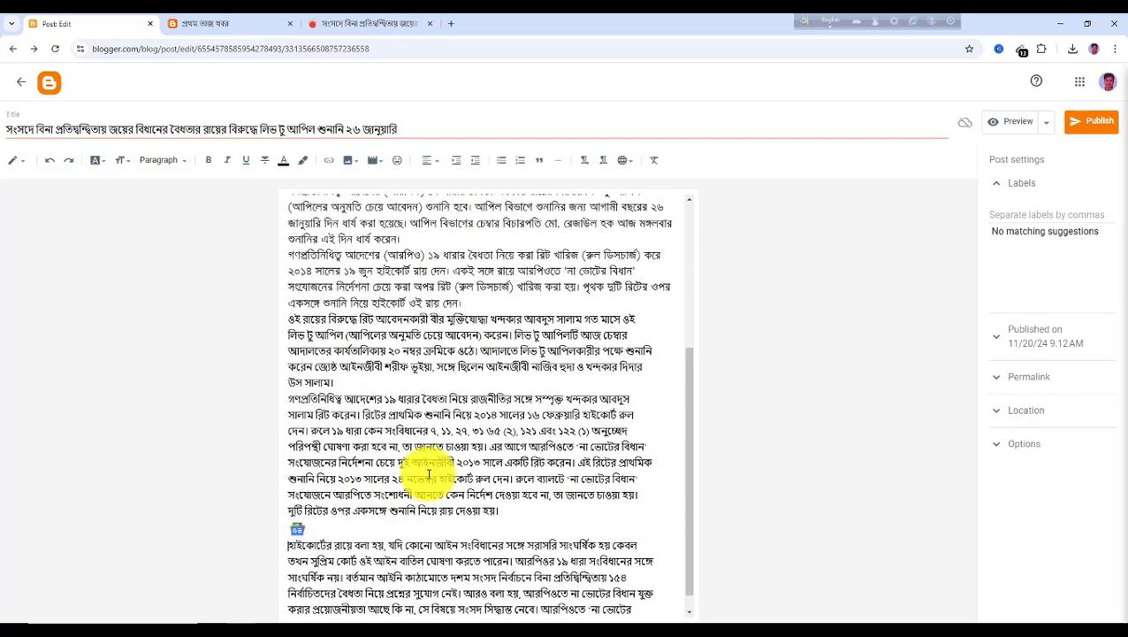
scroll(454, 501, "up", 5)
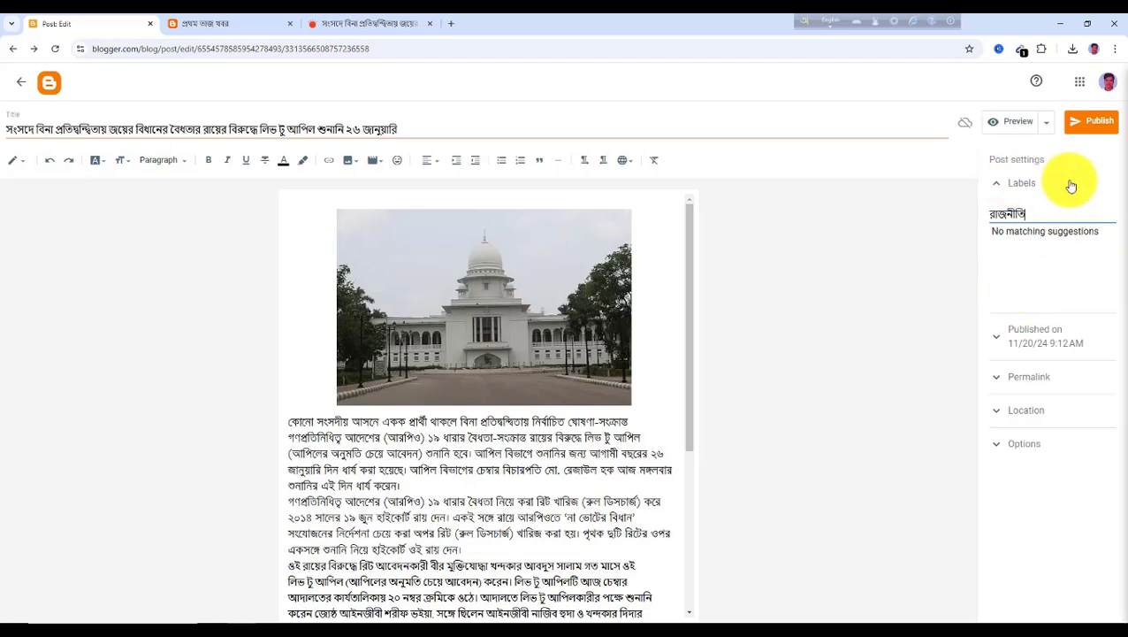
Publish the High Court post with the label রাজনীতি and confirm publishing
left_click(1101, 126)
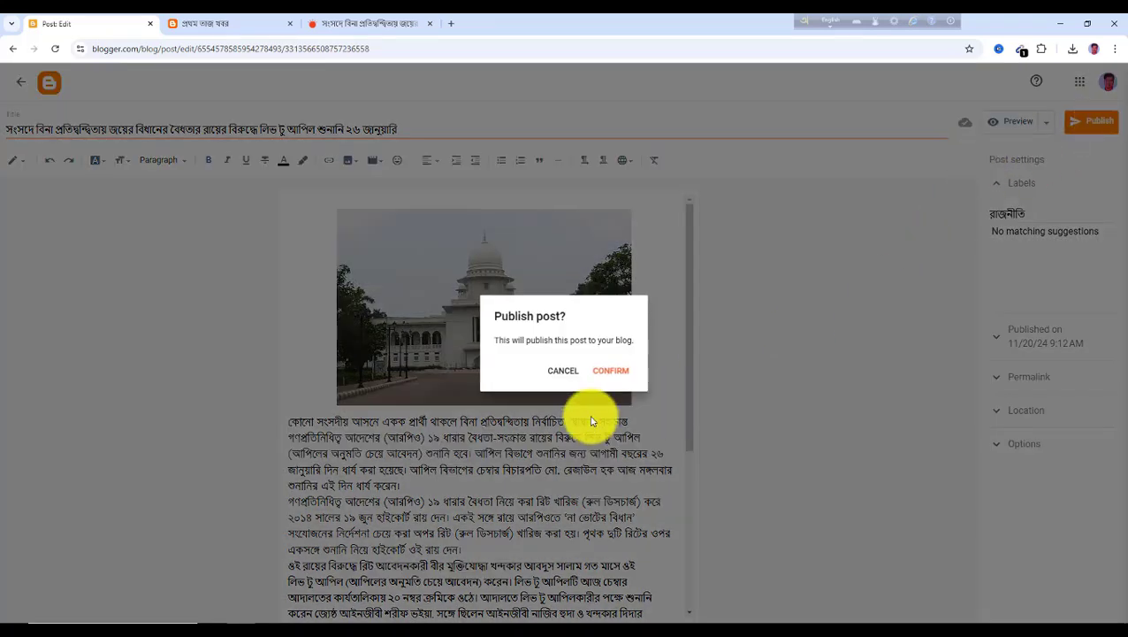
left_click(612, 371)
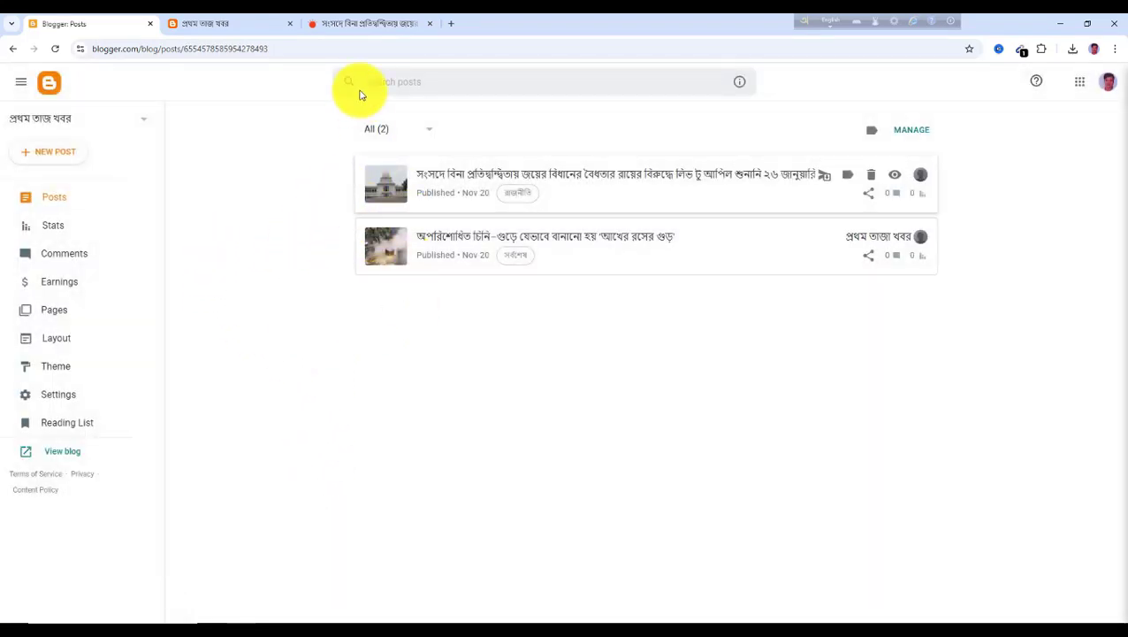
Open the Bangladesh section on Prothom Alo and open the article about Dhaka's unhealthy morning air
left_click(346, 24)
scroll(310, 265, "up", 4)
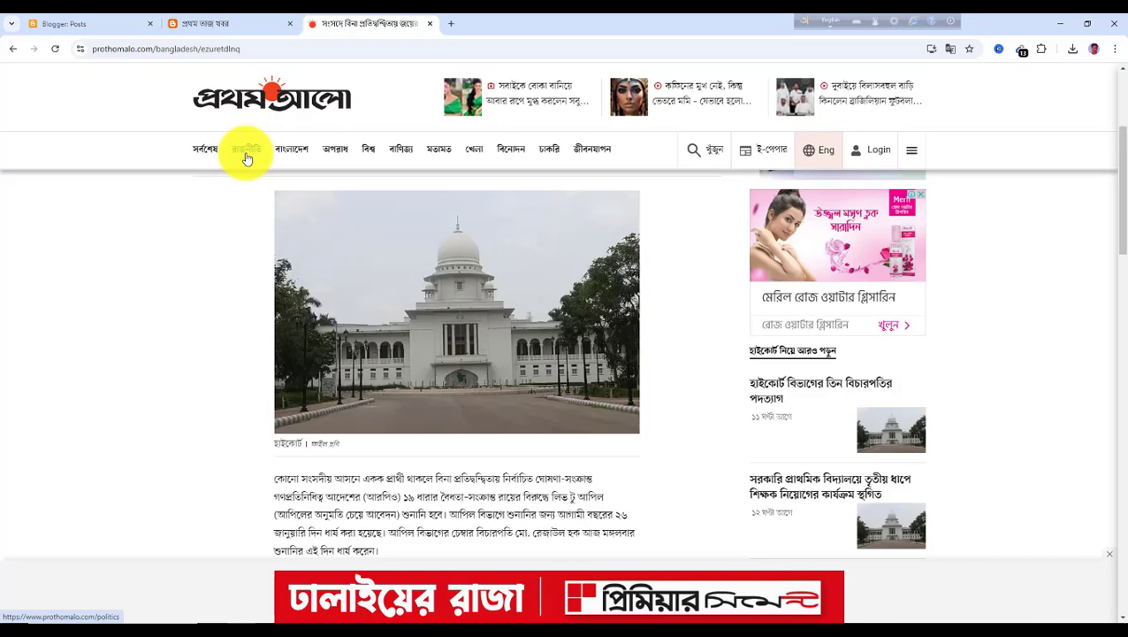
left_click(295, 155)
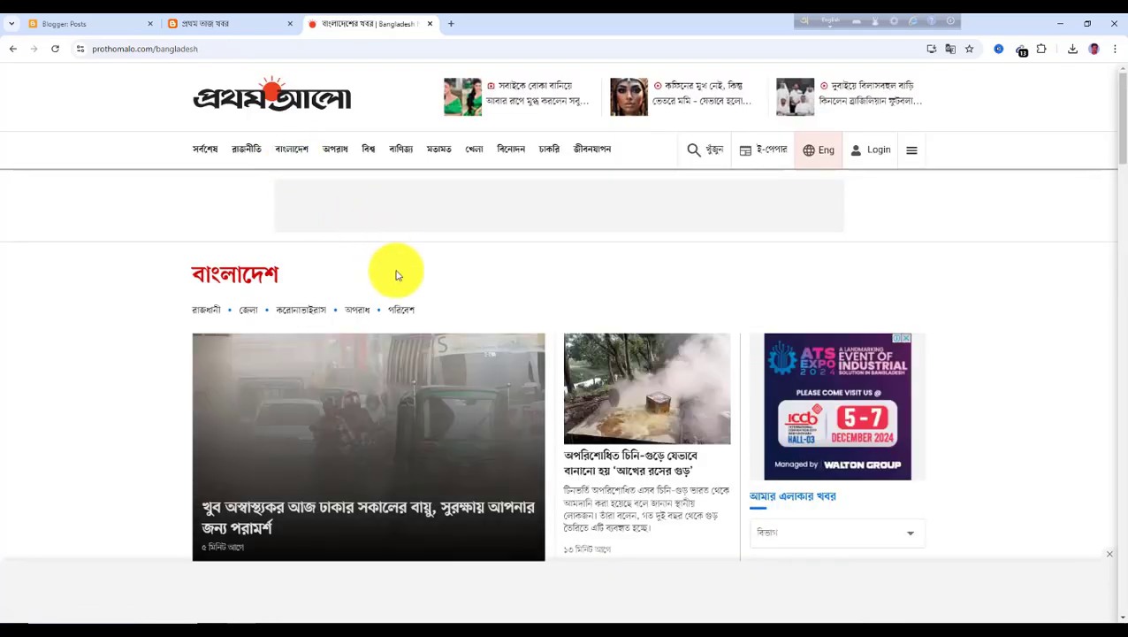
scroll(395, 301, "down", 1)
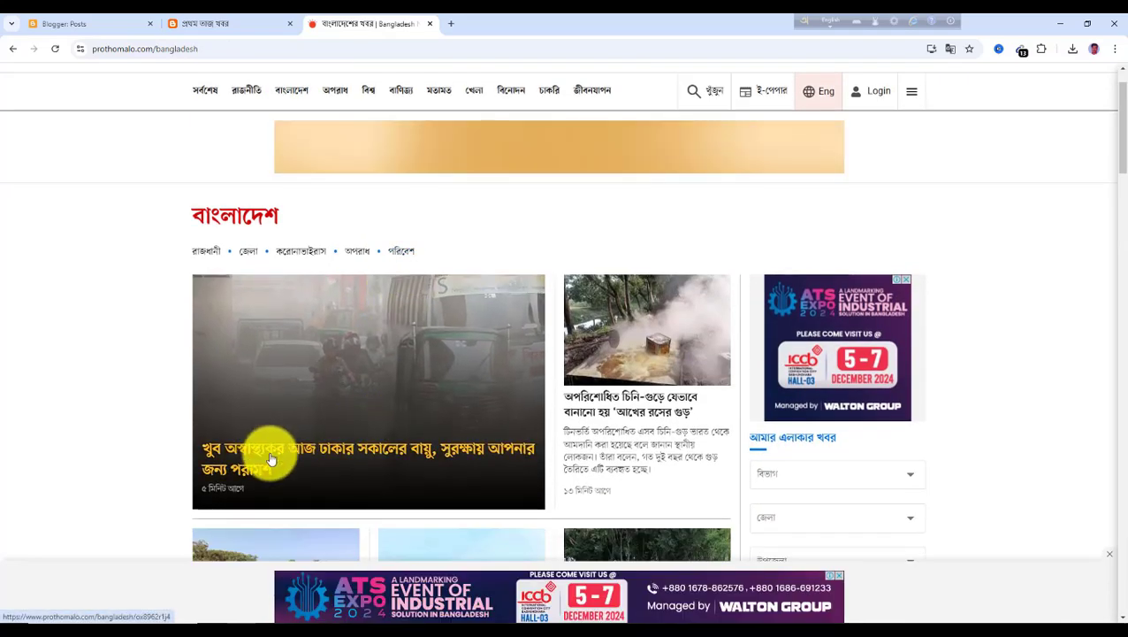
left_click(271, 458)
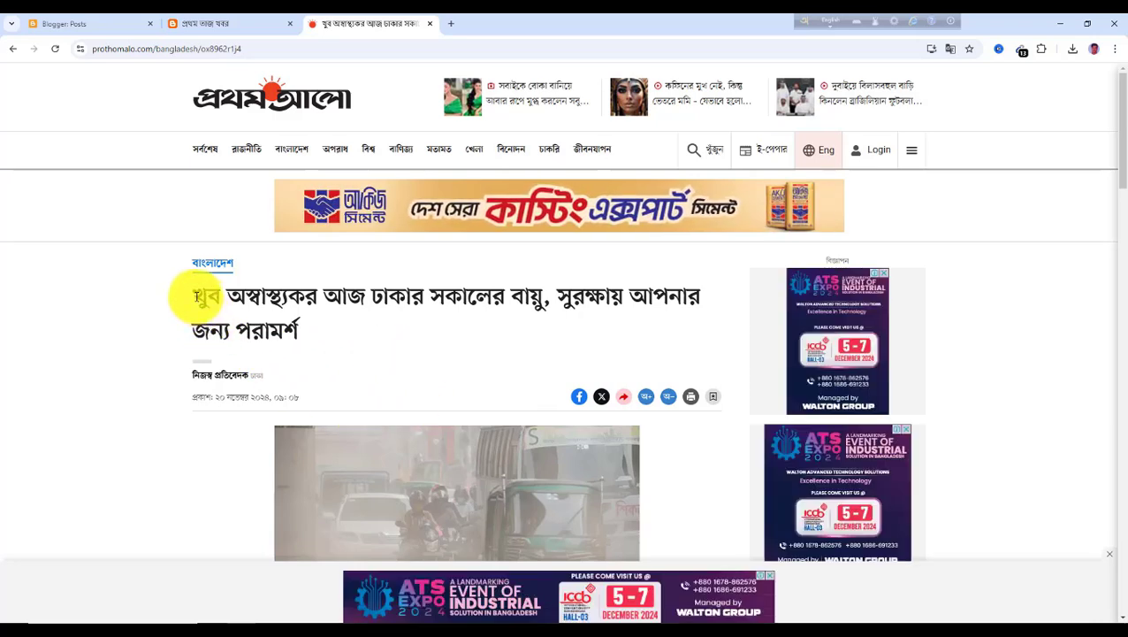
Select and copy the air-pollution article's headline
left_click_drag(196, 297, 326, 336)
key("ctrl+c")
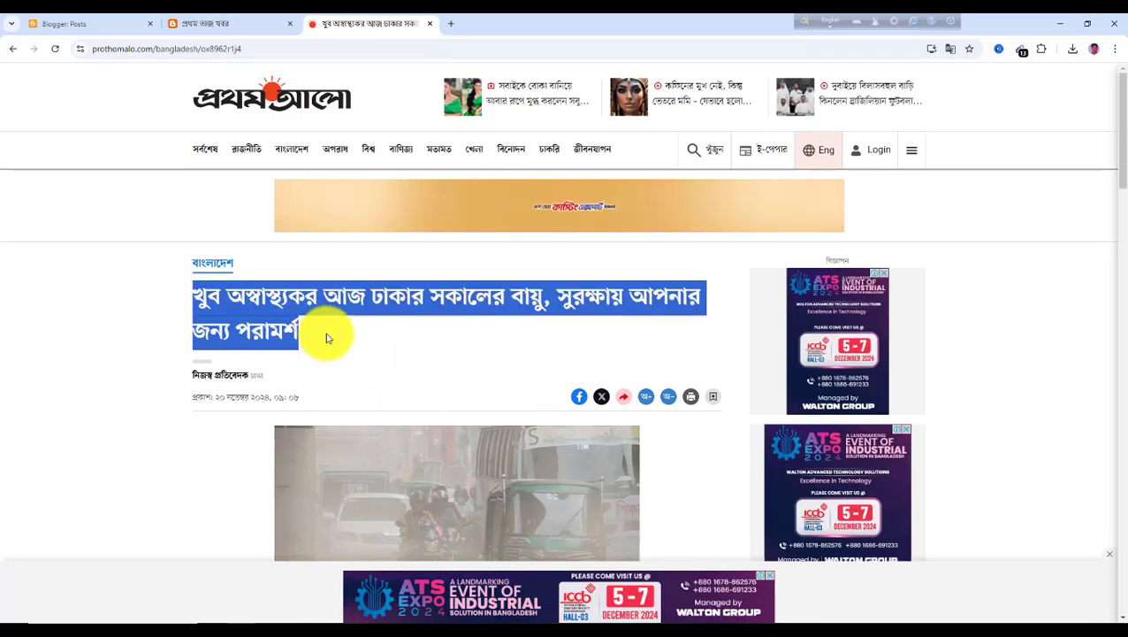
scroll(389, 398, "down", 1)
scroll(394, 401, "down", 1)
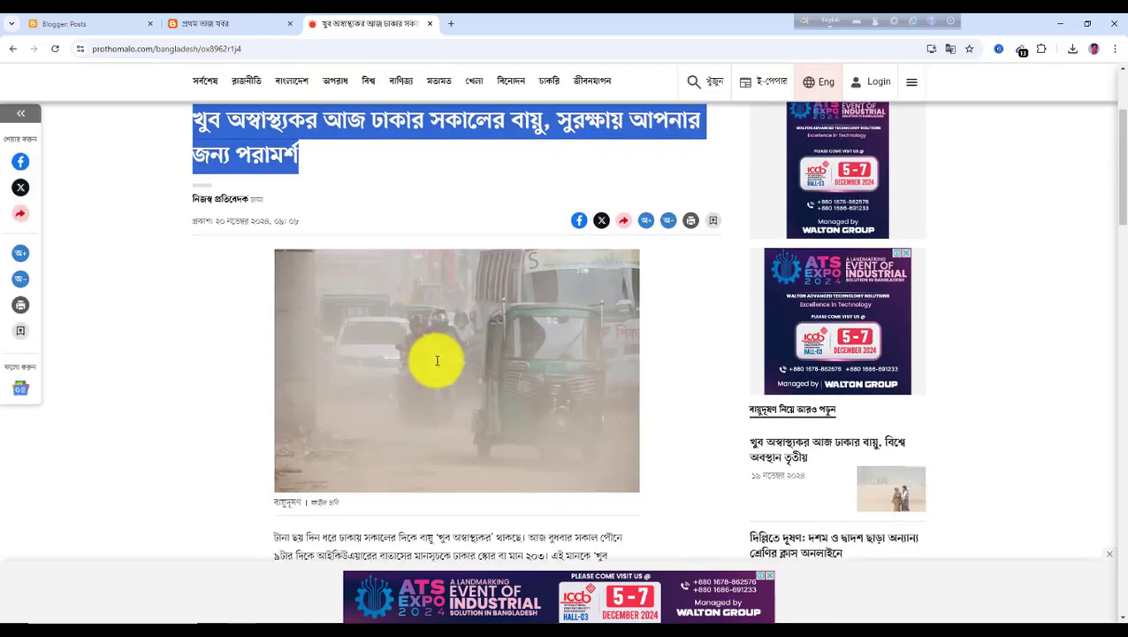
Save the article's smog photo to the Downloads folder
right_click(427, 307)
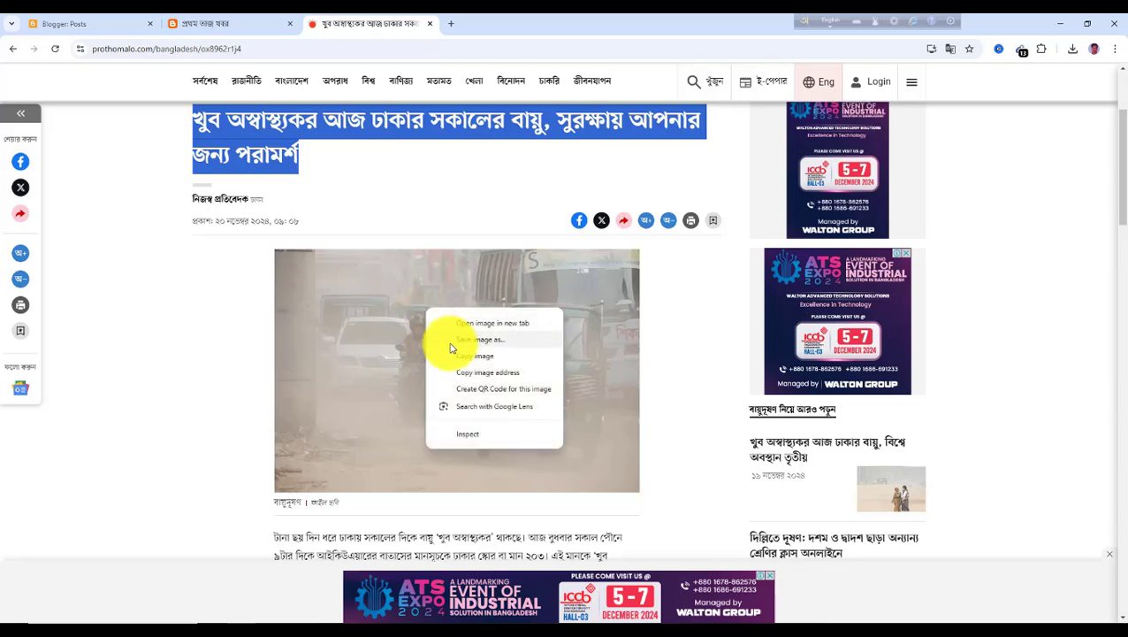
left_click(492, 341)
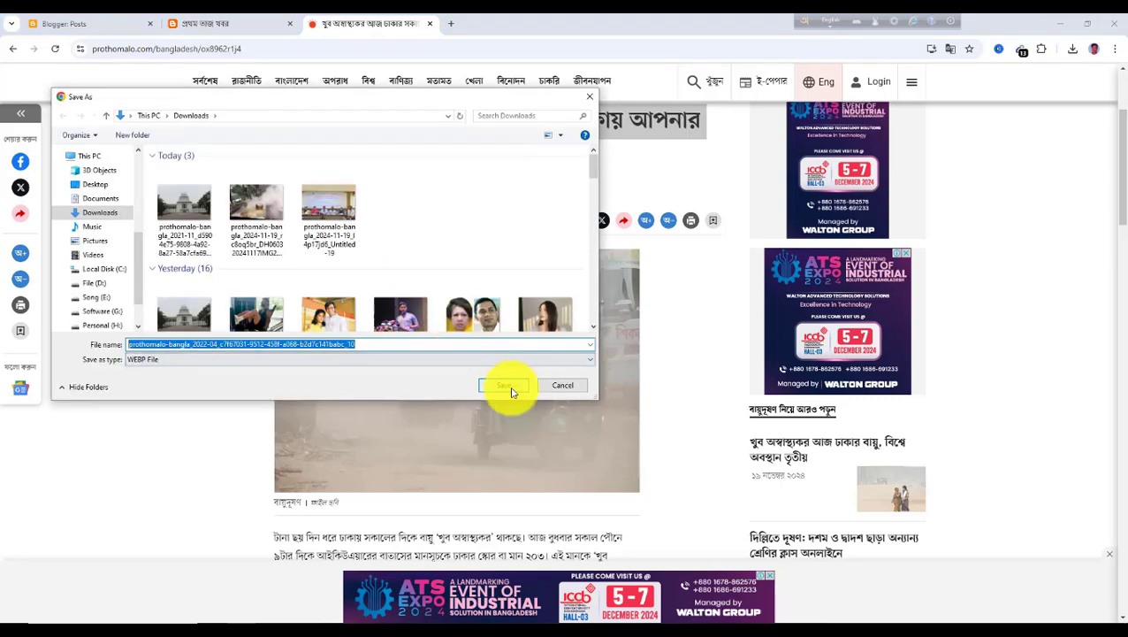
left_click(513, 393)
scroll(497, 390, "down", 1)
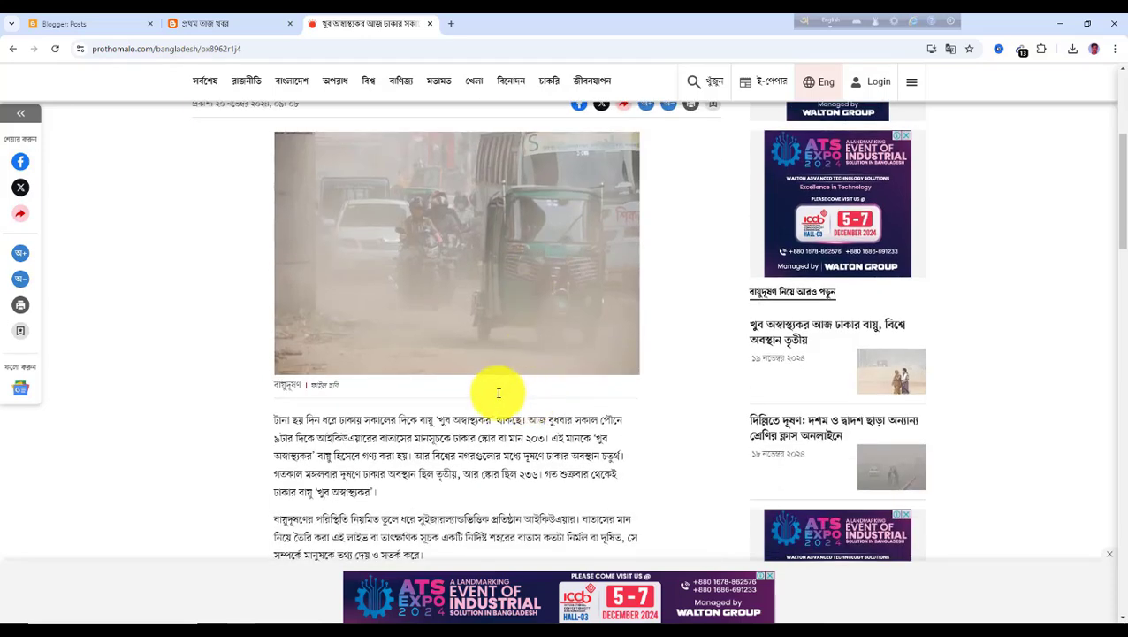
Start a new post and paste the copied headline as its title
left_click(91, 28)
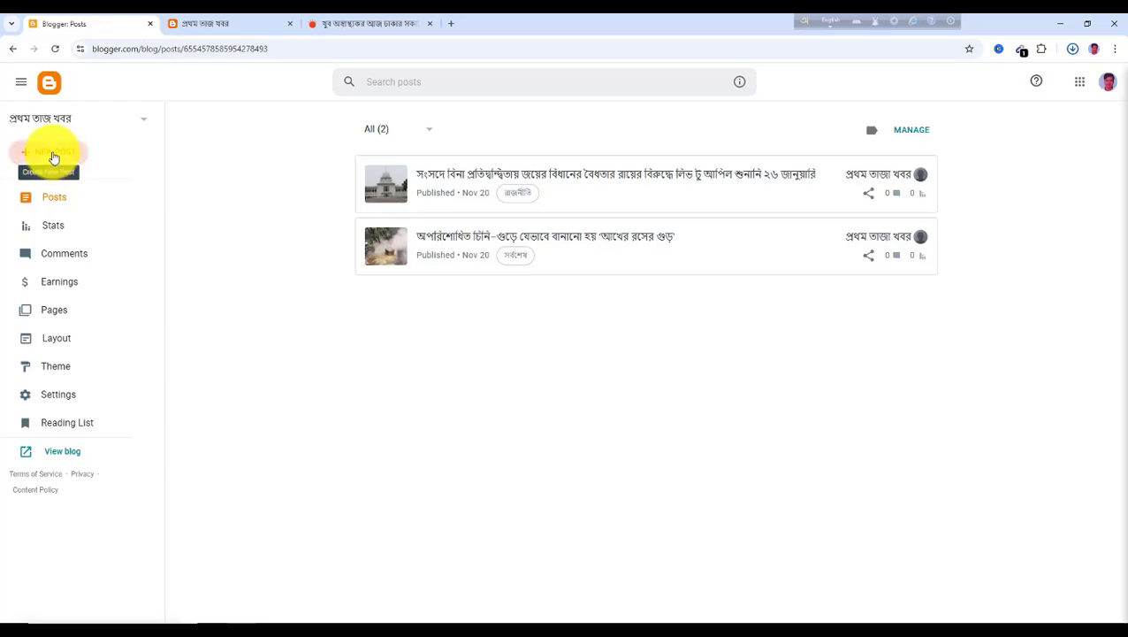
left_click(53, 157)
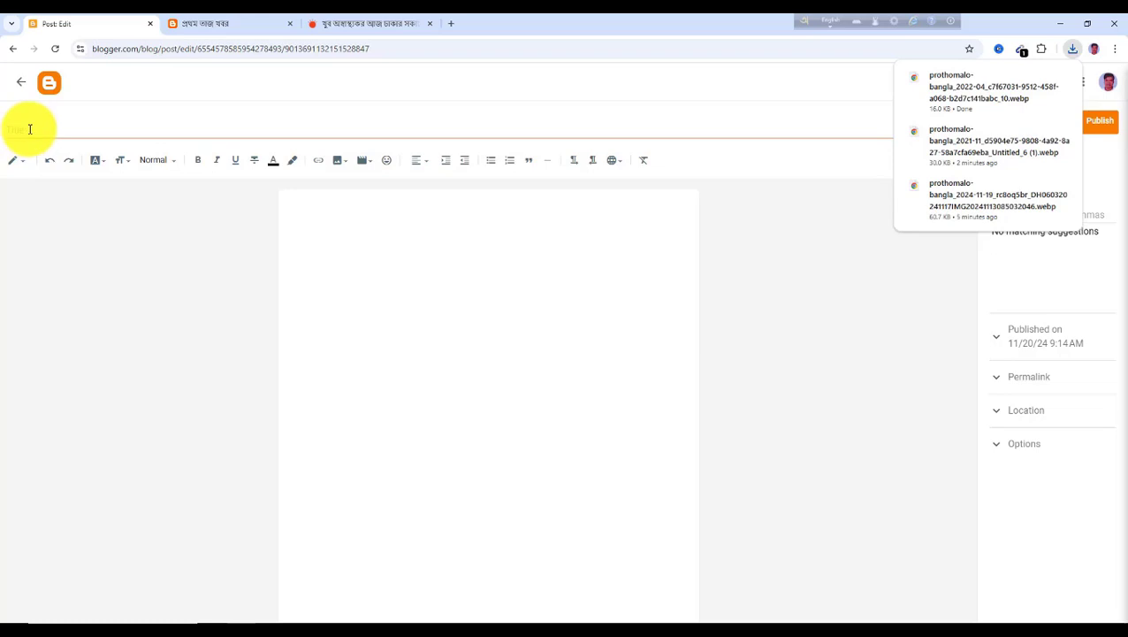
left_click(29, 129)
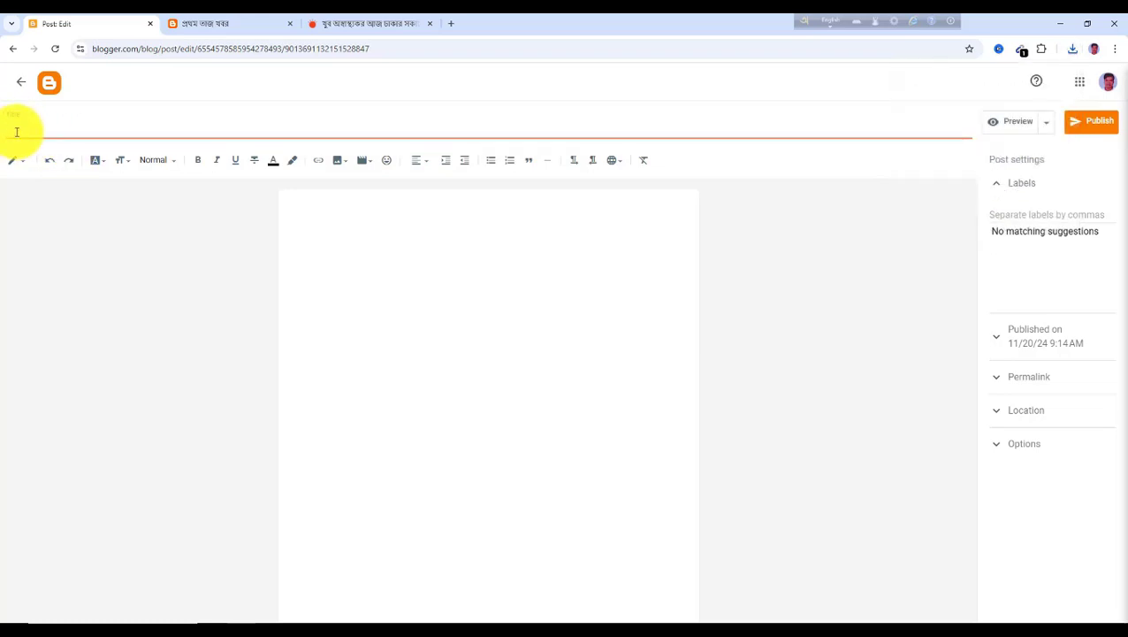
key("ctrl+v")
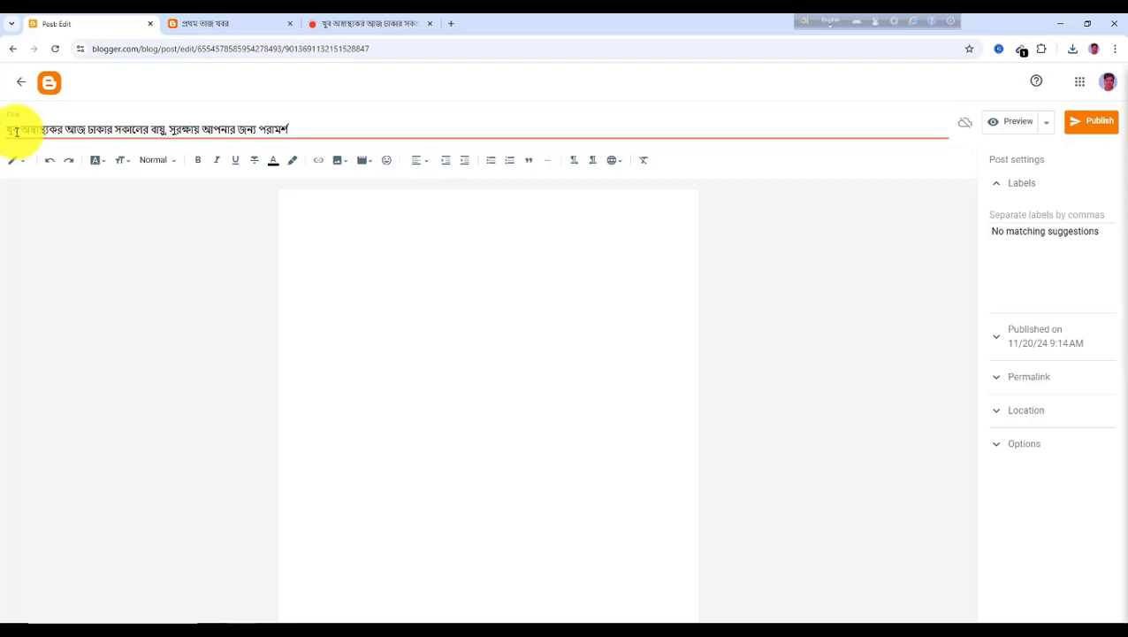
Upload the saved smog photo from the computer into the post body and enlarge it
left_click(315, 215)
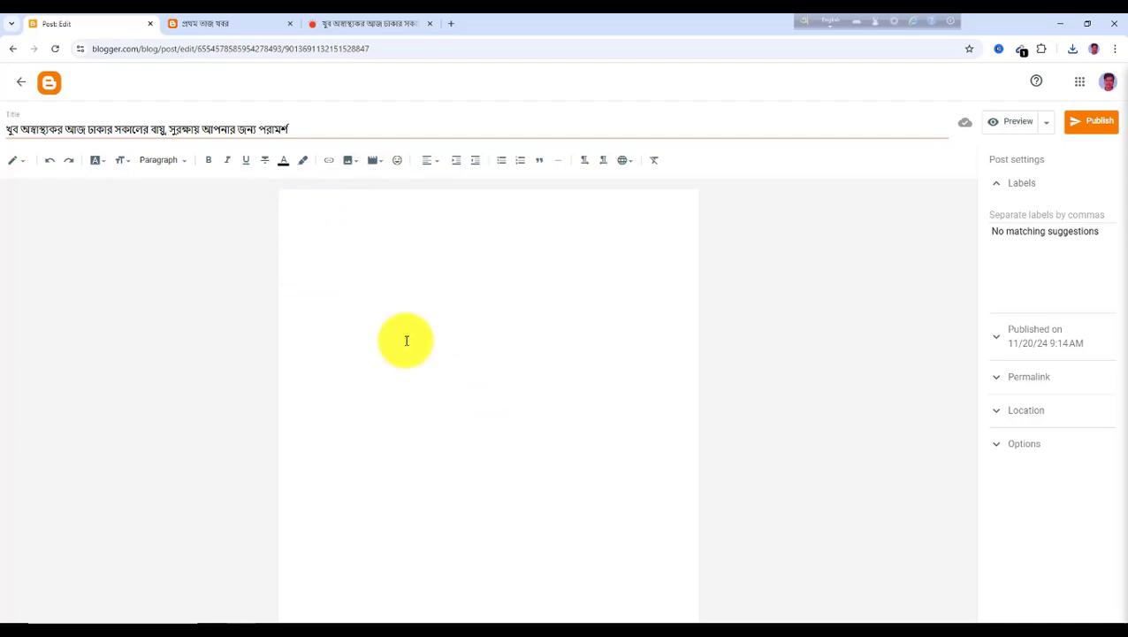
left_click(353, 163)
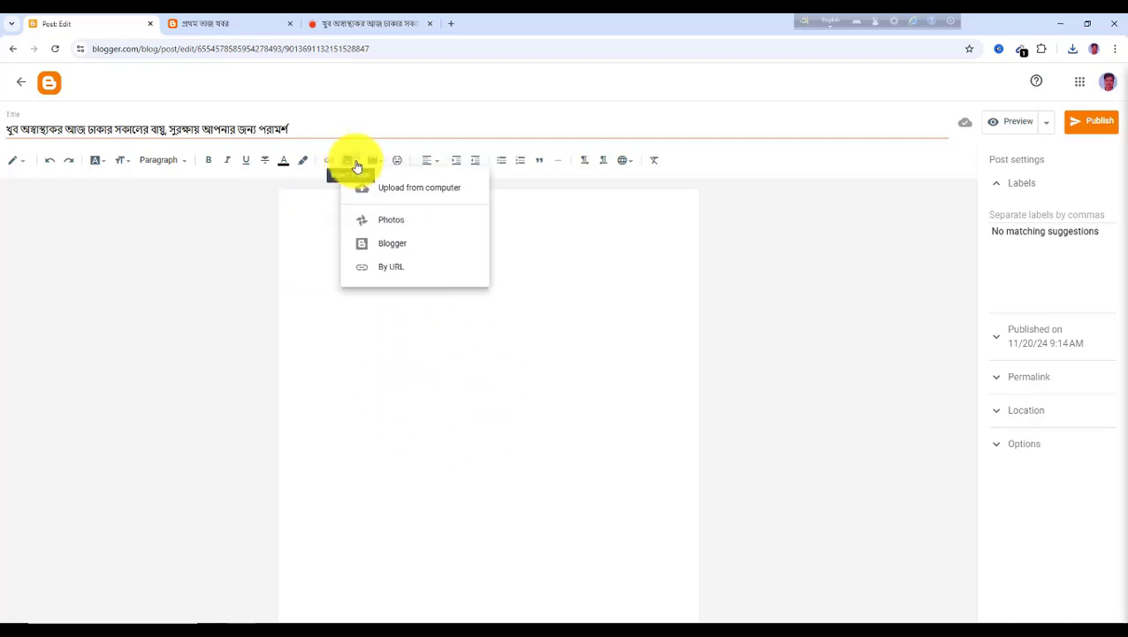
left_click(406, 194)
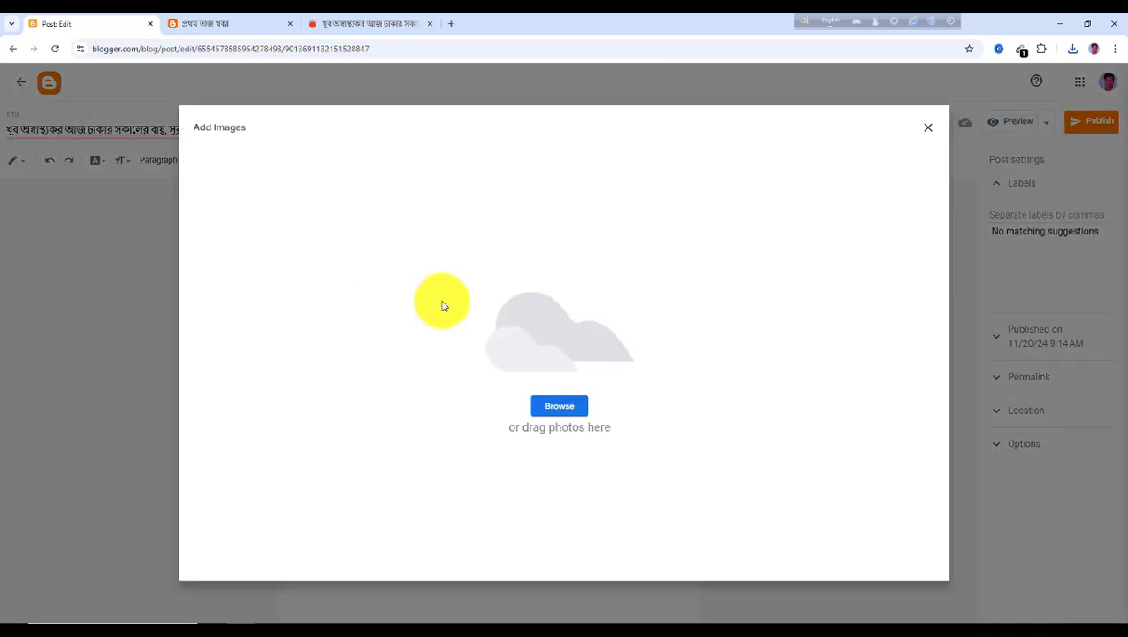
left_click(560, 407)
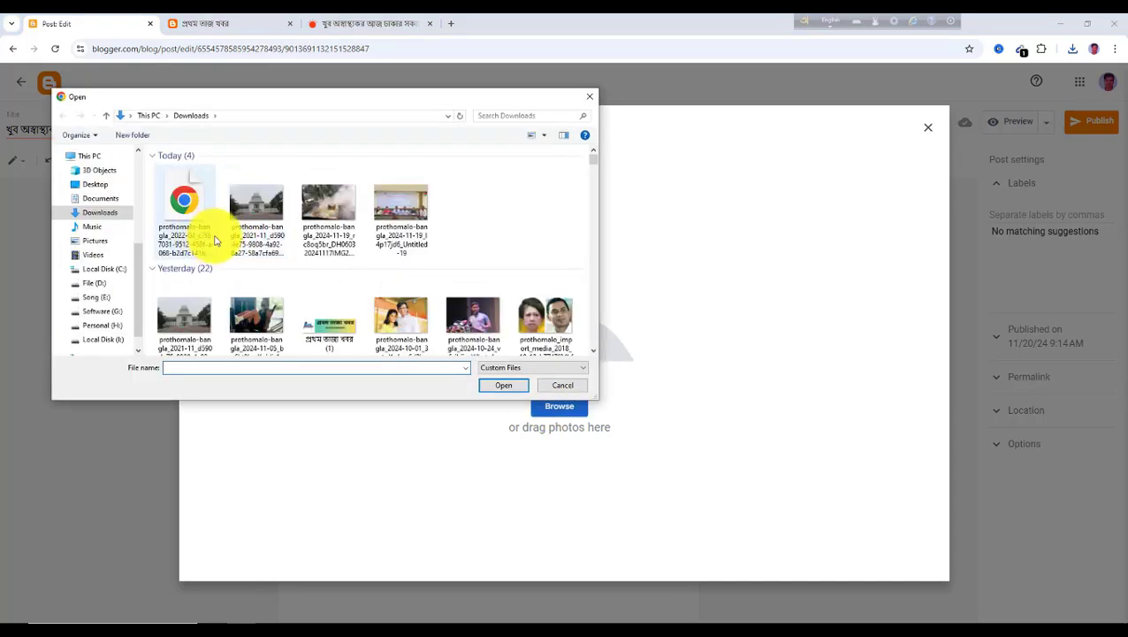
left_click(188, 200)
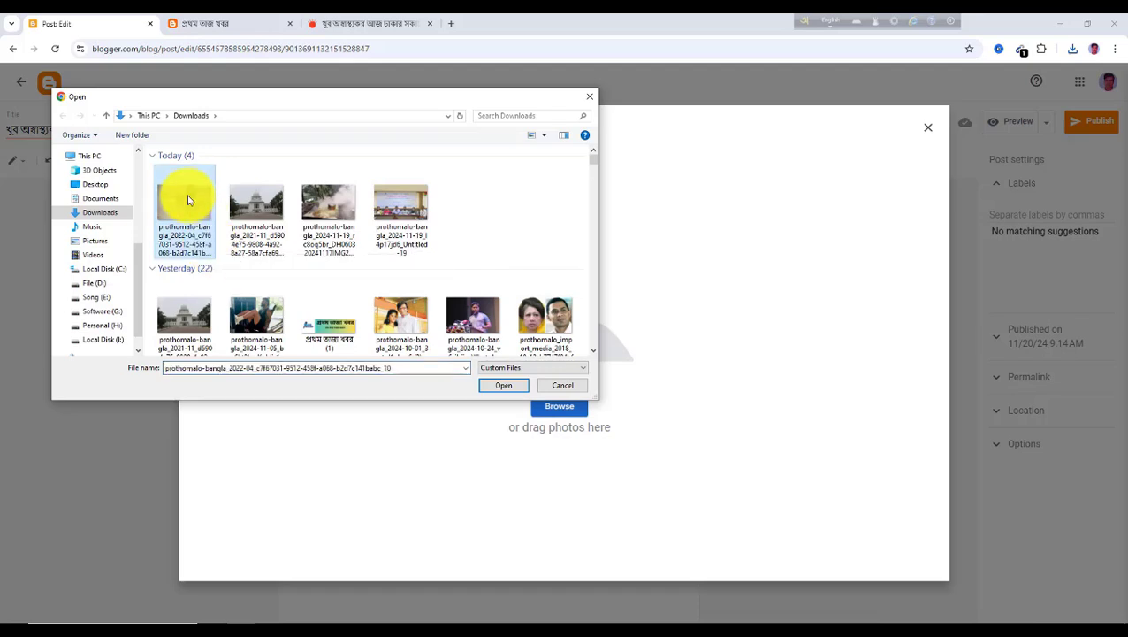
left_click(504, 385)
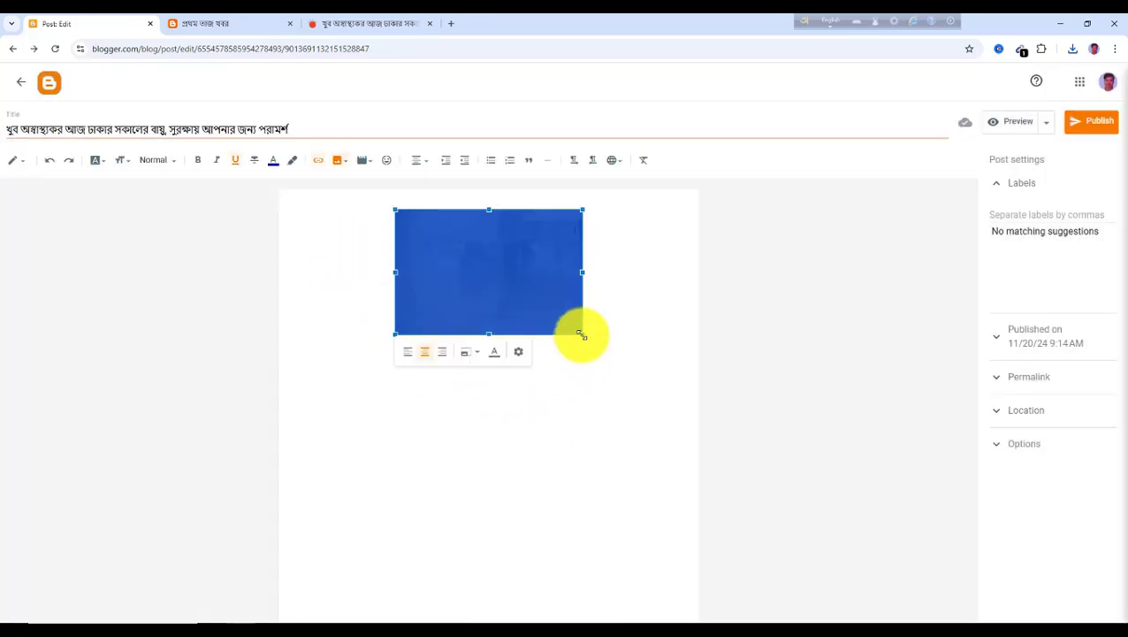
left_click_drag(582, 335, 679, 412)
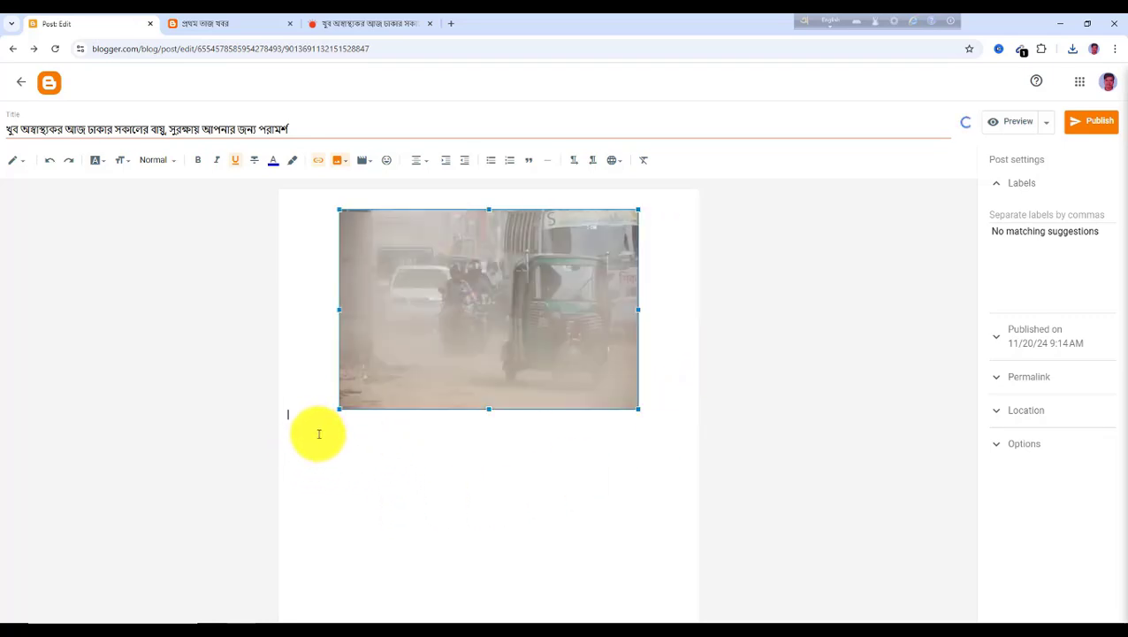
left_click(340, 430)
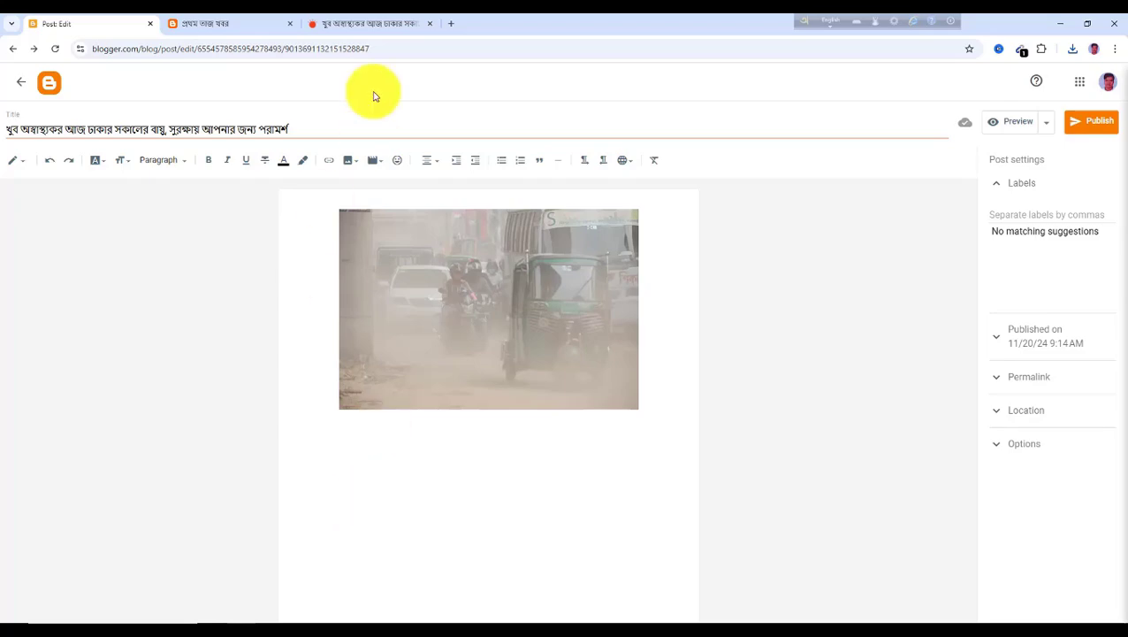
Copy the article's first two body paragraphs and paste them below the photo in the post body
left_click(365, 23)
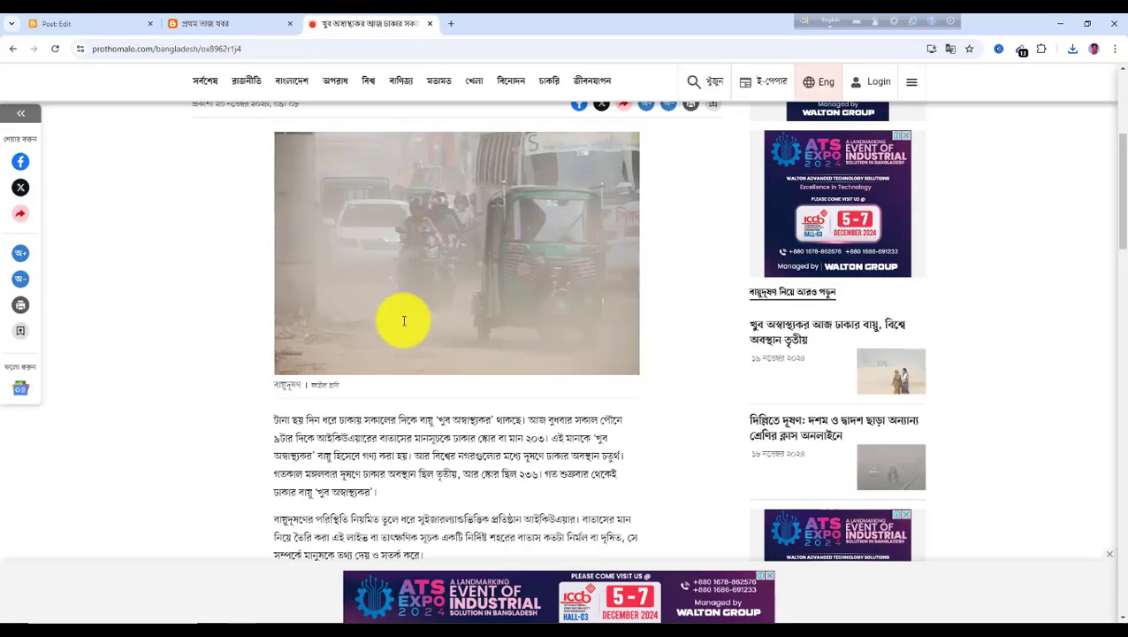
scroll(364, 389, "up", 3)
scroll(364, 389, "down", 4)
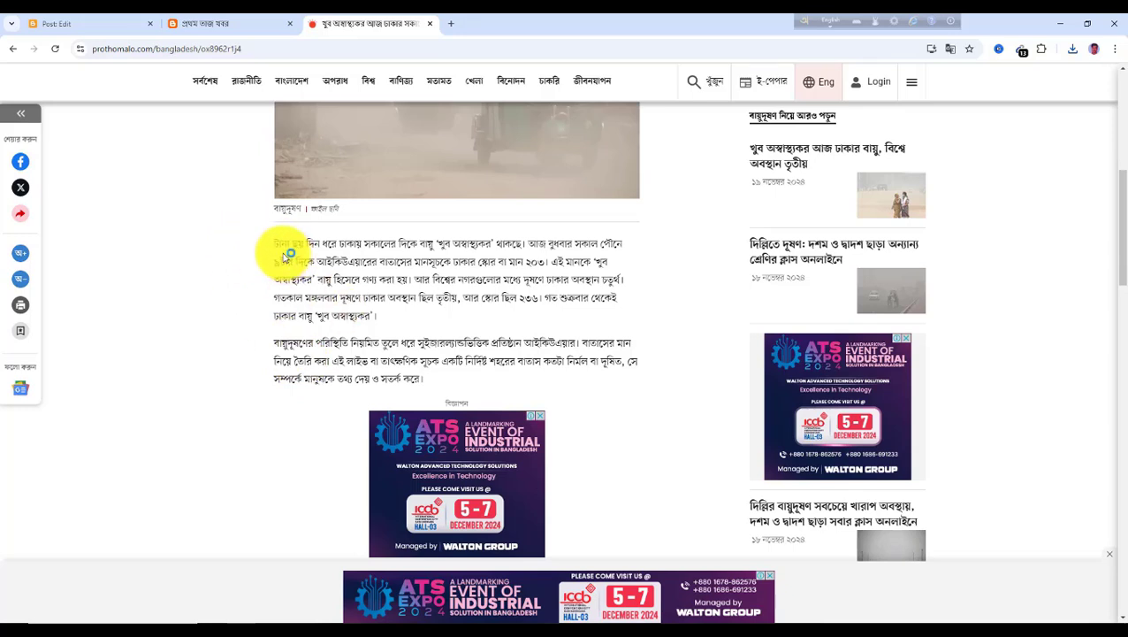
triple_click(279, 251)
left_click_drag(274, 245, 452, 379)
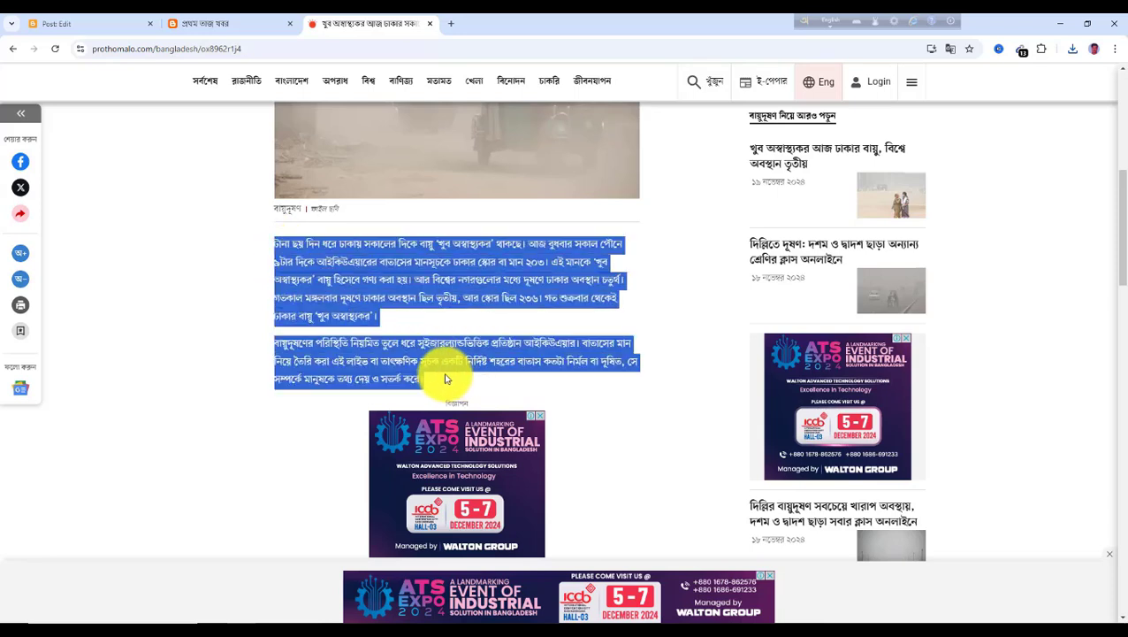
left_click(123, 24)
left_click(308, 432)
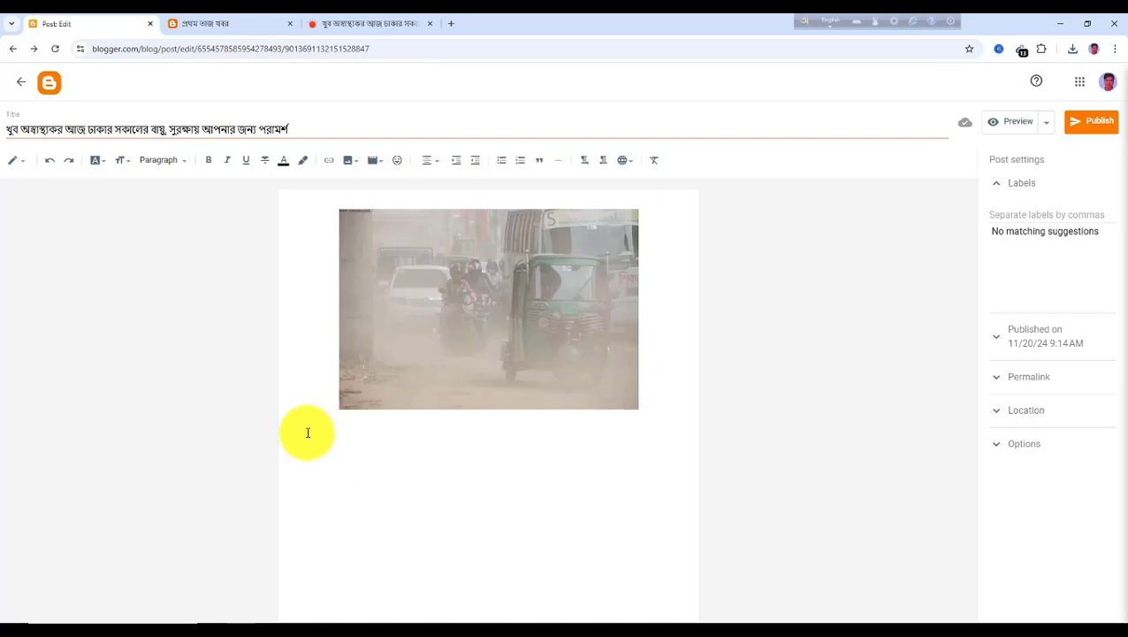
key("ctrl+v")
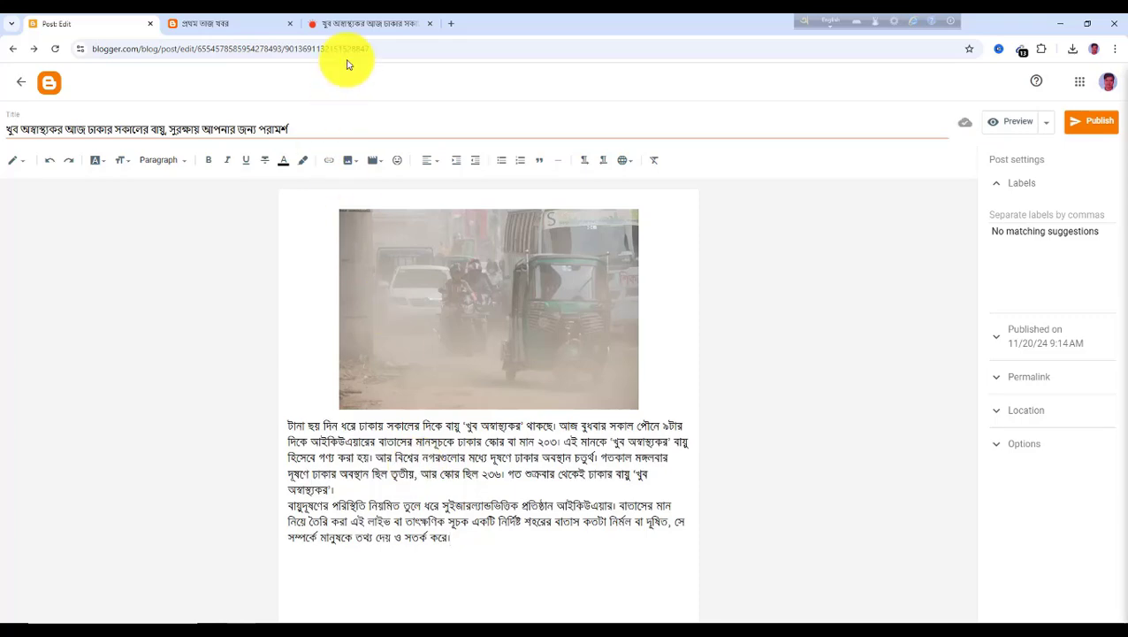
Copy the article's next three paragraphs and paste them at the end of the post body
left_click(354, 26)
scroll(437, 395, "down", 3)
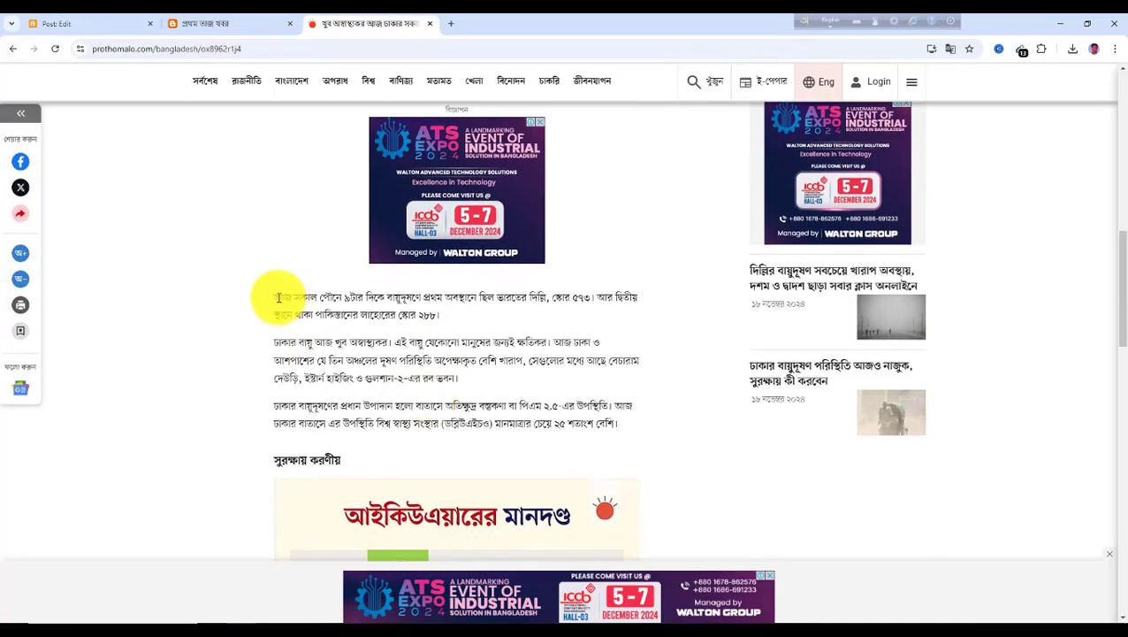
left_click_drag(277, 298, 623, 433)
key("ctrl+c")
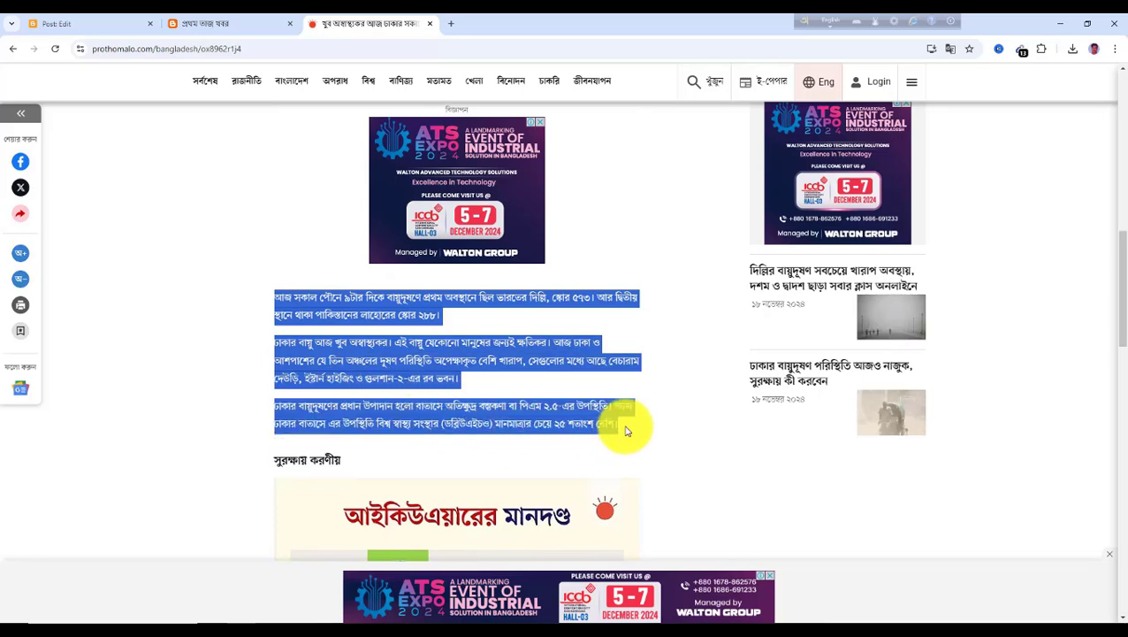
left_click(82, 25)
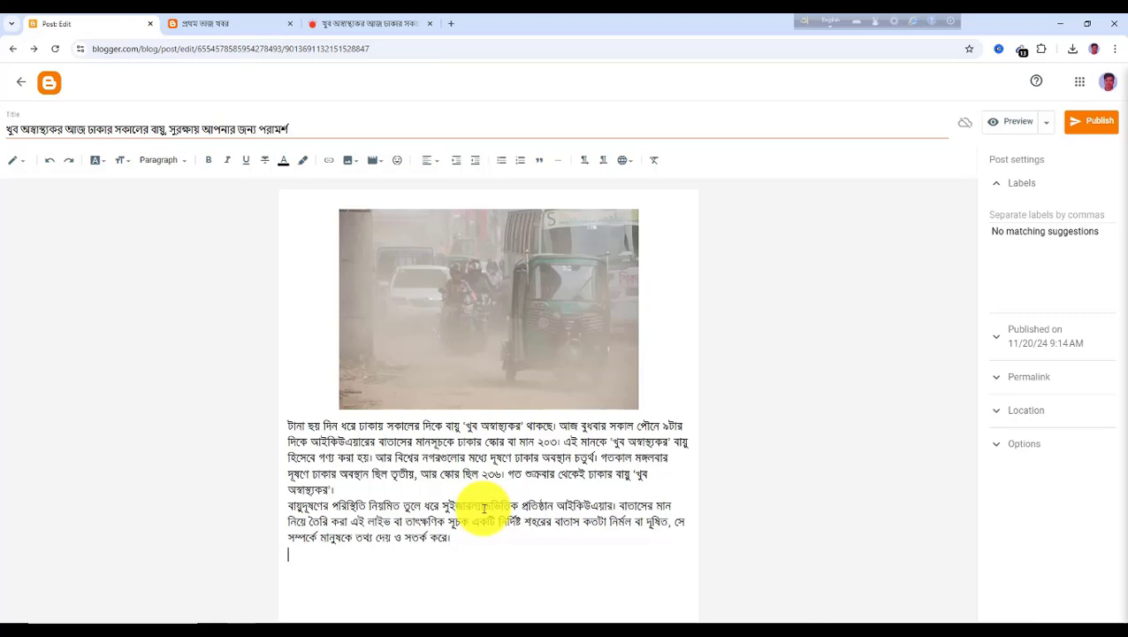
key("ctrl+v")
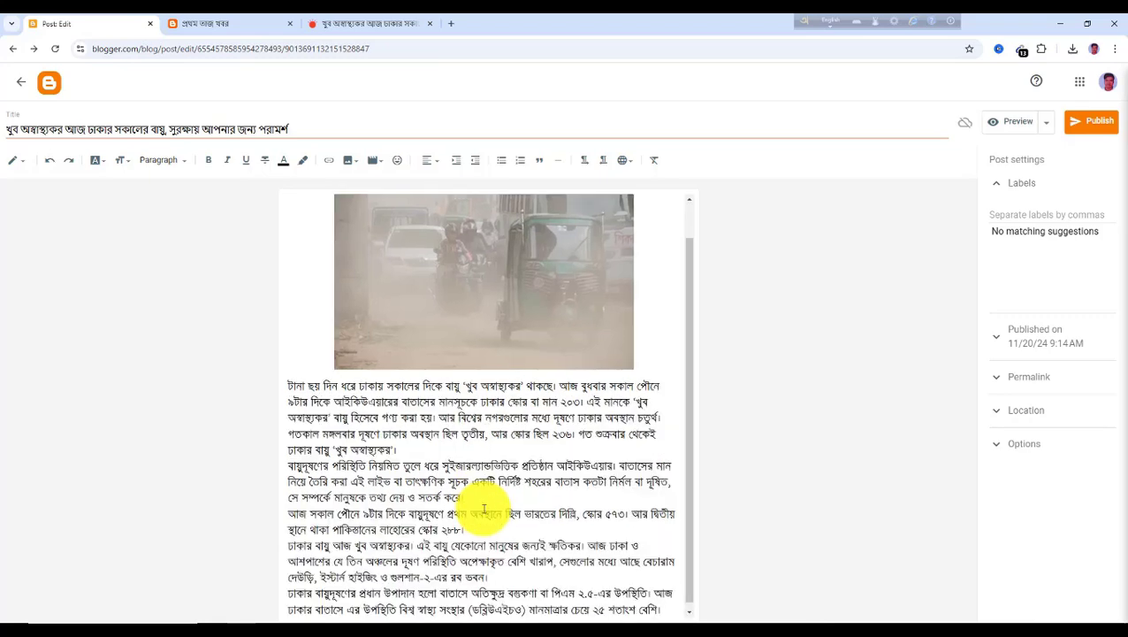
Add the label বাংলাদেশ to the post and publish it
left_click(395, 24)
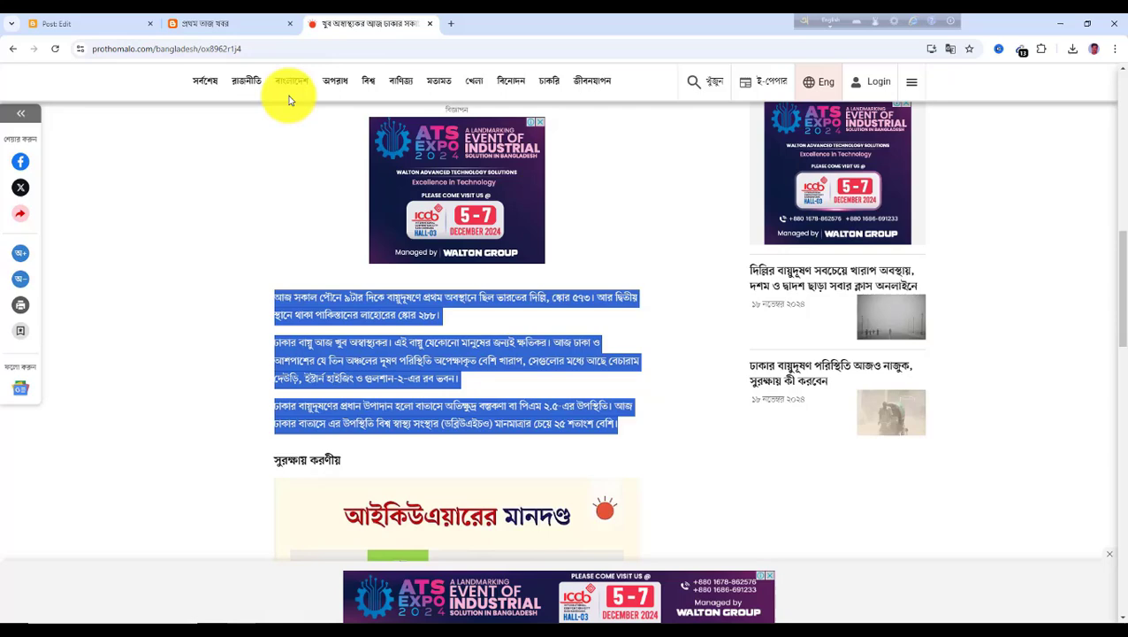
left_click(122, 30)
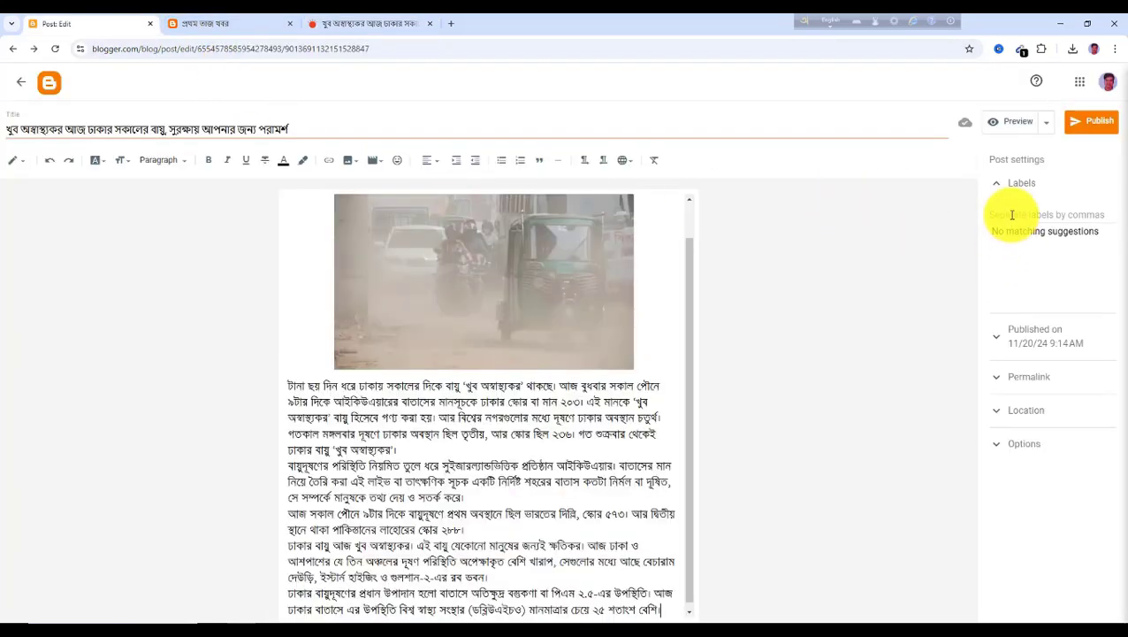
type("বাংলাদেশ")
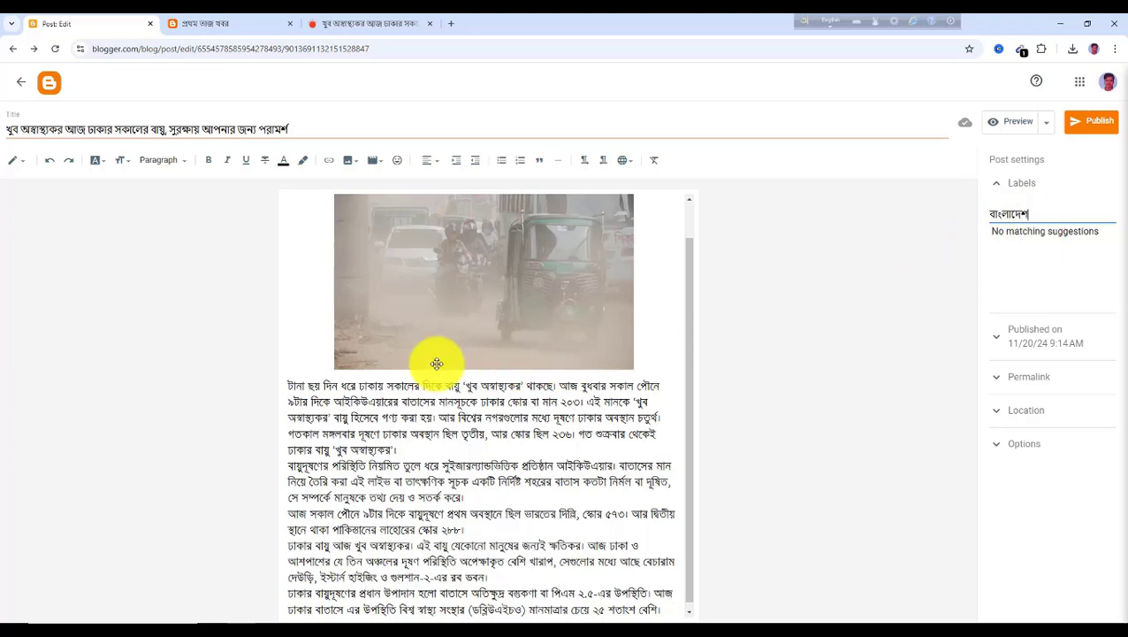
left_click(1097, 122)
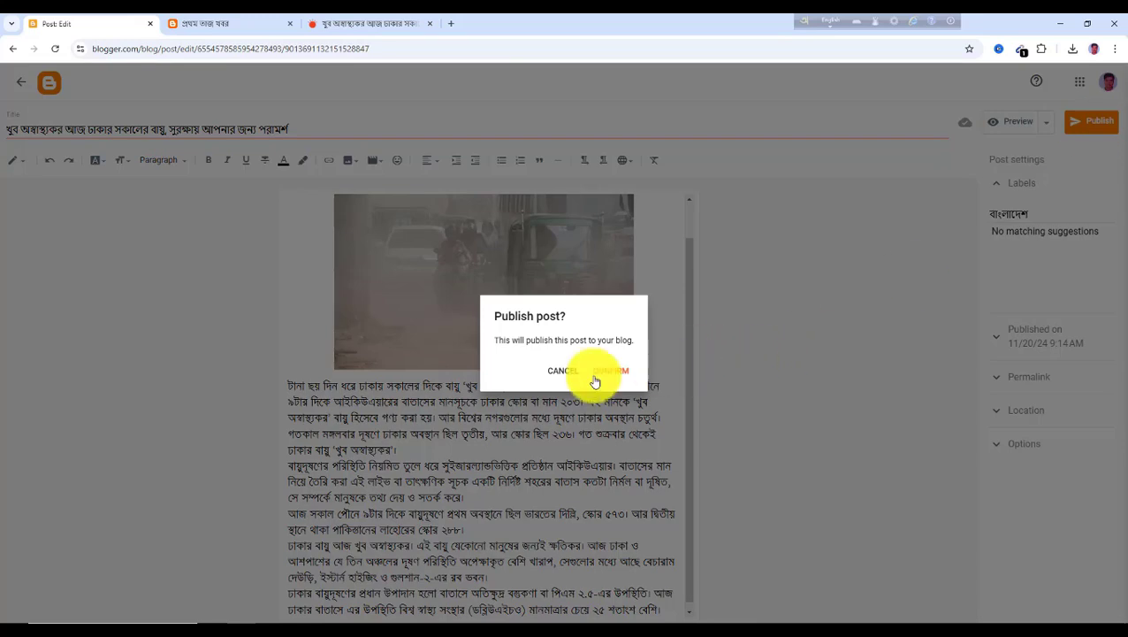
left_click(607, 374)
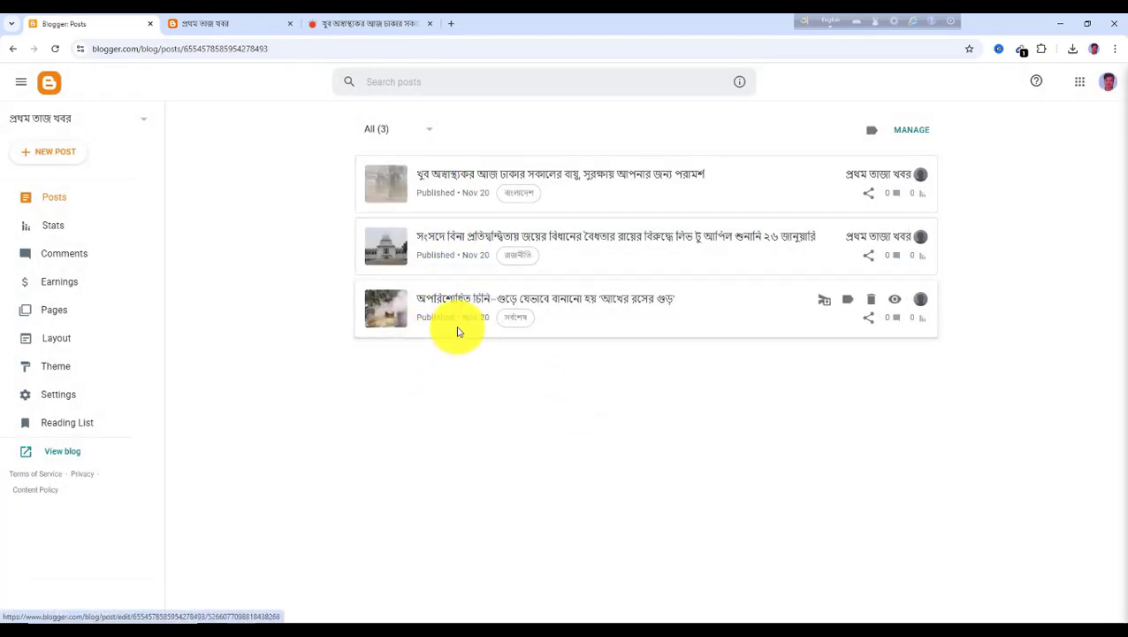
Open the crime section's Sagar-Runi murder case article and copy its headline
left_click(349, 27)
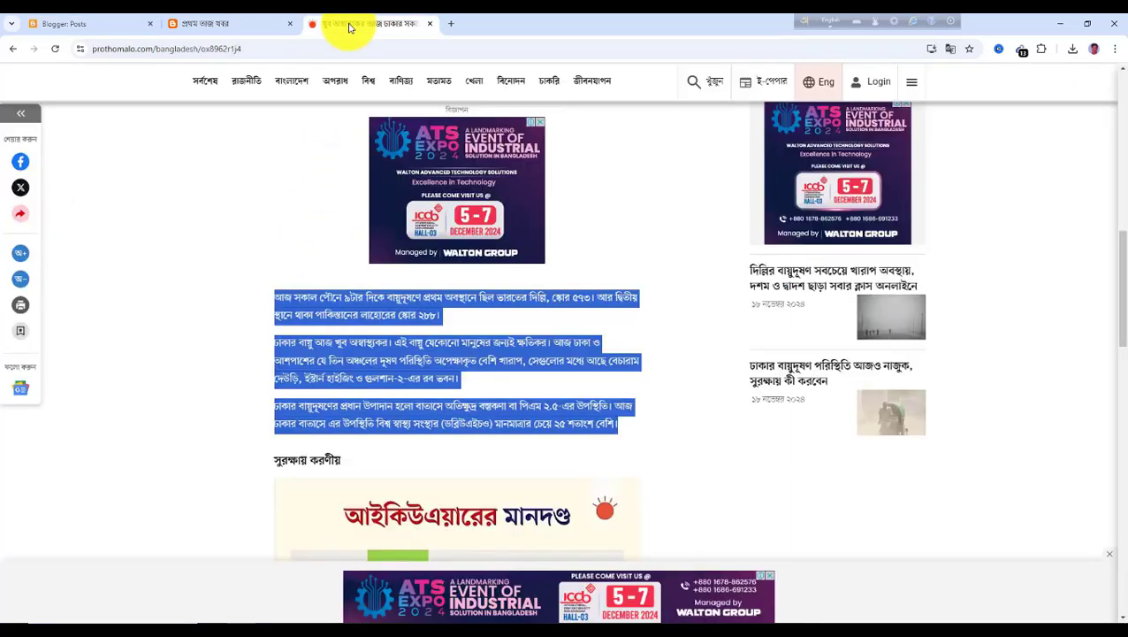
left_click(339, 85)
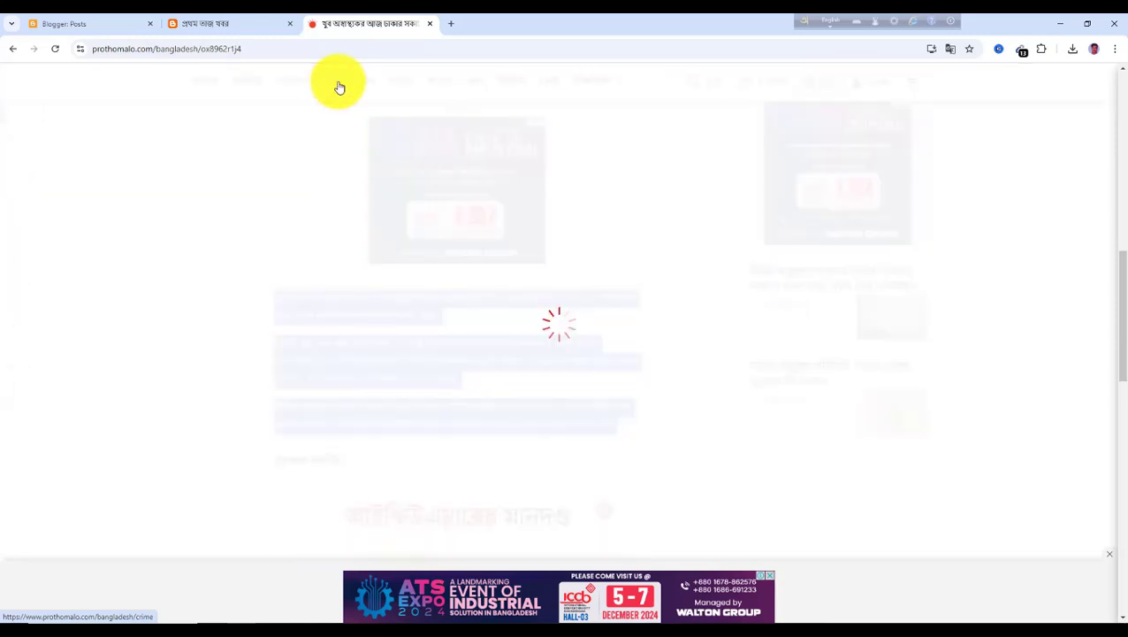
scroll(372, 389, "down", 1)
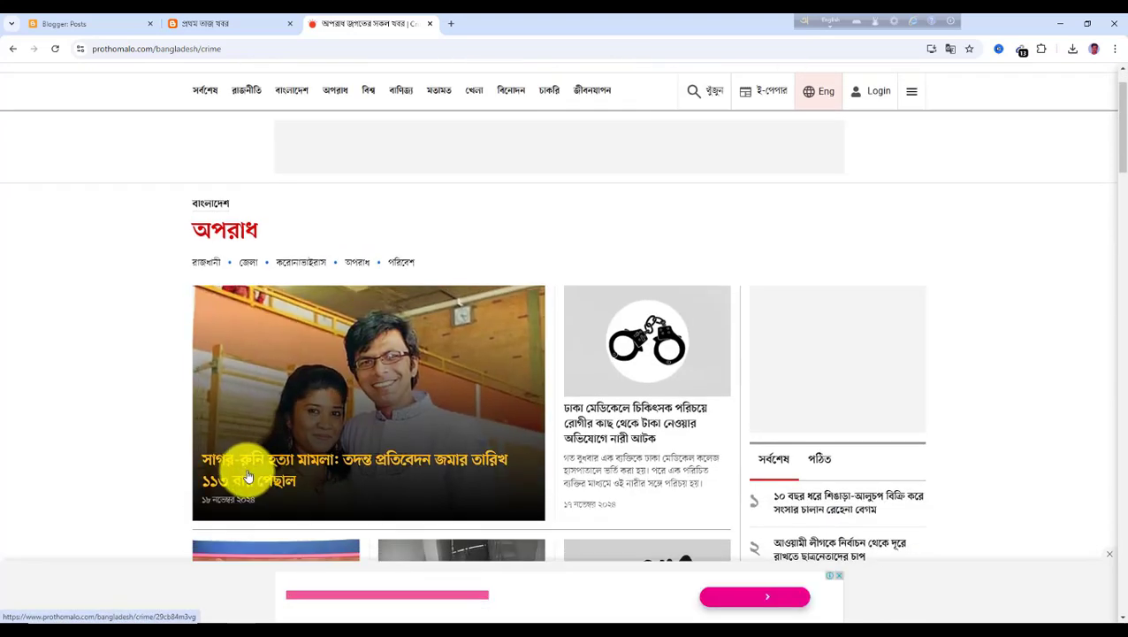
left_click(260, 470)
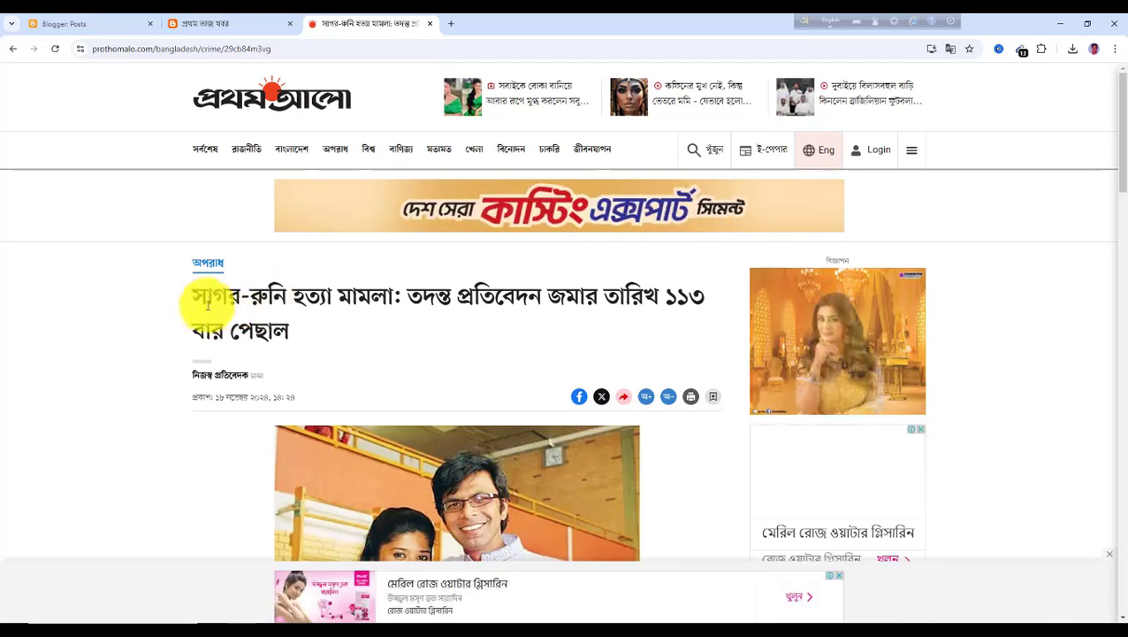
left_click_drag(196, 298, 303, 334)
key("ctrl+c")
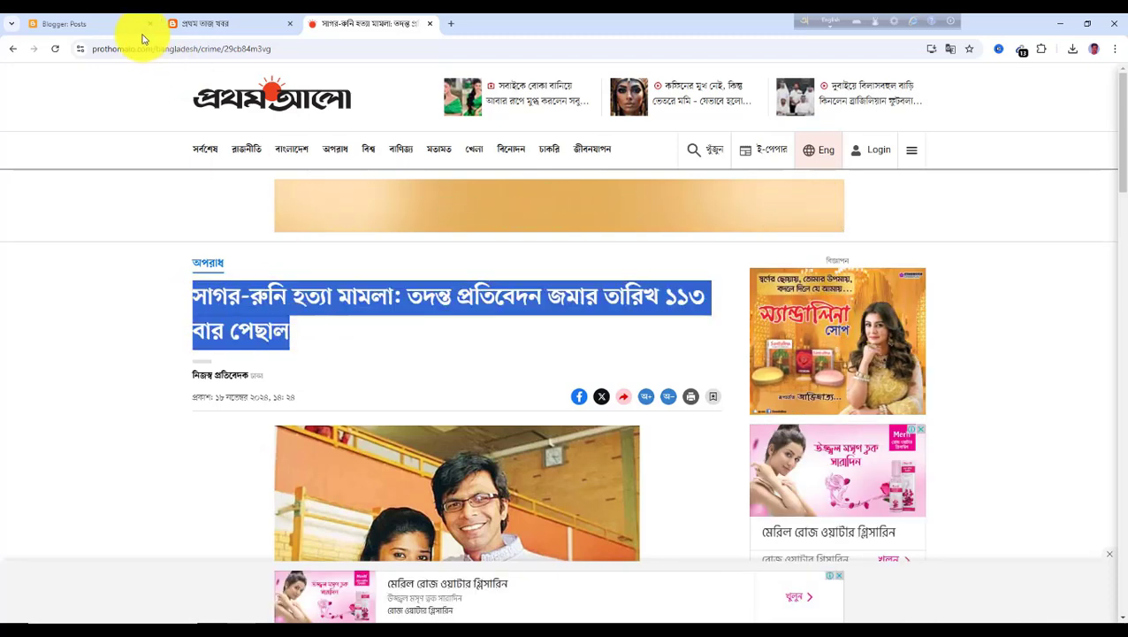
left_click(91, 23)
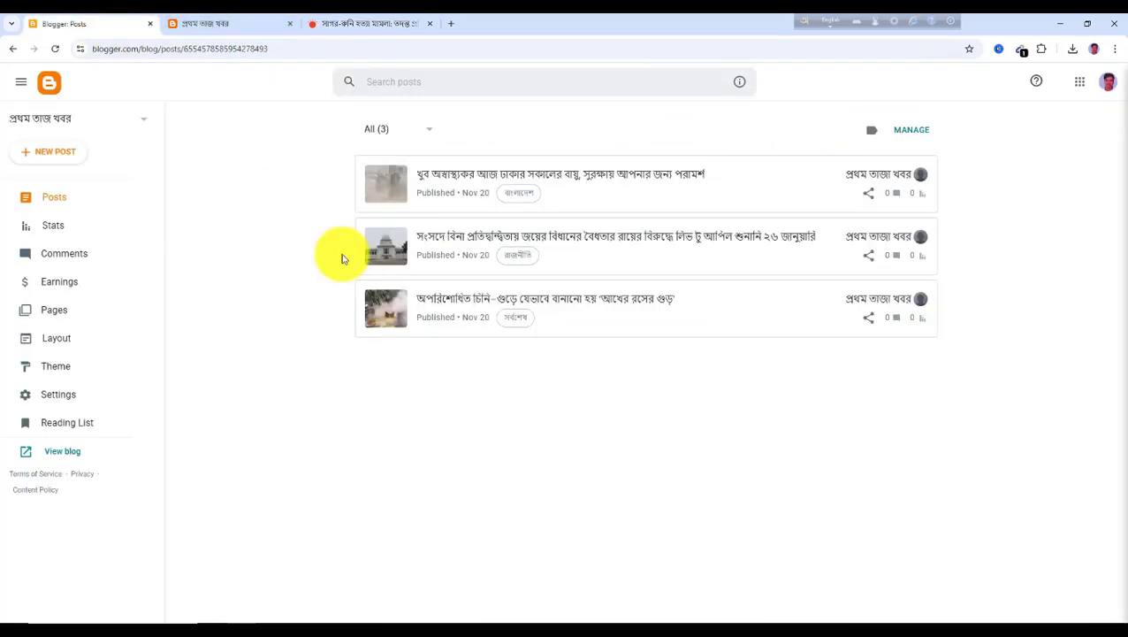
Start a new post and paste the copied headline as its title
left_click(52, 154)
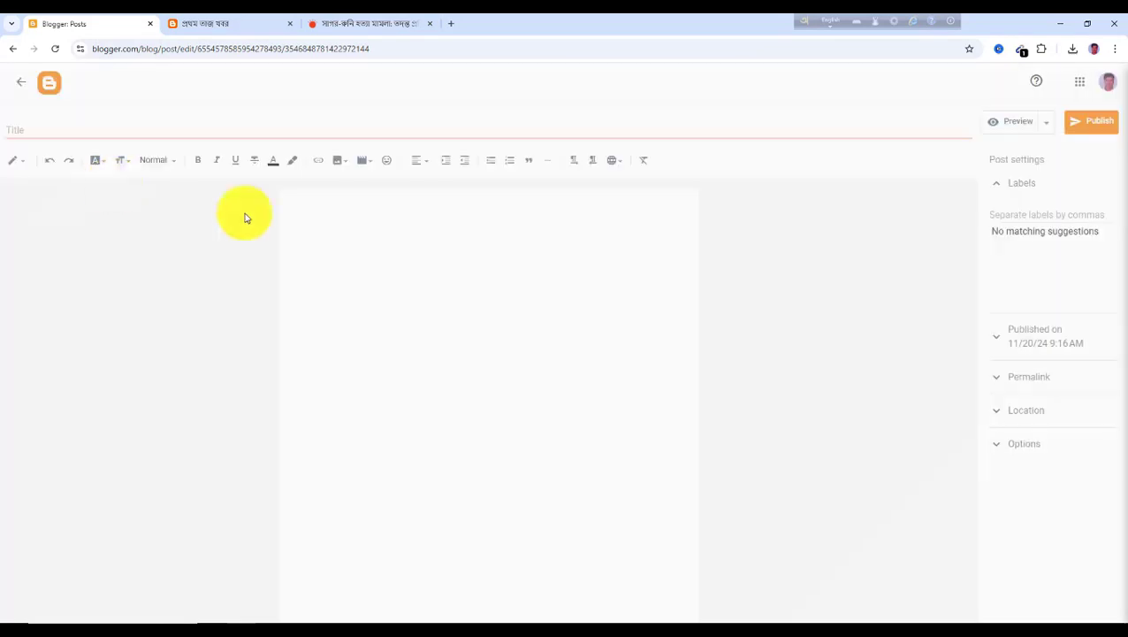
left_click(48, 130)
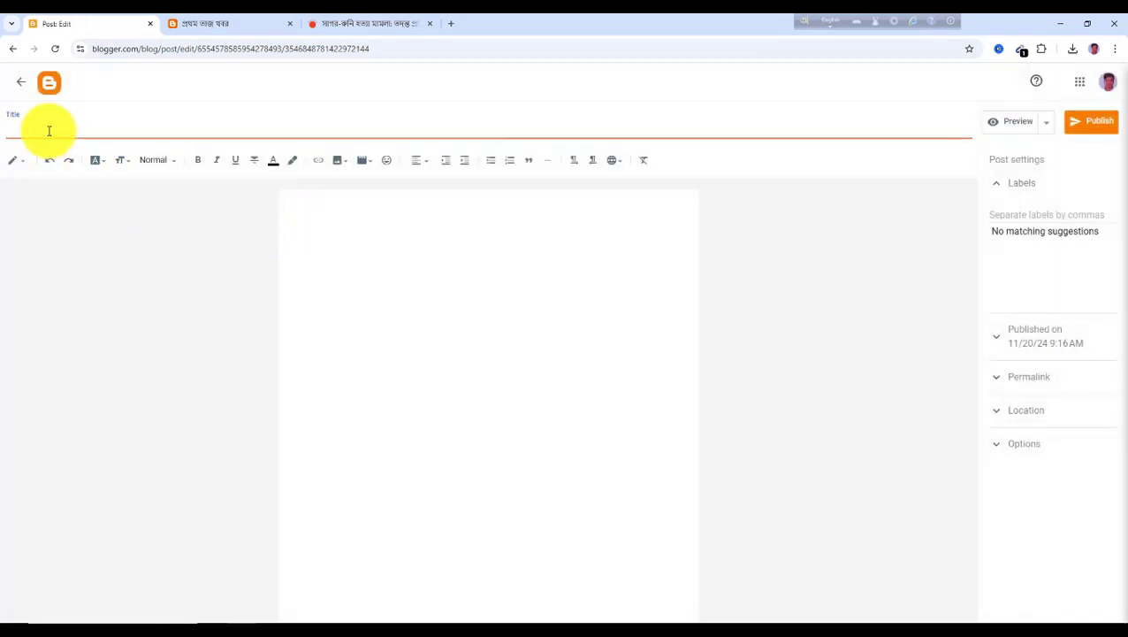
key("ctrl+v")
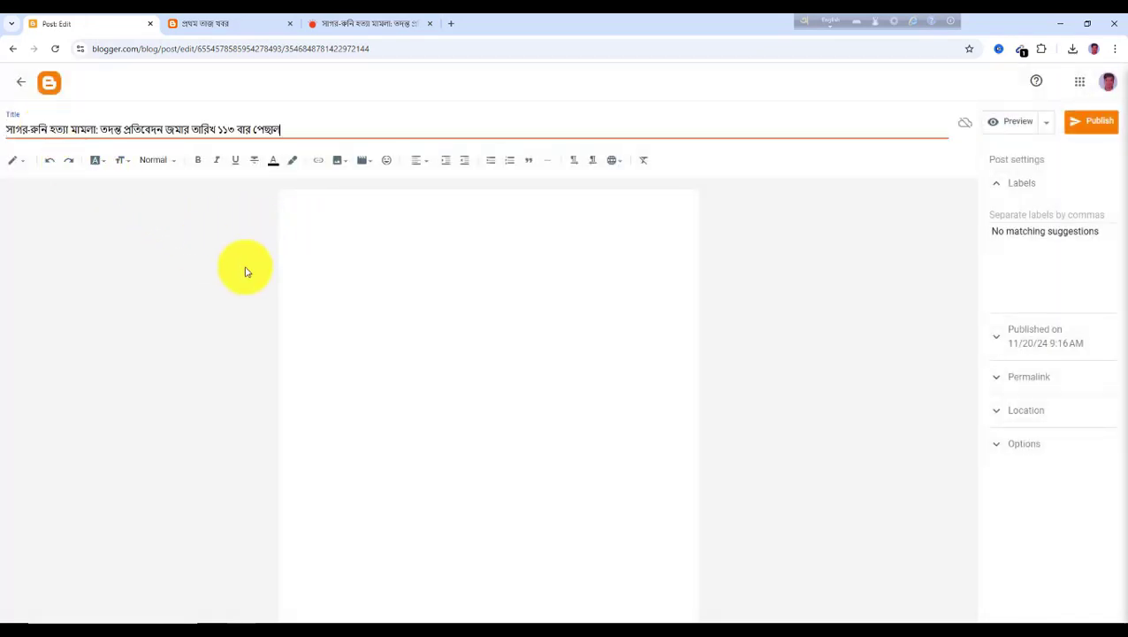
Upload the saved Sagar-Runi photo from the computer into the post body and enlarge it
left_click(330, 234)
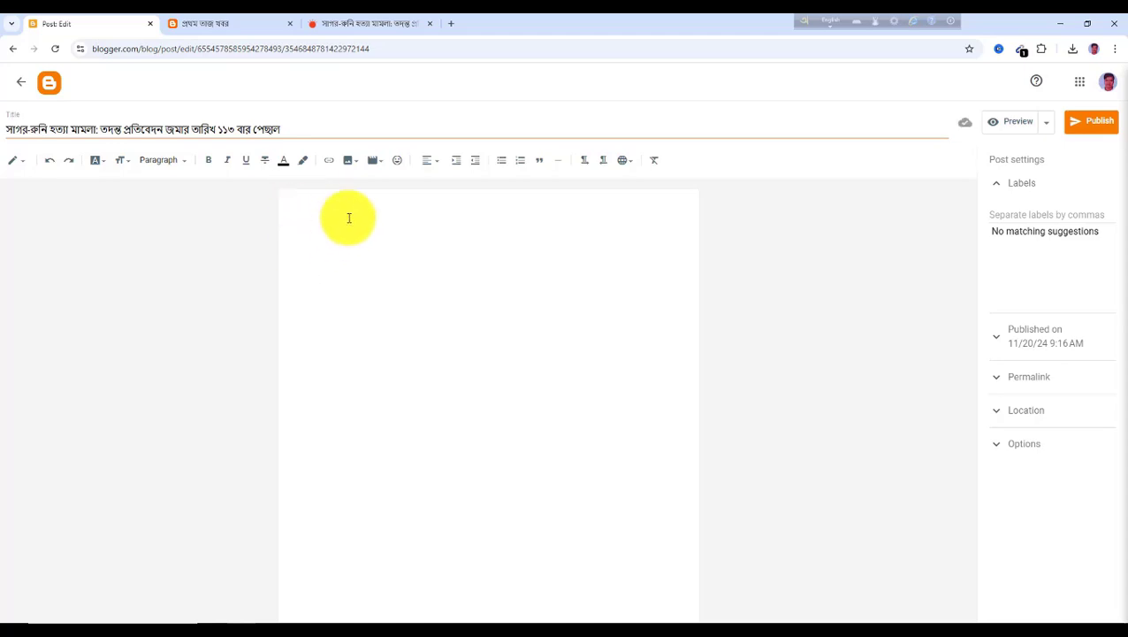
left_click(351, 160)
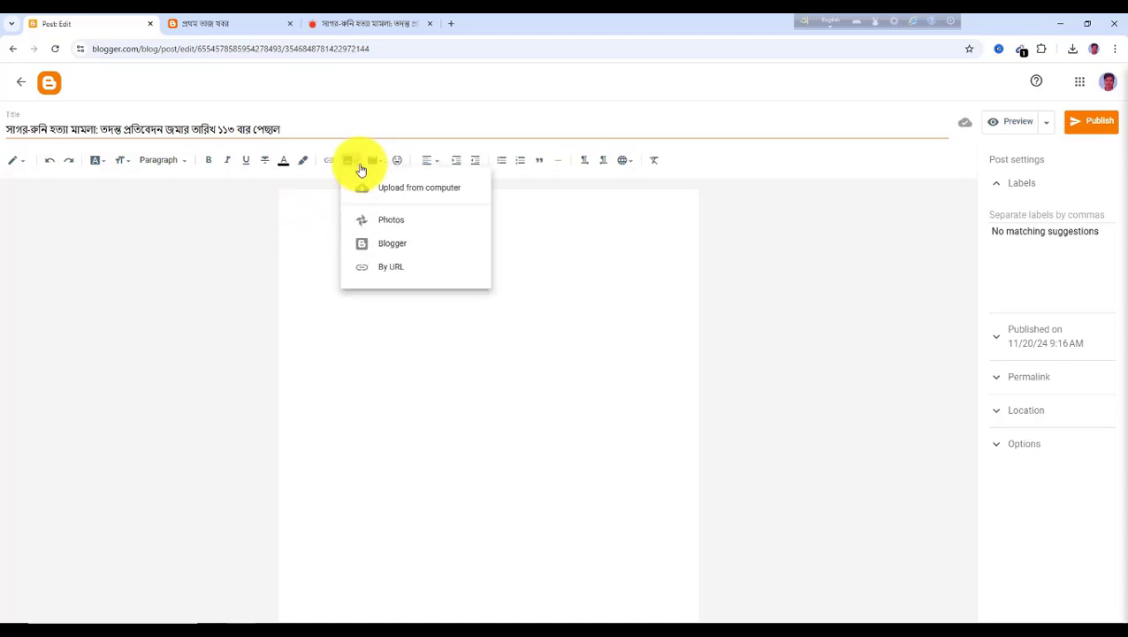
left_click(400, 191)
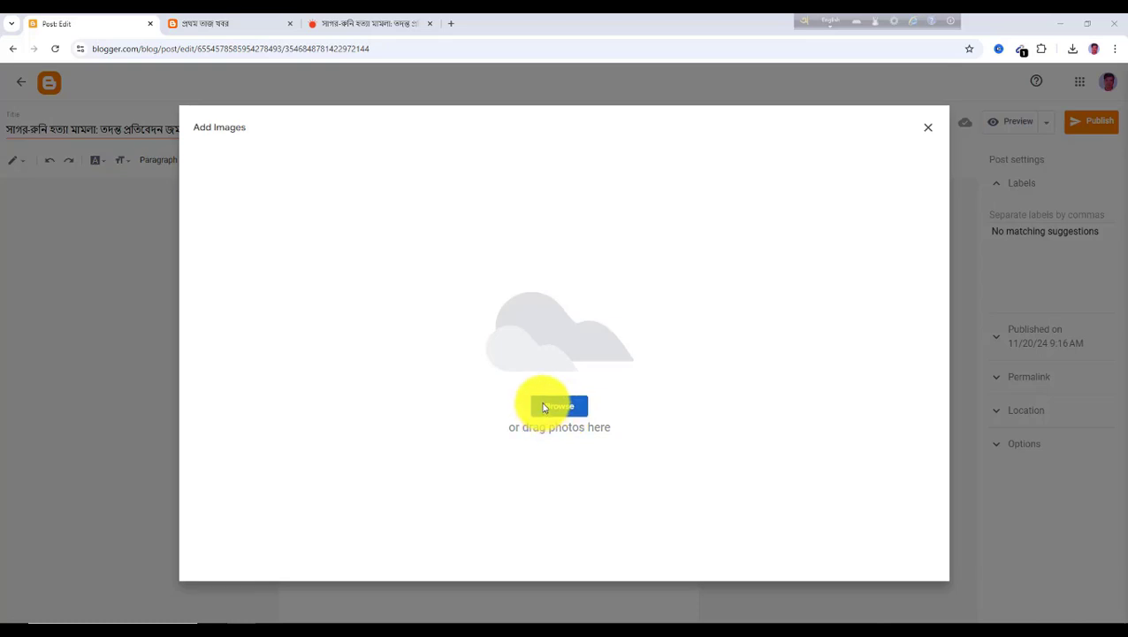
left_click(544, 407)
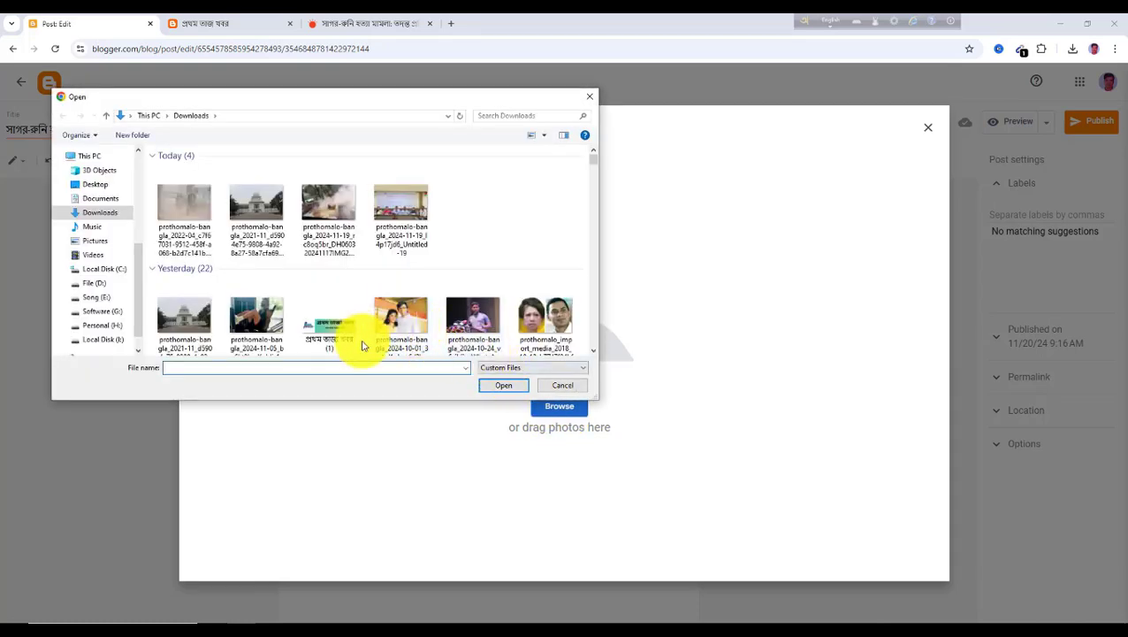
left_click(398, 314)
left_click(502, 386)
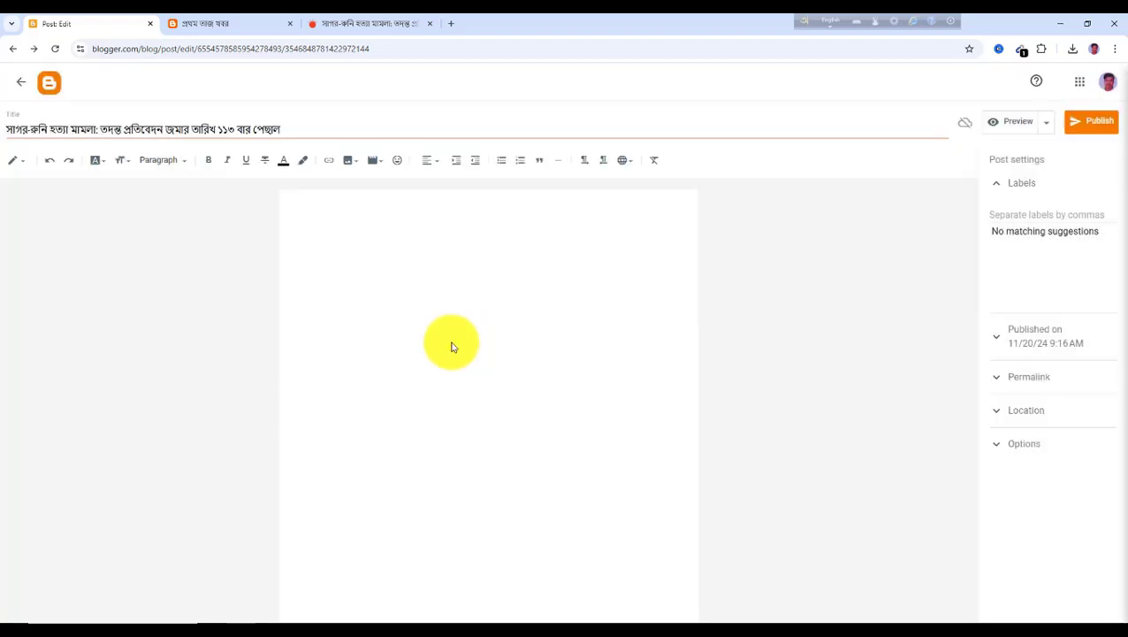
left_click_drag(582, 333, 688, 403)
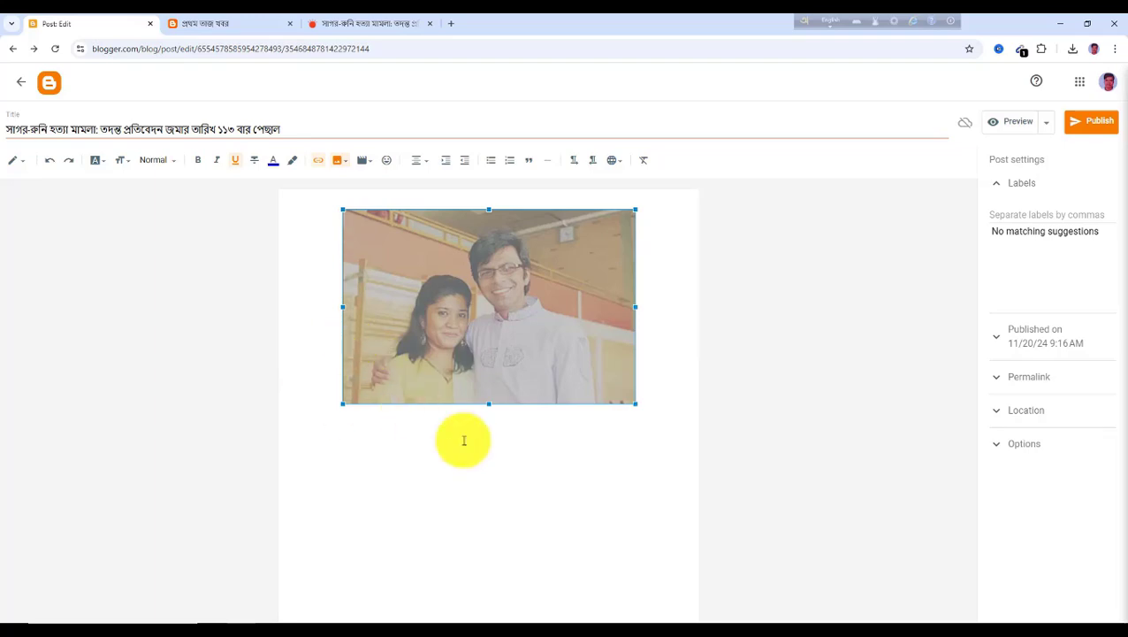
left_click(316, 423)
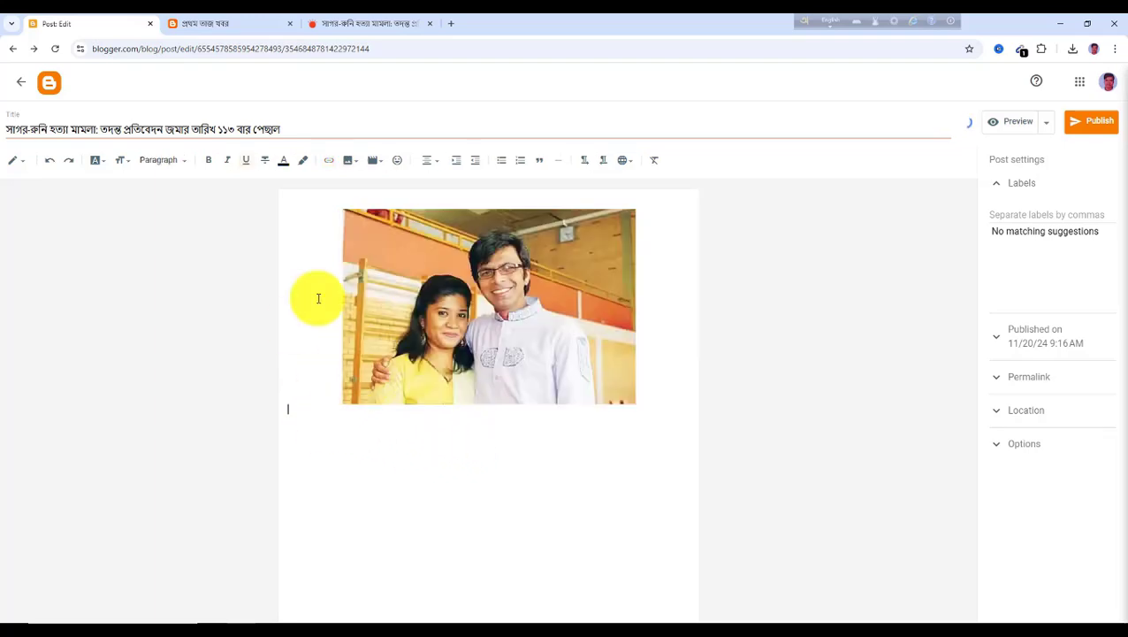
Copy the article's first two body paragraphs and paste them below the photo in the post body
left_click(335, 24)
scroll(369, 349, "down", 5)
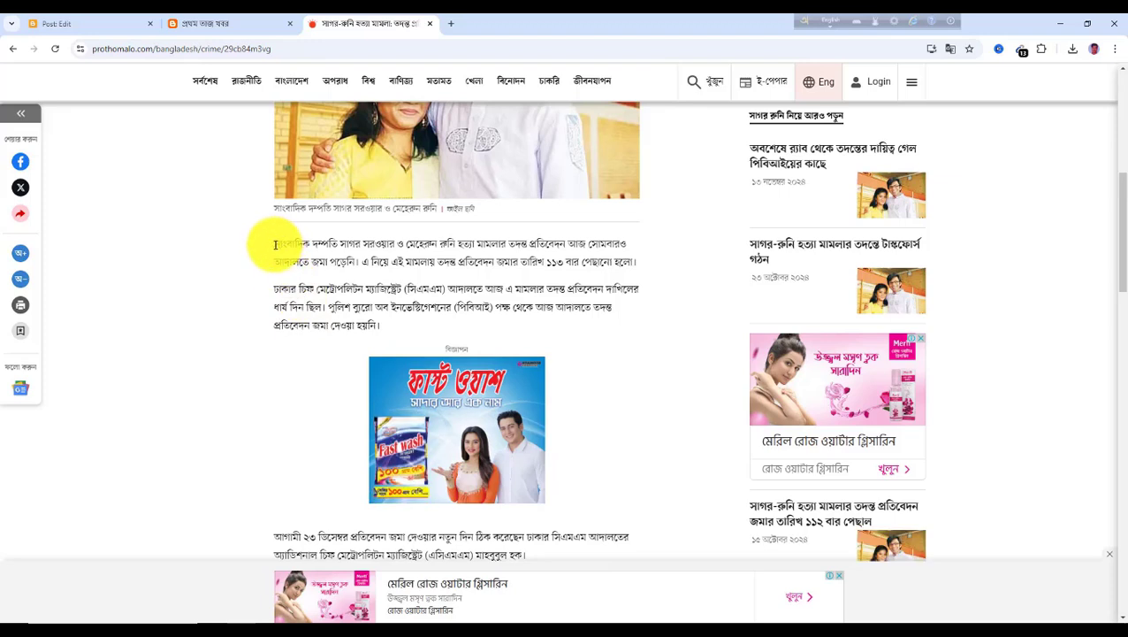
left_click_drag(276, 245, 399, 324)
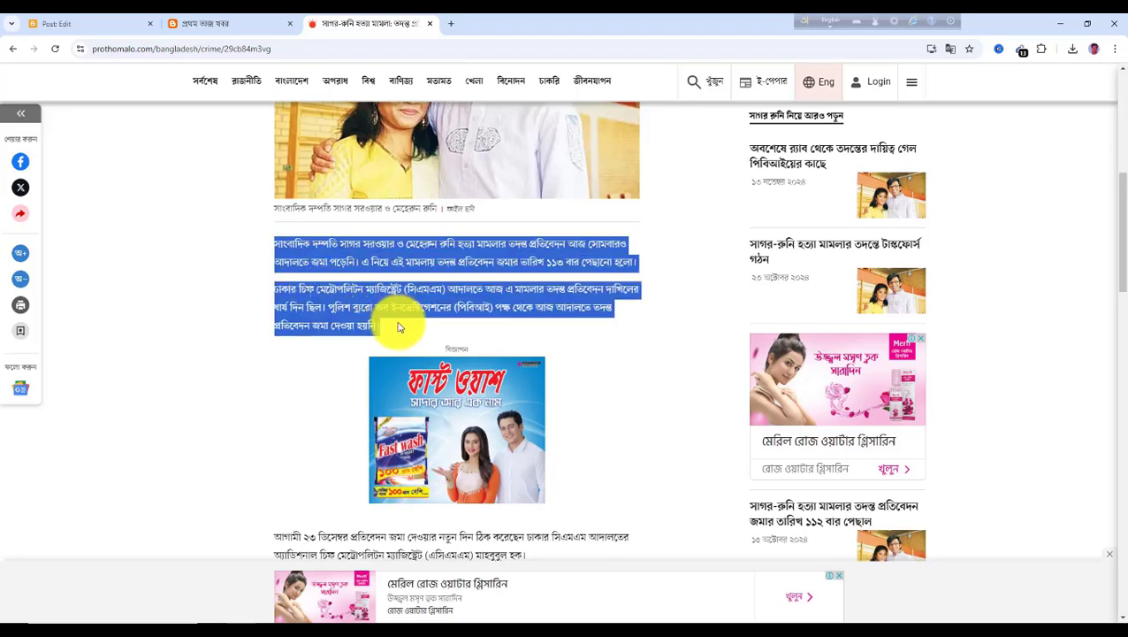
left_click(111, 27)
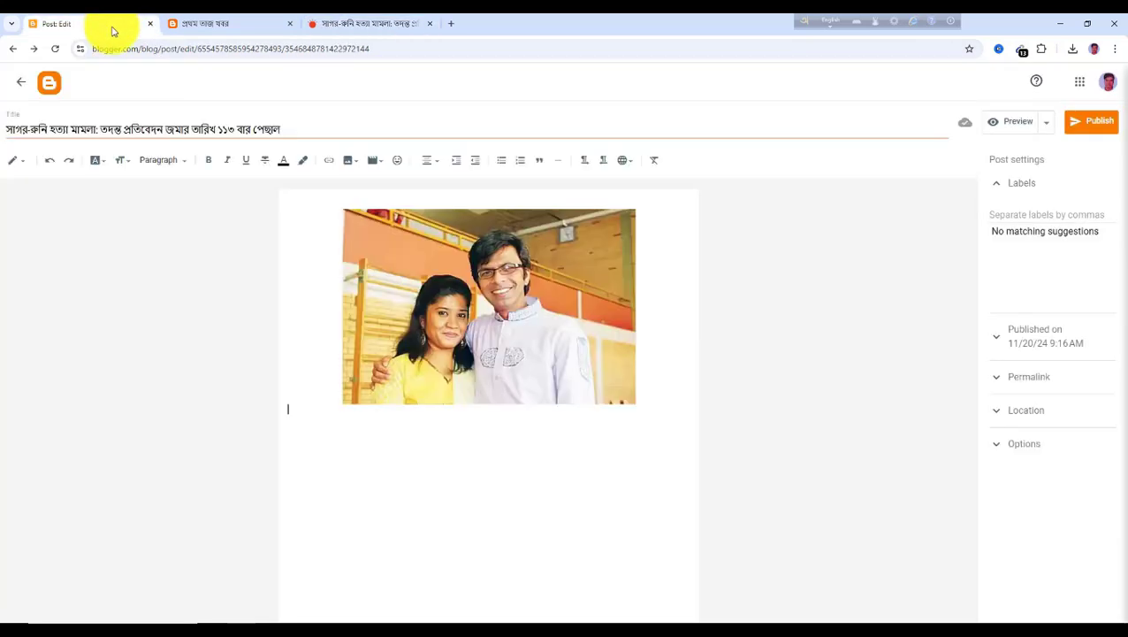
left_click(331, 431)
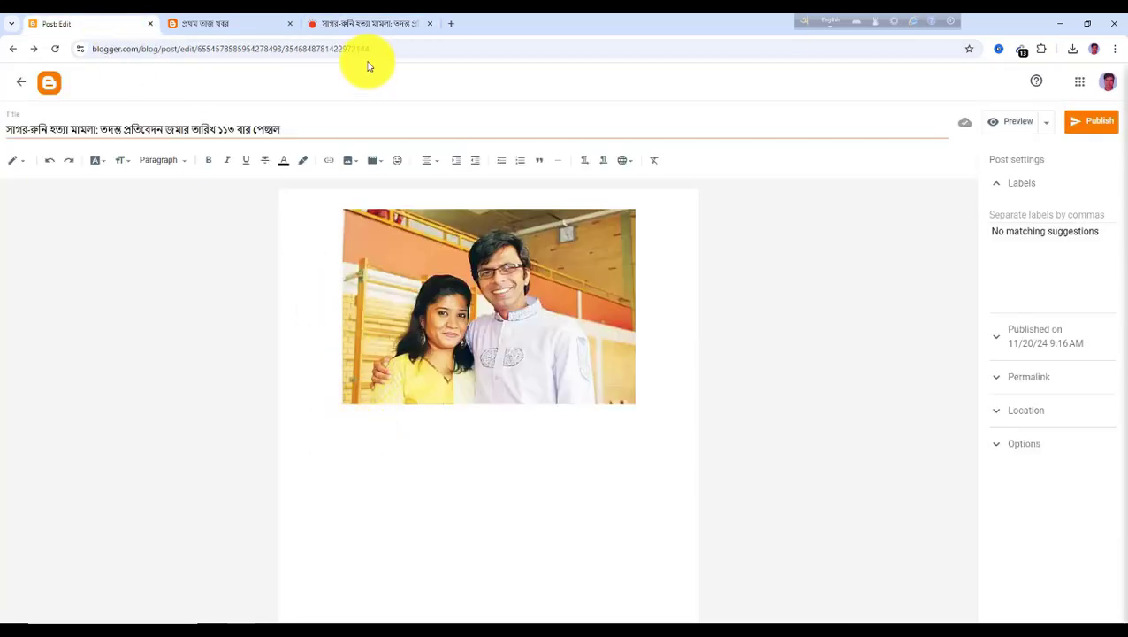
key("ctrl+v")
Copy the article's next six paragraphs and paste them at the end of the post body
left_click(362, 25)
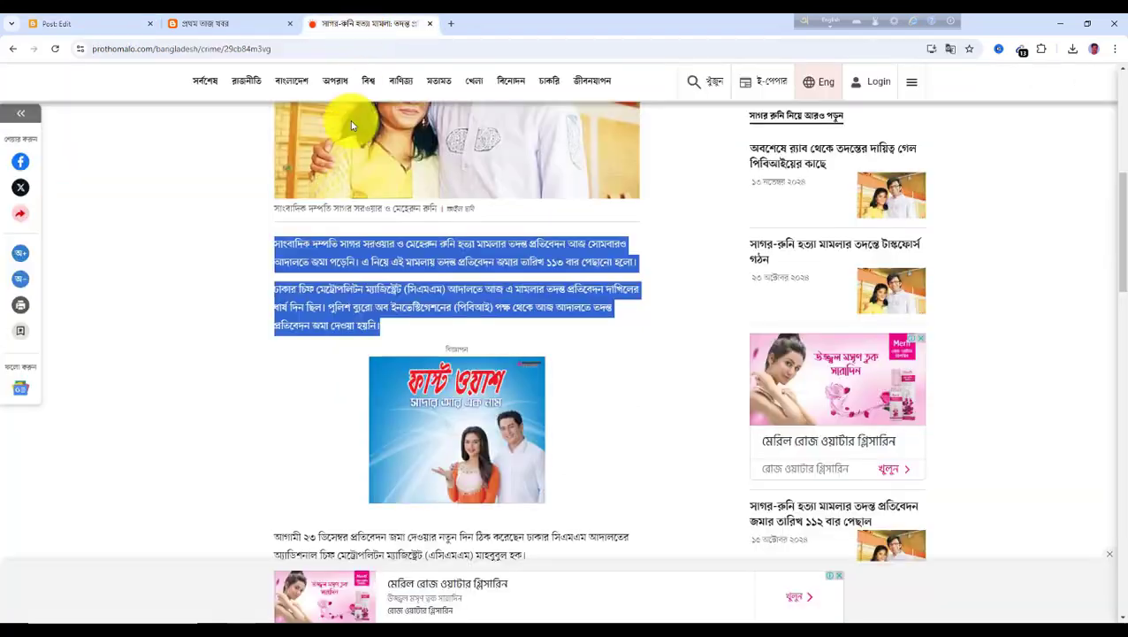
scroll(364, 416, "down", 4)
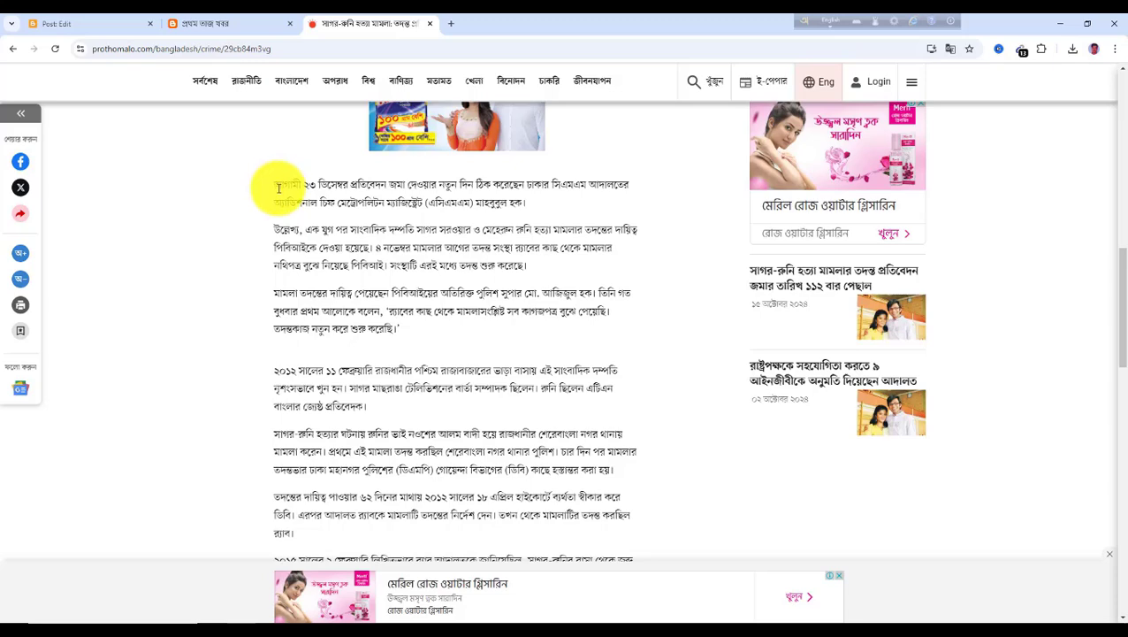
left_click_drag(277, 187, 471, 540)
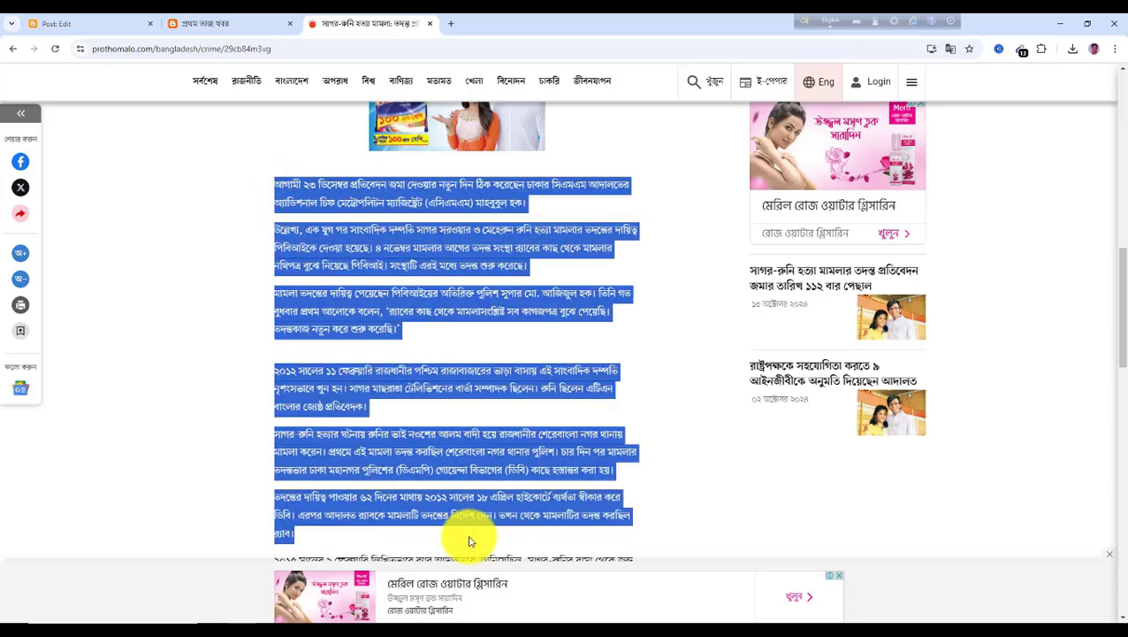
left_click(97, 24)
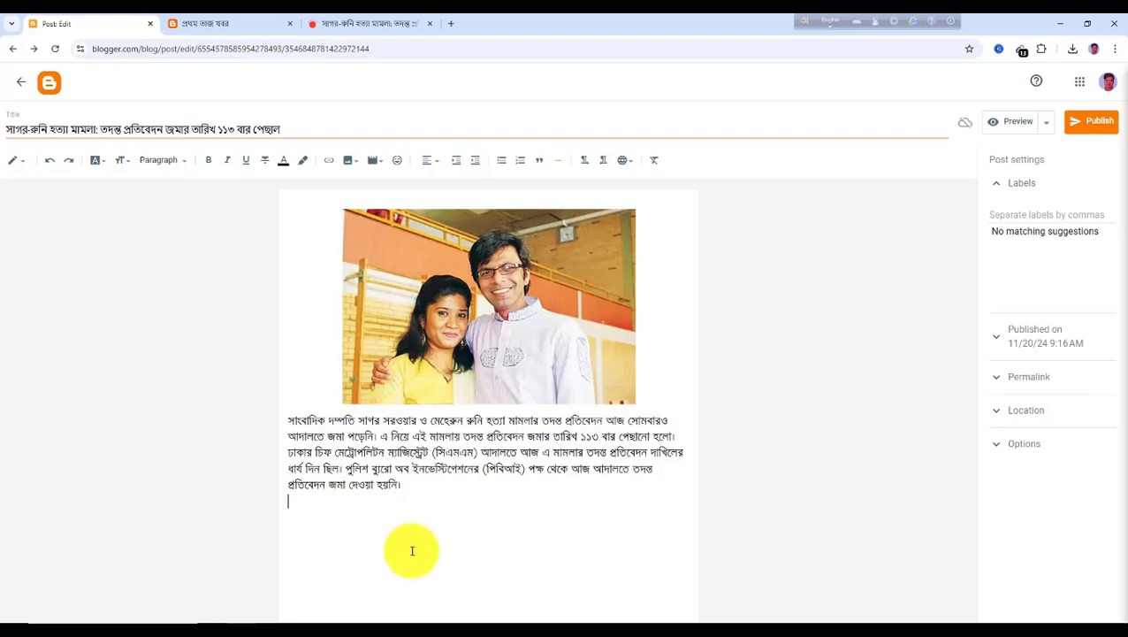
key("ctrl+v")
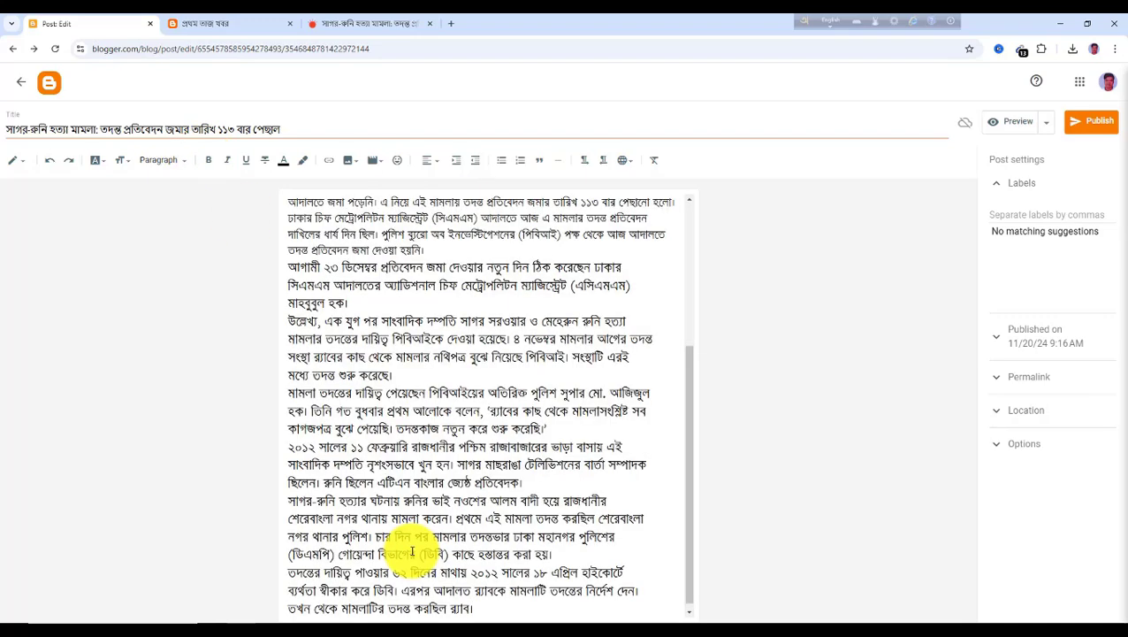
Check the article's category, label the post অপরাধ, and publish it
scroll(530, 522, "up", 5)
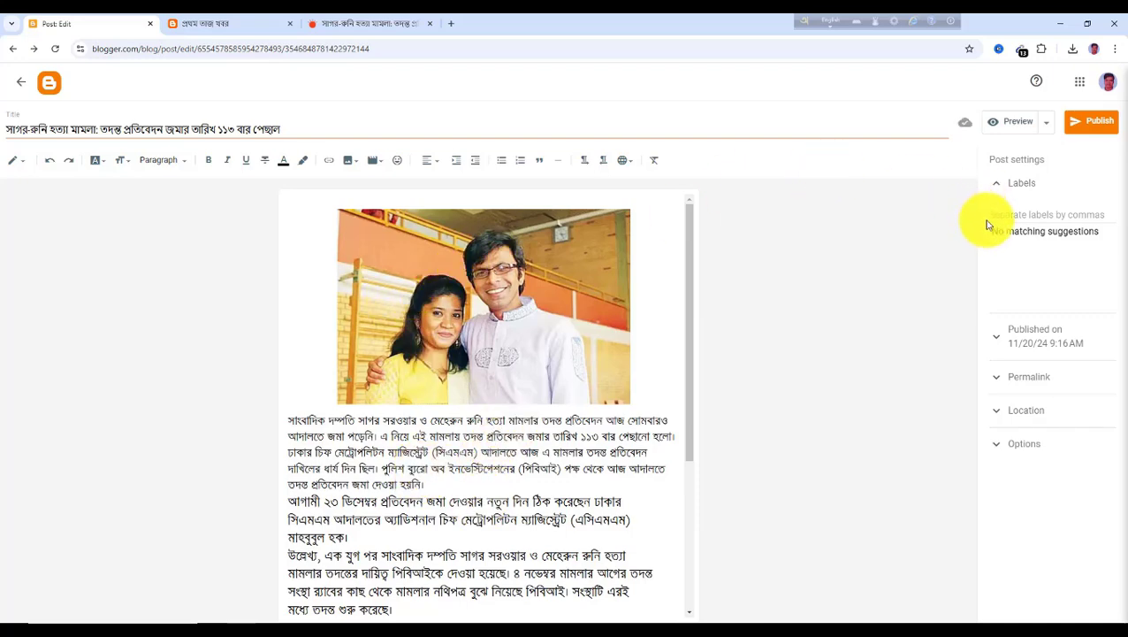
left_click(354, 23)
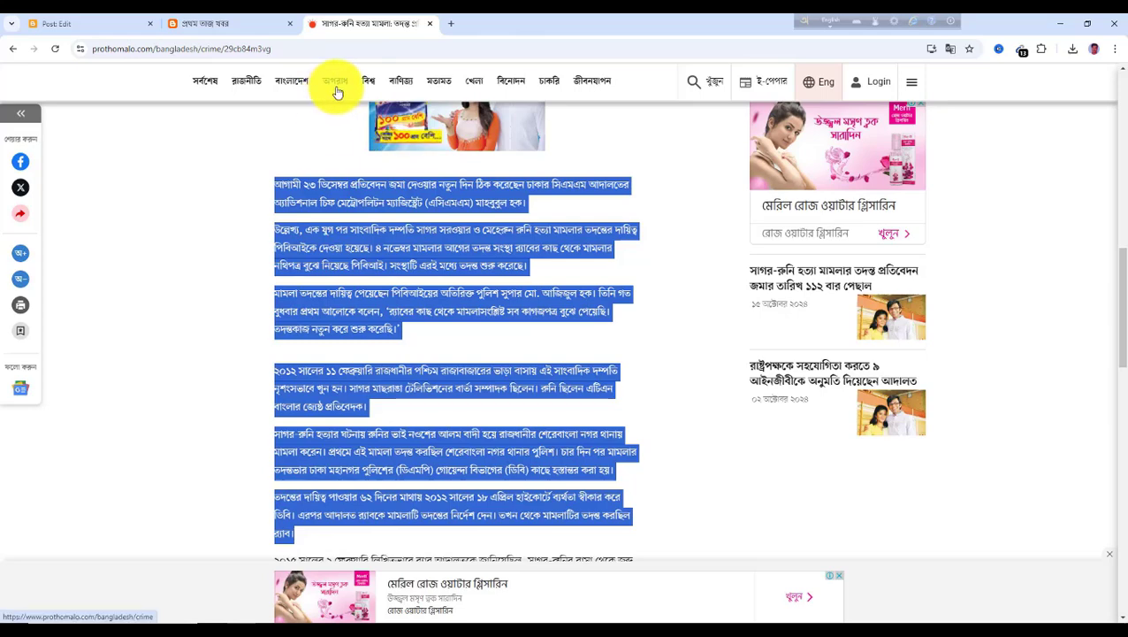
left_click(110, 25)
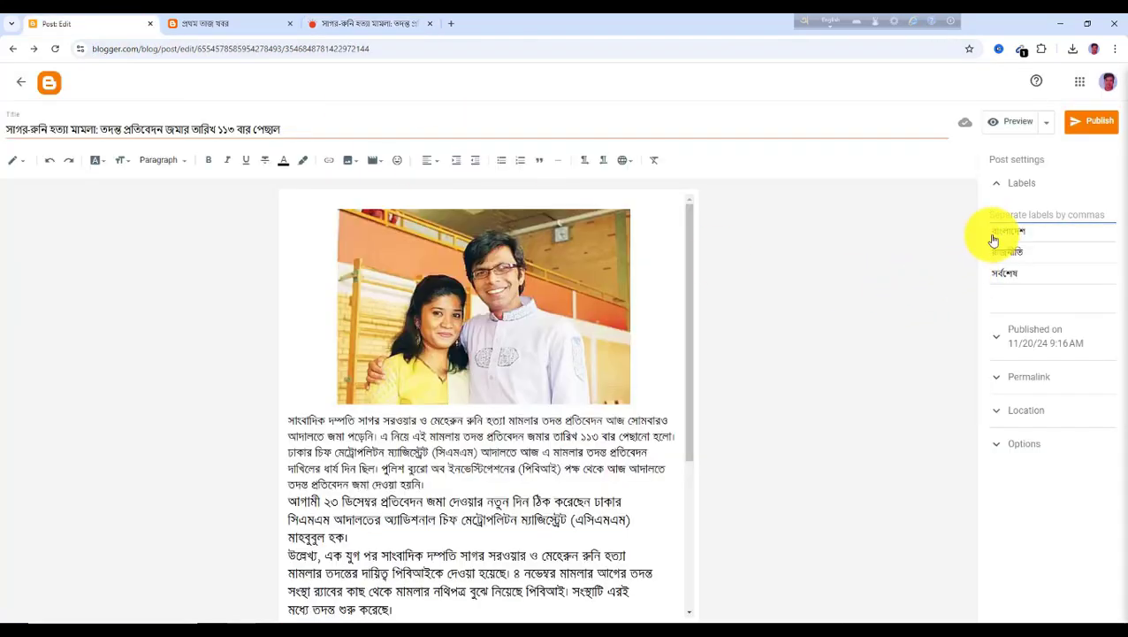
type("অপরাধ")
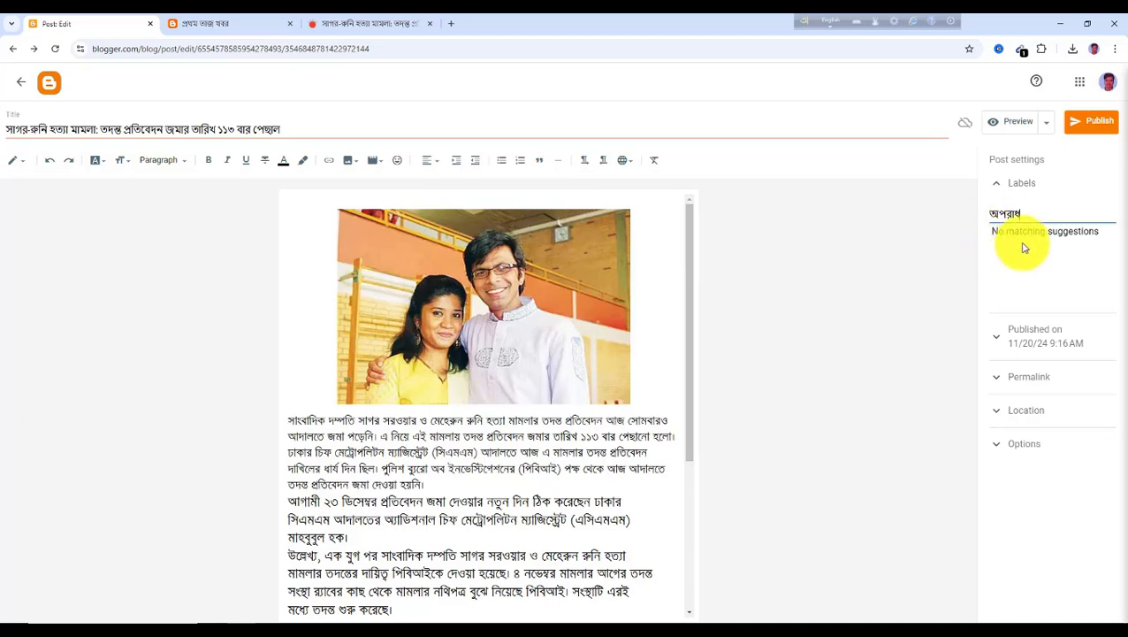
left_click(1096, 124)
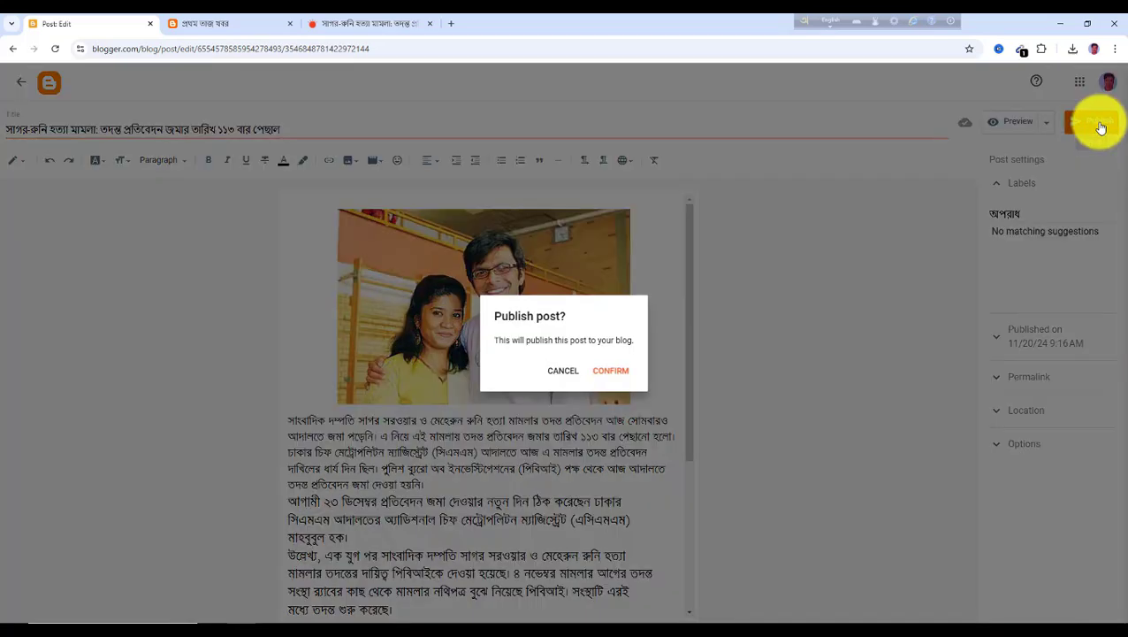
left_click(618, 372)
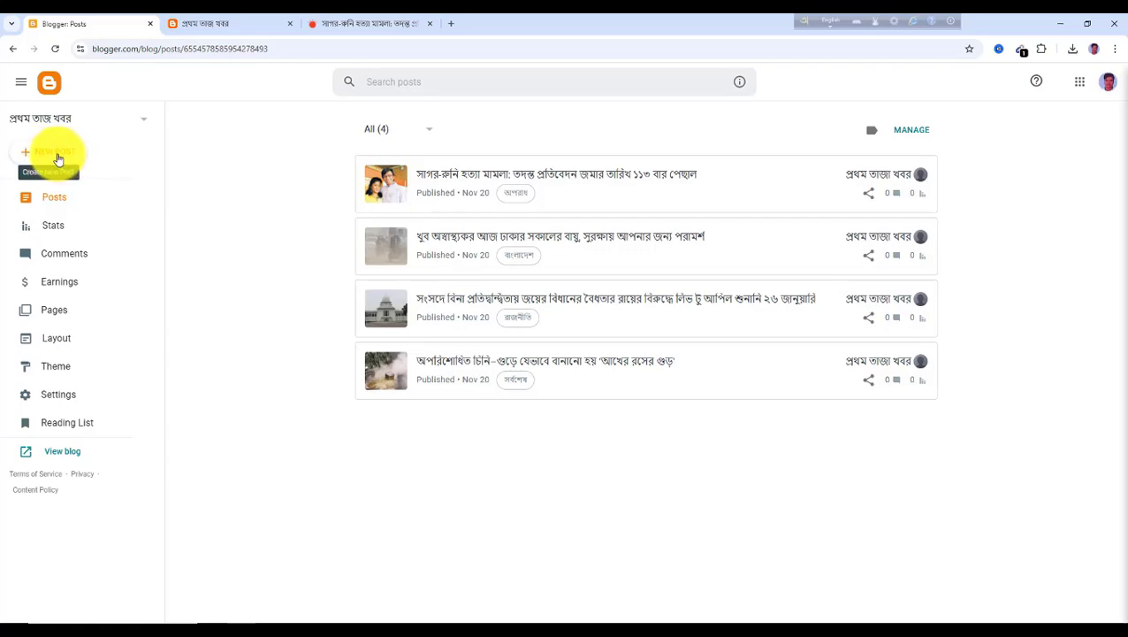
Open the World section on Prothom Alo, open the Howard Lutnick article, and copy its headline
left_click(350, 29)
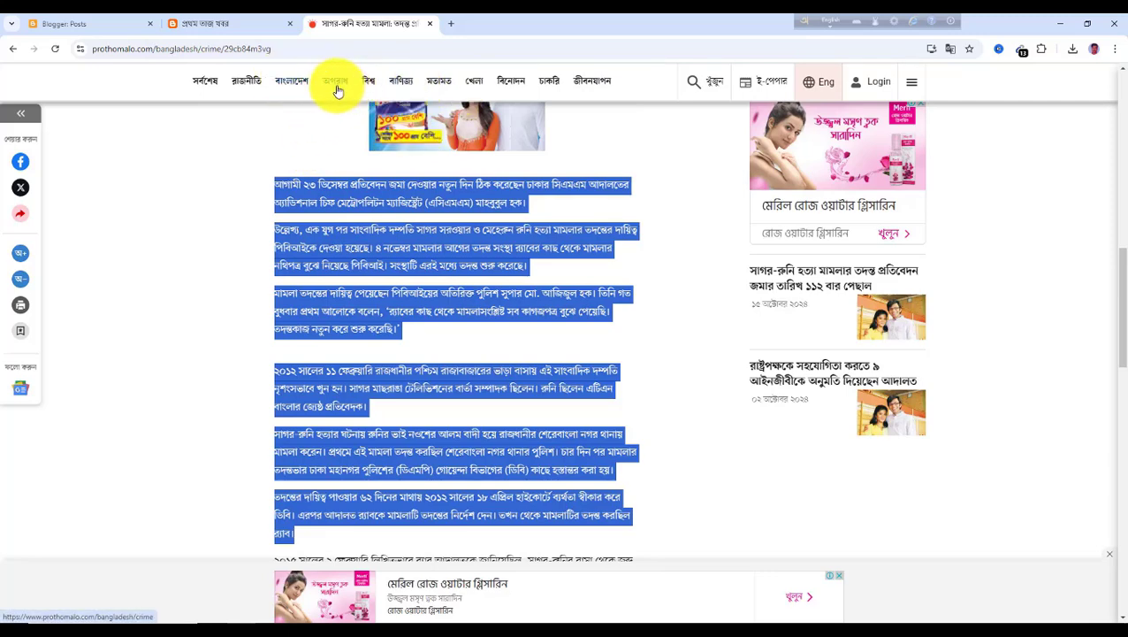
left_click(371, 86)
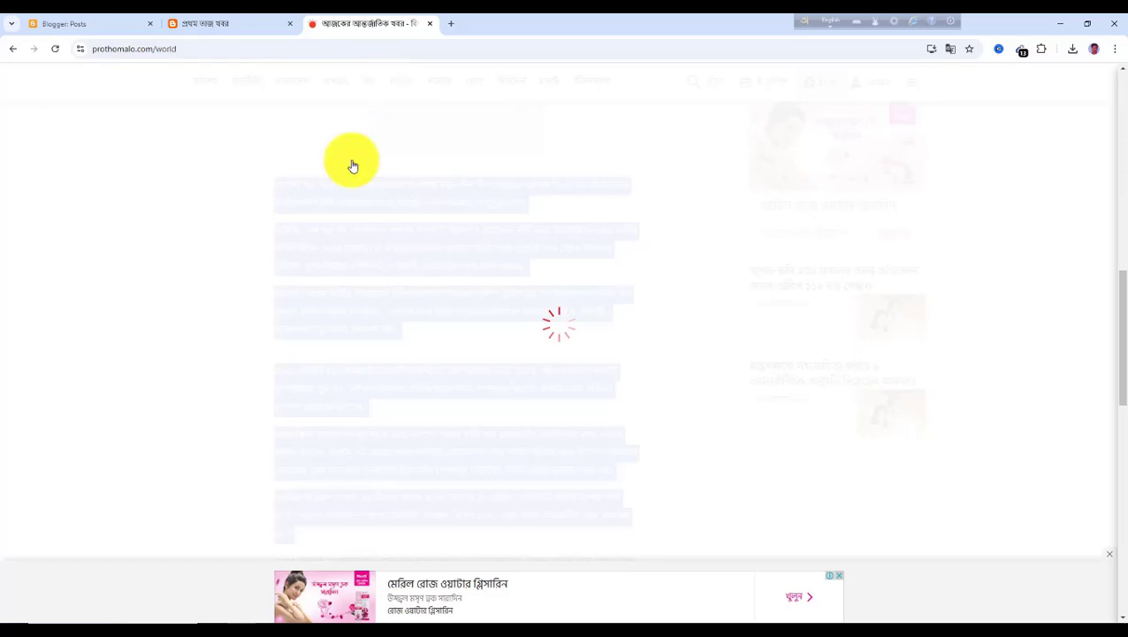
scroll(397, 424, "down", 2)
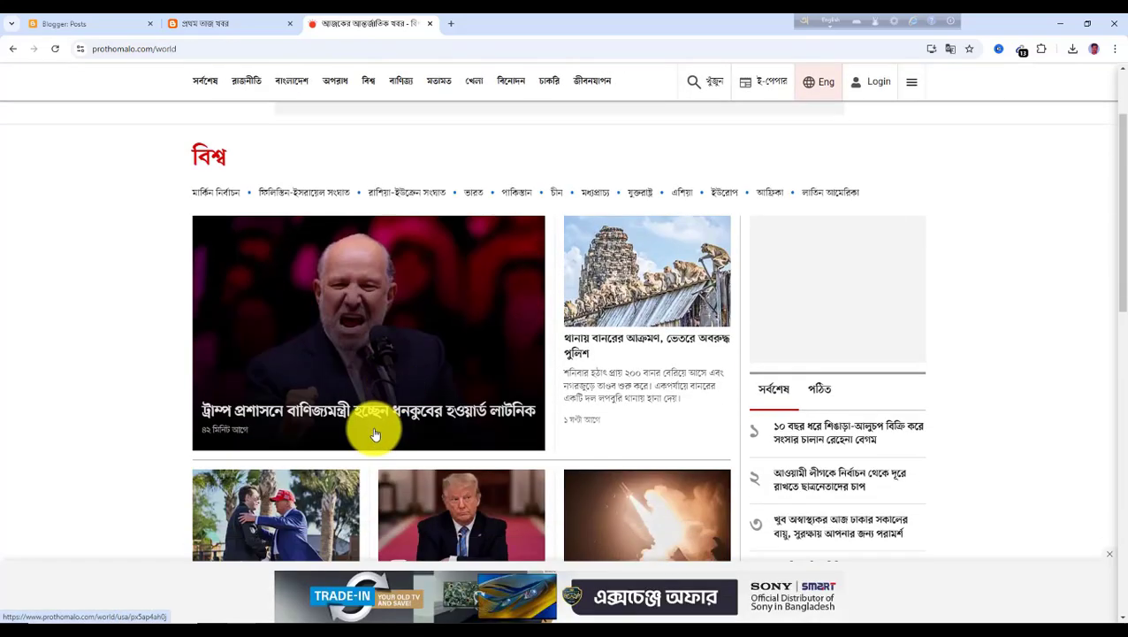
left_click(319, 418)
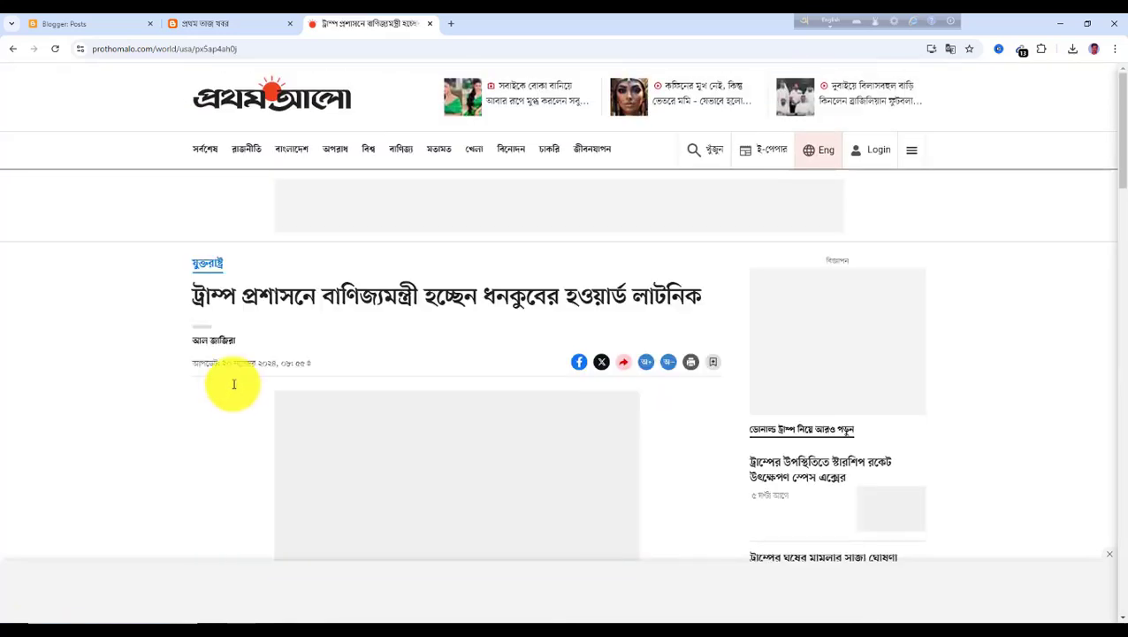
scroll(283, 336, "down", 1)
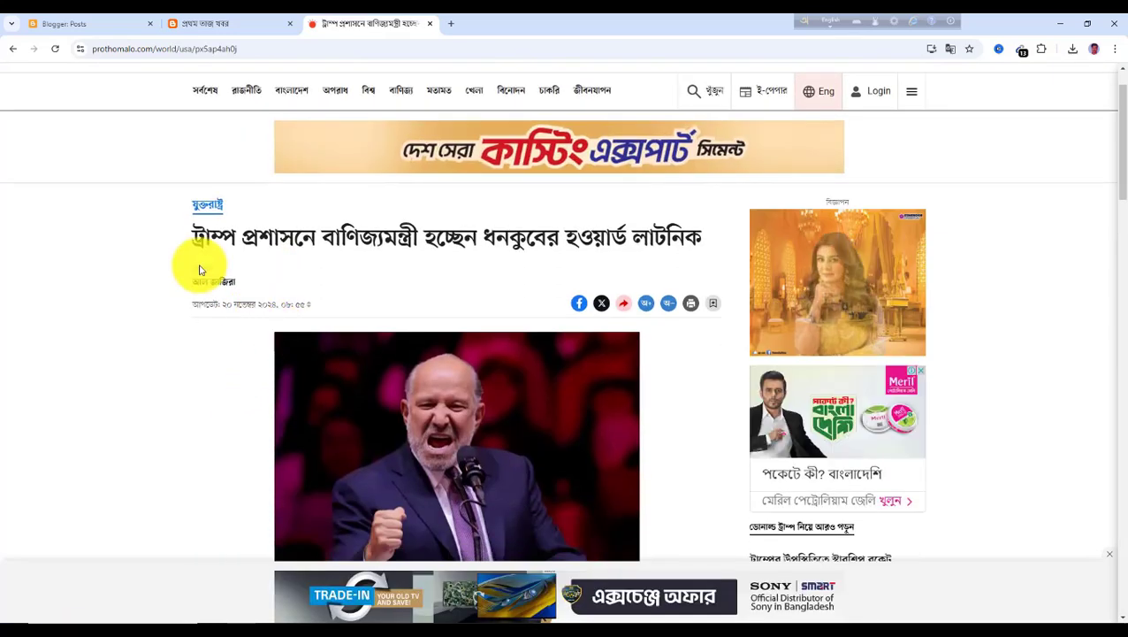
left_click_drag(197, 237, 725, 251)
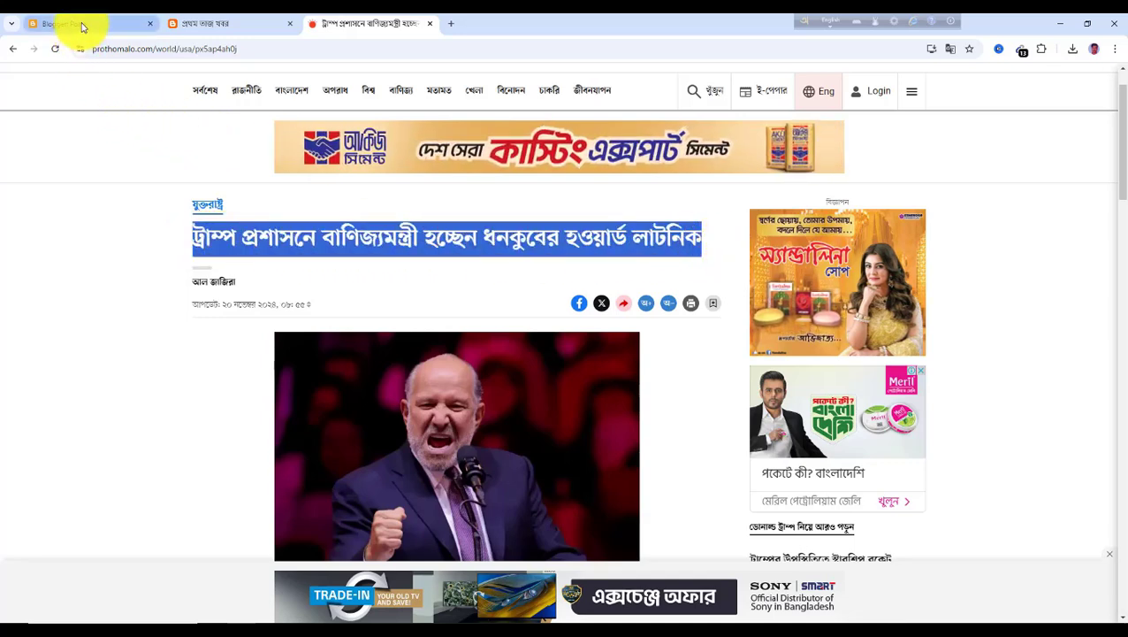
Save the article's Lutnick photo to the Downloads folder
scroll(405, 294, "down", 2)
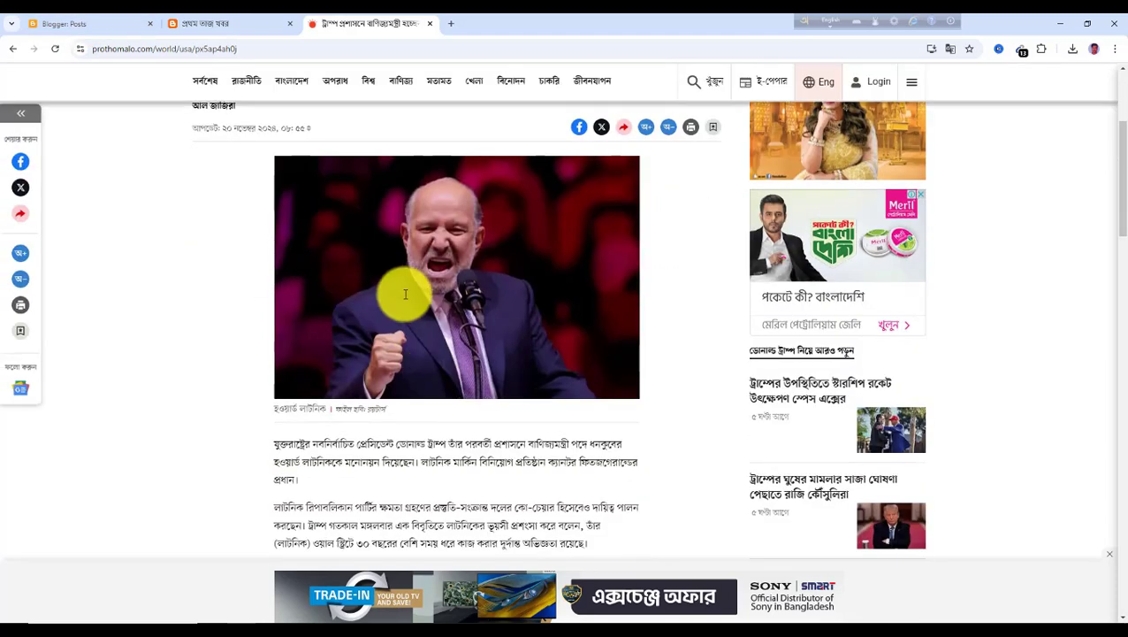
right_click(412, 276)
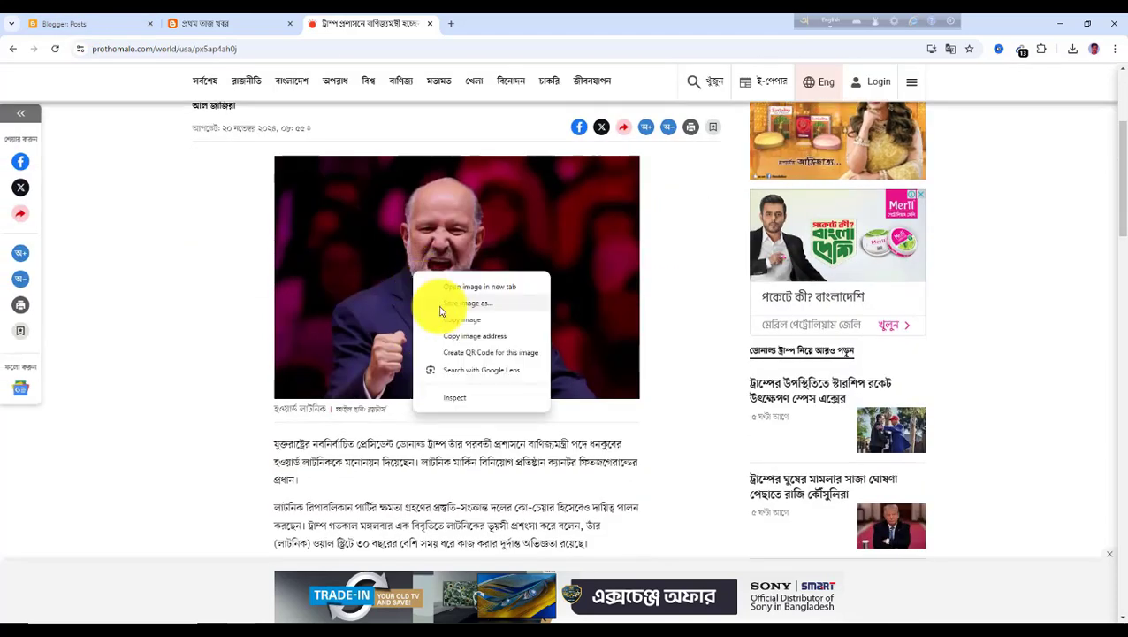
left_click(471, 305)
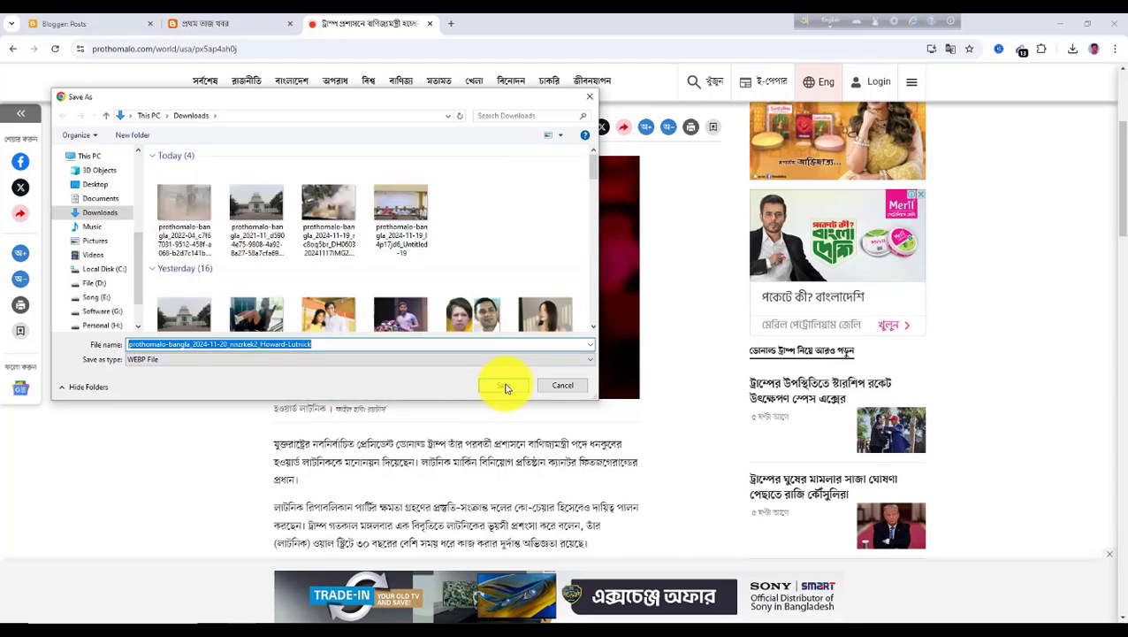
left_click(505, 390)
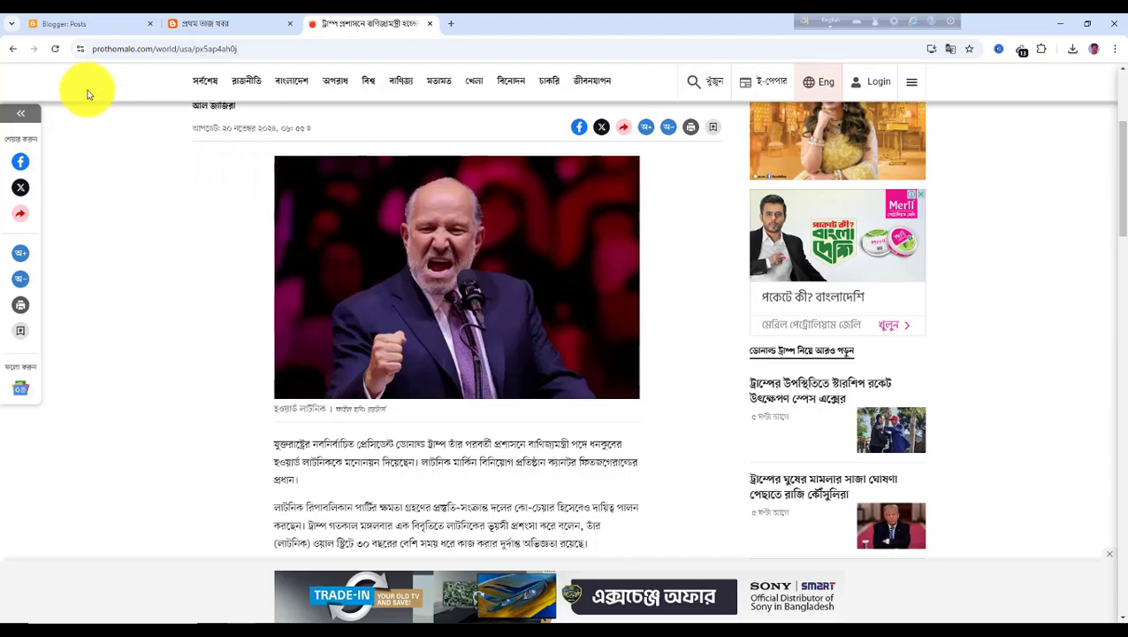
Create a new post and paste the copied Lutnick headline as its title
left_click(85, 24)
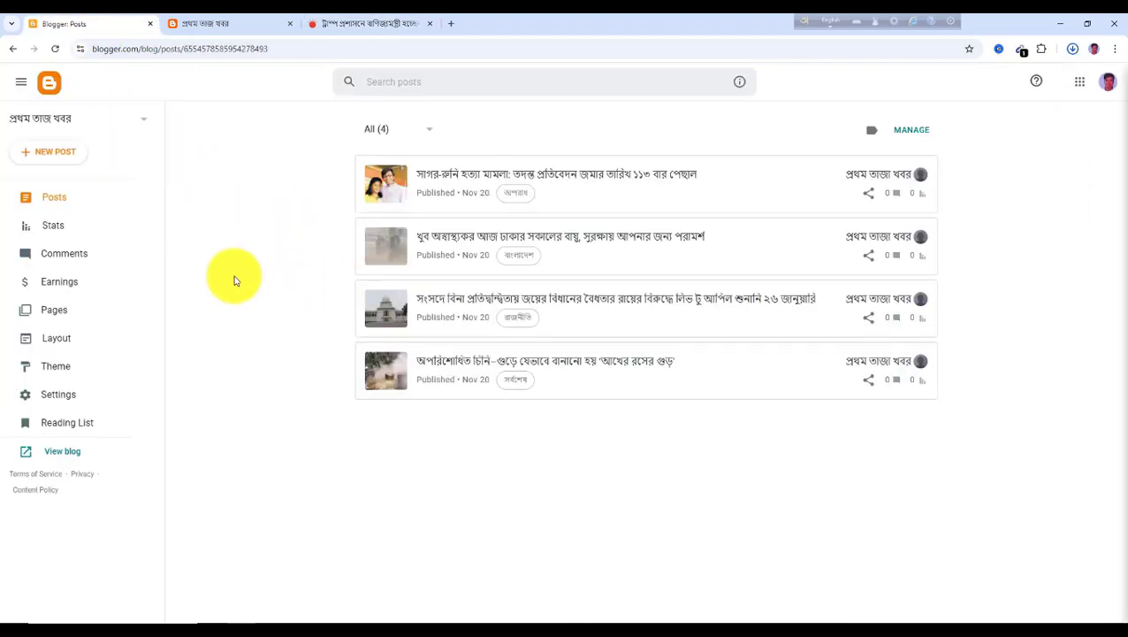
left_click(60, 158)
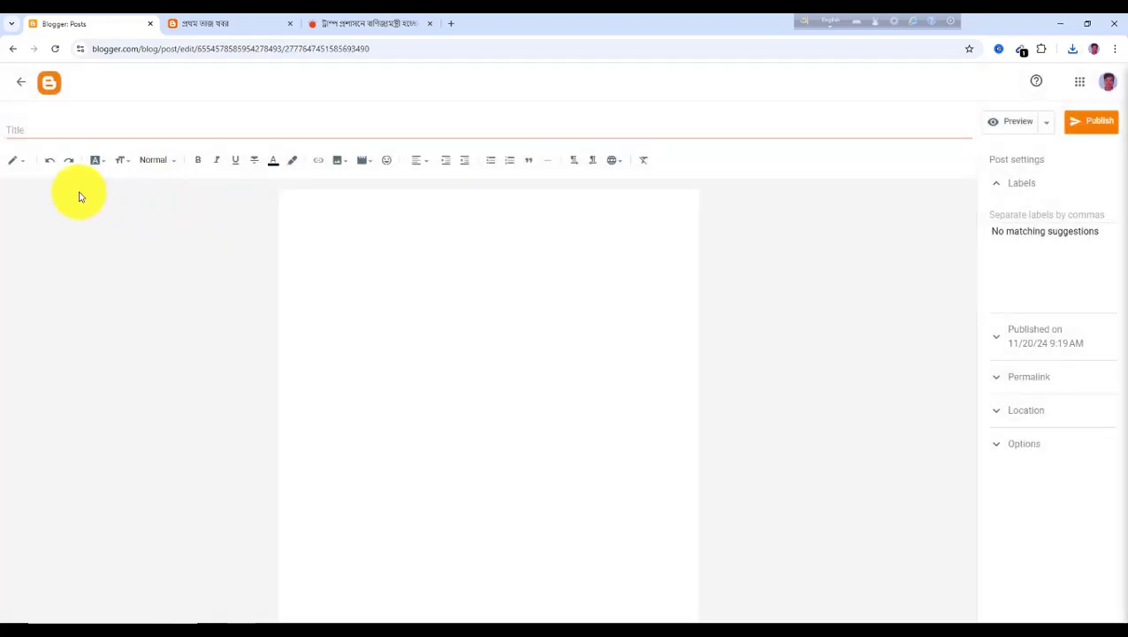
left_click(341, 242)
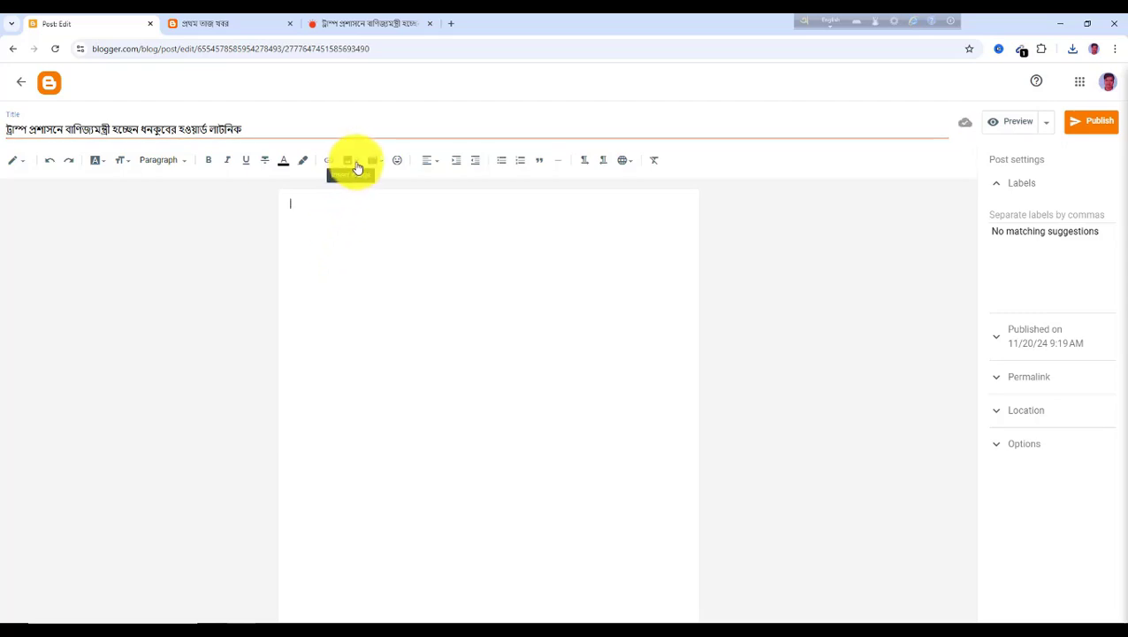
Upload the saved Lutnick photo from the computer into the post body and enlarge it
left_click(352, 162)
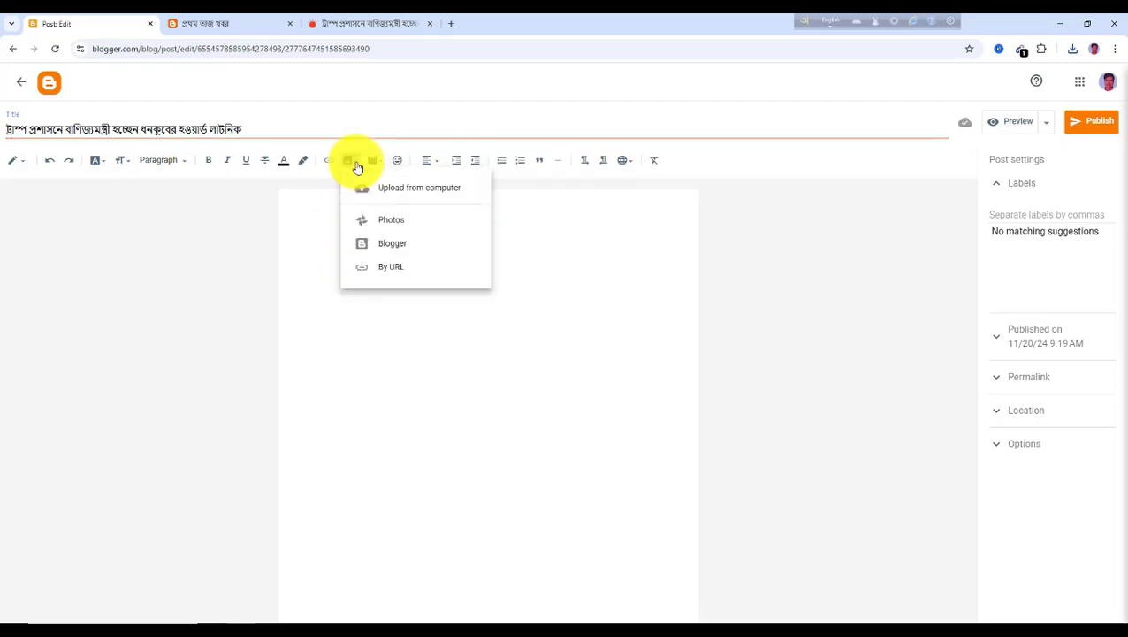
left_click(399, 193)
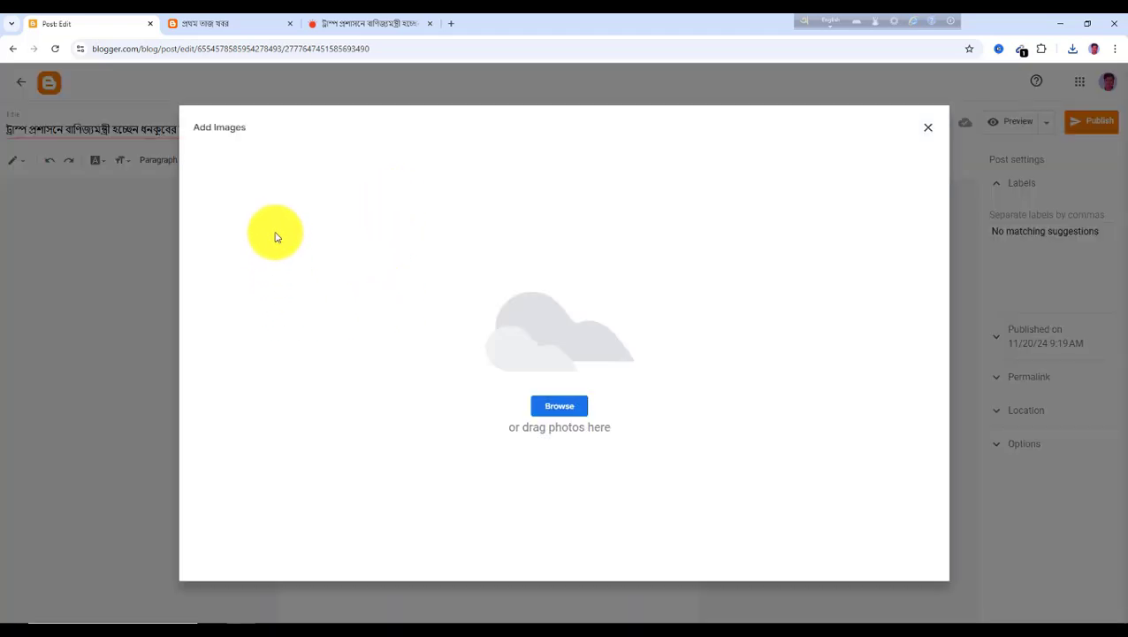
left_click(560, 407)
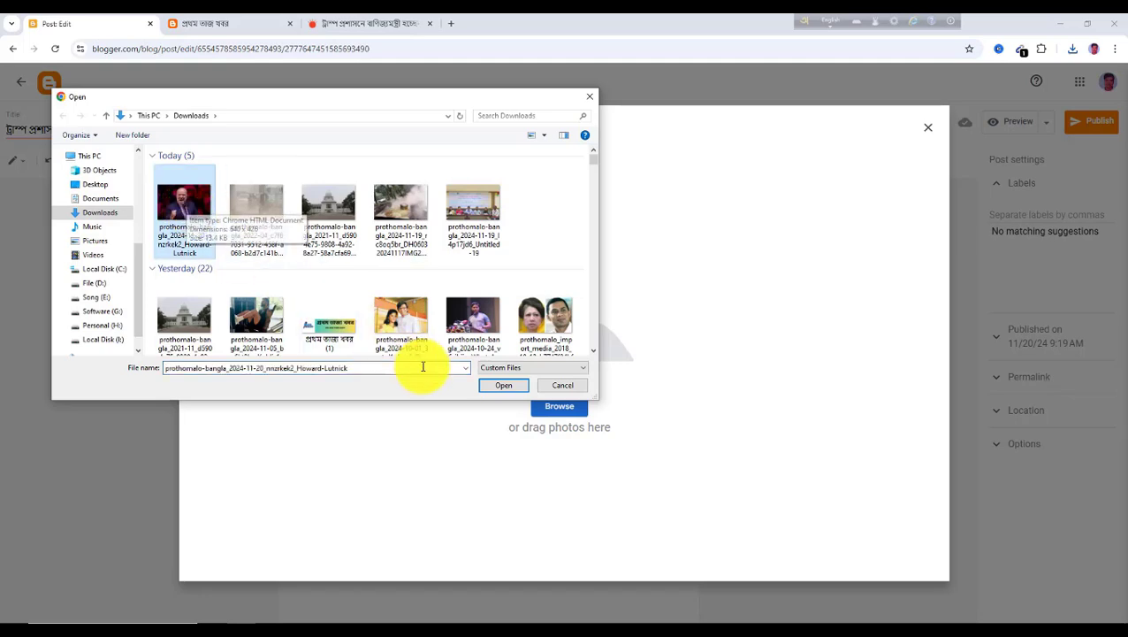
left_click(505, 386)
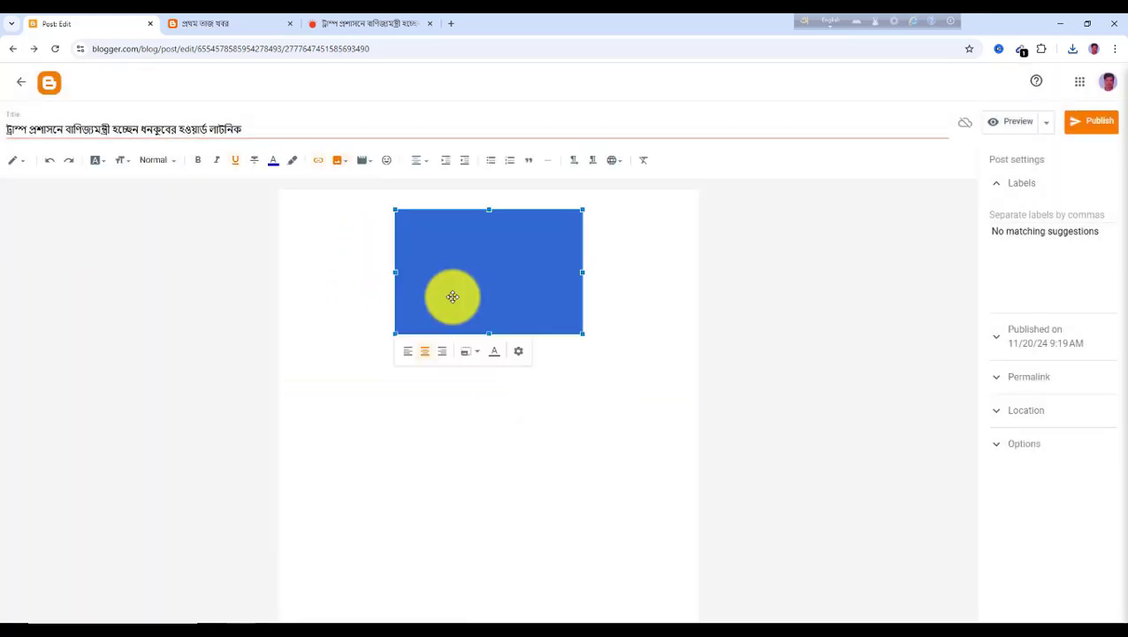
left_click_drag(583, 334, 694, 413)
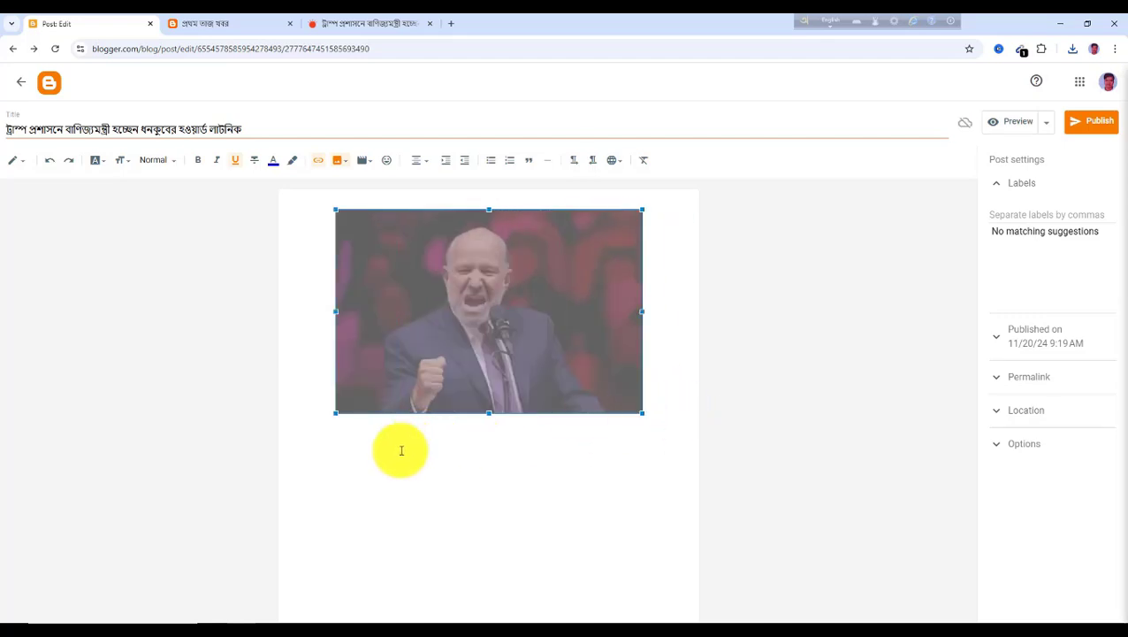
left_click(307, 431)
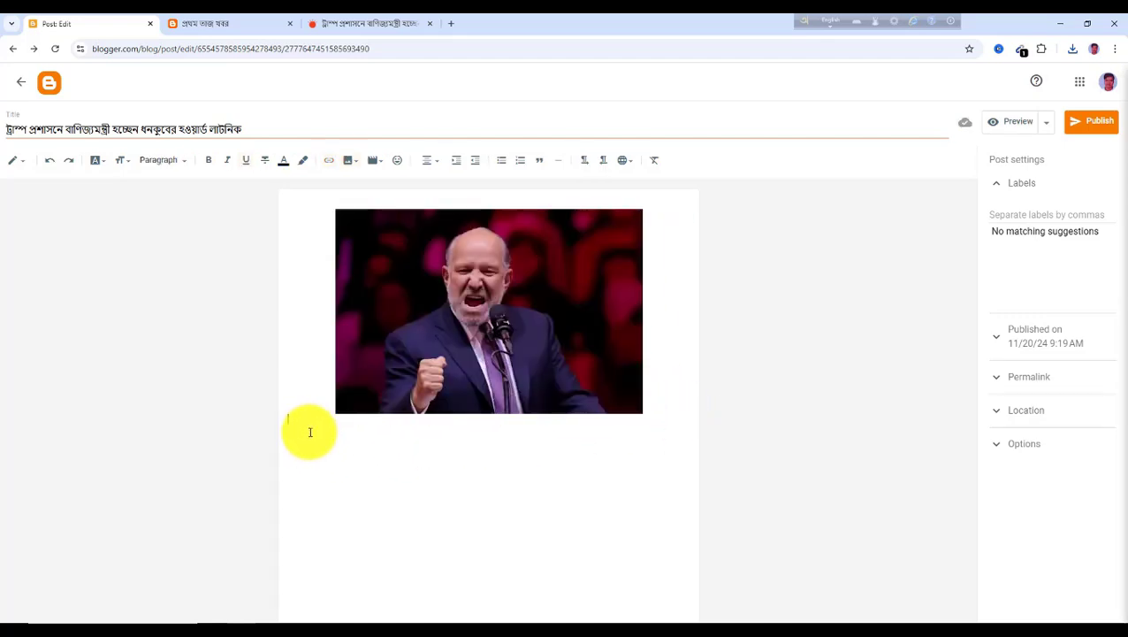
Copy the article's first two body paragraphs and paste them below the photo in the post body
left_click(358, 26)
scroll(395, 336, "down", 2)
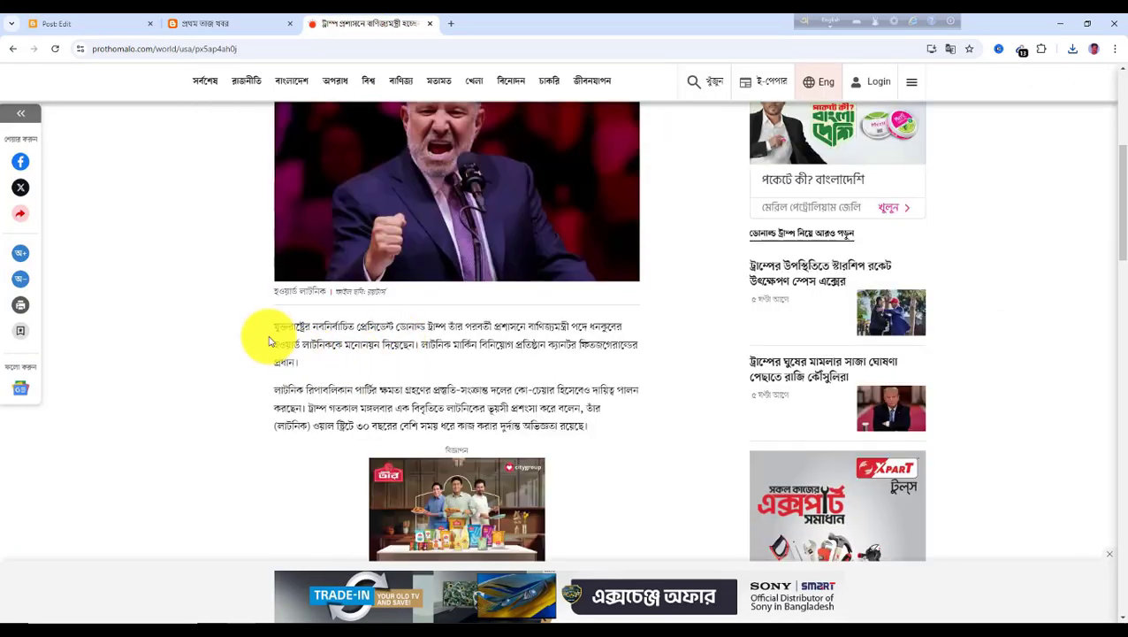
left_click_drag(277, 329, 570, 440)
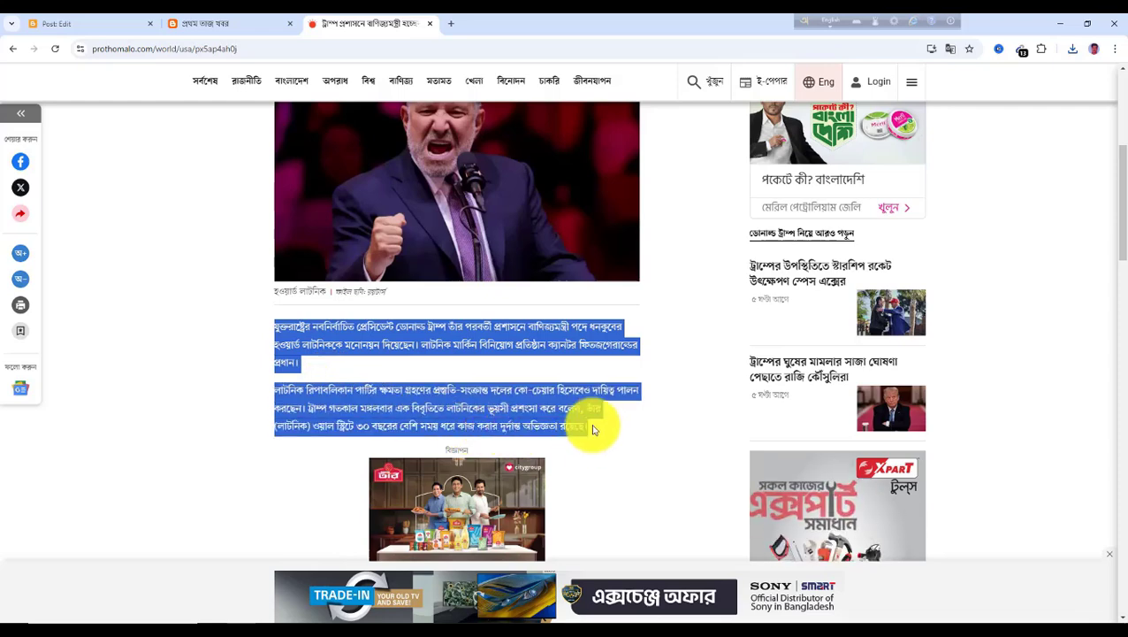
left_click(94, 25)
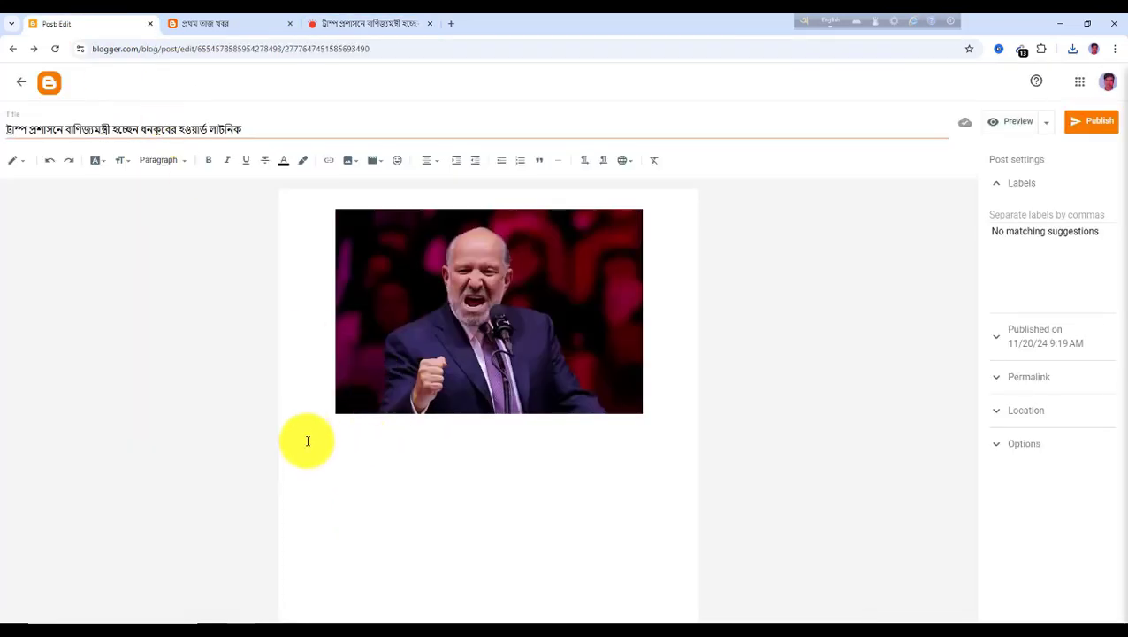
key("ctrl+v")
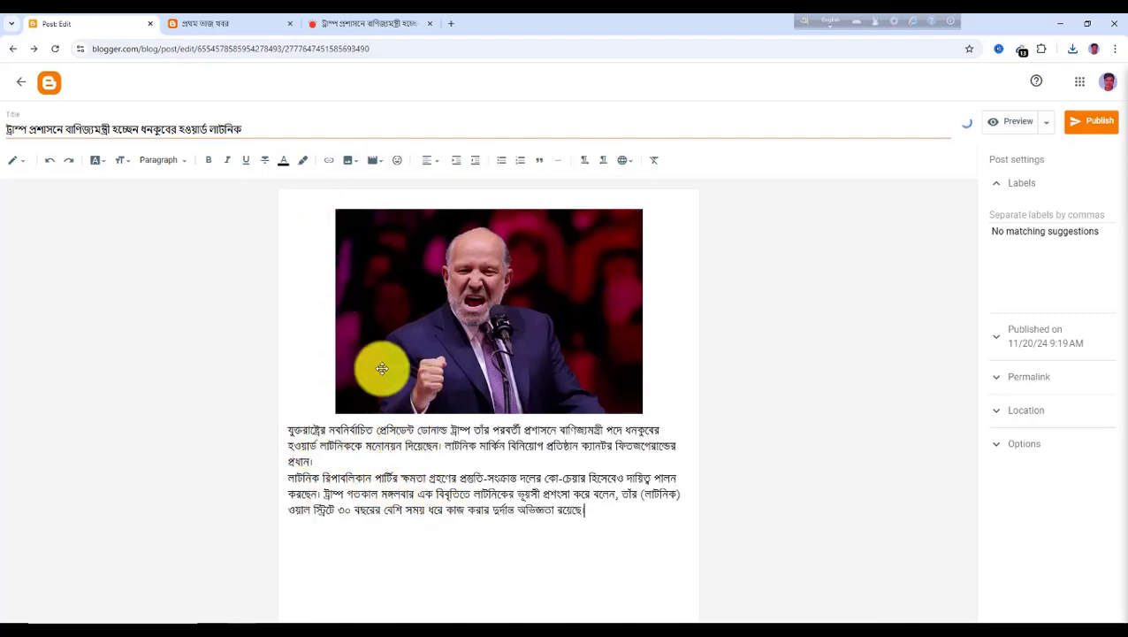
Copy the article's next two paragraphs and paste them at the end of the post body
left_click(336, 25)
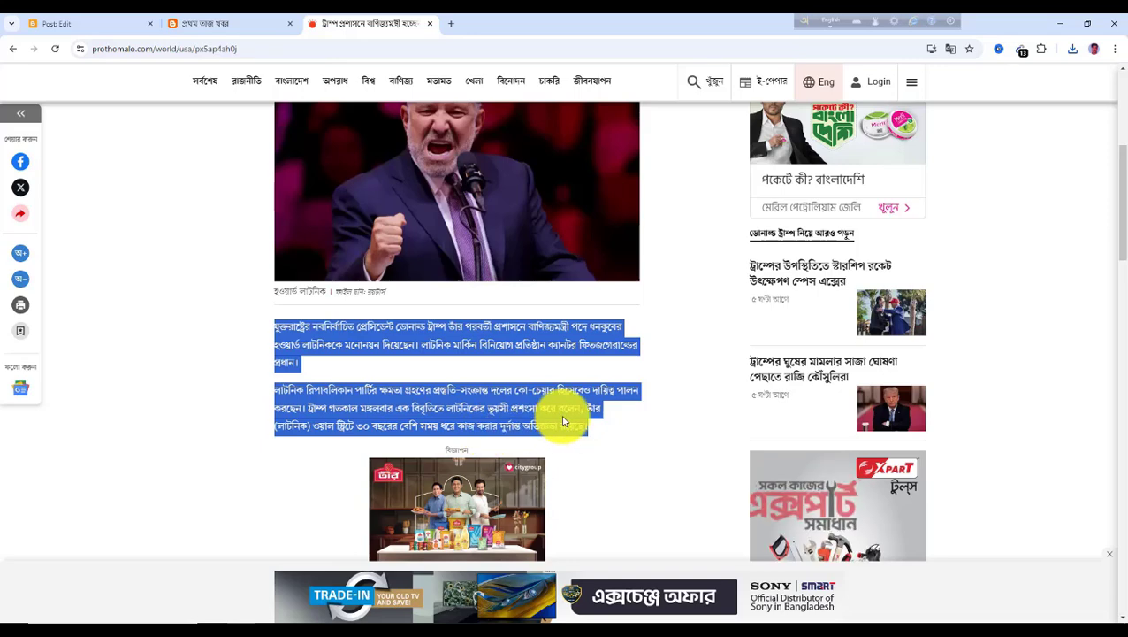
scroll(477, 416, "down", 4)
scroll(416, 410, "down", 2)
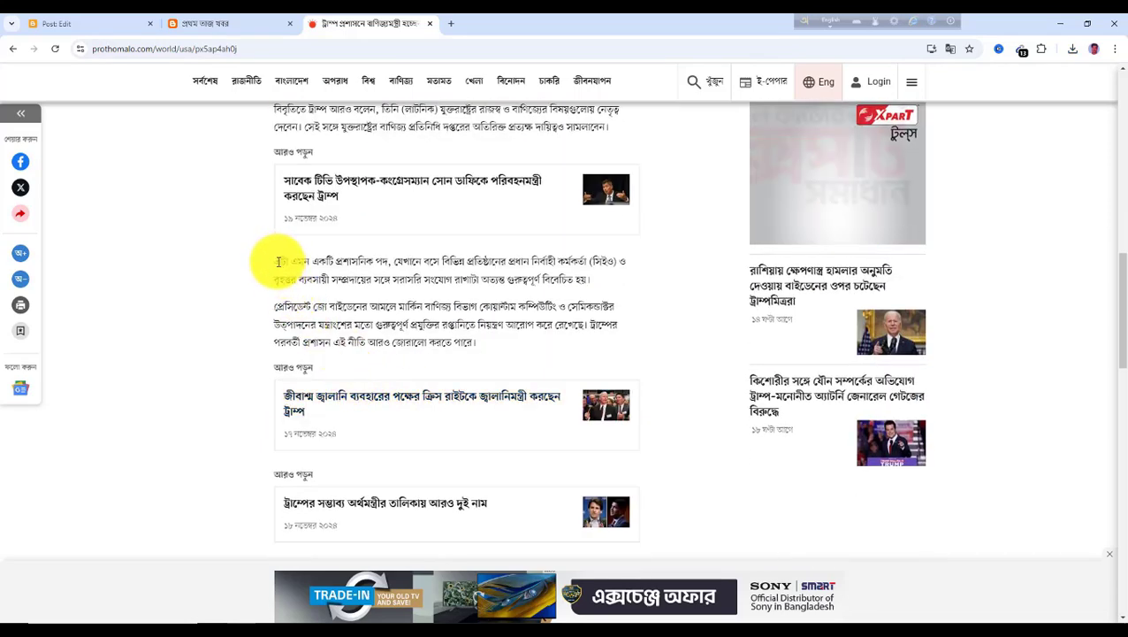
left_click_drag(278, 261, 482, 351)
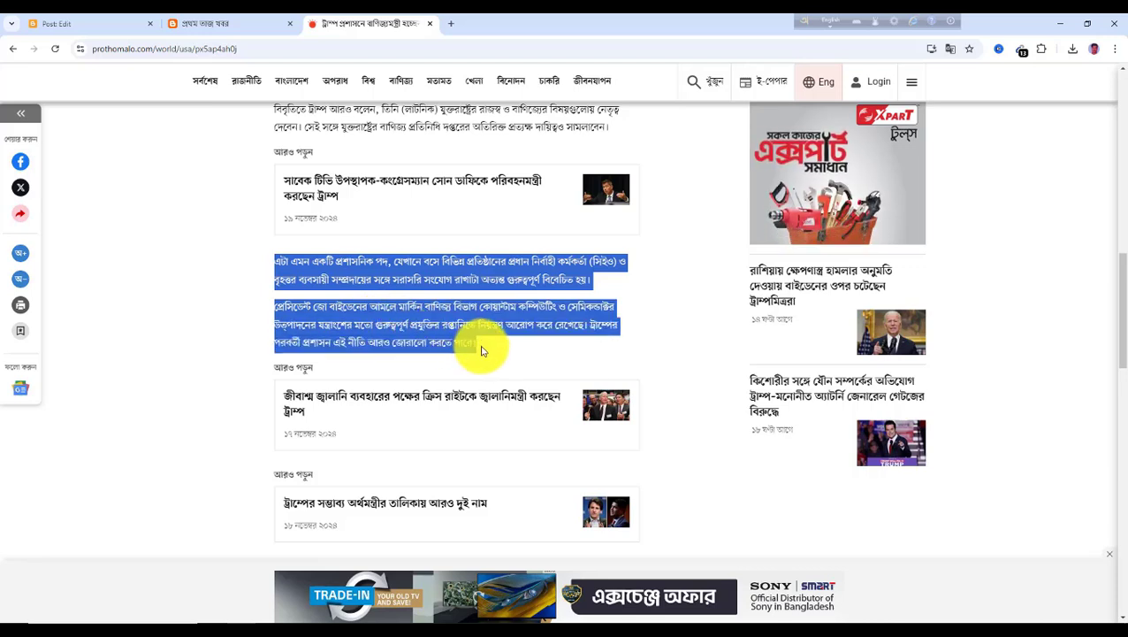
left_click(88, 23)
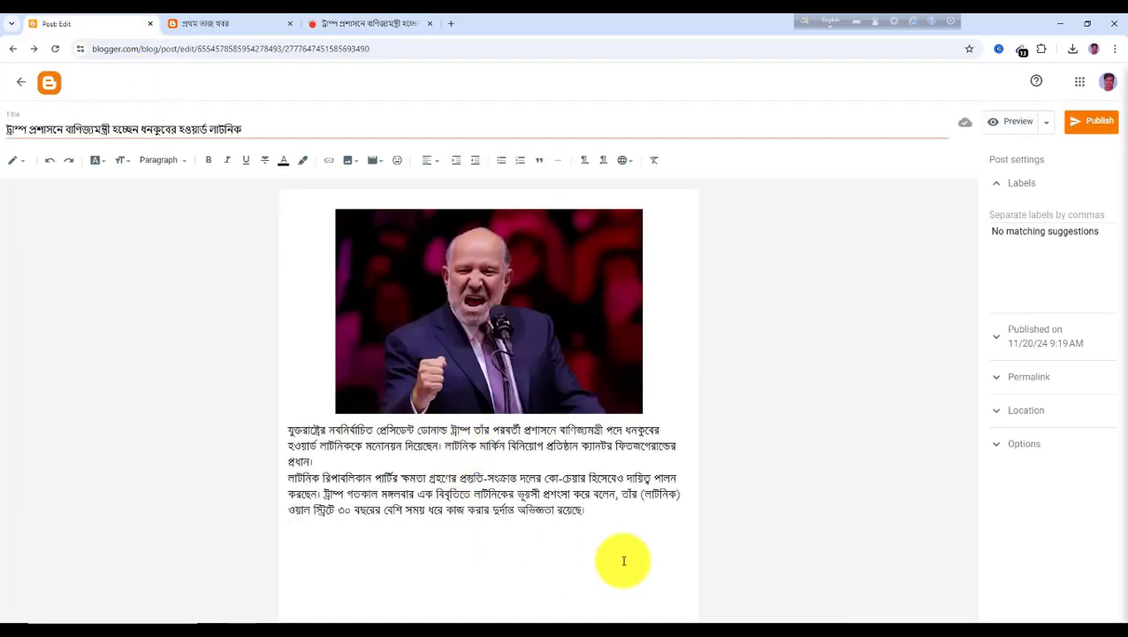
left_click(633, 525)
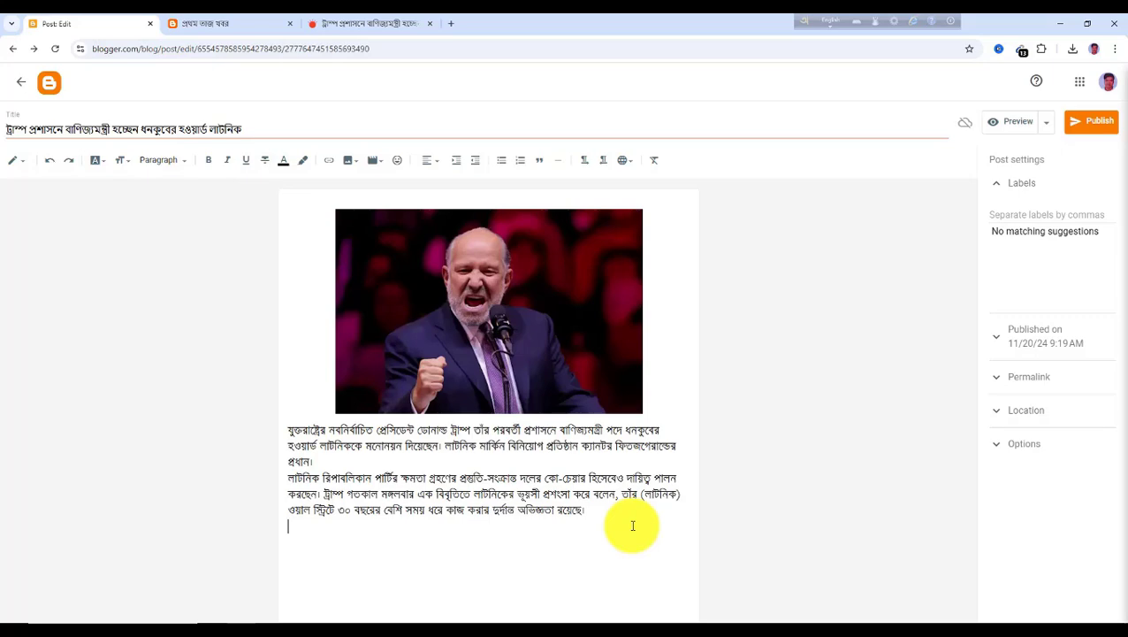
type("এটা এমন একটি প্রশাসনিক পদ, যেখানে বসে বিভিন্ন প্রতিষ্ঠানের প্রধান নির্বাহী কর্মকর্তা (সিইও) ও বৃহত্তর ব্যবসায়ী সম্প্রদায়ের সঙ্গে সরাসরি সংযোগ রাখাটা অত্যন্ত গুরুত্বপূর্ণ বিবেচিত হয়। প্রেসিডেন্ট জো বাইডেনের আমলে মার্কিন বাণিজ্য বিভাগ কোয়ান্টাম কম্পিউটিং ও সেমিকন্ডাক্টর উৎপাদনের যন্ত্রাংশের মতো গুরুত্বপূর্ণ প্রযুক্তির রপ্তানিতে নিয়ন্ত্রণ আরোপ করে রেখেছে। ট্রাম্পের পরবর্তী প্রশাসন এই নীতি আরও জোরালো করতে পারে।")
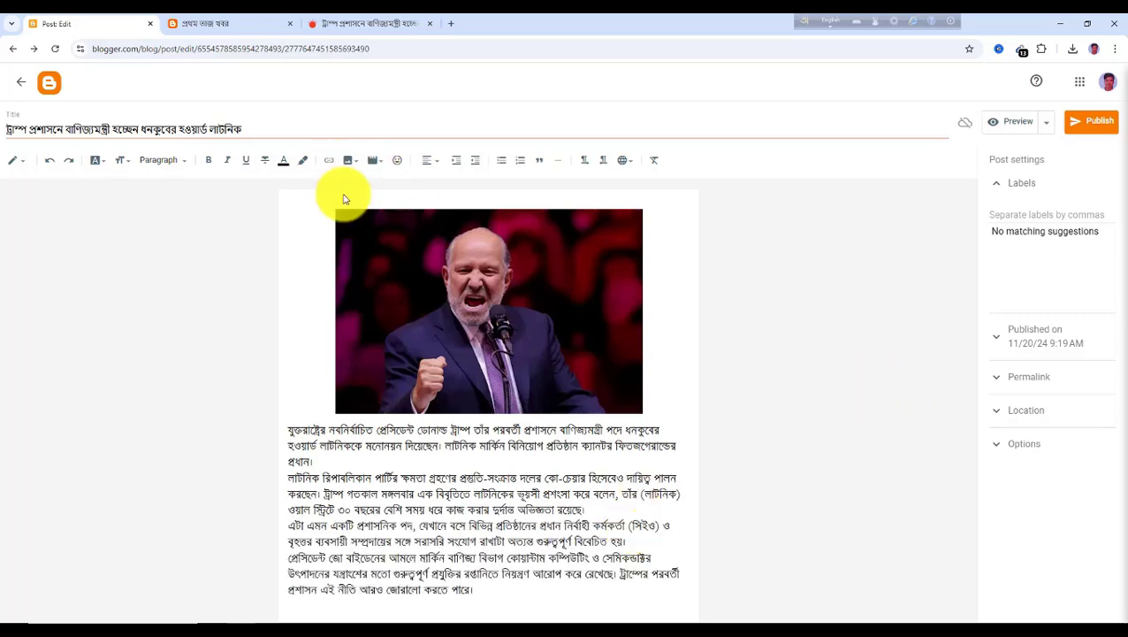
Label the Lutnick post বিশ্ব and publish it
left_click(368, 26)
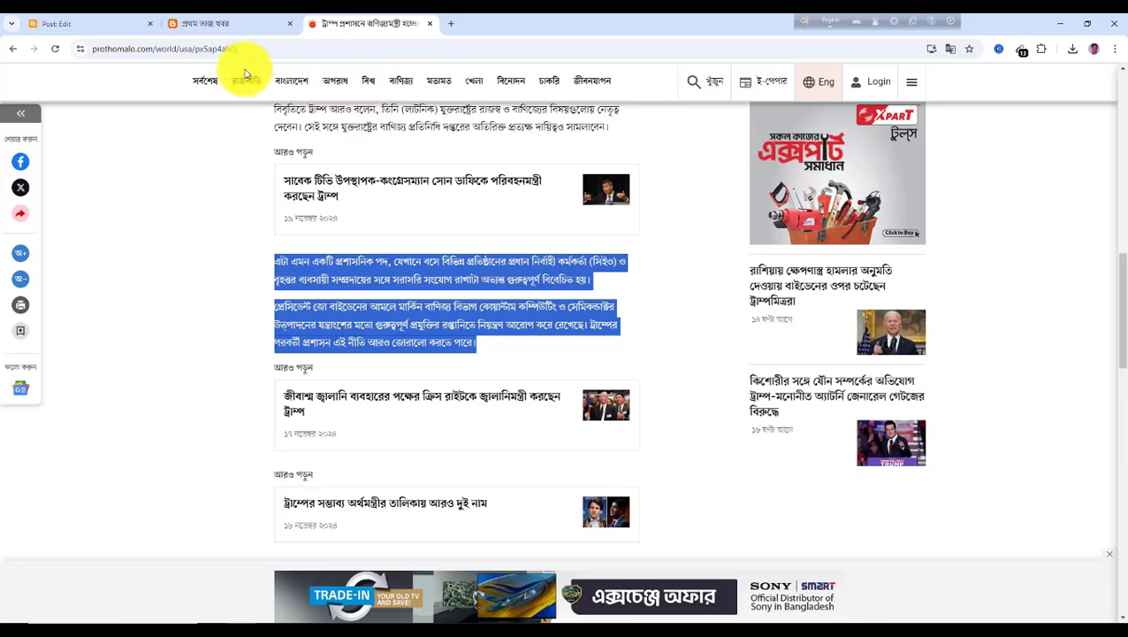
left_click(89, 25)
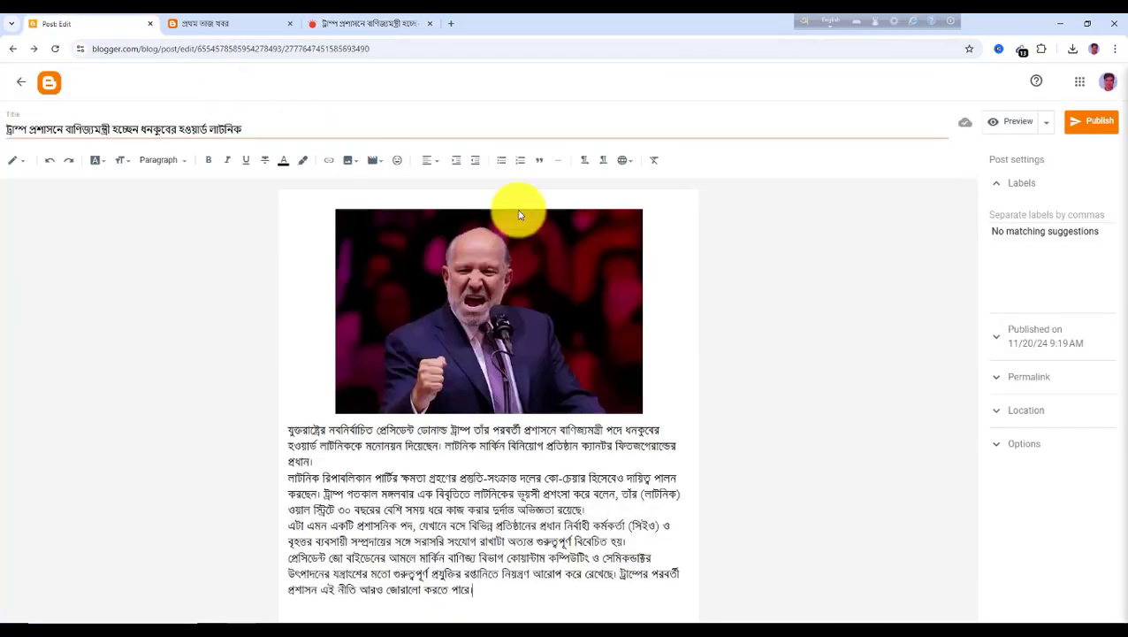
left_click(1009, 213)
type("বিশ্ব")
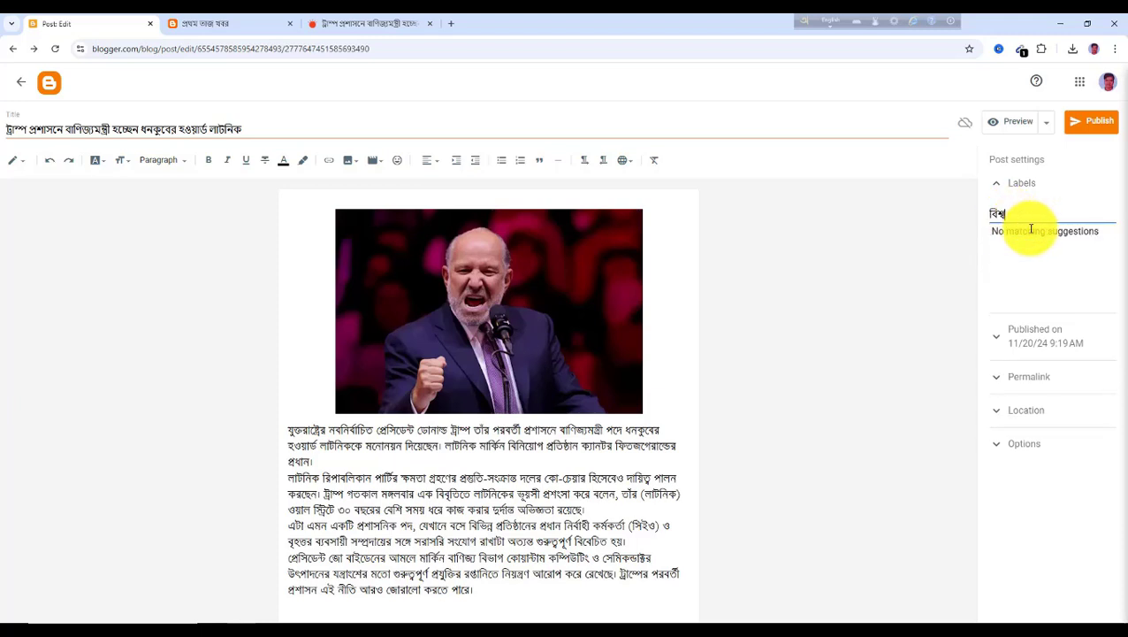
left_click(1096, 124)
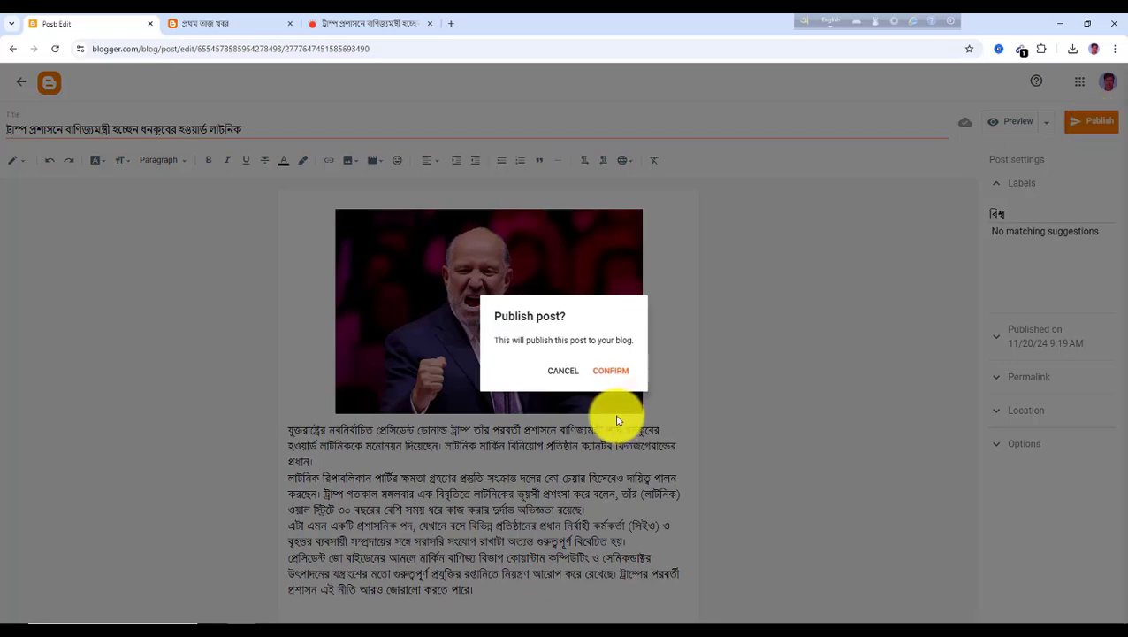
left_click(618, 377)
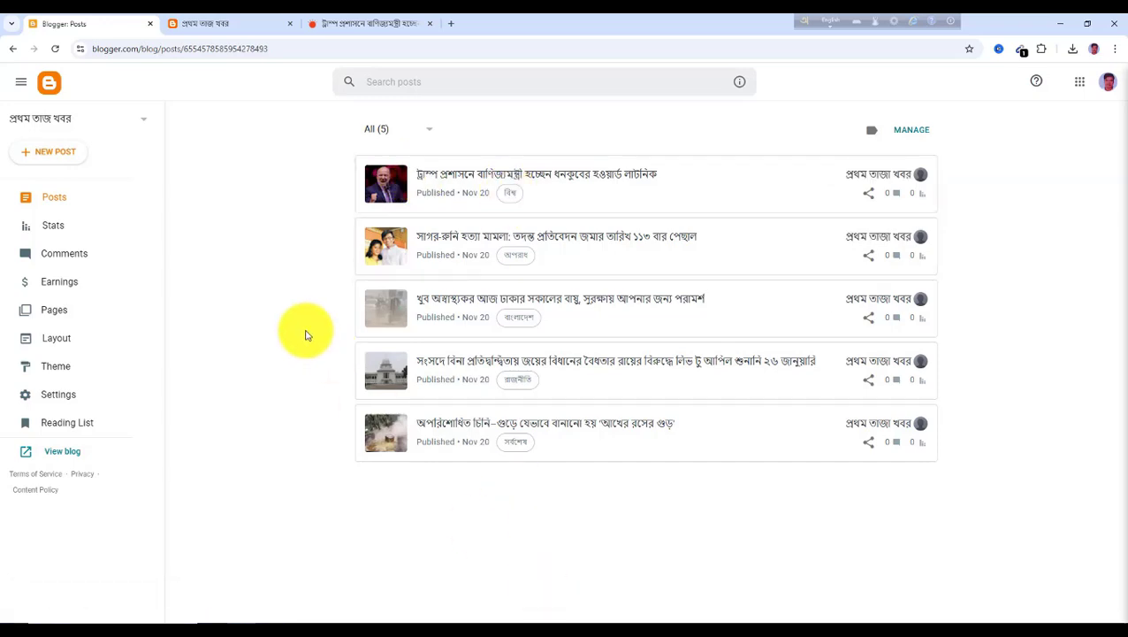
Open the article about Pakistan's interest in exporting sugar, onions and dates from Prothom Alo's বাণিজ্য section
left_click(360, 26)
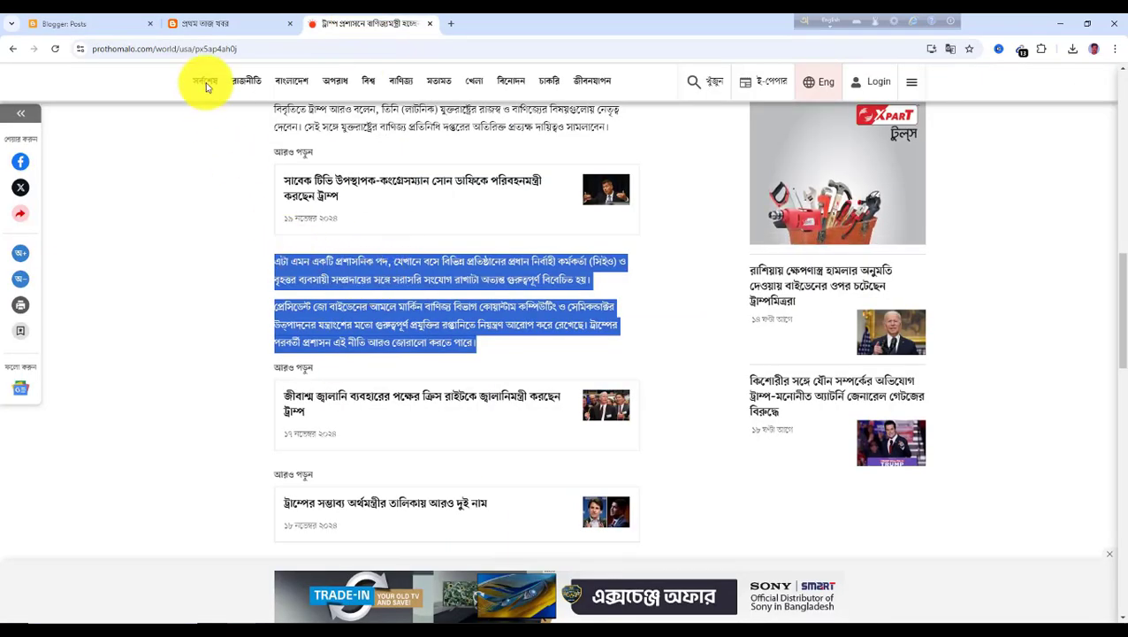
scroll(408, 234, "up", 2)
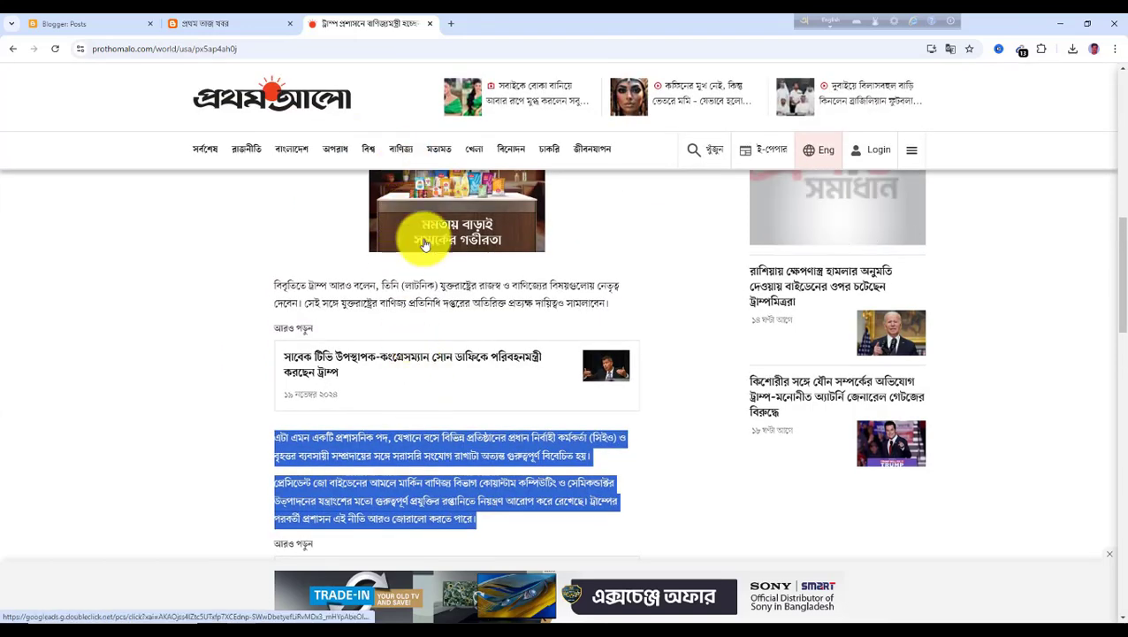
left_click(402, 149)
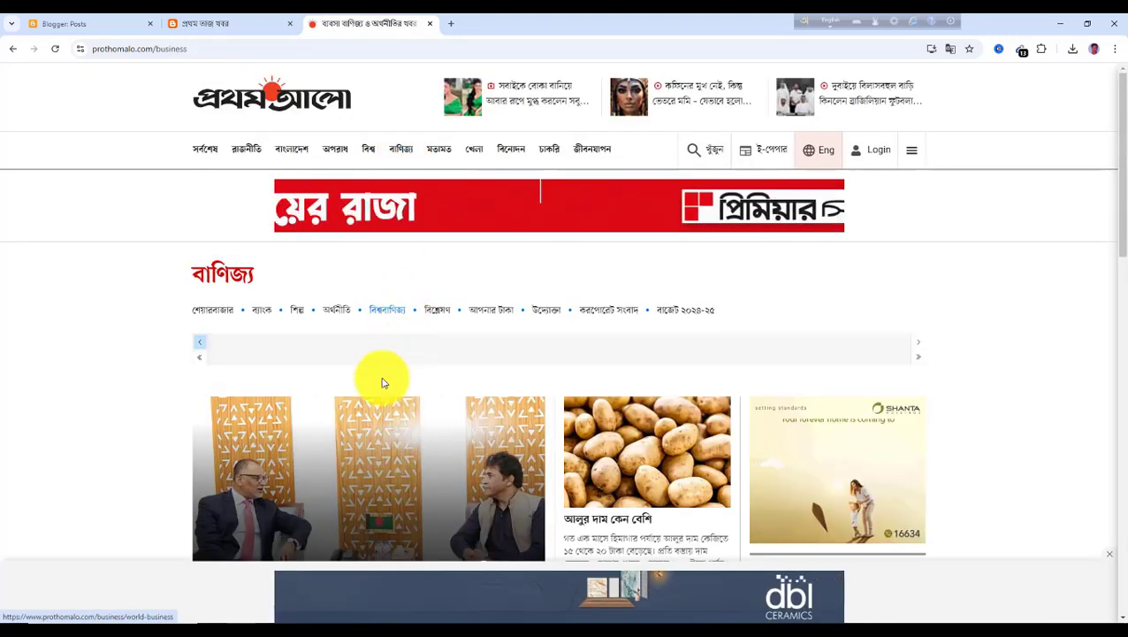
scroll(265, 520, "down", 2)
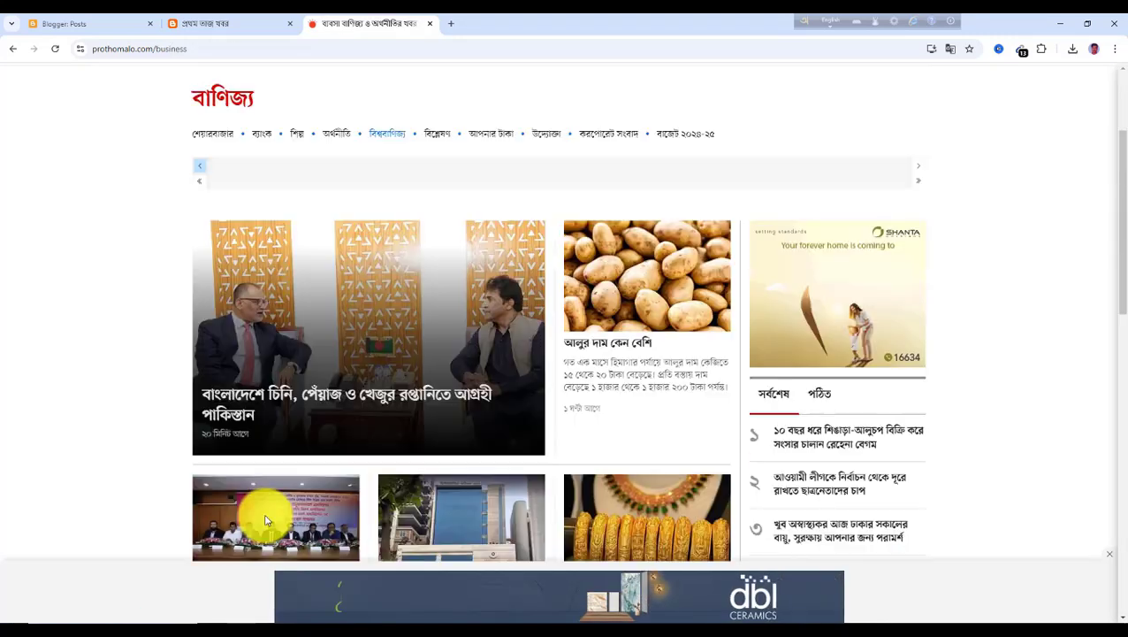
left_click(260, 402)
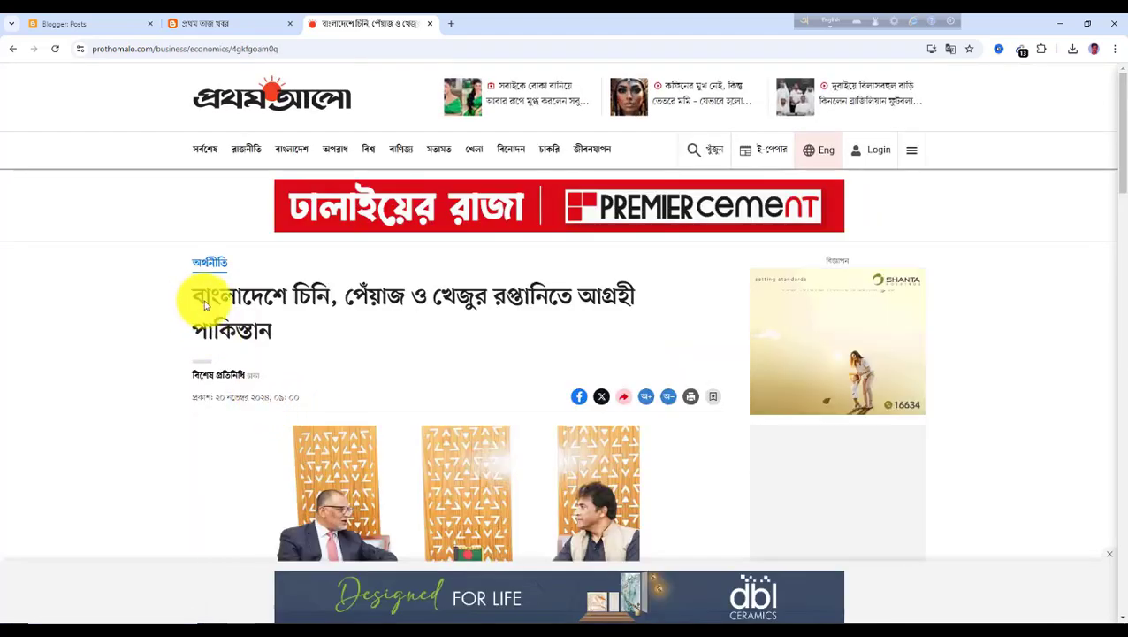
Select and copy the article's headline
scroll(492, 428, "down", 2)
scroll(421, 428, "up", 2)
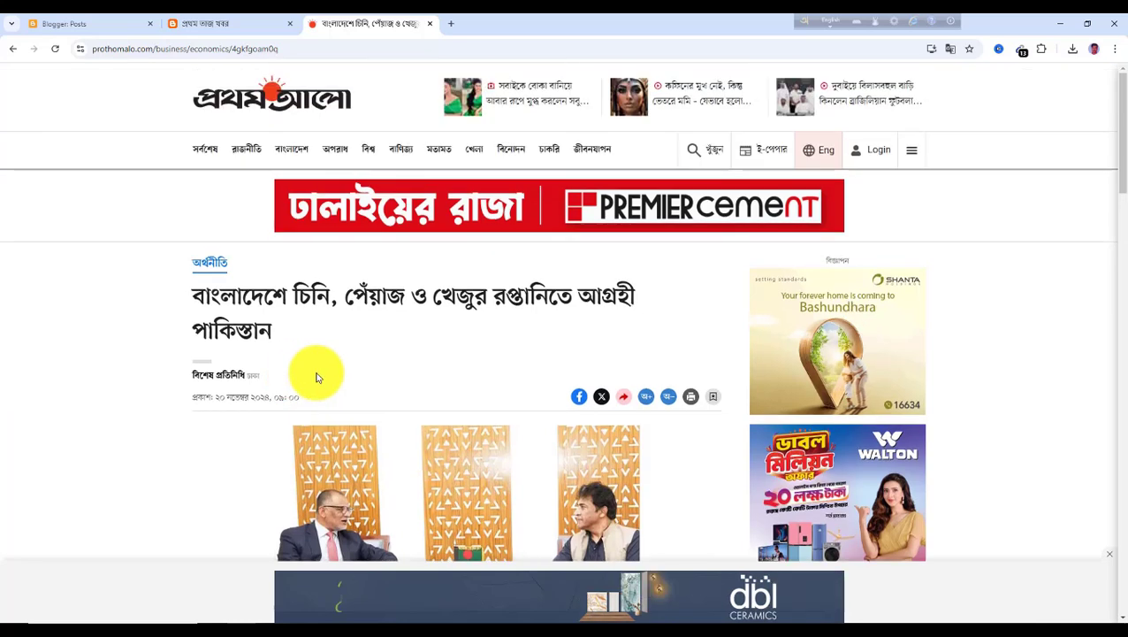
scroll(300, 349, "down", 1)
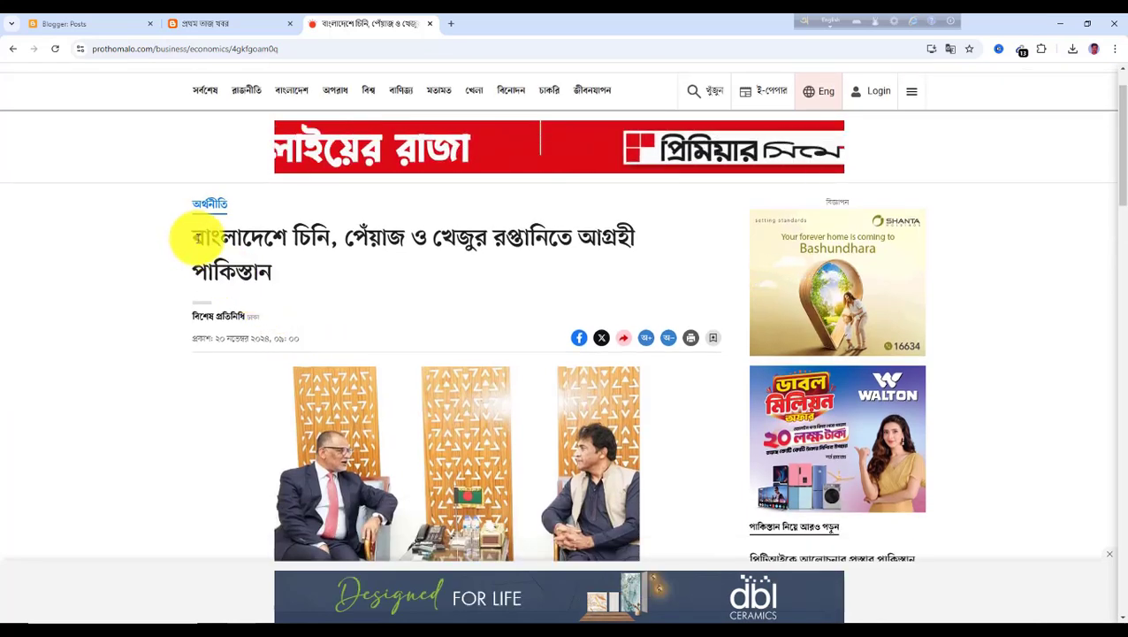
left_click_drag(195, 239, 296, 275)
key("ctrl+c")
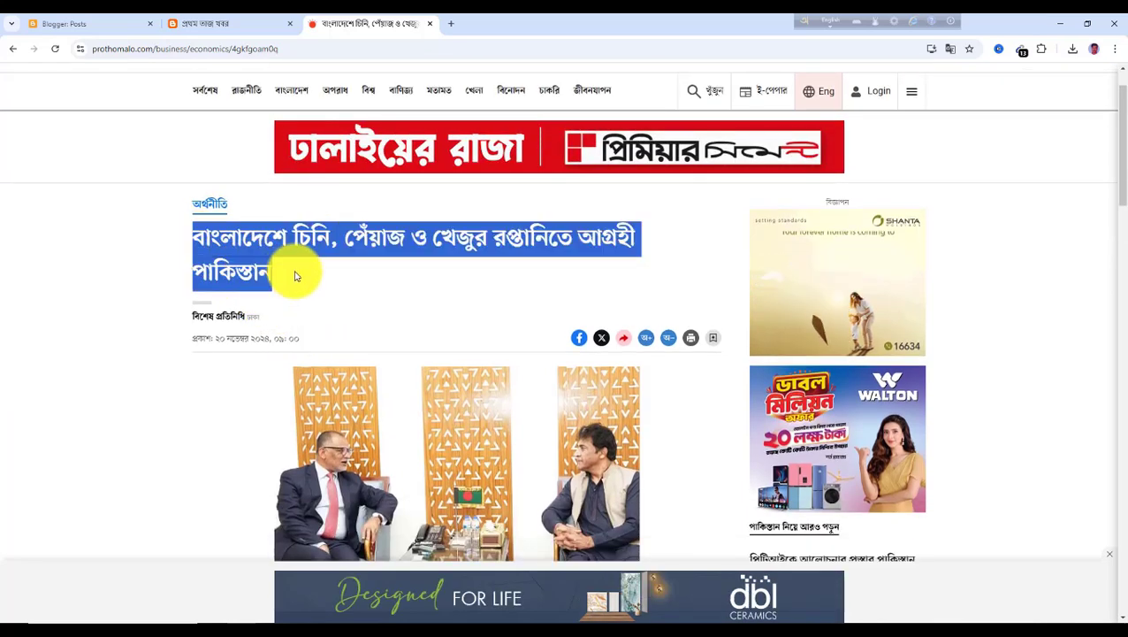
Save the article's photo to the Downloads folder
scroll(315, 335, "down", 2)
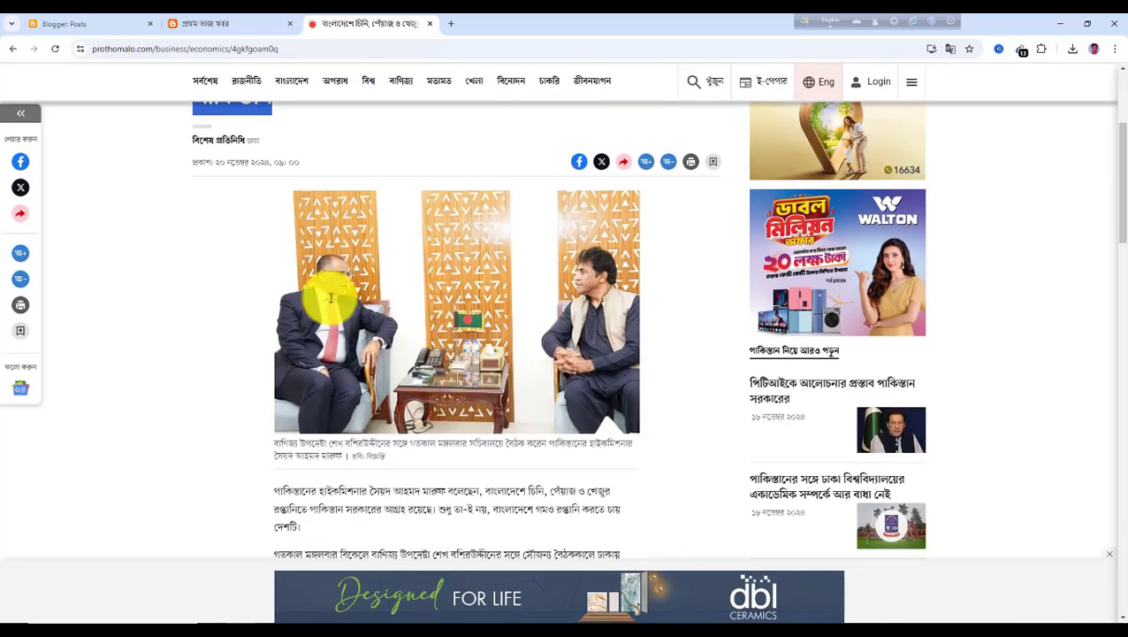
right_click(403, 263)
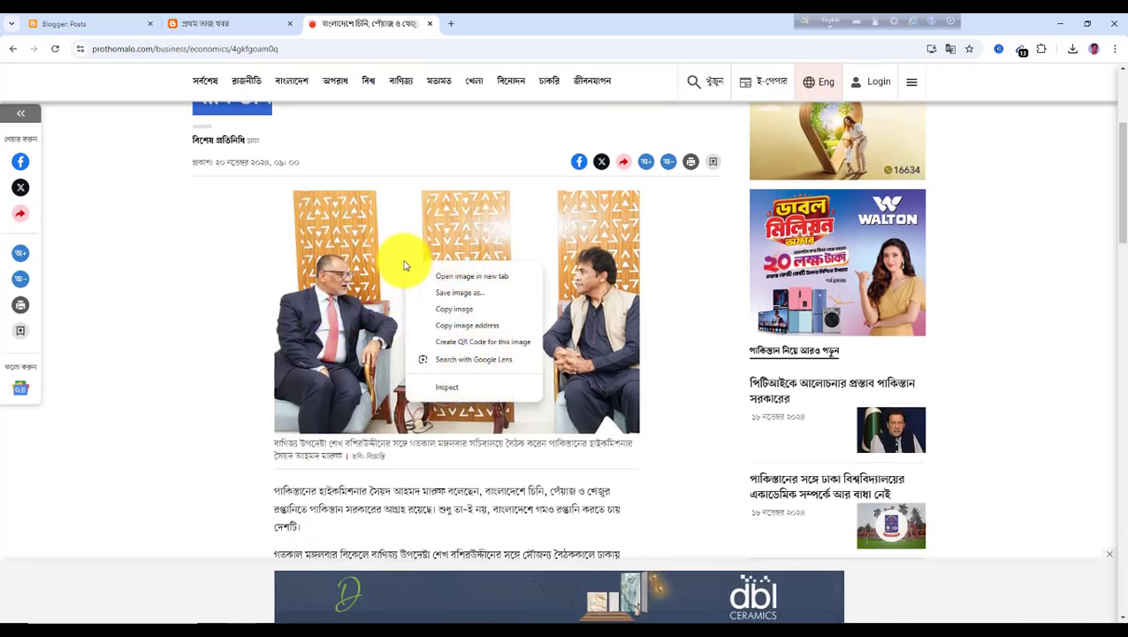
left_click(467, 304)
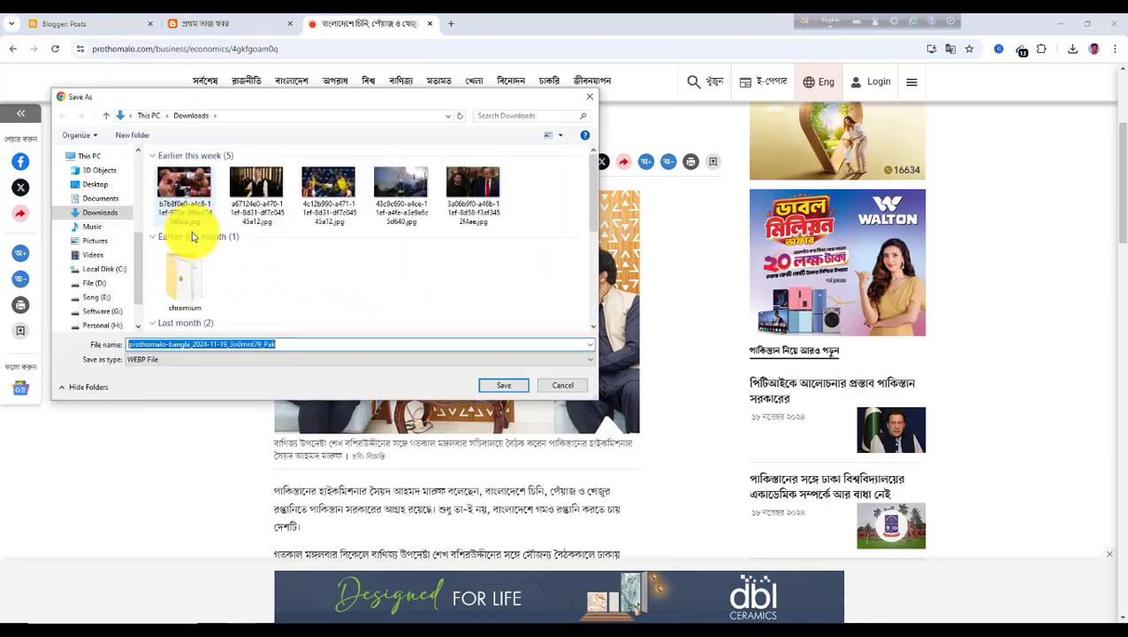
left_click(503, 385)
scroll(466, 370, "down", 1)
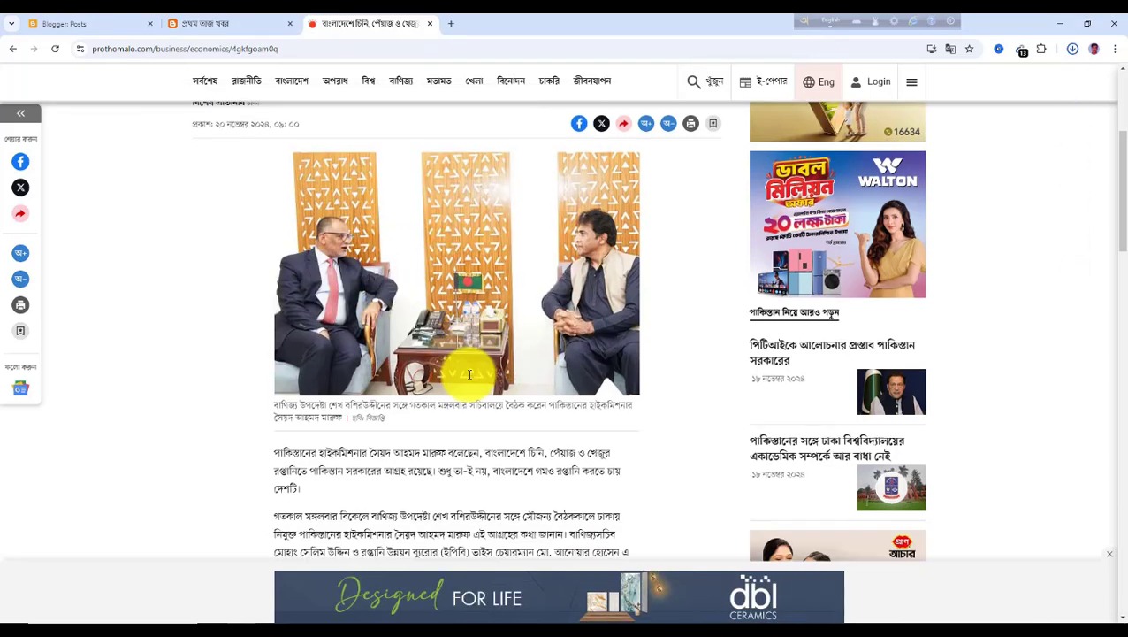
scroll(436, 370, "up", 2)
Create a new post and paste the copied Pakistan headline as its title
left_click(83, 25)
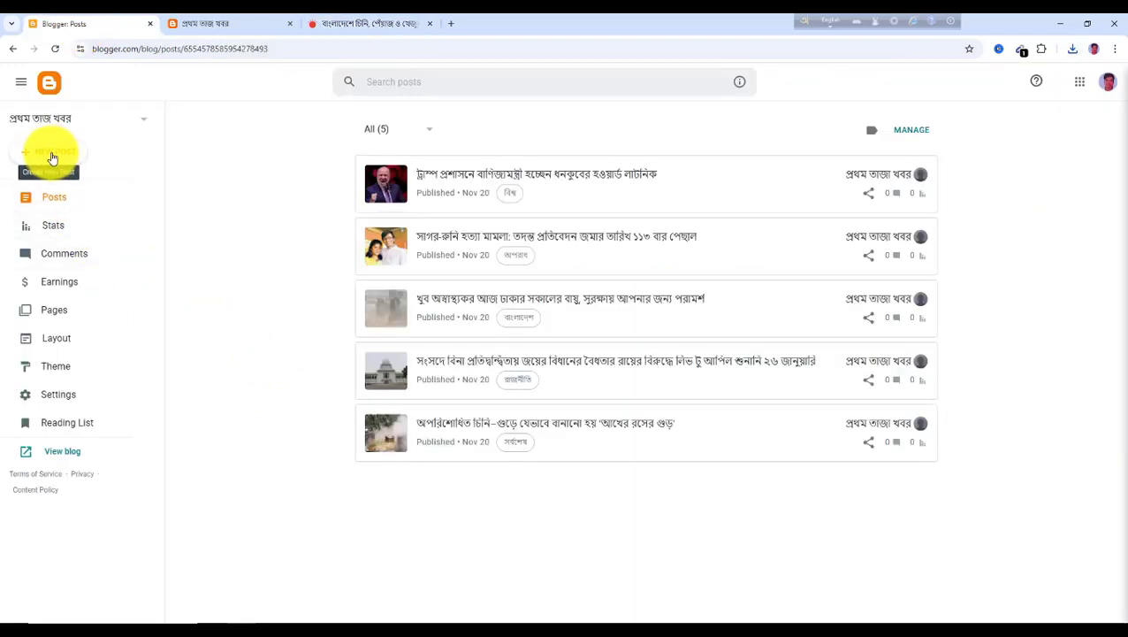
left_click(52, 158)
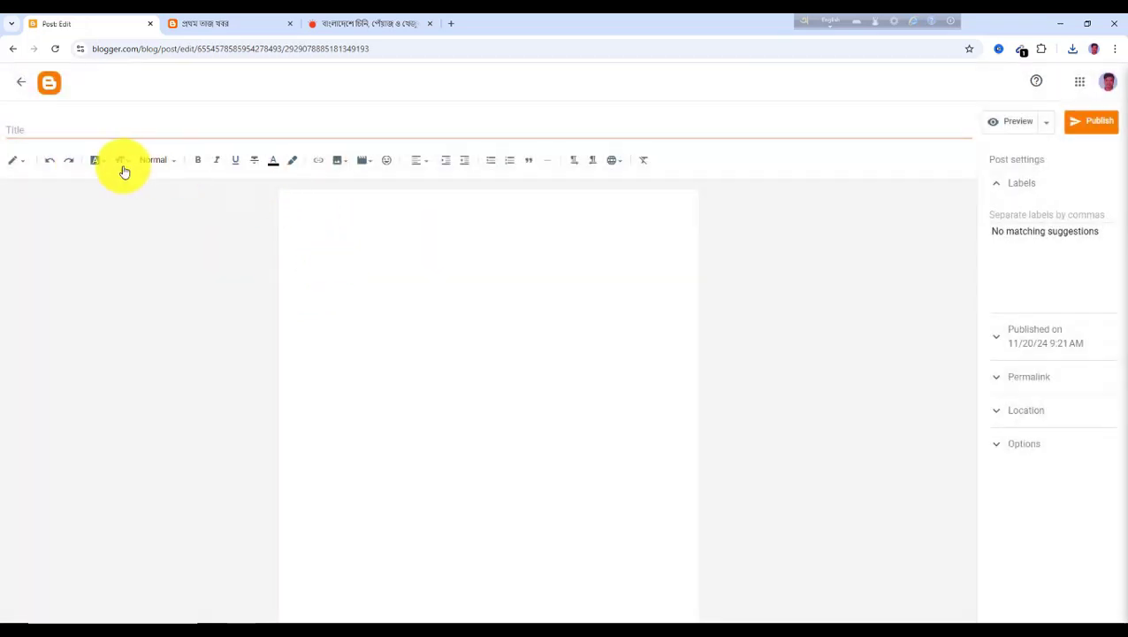
left_click(26, 131)
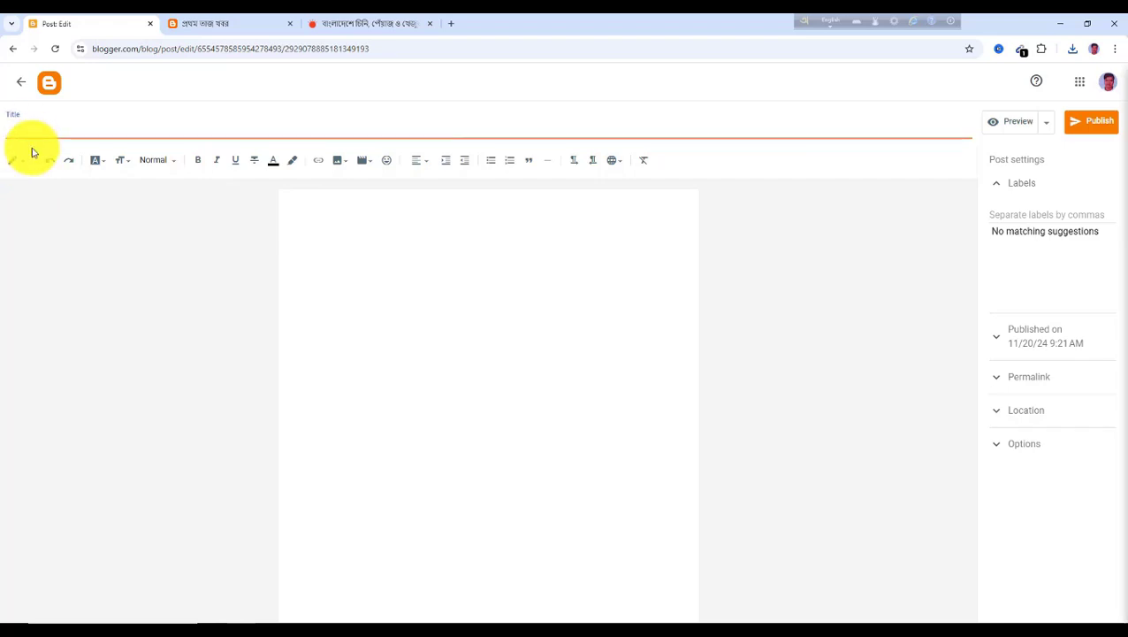
key("ctrl+v")
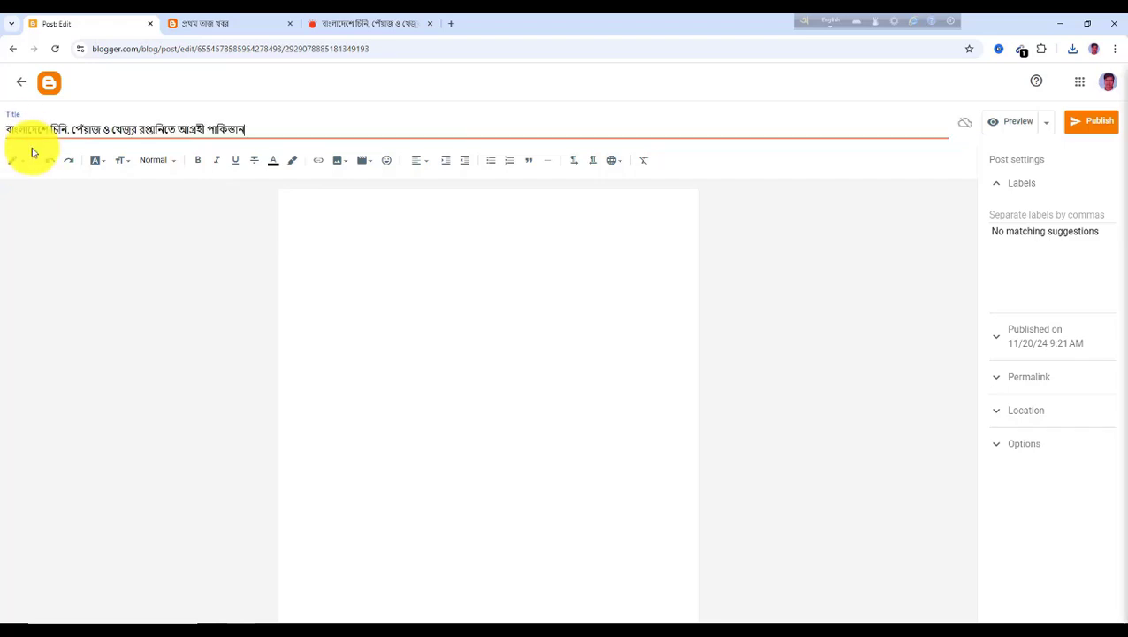
Upload the saved Pakistan photo from the computer into the post body and enlarge it
left_click(337, 211)
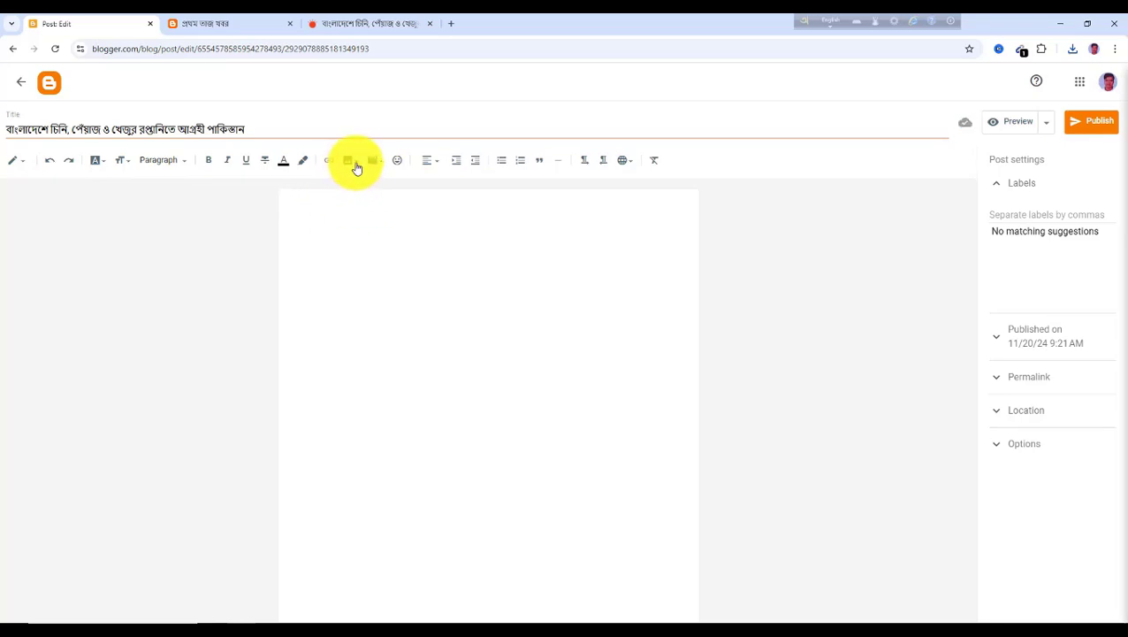
left_click(357, 165)
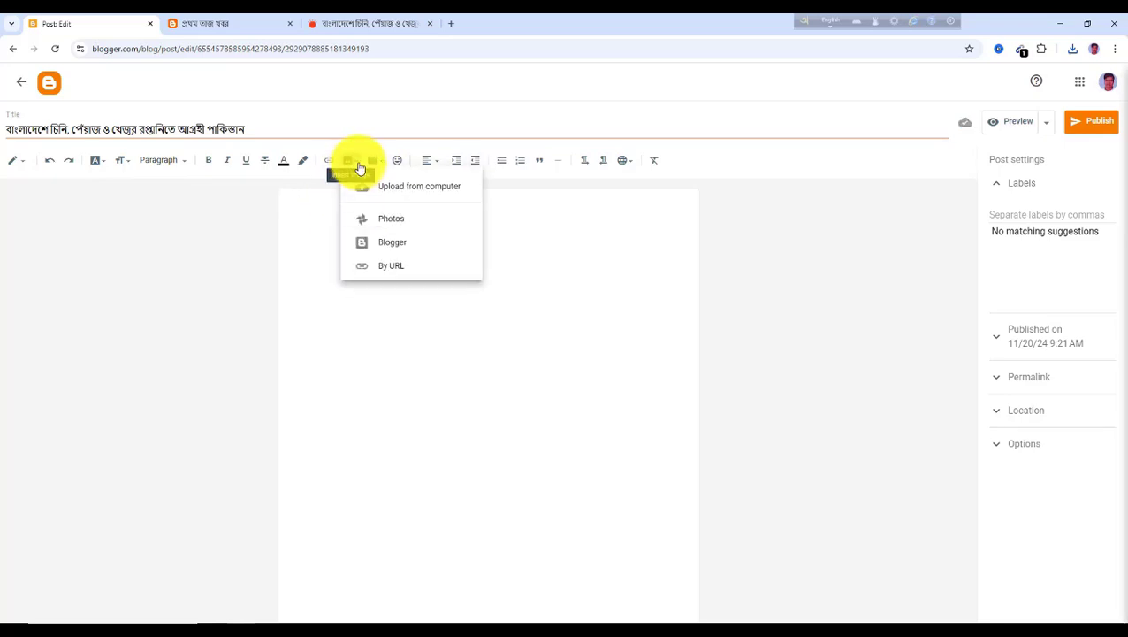
left_click(397, 196)
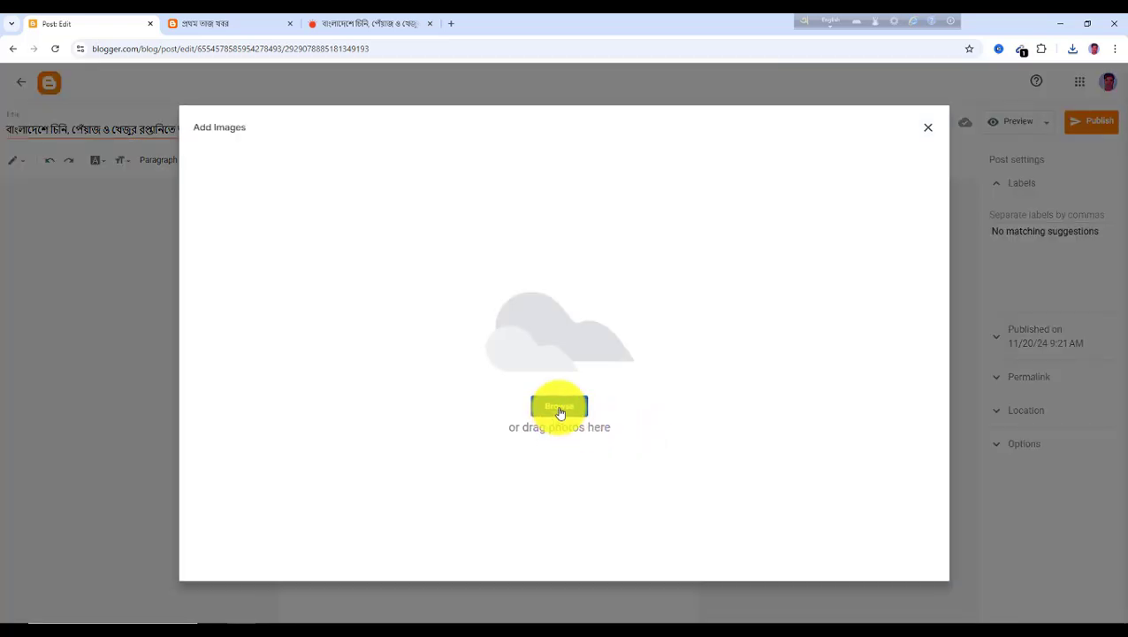
left_click(559, 409)
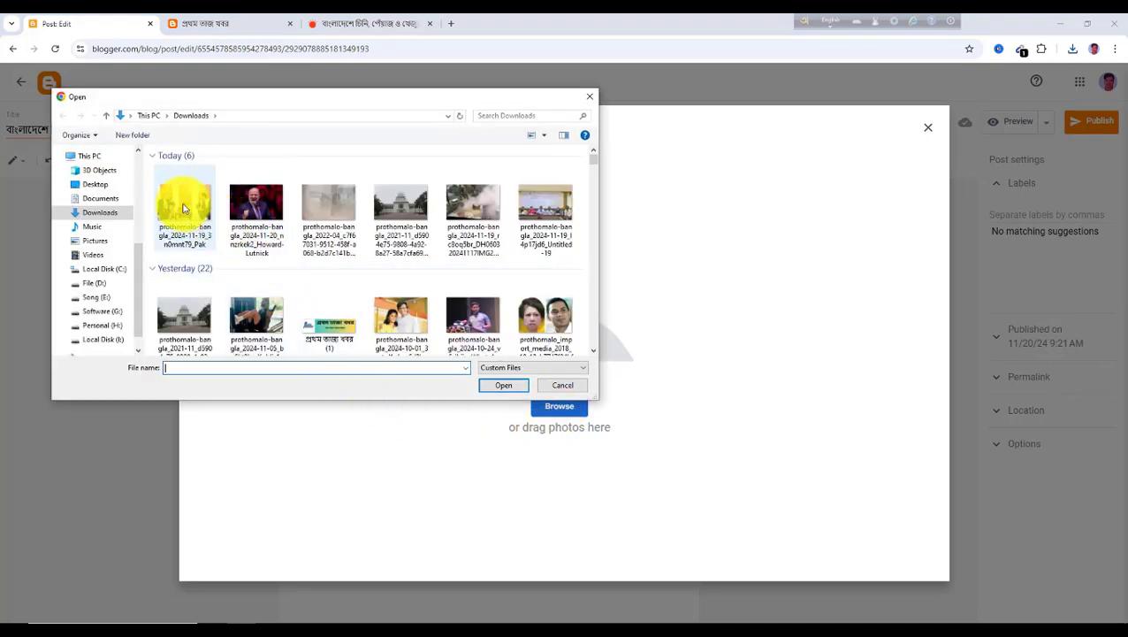
left_click(188, 205)
left_click(503, 385)
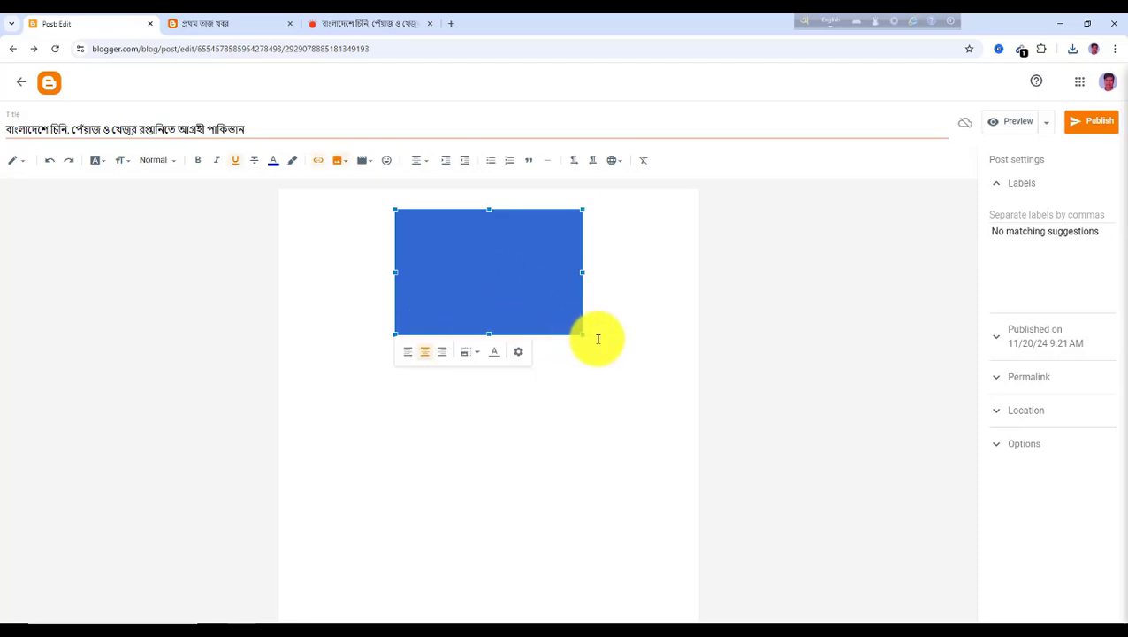
left_click_drag(582, 334, 694, 413)
left_click(346, 449)
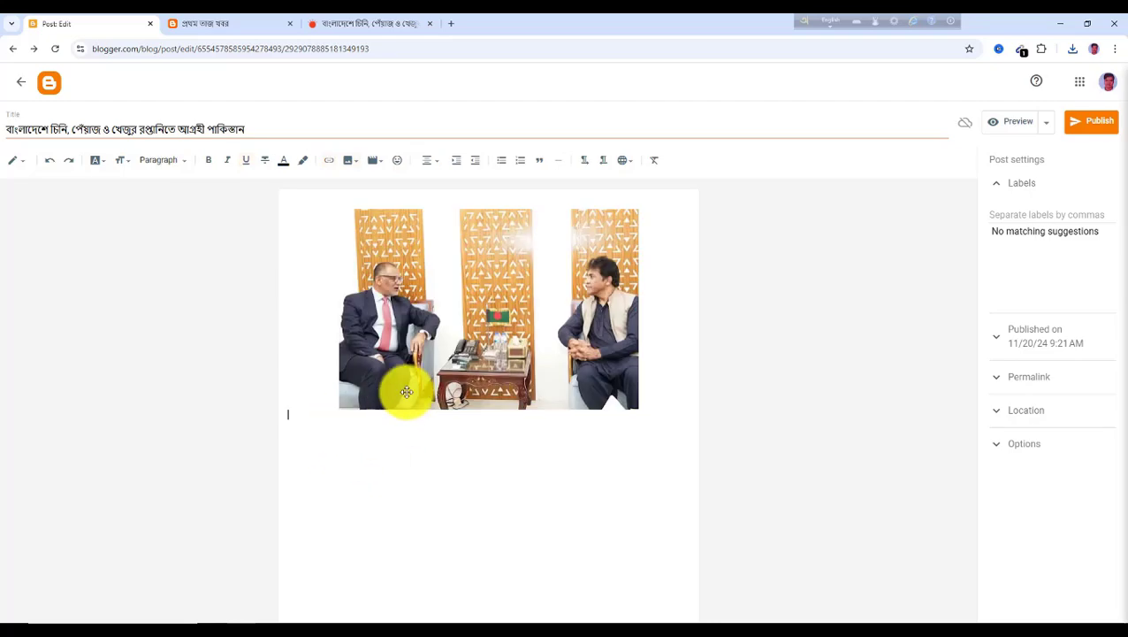
Copy the article's first three body paragraphs and paste them below the photo in the post body
left_click(347, 25)
scroll(491, 284, "down", 5)
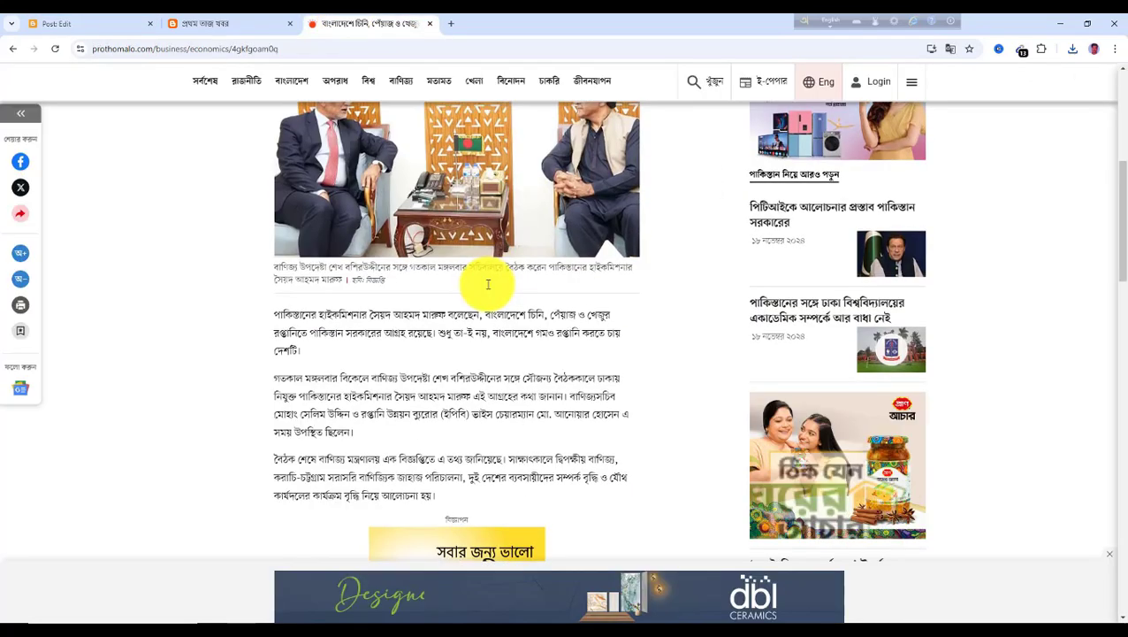
scroll(489, 285, "down", 1)
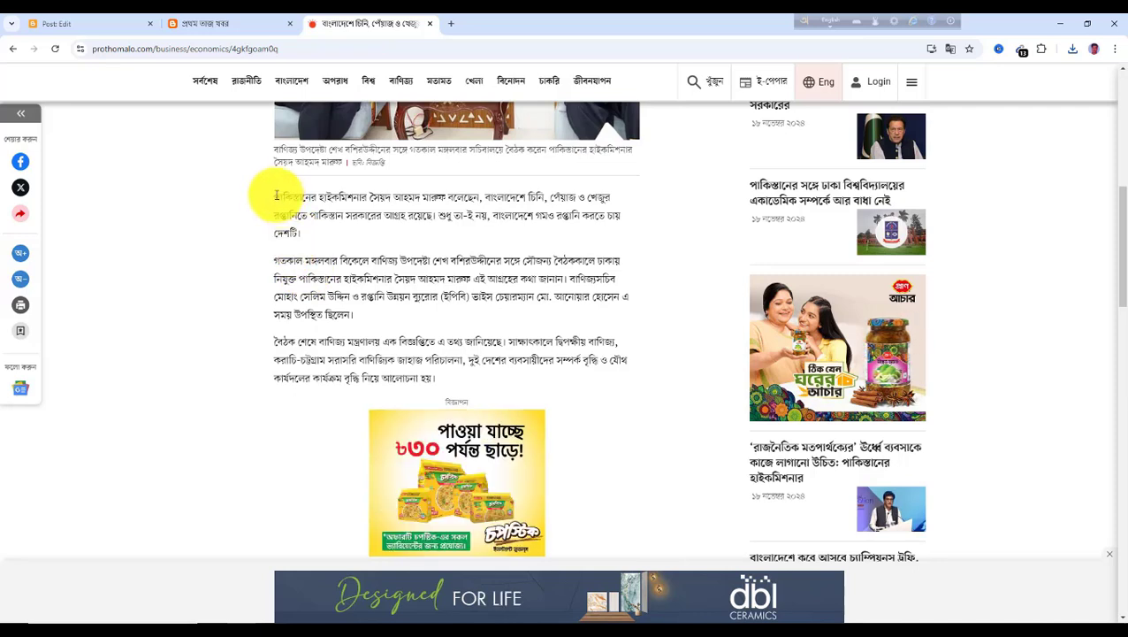
left_click_drag(276, 196, 595, 412)
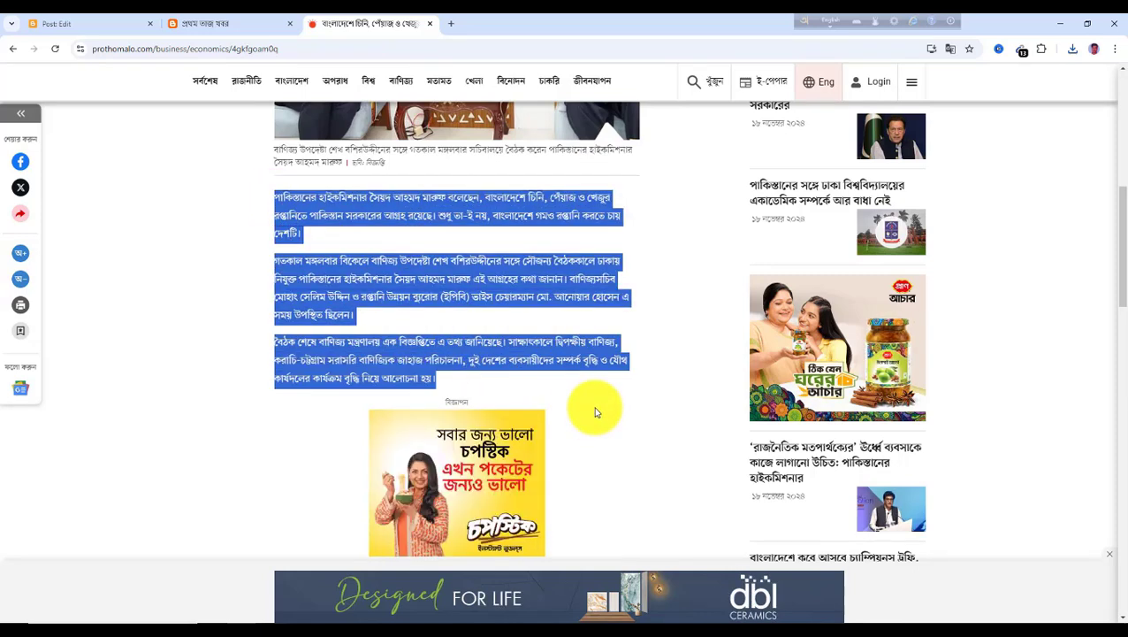
left_click(78, 28)
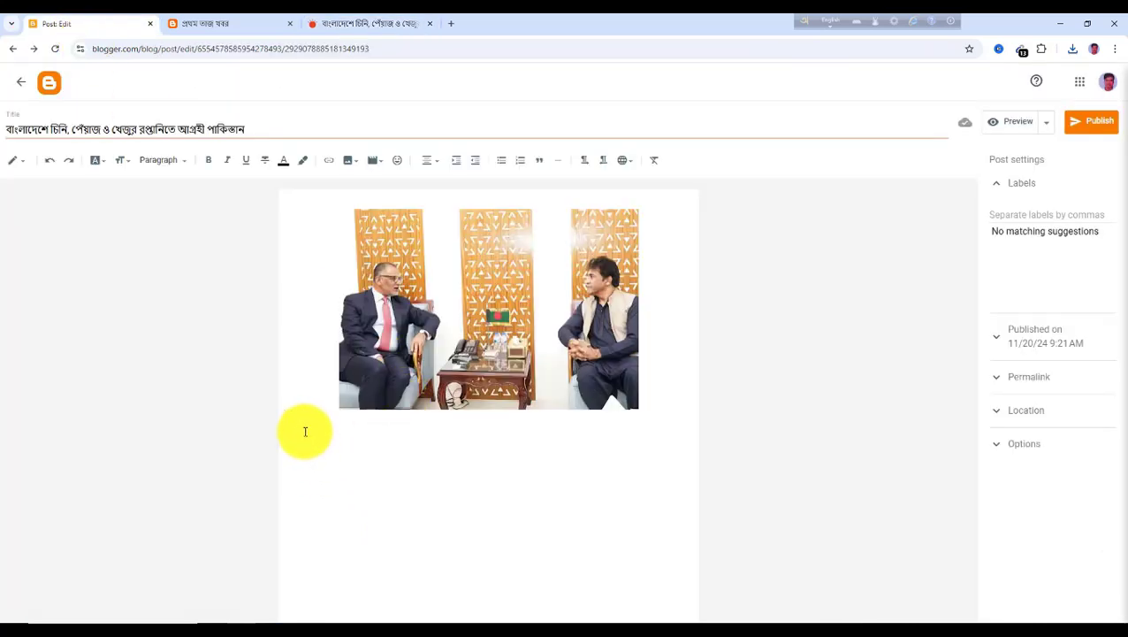
key("ctrl+v")
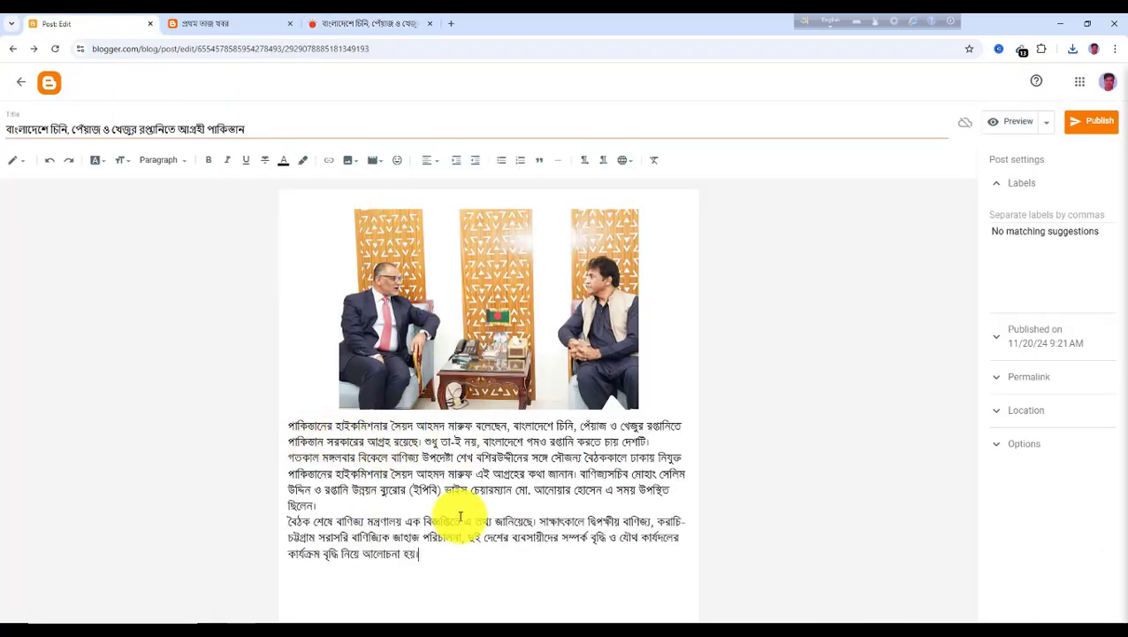
Copy the article's remaining body paragraphs and paste them at the end of the post body
left_click(347, 24)
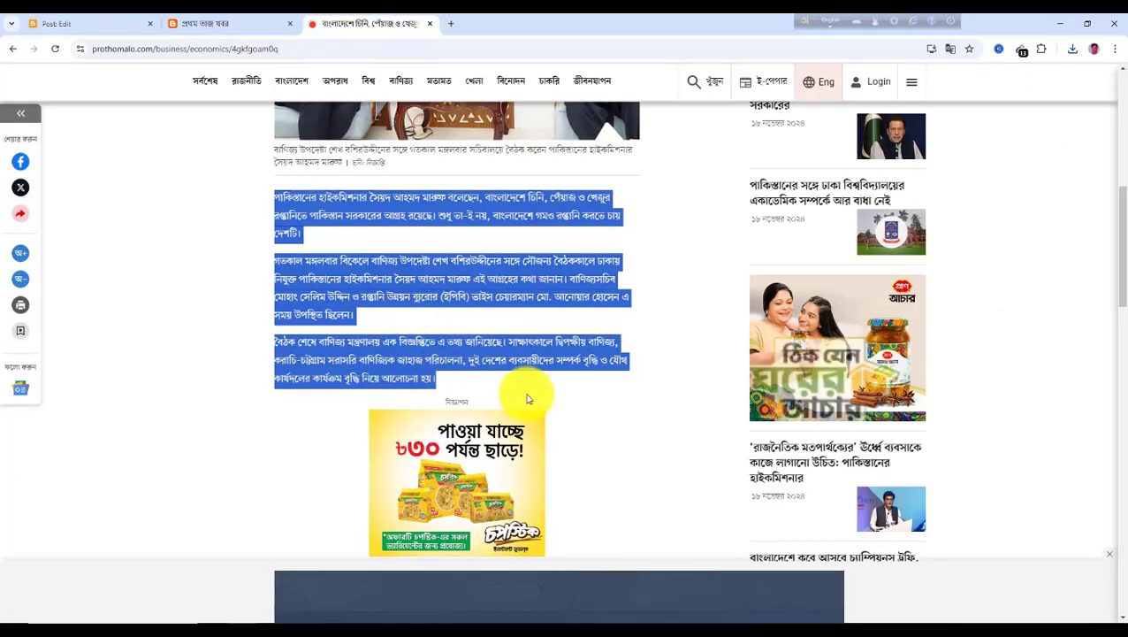
scroll(516, 395, "down", 3)
scroll(455, 392, "down", 2)
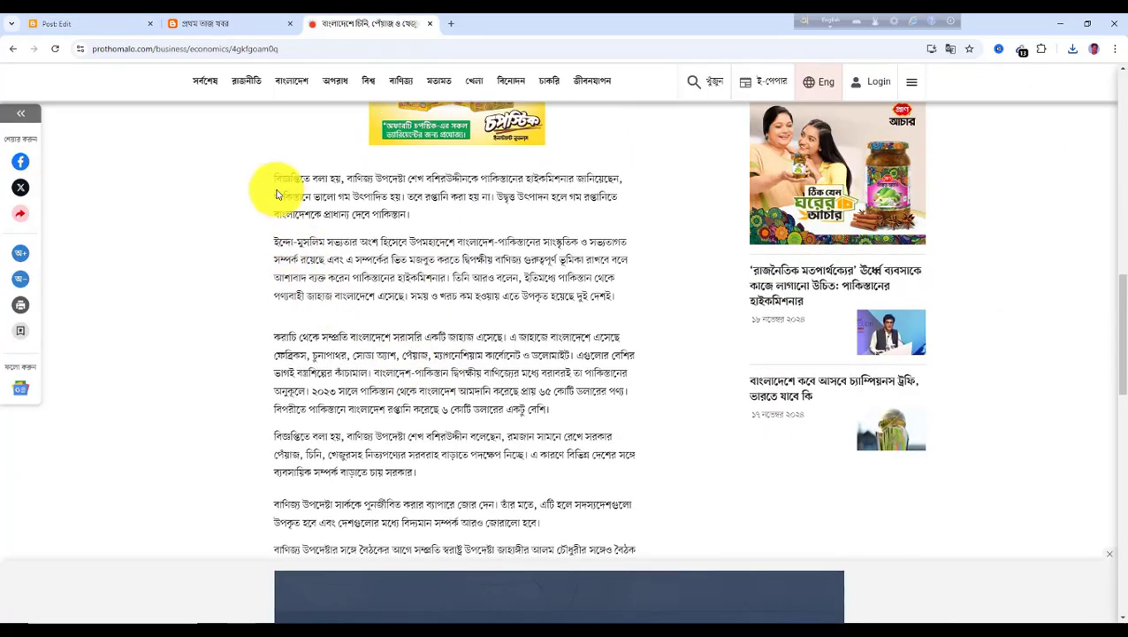
left_click_drag(273, 178, 635, 528)
key("ctrl+c")
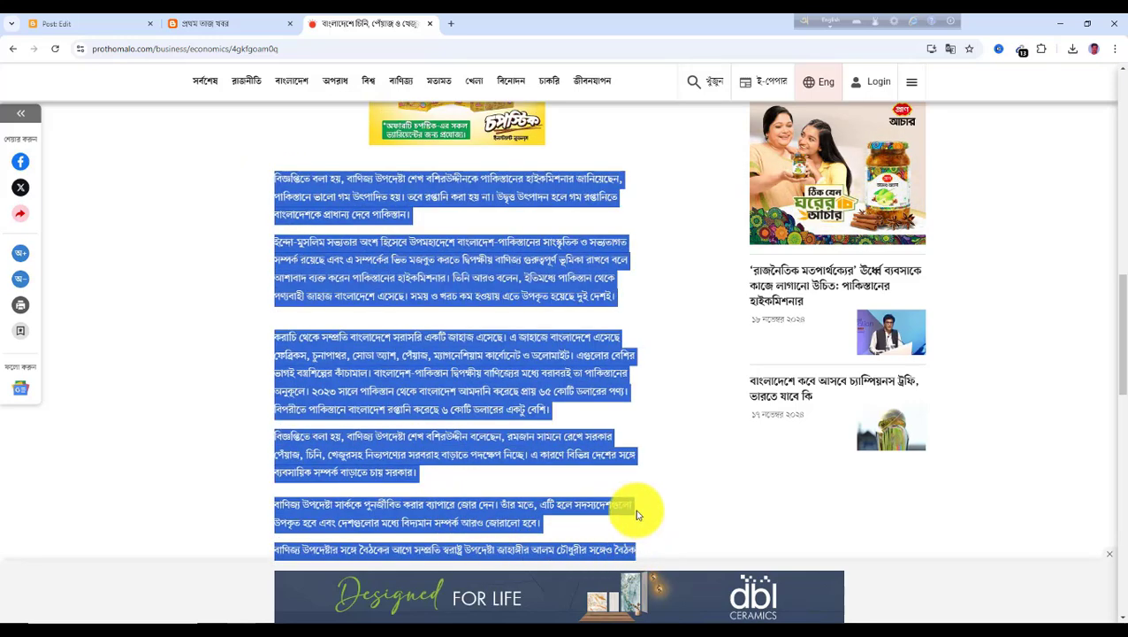
left_click(75, 25)
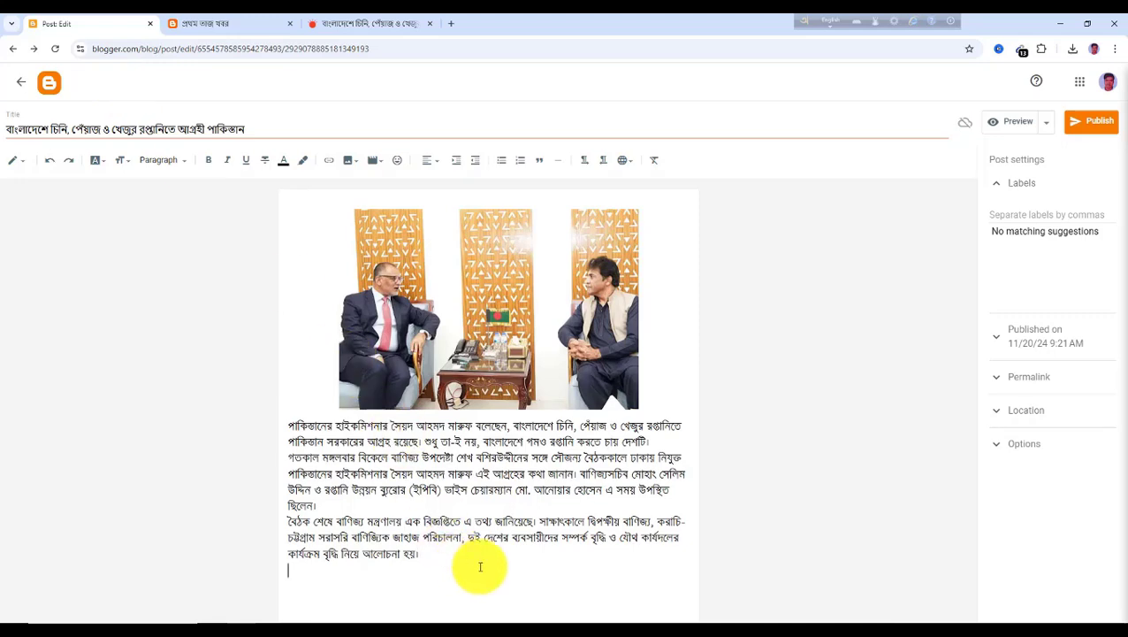
key("ctrl+v")
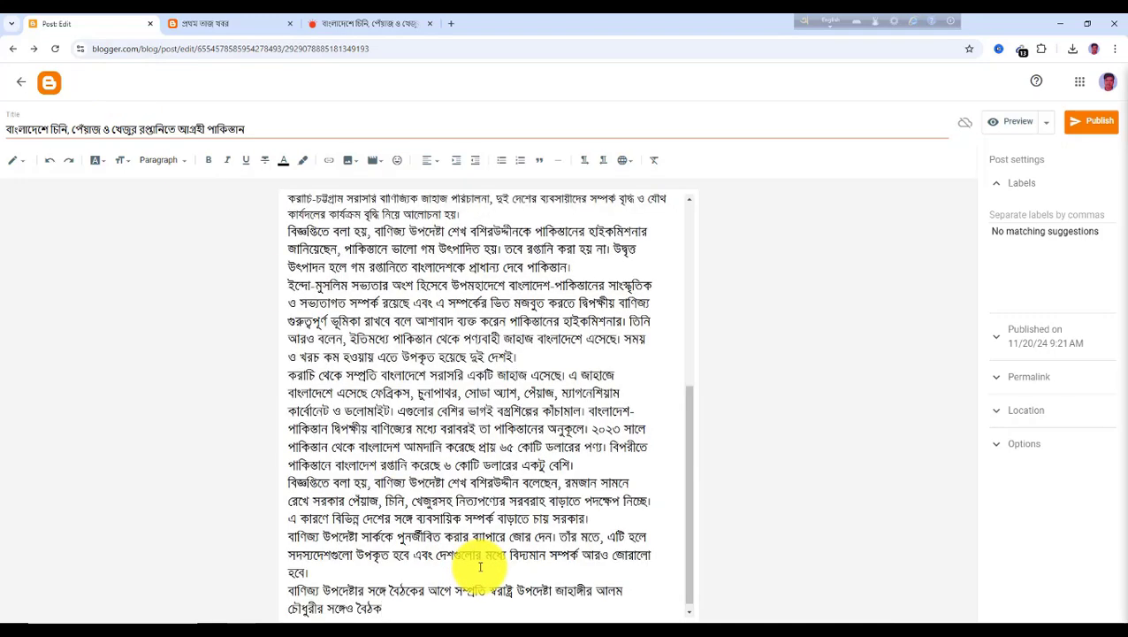
Label the post বাণিজ্য, matching the article's section, and publish it
scroll(450, 492, "up", 4)
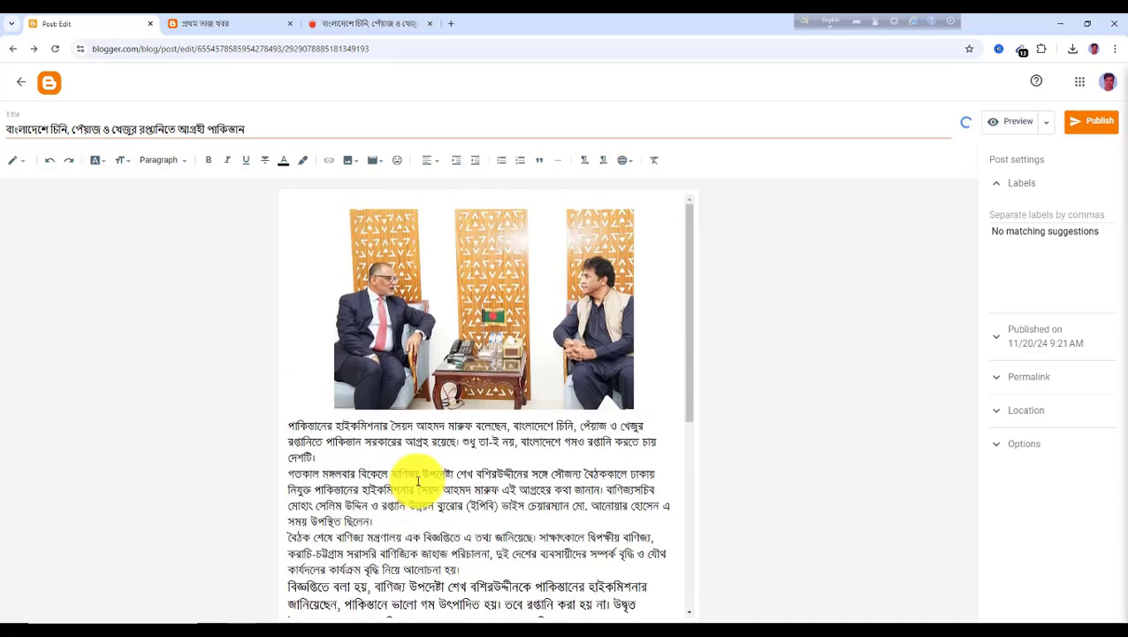
left_click(1003, 218)
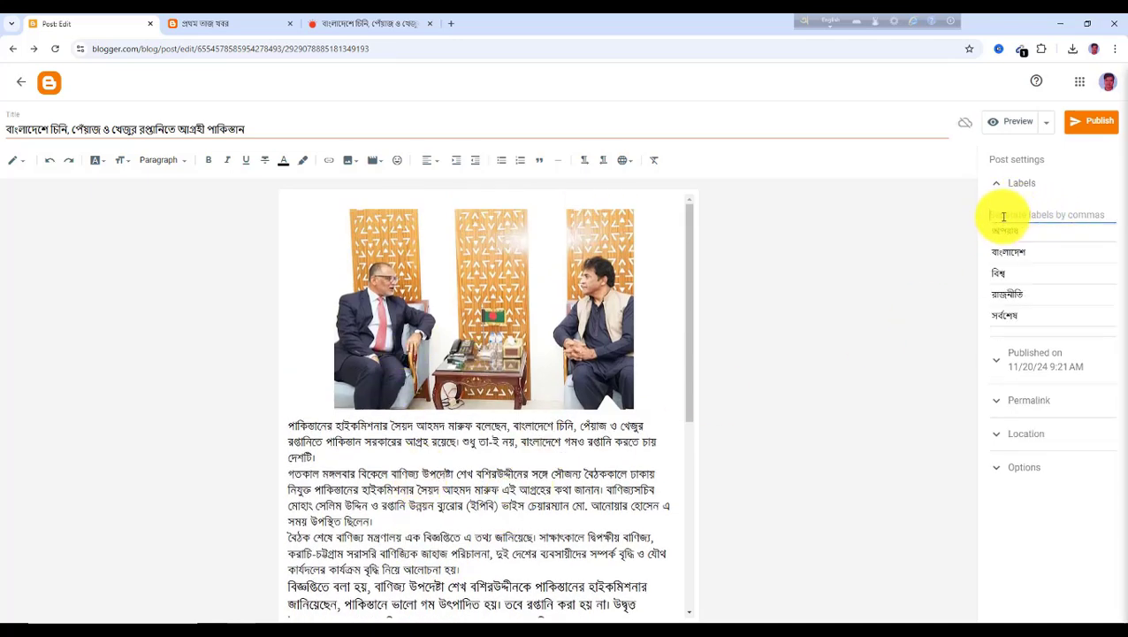
left_click(356, 25)
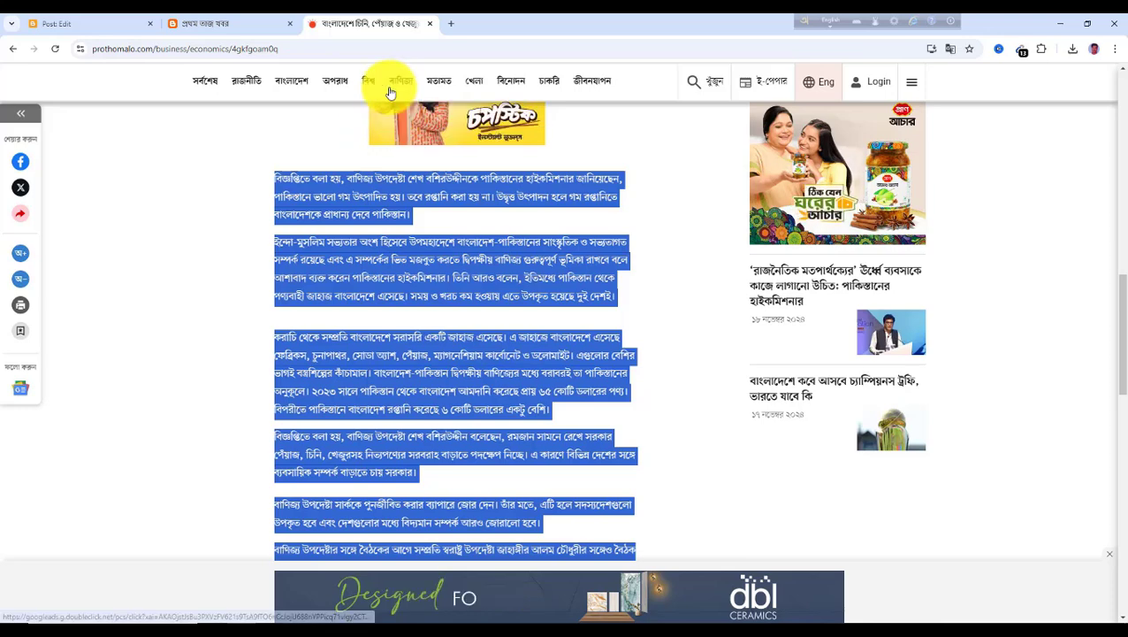
left_click(77, 29)
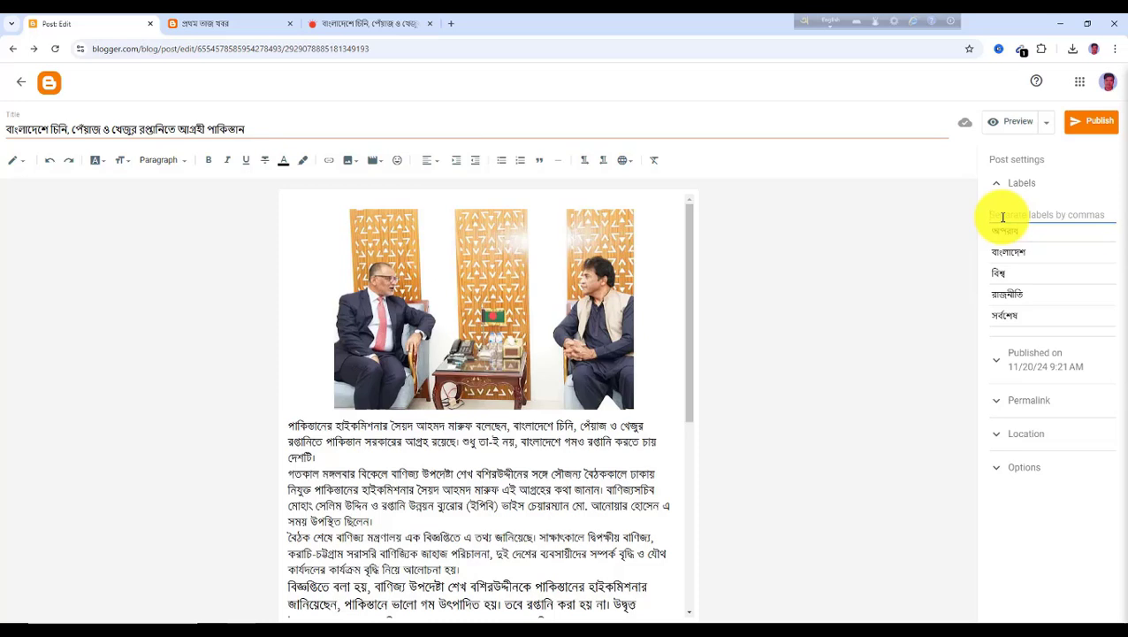
type("বাণিজ্য")
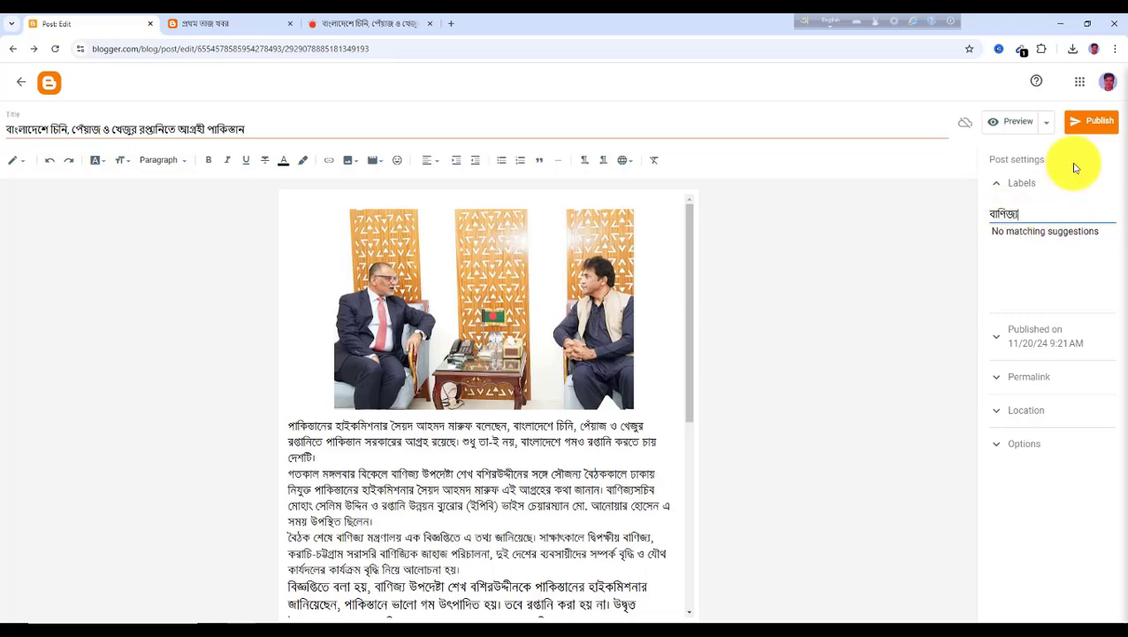
left_click(1104, 128)
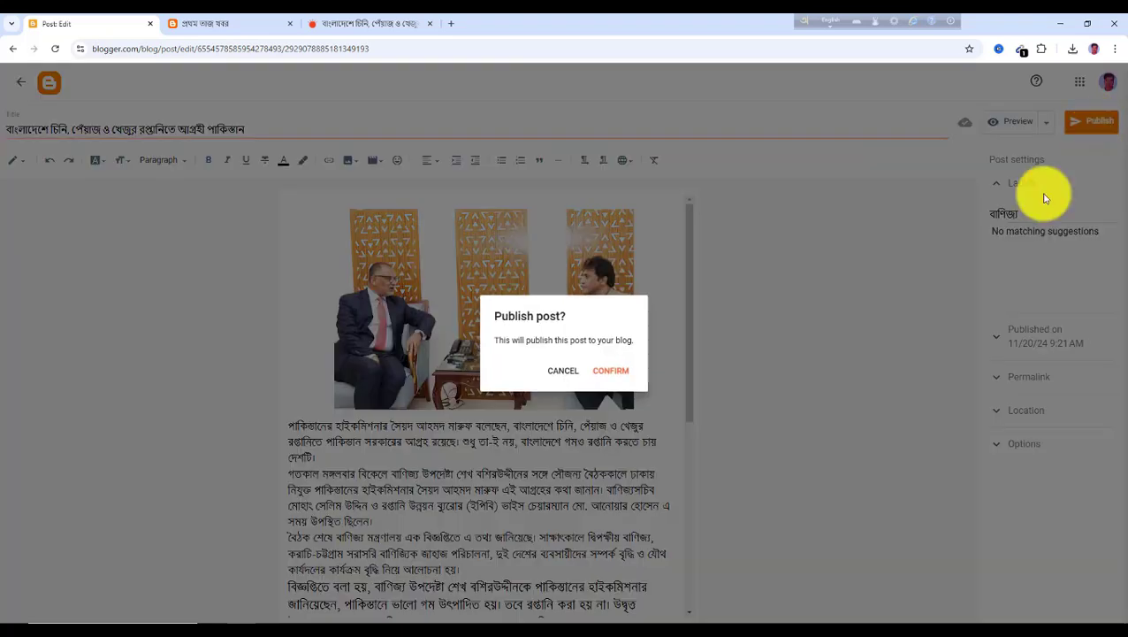
left_click(616, 375)
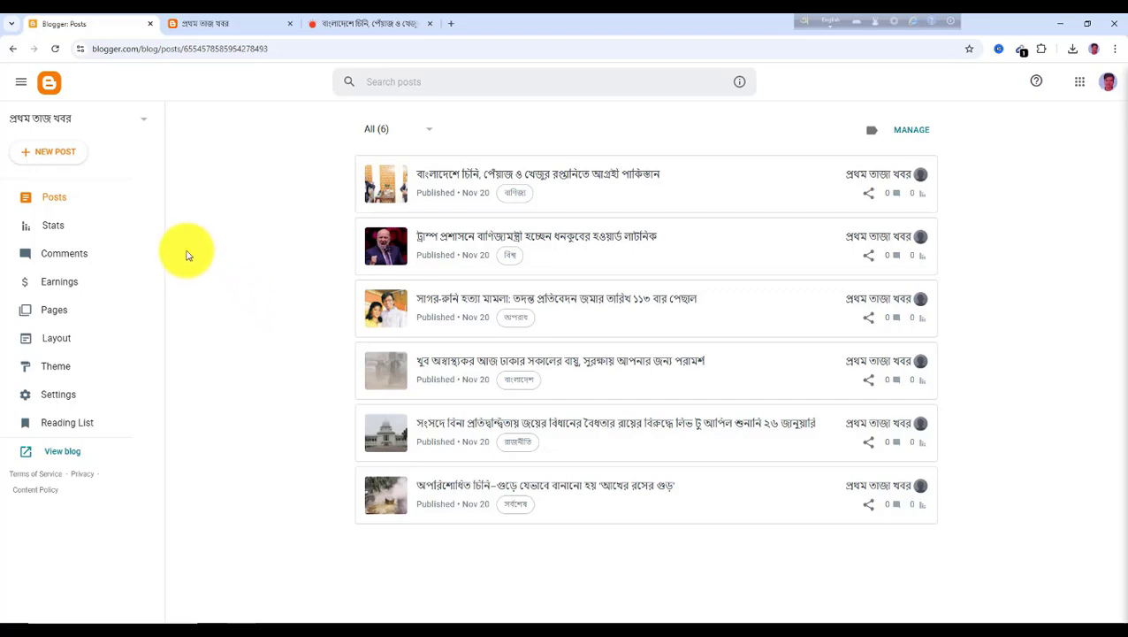
Open the editorial 'জনদুর্ভোগ তৈরি করে দাবি জানানো বন্ধ হোক' from Prothom Alo's মতামত section and copy its headline
left_click(357, 23)
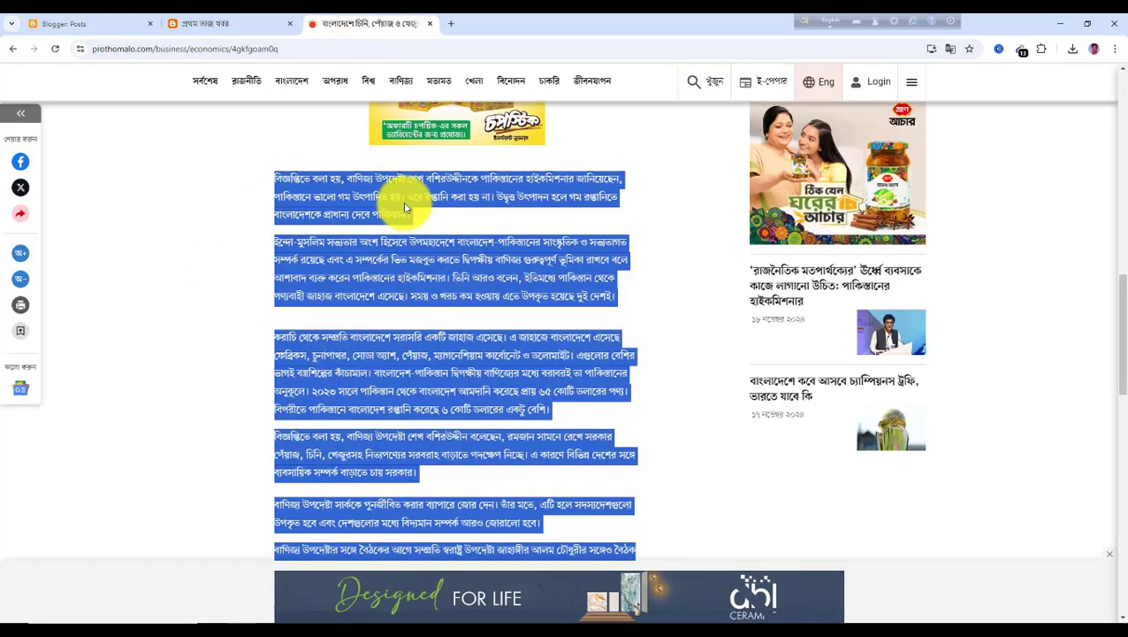
left_click(443, 89)
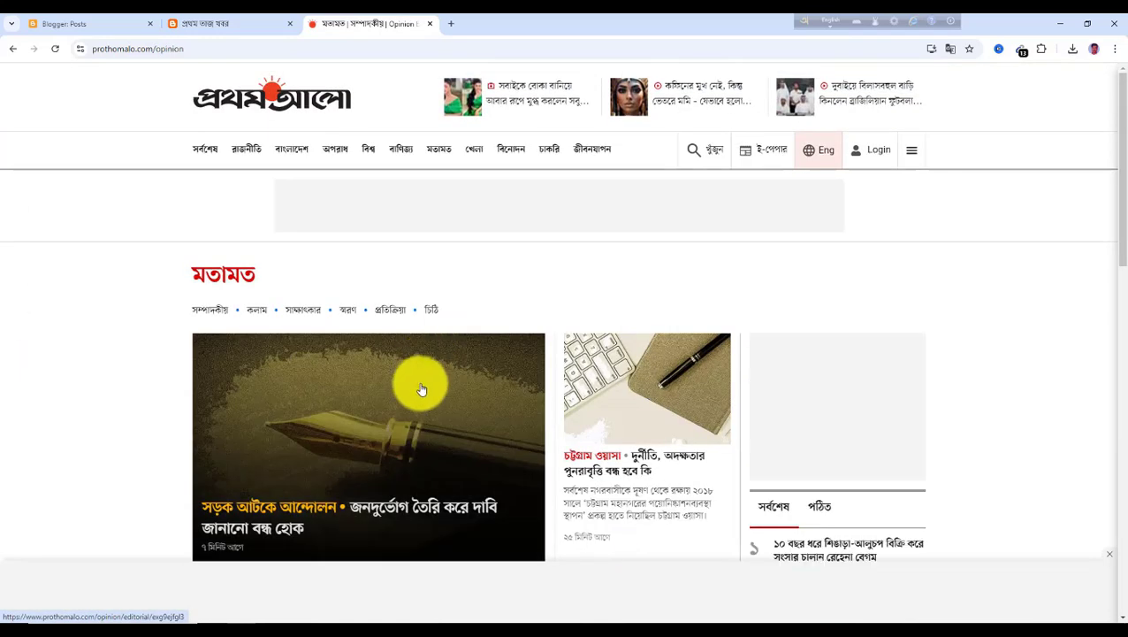
scroll(427, 389, "down", 2)
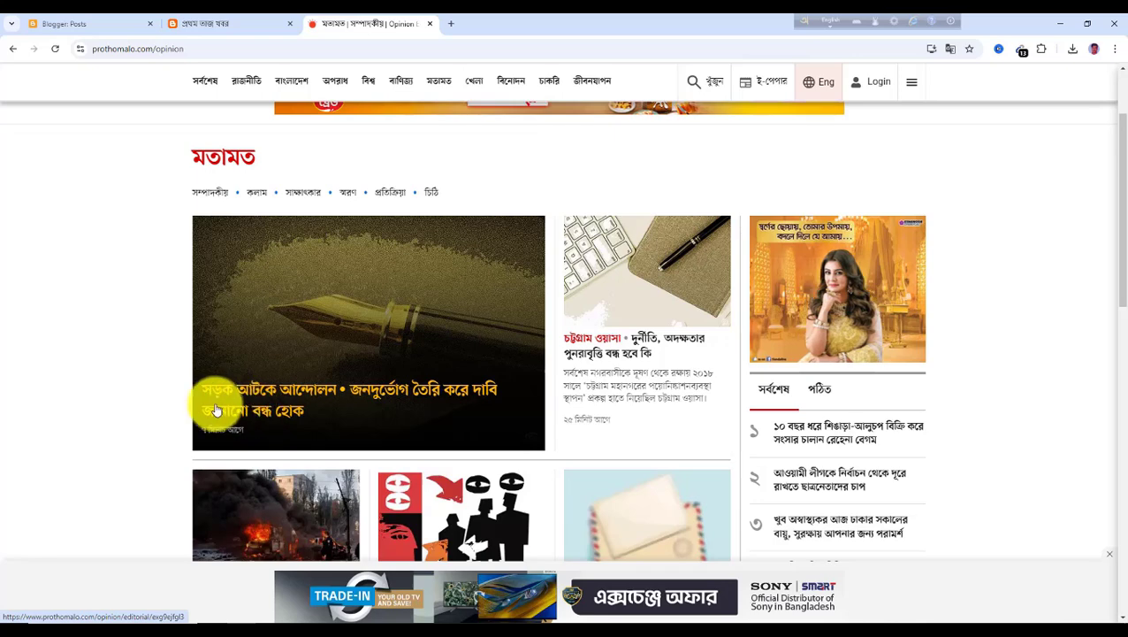
left_click(276, 398)
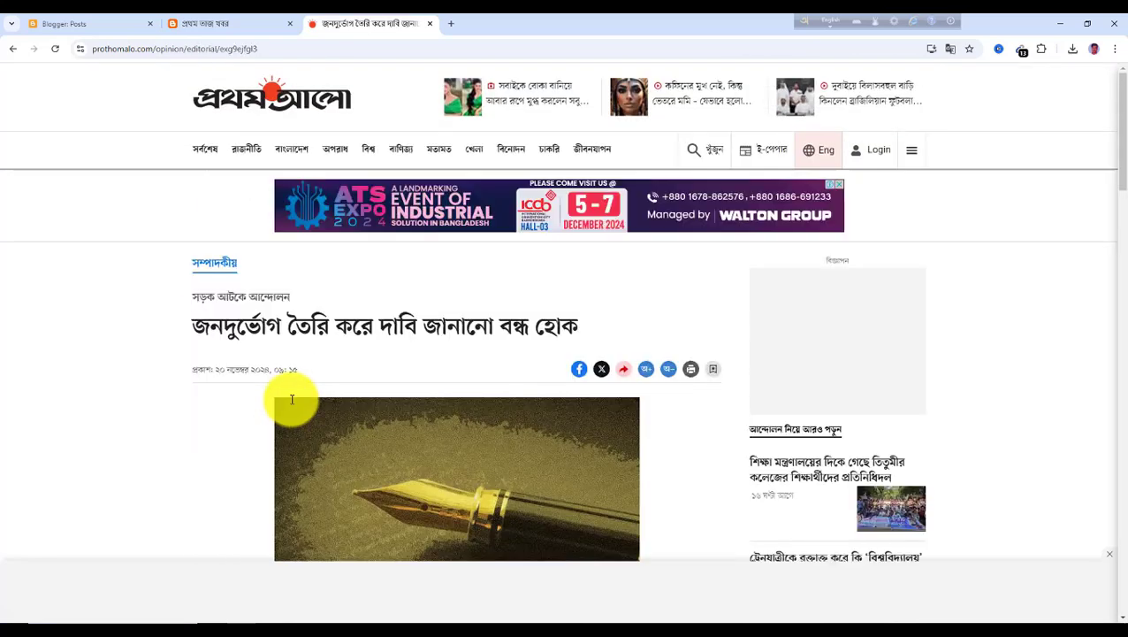
left_click_drag(194, 326, 605, 345)
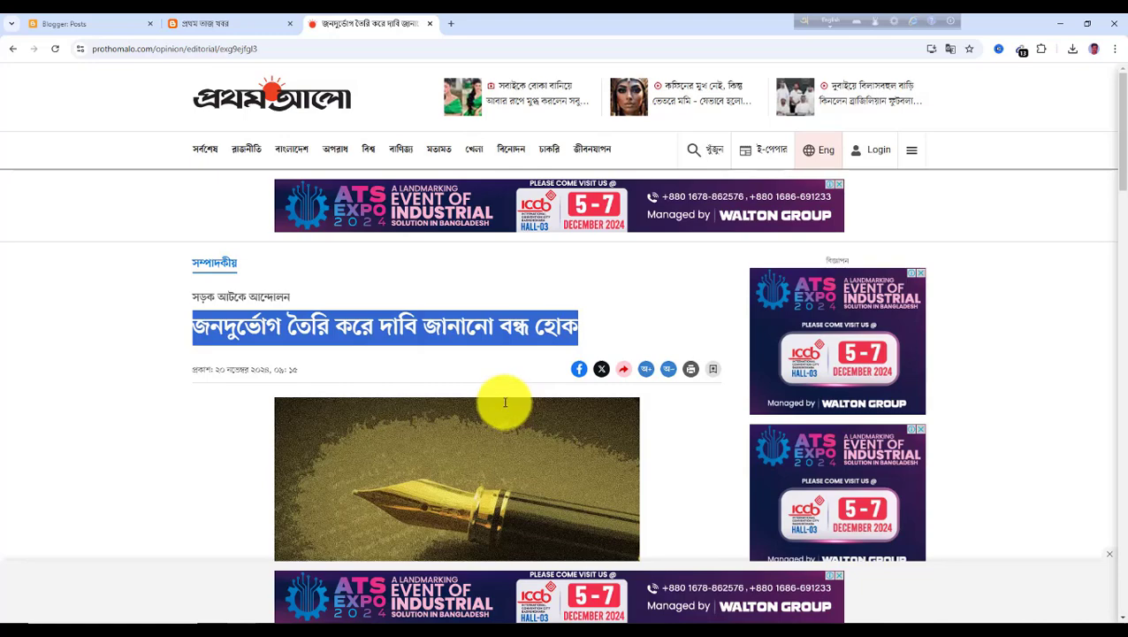
Save the editorial's pen photo to the Downloads folder
scroll(501, 397, "down", 2)
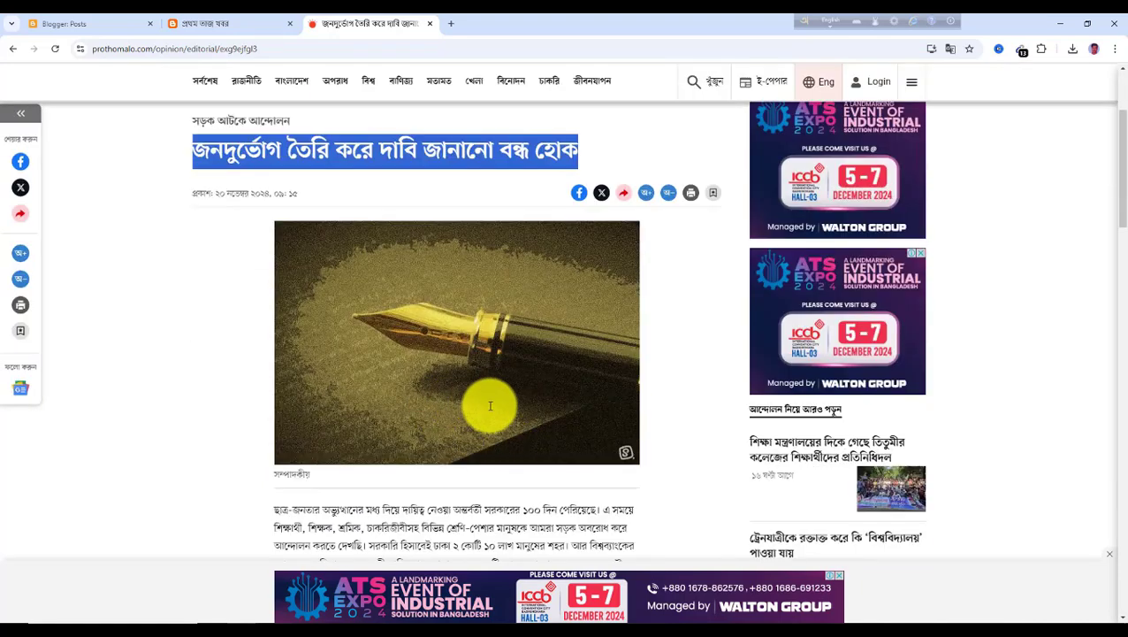
right_click(432, 296)
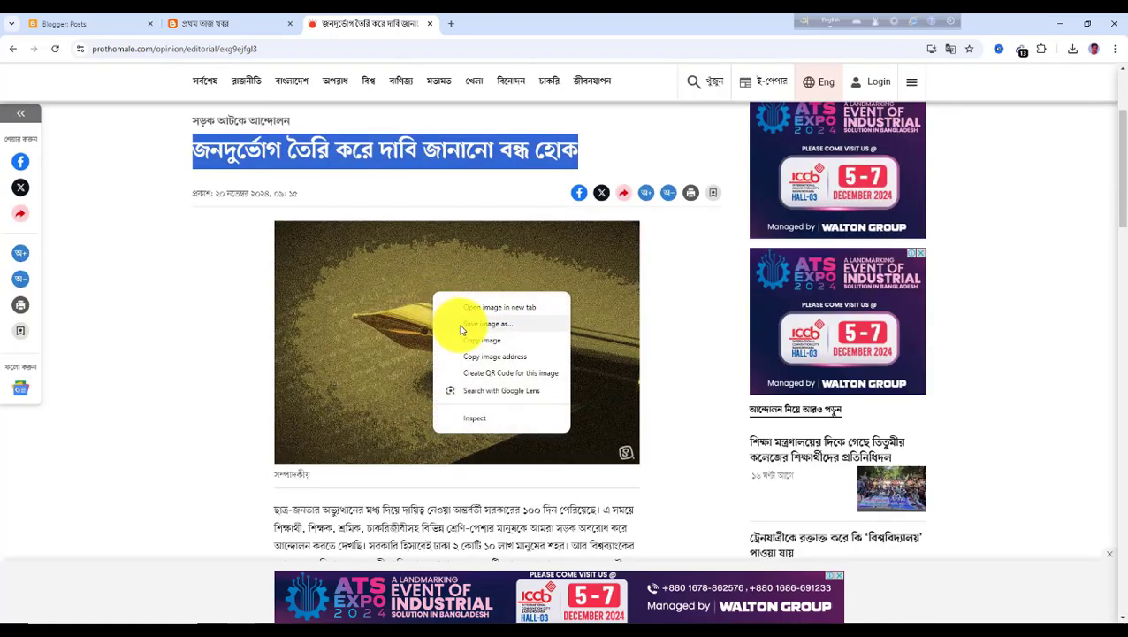
left_click(496, 330)
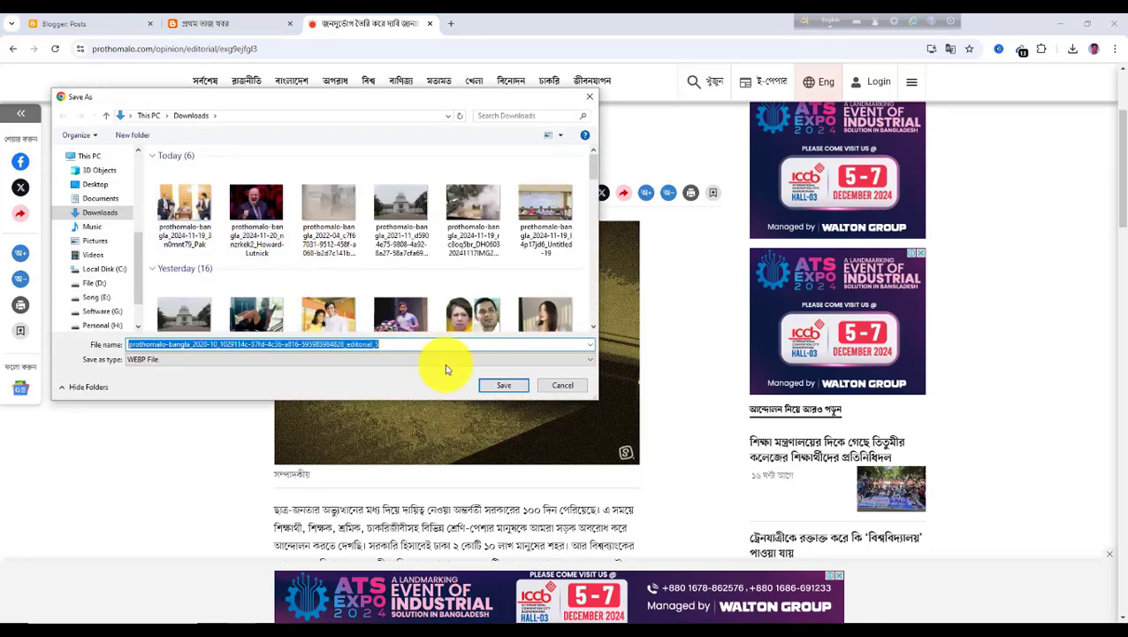
left_click(516, 389)
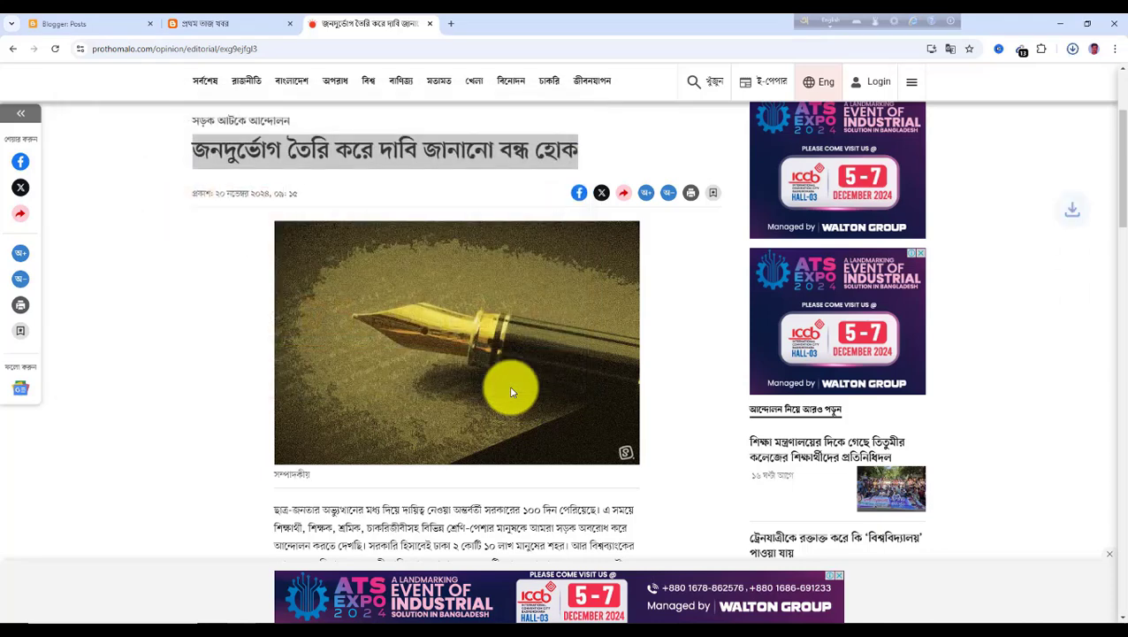
Create a new post in the blog
left_click(94, 26)
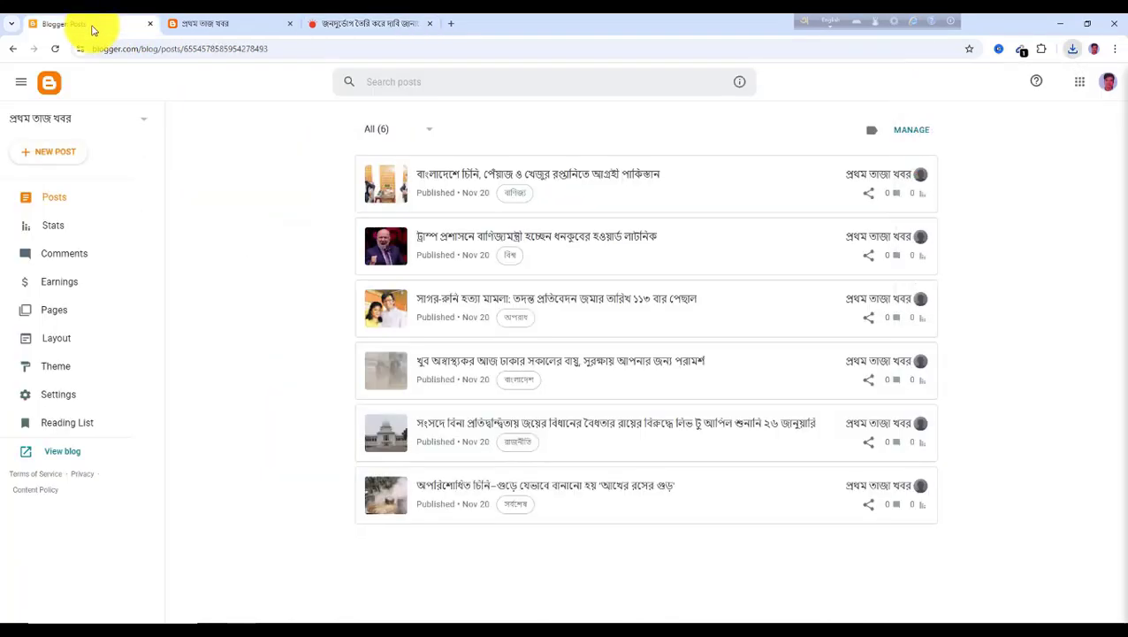
left_click(55, 153)
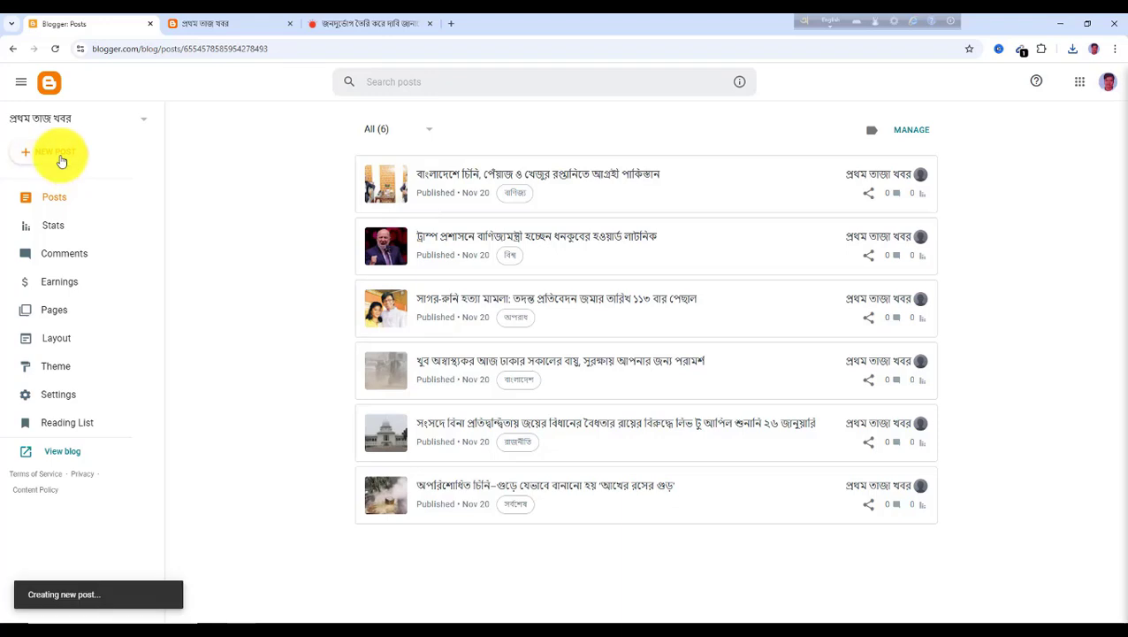
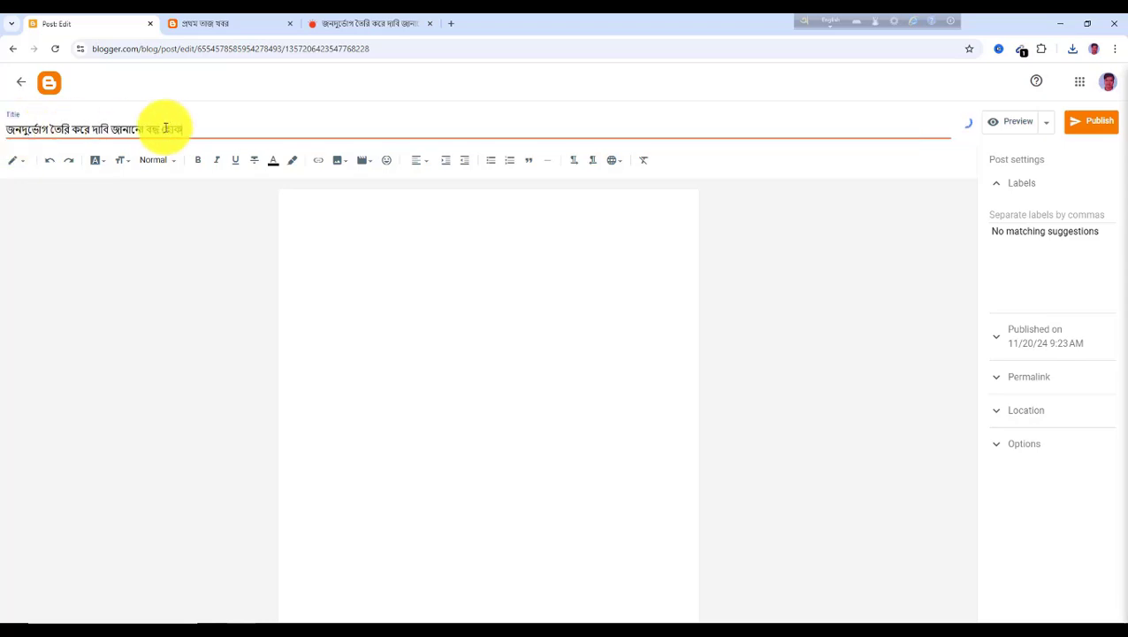
Upload the editorial's pen photo from Downloads into the post body and enlarge it
left_click(341, 212)
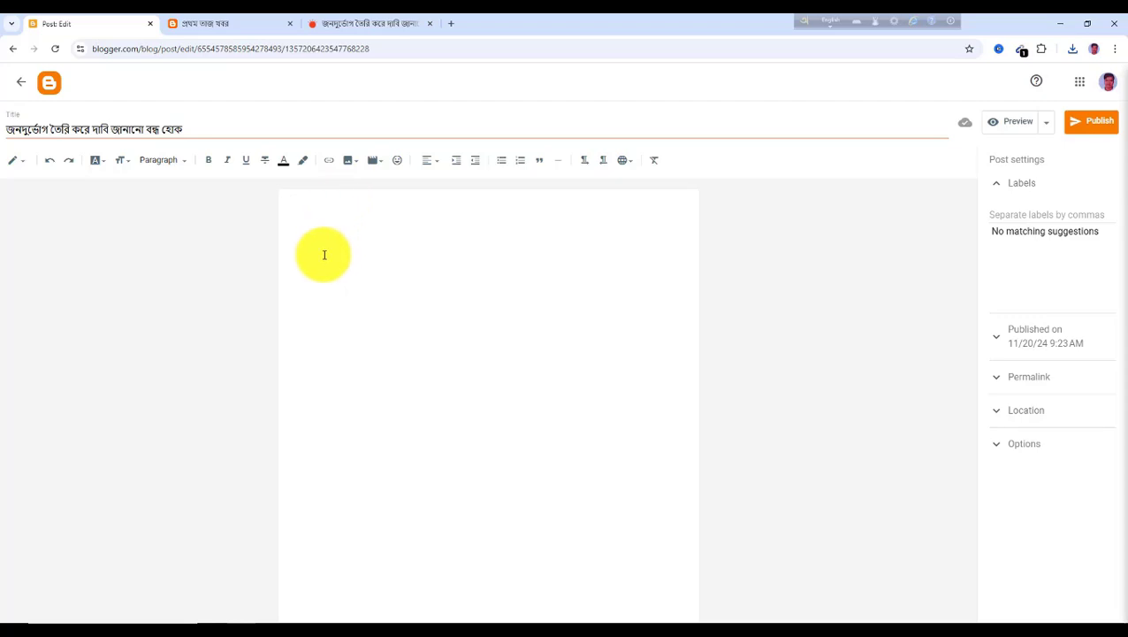
left_click(356, 164)
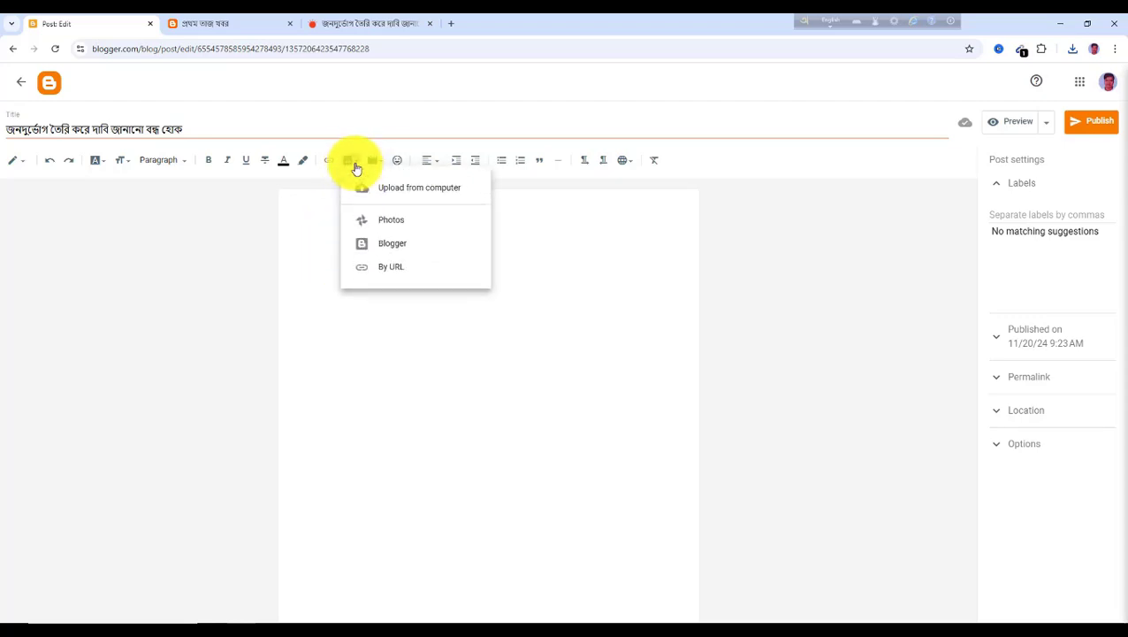
left_click(421, 190)
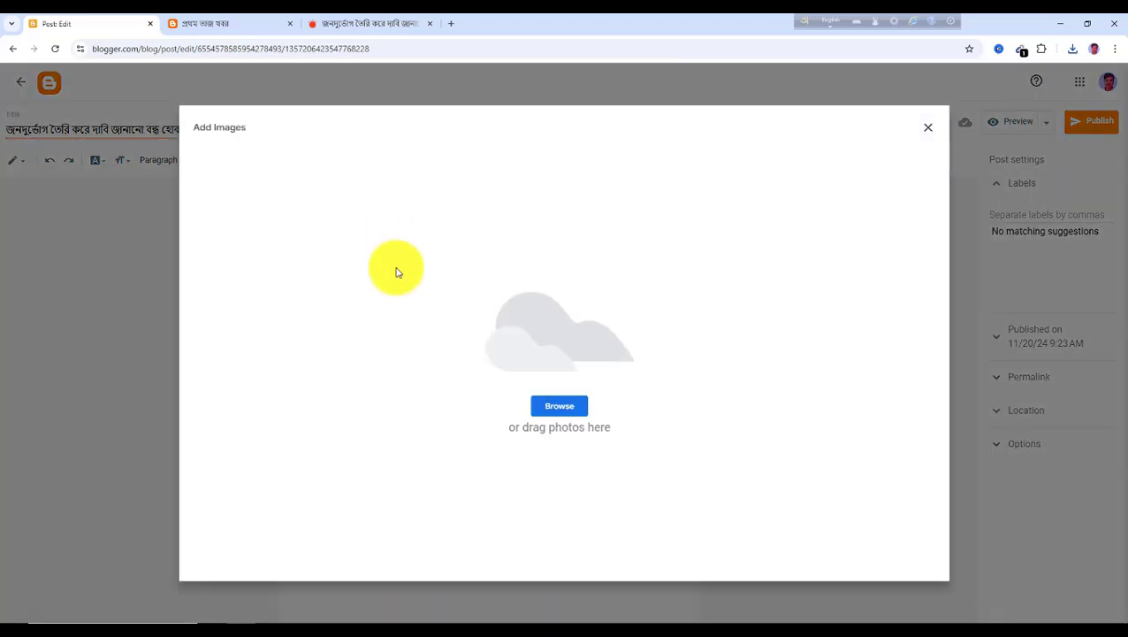
left_click(561, 408)
left_click(185, 198)
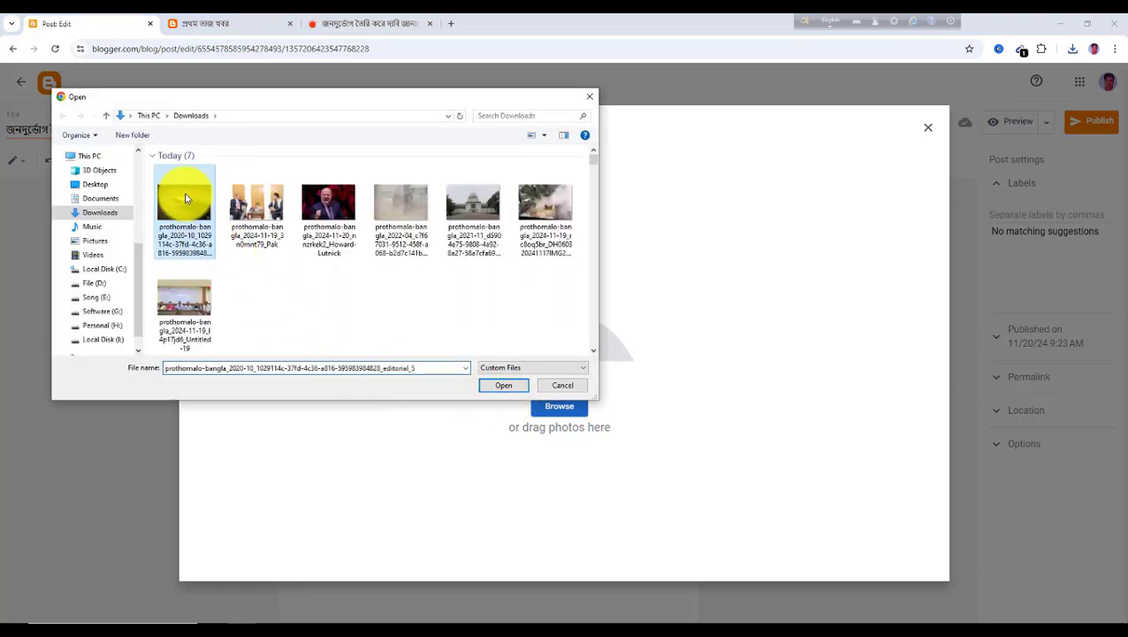
left_click(518, 390)
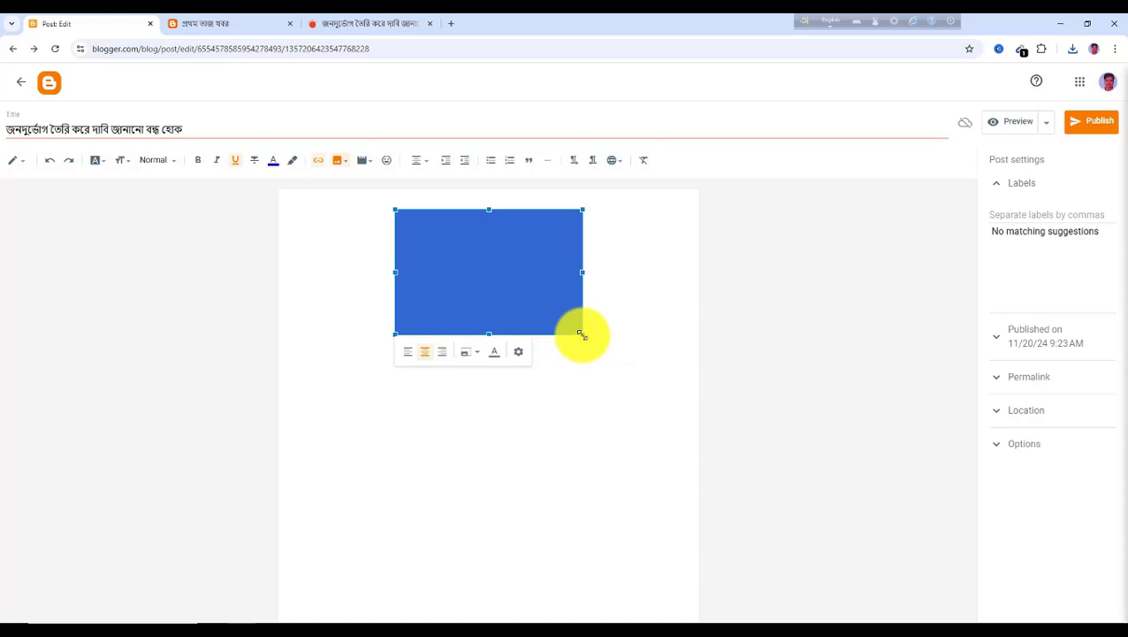
left_click_drag(582, 334, 689, 404)
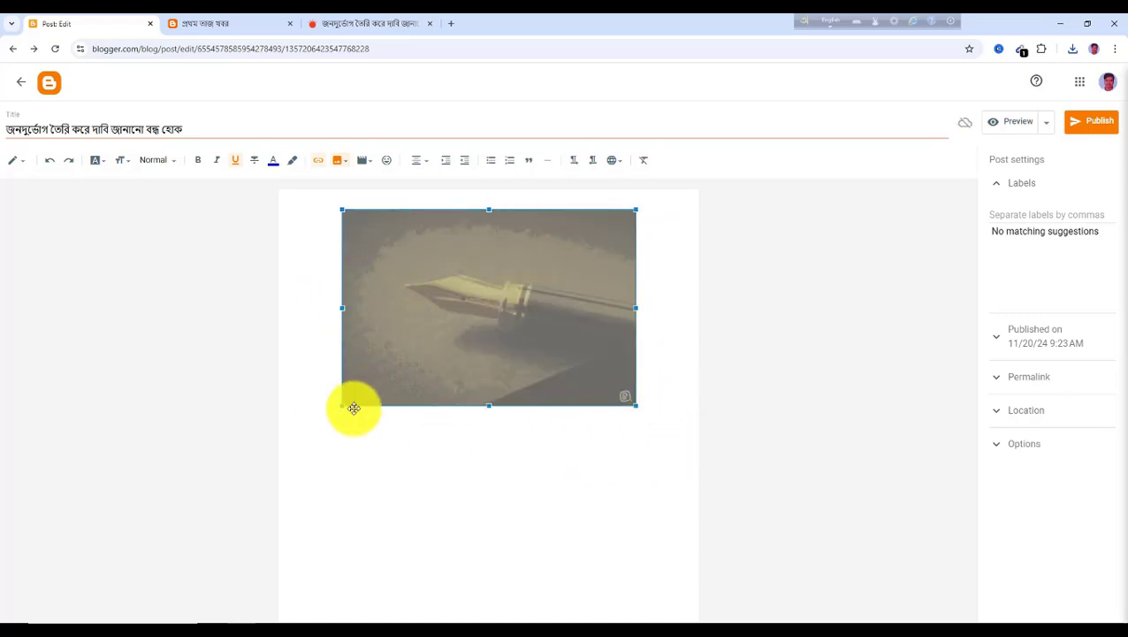
left_click(313, 424)
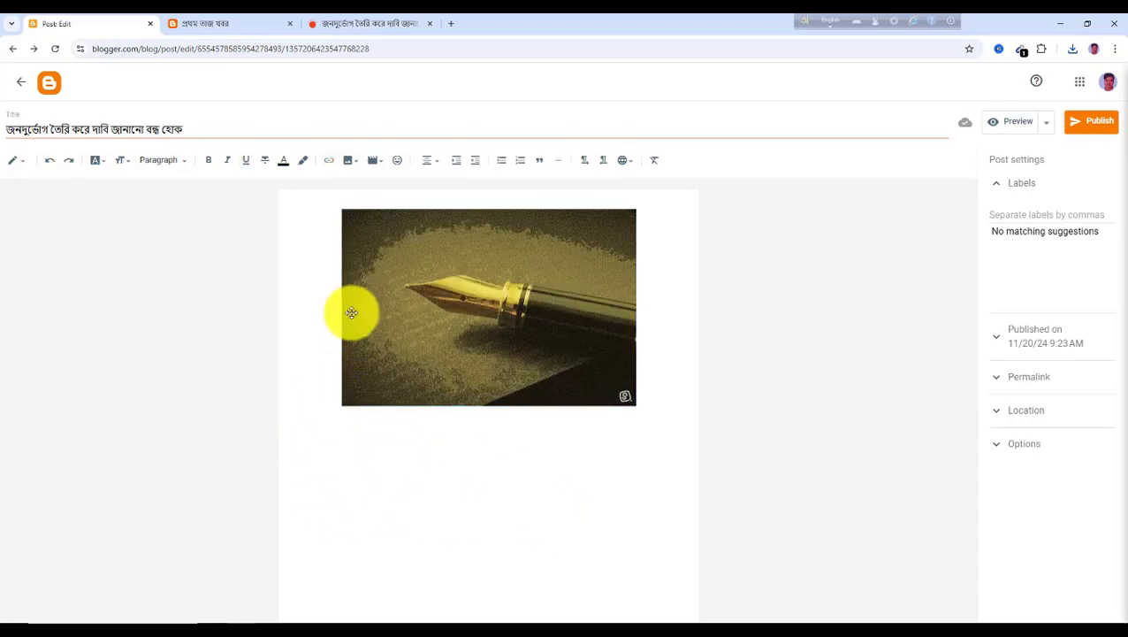
Copy the editorial's first two paragraphs from Prothom Alo and paste them below the photo
left_click(350, 30)
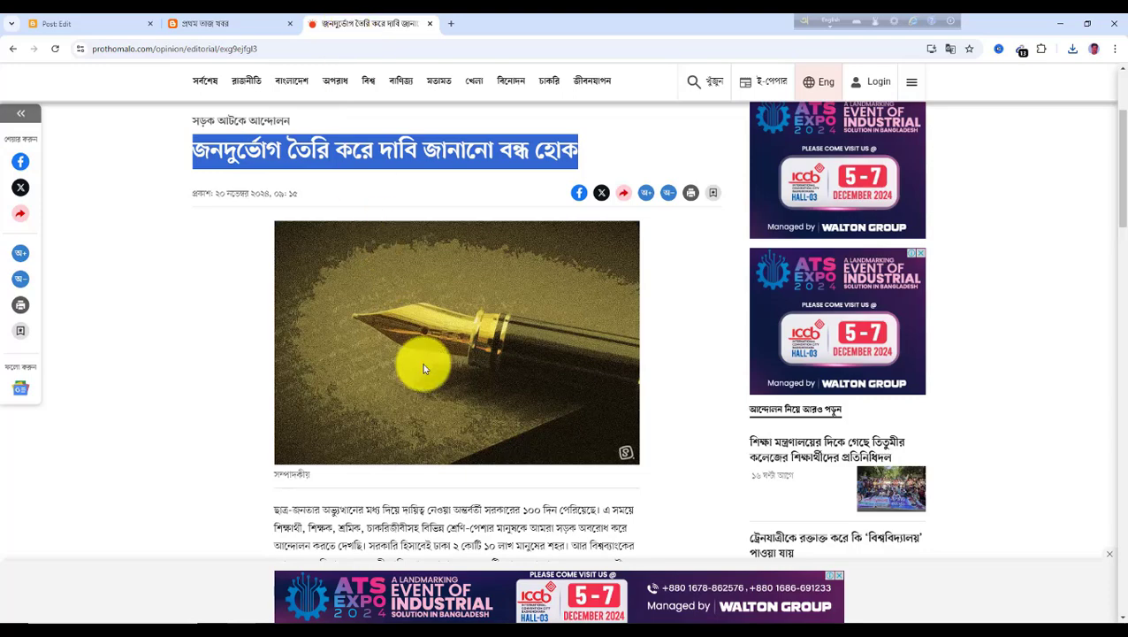
scroll(423, 359, "down", 4)
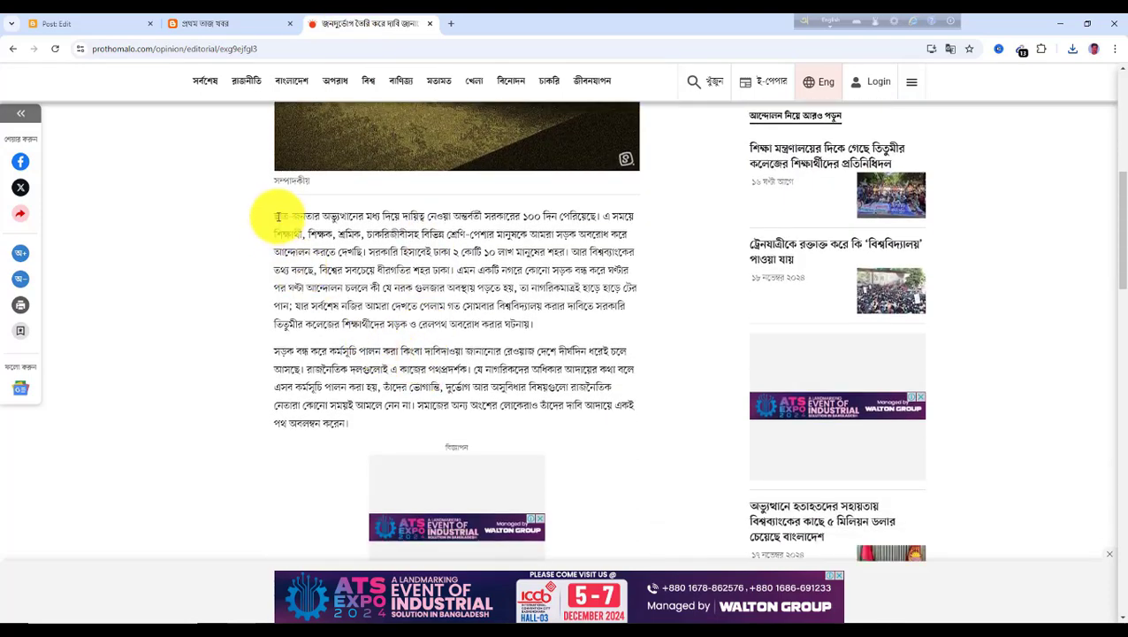
left_click_drag(276, 216, 374, 437)
key("ctrl+c")
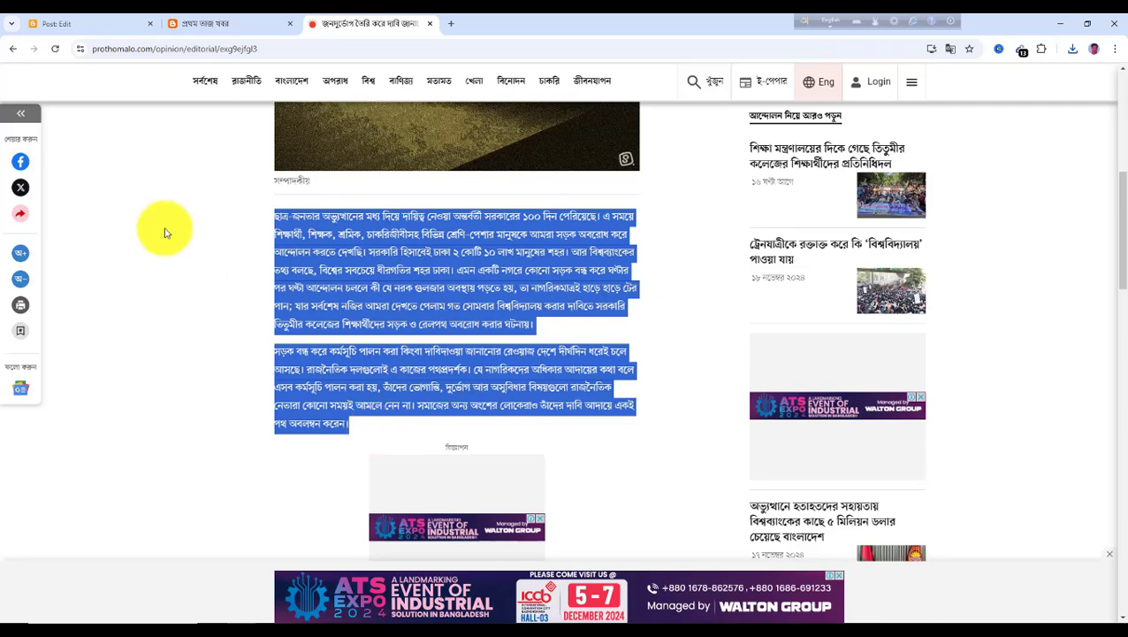
left_click(63, 31)
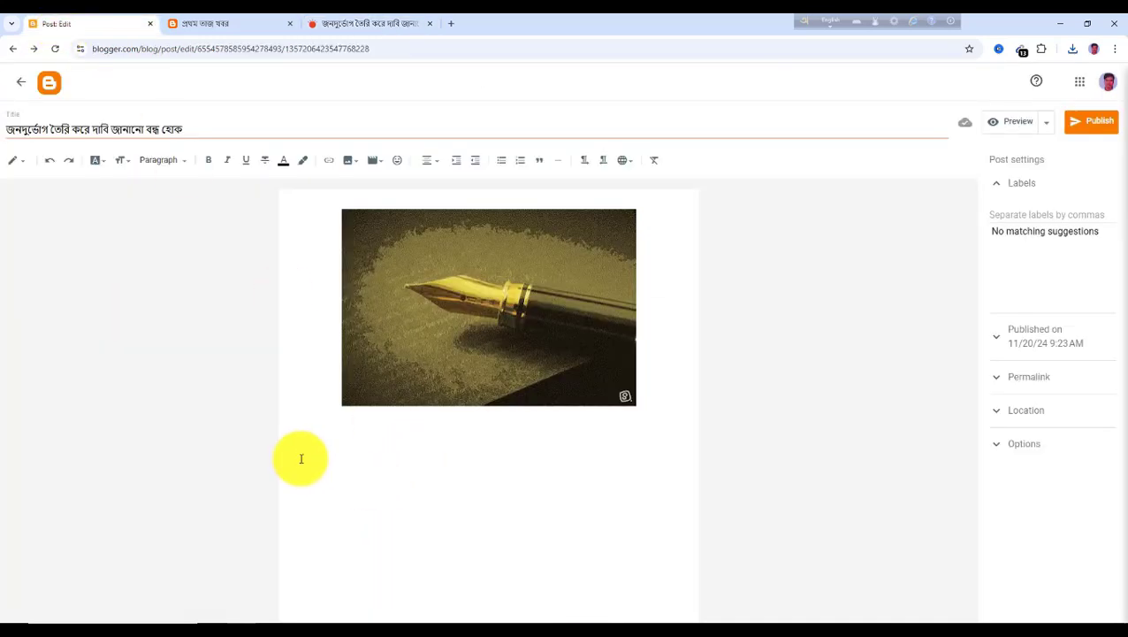
key("ctrl+v")
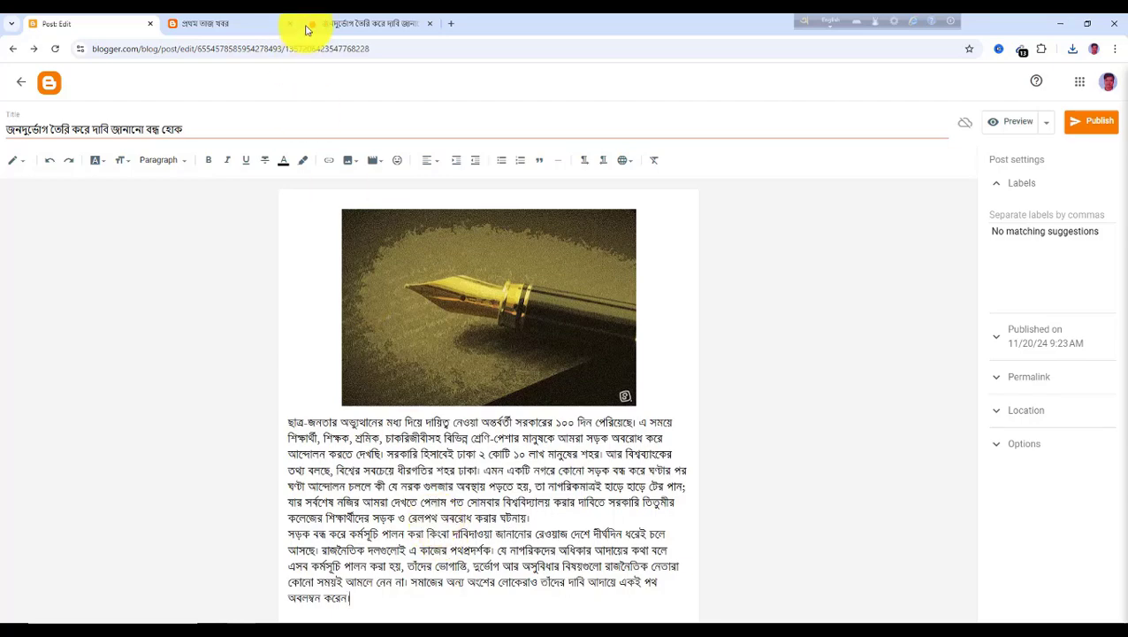
Copy the editorial's next four paragraphs and paste them on a new line after the existing text
left_click(351, 24)
scroll(493, 423, "down", 5)
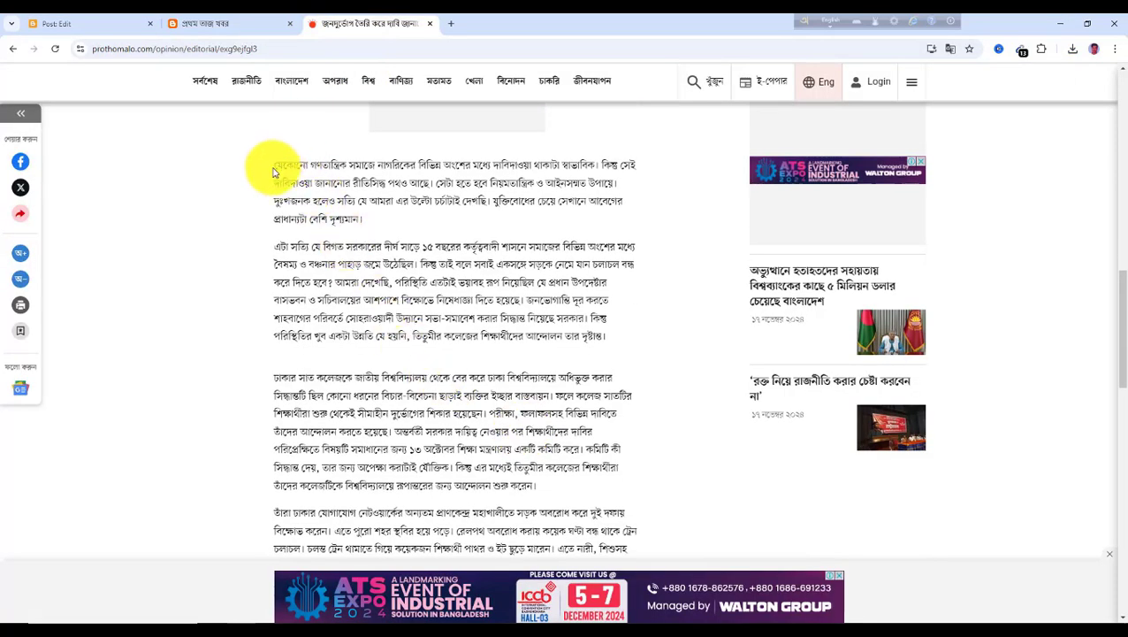
left_click_drag(275, 166, 633, 548)
key("ctrl+c")
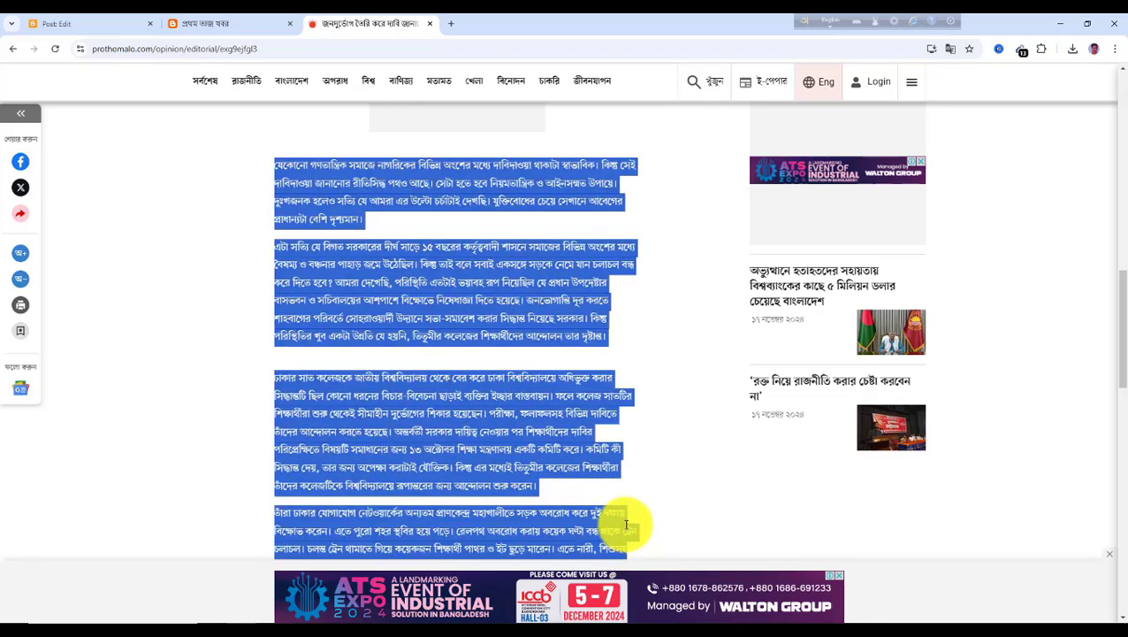
left_click(60, 24)
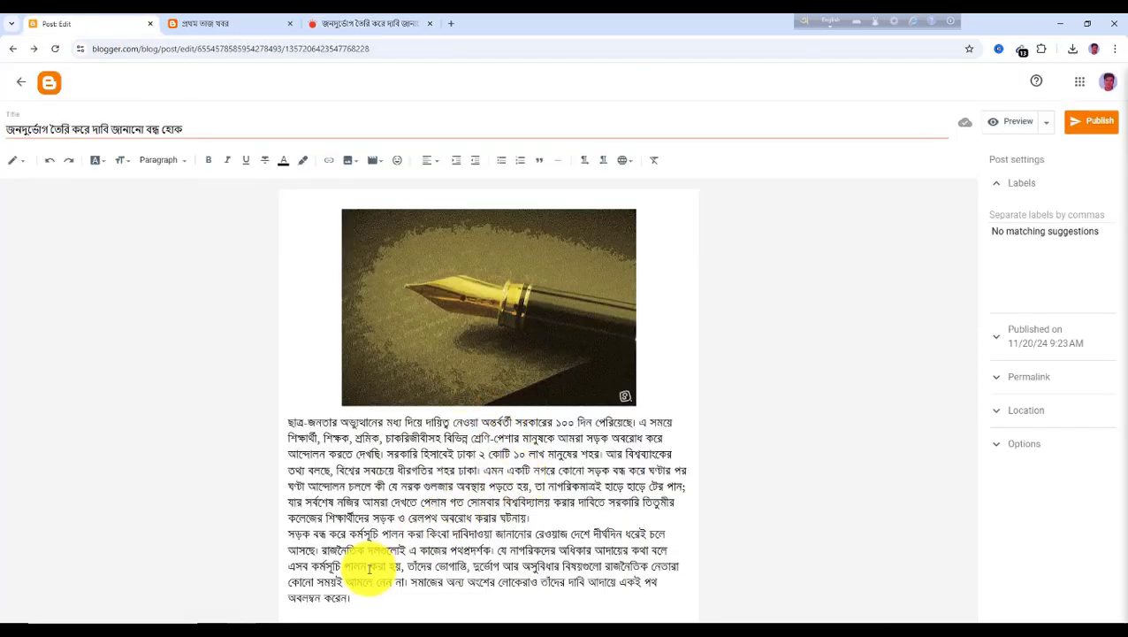
key("Return")
key("ctrl+v")
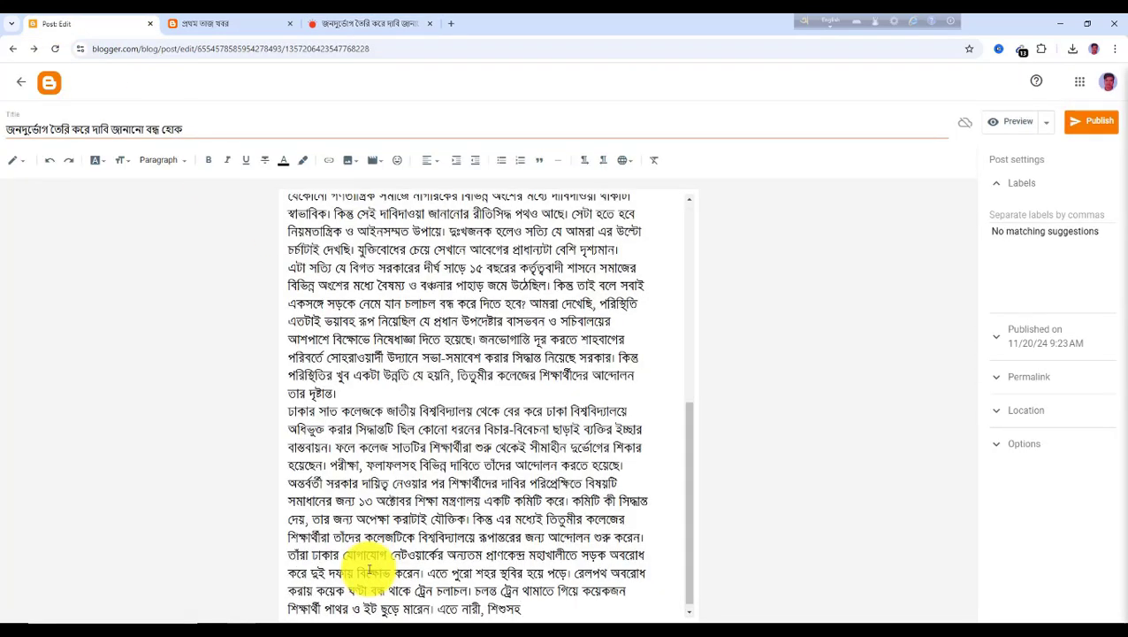
Label the post মতামত, matching the article's section, and publish it
scroll(396, 478, "up", 10)
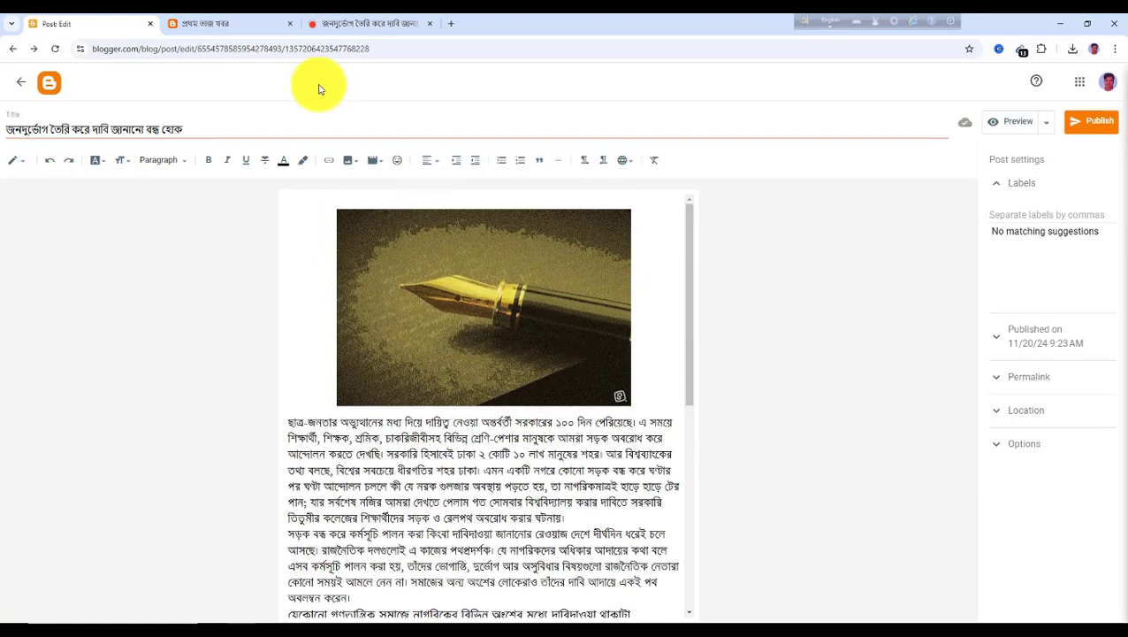
left_click(337, 24)
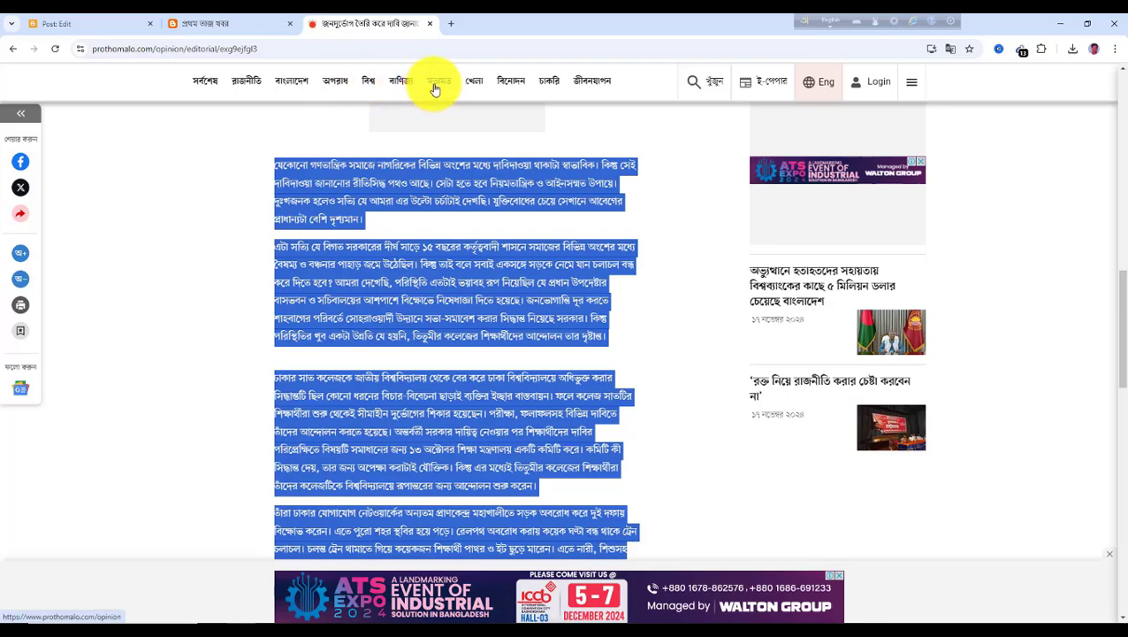
left_click(88, 24)
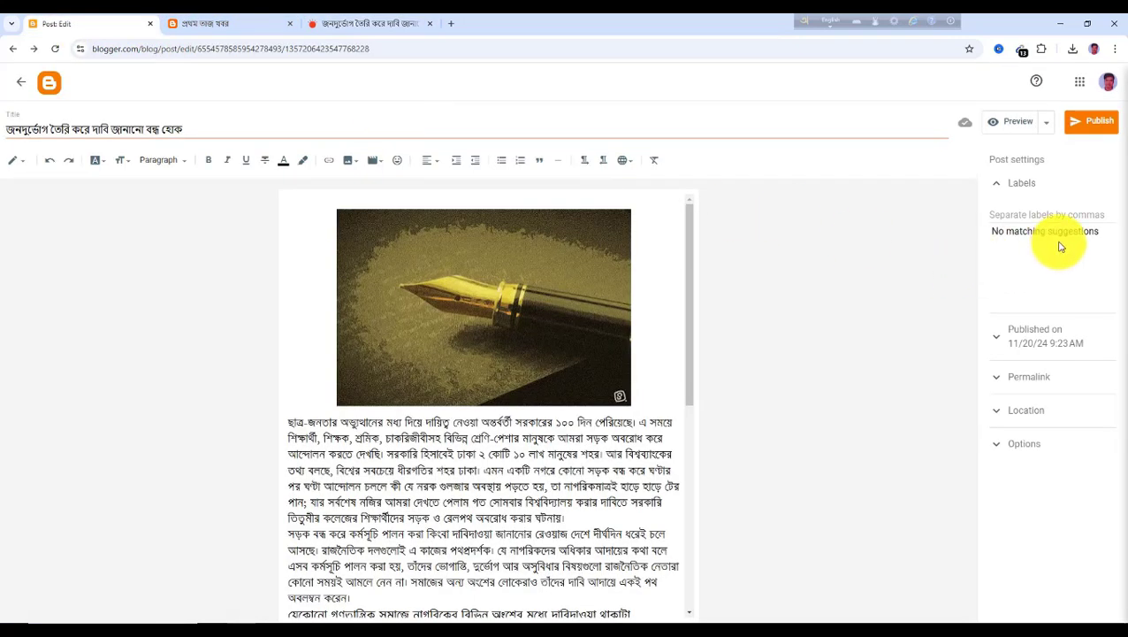
left_click(1026, 215)
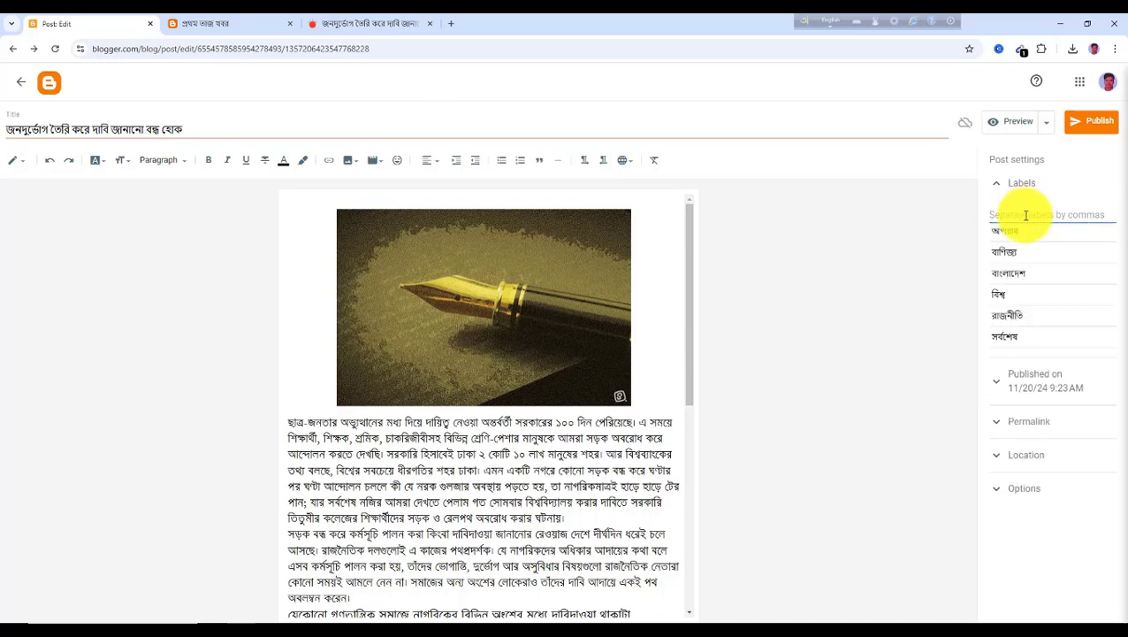
type("মতামত")
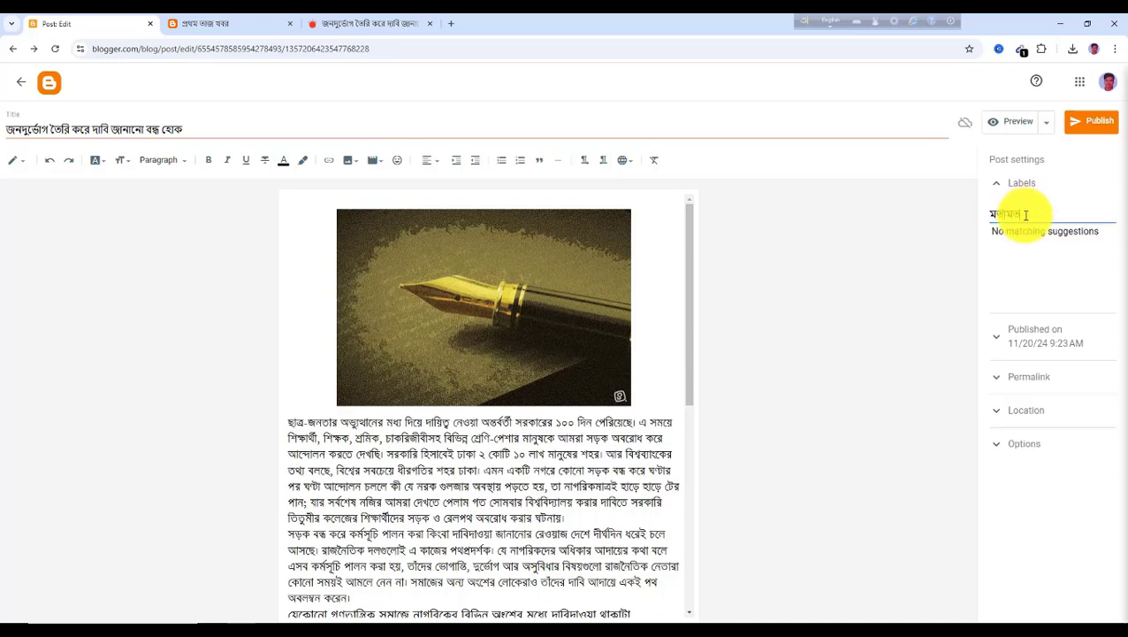
left_click(1097, 131)
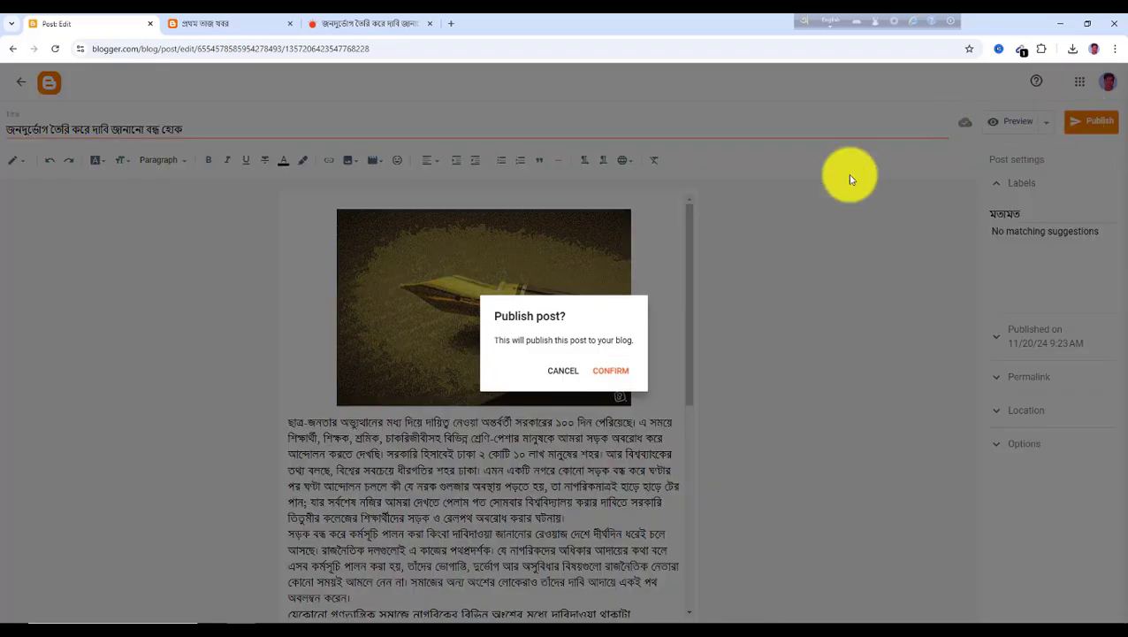
left_click(609, 372)
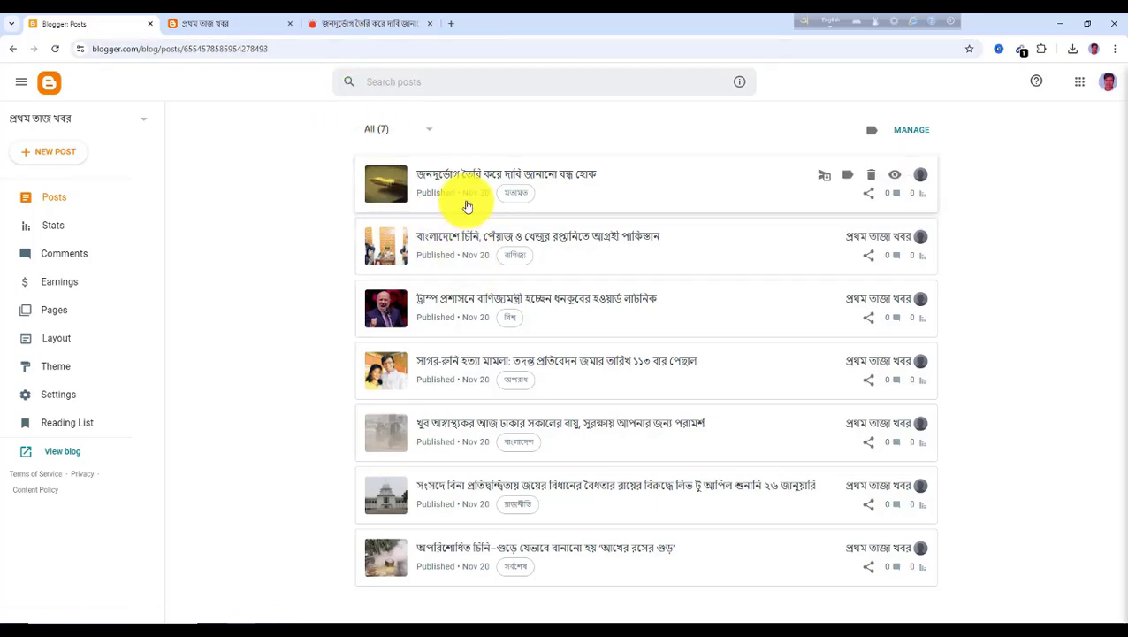
Open the খেলা article 'উরুগুয়ের সঙ্গে ড্র করে পাঁচে নেমে গেল ব্রাজিল' on Prothom Alo and copy its headline
left_click(349, 29)
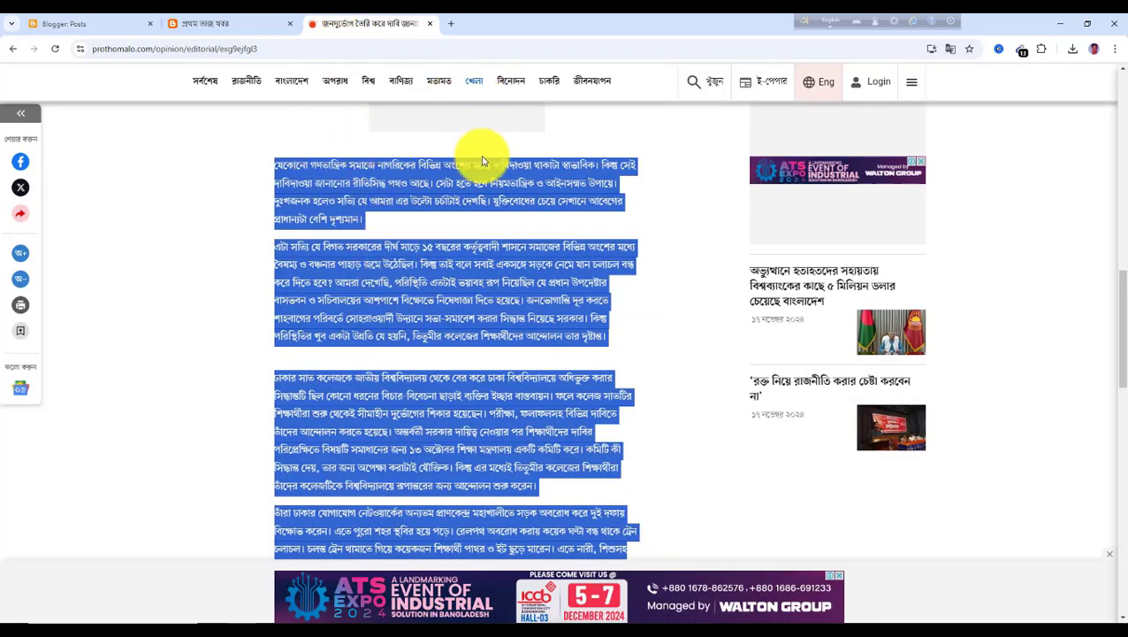
left_click(477, 85)
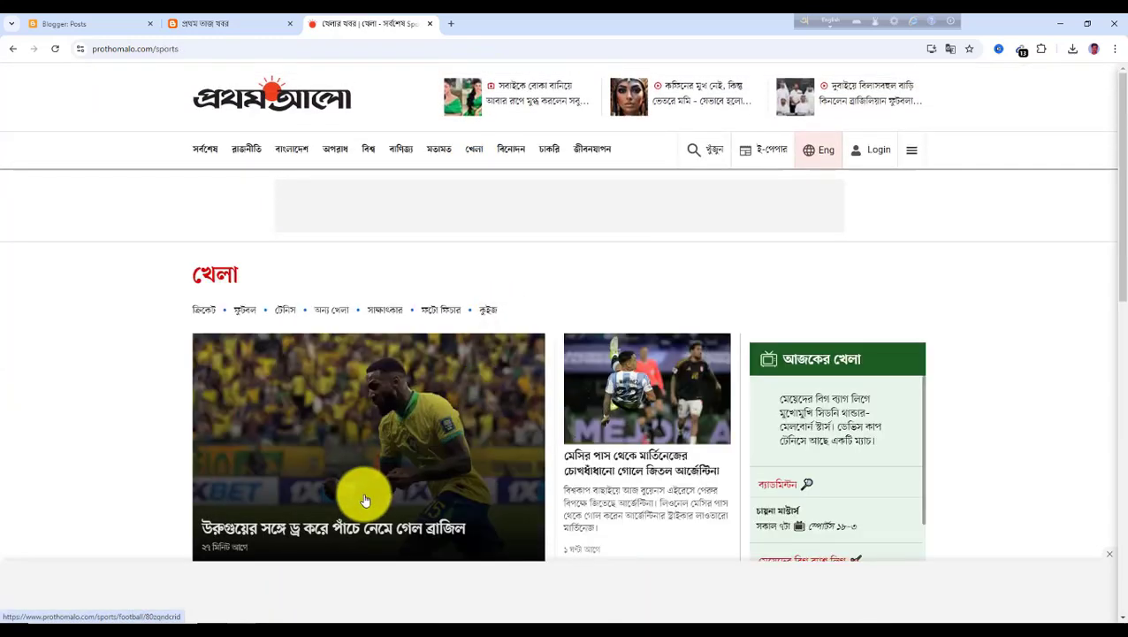
scroll(327, 490, "down", 1)
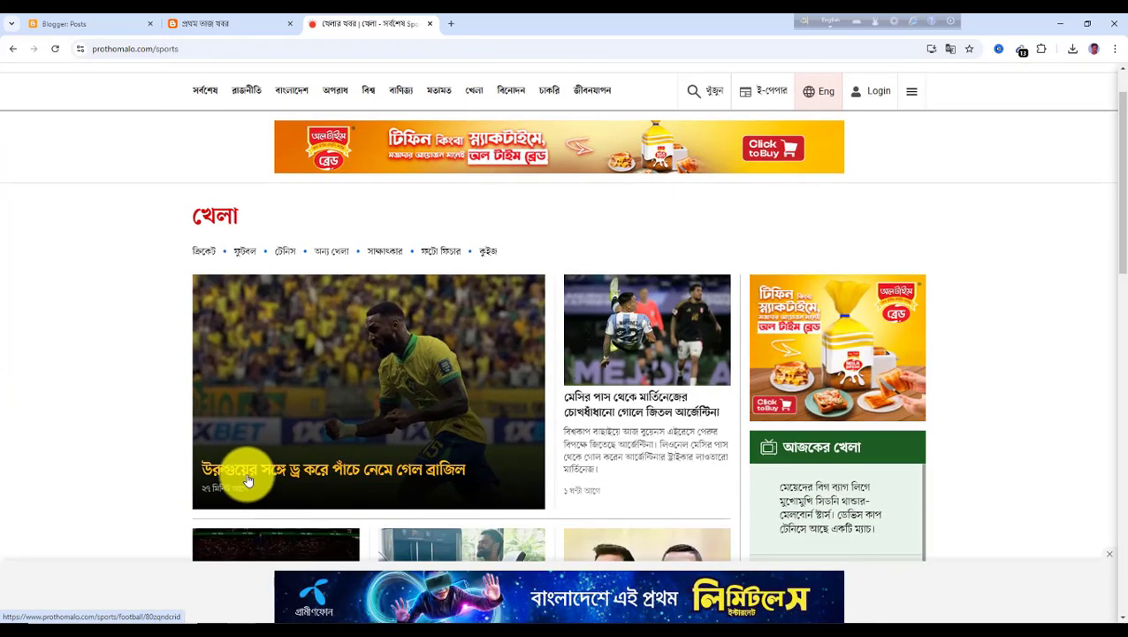
left_click(249, 480)
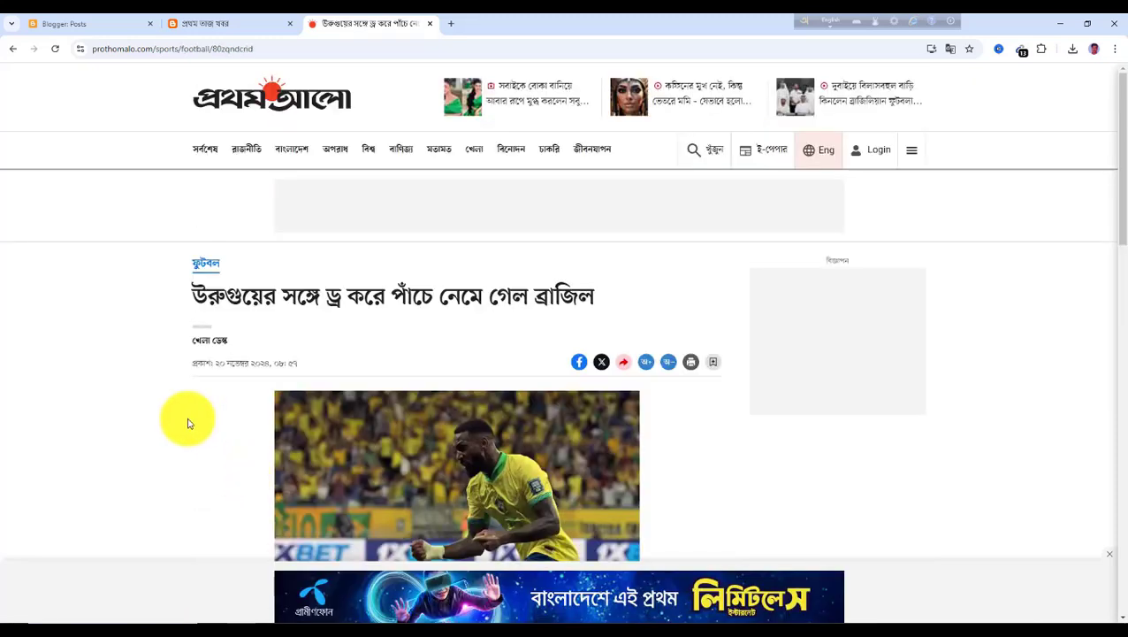
left_click_drag(202, 300, 636, 314)
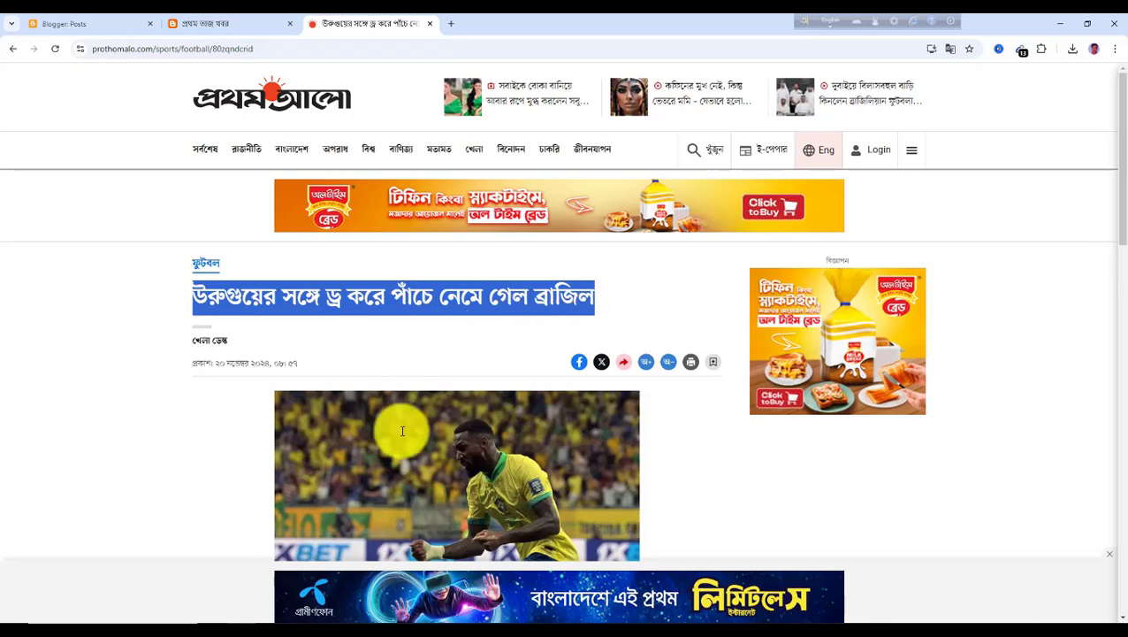
Save the article's Brazil player photo to the Downloads folder
scroll(442, 363, "down", 2)
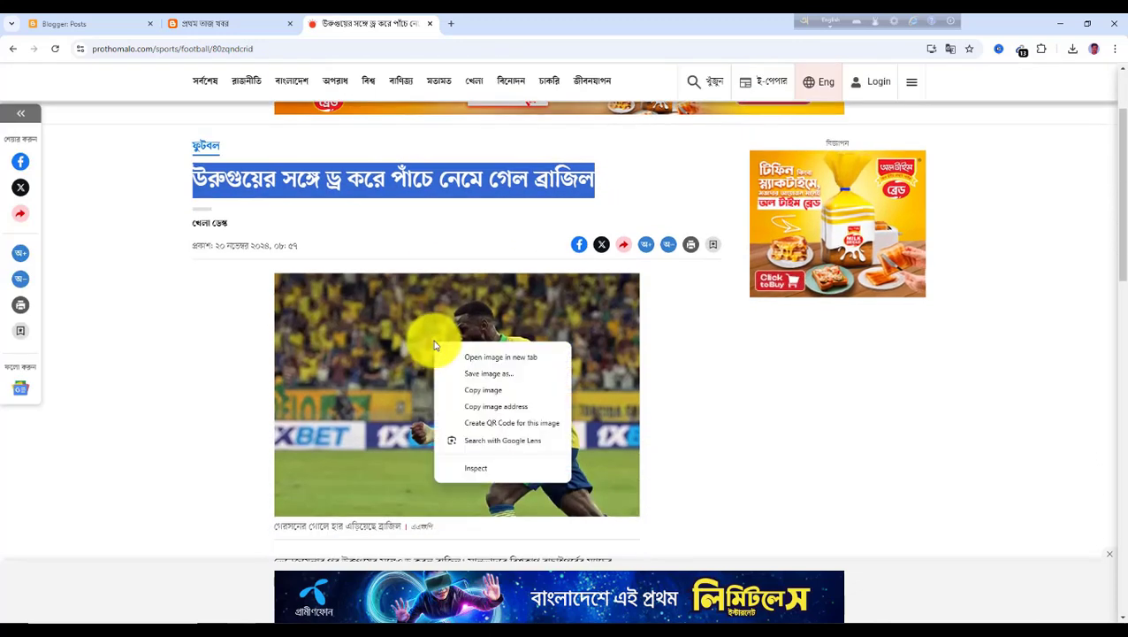
left_click(490, 375)
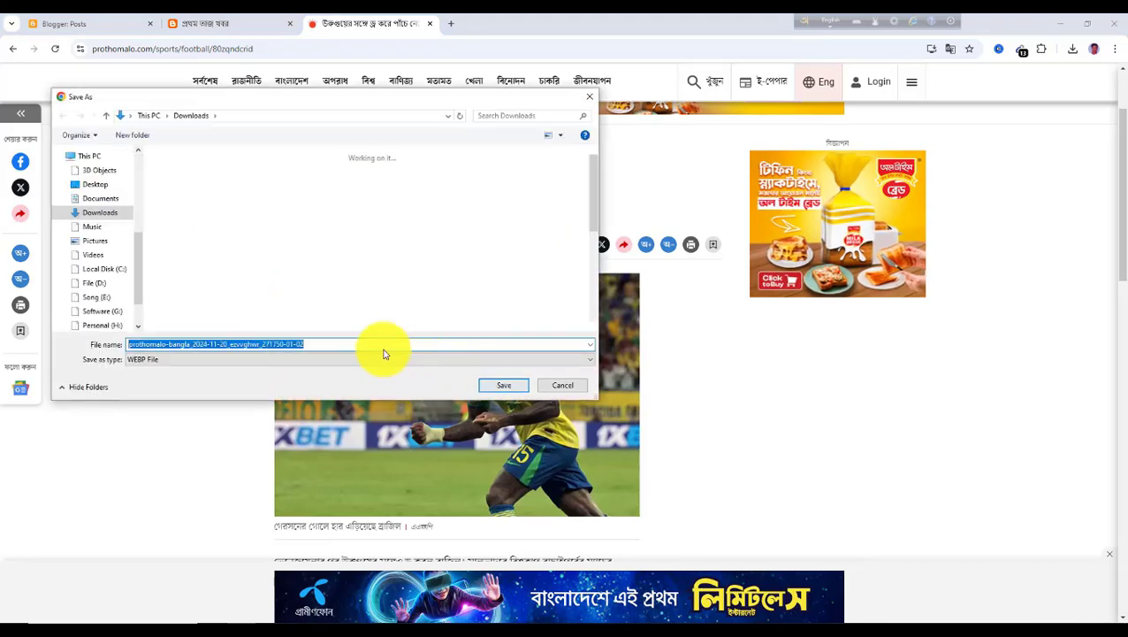
left_click(506, 386)
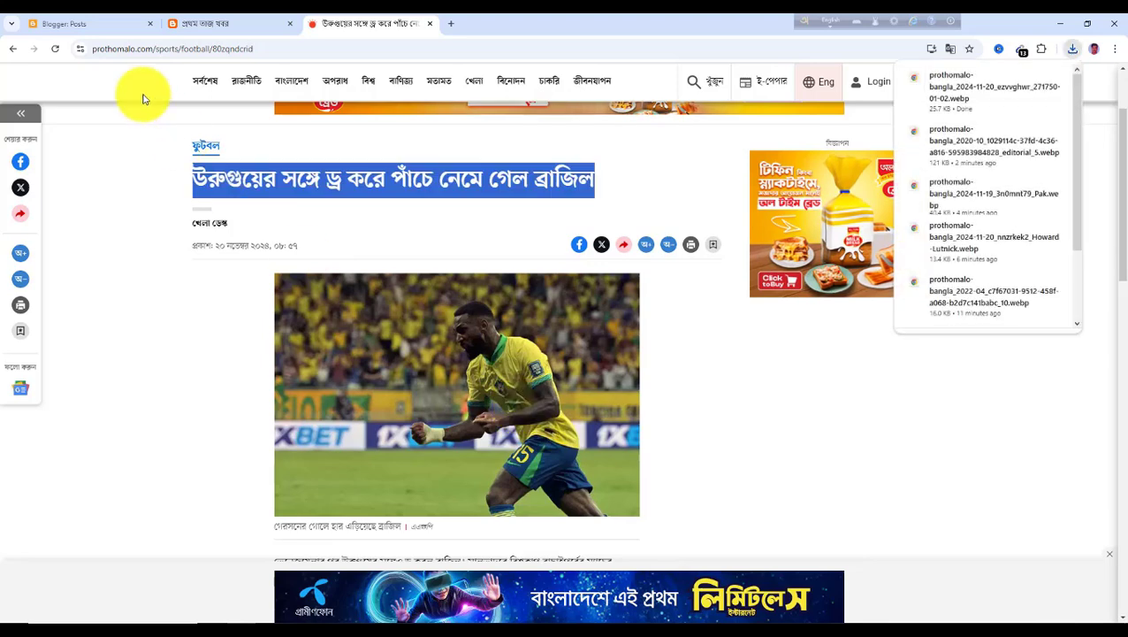
Create a new post titled with the copied Brazil headline
left_click(88, 24)
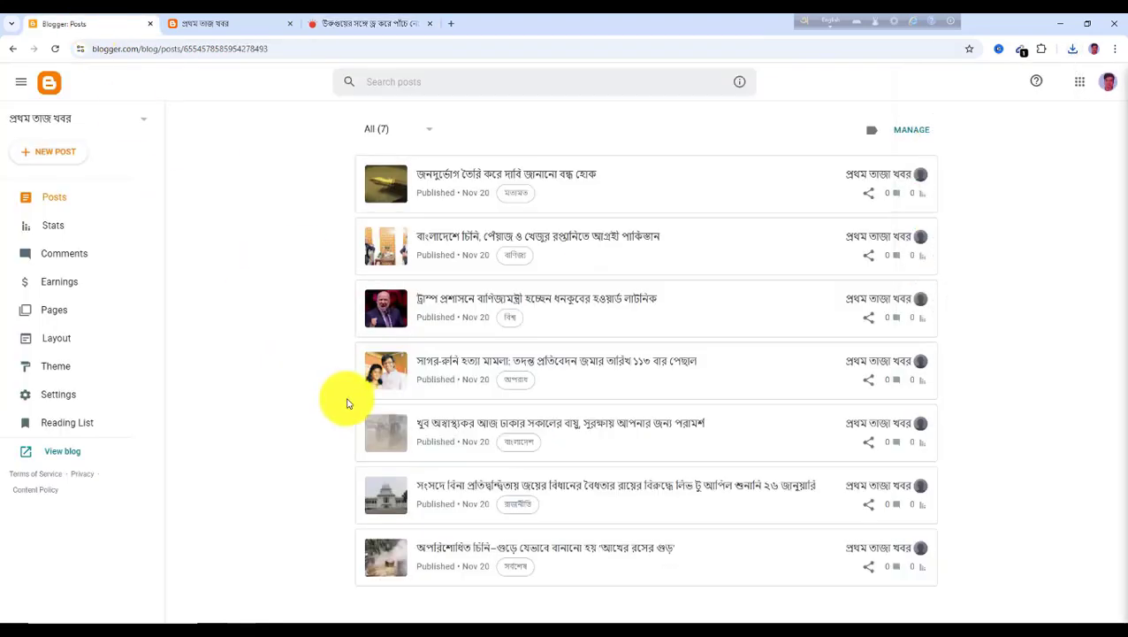
left_click(63, 162)
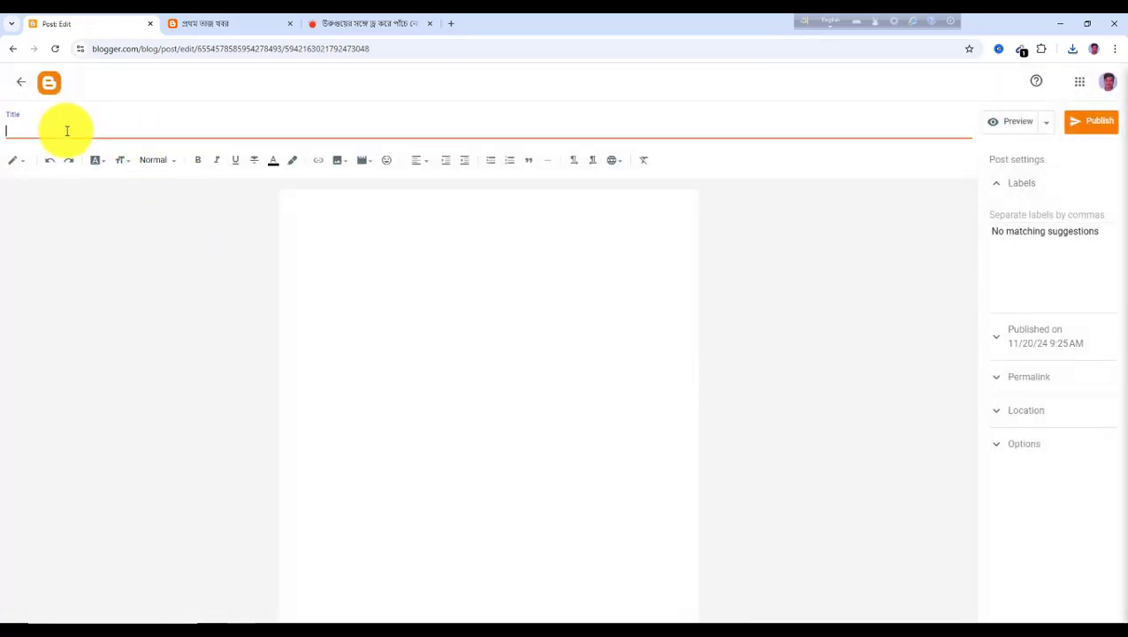
Insert the saved Brazil player photo from Downloads into the post body and enlarge it
left_click(350, 253)
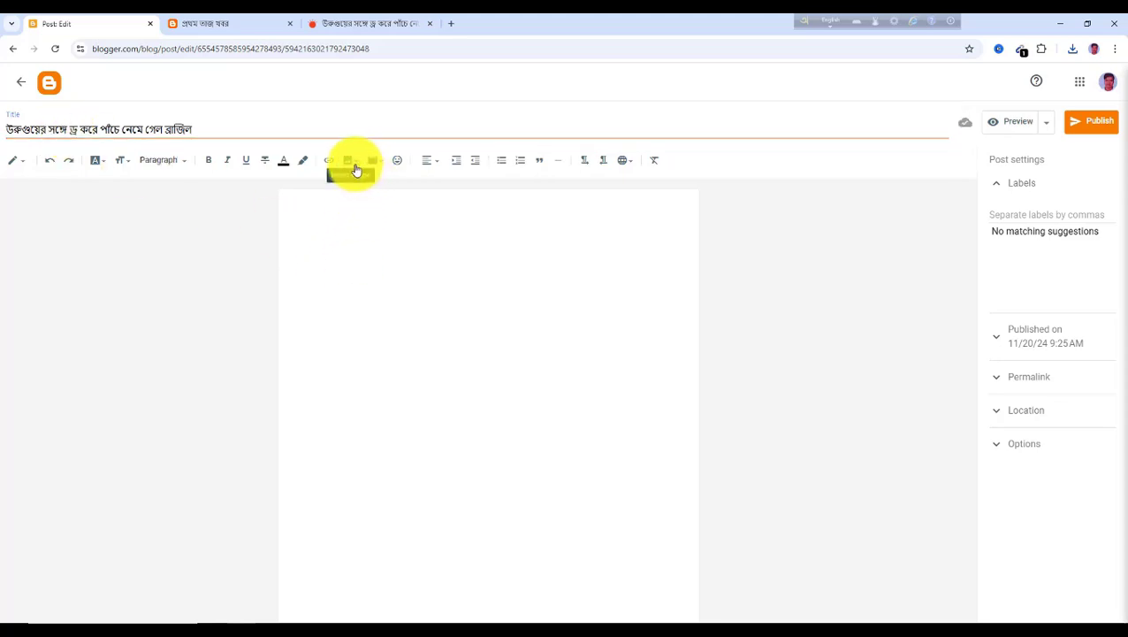
left_click(354, 165)
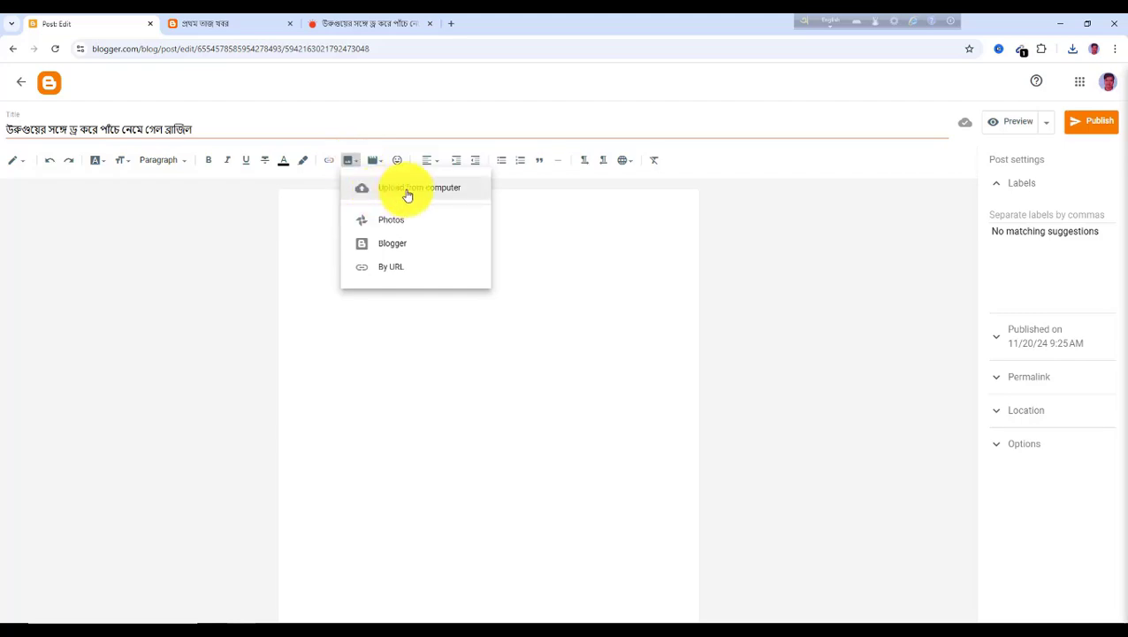
left_click(411, 194)
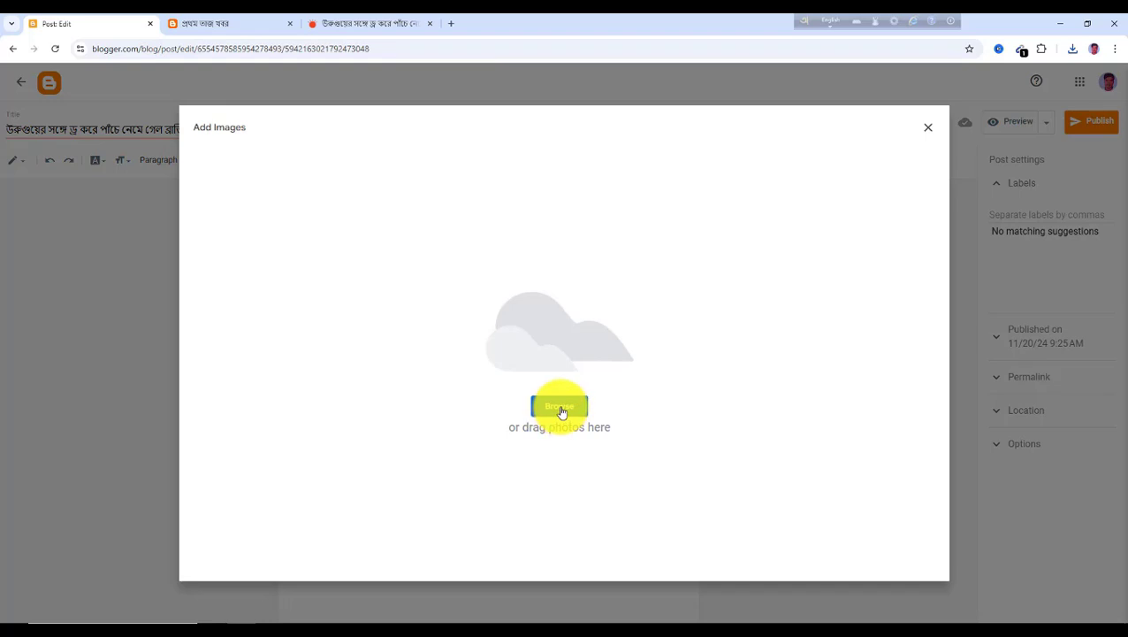
left_click(560, 407)
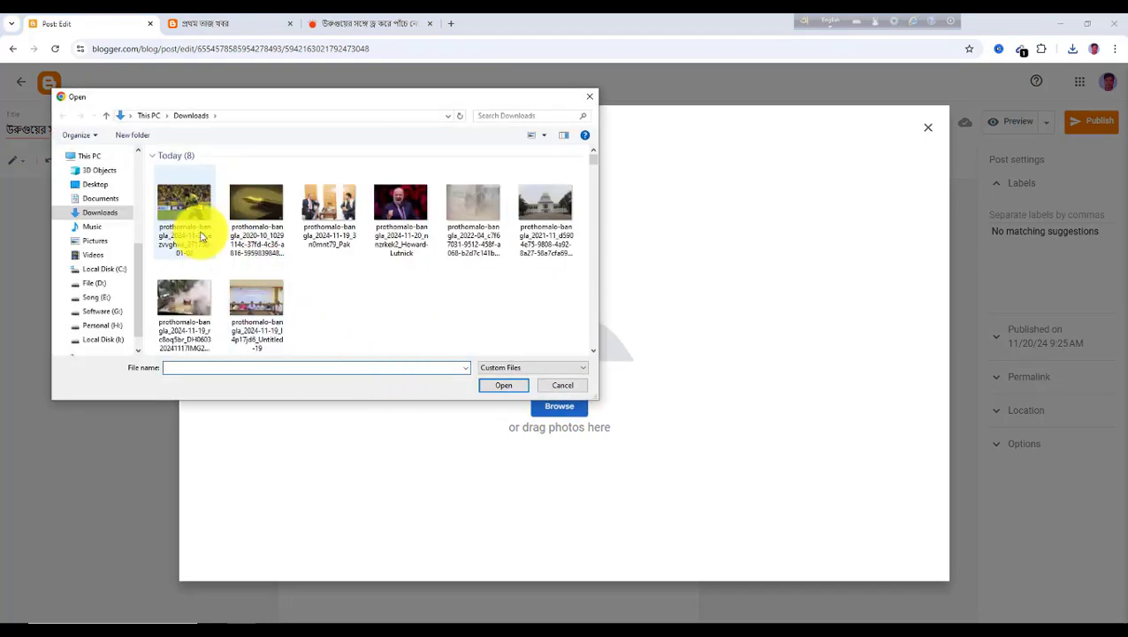
left_click(192, 215)
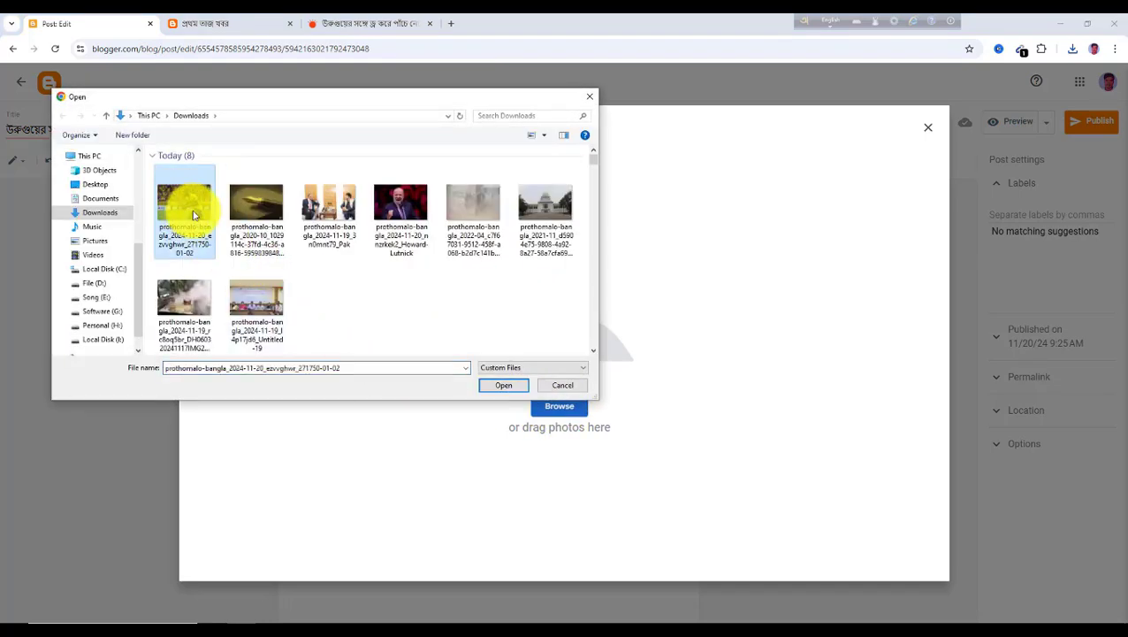
left_click(510, 388)
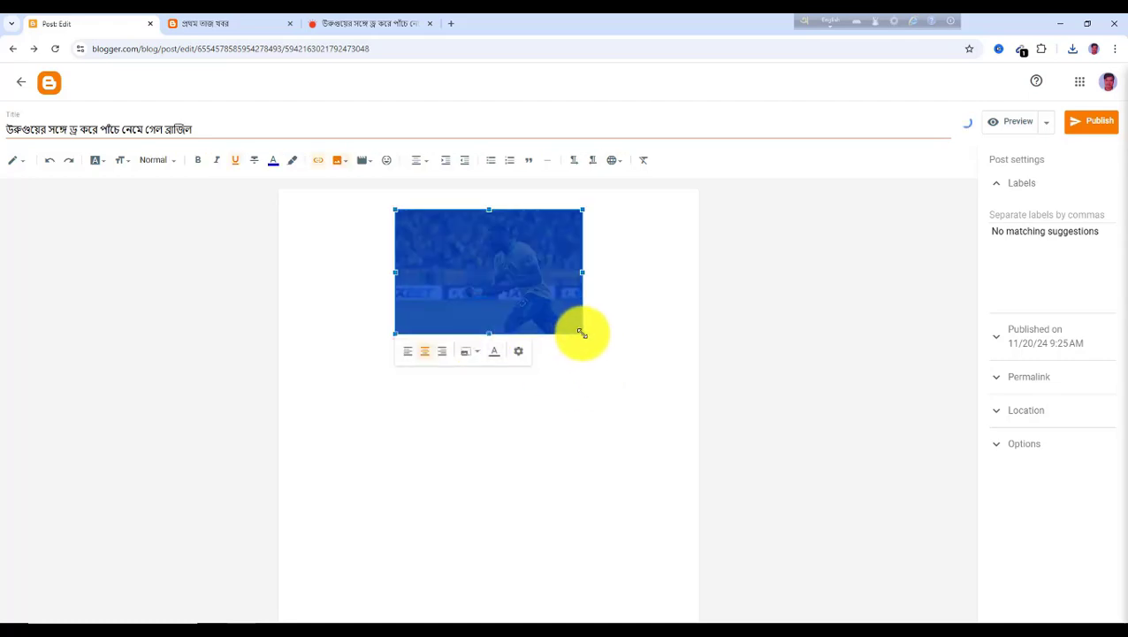
left_click_drag(582, 332, 695, 441)
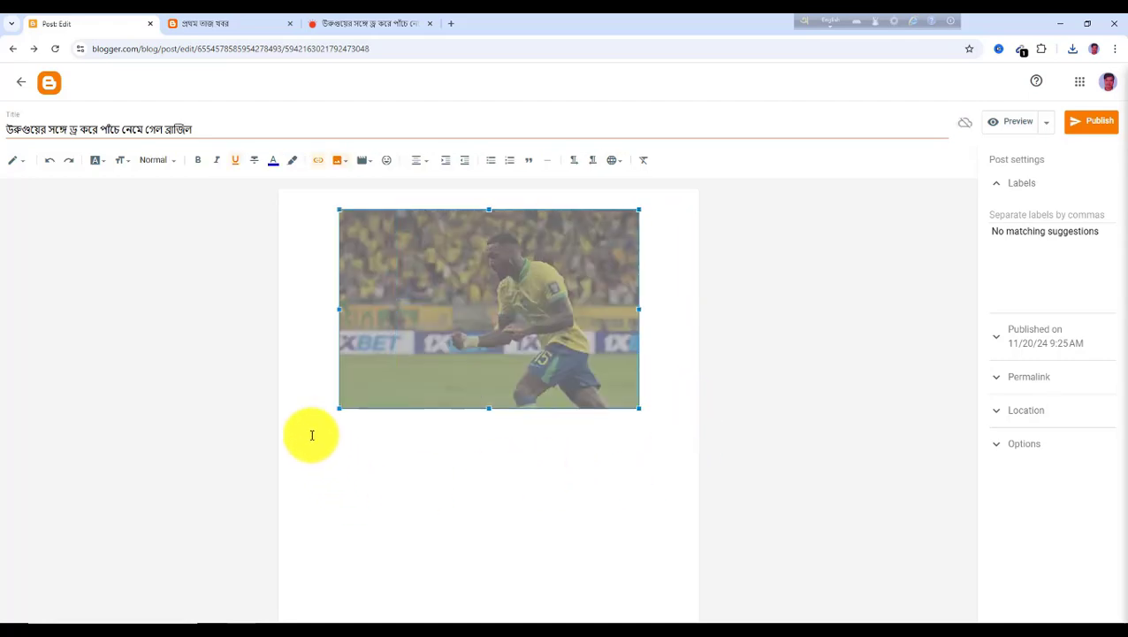
left_click(311, 435)
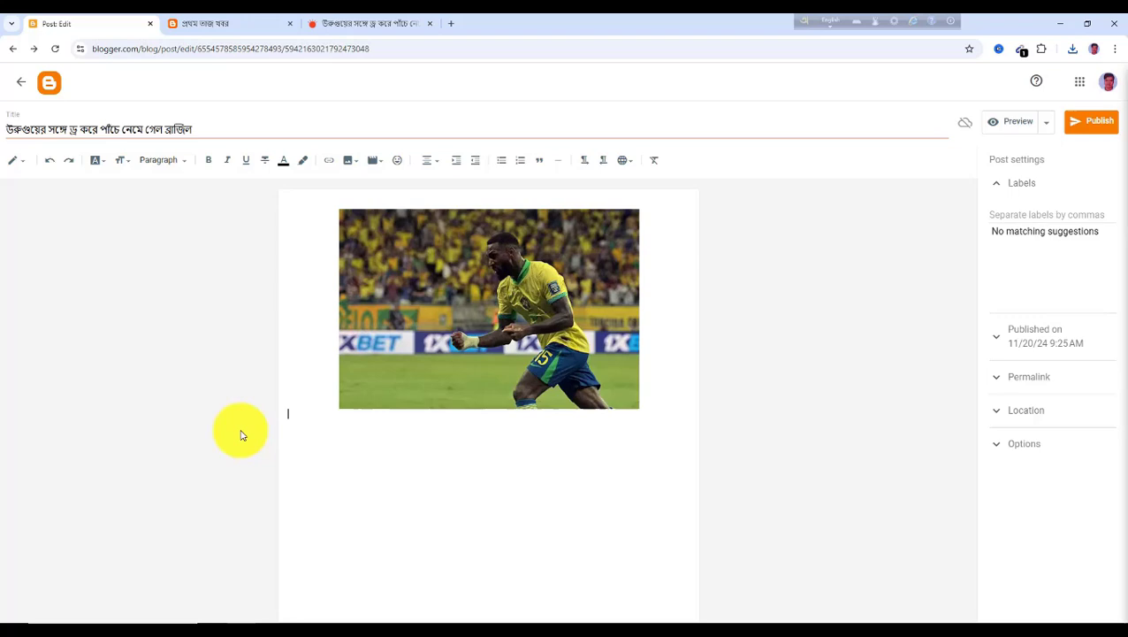
Copy the article's two body paragraphs and paste them below the photo in the post
left_click(394, 25)
scroll(442, 380, "down", 3)
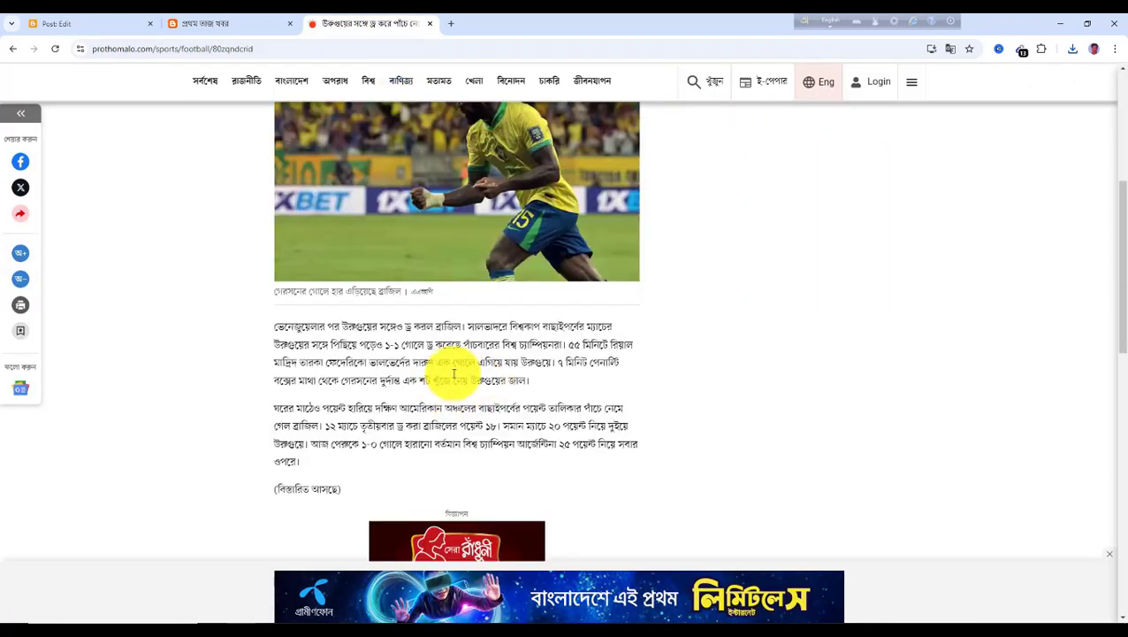
scroll(443, 376, "down", 1)
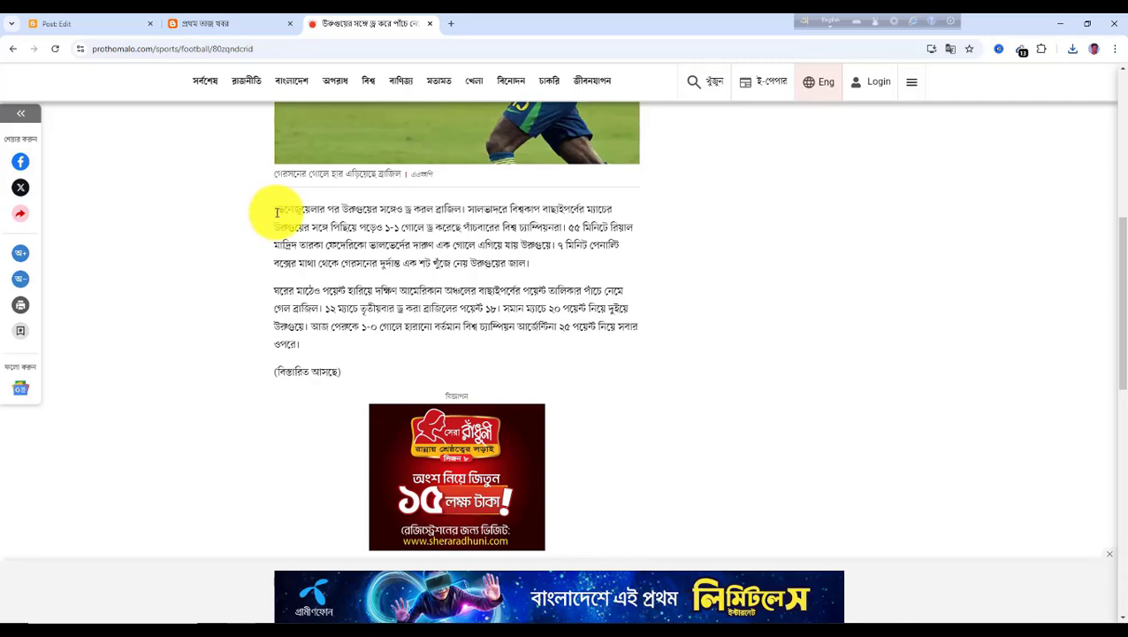
left_click_drag(276, 212, 349, 351)
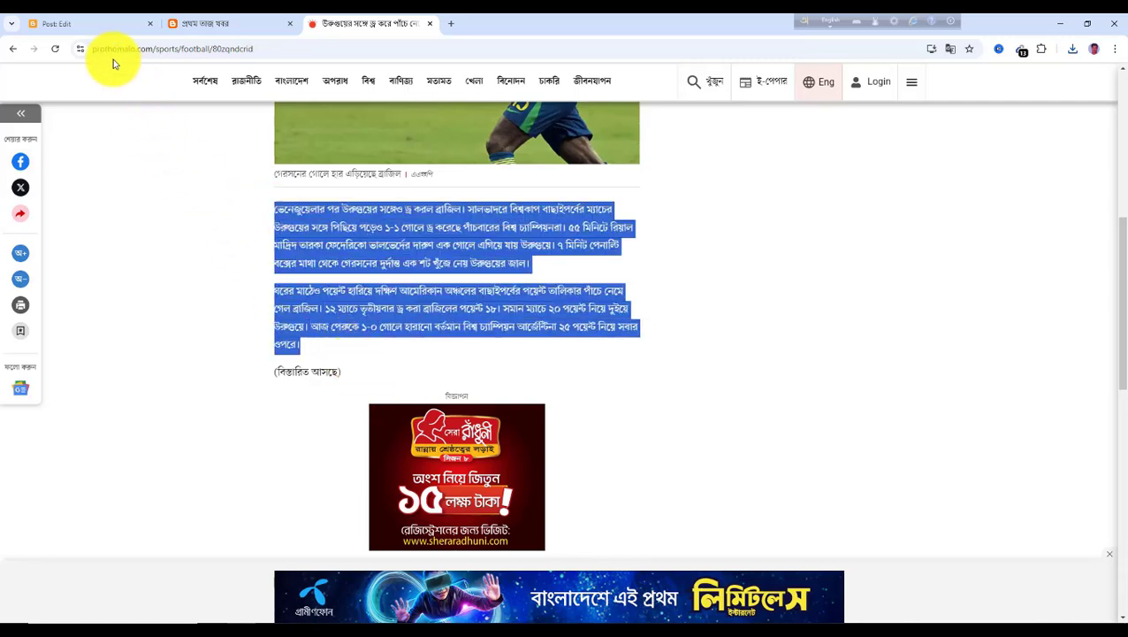
left_click(104, 25)
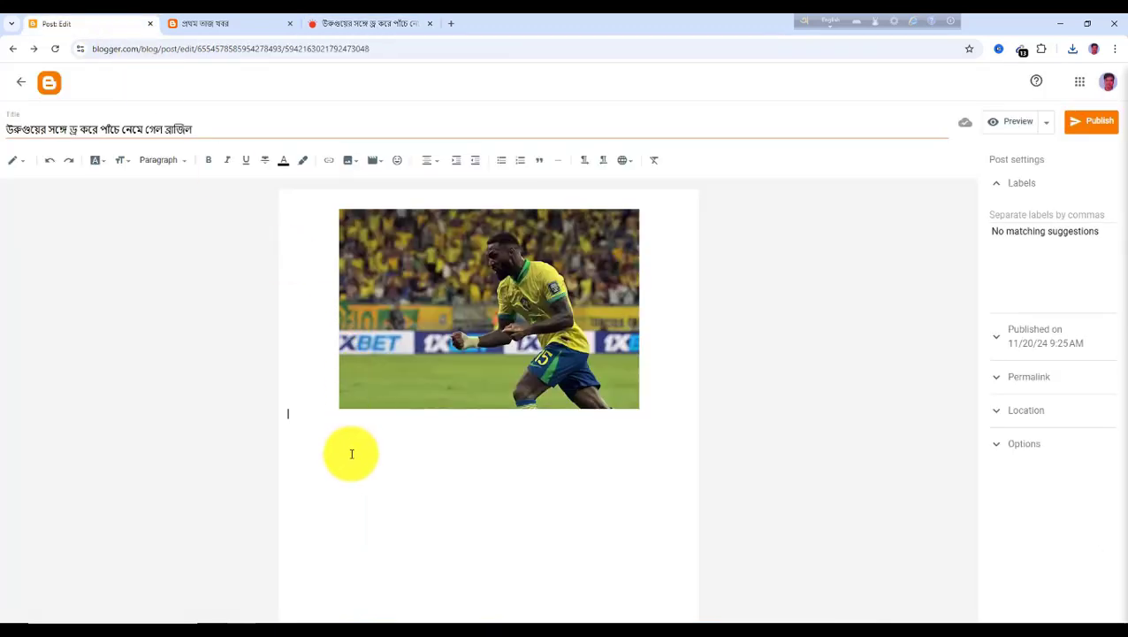
key("ctrl+v")
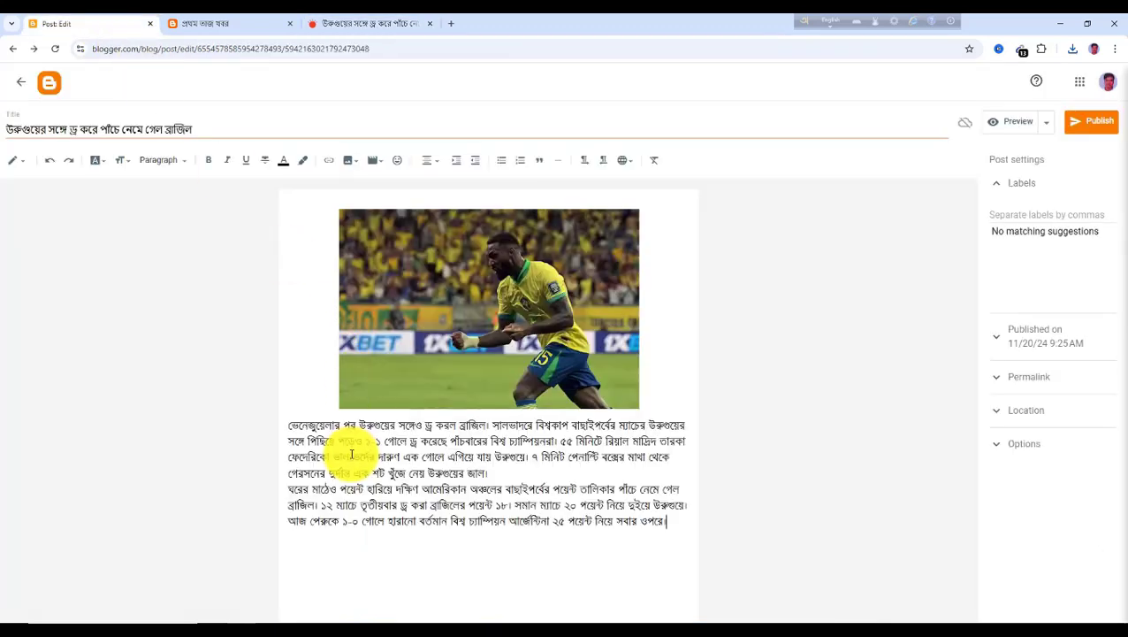
left_click(344, 33)
scroll(433, 322, "down", 5)
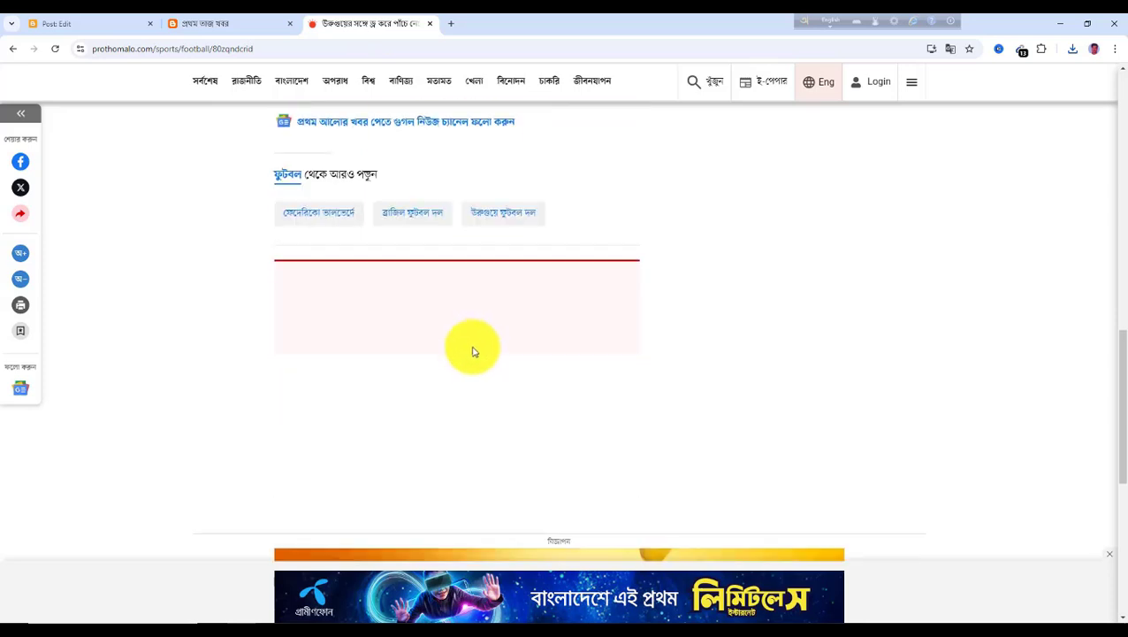
scroll(461, 355, "up", 3)
scroll(463, 332, "up", 3)
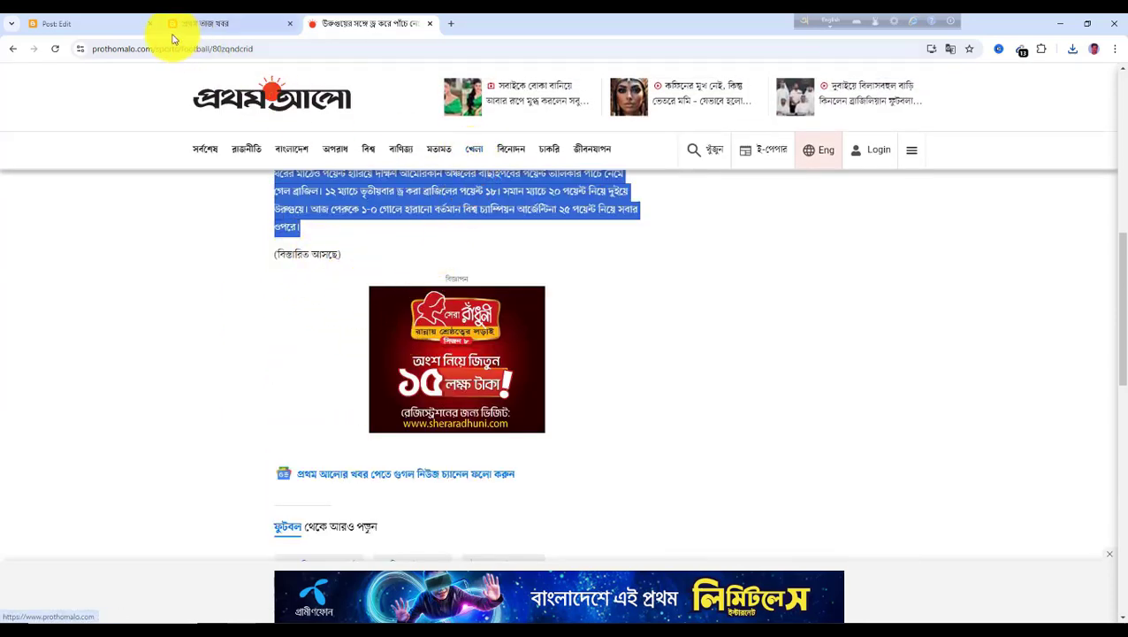
left_click(113, 33)
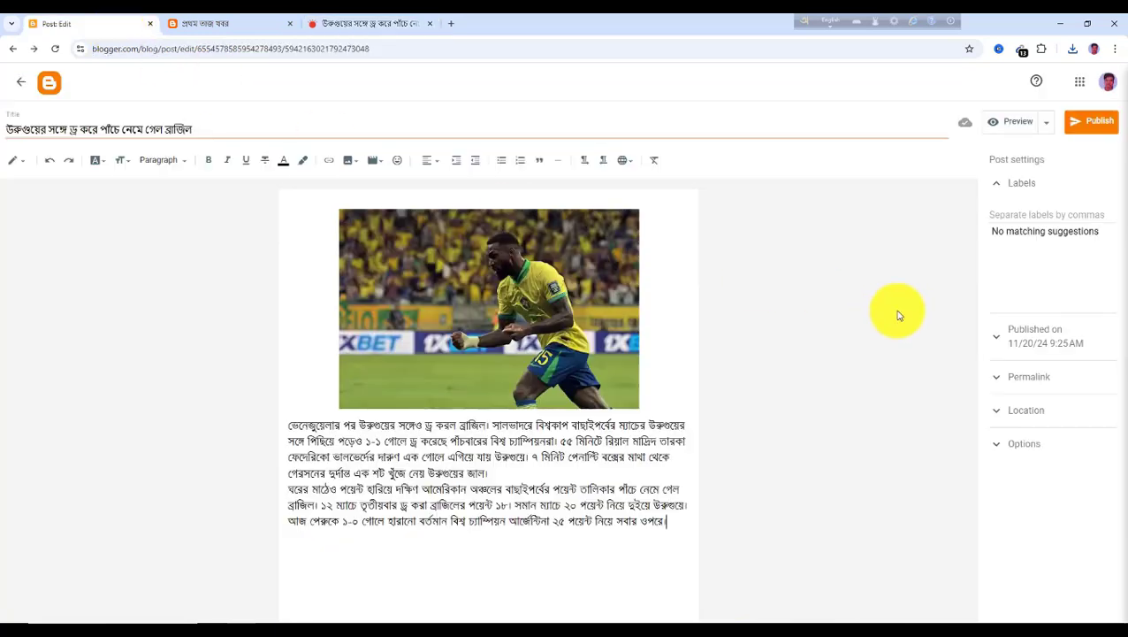
Label the post খেলা and publish it
left_click(1013, 215)
type("খেলা")
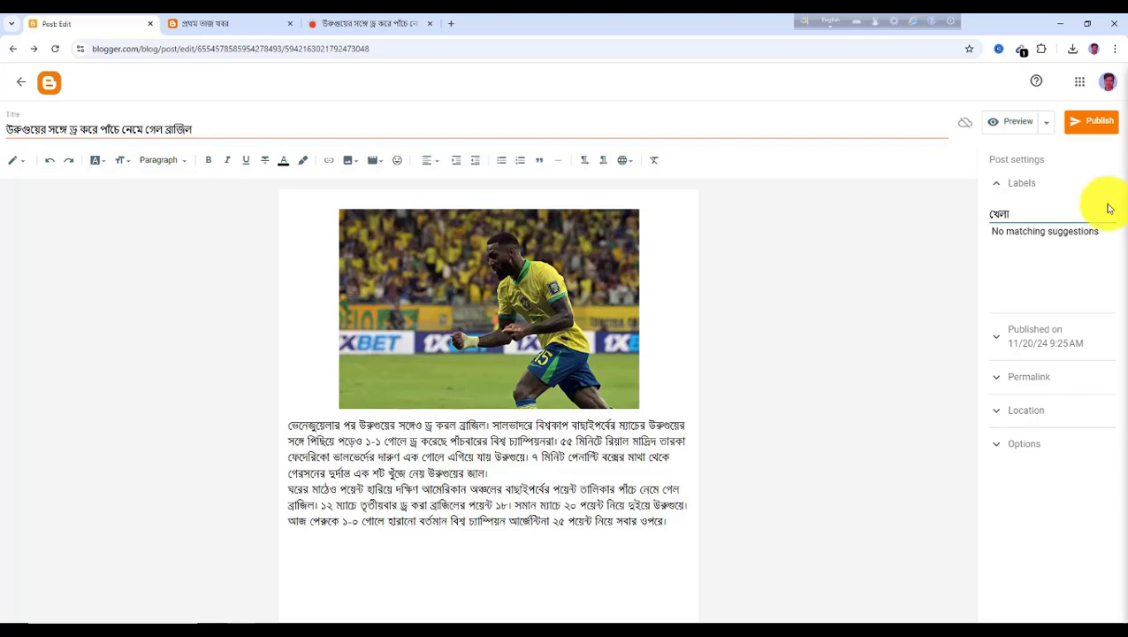
left_click(1097, 123)
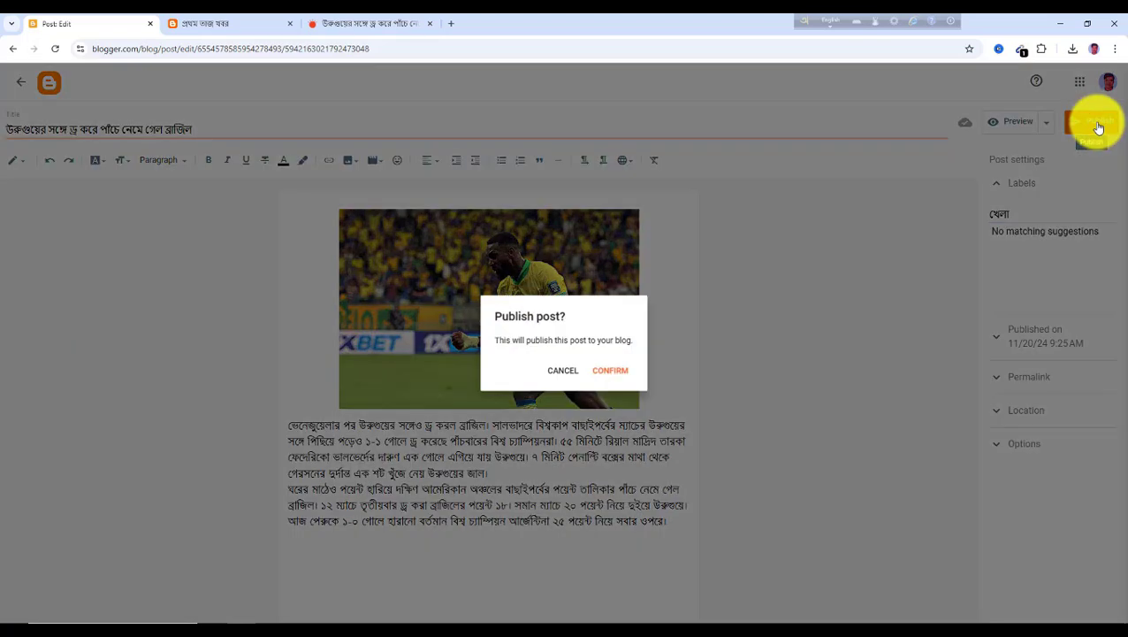
left_click(620, 377)
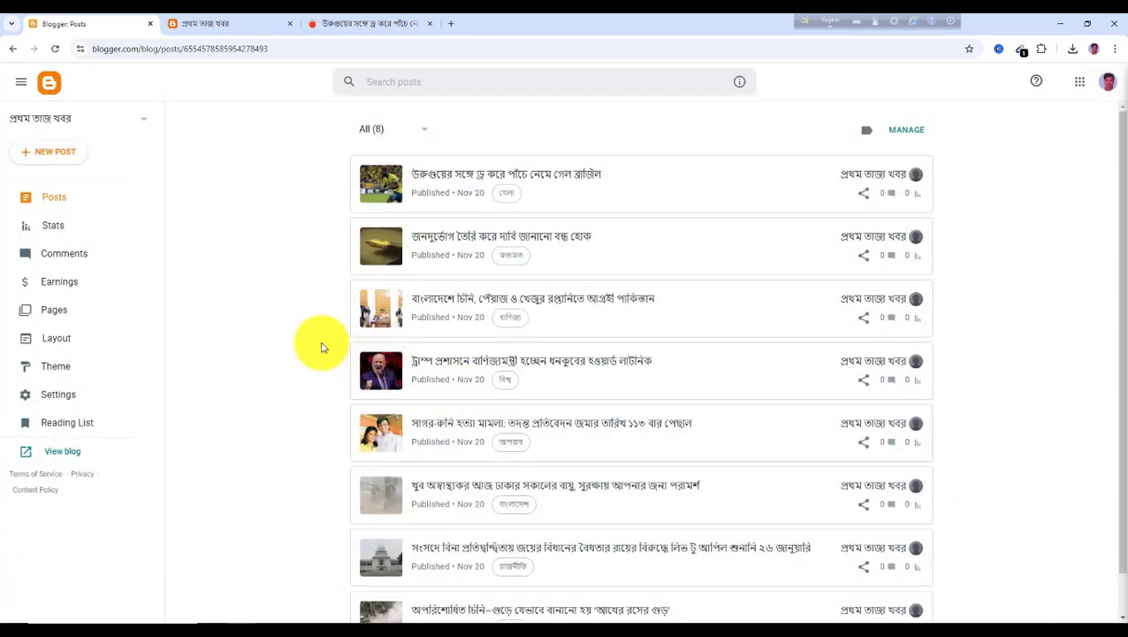
left_click(360, 23)
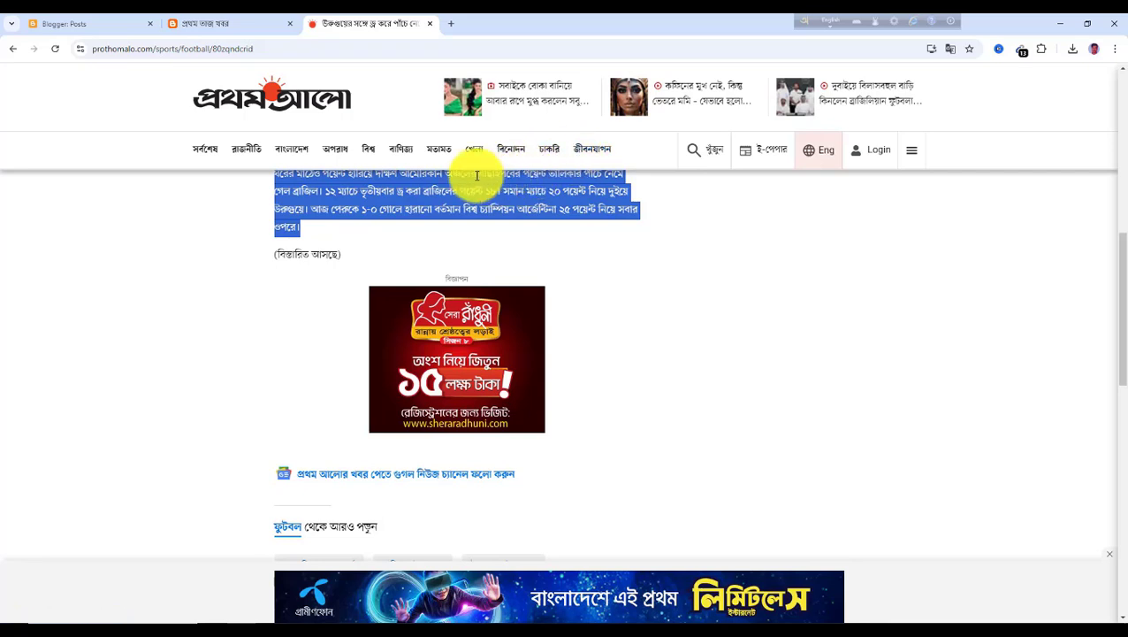
left_click(73, 24)
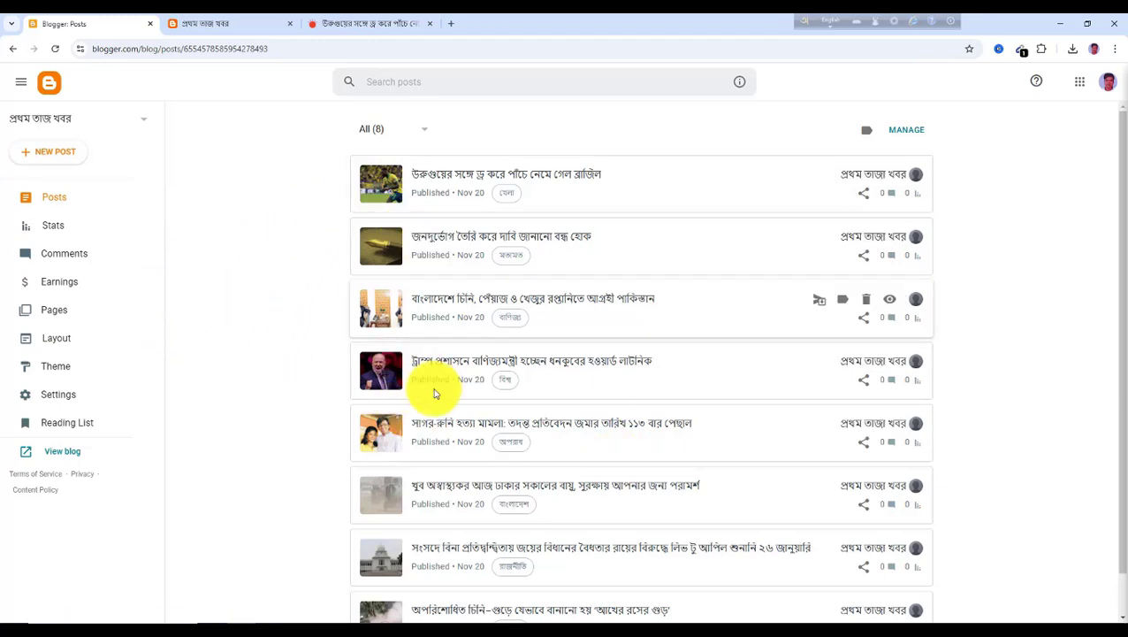
left_click(380, 26)
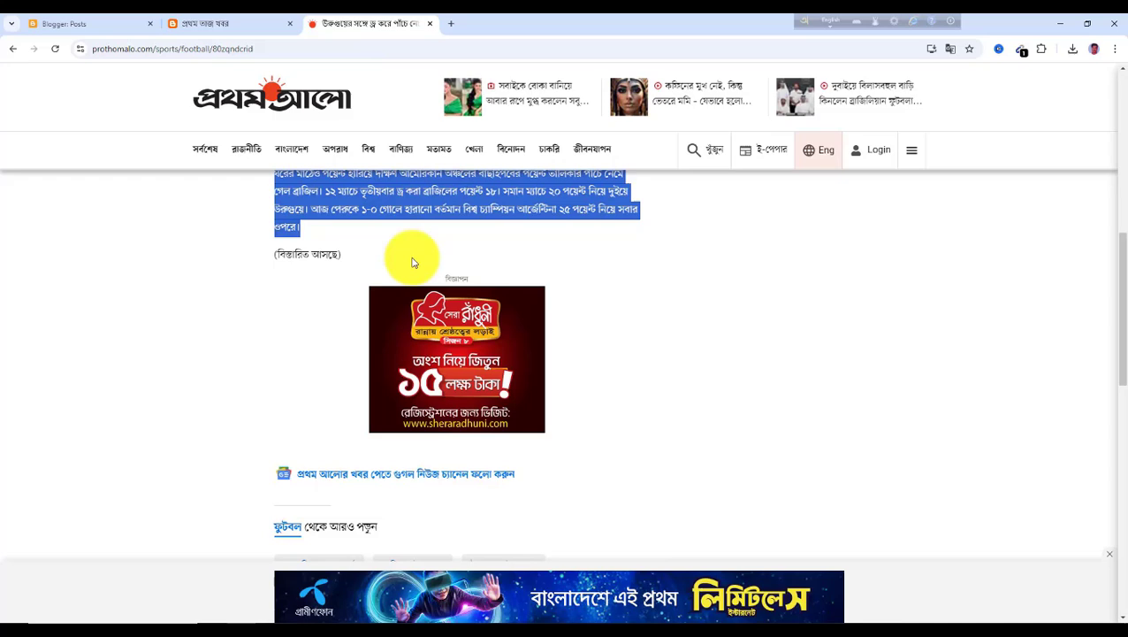
Open the বিনোদন article 'স্ত্রীর সঙ্গে এ আর রাহমানের ২৯ বছরের সংসার ভাঙছে' on Prothom Alo and select its headline
left_click(513, 155)
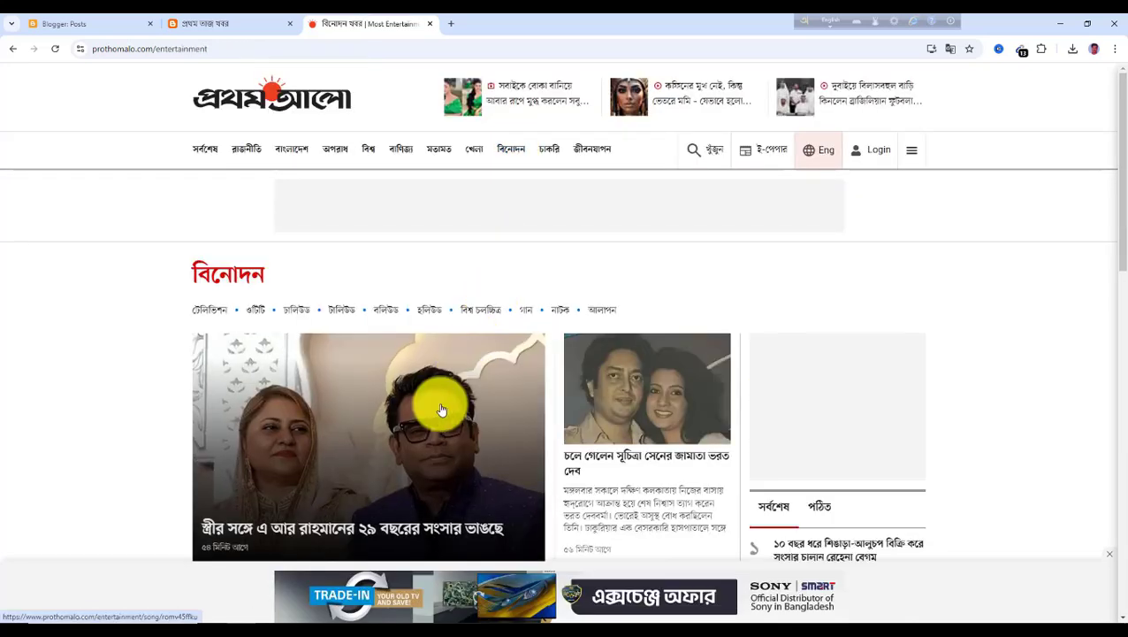
scroll(395, 421, "down", 1)
left_click(277, 479)
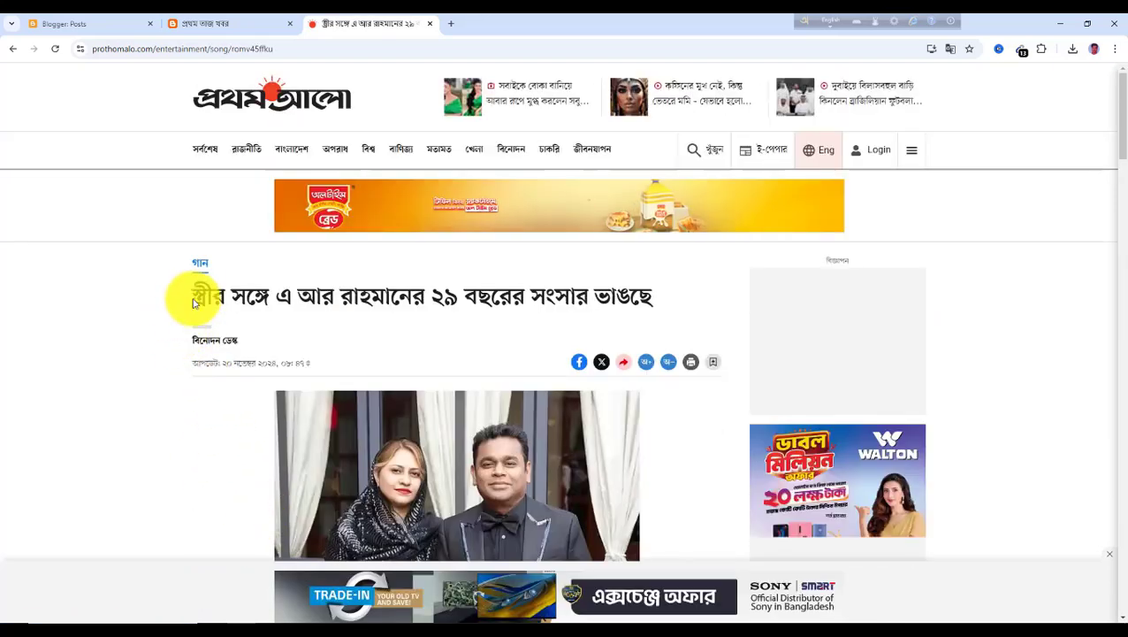
left_click_drag(196, 297, 663, 305)
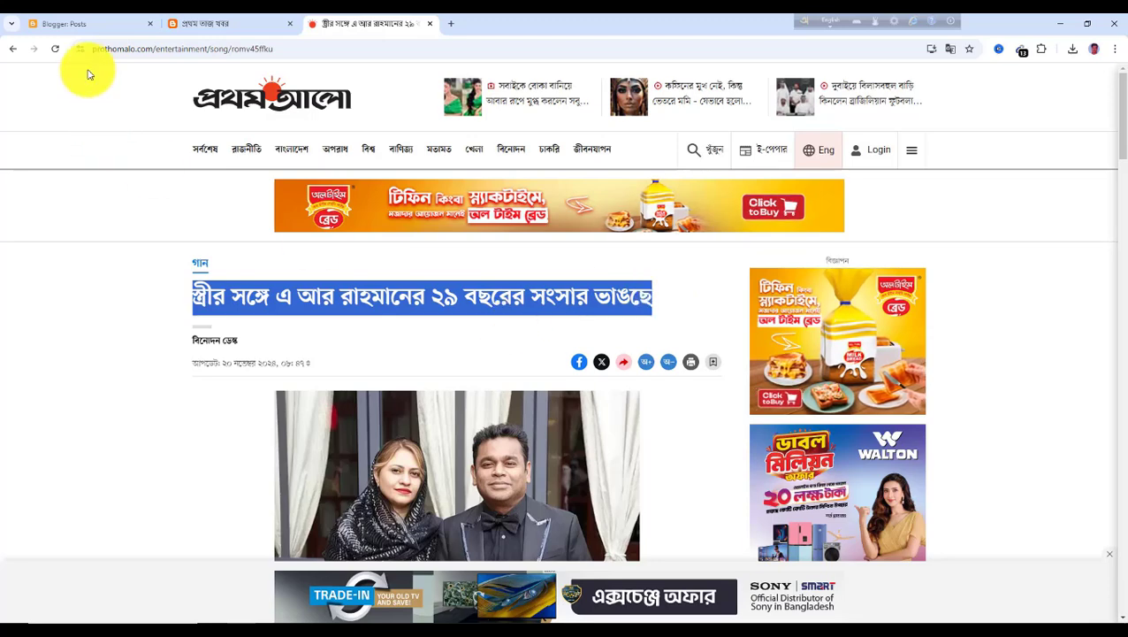
Save the article's photo of A. R. Rahman and his wife to the Downloads folder
scroll(484, 438, "down", 2)
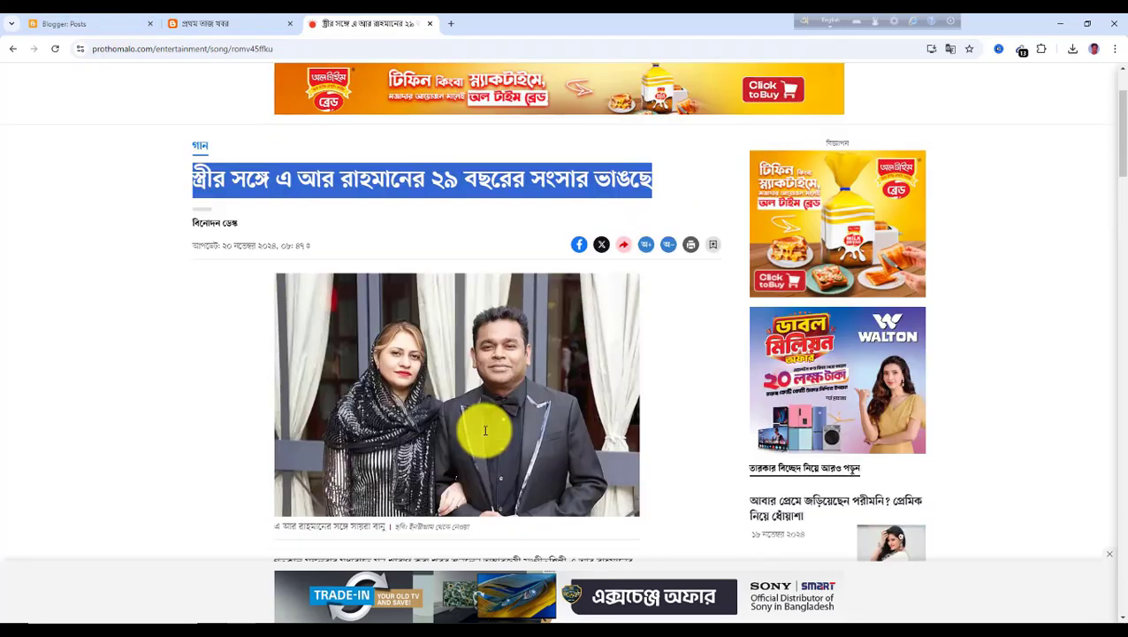
right_click(449, 374)
left_click(497, 414)
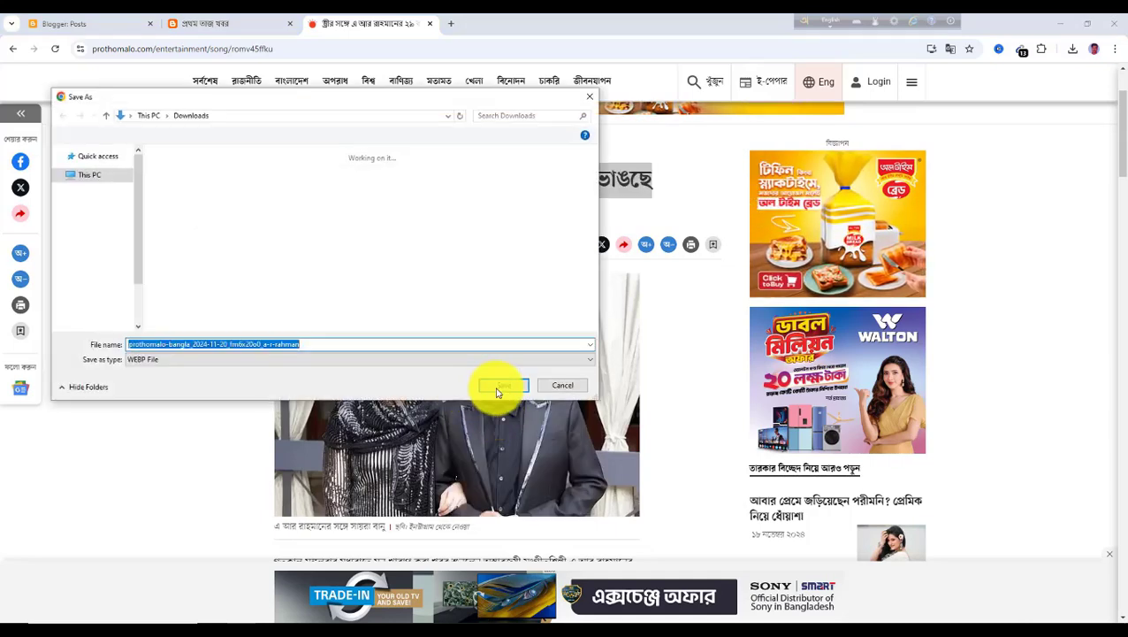
left_click(504, 386)
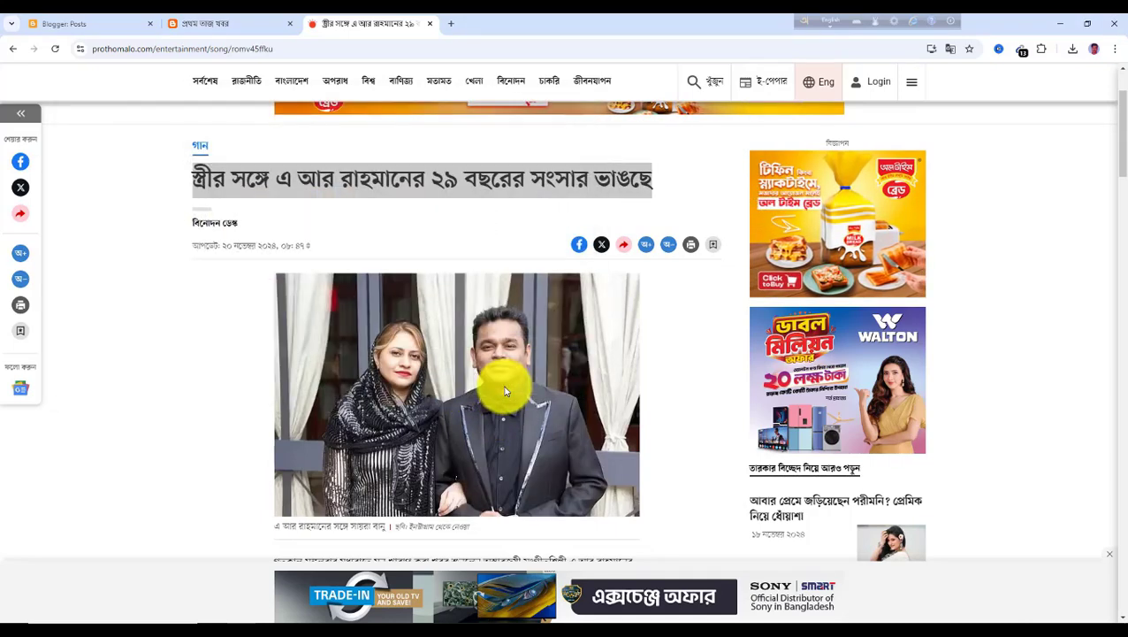
Create a new post titled with the copied A. R. Rahman headline
left_click(85, 26)
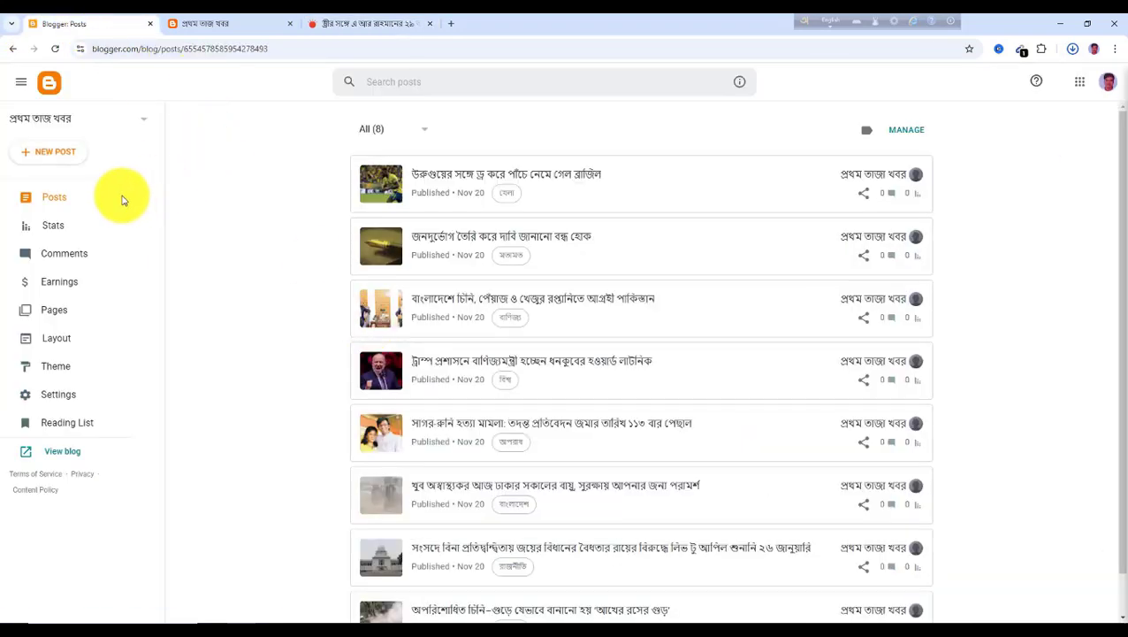
left_click(58, 156)
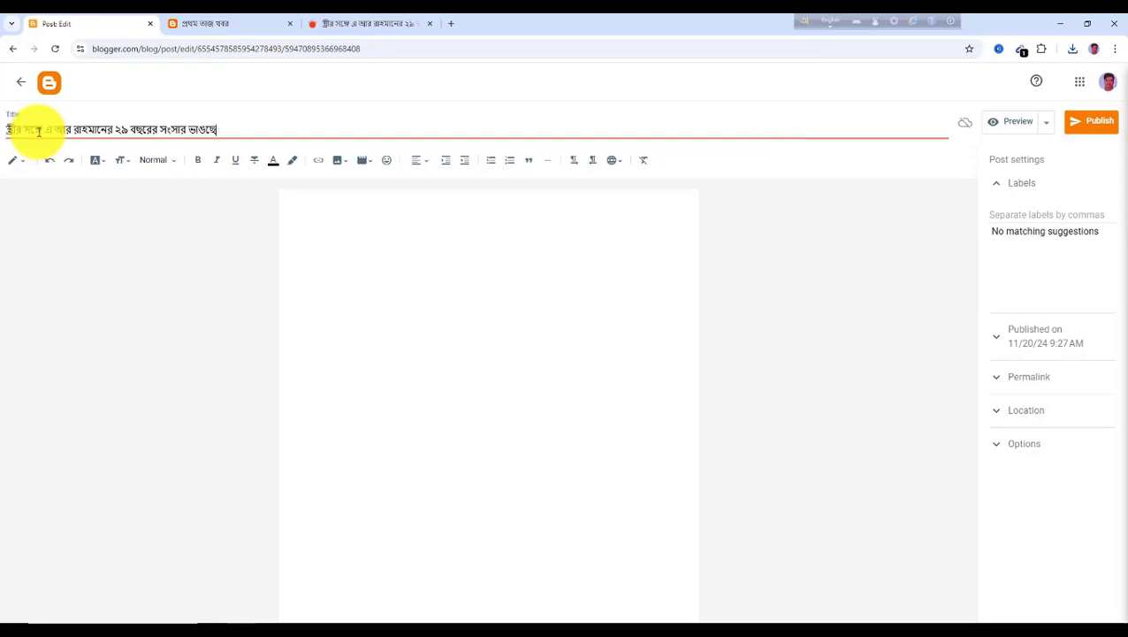
Upload the saved A. R. Rahman photo from Downloads into the new post's body
left_click(324, 226)
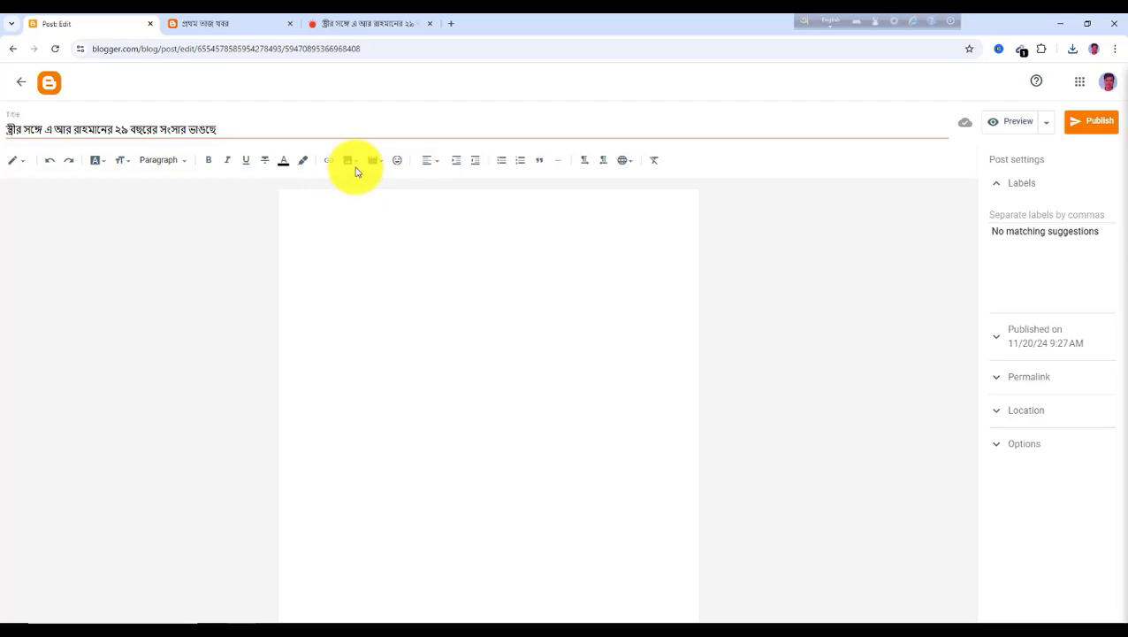
left_click(350, 160)
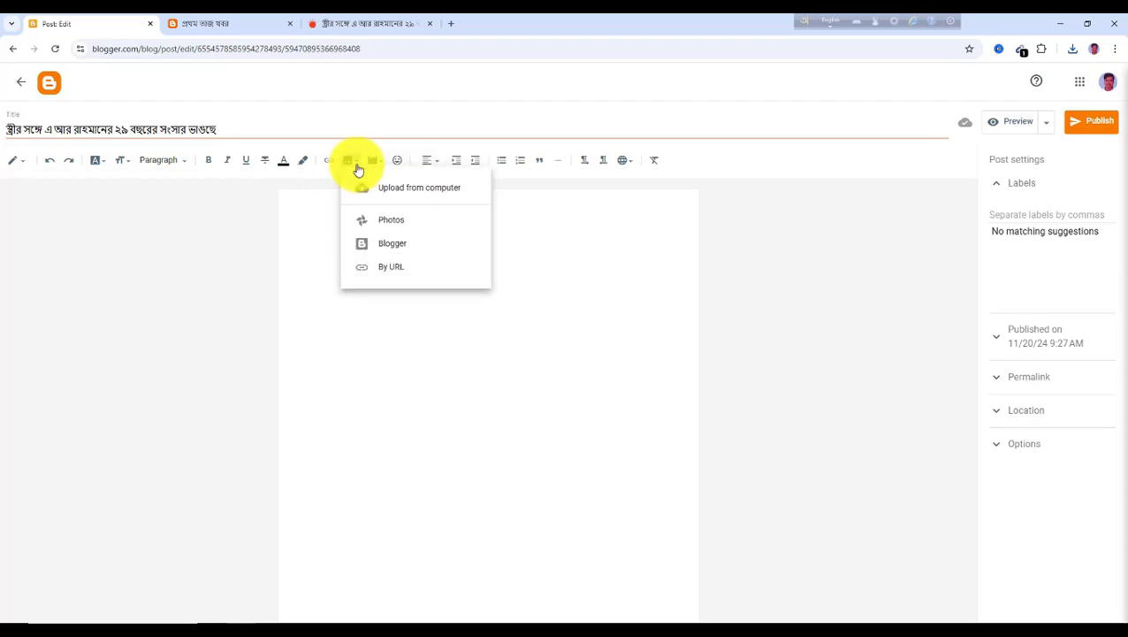
left_click(406, 193)
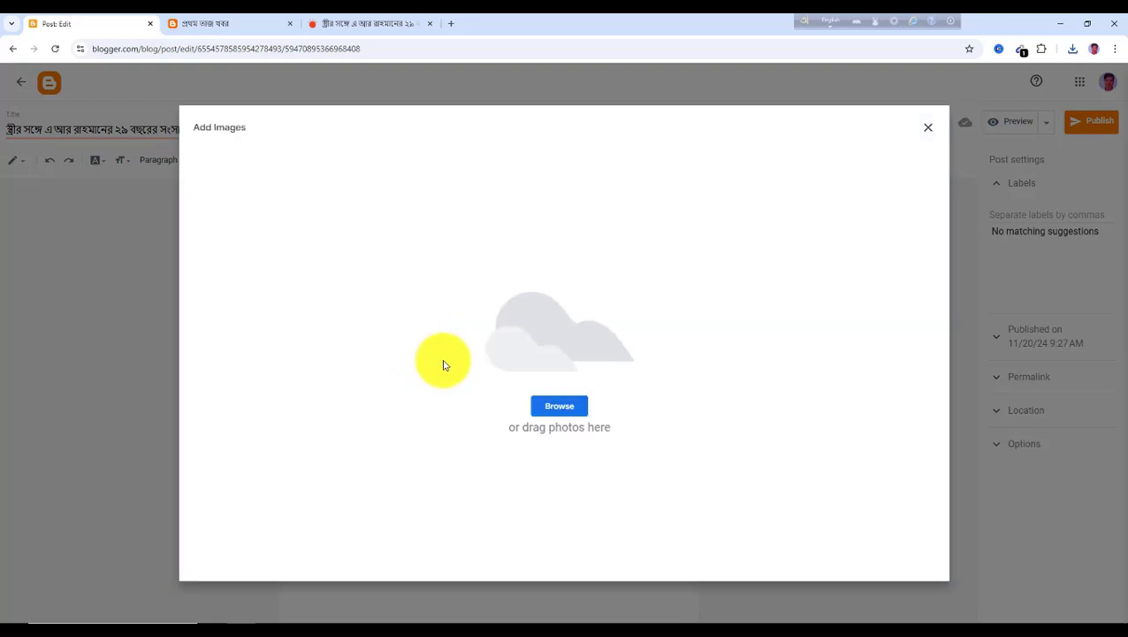
left_click(559, 407)
left_click(196, 206)
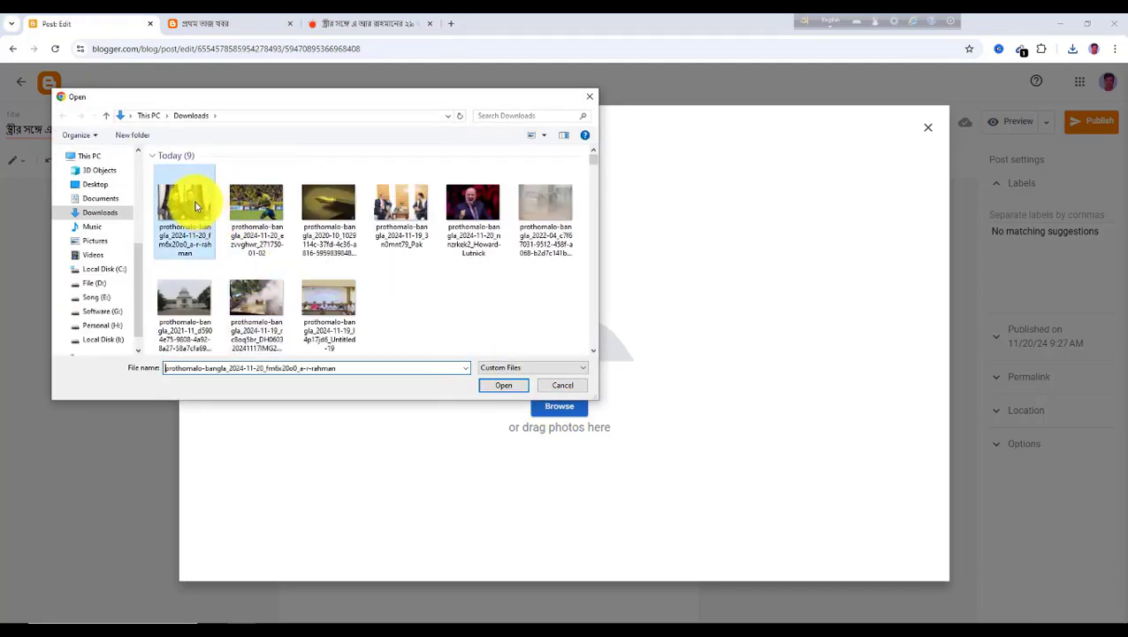
left_click(511, 390)
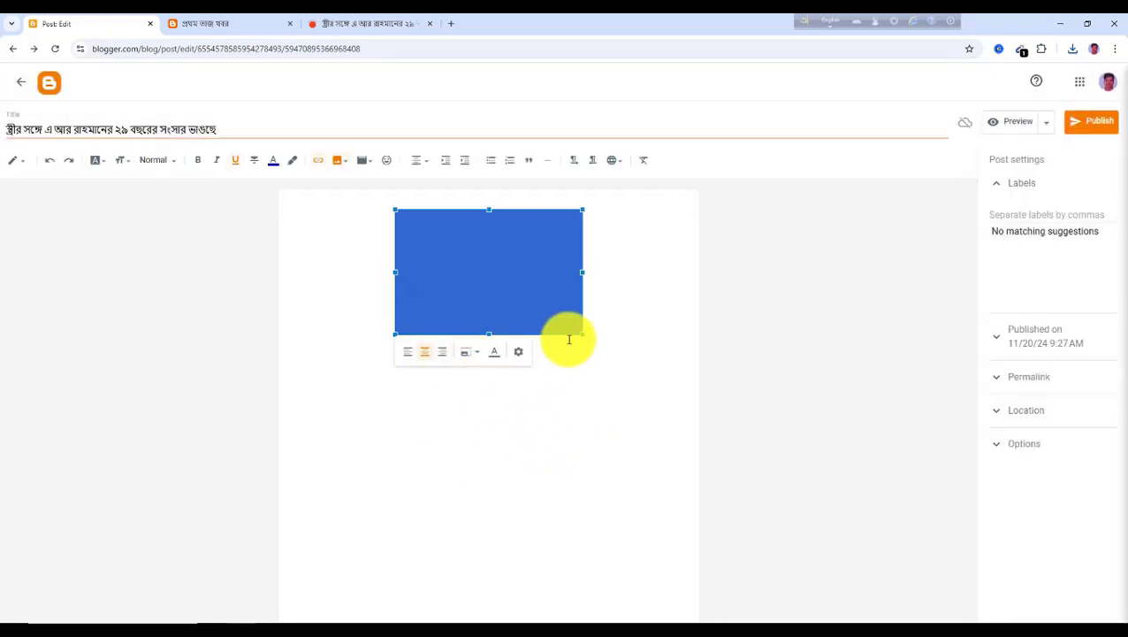
Enlarge the A. R. Rahman photo, then paste the article's first two paragraphs beneath it in the post
left_click_drag(579, 334, 610, 443)
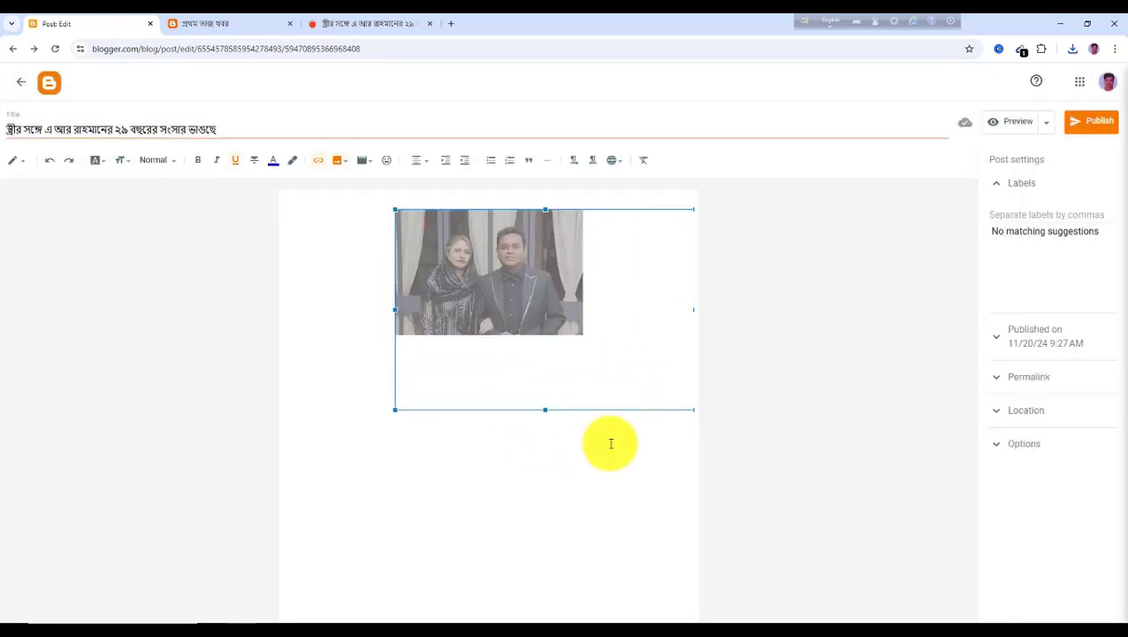
left_click(343, 431)
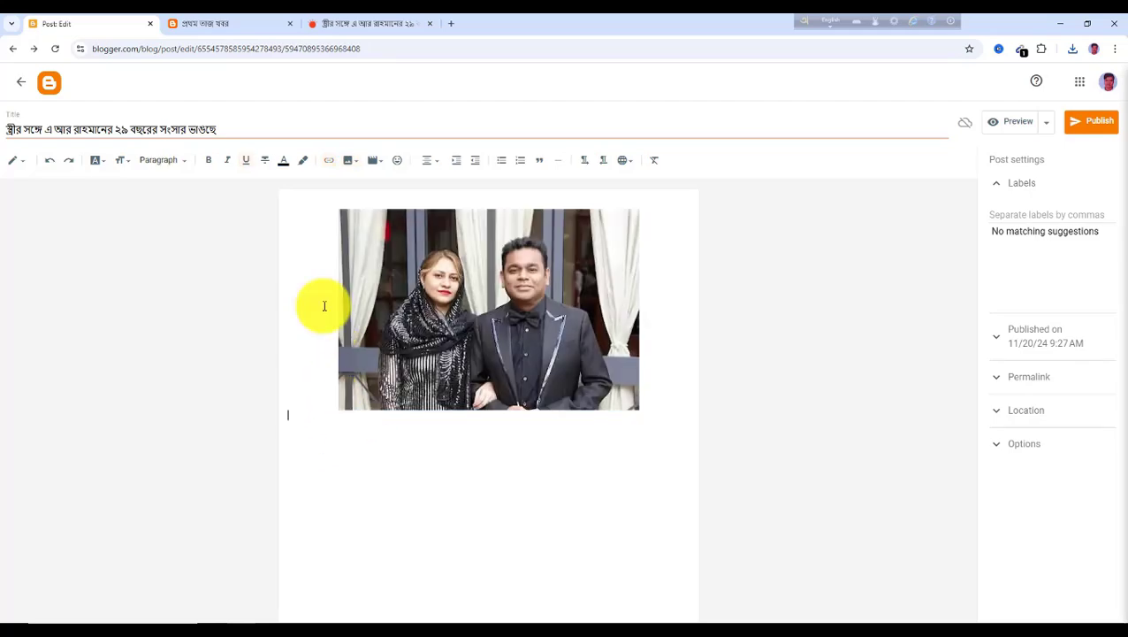
left_click(371, 25)
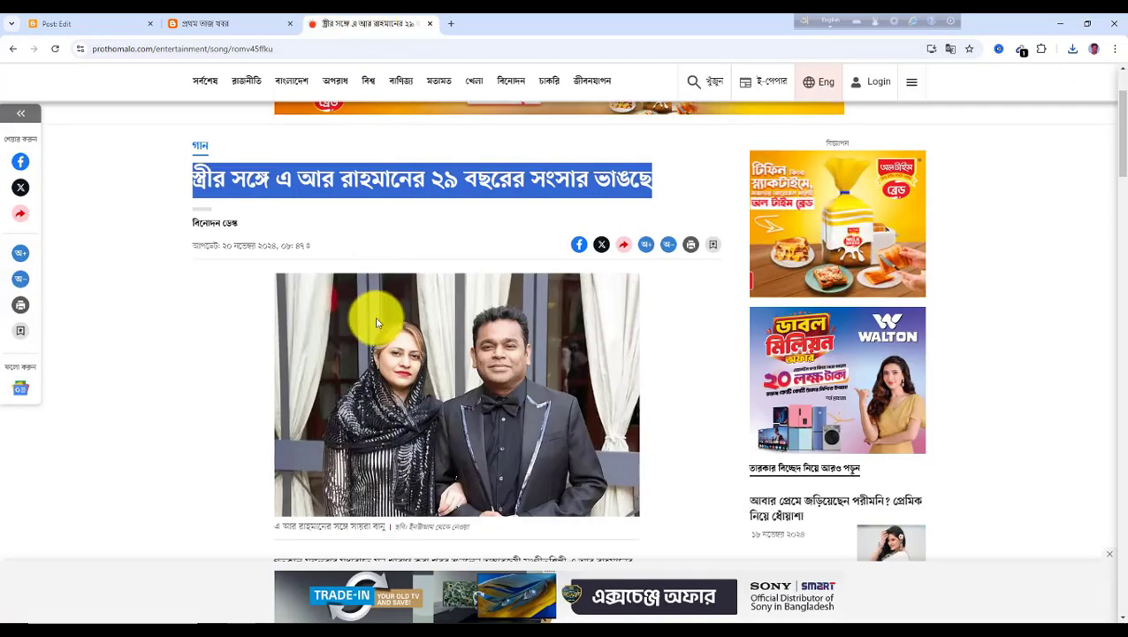
scroll(345, 361, "down", 1)
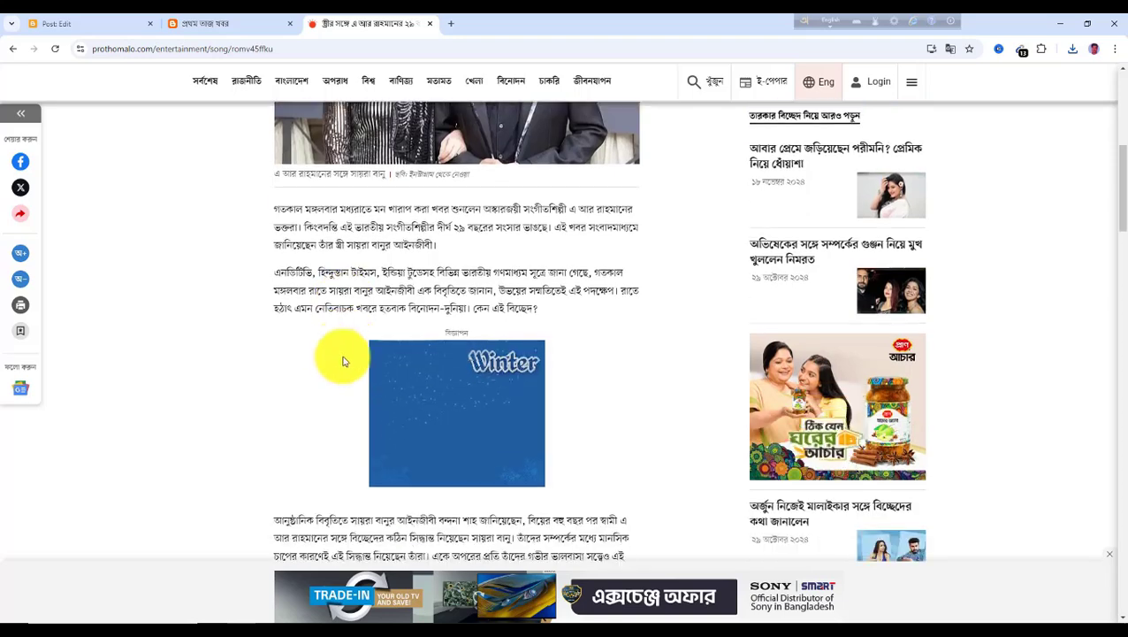
left_click_drag(276, 209, 567, 322)
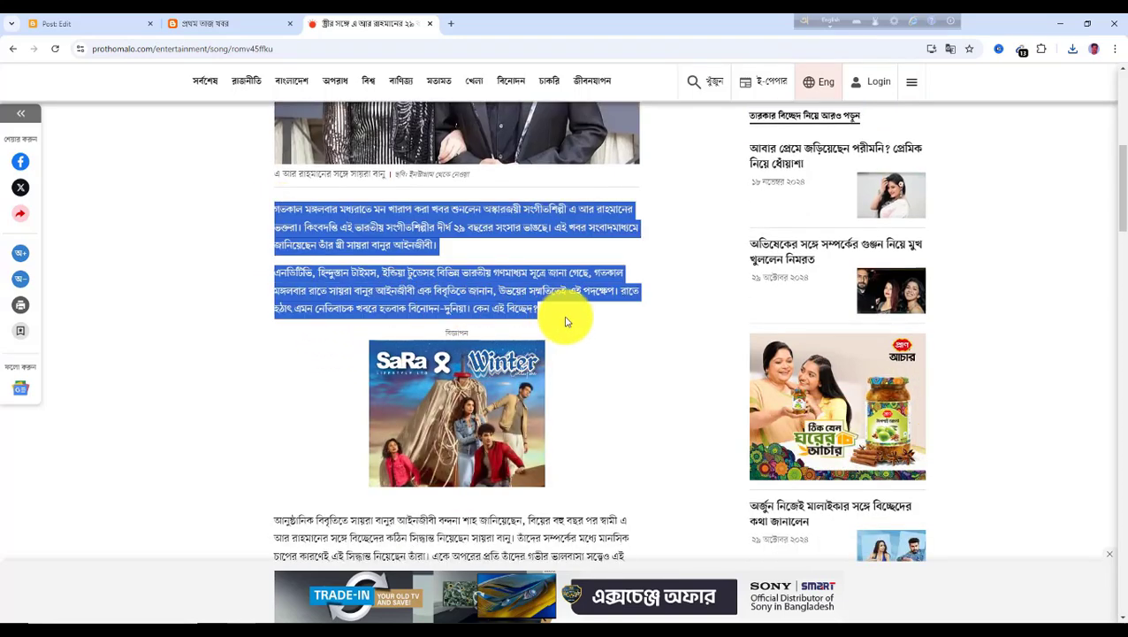
left_click(71, 23)
key("ctrl+v")
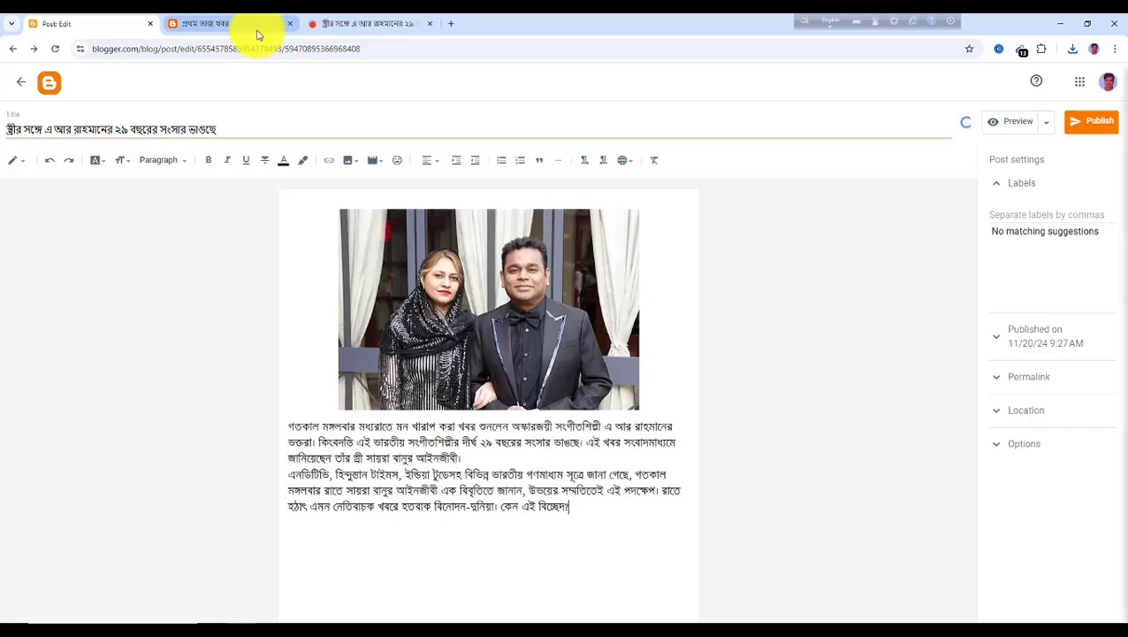
Copy the article's next paragraph on the separation statement into the post below the existing text
left_click(365, 25)
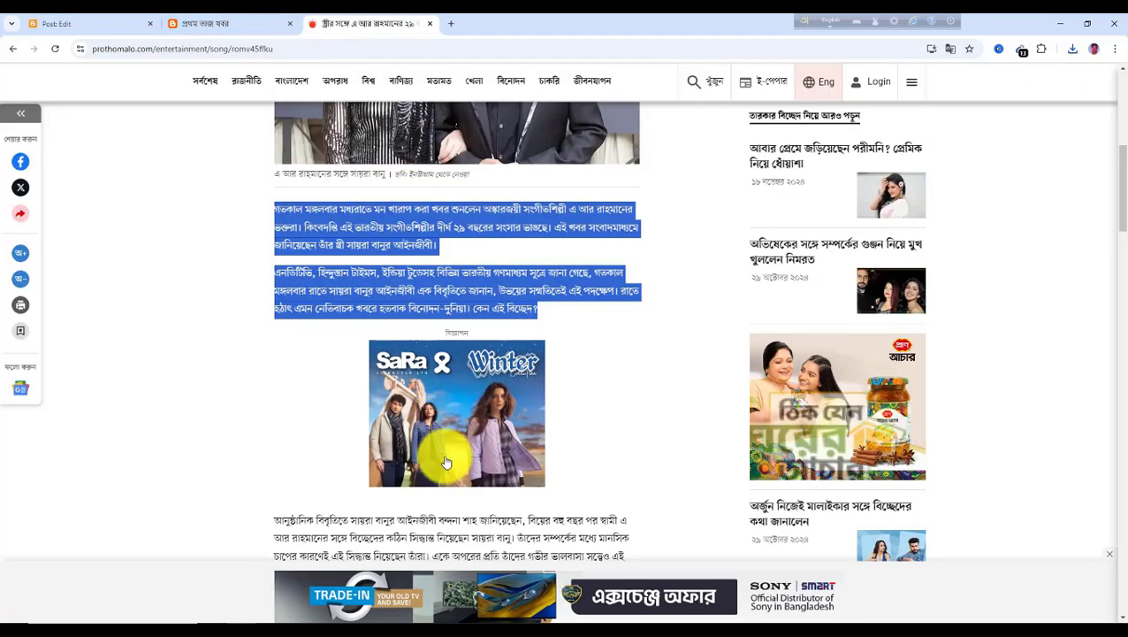
scroll(322, 500, "down", 3)
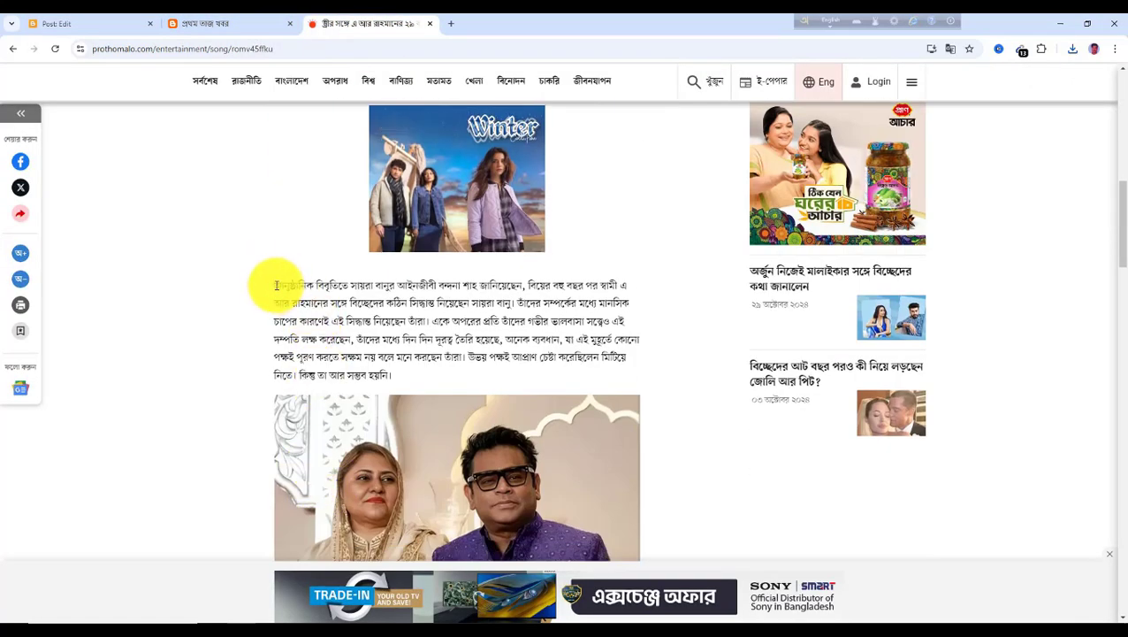
left_click_drag(275, 284, 406, 373)
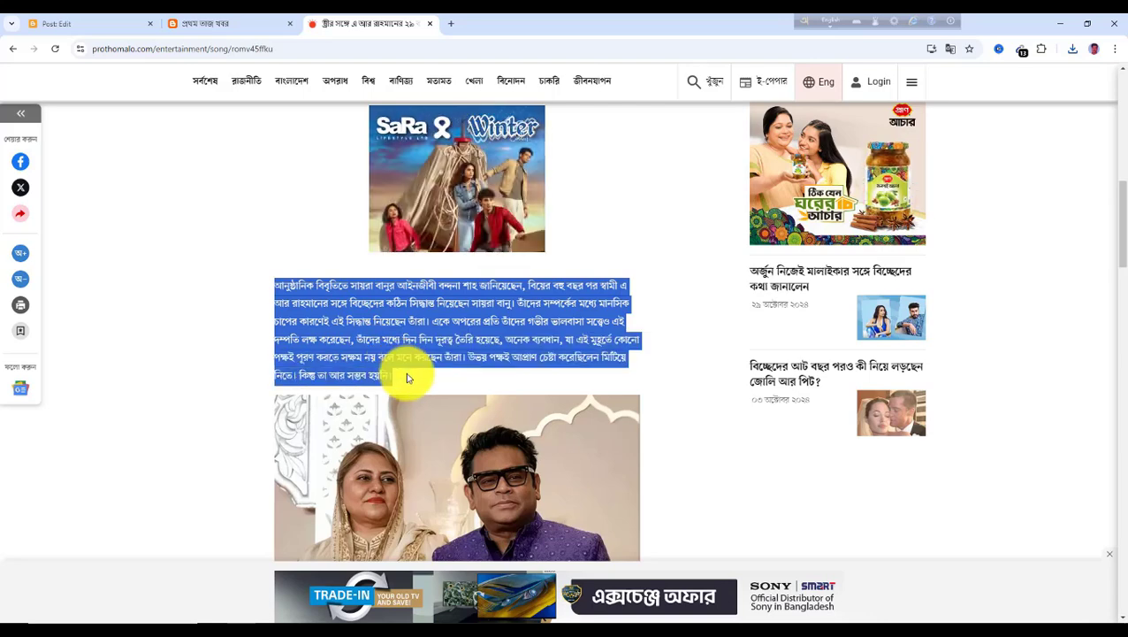
left_click(110, 29)
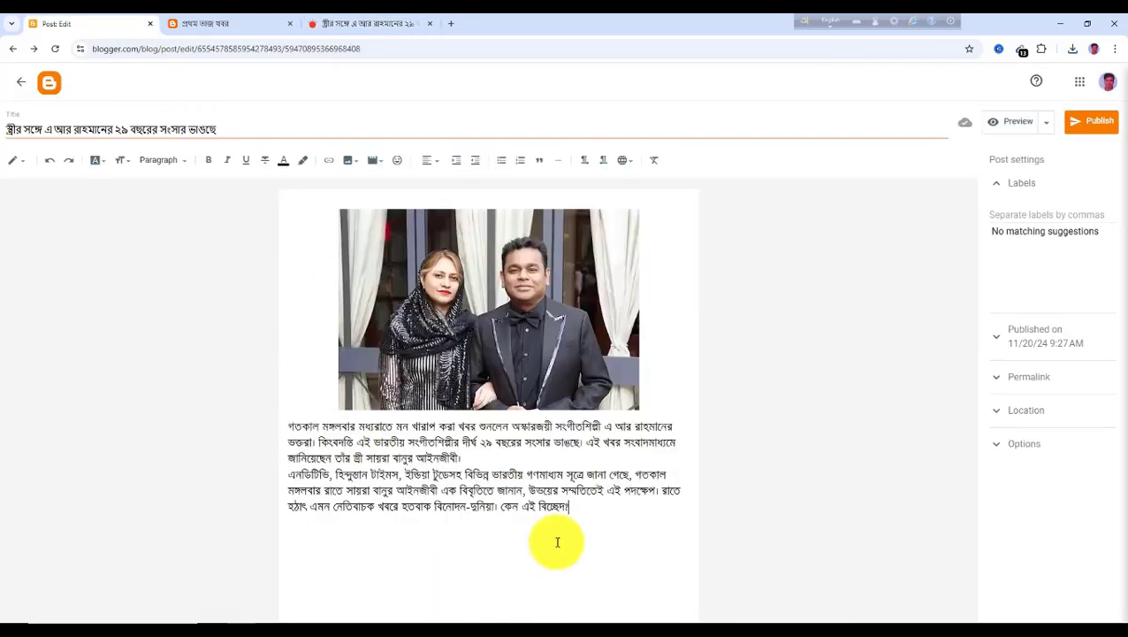
type("আনুষ্ঠানিক বিবৃতিতে সায়রা বানুর আইনজীবী বন্দনা শাহ জানিয়েছেন, বিয়ের বহু বছর পর স্বামী এ আর রহমানের সঙ্গে বিচ্ছেদের কঠিন সিদ্ধান্ত নিয়েছেন সায়রা বানু। তাঁদের সম্পর্কের মধ্যে মানসিক চাপের কারণেই এই সিদ্ধান্ত নিয়েছেন তাঁরা। একে অপরের প্রতি তাঁদের গভীর ভালবাসা সত্ত্বেও এই দম্পতি লক্ষ করেছেন, তাঁদের মধ্যে দিন দিন দূরত্ব তৈরি হয়েছে, অনেক ব্যবধান, যা এই মুহূর্তে কোনো পক্ষই পূরণ করতে সক্ষম নয় বলে মনে করছেন তাঁরা। উভয় পক্ষই আপ্রাণ চেষ্টা করেছিলেন মিটিয়ে নিতে। কিন্তু তা আর সম্ভব হয়নি।")
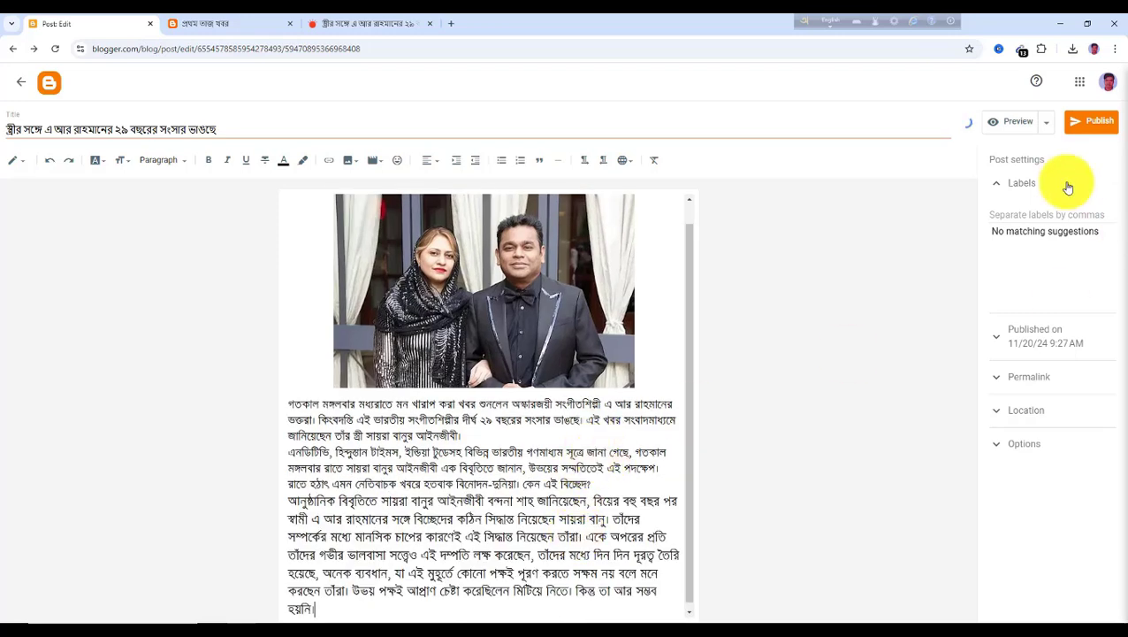
Add the label বিনোদন to the post and publish it
left_click(1022, 218)
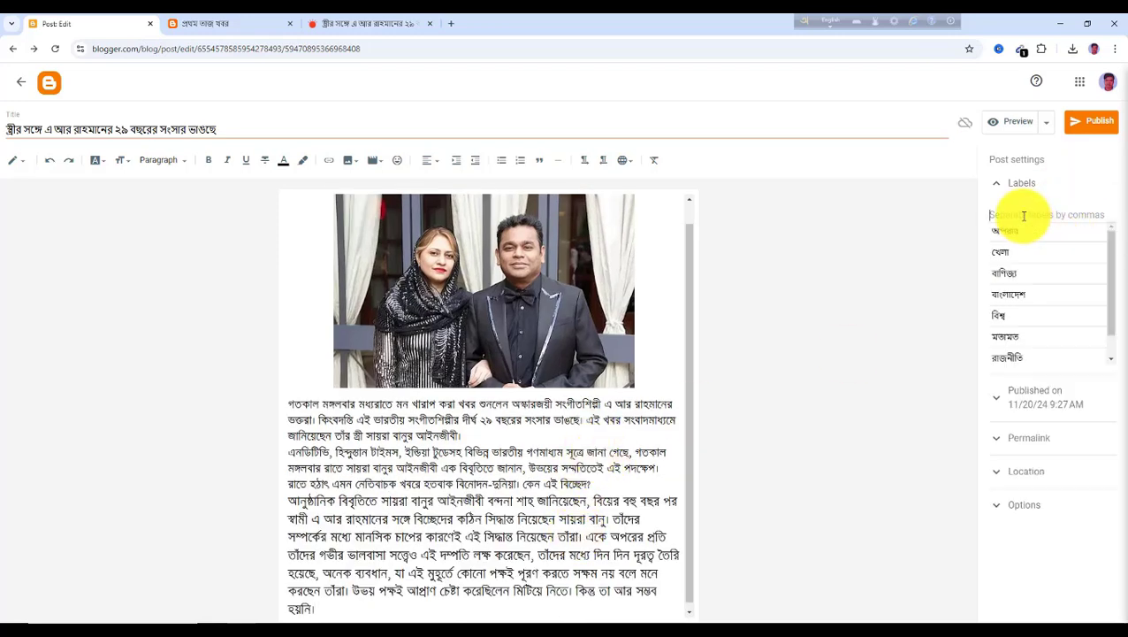
left_click(327, 30)
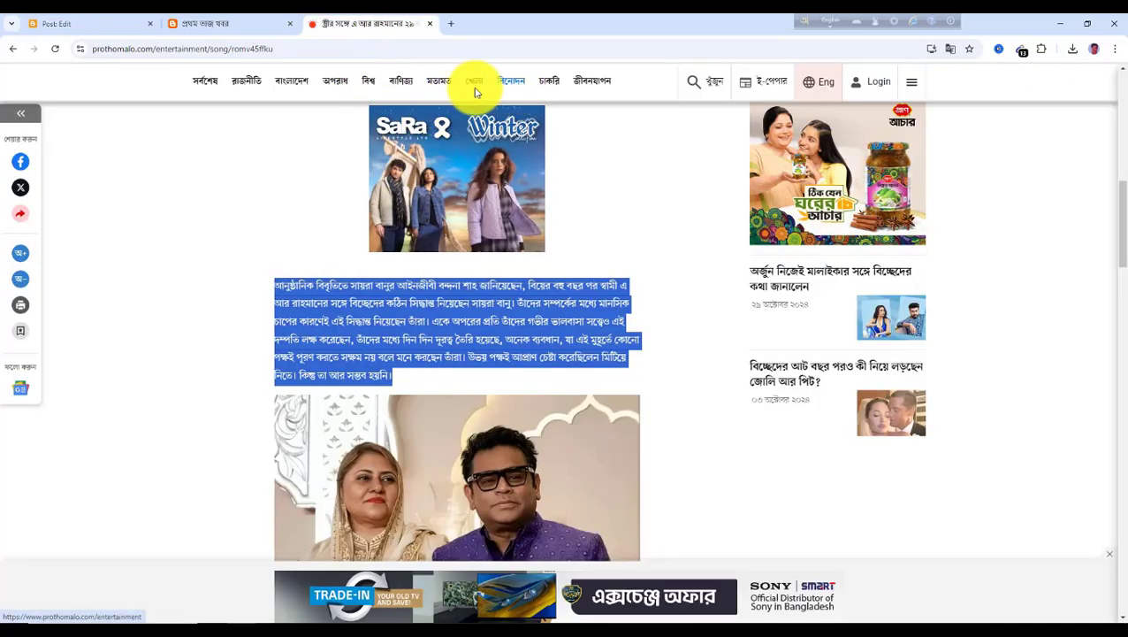
left_click(133, 27)
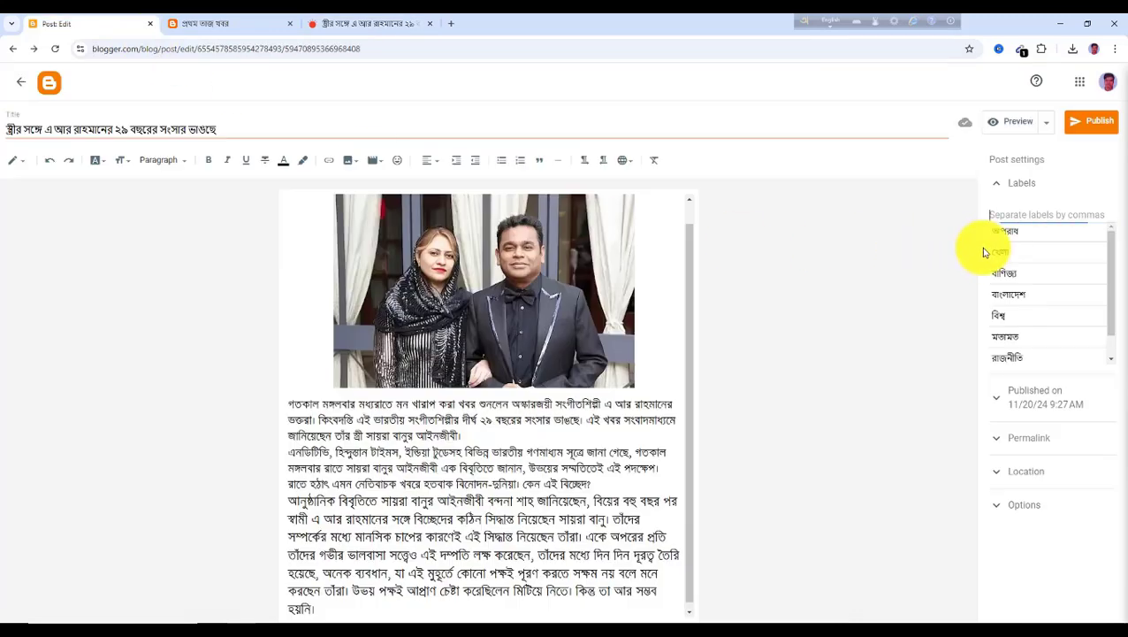
type("বিনোদন")
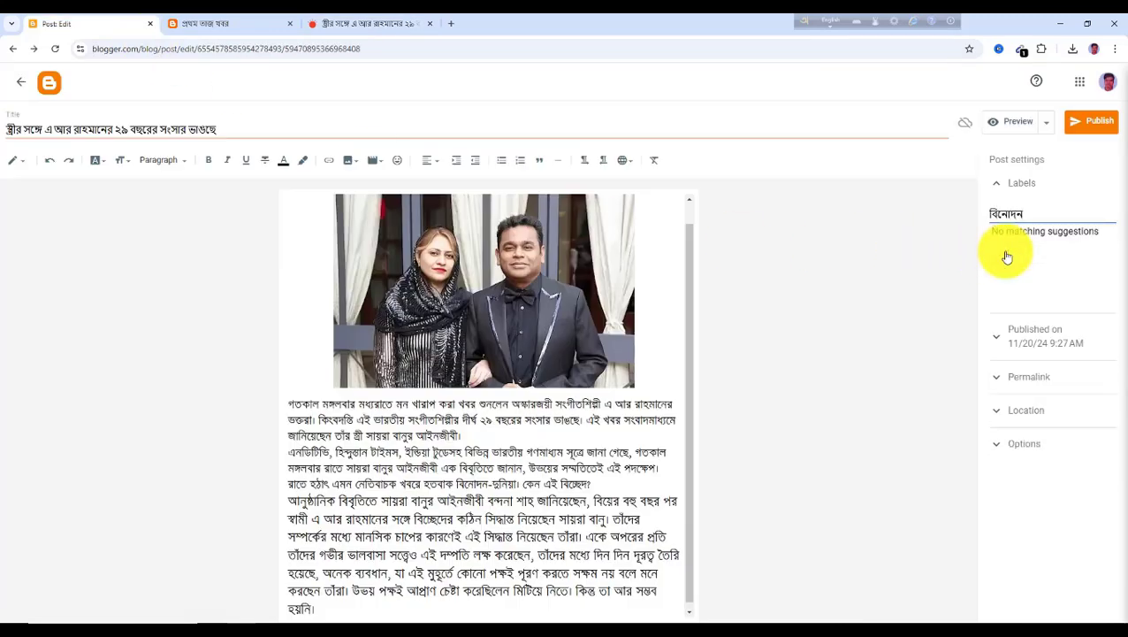
left_click(1099, 128)
left_click(610, 373)
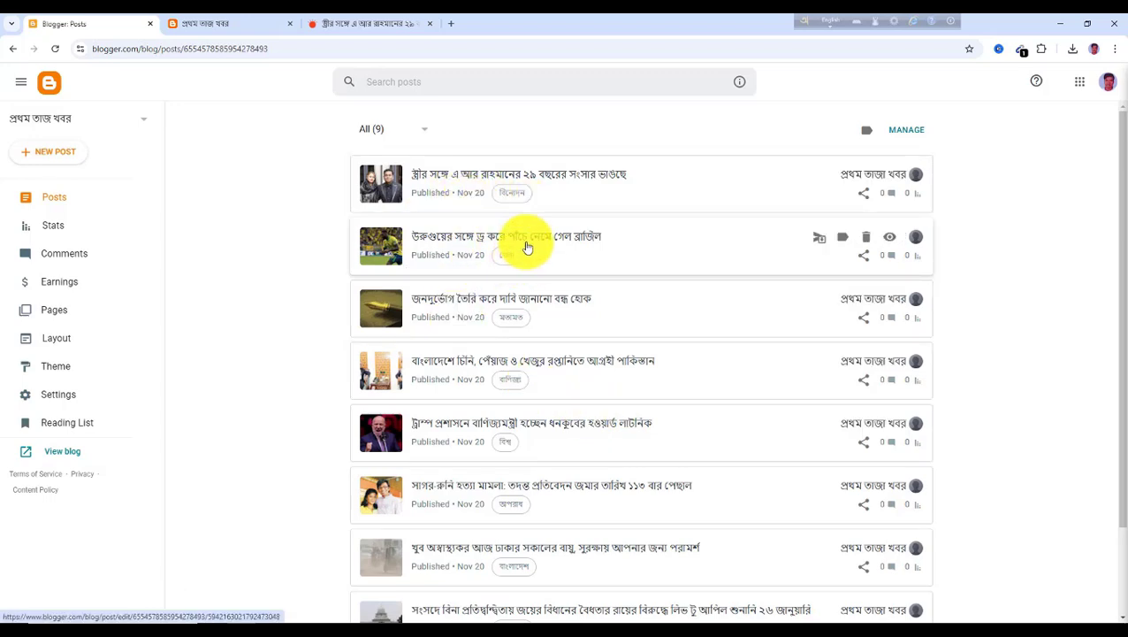
Open the চাকরি article 'সরকারি প্রাথমিক বিদ্যালয়ে তৃতীয় ধাপে শিক্ষক নিয়োগের কার্যক্রম স্থগিত' on Prothom Alo and select its headline
left_click(369, 28)
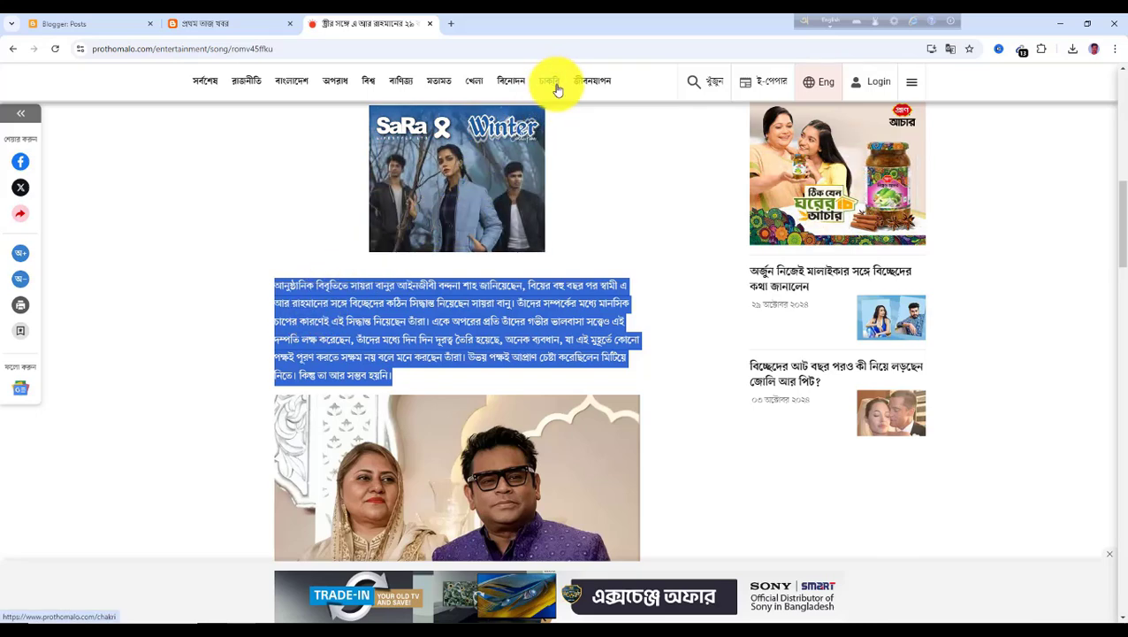
left_click(556, 89)
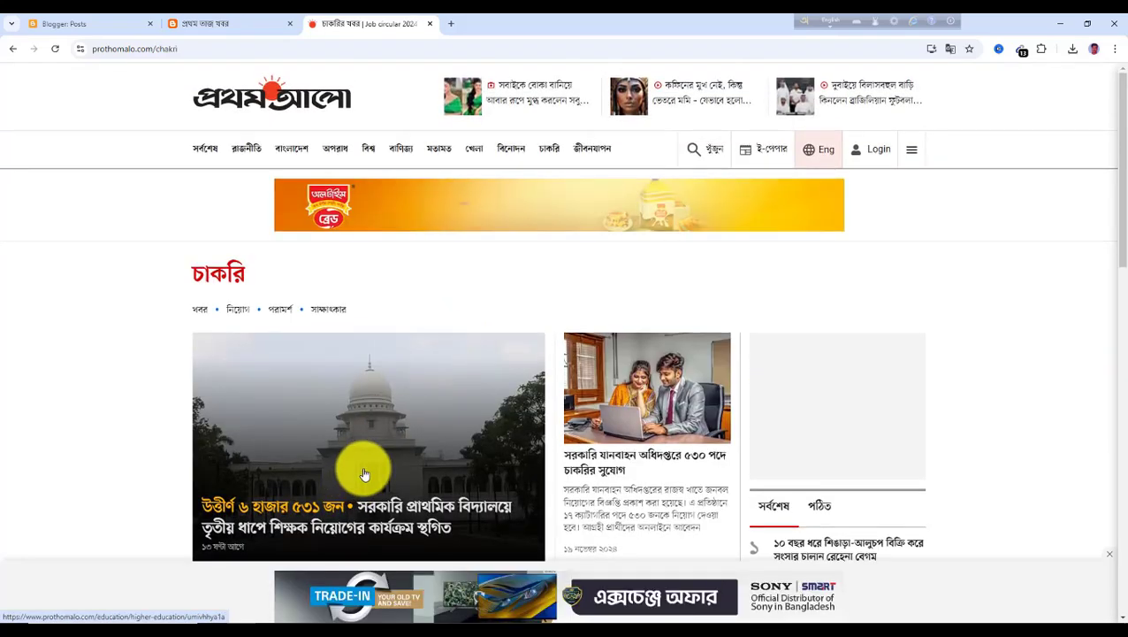
scroll(266, 468, "down", 1)
left_click(274, 462)
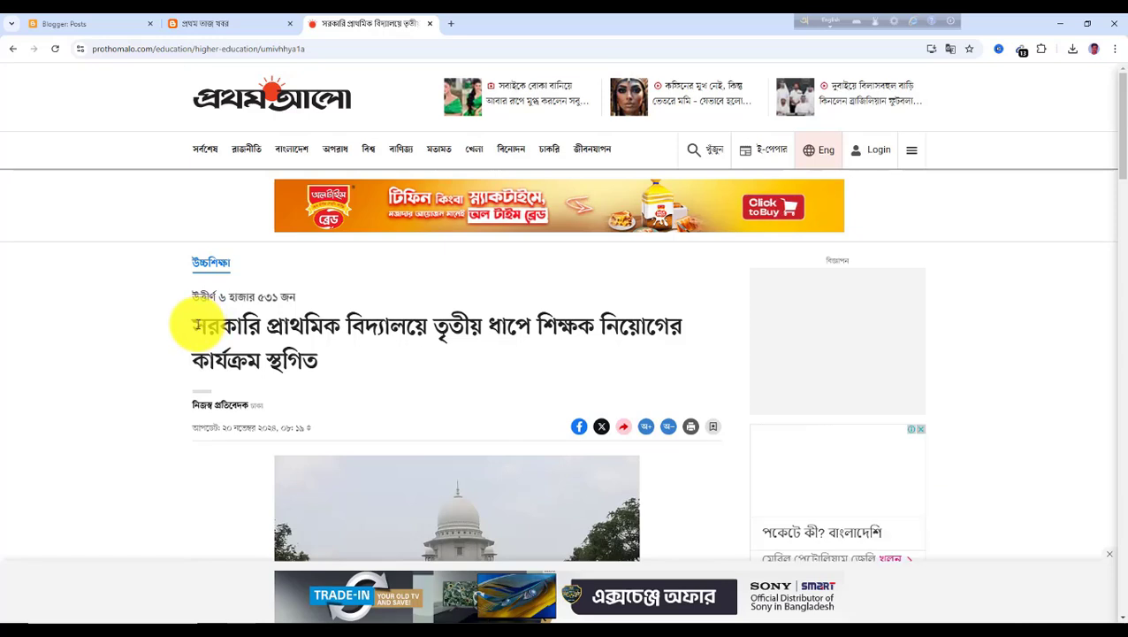
left_click_drag(202, 327, 332, 372)
key("ctrl+c")
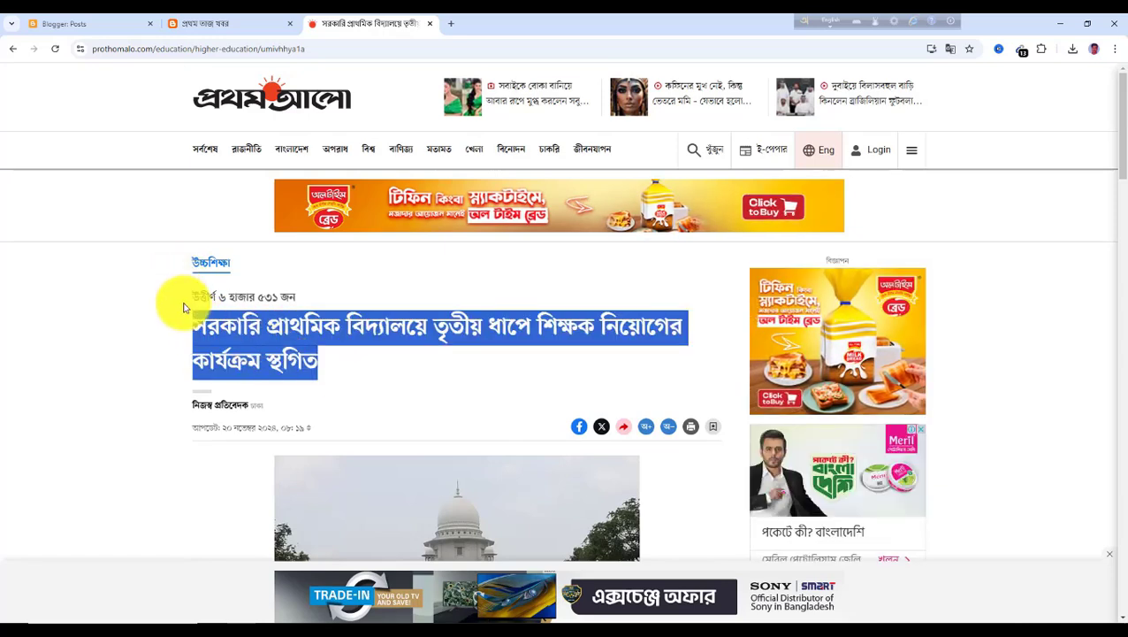
Save the article's High Court photo to the Downloads folder
scroll(473, 383, "down", 3)
right_click(472, 382)
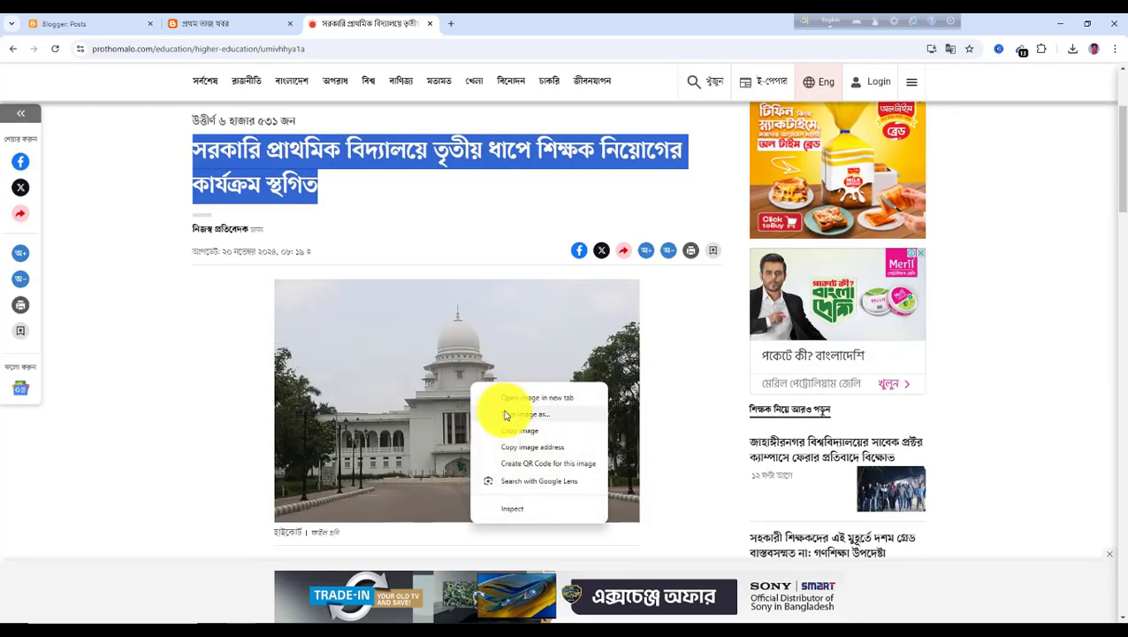
left_click(97, 31)
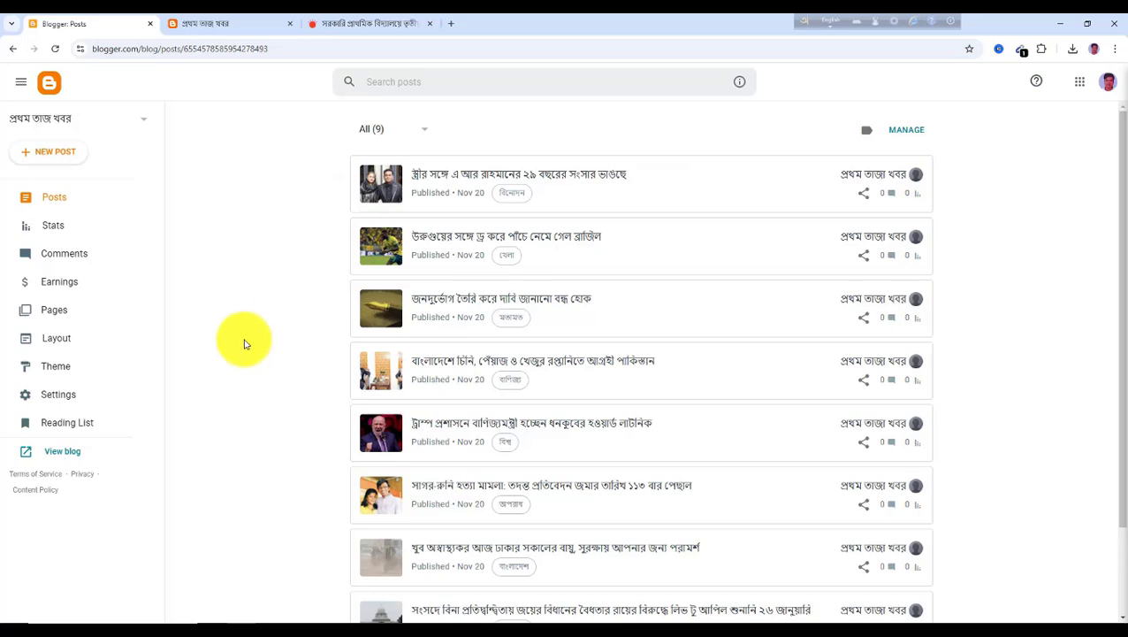
Create a new post titled with the copied primary school teacher recruitment headline
left_click(62, 162)
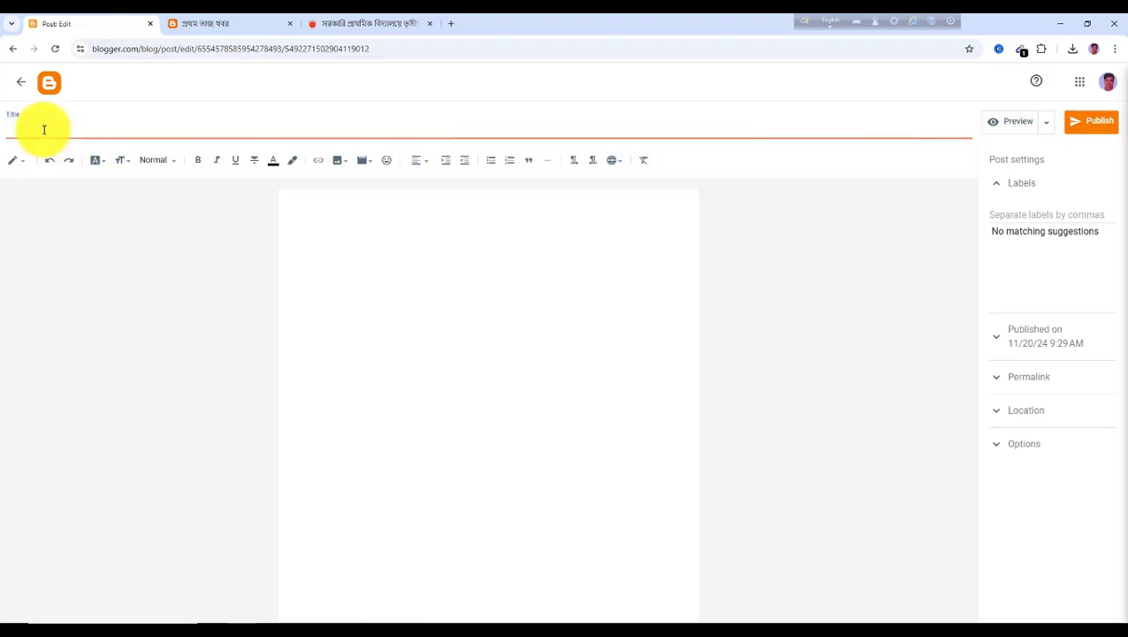
key("ctrl+v")
left_click(342, 254)
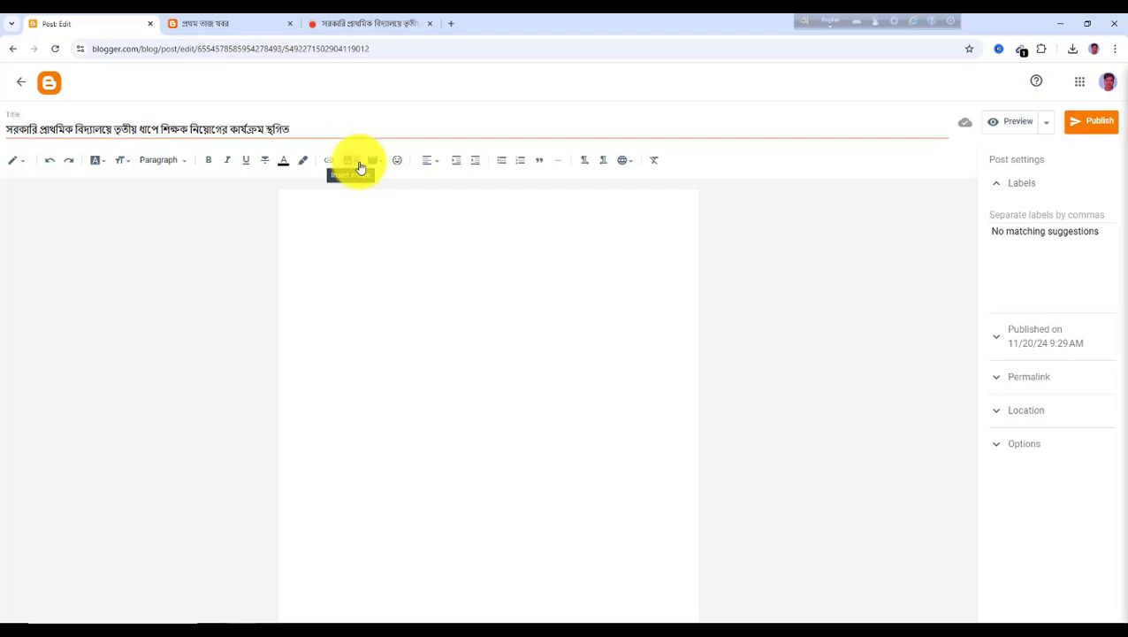
Upload the saved High Court photo from Downloads into the post body and enlarge it
left_click(360, 165)
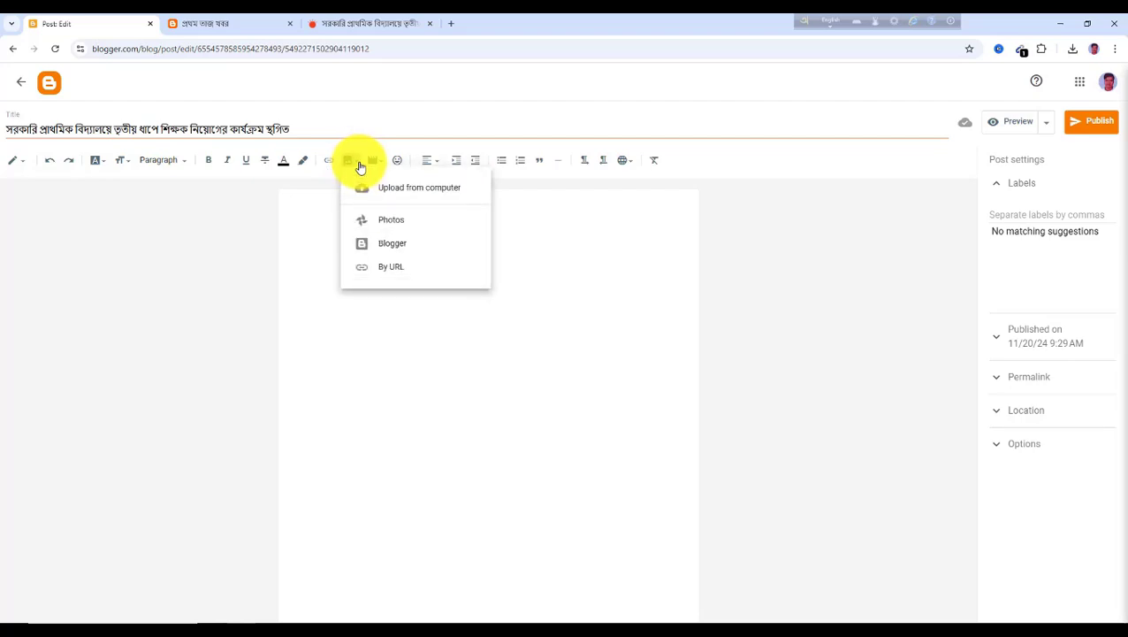
left_click(400, 196)
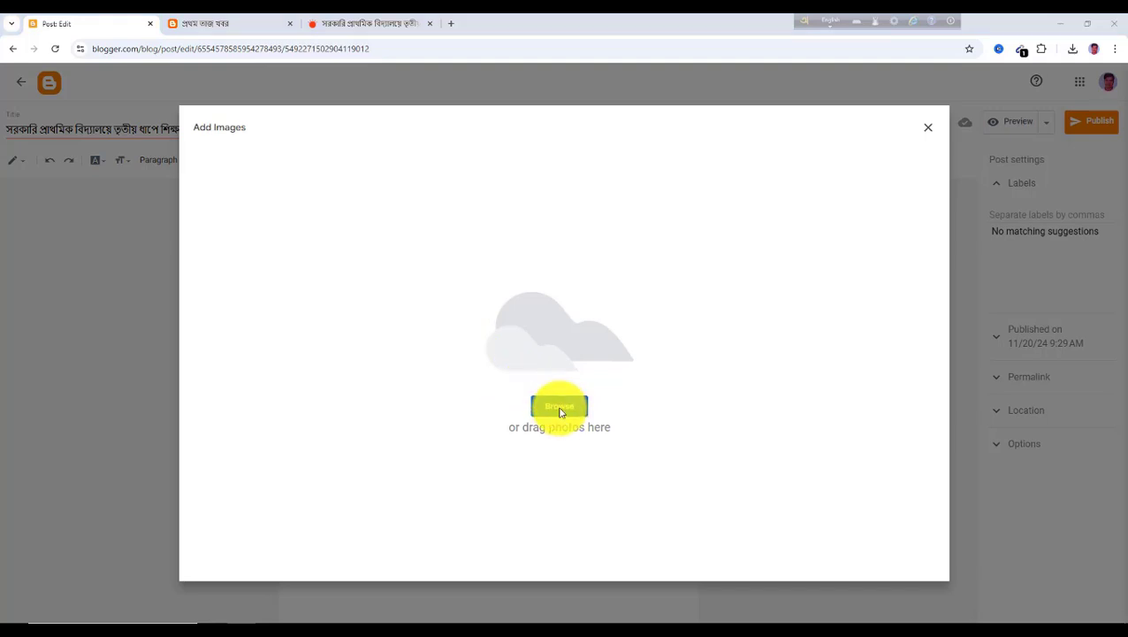
left_click(560, 408)
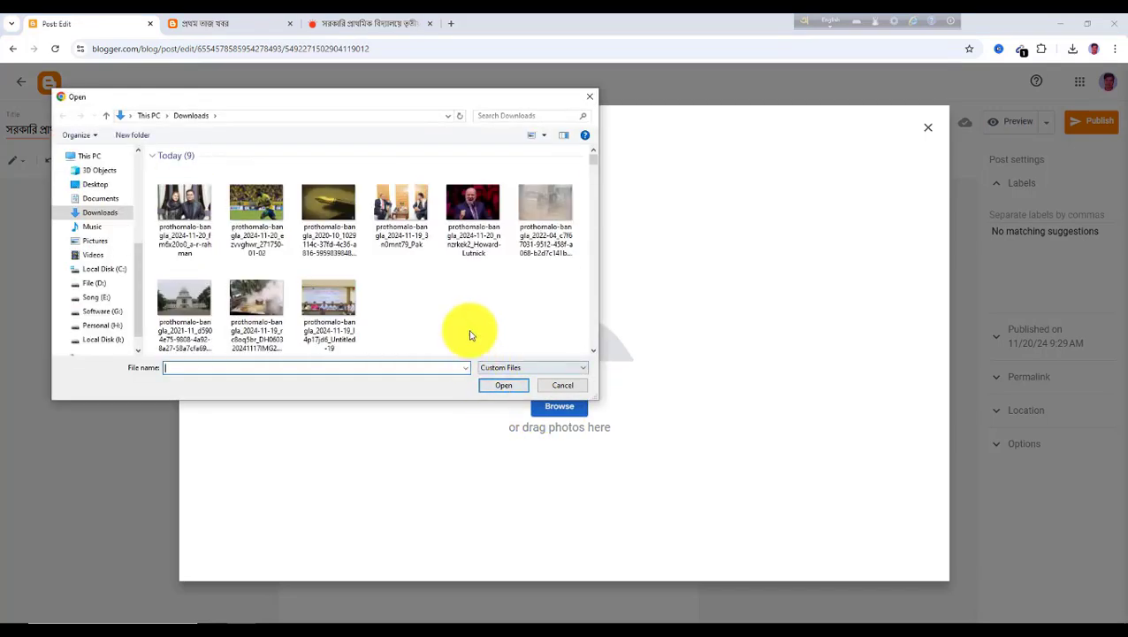
left_click(188, 301)
left_click(517, 389)
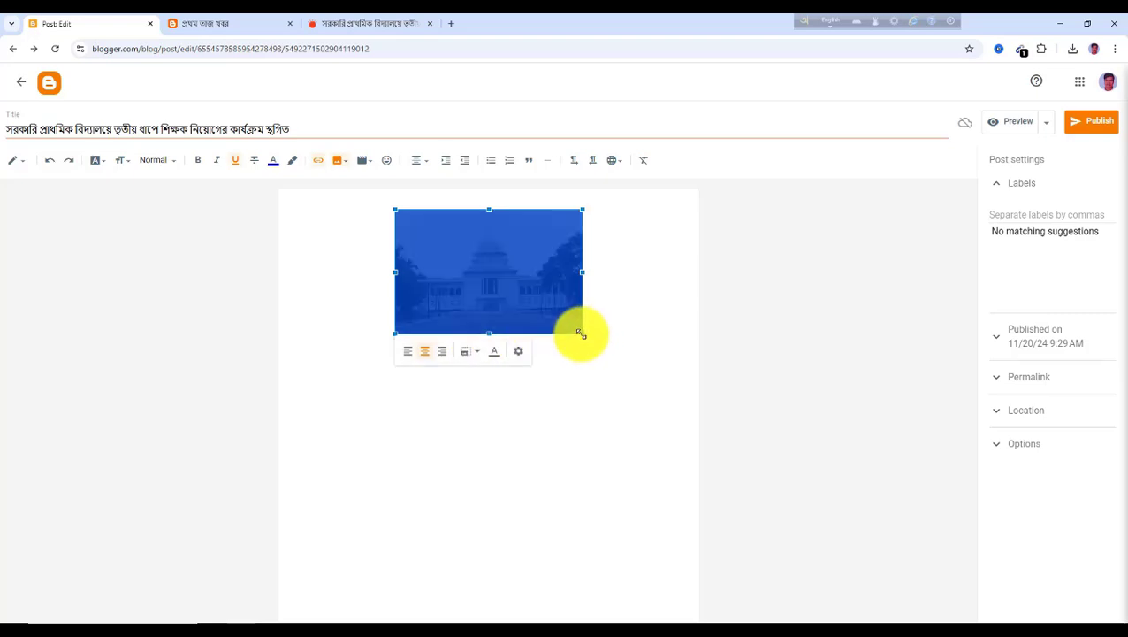
left_click_drag(580, 332, 688, 403)
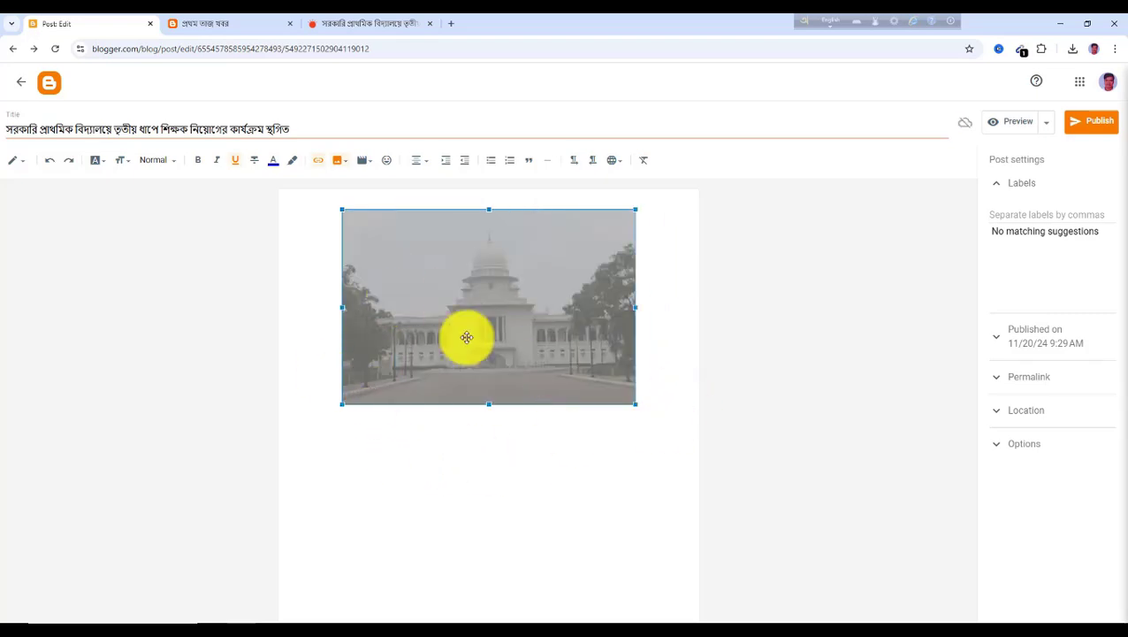
left_click(312, 432)
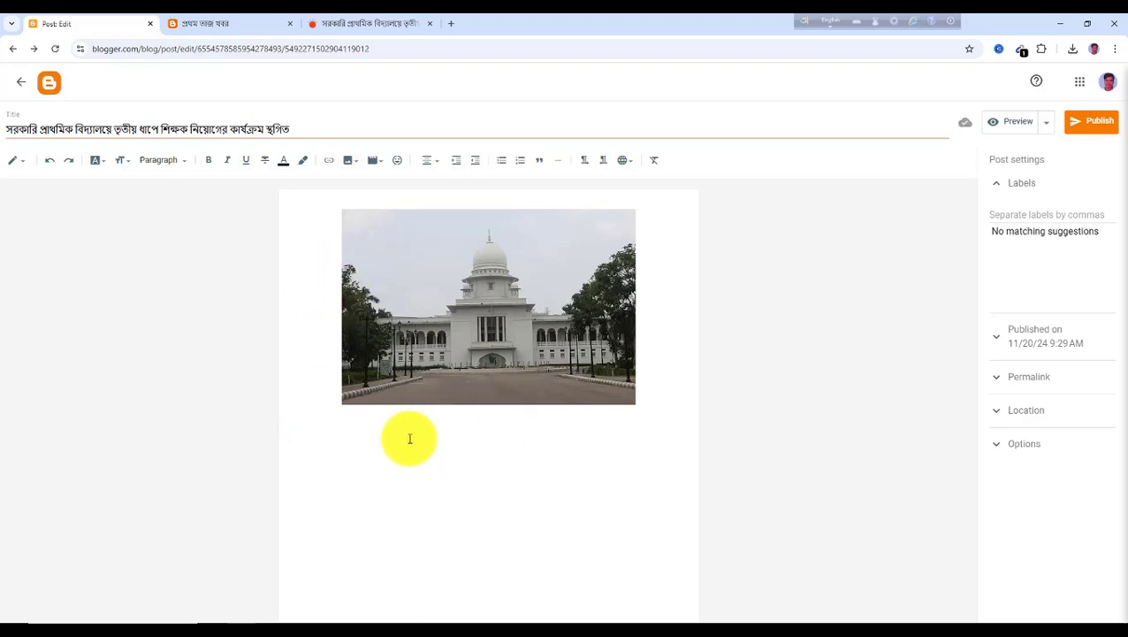
Copy the article's first two paragraphs into the post below the photo
left_click(351, 24)
scroll(423, 336, "down", 5)
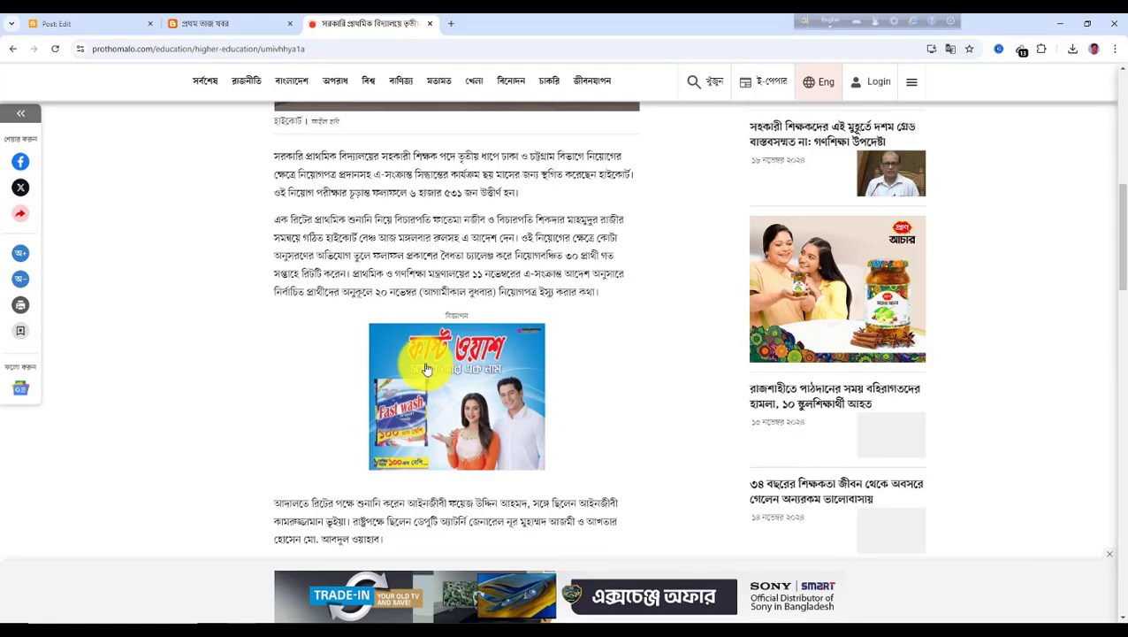
scroll(427, 370, "up", 1)
left_click_drag(276, 274, 595, 417)
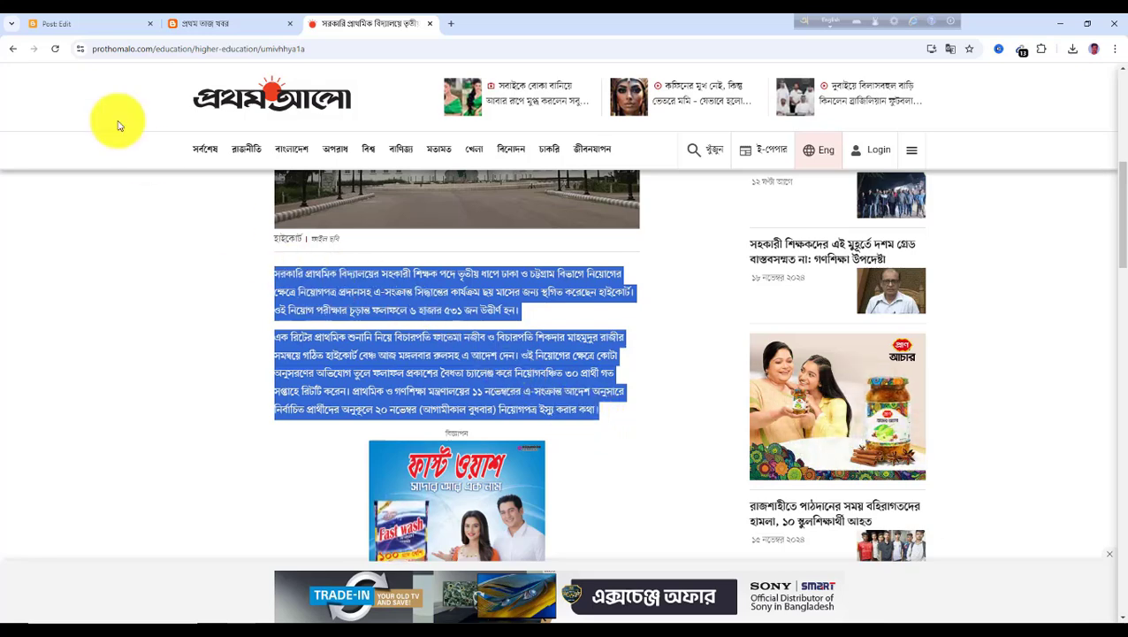
left_click(74, 31)
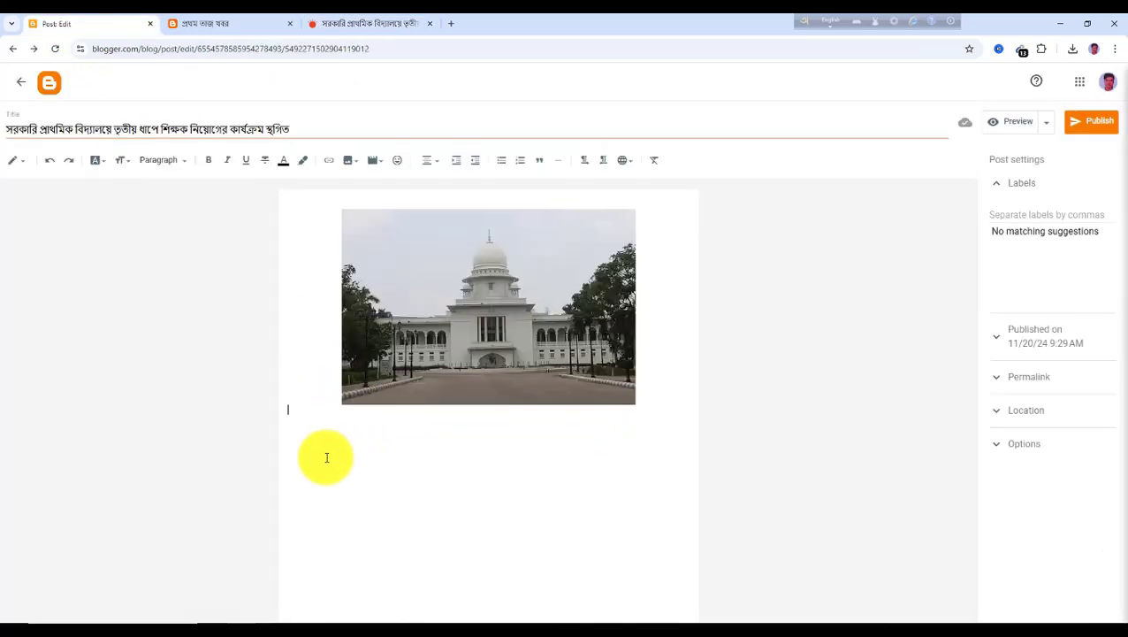
key("ctrl+v")
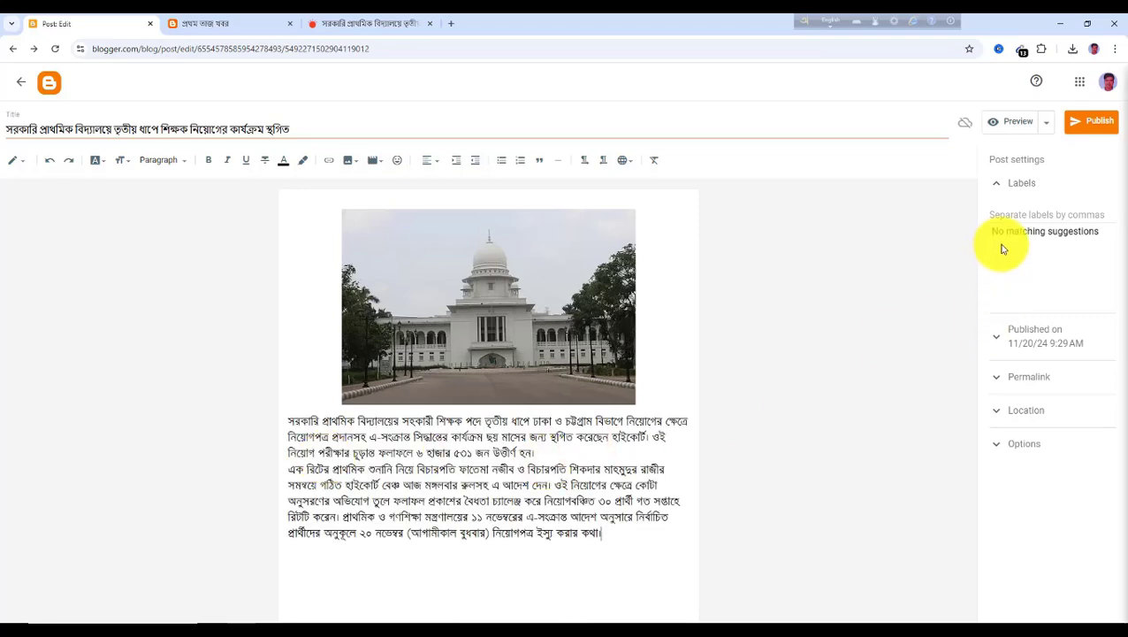
Copy the article's next three paragraphs and paste them into the post below the first two
left_click(372, 24)
scroll(502, 367, "down", 5)
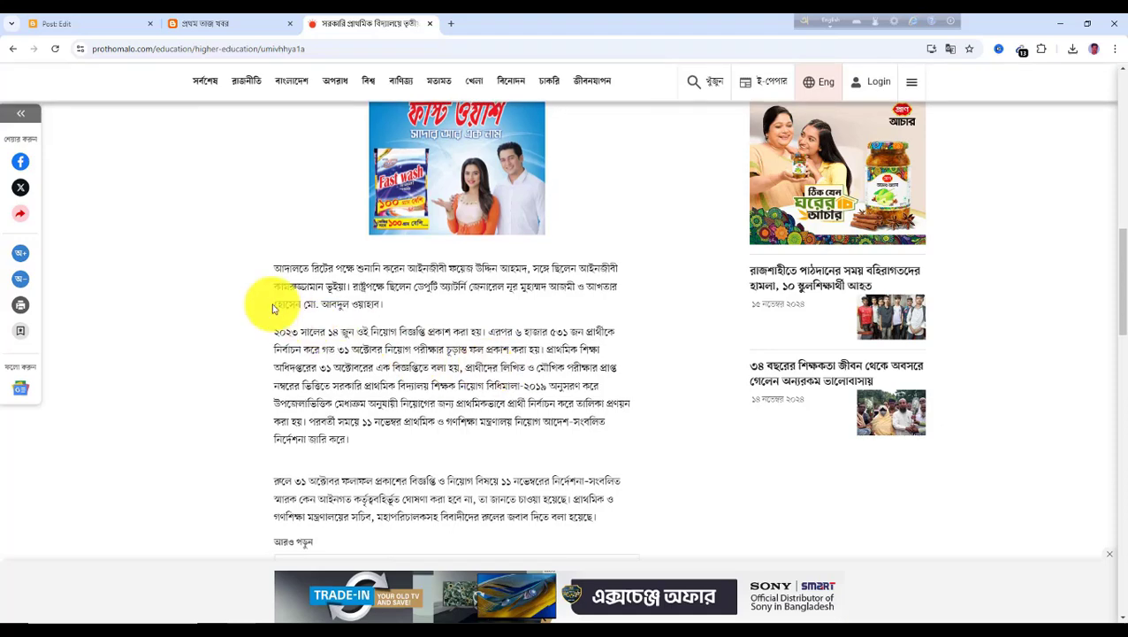
scroll(281, 265, "down", 1)
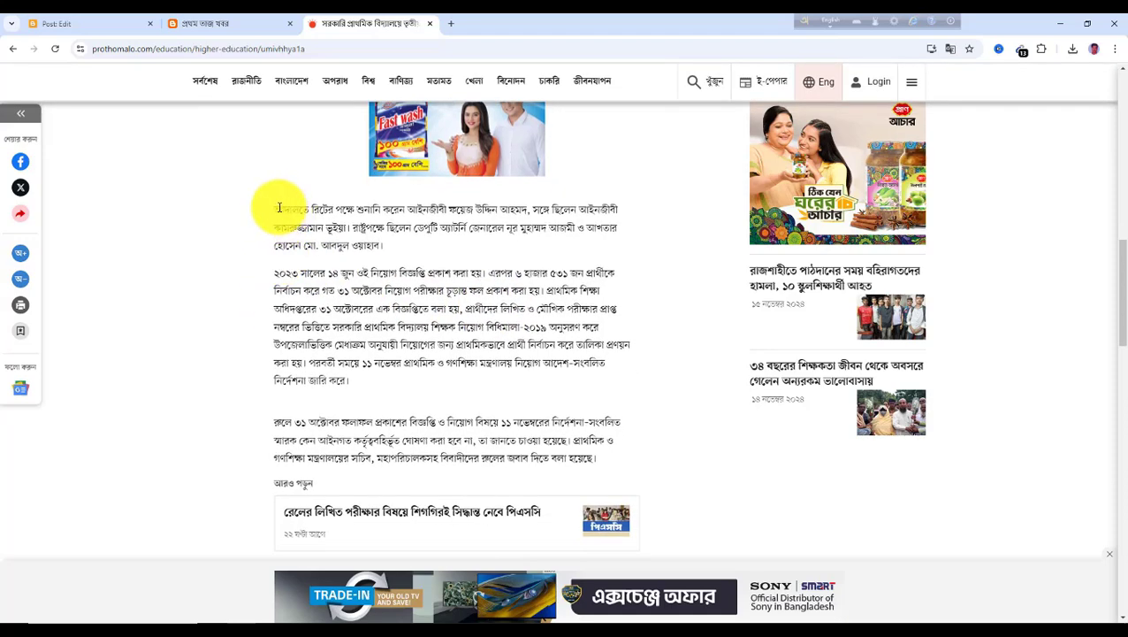
left_click_drag(282, 210, 598, 465)
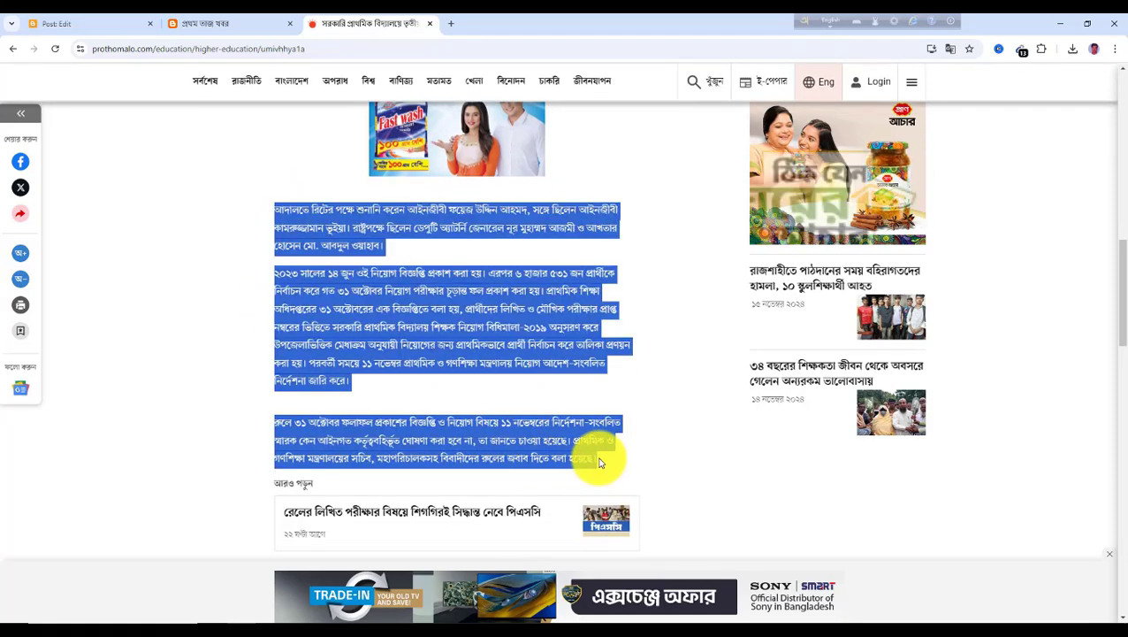
left_click(93, 25)
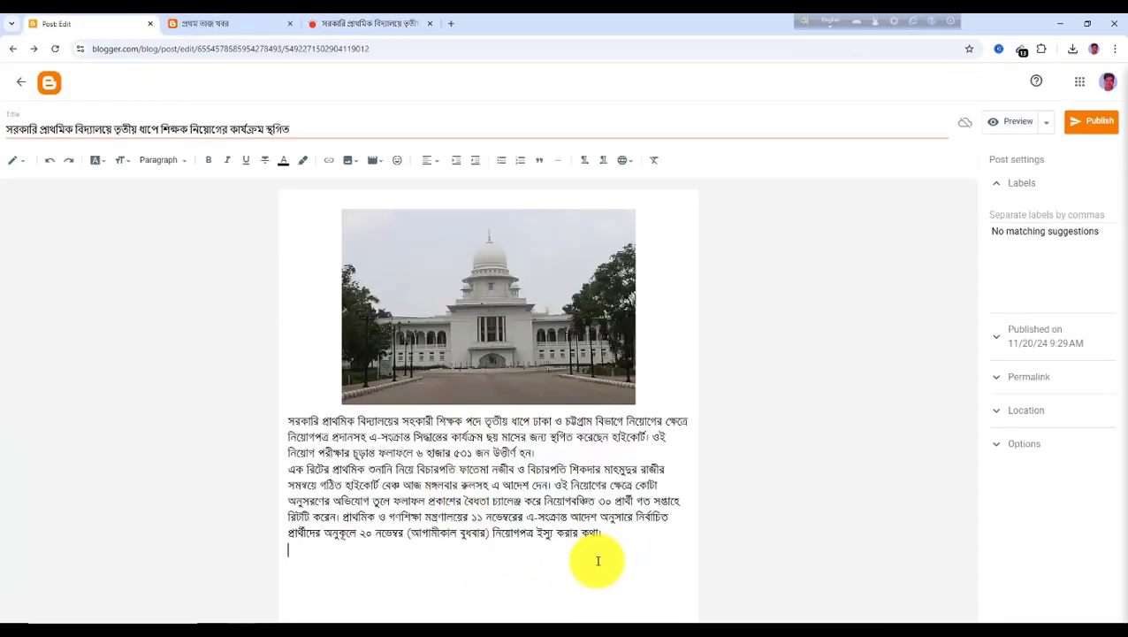
key("ctrl+v")
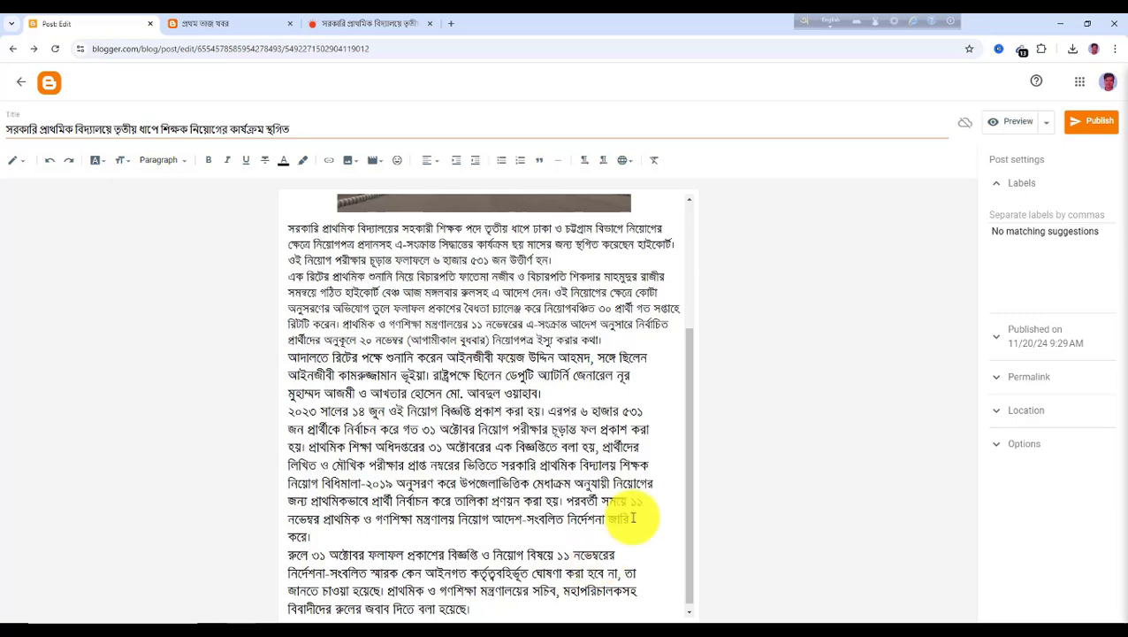
scroll(491, 389, "up", 3)
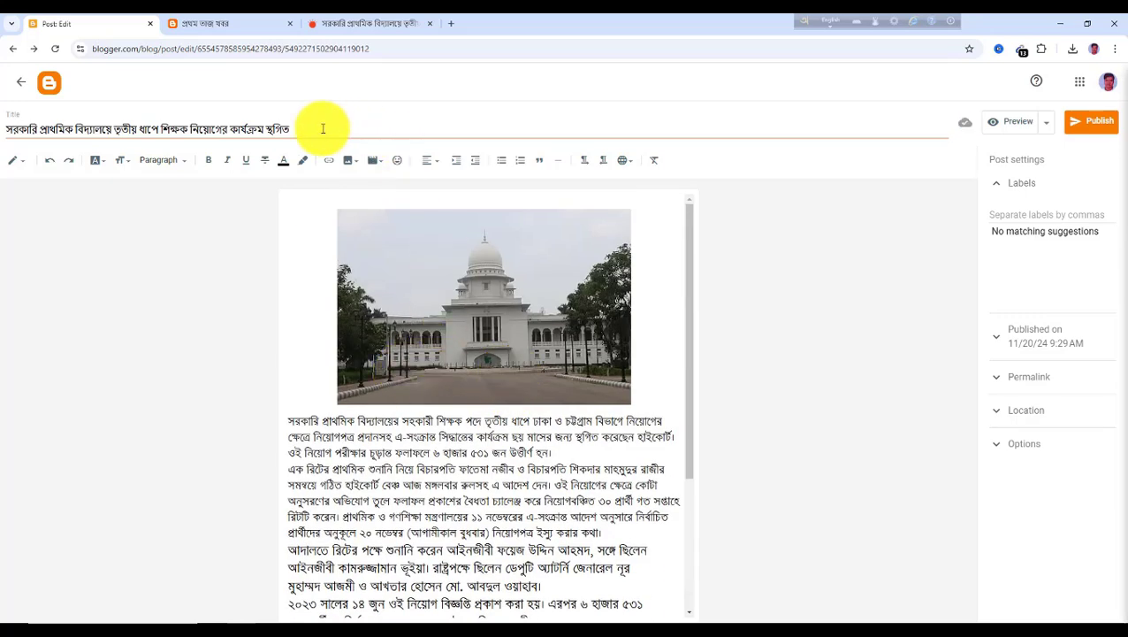
Add the চাকরী label to the post and publish it
left_click(339, 24)
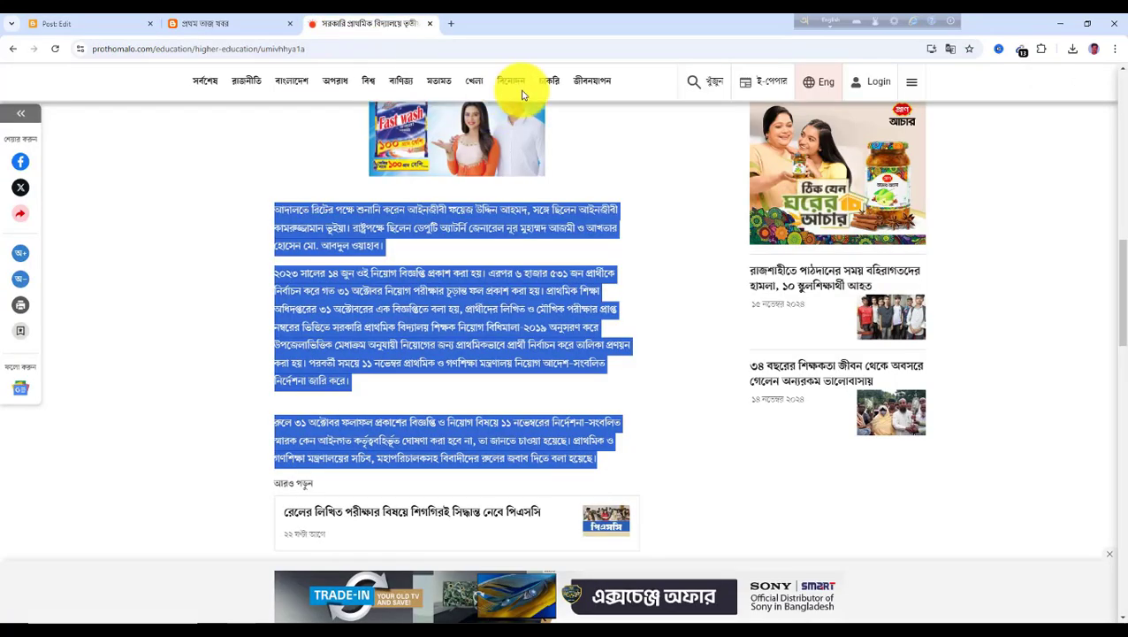
left_click(132, 24)
left_click(1008, 213)
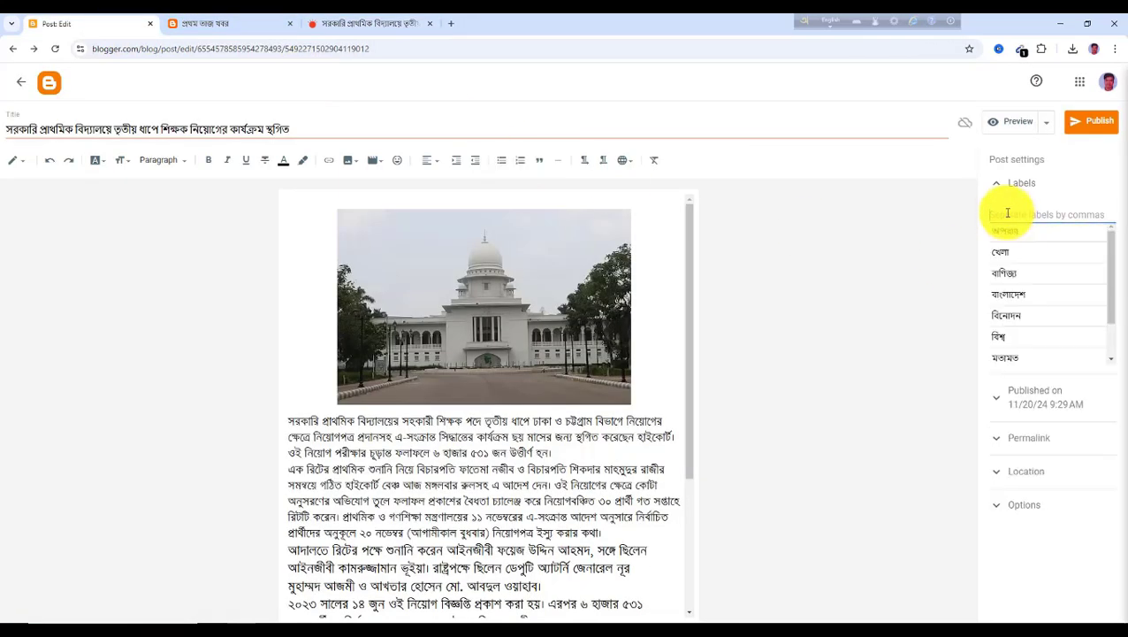
type("চাকরী")
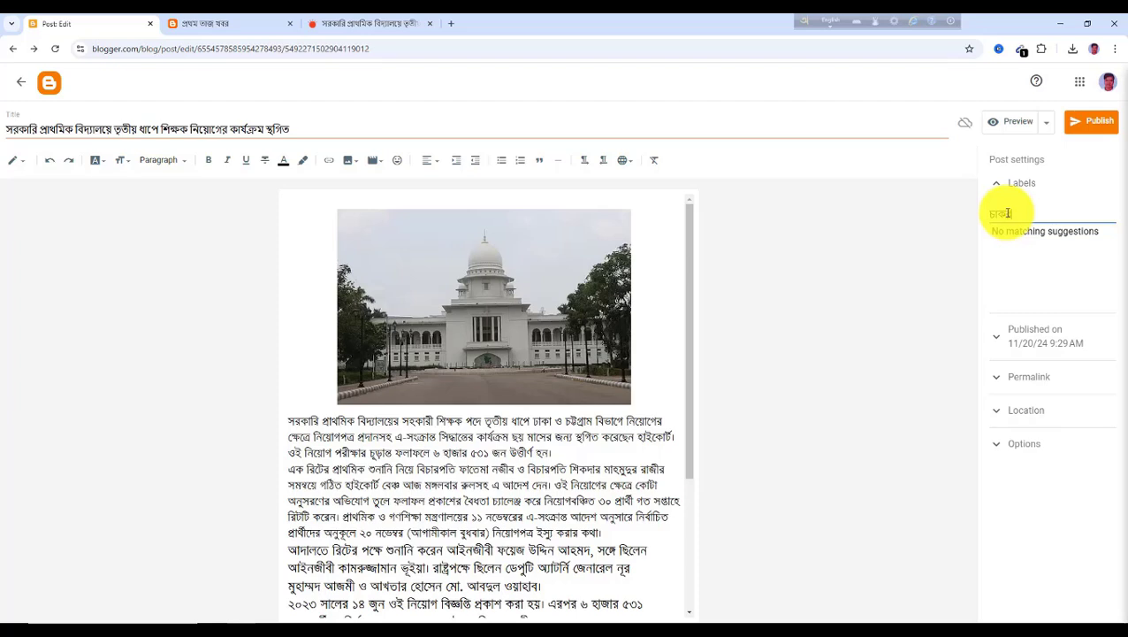
left_click(1097, 129)
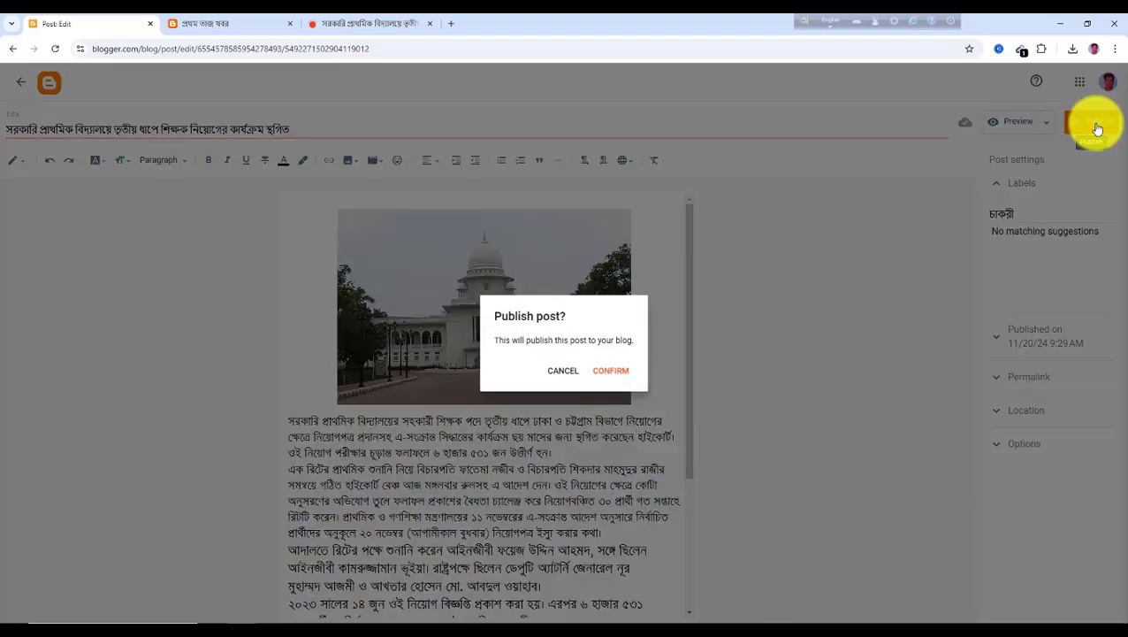
left_click(619, 376)
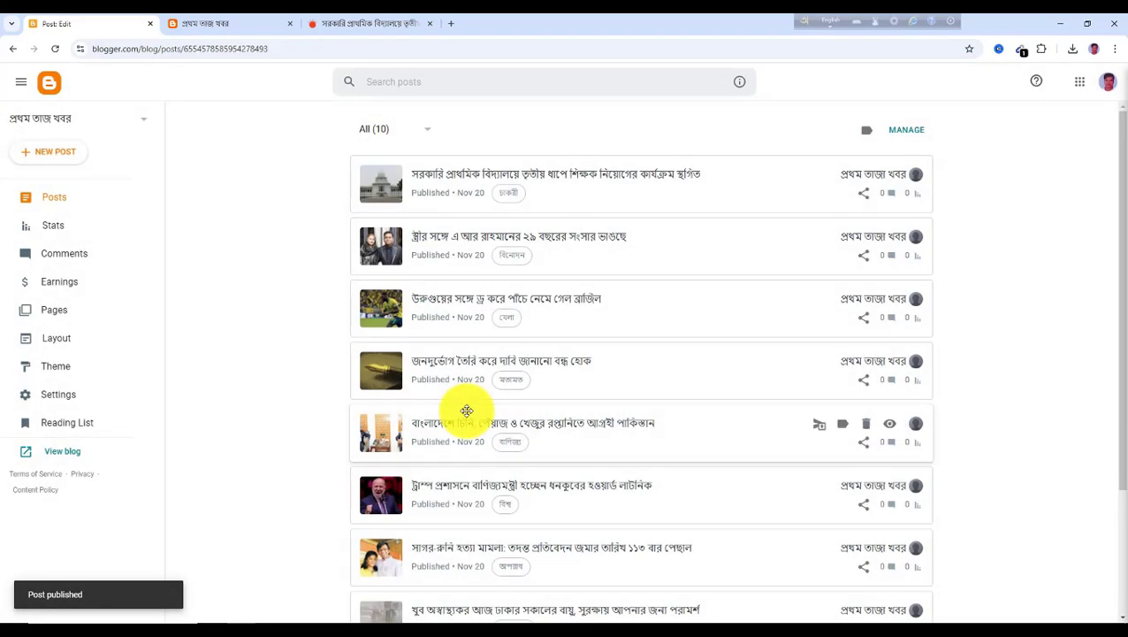
Open the plant-protein article from the জীবনযাপন section, copy its headline, and create a new post titled with it
left_click(360, 25)
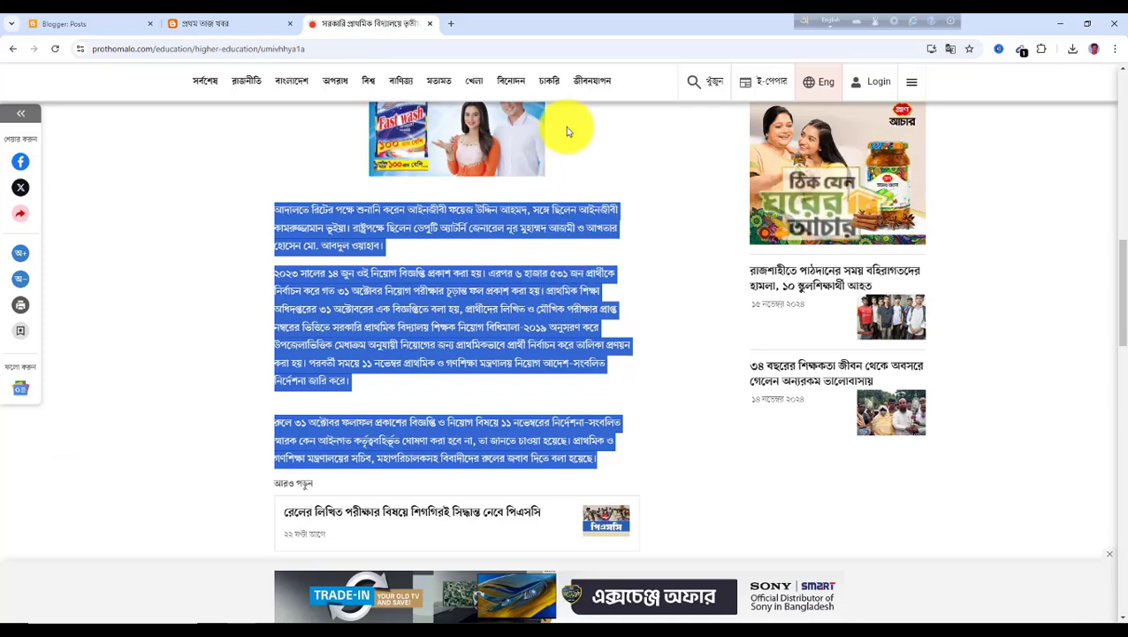
left_click(590, 82)
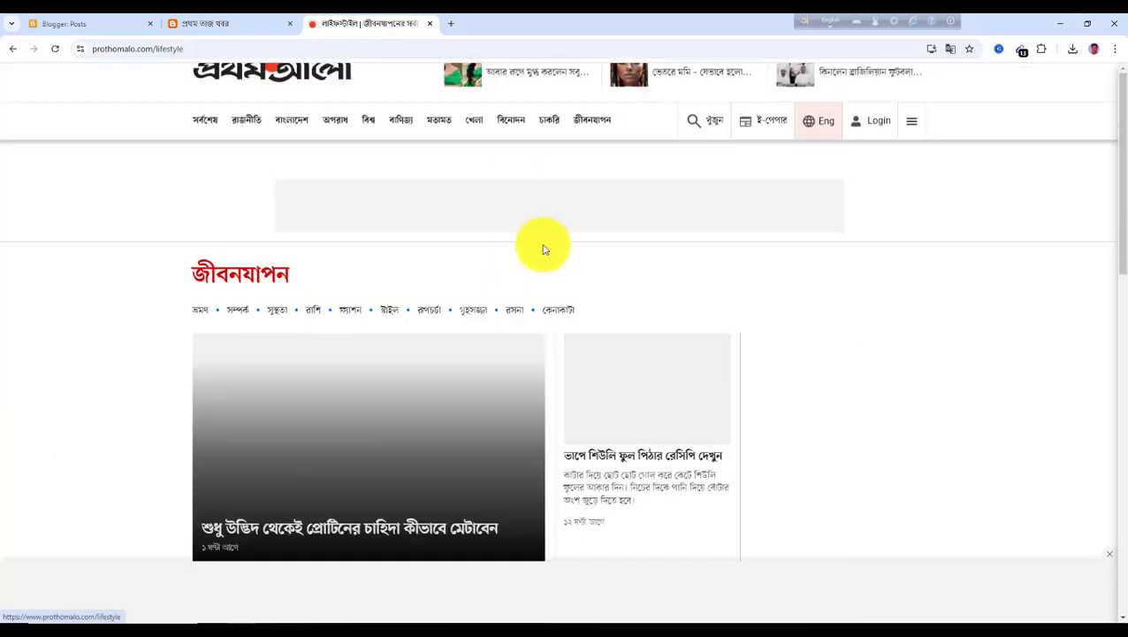
scroll(353, 451, "down", 1)
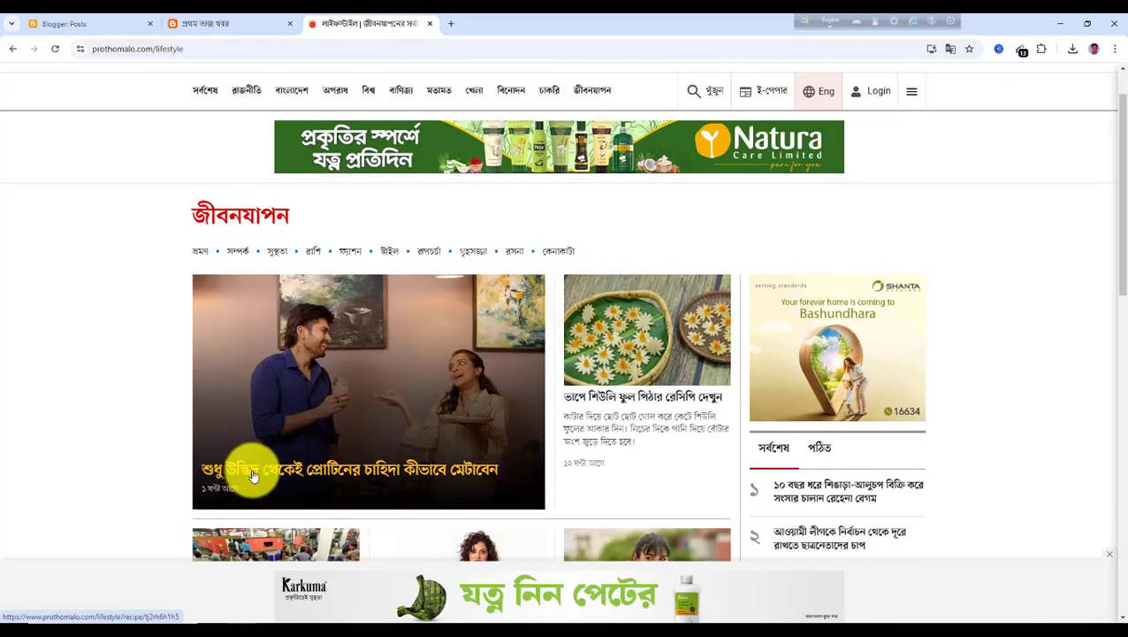
left_click(253, 476)
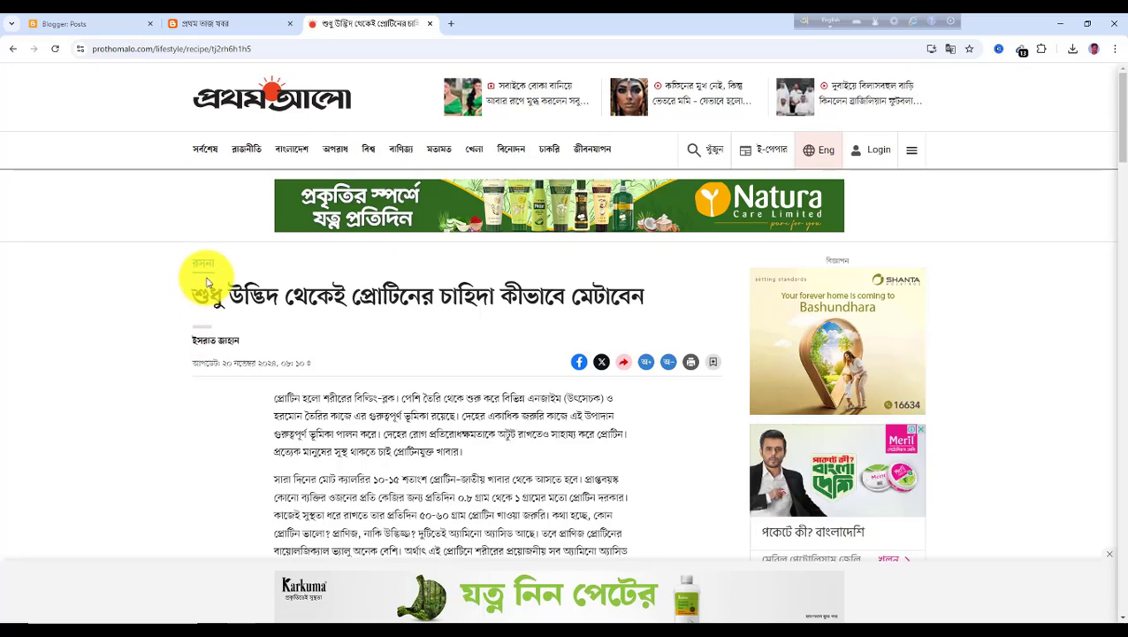
left_click_drag(197, 295, 681, 297)
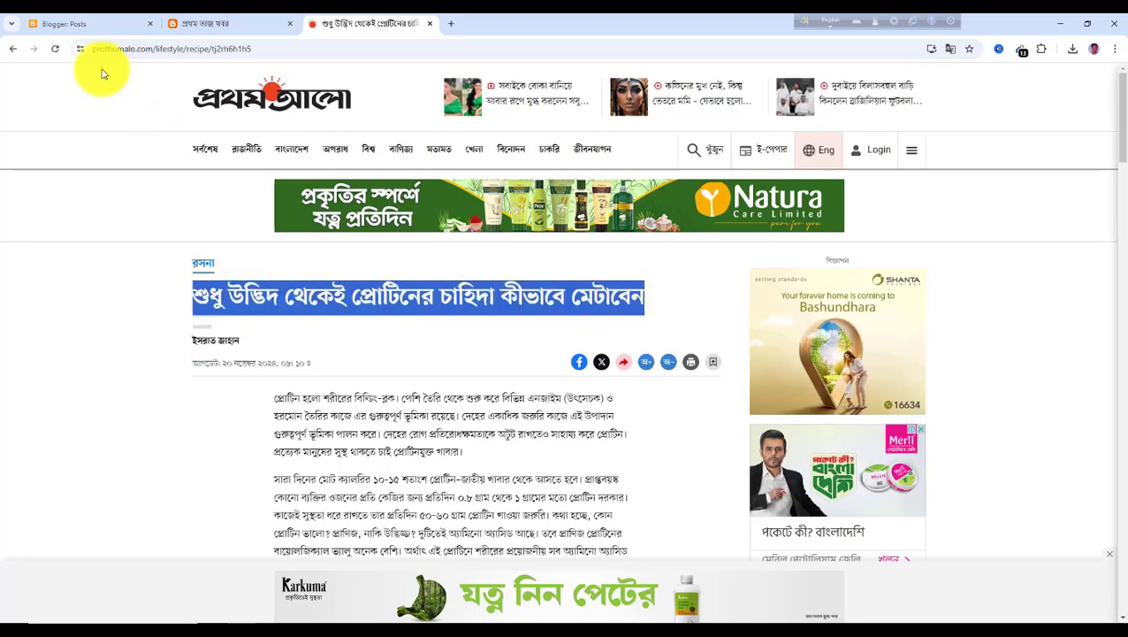
left_click(81, 26)
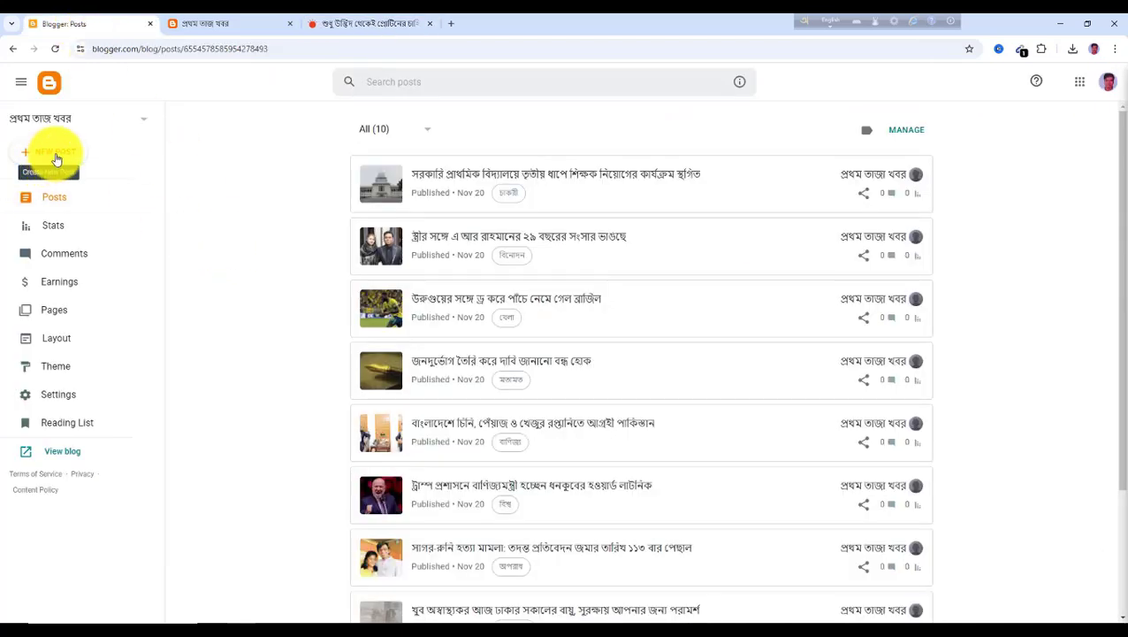
left_click(54, 156)
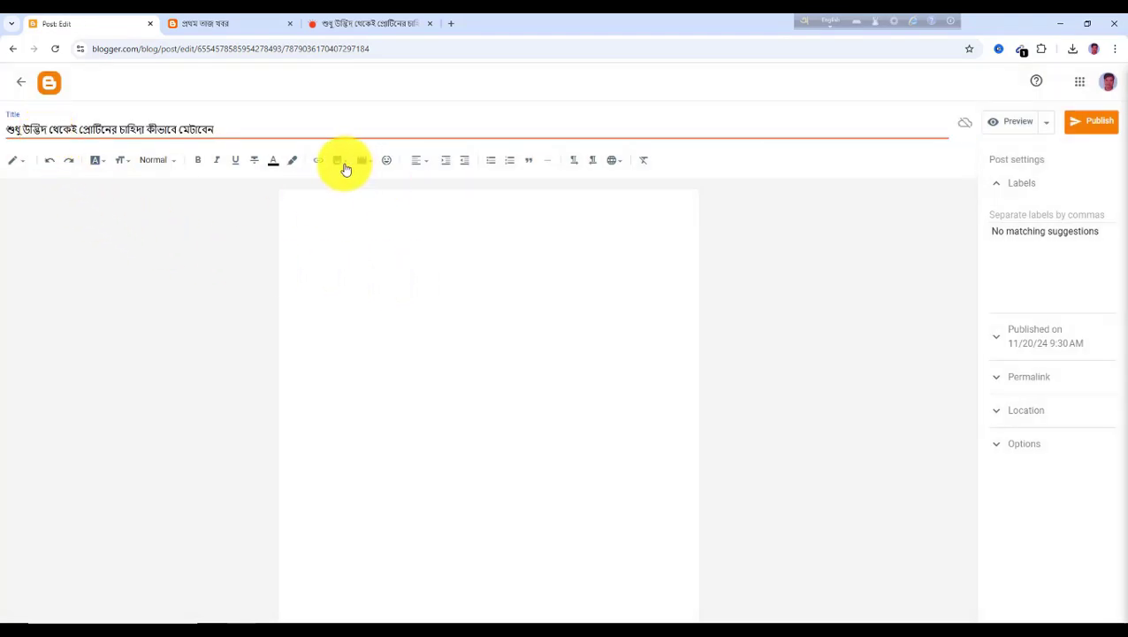
Save the article's photo of the couple to the Downloads folder
left_click(359, 30)
scroll(410, 380, "down", 3)
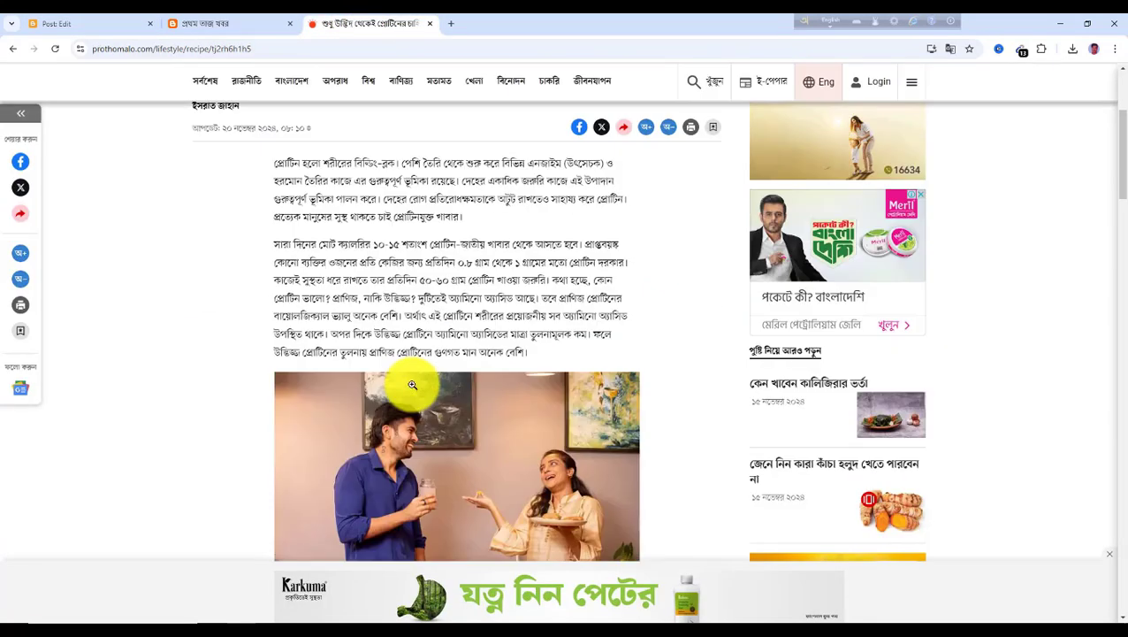
scroll(413, 385, "down", 2)
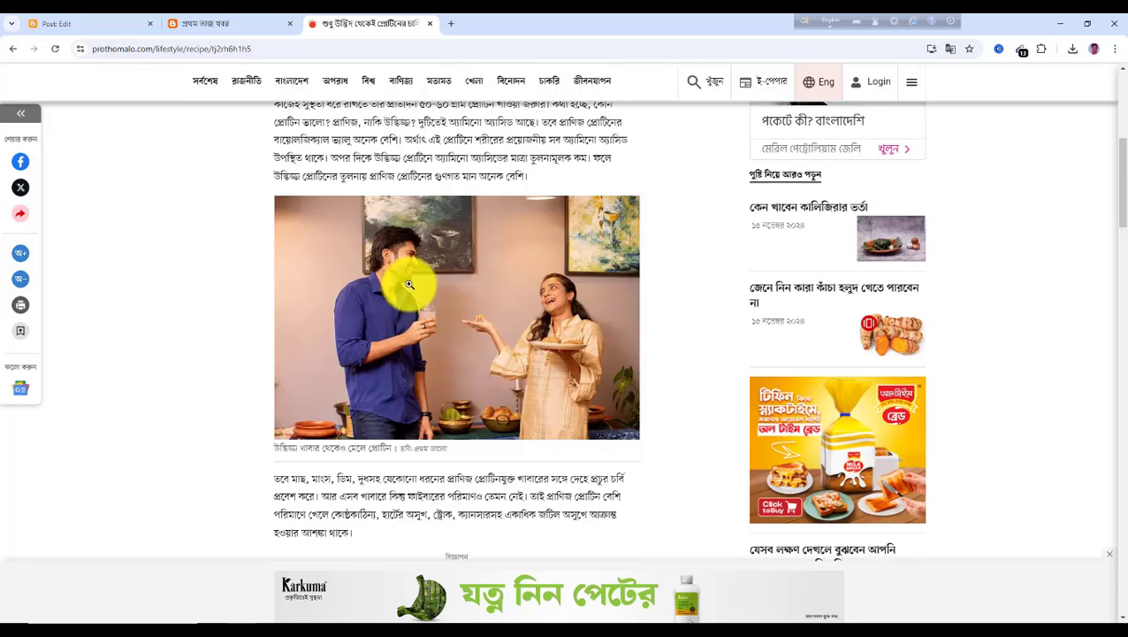
scroll(454, 349, "up", 6)
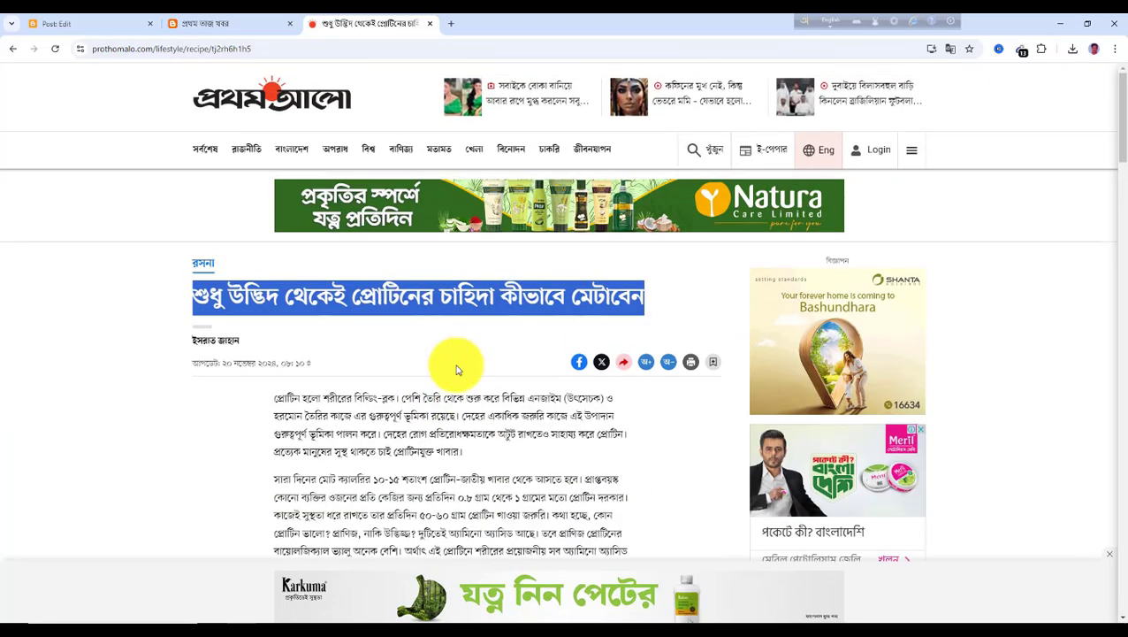
scroll(454, 376, "down", 3)
scroll(442, 398, "down", 3)
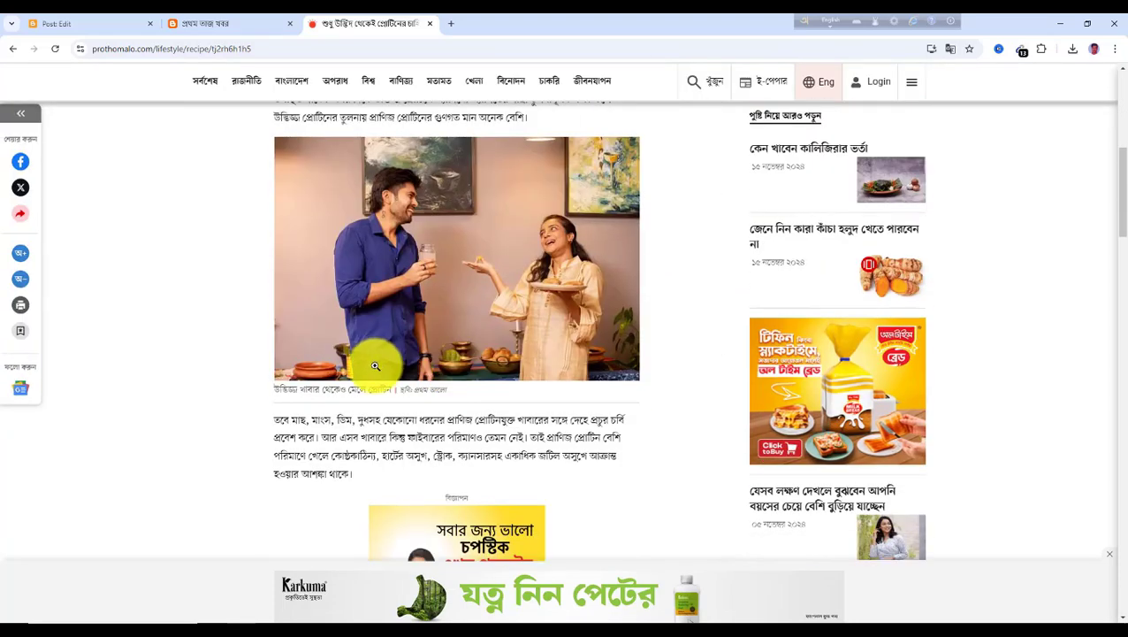
right_click(577, 348)
left_click(625, 382)
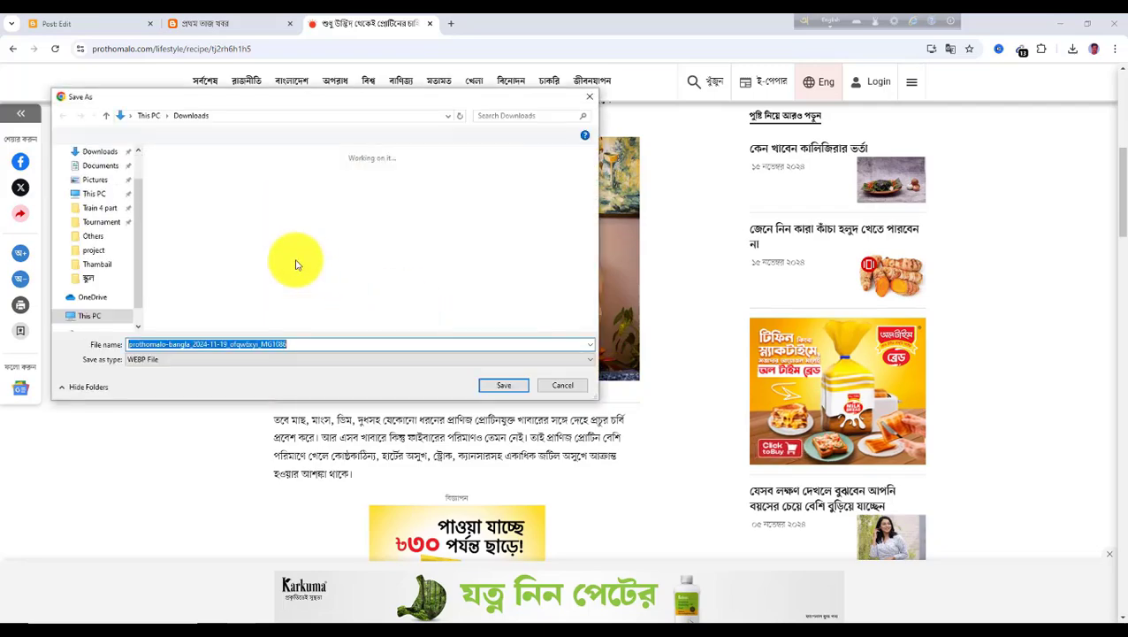
left_click(502, 386)
Copy the article's first two paragraphs and upload the saved couple photo from Downloads into the post, enlarging it
scroll(498, 387, "up", 4)
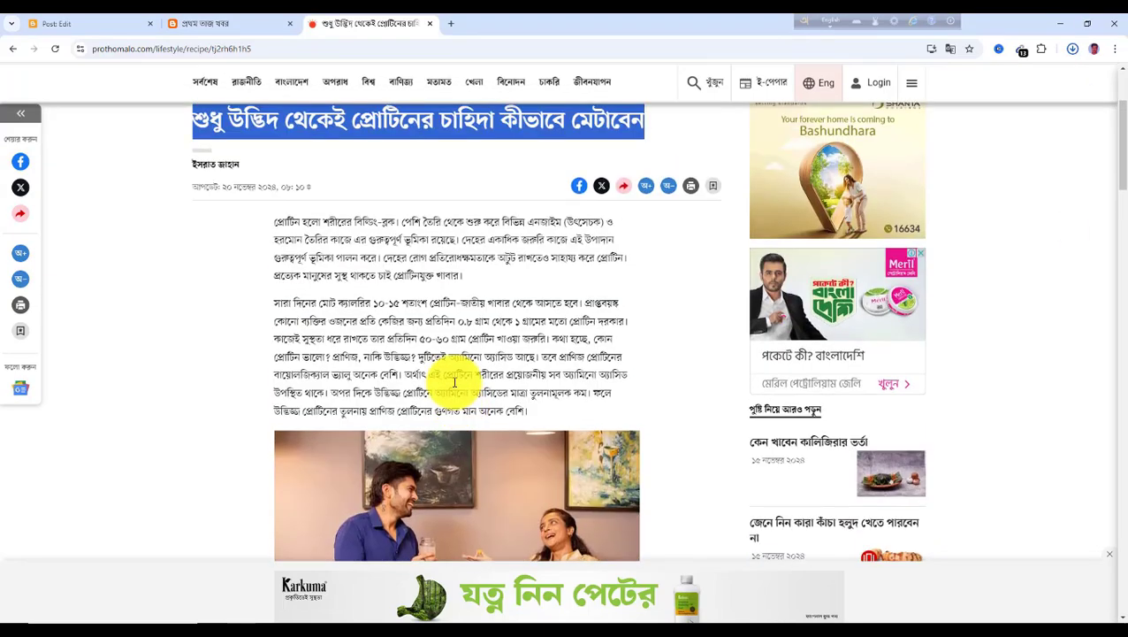
left_click_drag(276, 283, 559, 475)
key("ctrl+c")
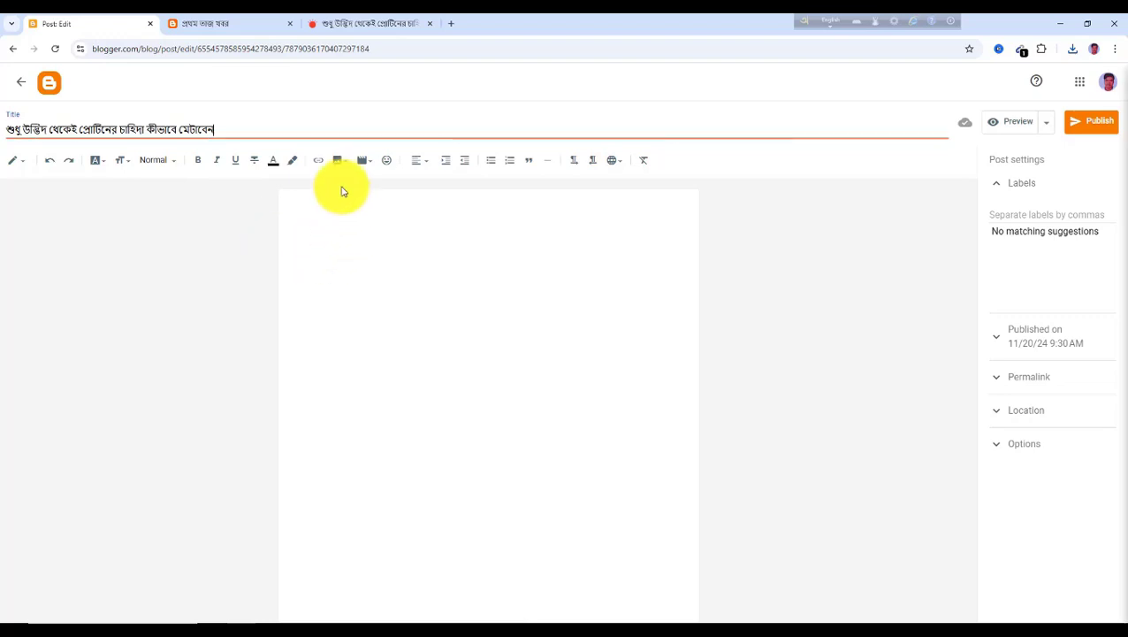
left_click(338, 160)
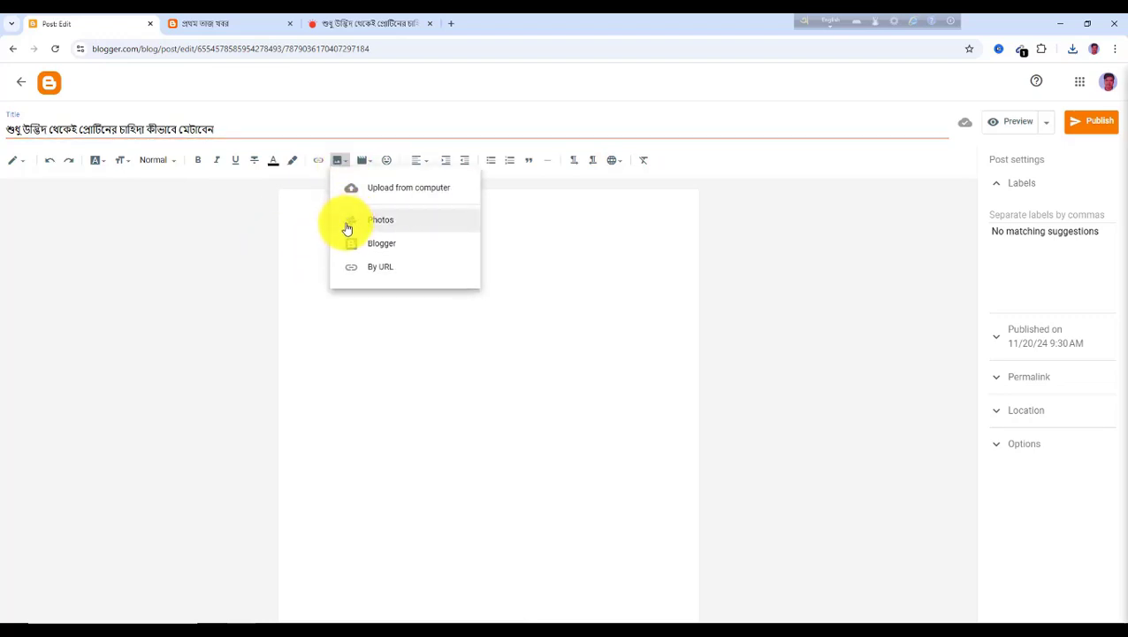
left_click(412, 198)
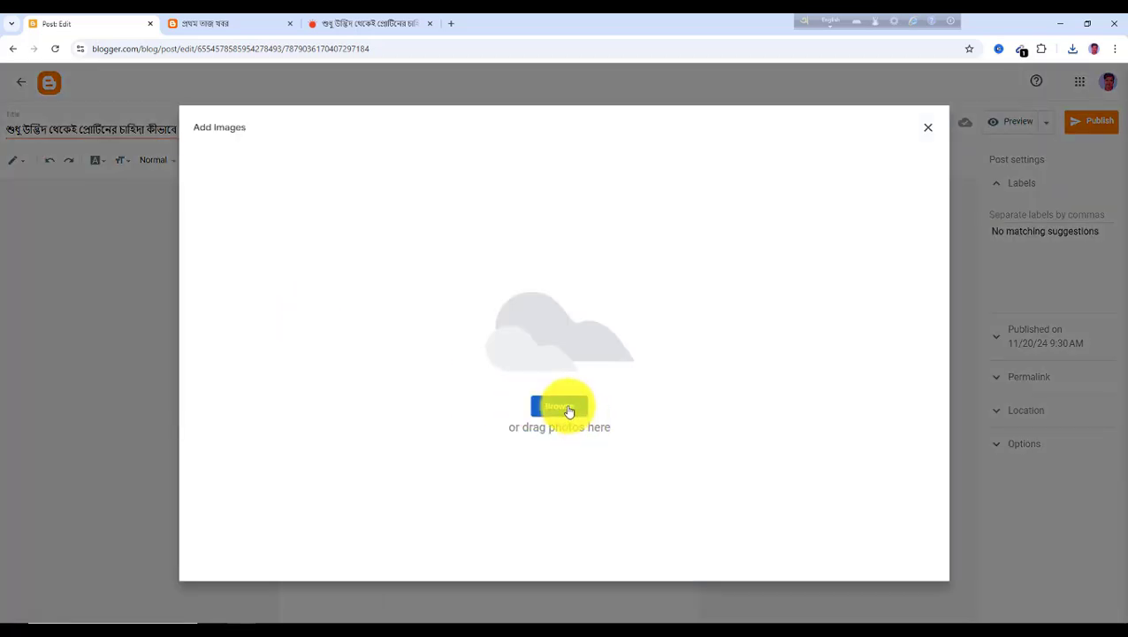
left_click(568, 413)
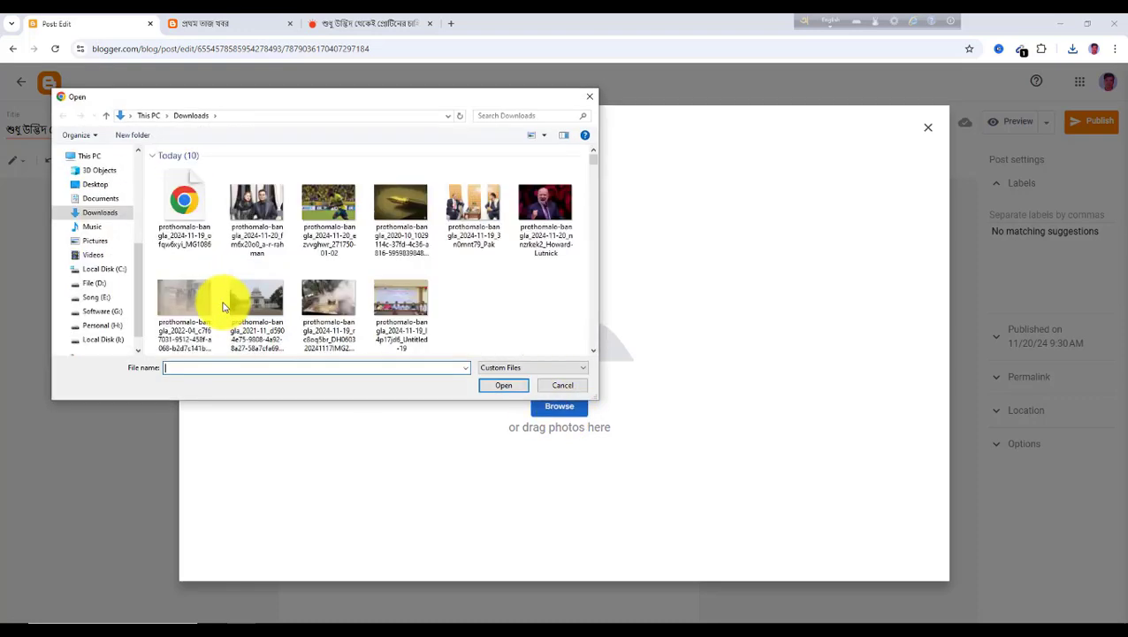
left_click(186, 211)
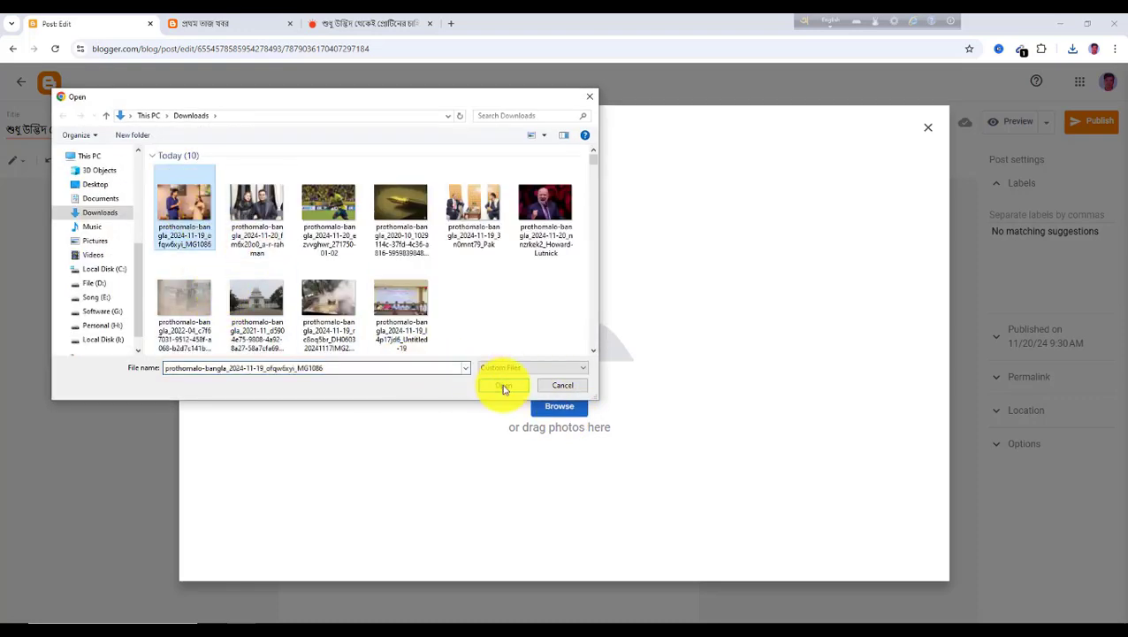
left_click(503, 385)
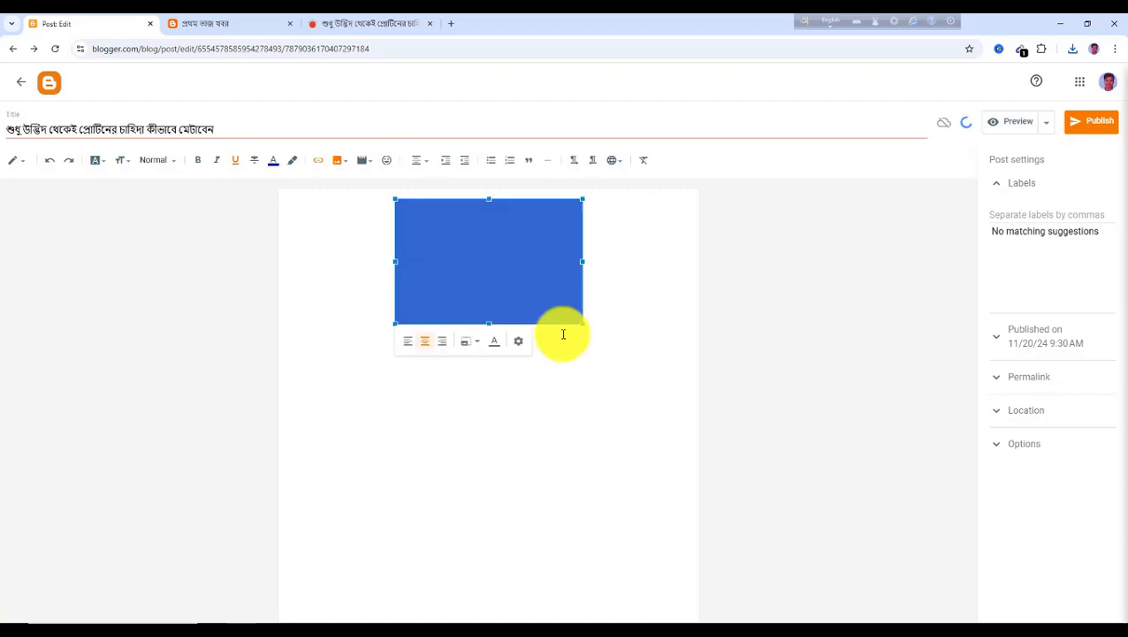
left_click_drag(582, 324, 675, 404)
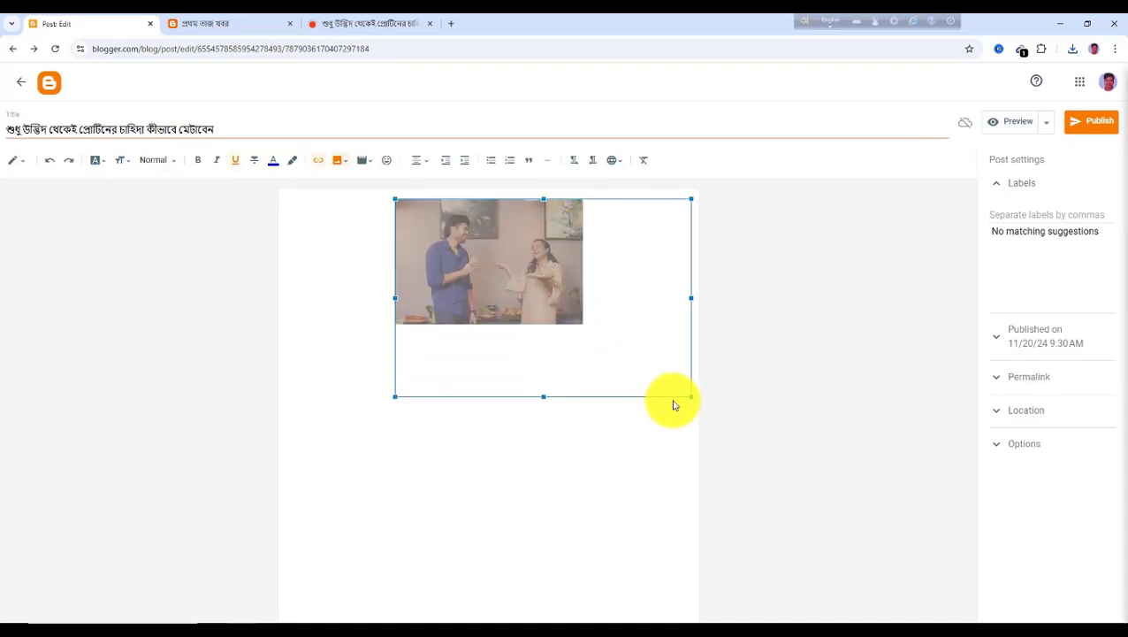
Paste the copied paragraphs into the post below the photo
left_click(317, 424)
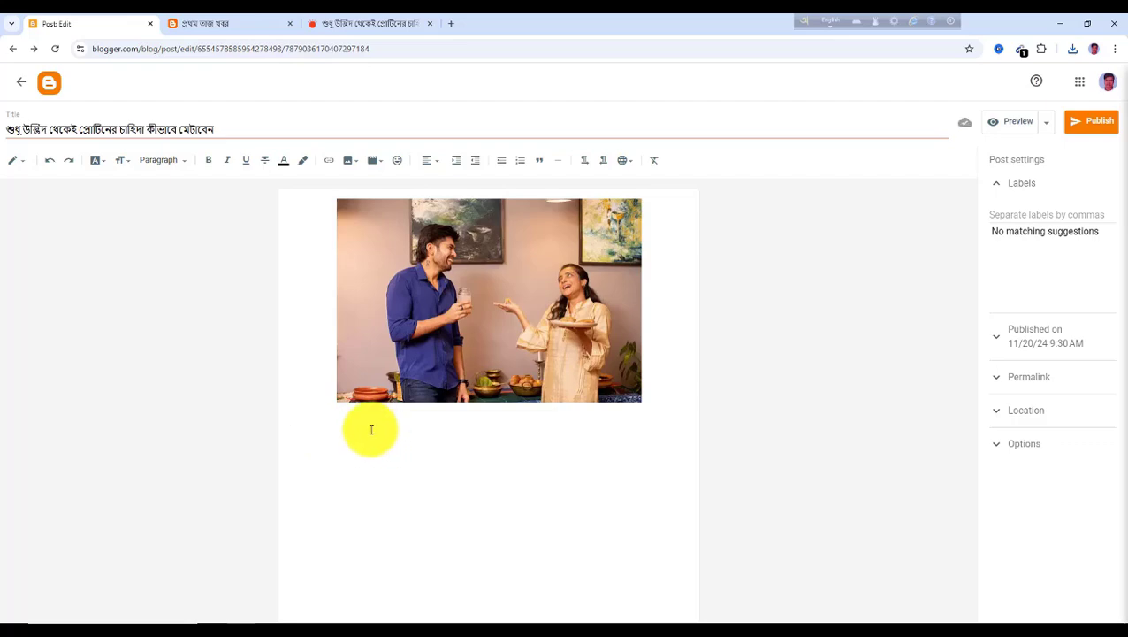
key("ctrl+v")
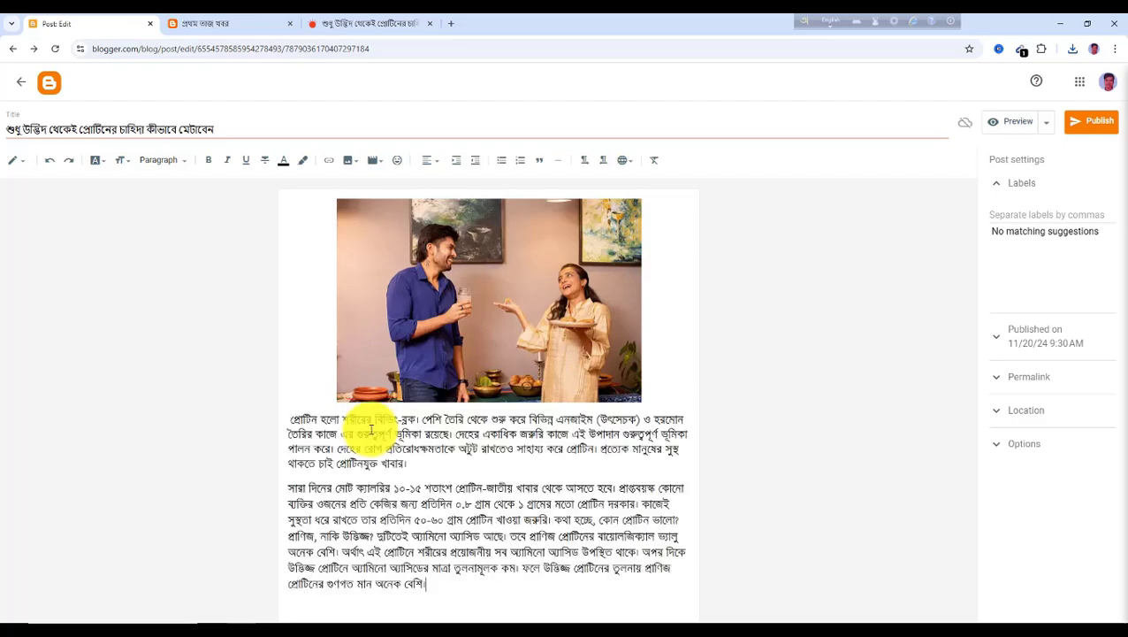
Copy the article's third paragraph, below the photo, and paste it at the end of the post
left_click(361, 25)
scroll(476, 398, "down", 5)
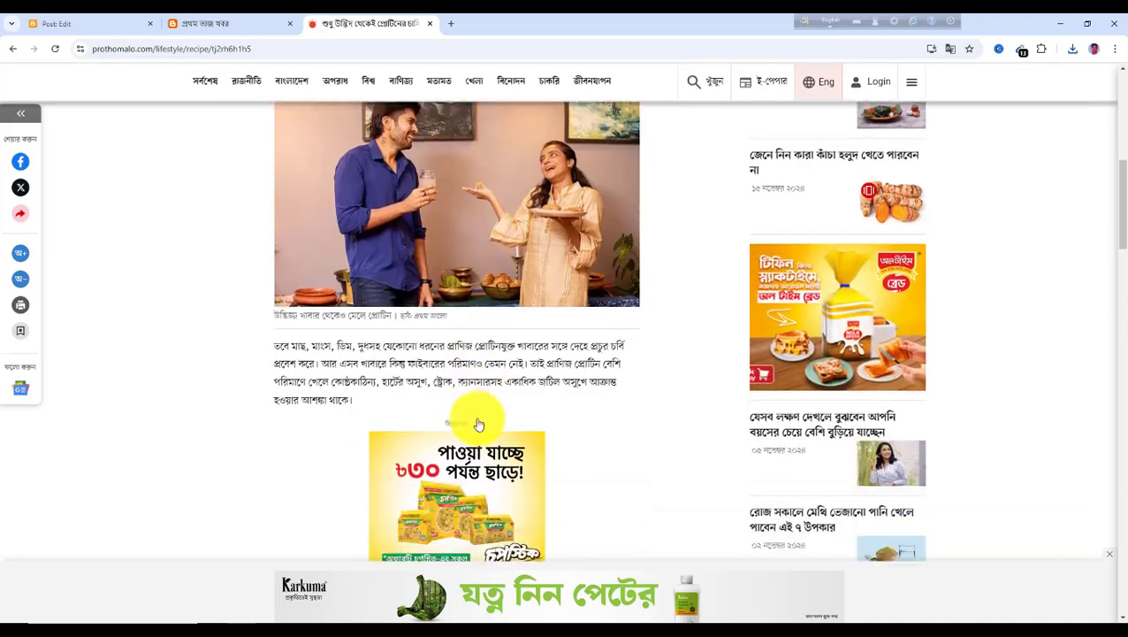
left_click_drag(277, 302, 342, 363)
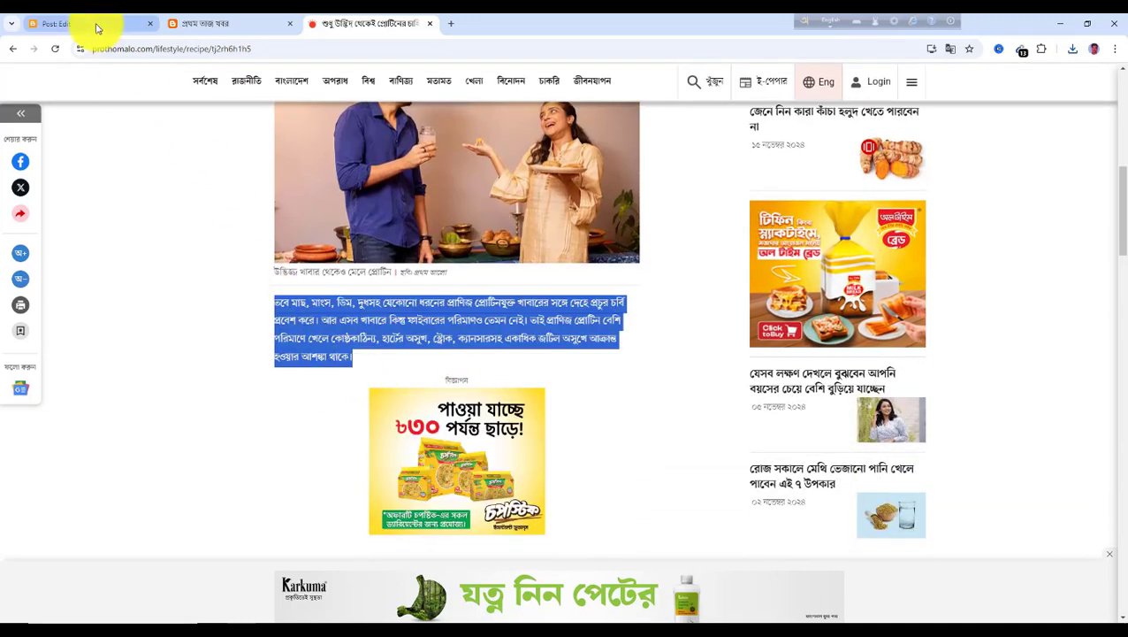
left_click(57, 23)
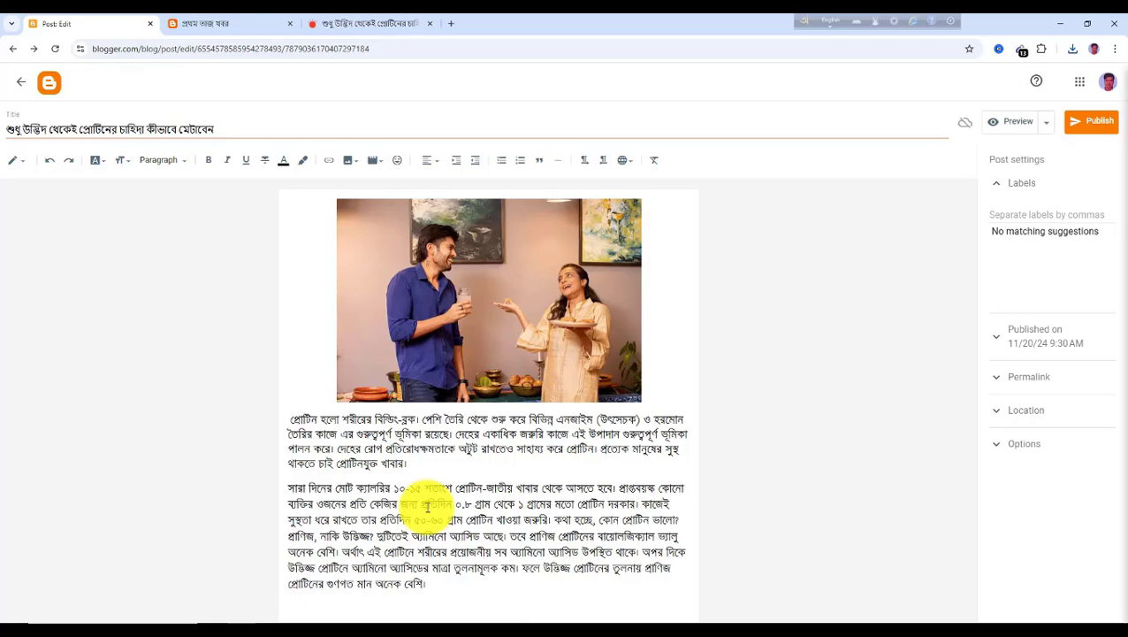
key("ctrl+v")
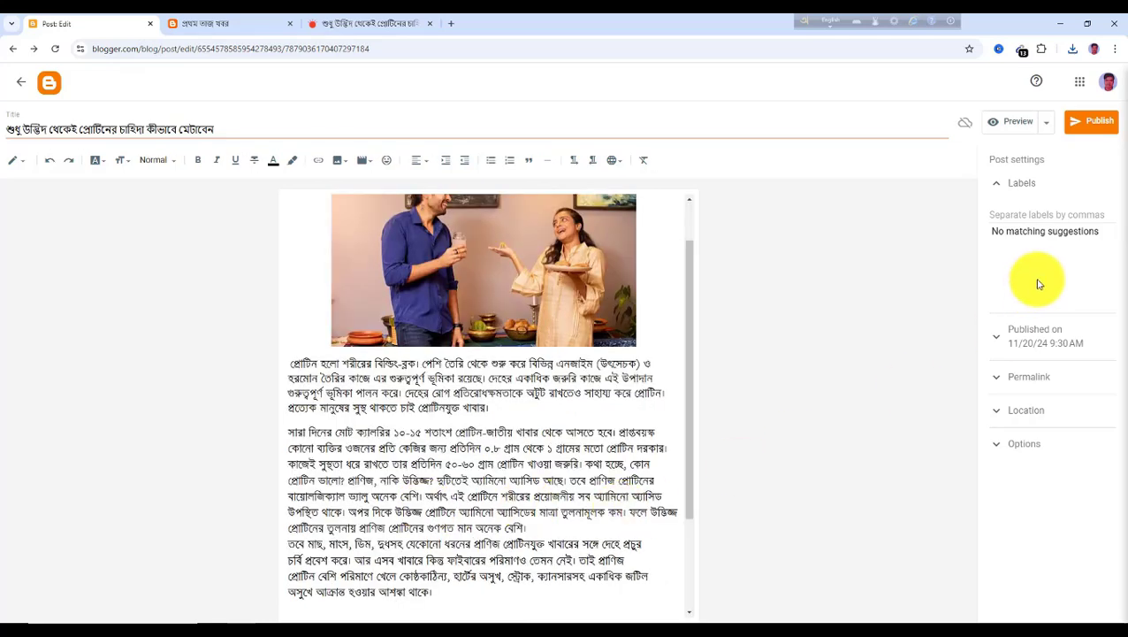
Add the label জীবন যাপন to the post and publish it, confirming the publish
scroll(428, 282, "up", 1)
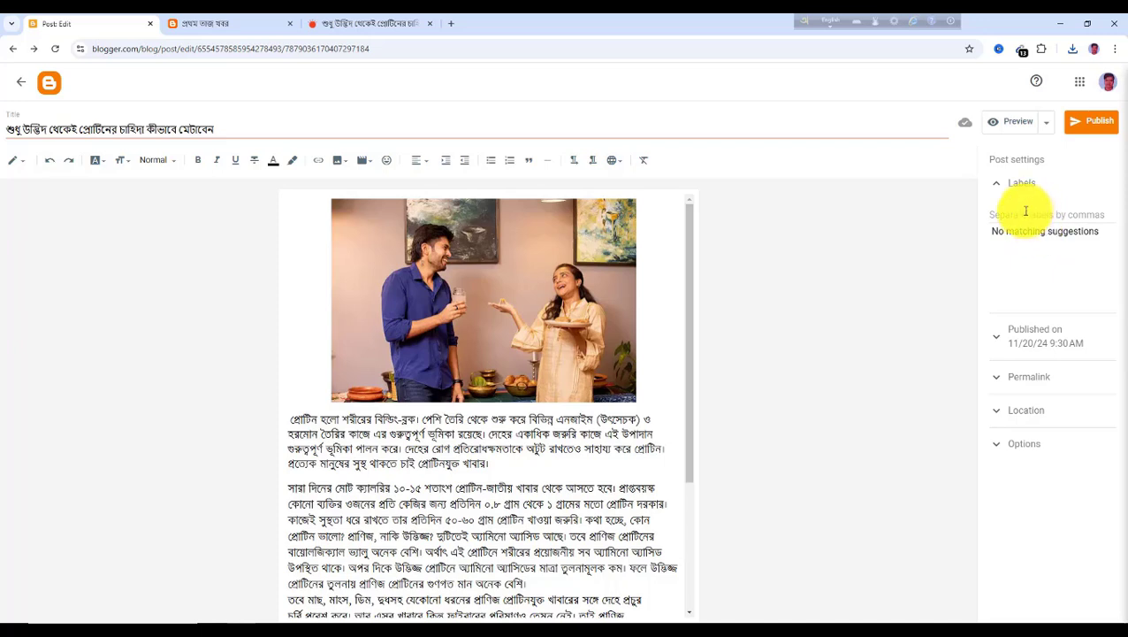
left_click(1026, 214)
type("জীবন যাপন")
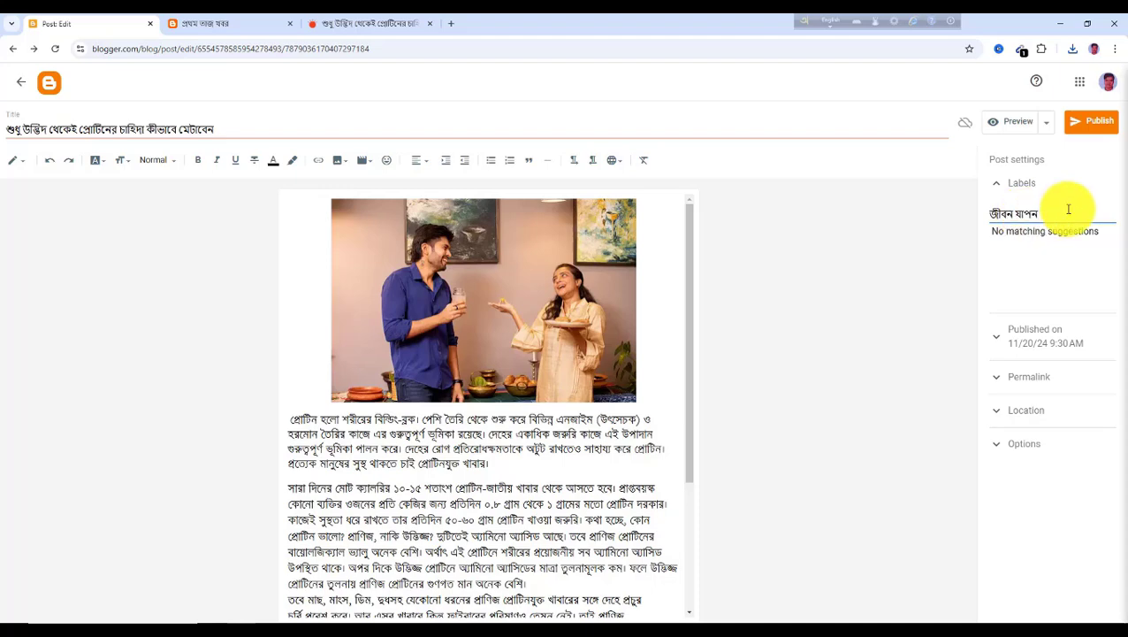
left_click(1100, 128)
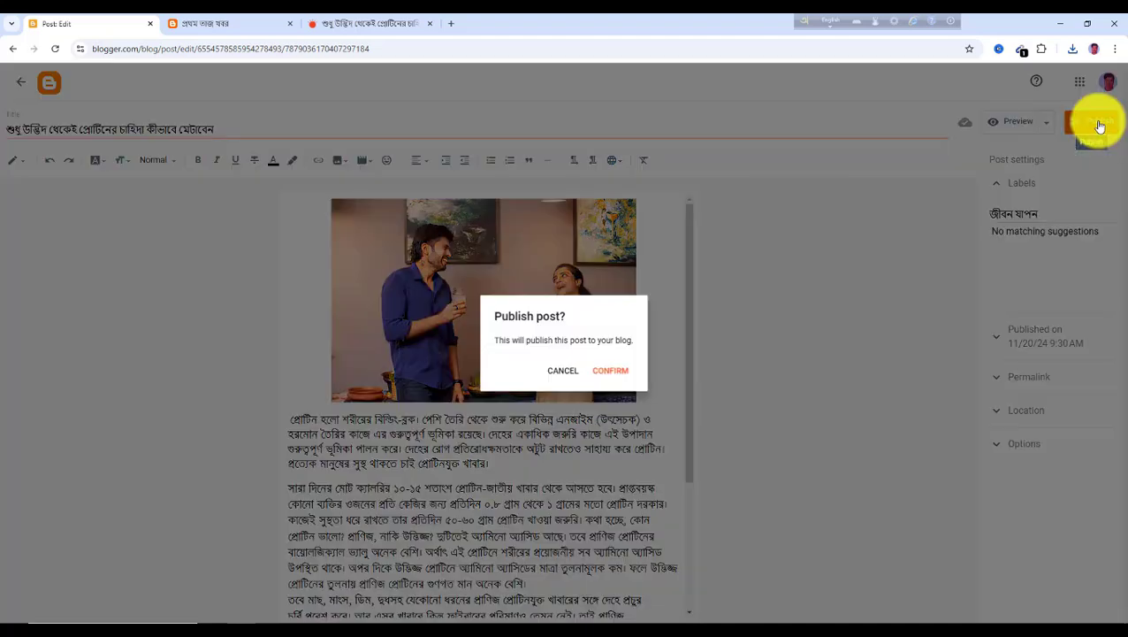
left_click(612, 372)
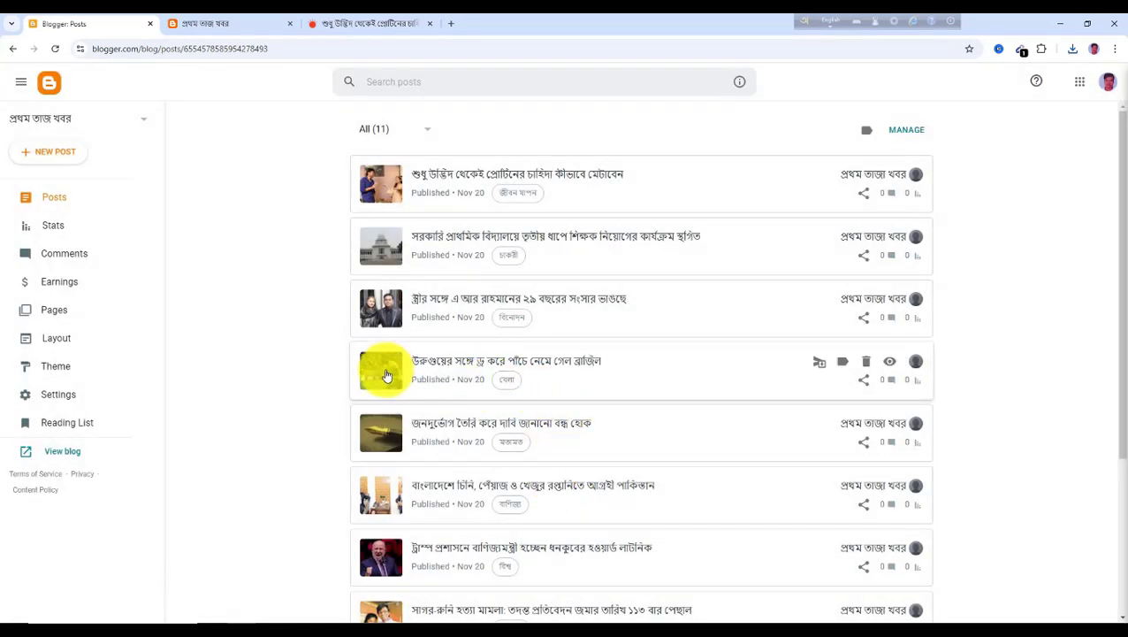
left_click(371, 27)
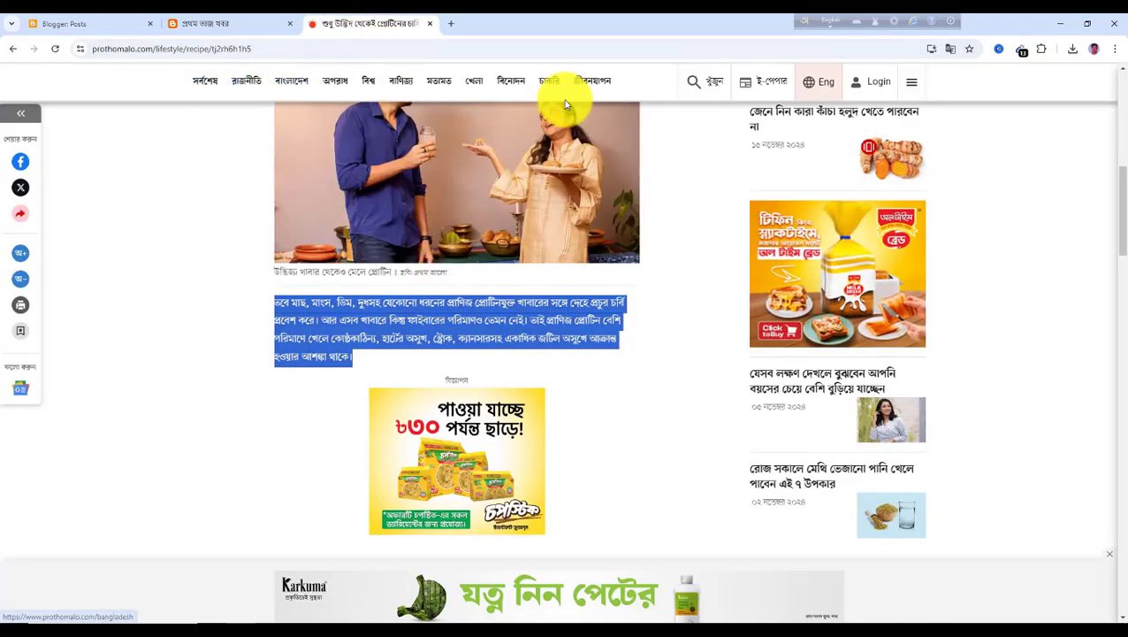
scroll(564, 272, "up", 3)
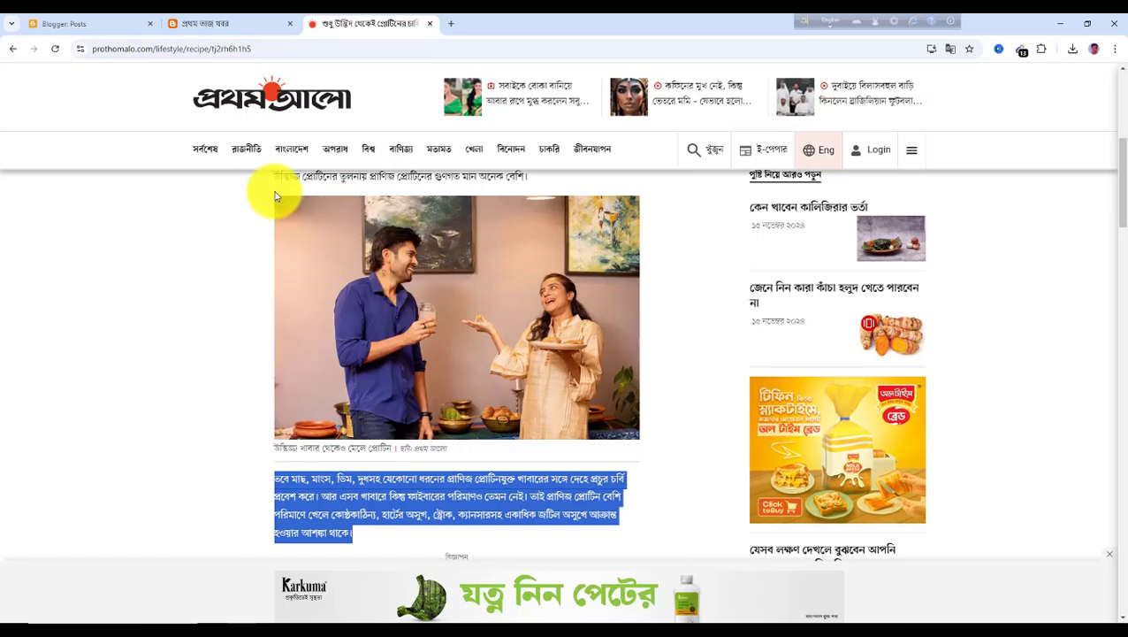
left_click(77, 26)
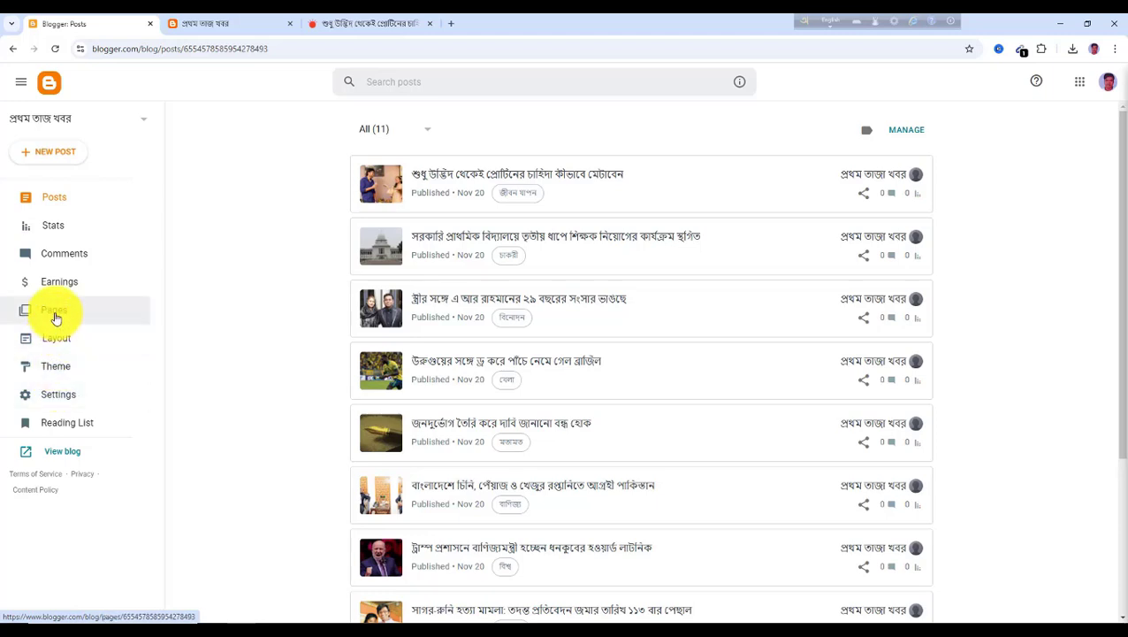
Reload the live blog and review the new post on the home page and the labels list
left_click(207, 28)
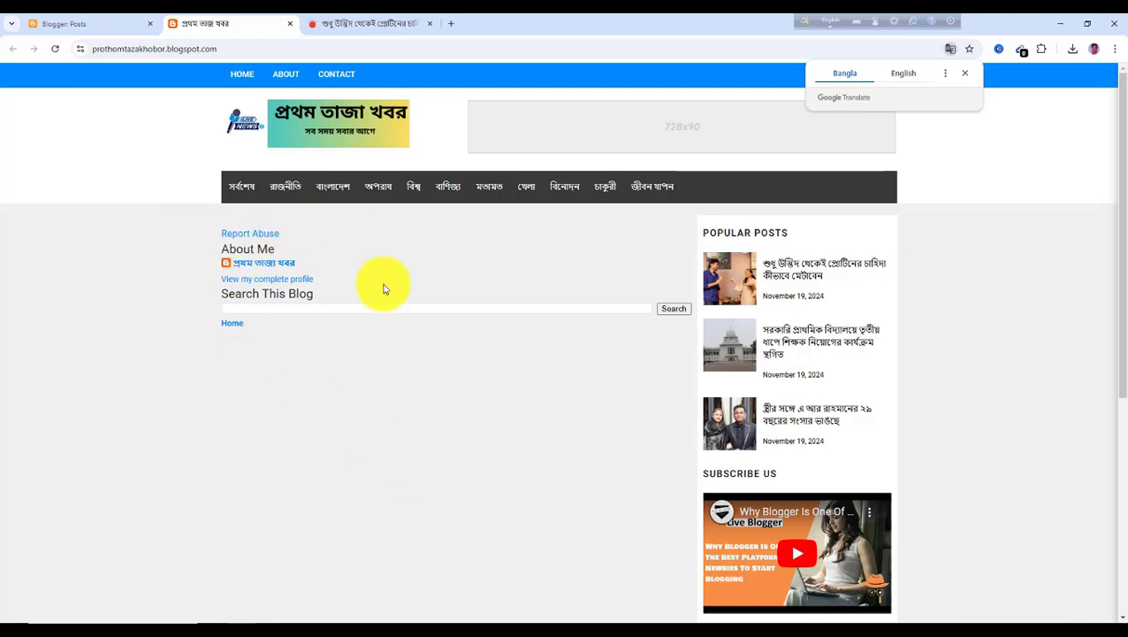
left_click(55, 50)
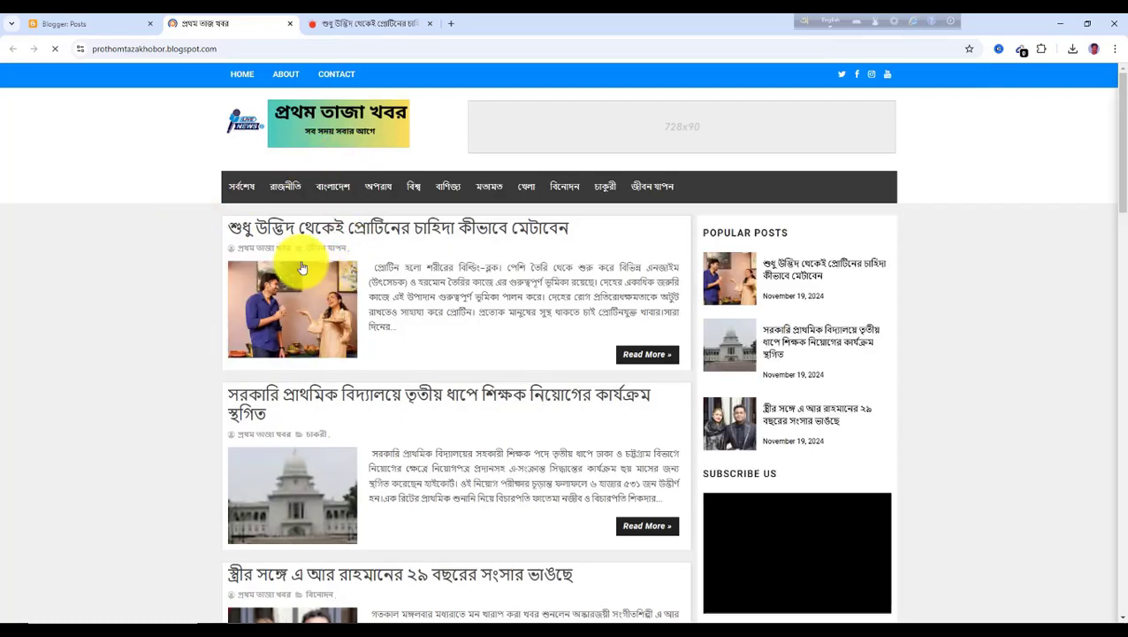
scroll(404, 329, "down", 9)
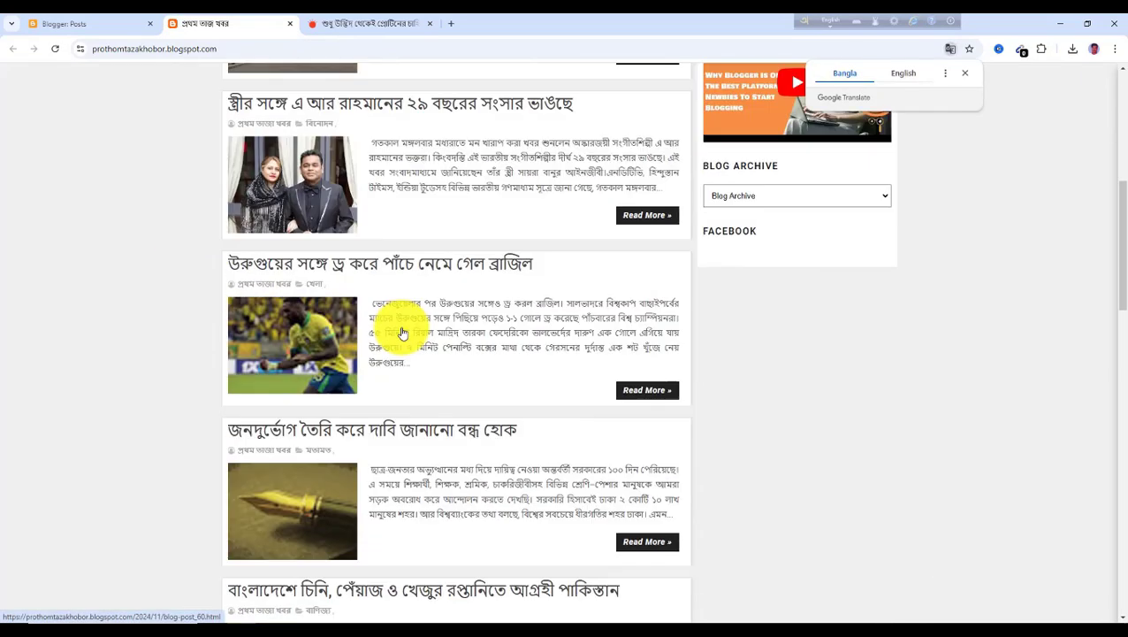
scroll(403, 333, "down", 9)
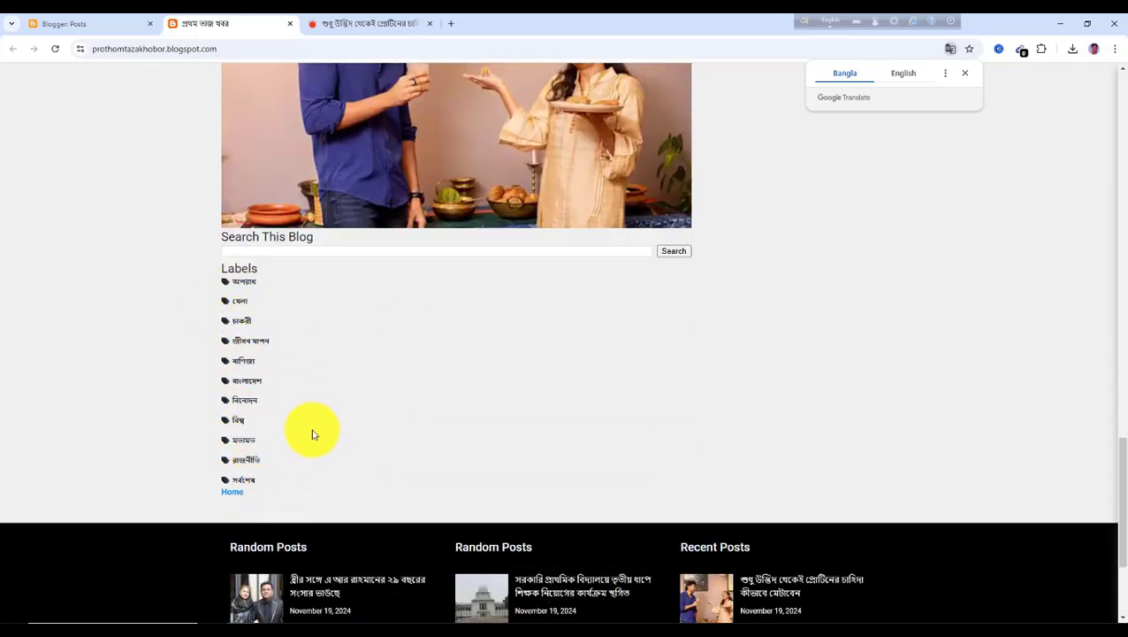
scroll(310, 437, "up", 2)
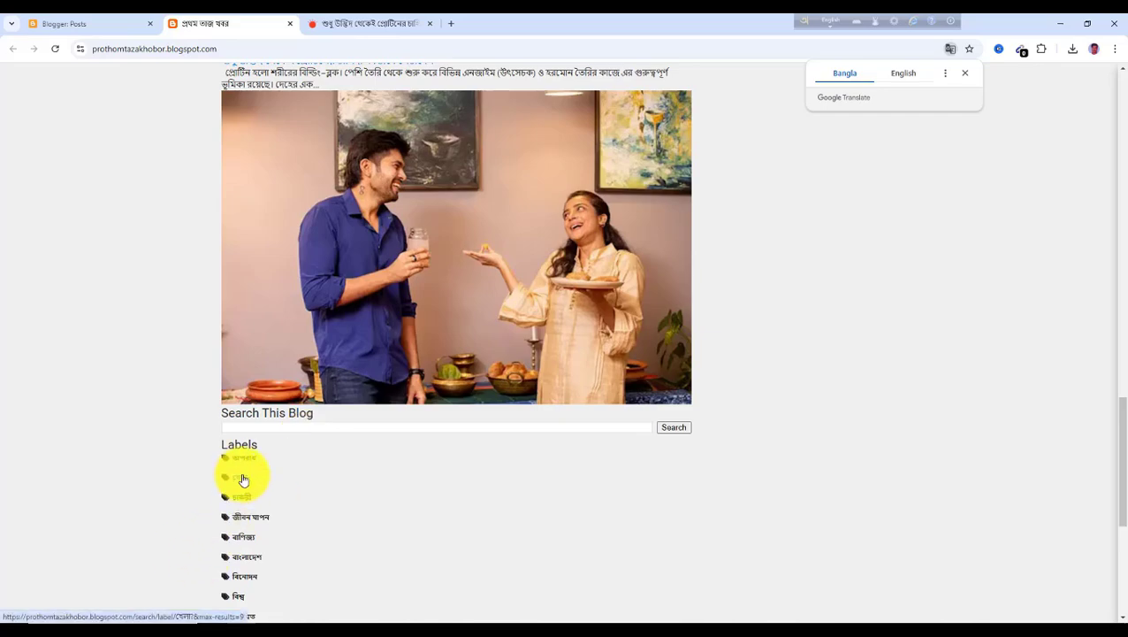
scroll(297, 473, "up", 15)
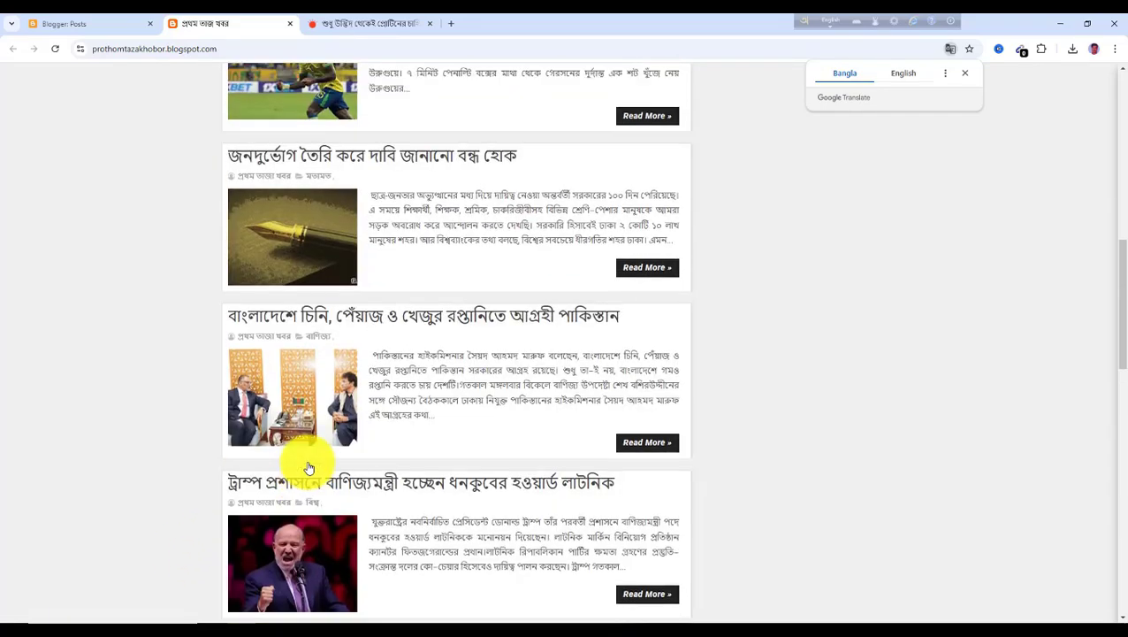
scroll(308, 460, "up", 2)
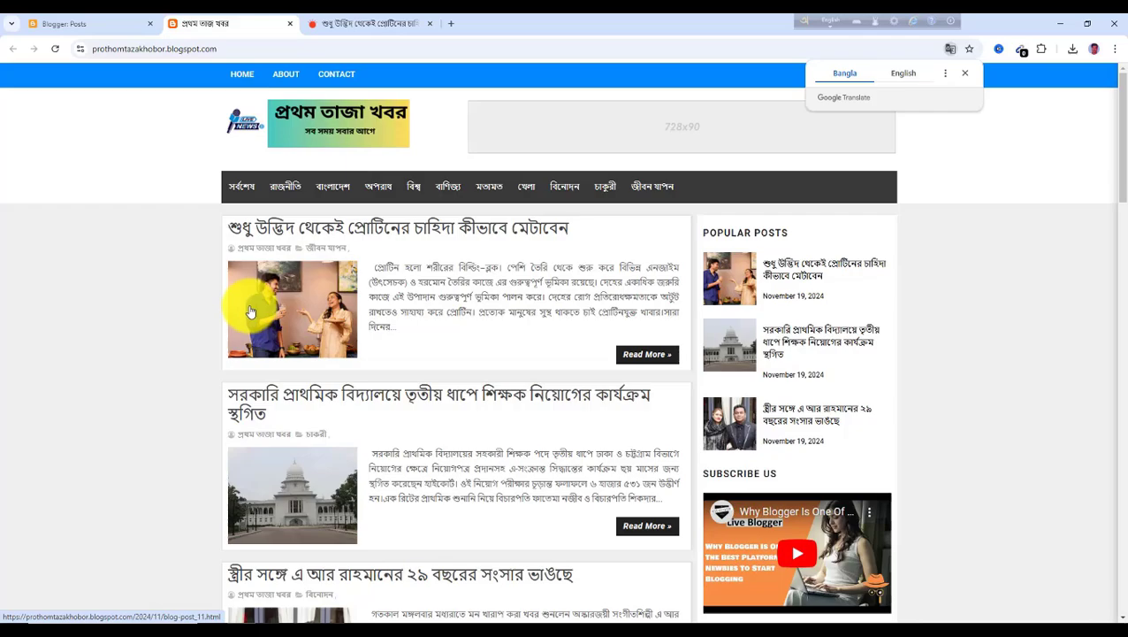
scroll(295, 372, "down", 8)
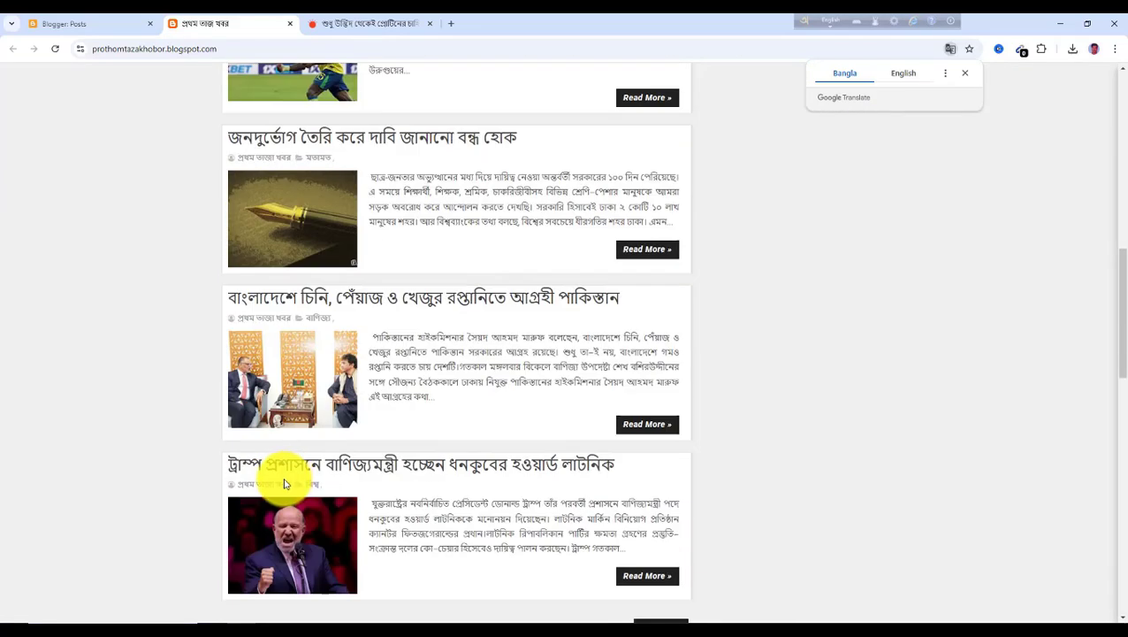
scroll(291, 425, "up", 10)
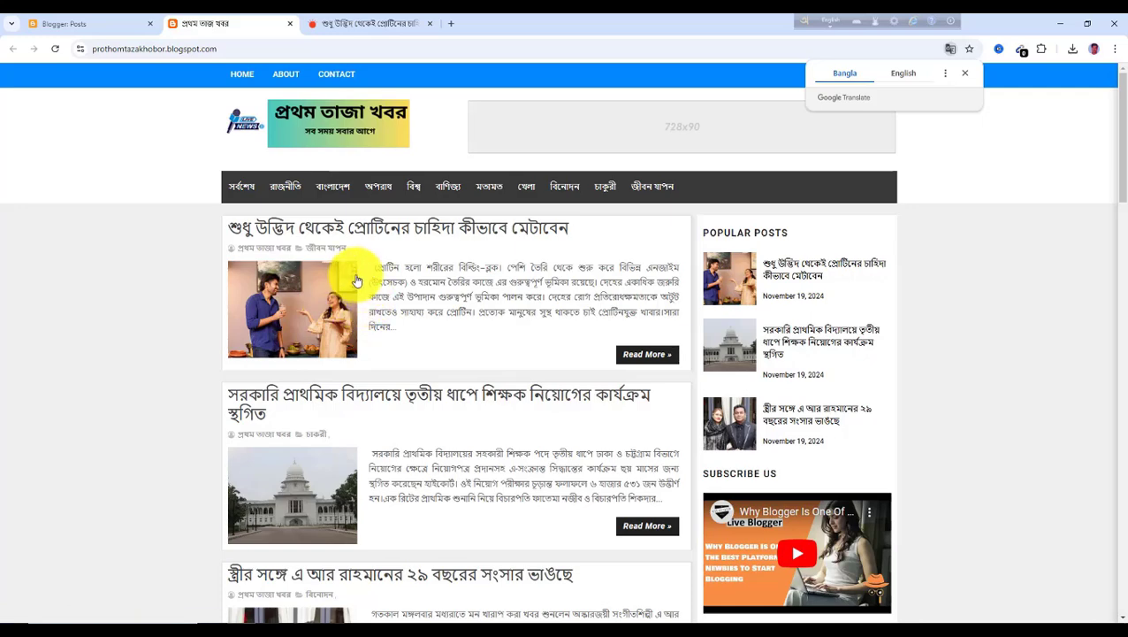
Browse the live blog's home page again, scrolling through the post list and the menu categories
left_click(527, 193)
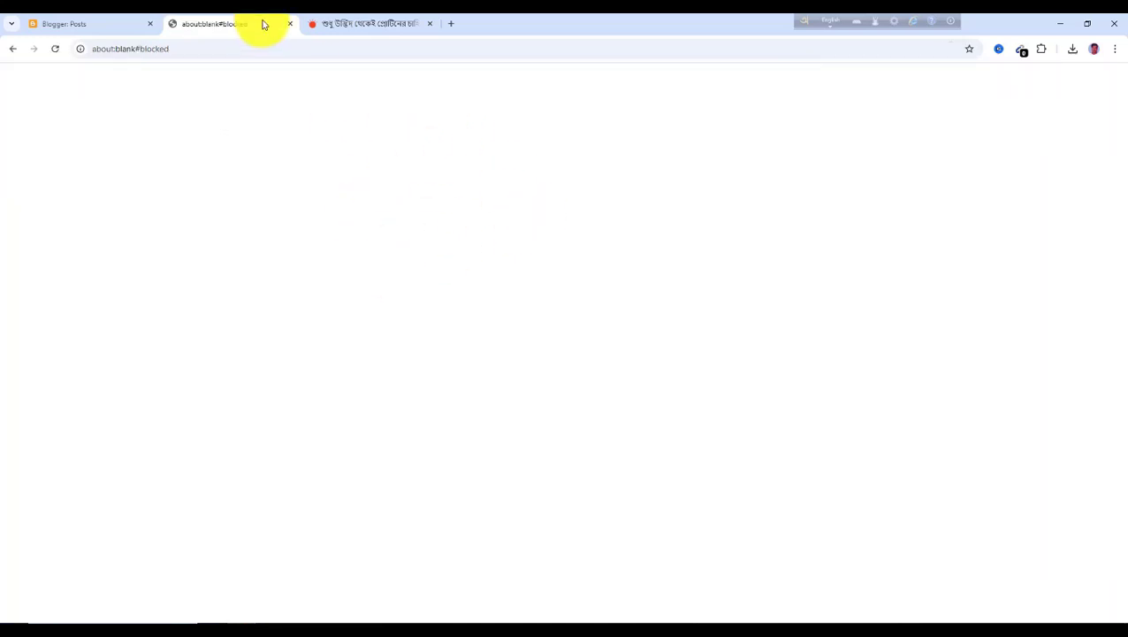
left_click(13, 50)
scroll(377, 479, "down", 10)
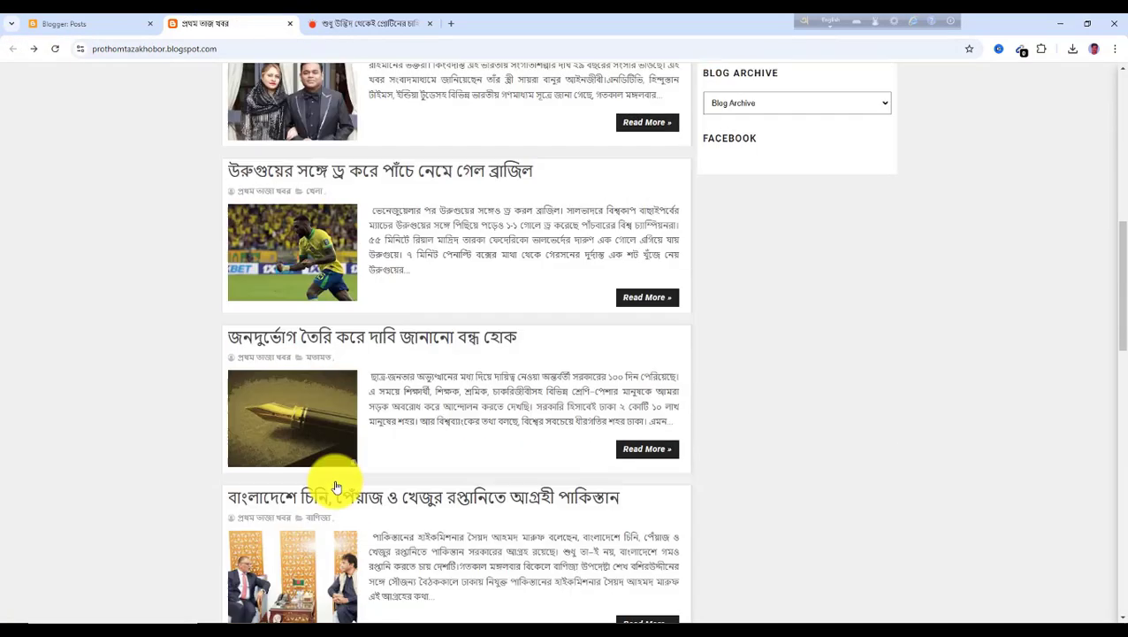
scroll(336, 488, "down", 4)
scroll(327, 453, "up", 15)
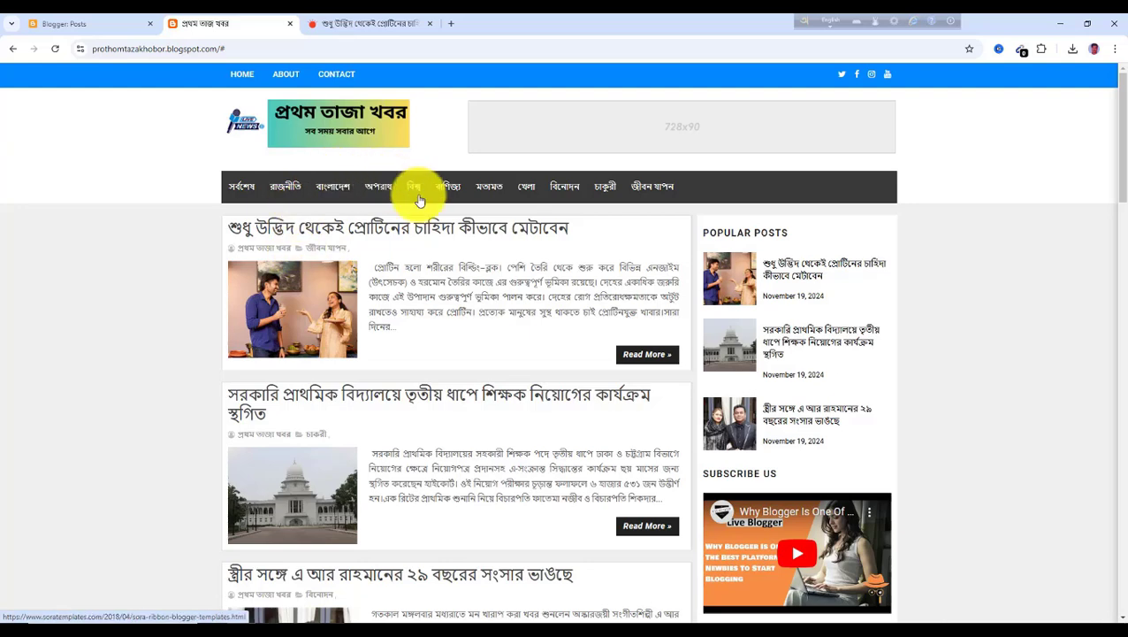
left_click(275, 227)
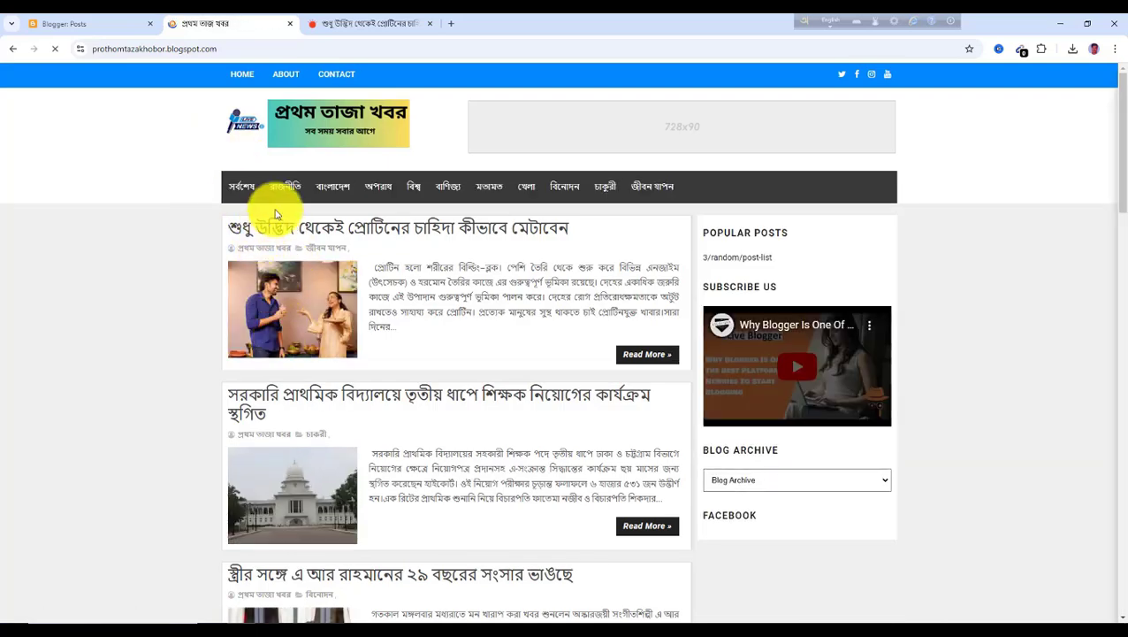
scroll(324, 325, "down", 3)
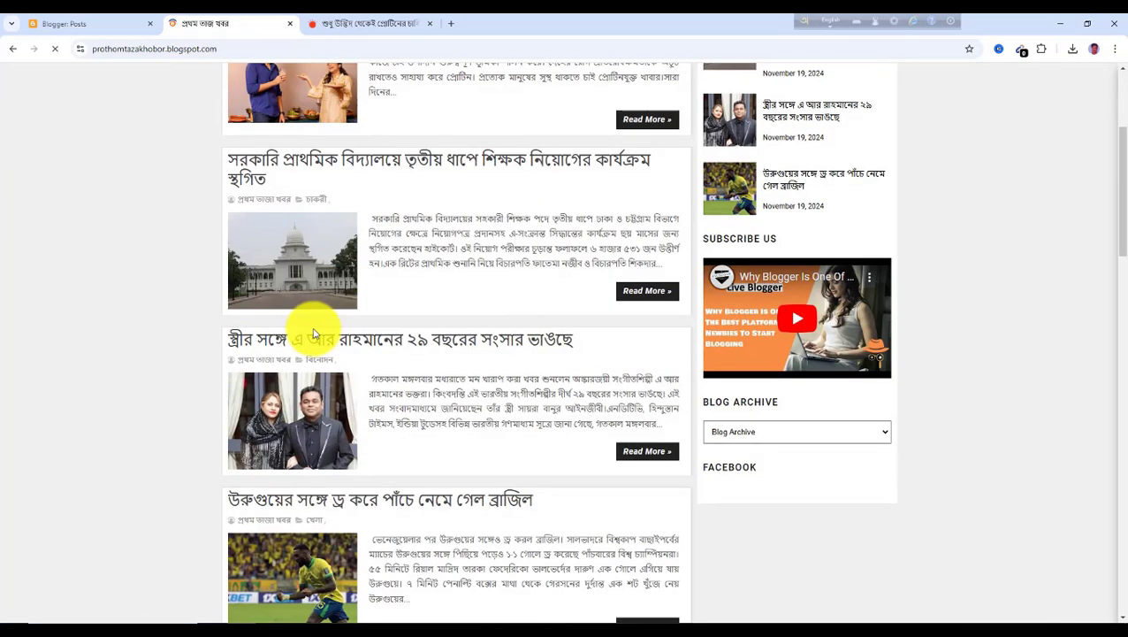
scroll(320, 327, "down", 2)
scroll(317, 353, "up", 5)
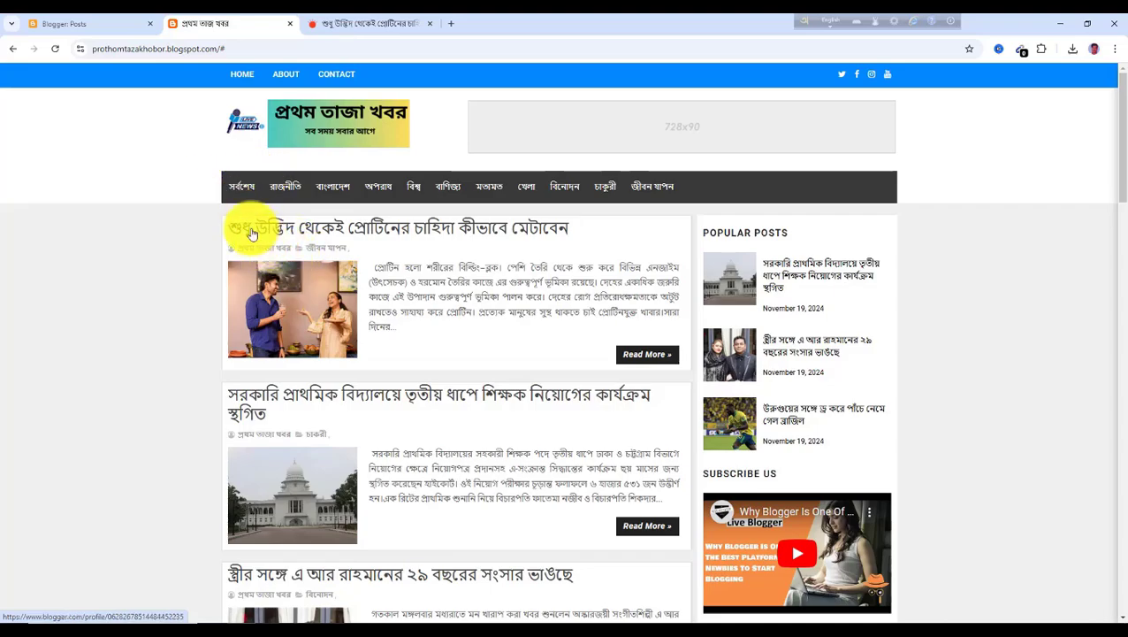
scroll(295, 330, "down", 10)
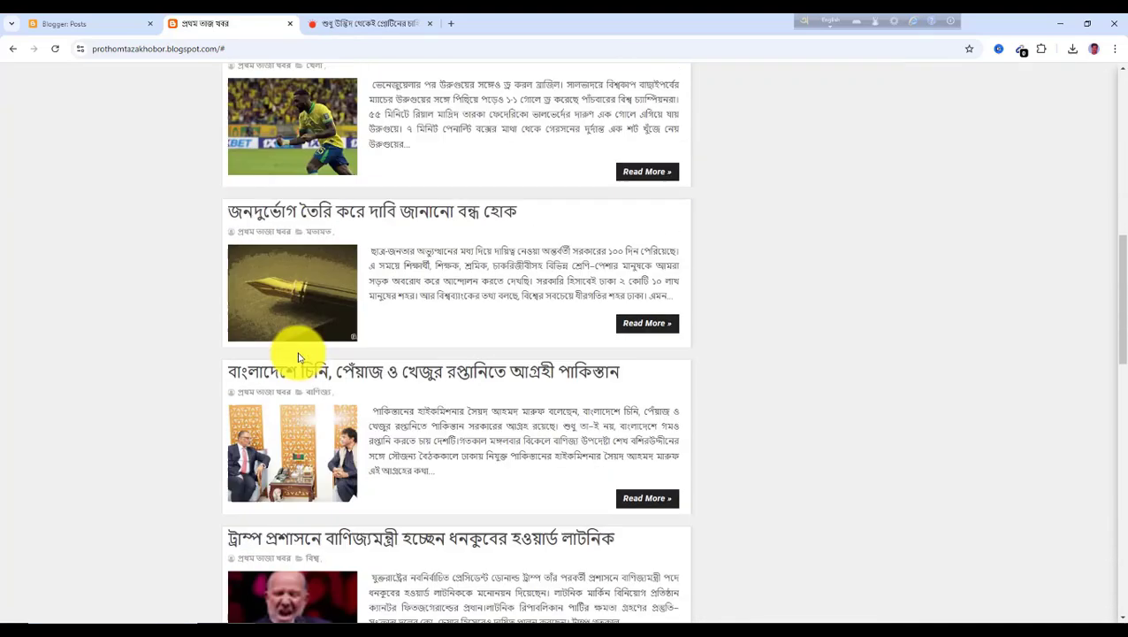
scroll(312, 374, "down", 8)
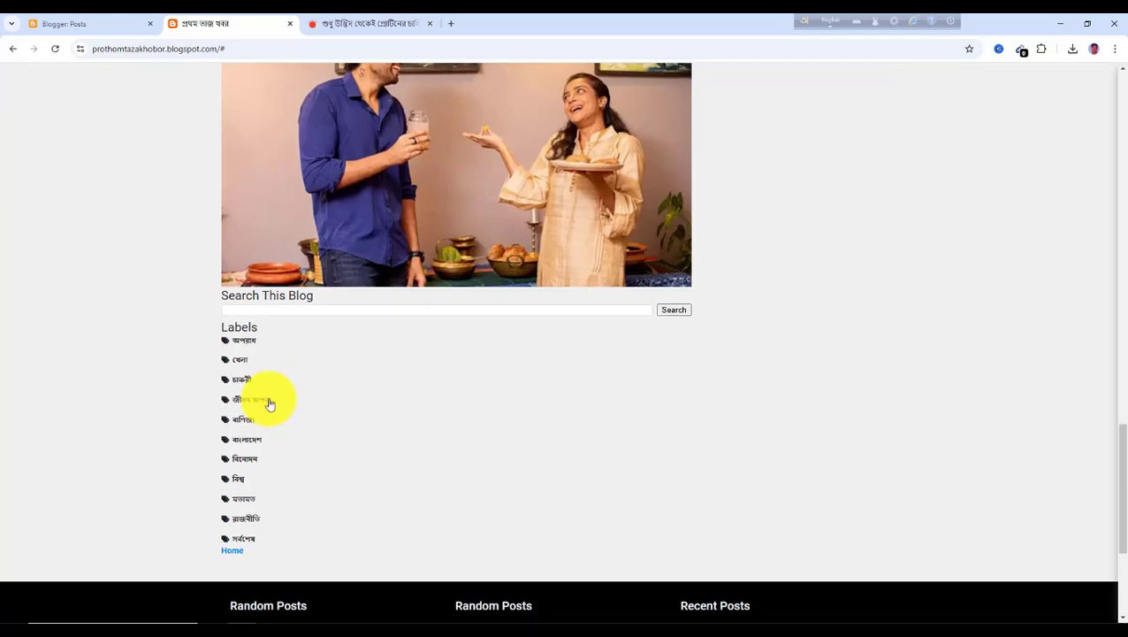
scroll(269, 385, "up", 15)
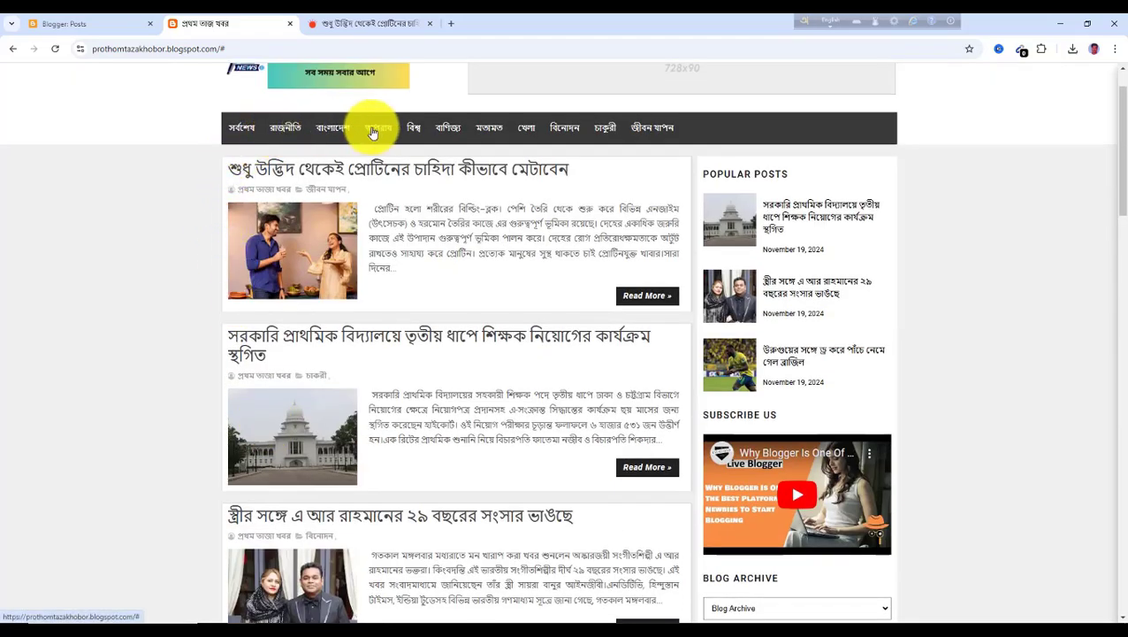
scroll(360, 451, "down", 15)
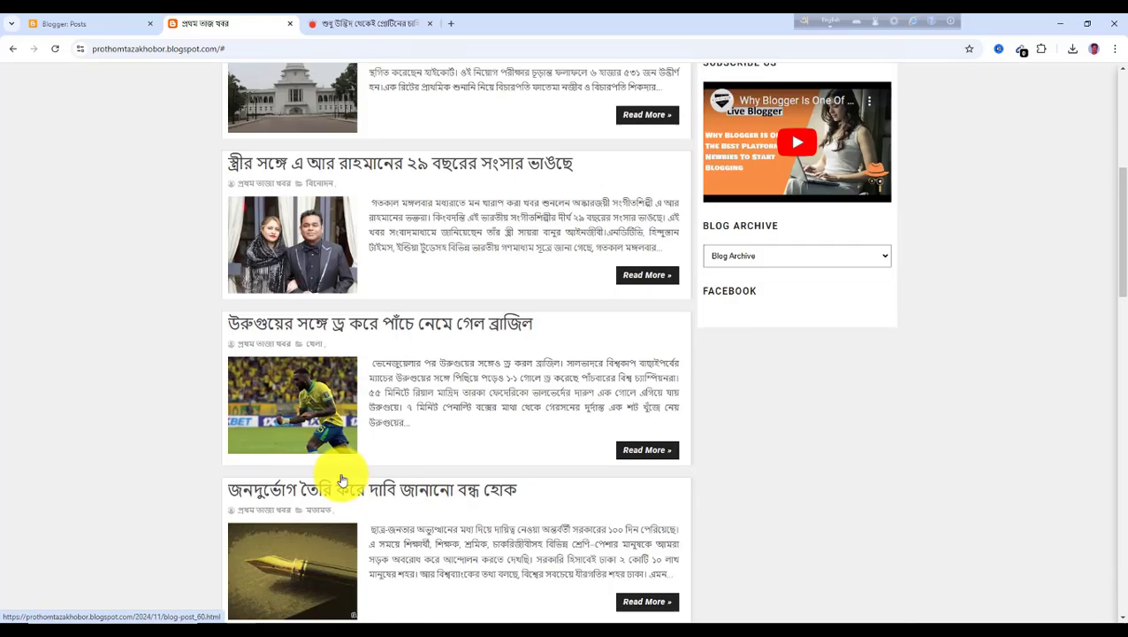
scroll(339, 478, "down", 3)
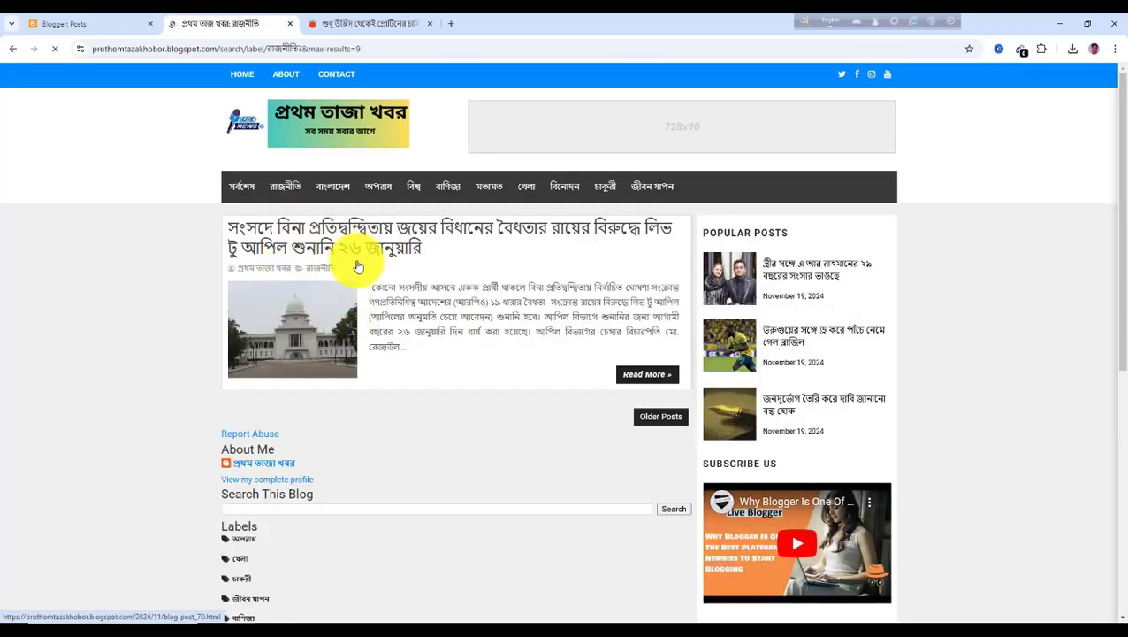
Select the full address of the রাজনীতি label page and return to the Blogger dashboard
left_click(357, 46)
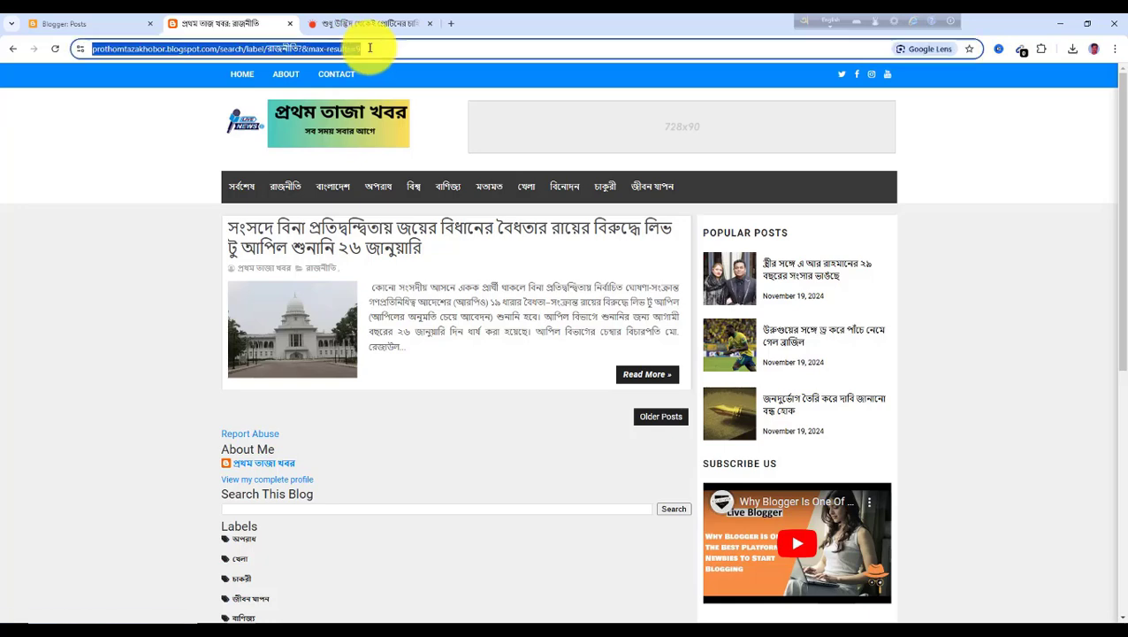
left_click(390, 47)
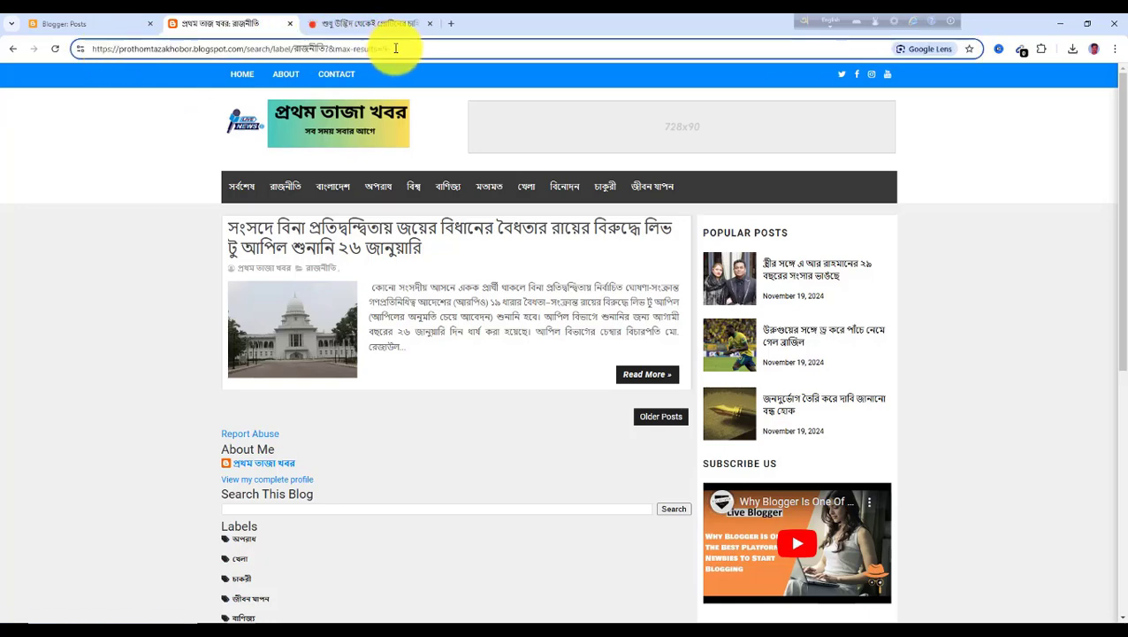
left_click_drag(395, 49, 92, 51)
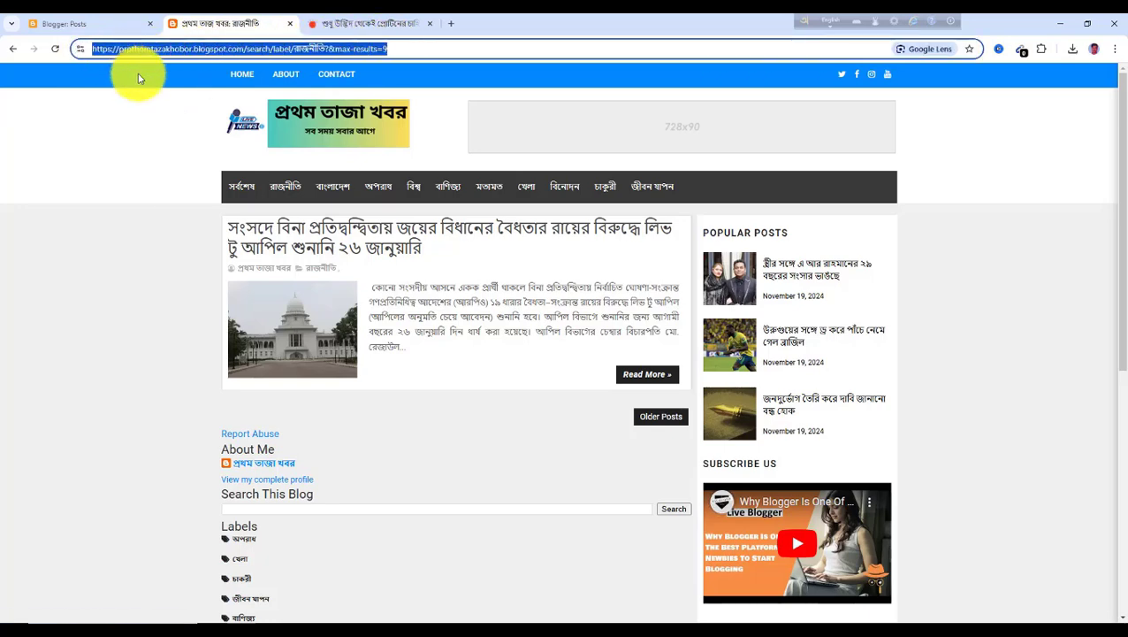
left_click(81, 24)
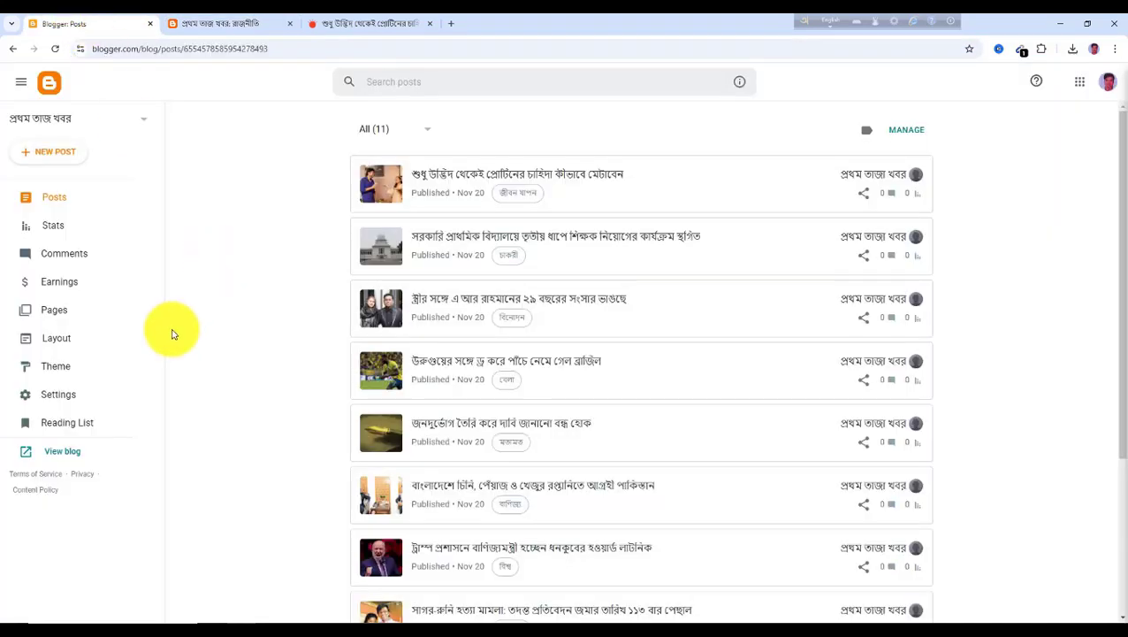
In the layout's Main Menu link list, set the রাজনীতি item's URL to its label page address and save the layout
left_click(57, 339)
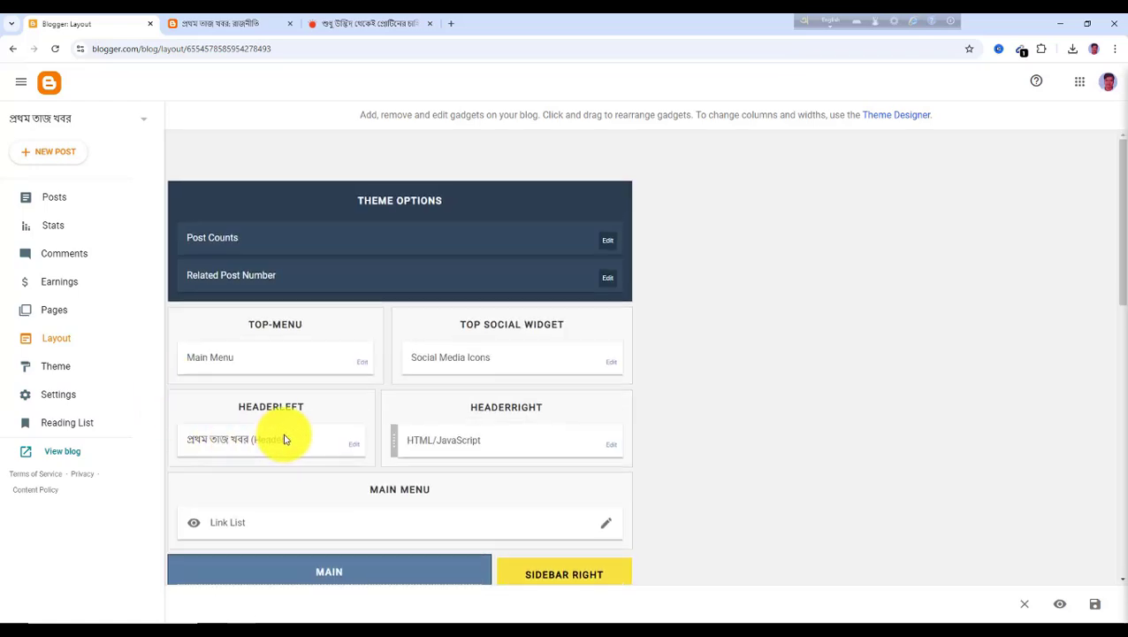
scroll(336, 406, "down", 2)
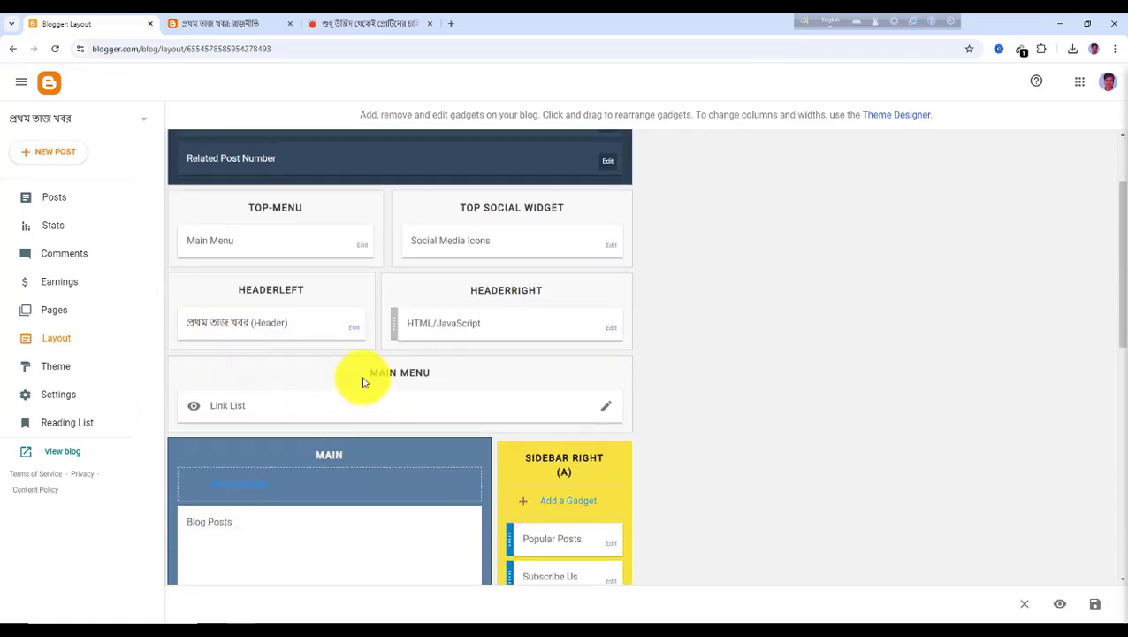
left_click(605, 414)
scroll(511, 411, "down", 2)
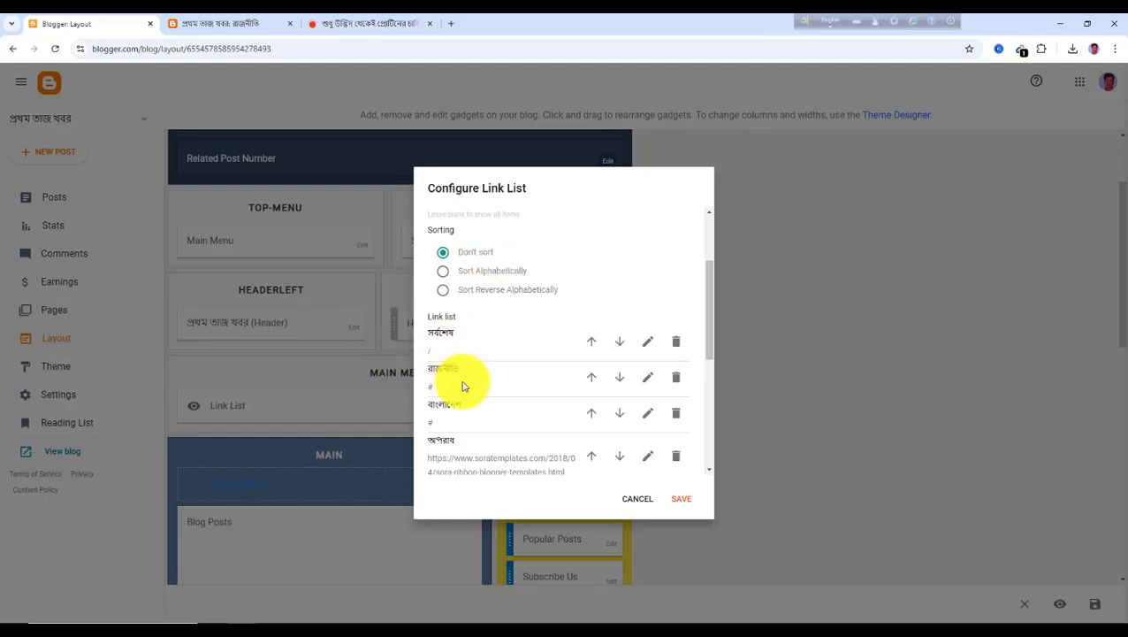
left_click(648, 386)
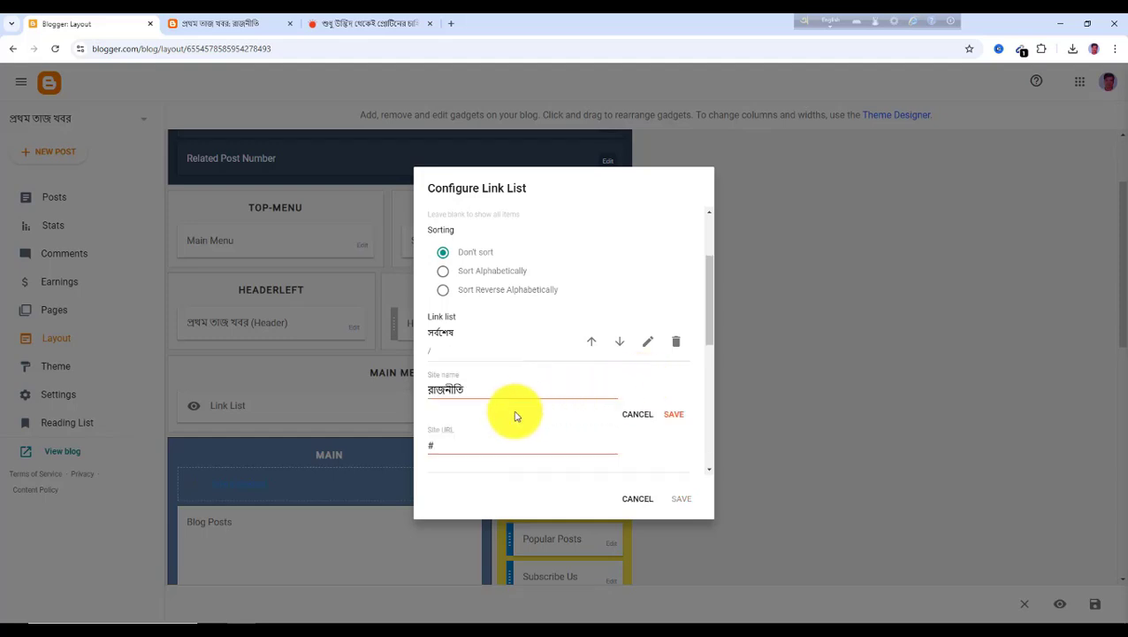
scroll(486, 433, "down", 1)
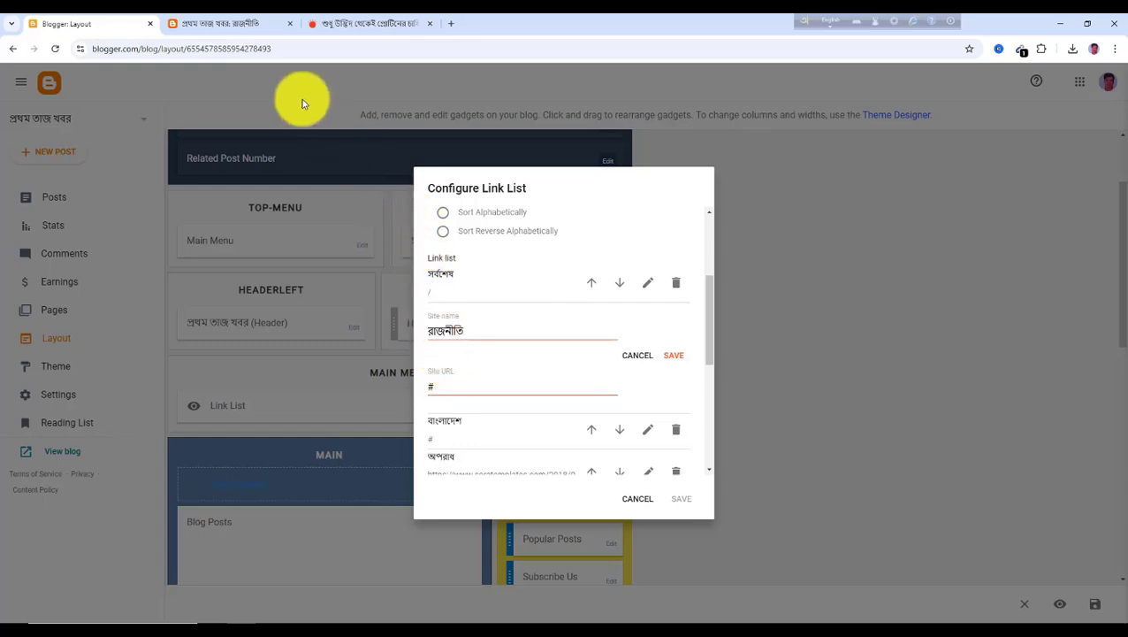
left_click(445, 387)
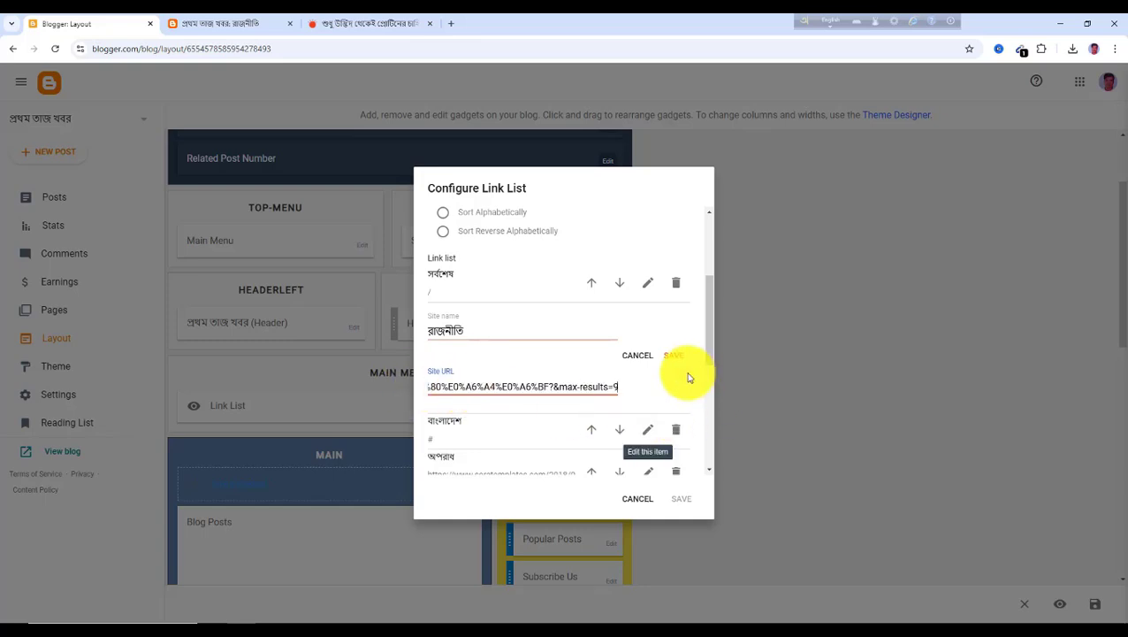
left_click(673, 356)
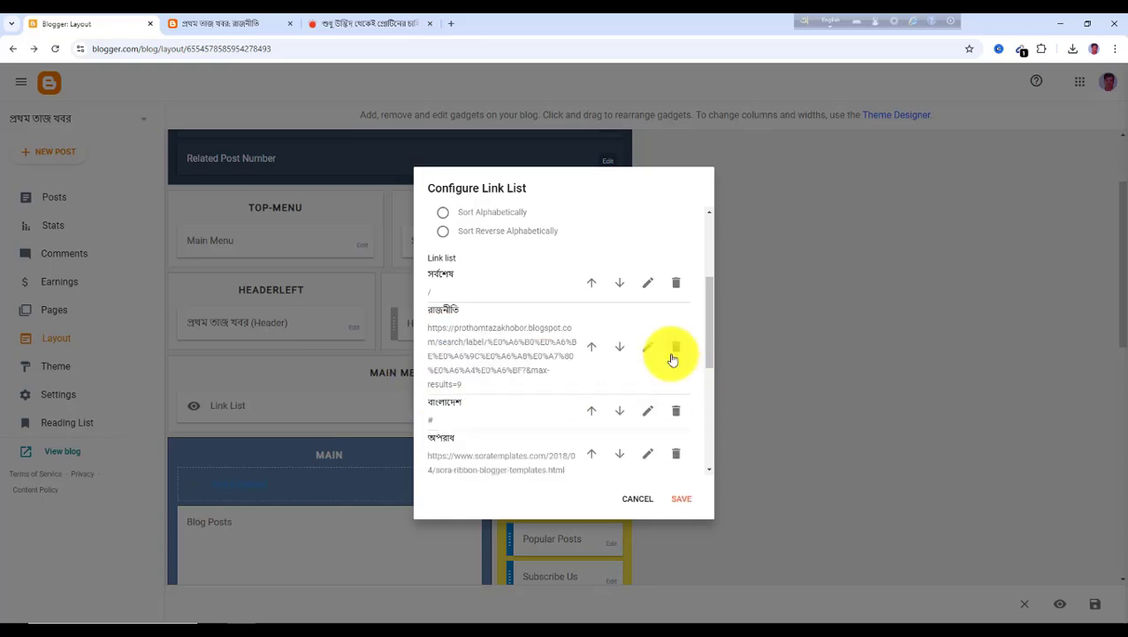
left_click(682, 501)
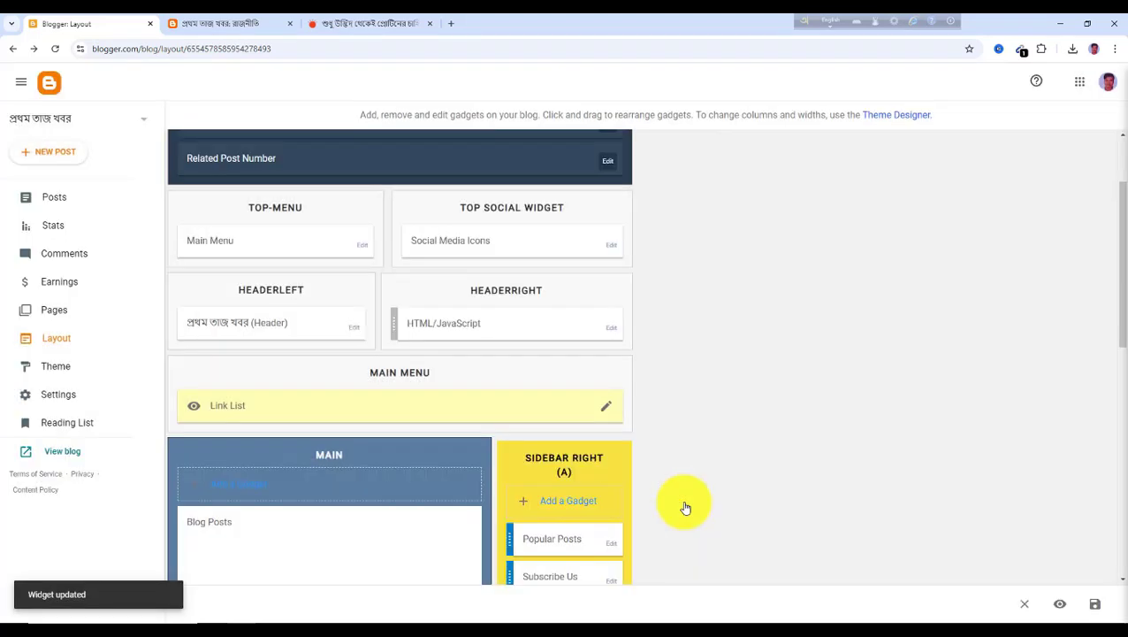
left_click(1097, 610)
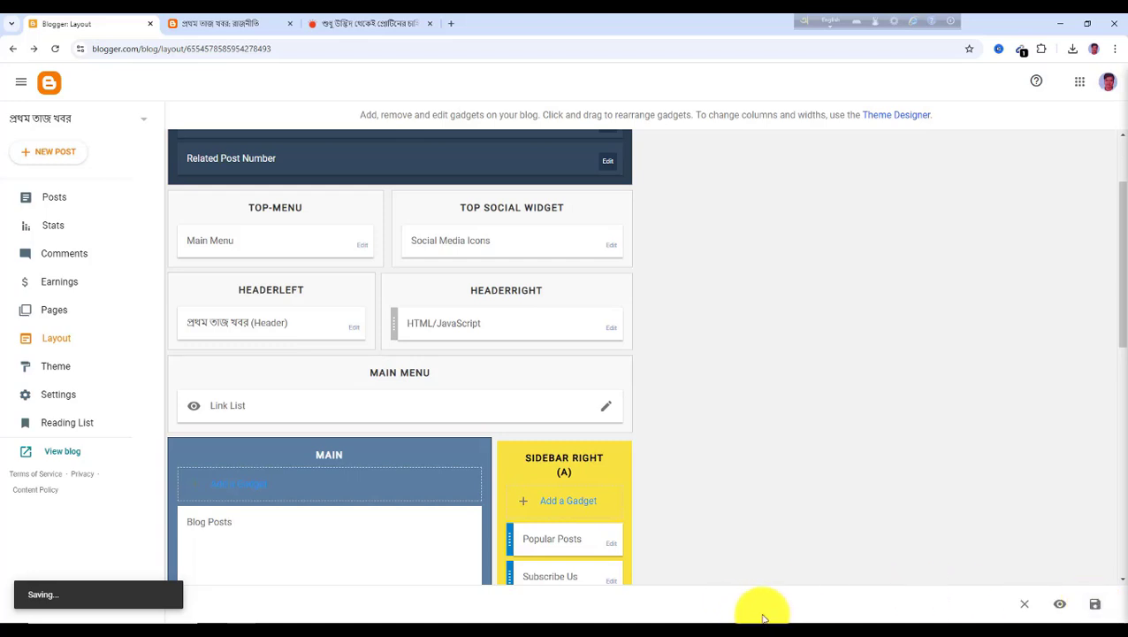
Reload the live blog and test the সর্বশেষ and রাজনীতি menu links
left_click(226, 27)
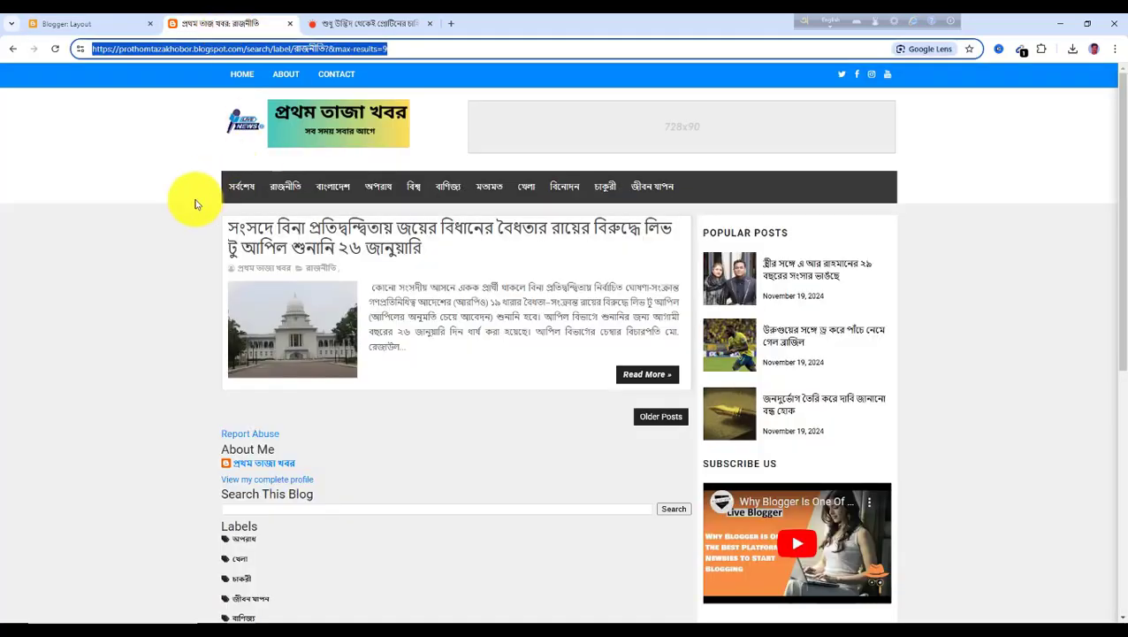
left_click(54, 48)
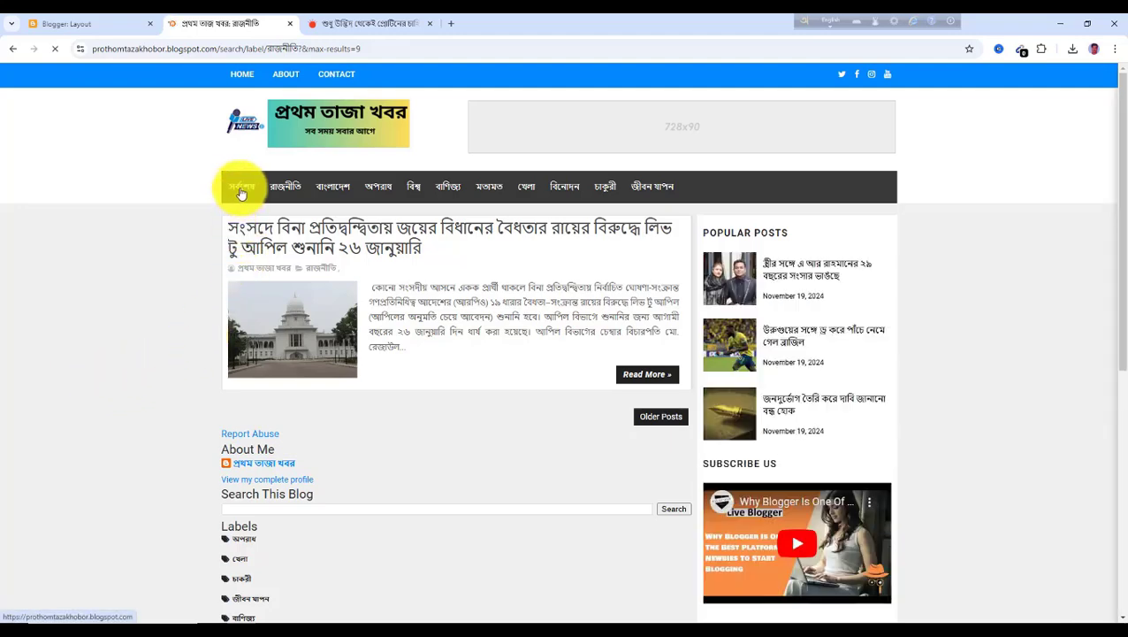
left_click(240, 189)
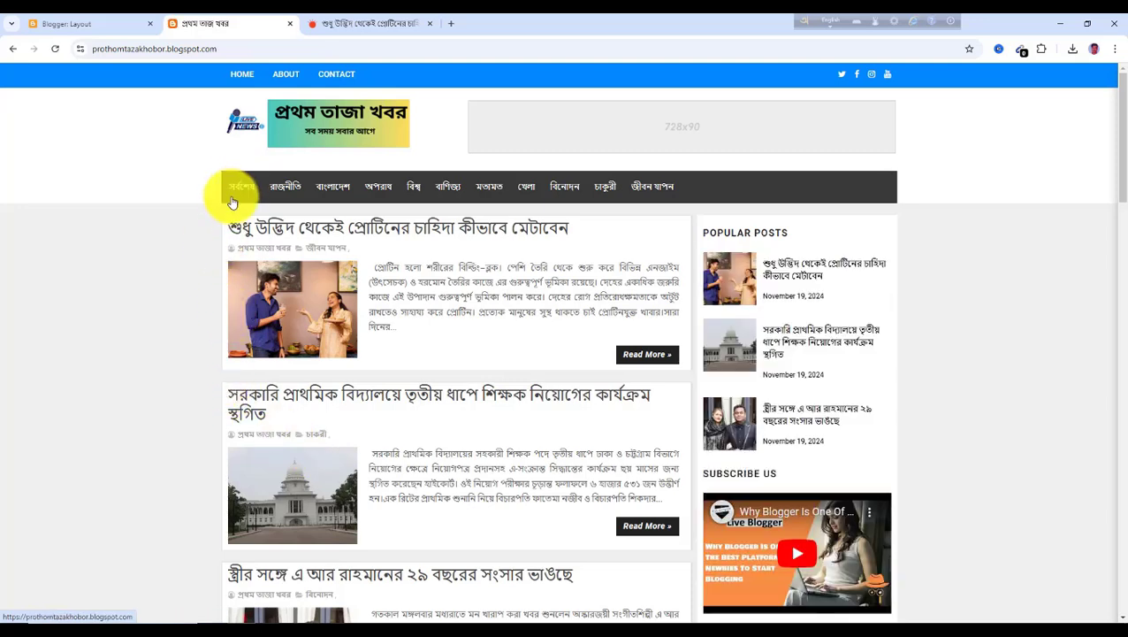
left_click(283, 191)
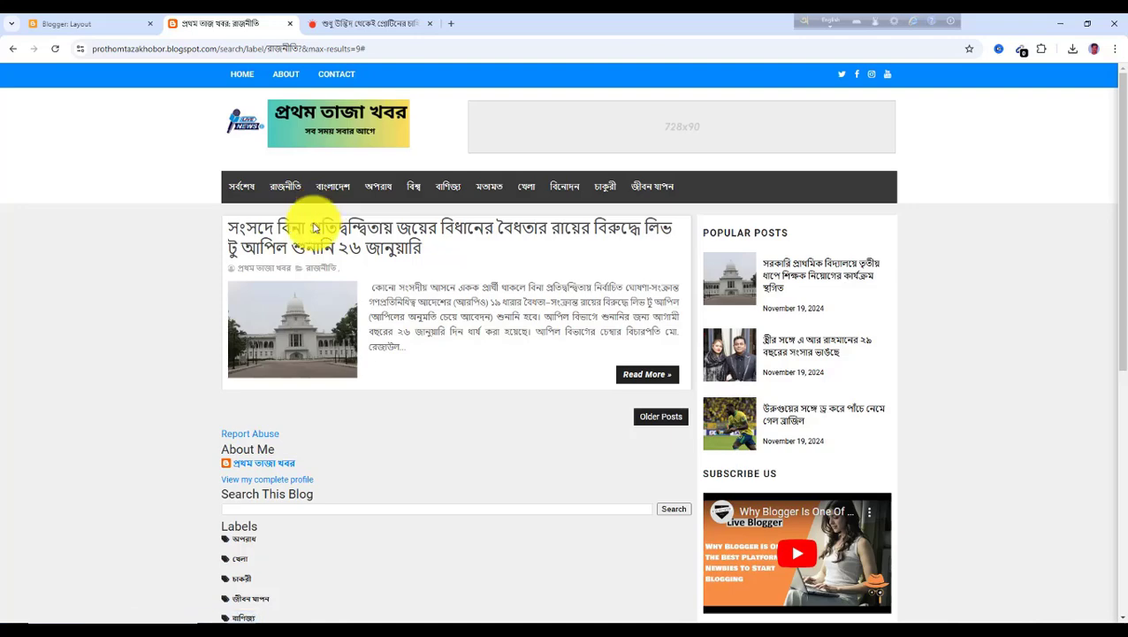
scroll(329, 387, "down", 5)
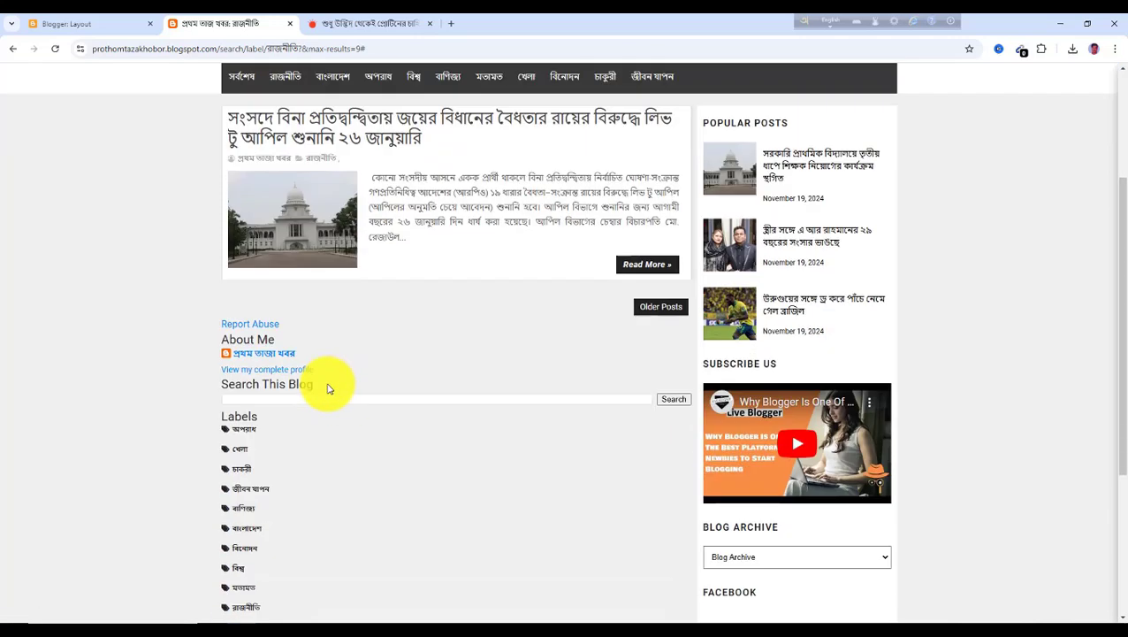
scroll(305, 376, "up", 2)
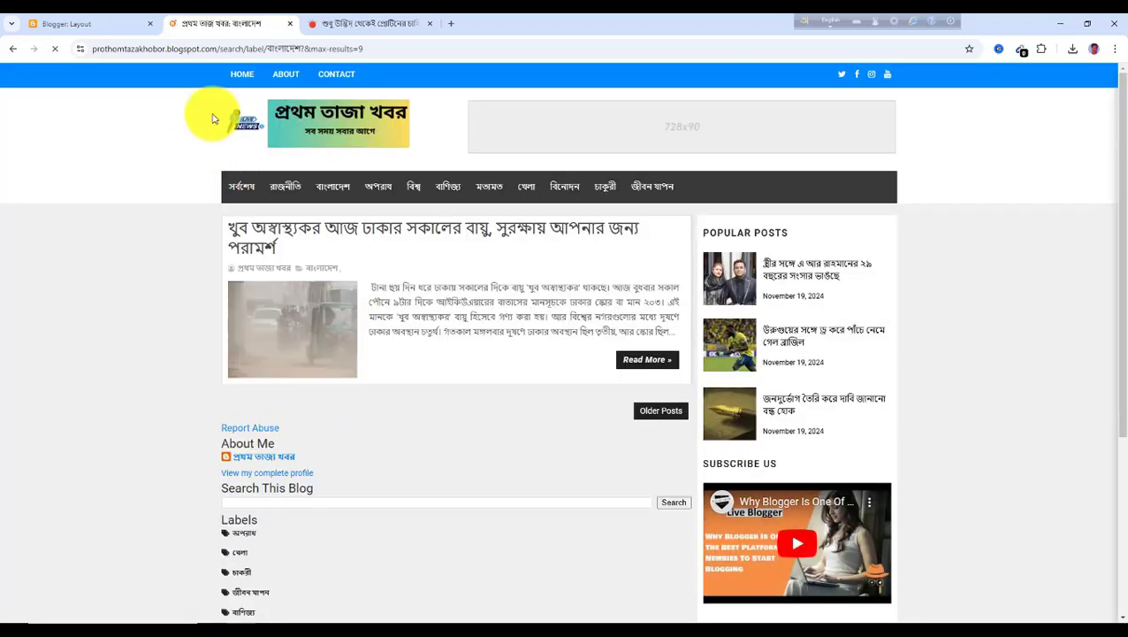
Select the full address of the বাংলাদেশ label page and return to the Blogger layout
left_click(375, 48)
left_click(386, 49)
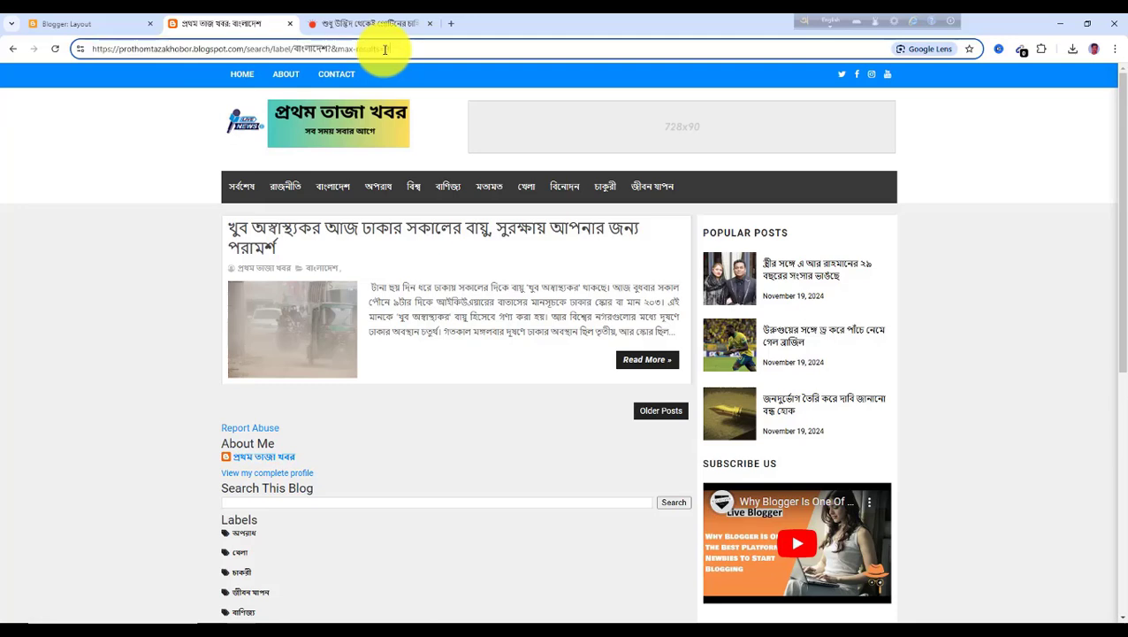
left_click_drag(401, 50, 91, 57)
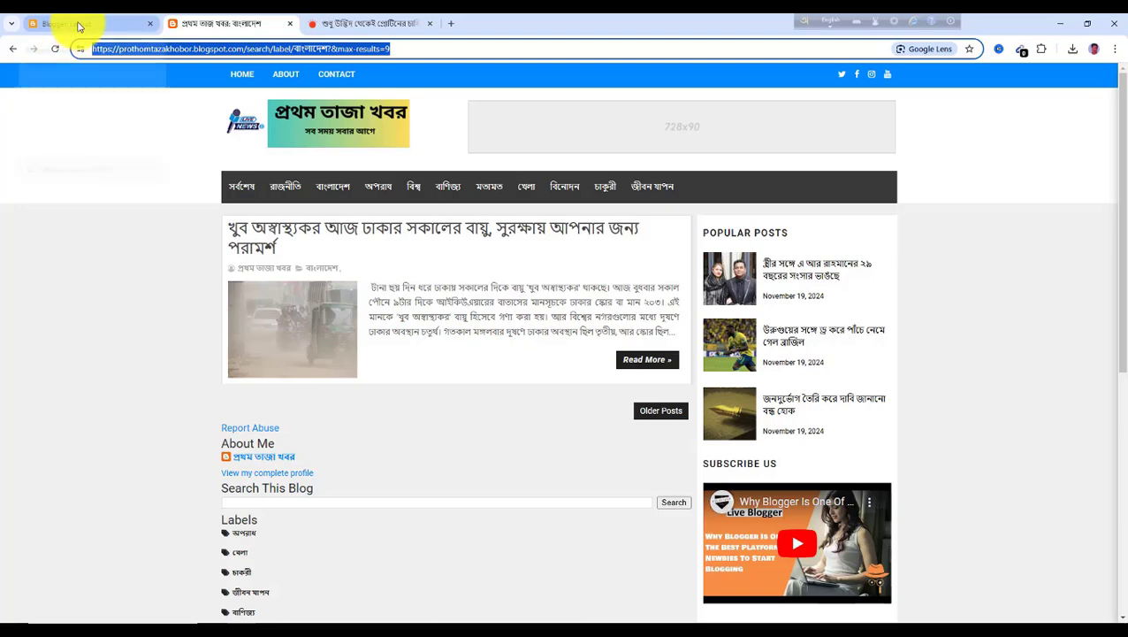
left_click(78, 25)
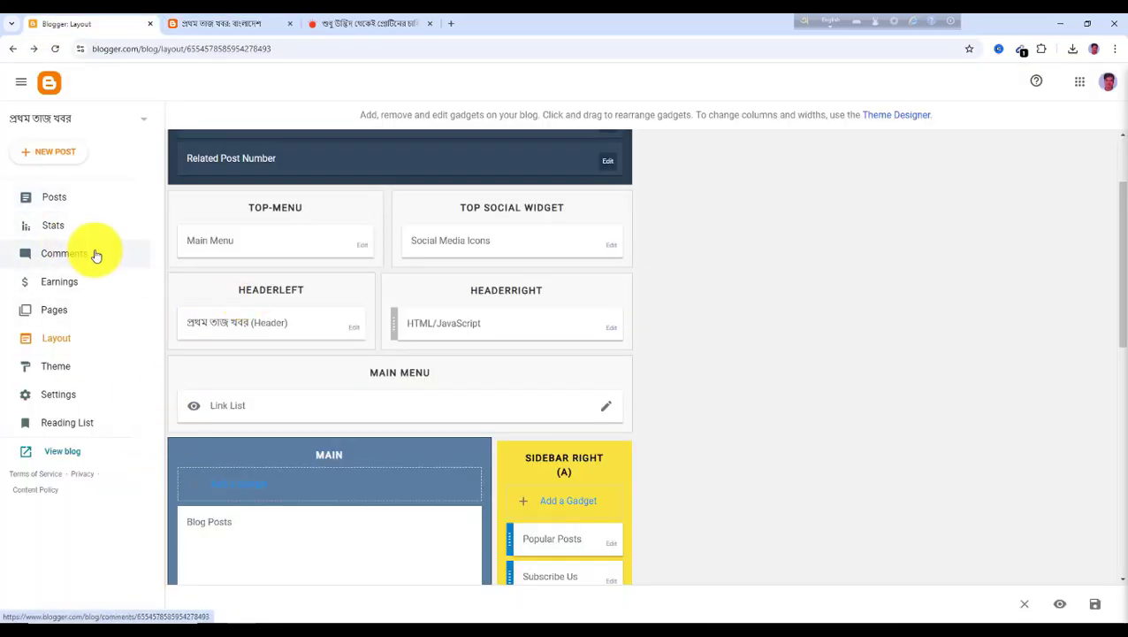
Set the বাংলাদেশ menu item's URL to its label page address in the Main Menu link list and save the layout
left_click(606, 412)
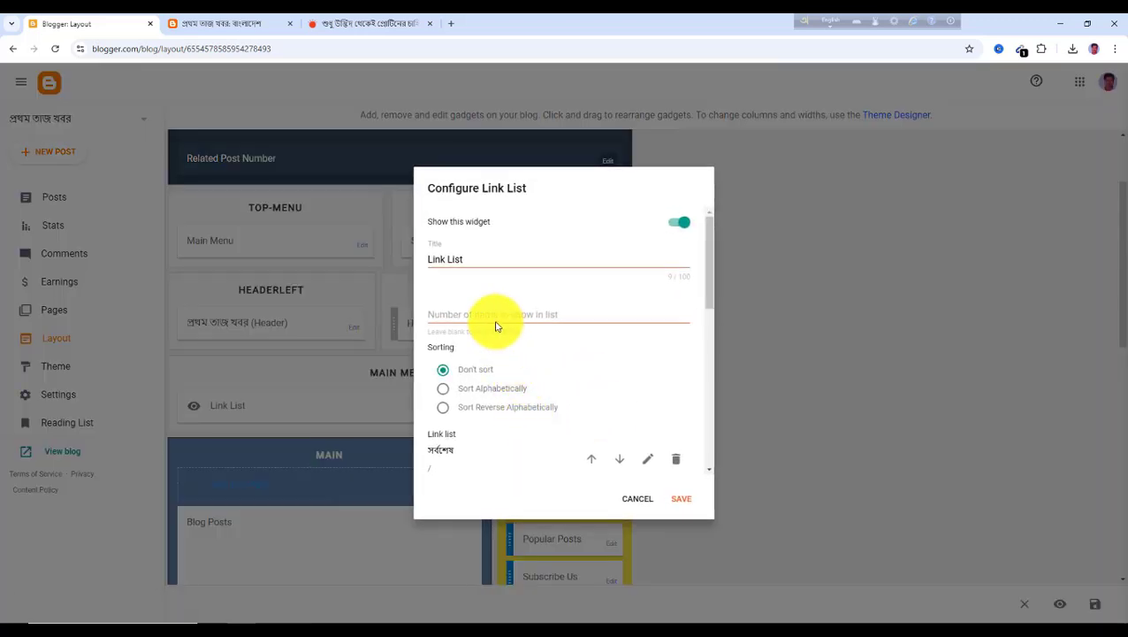
scroll(496, 430, "down", 2)
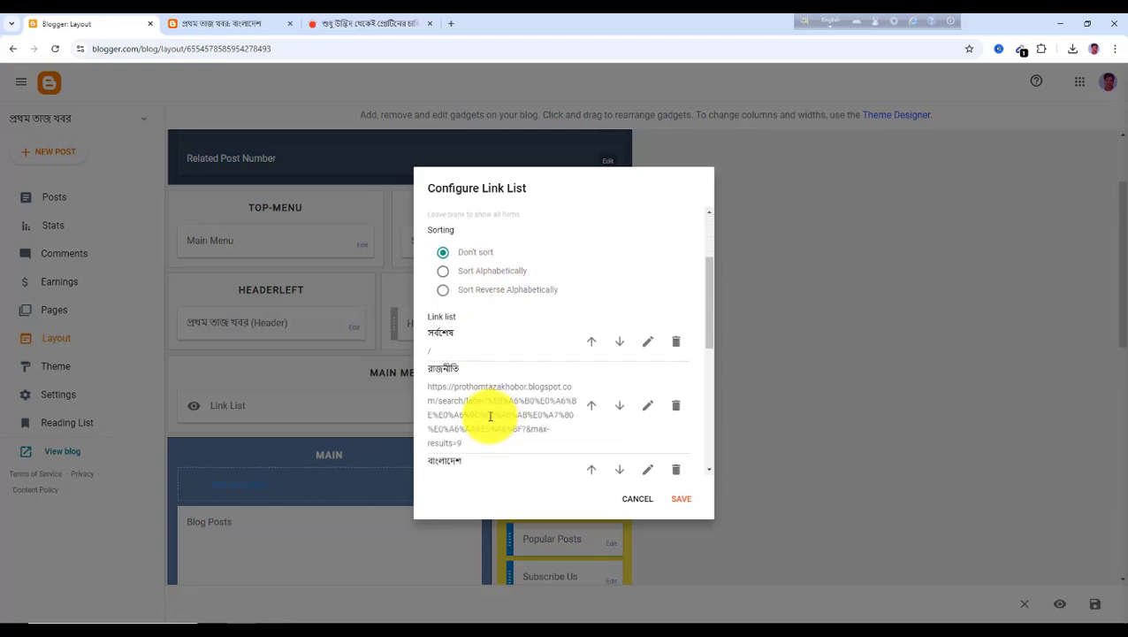
scroll(488, 415, "down", 1)
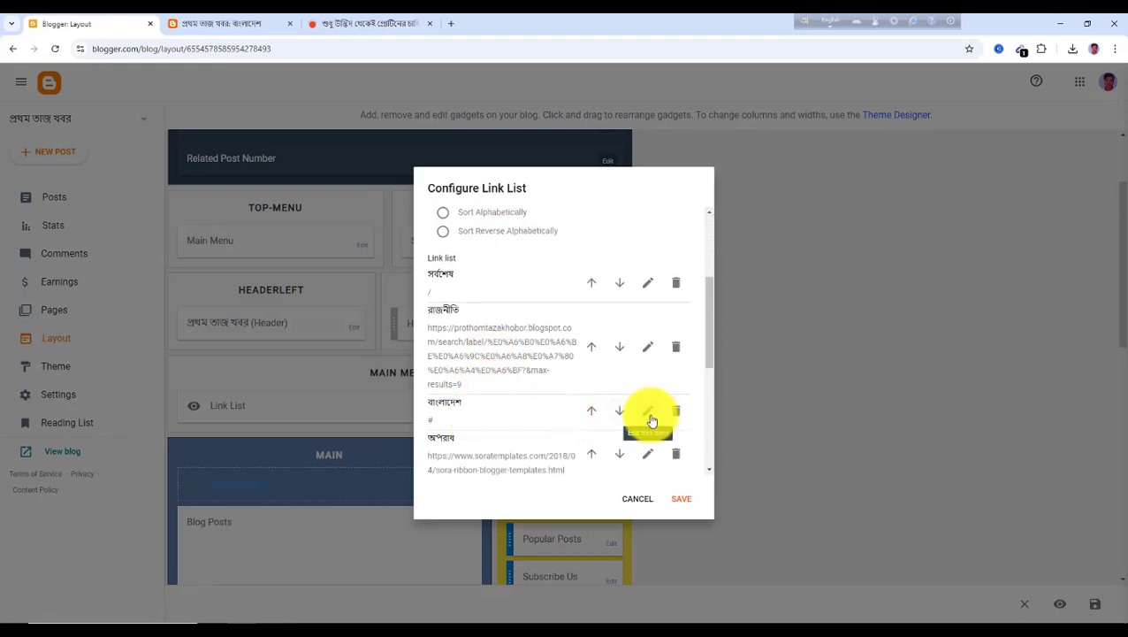
left_click(650, 420)
scroll(457, 400, "down", 2)
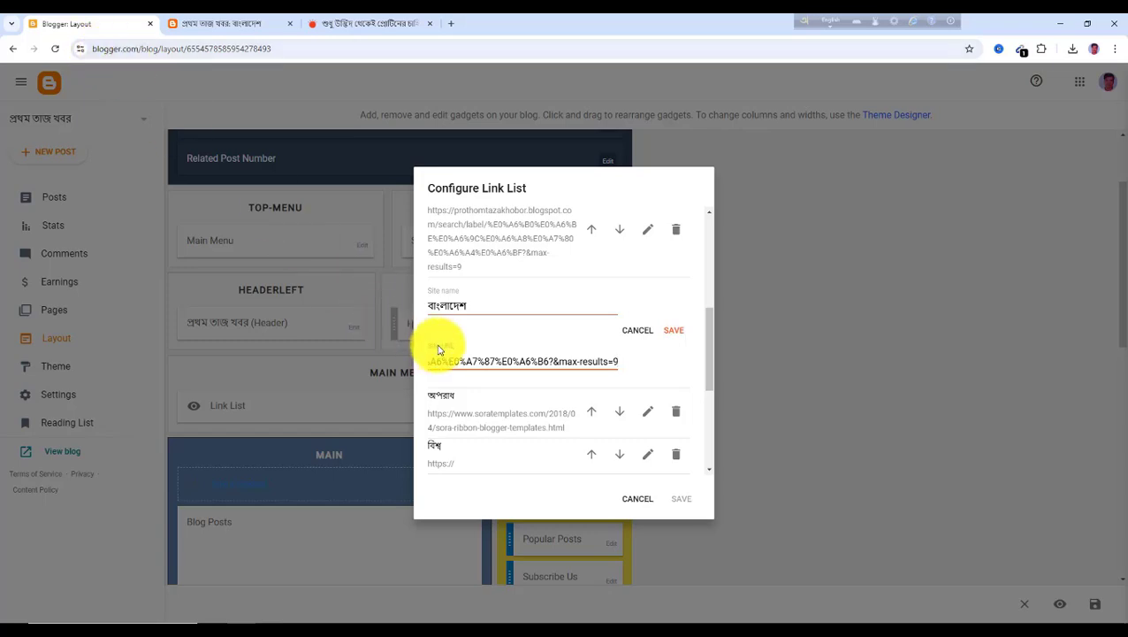
left_click(678, 332)
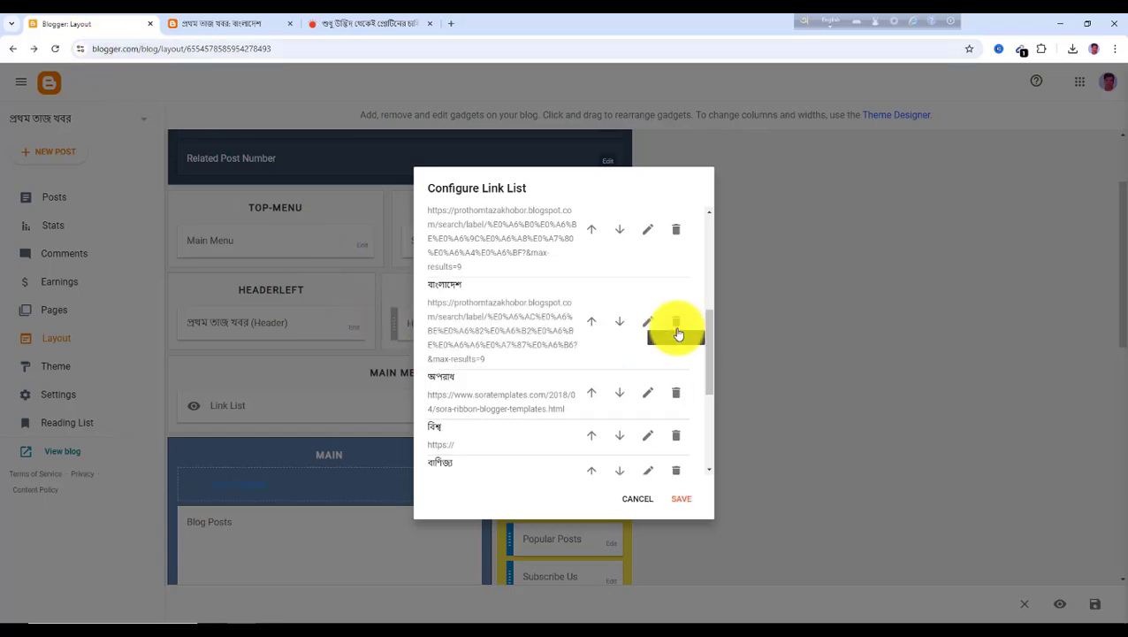
left_click(682, 502)
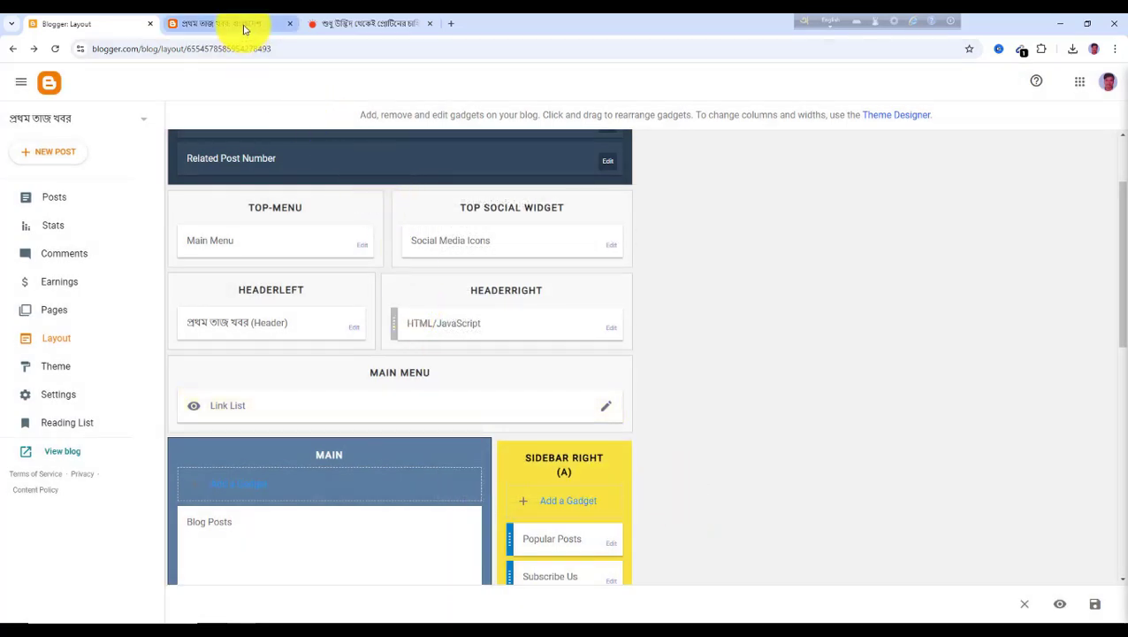
left_click(1094, 607)
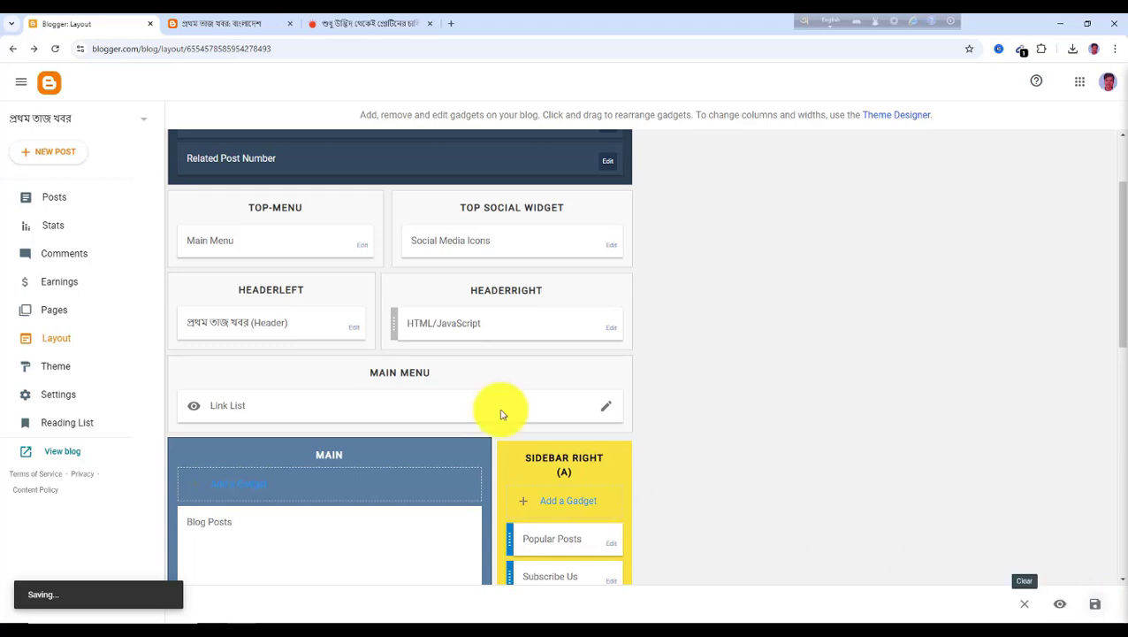
Reload the live blog and test the সর্বশেষ and বাংলাদেশ menu links
left_click(215, 25)
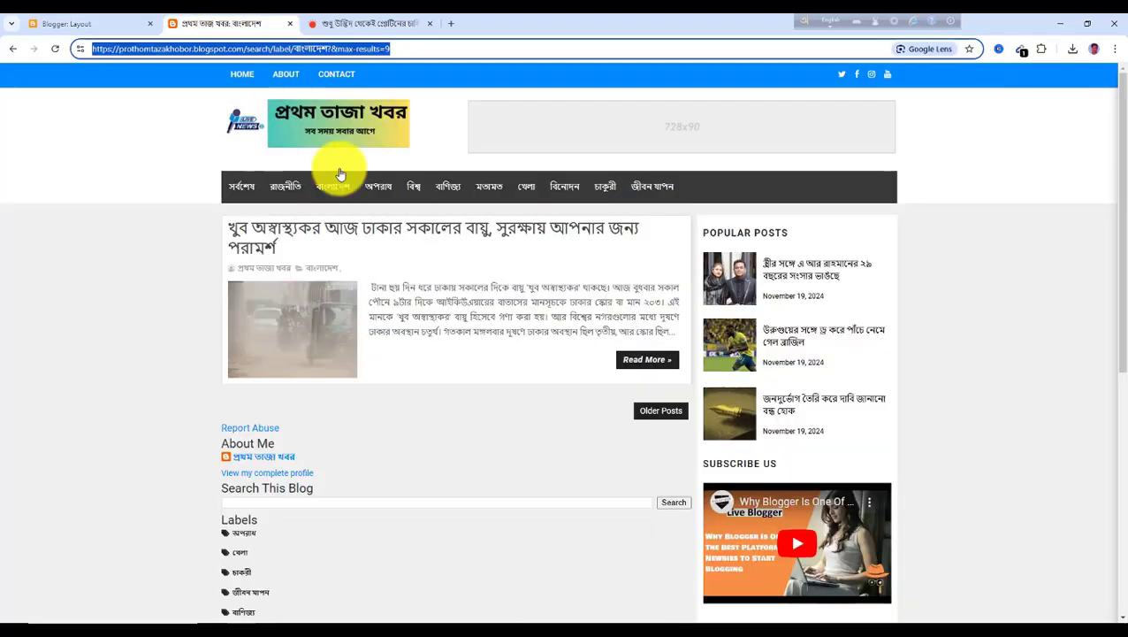
left_click(55, 51)
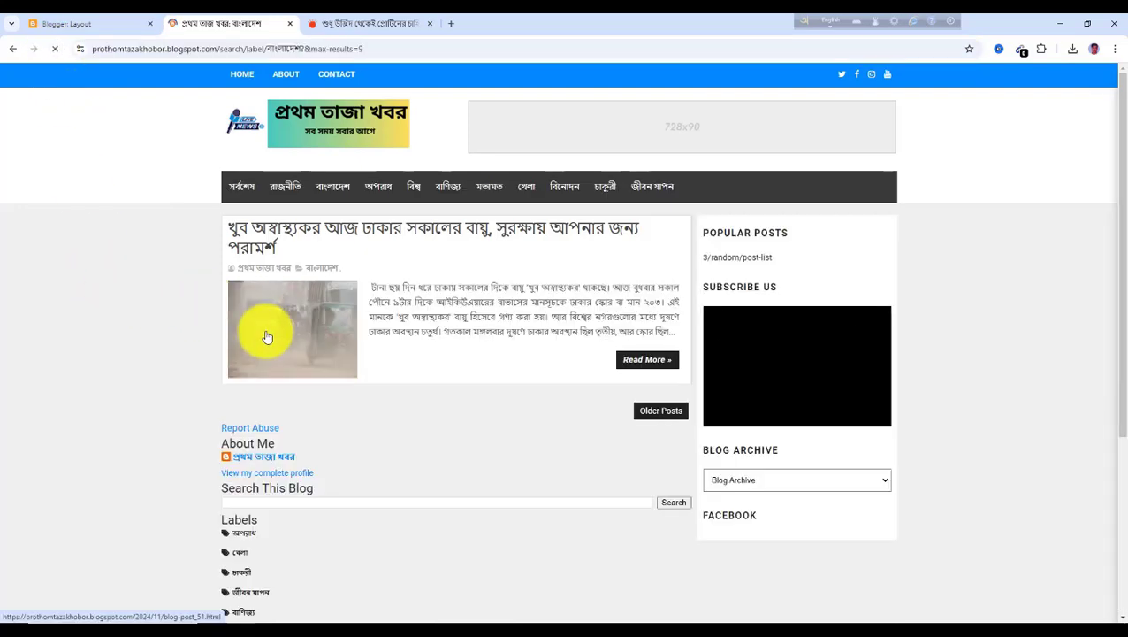
left_click(240, 189)
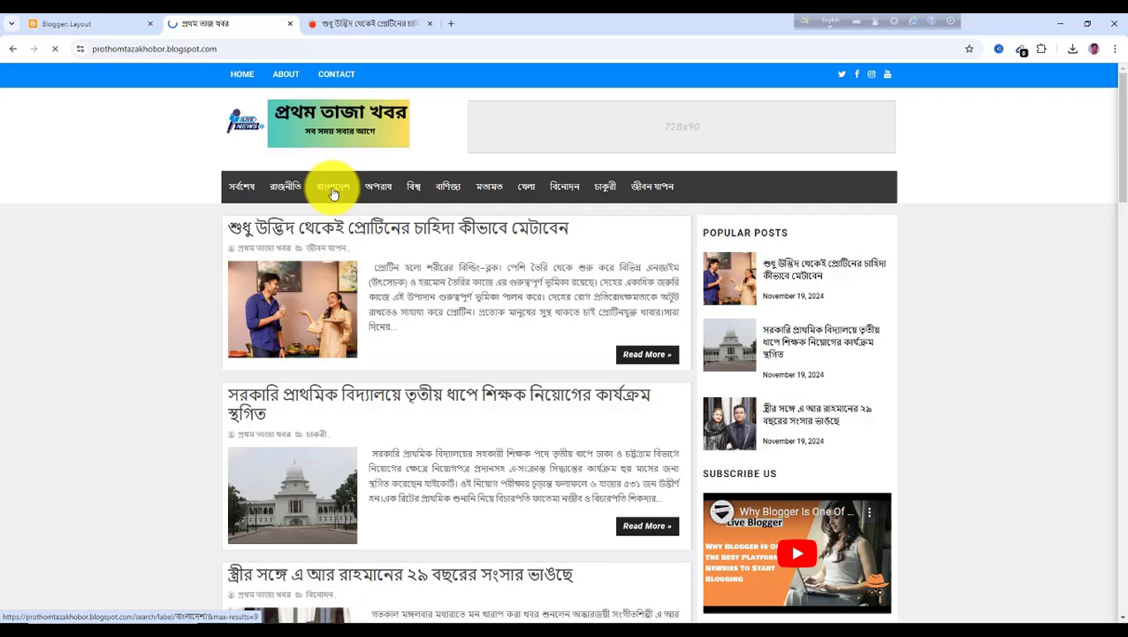
left_click(334, 189)
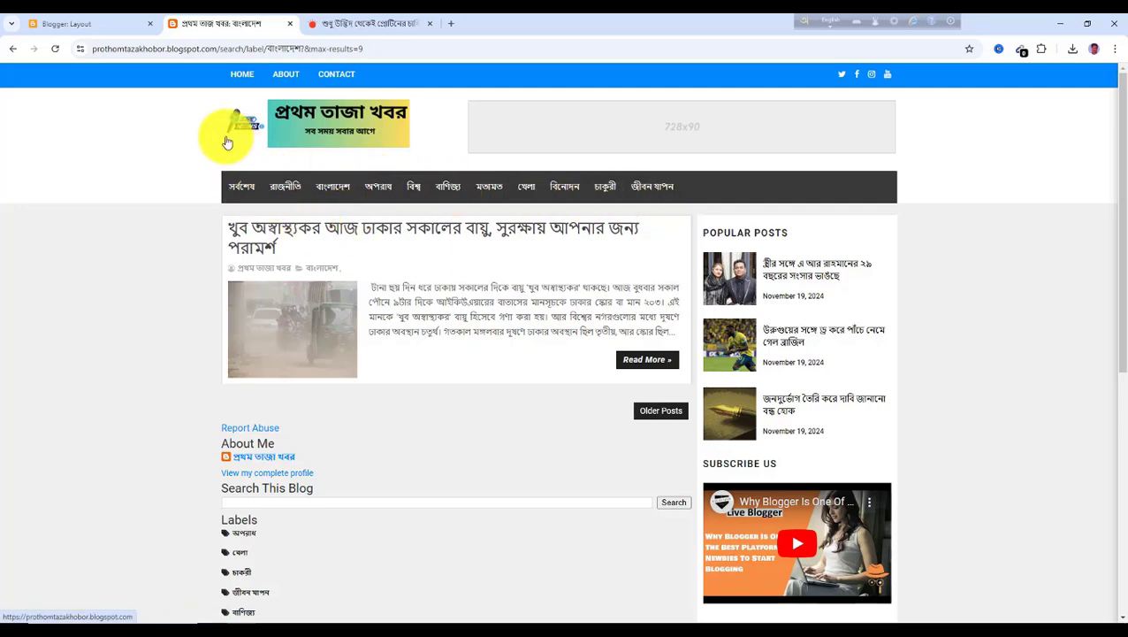
Review the Main Menu link list entries and their URLs, then switch back to the live blog
left_click(97, 27)
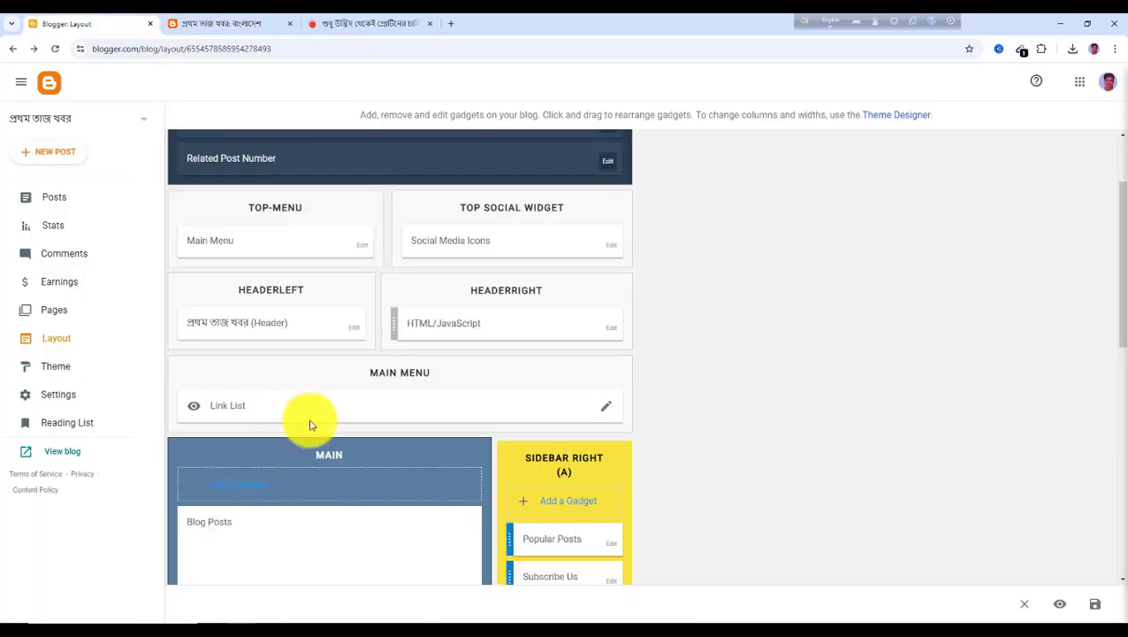
left_click(607, 414)
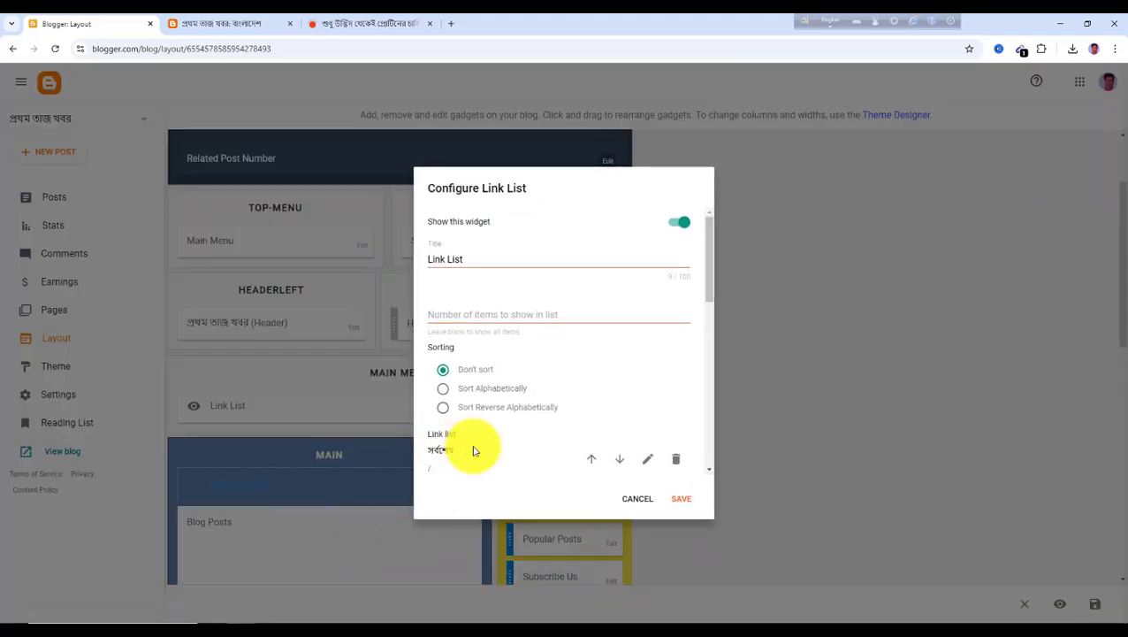
scroll(496, 438, "down", 2)
scroll(473, 475, "down", 2)
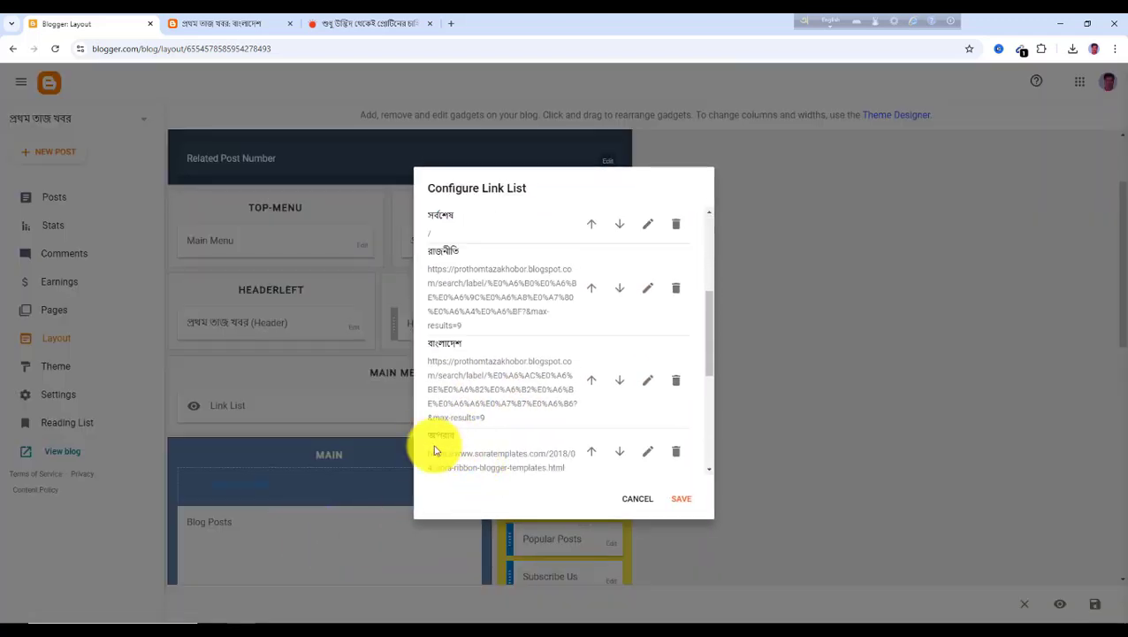
left_click(214, 30)
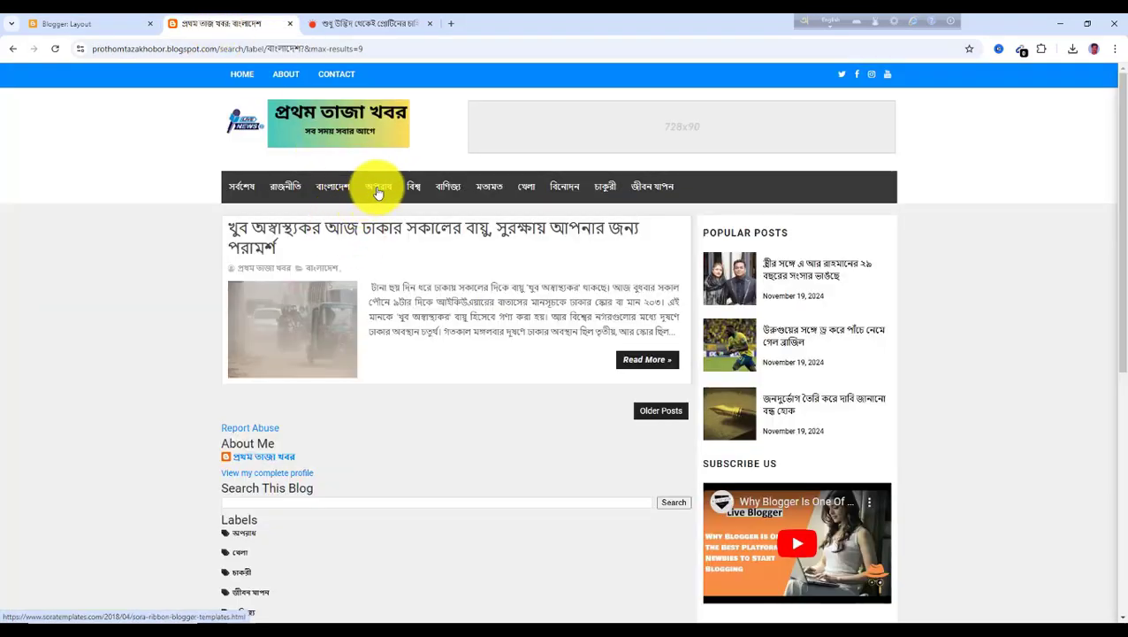
Open the অপরাধ menu link on the live blog, then go back to the বাংলাদেশ label page
left_click(301, 125)
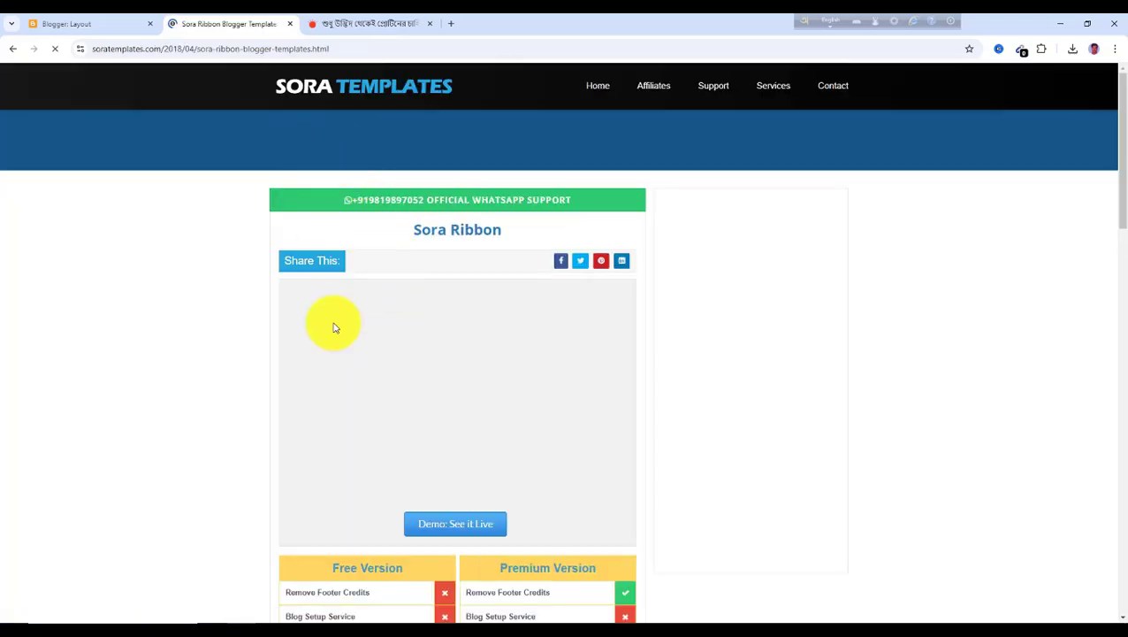
left_click(12, 49)
scroll(322, 331, "down", 1)
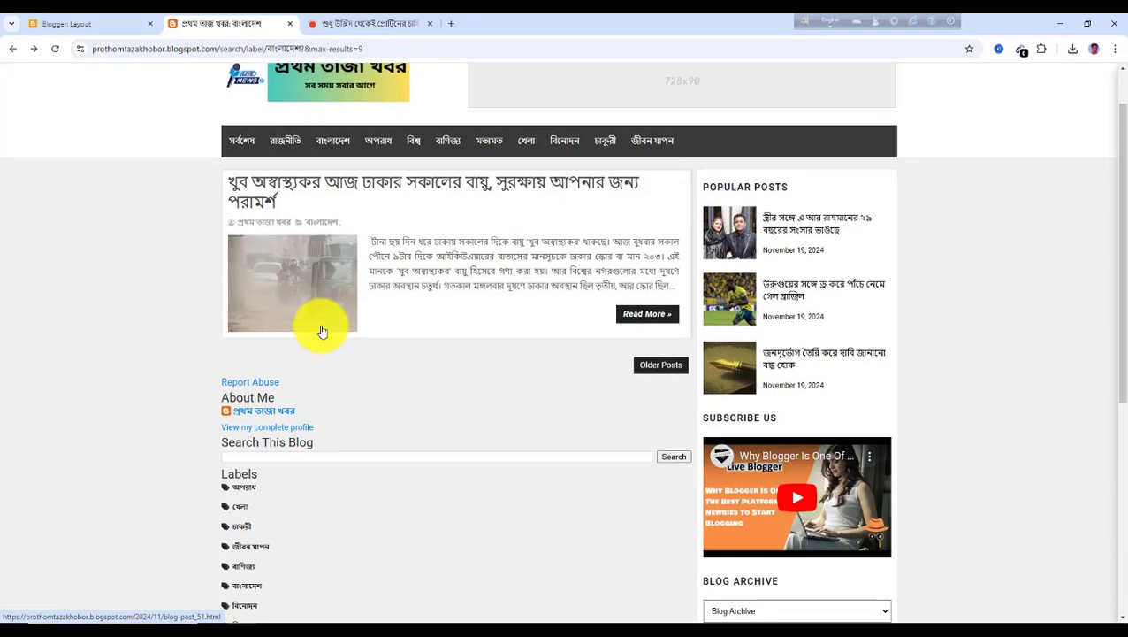
Open the অপরাধ label page from the blog's Labels list and copy its address
scroll(285, 308, "down", 1)
scroll(353, 423, "down", 2)
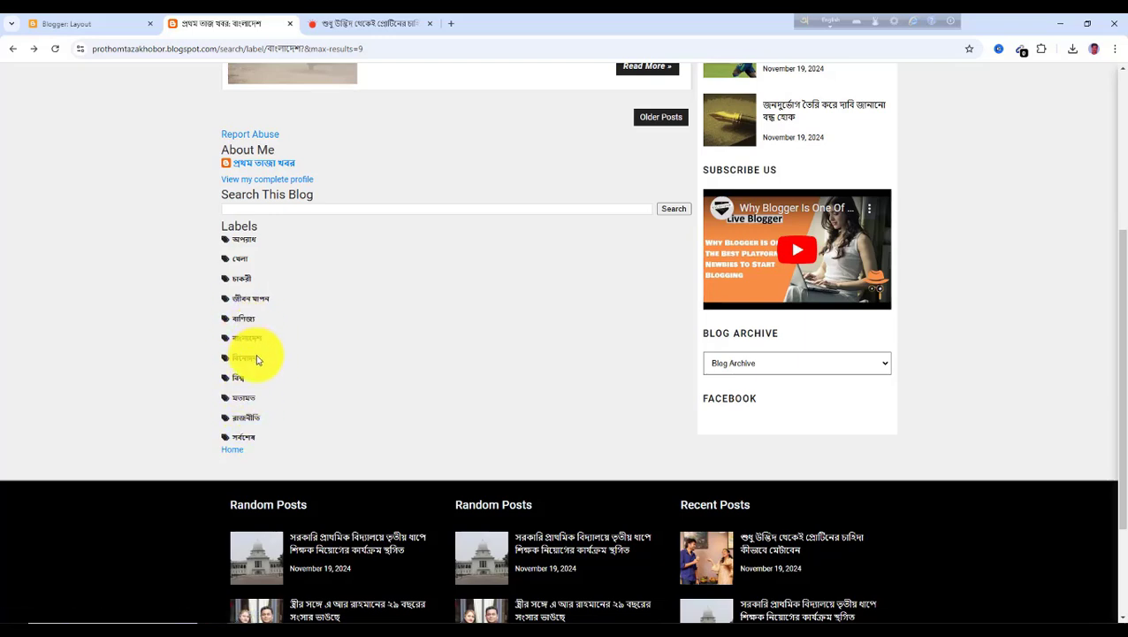
scroll(270, 324, "up", 4)
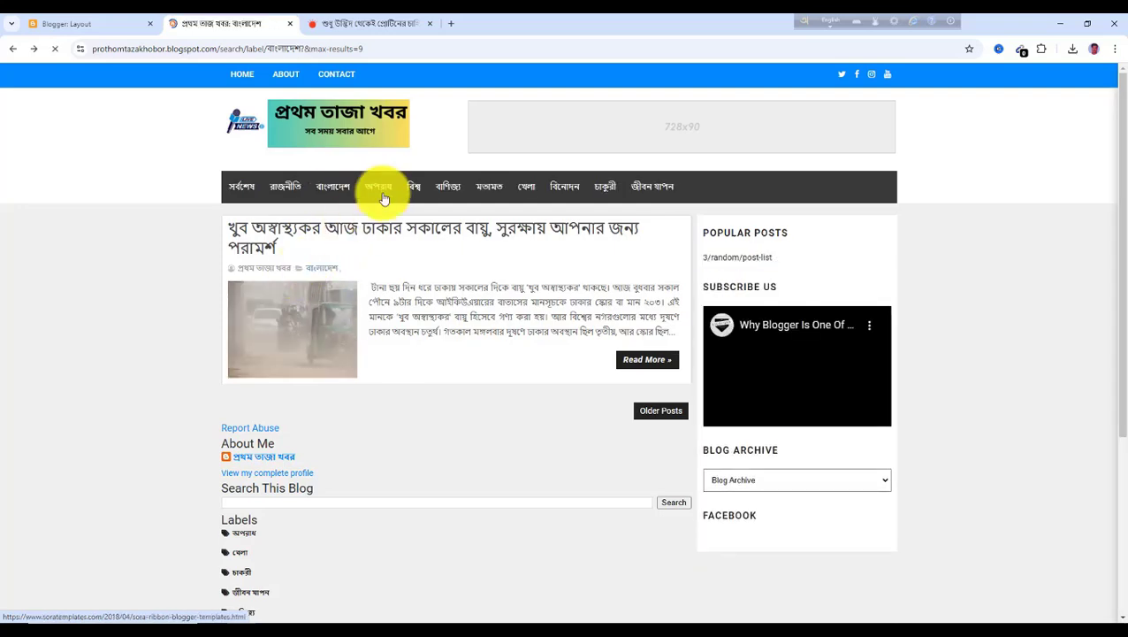
scroll(340, 487, "down", 3)
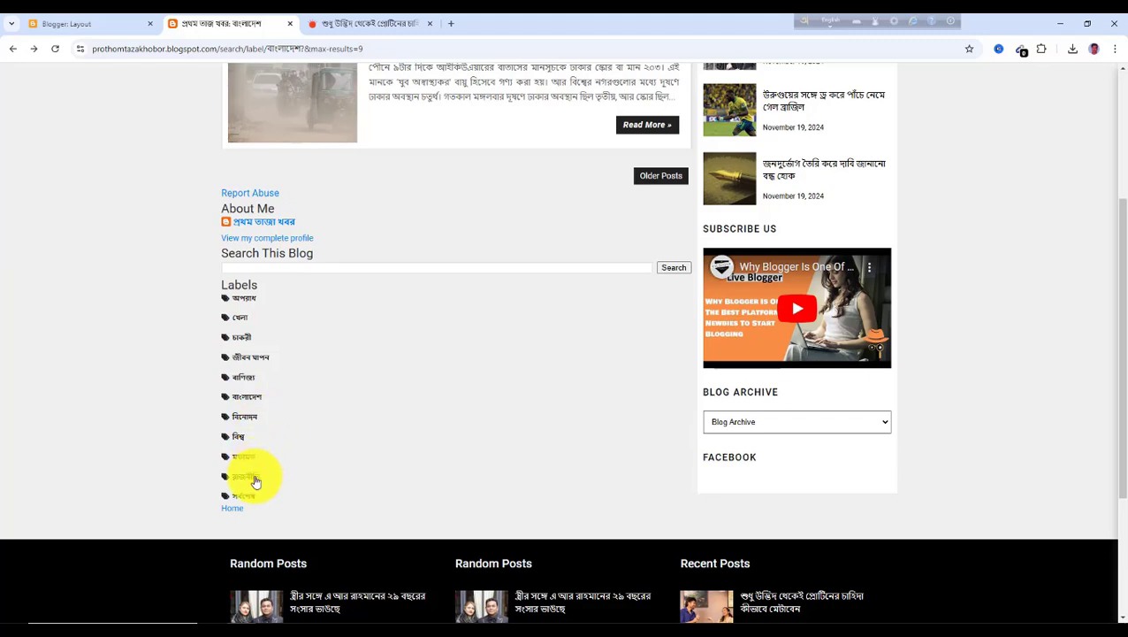
left_click(246, 305)
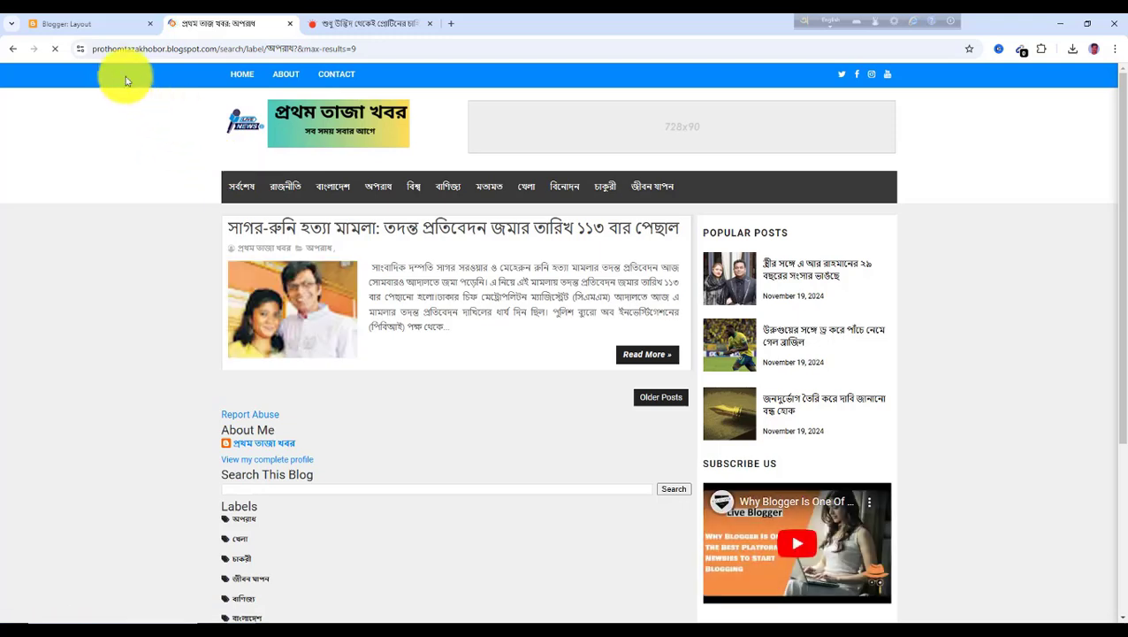
left_click(397, 49)
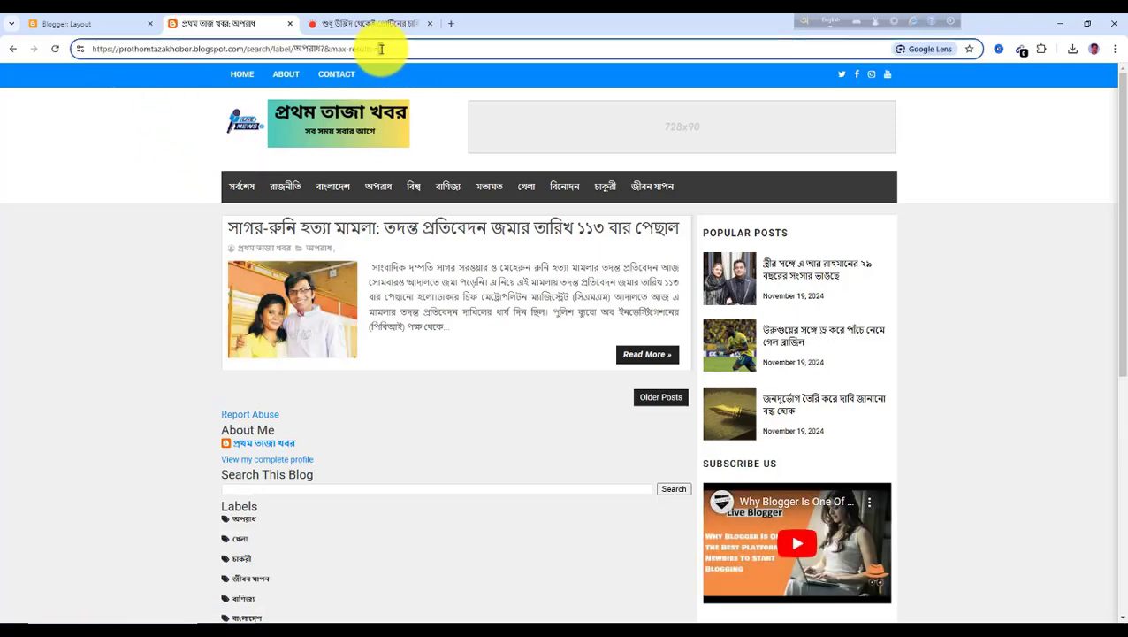
left_click_drag(381, 48, 77, 64)
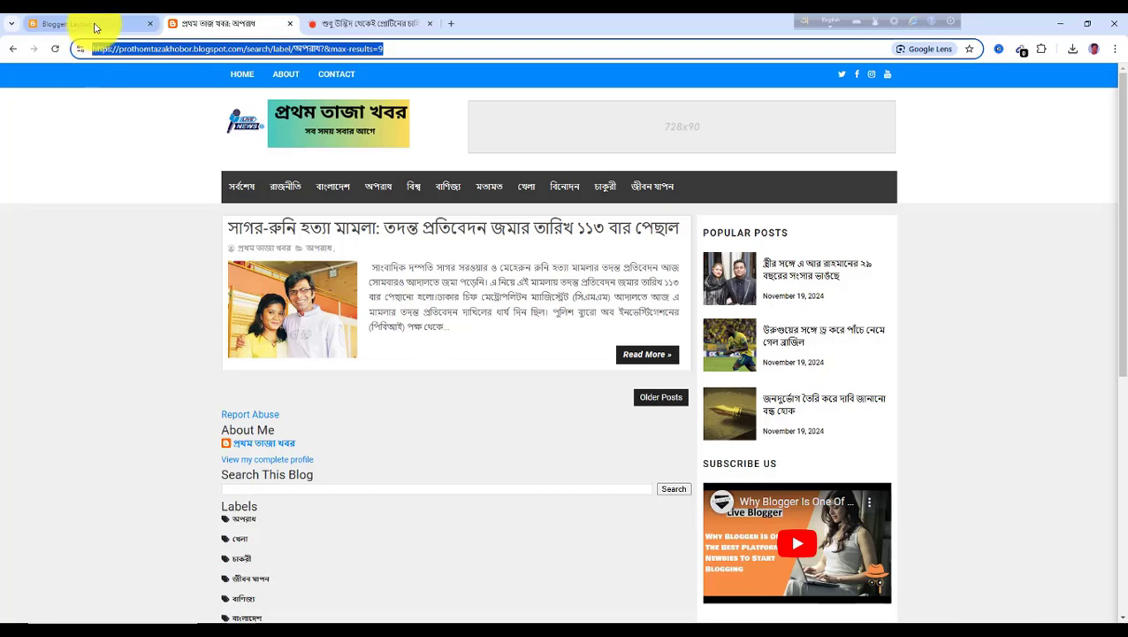
Set the অপরাধ menu item's URL to its label page address in the Main Menu link list and save the layout
left_click(96, 26)
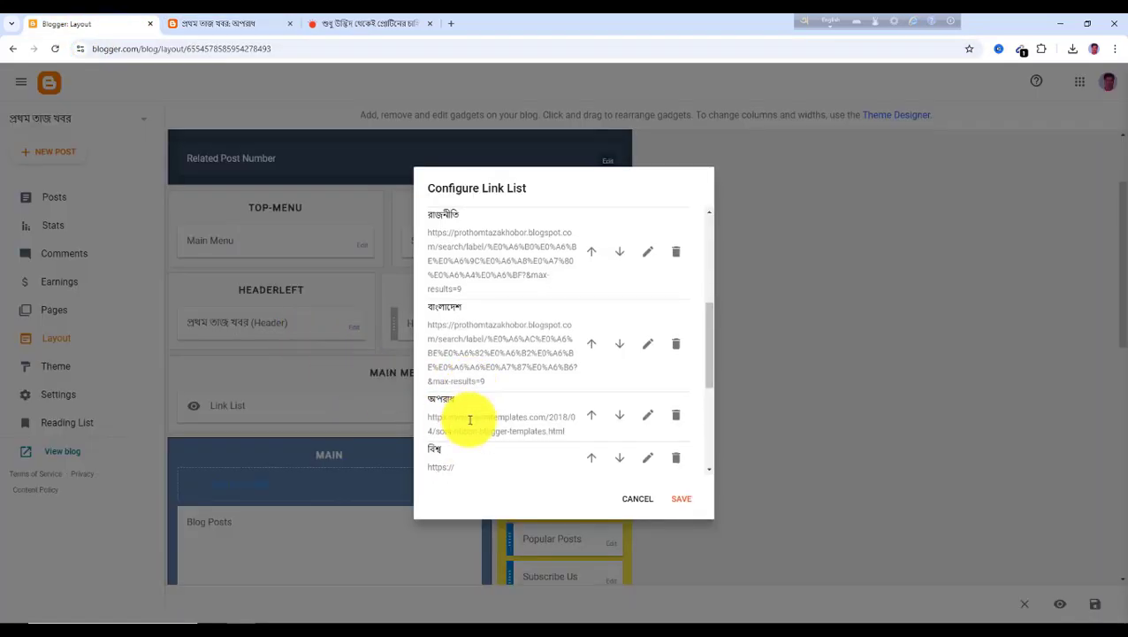
scroll(469, 420, "down", 1)
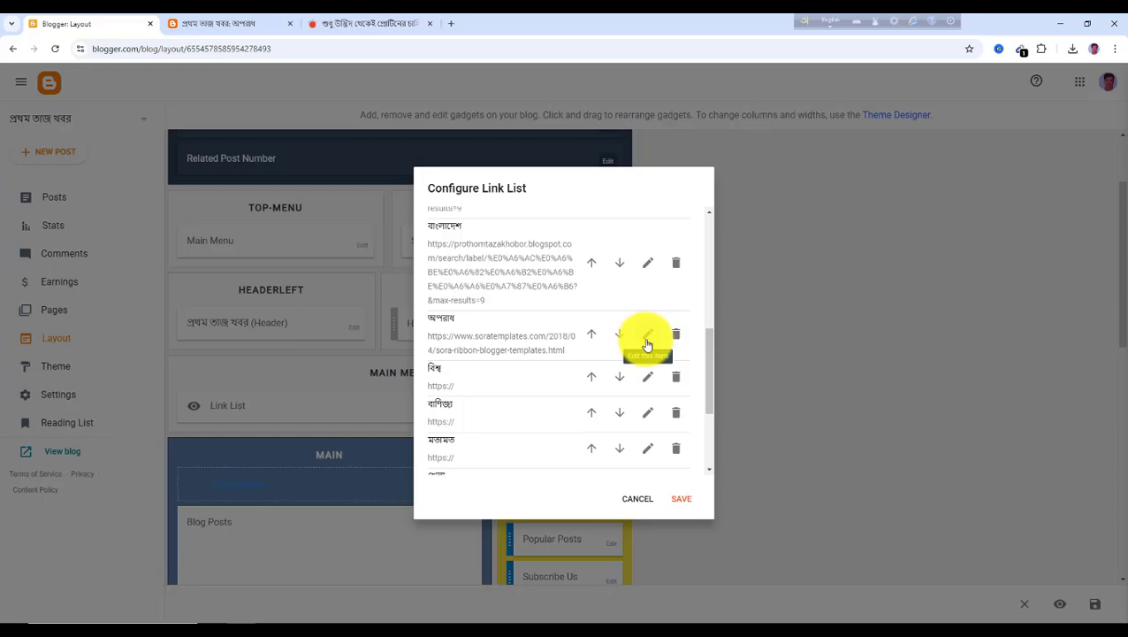
left_click(648, 343)
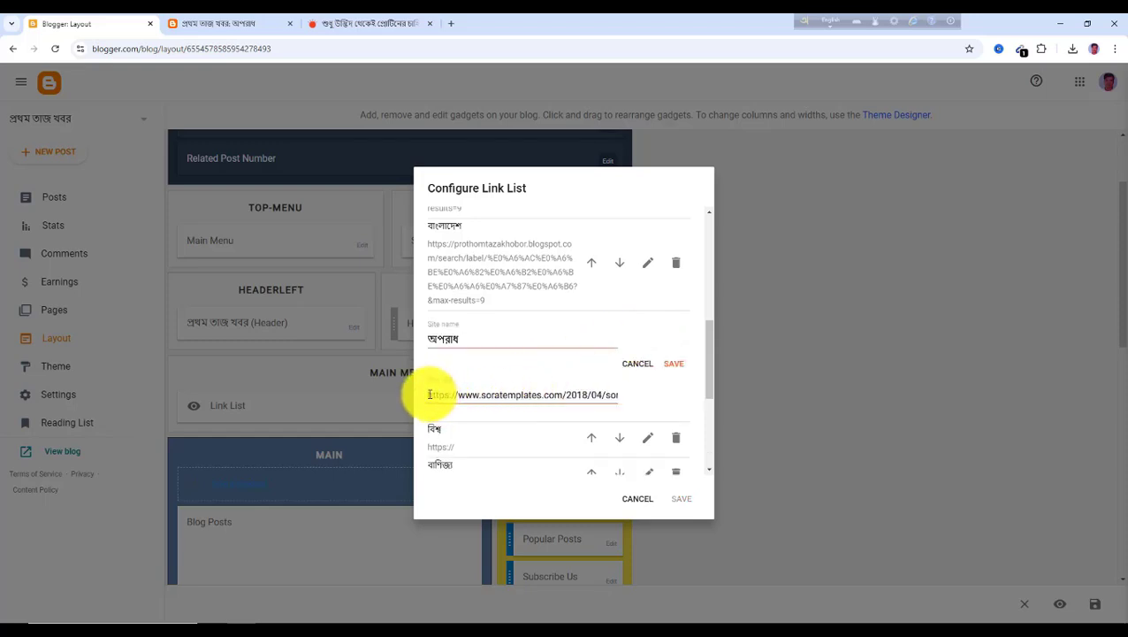
left_click_drag(430, 395, 650, 402)
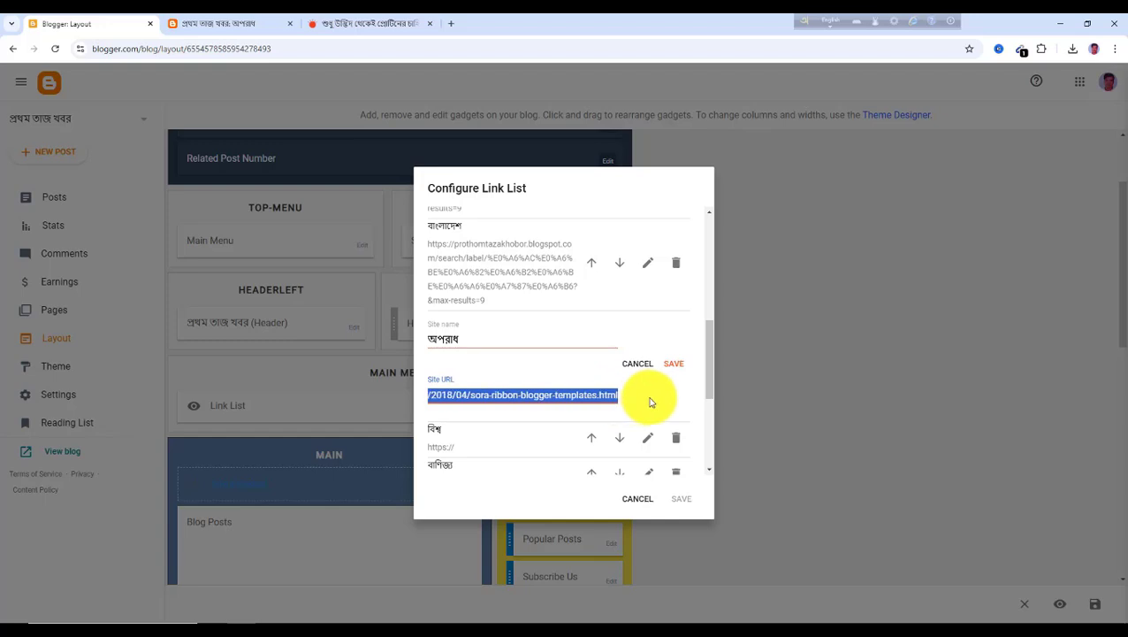
key("ctrl+v")
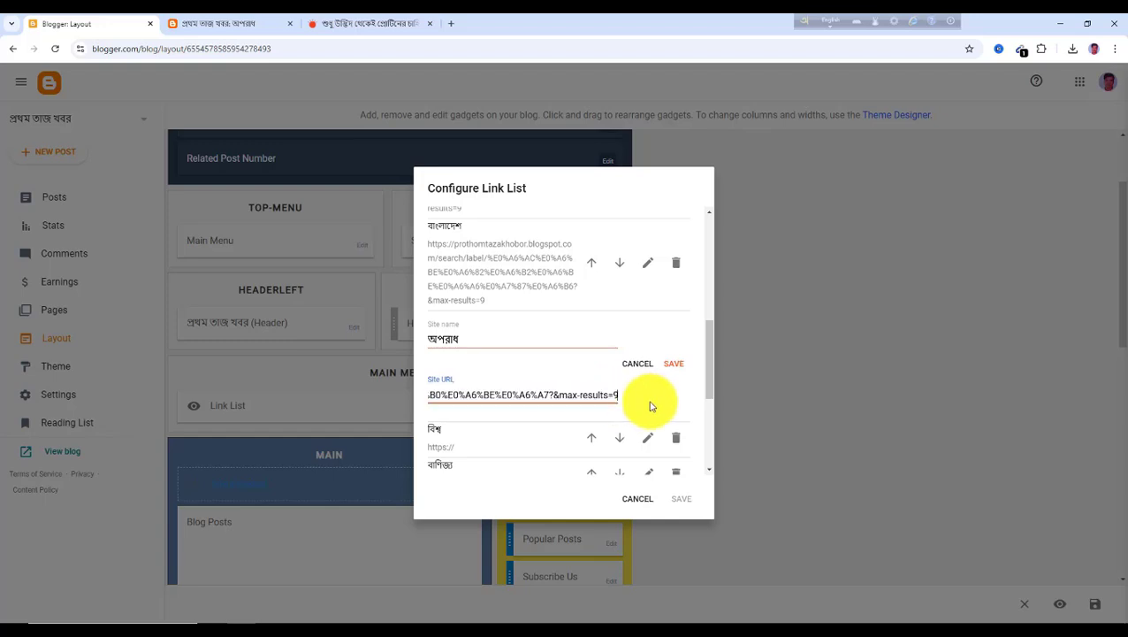
left_click(674, 369)
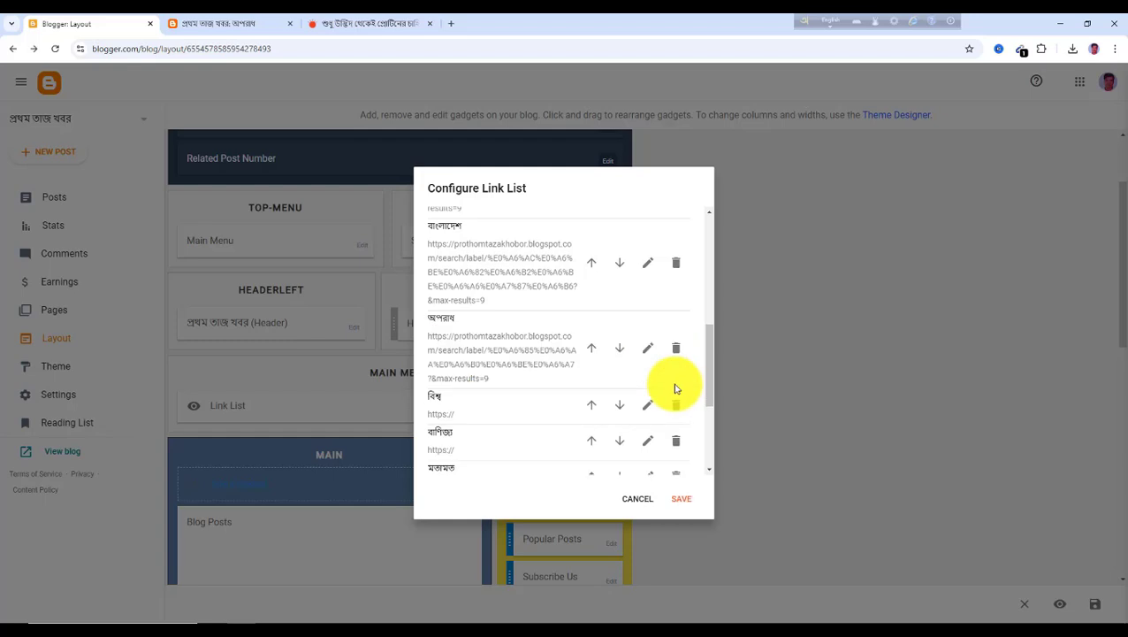
left_click(685, 505)
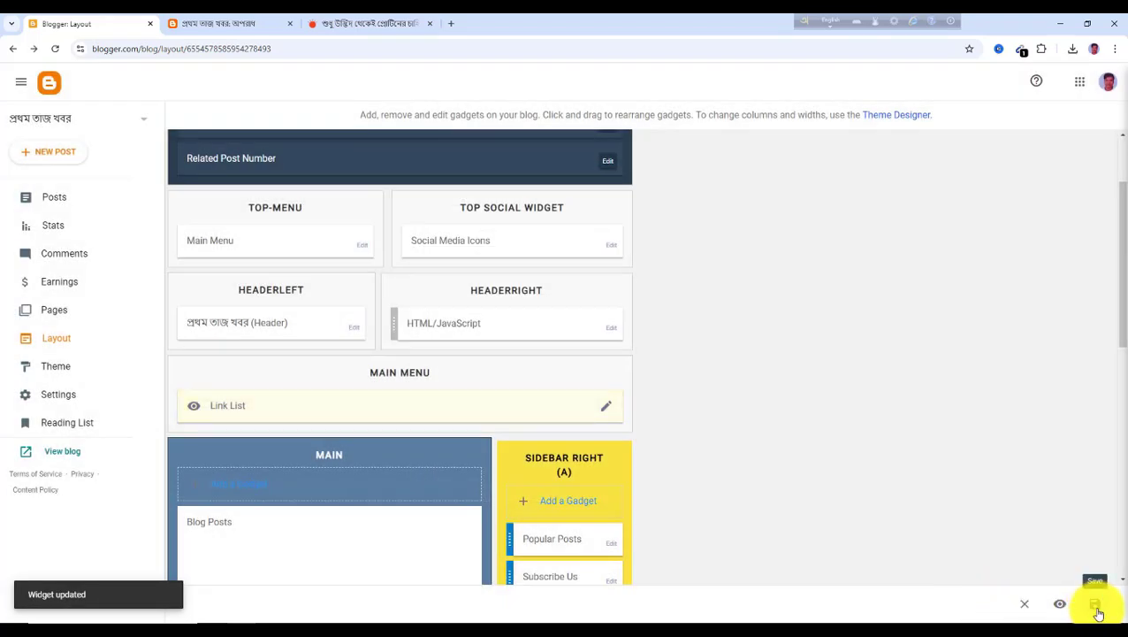
left_click(1097, 608)
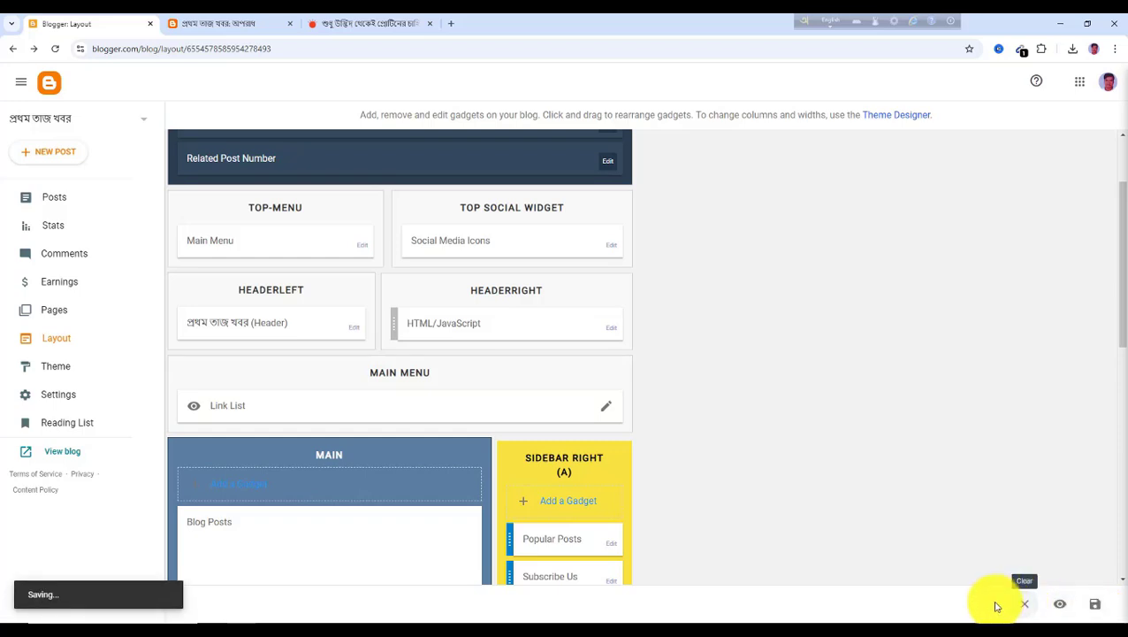
Reload the live blog and test the সর্বশেষ and অপরাধ menu links
left_click(214, 25)
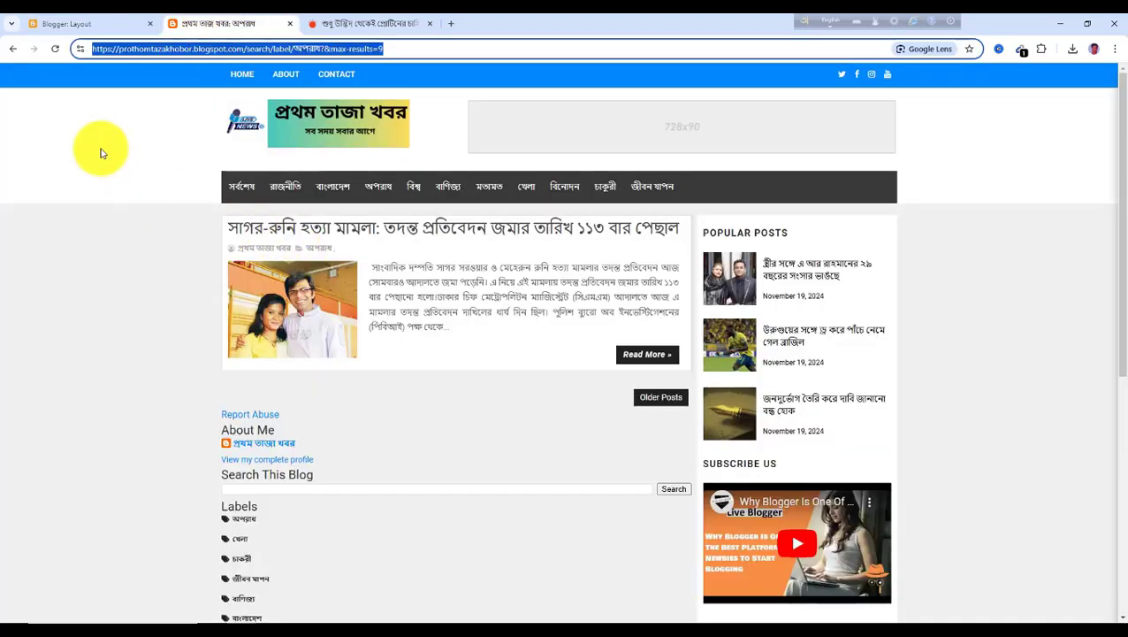
left_click(54, 53)
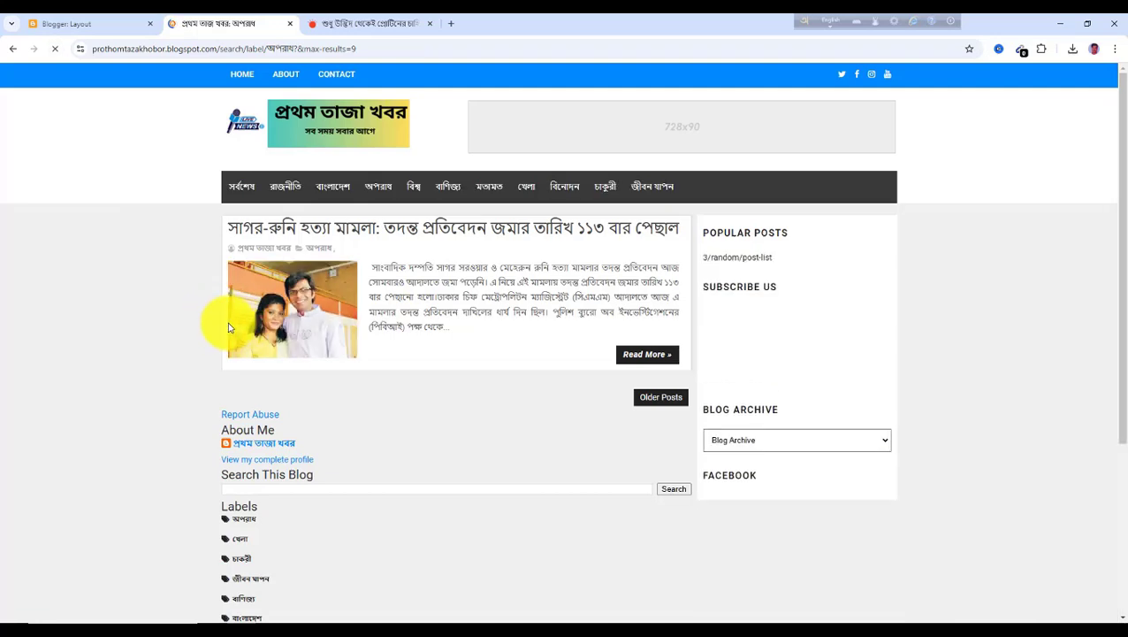
left_click(239, 188)
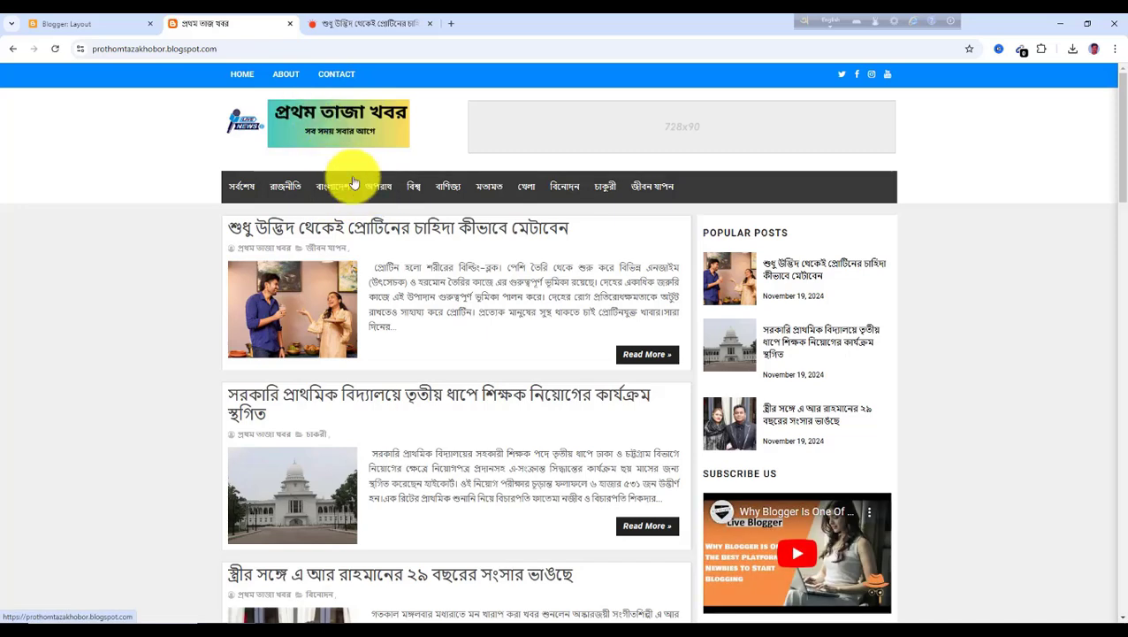
left_click(379, 188)
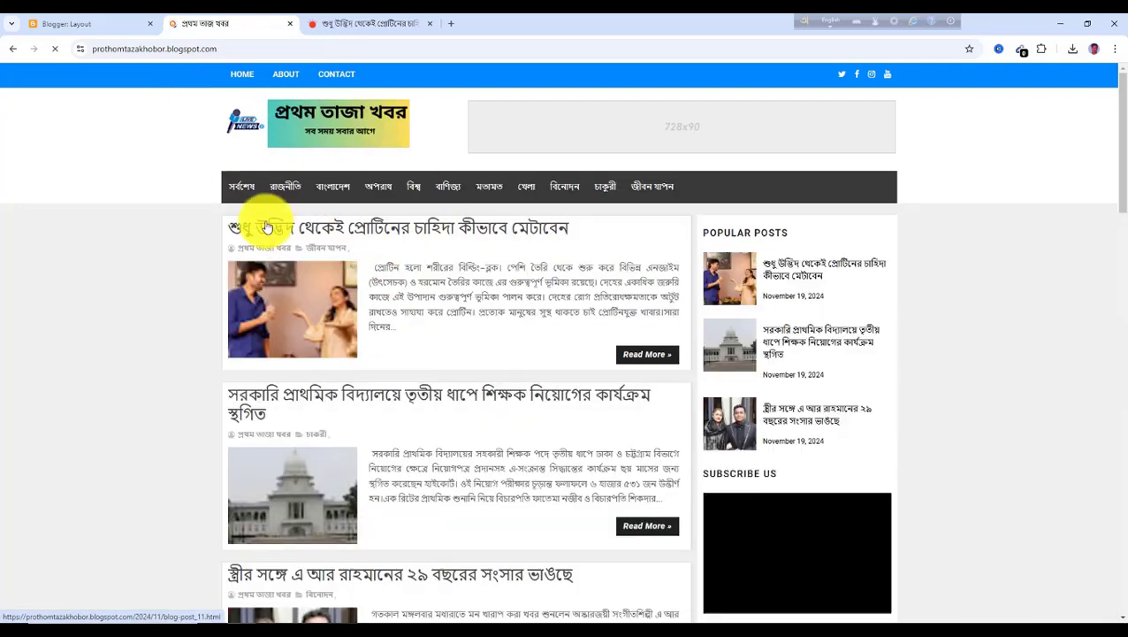
left_click(96, 28)
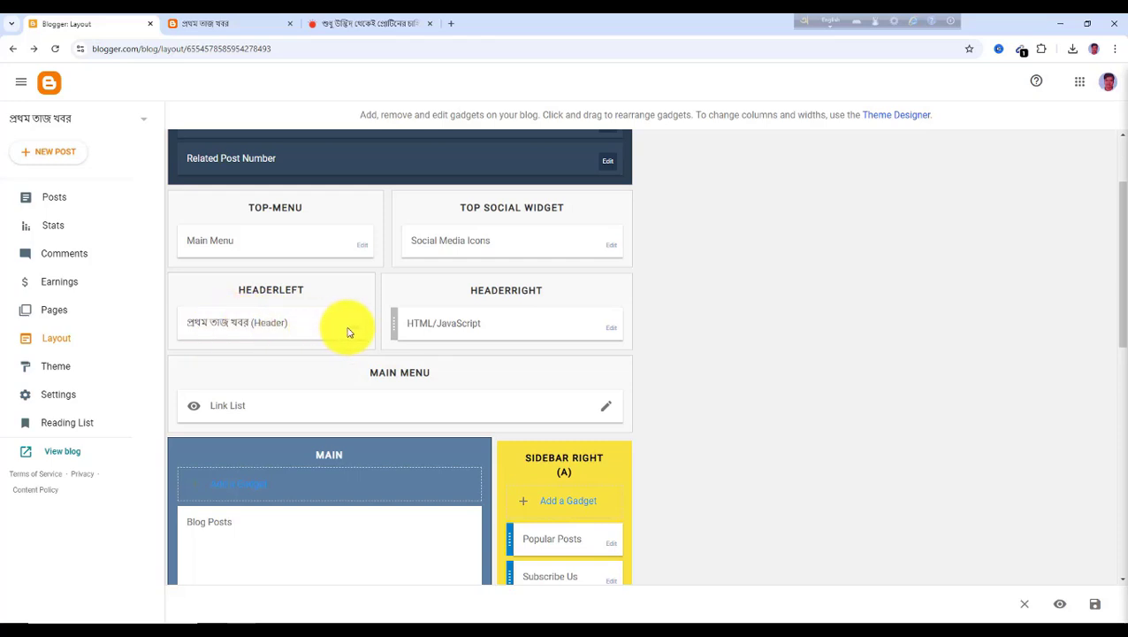
left_click(228, 25)
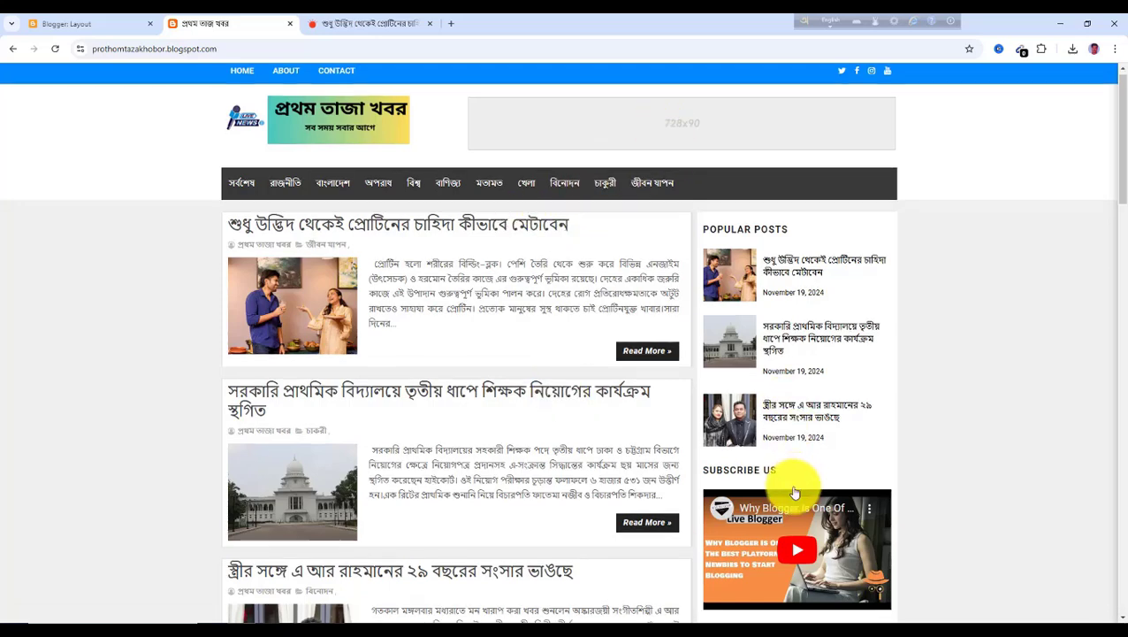
scroll(778, 482, "down", 10)
scroll(606, 501, "down", 7)
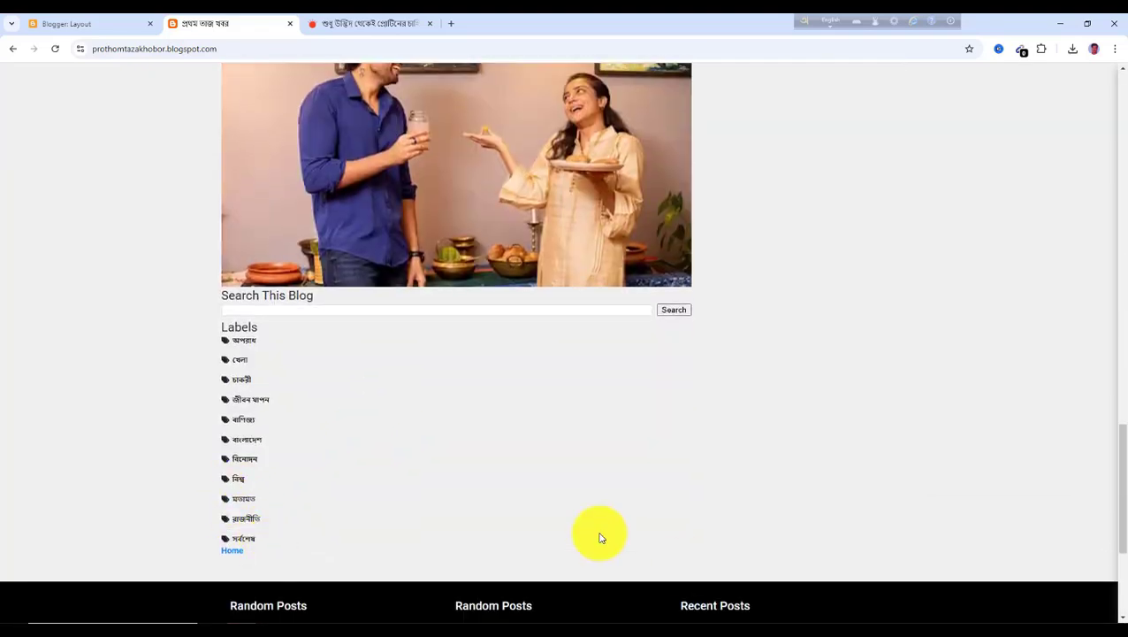
scroll(599, 537, "up", 17)
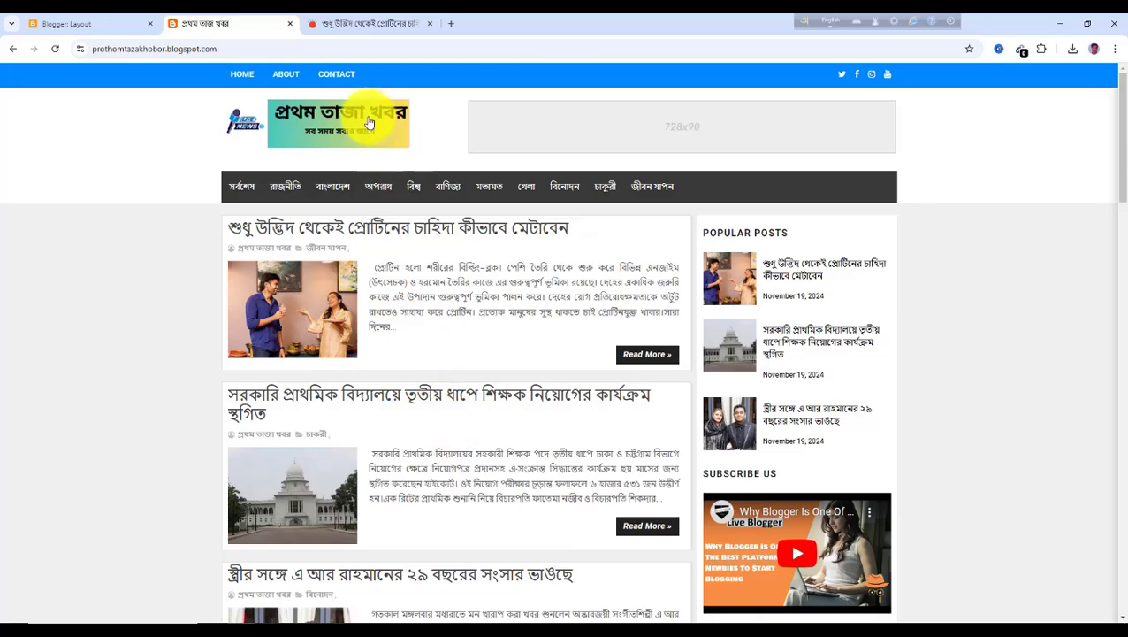
Open adsterra.com in a new tab and go to the publisher login page
left_click(451, 27)
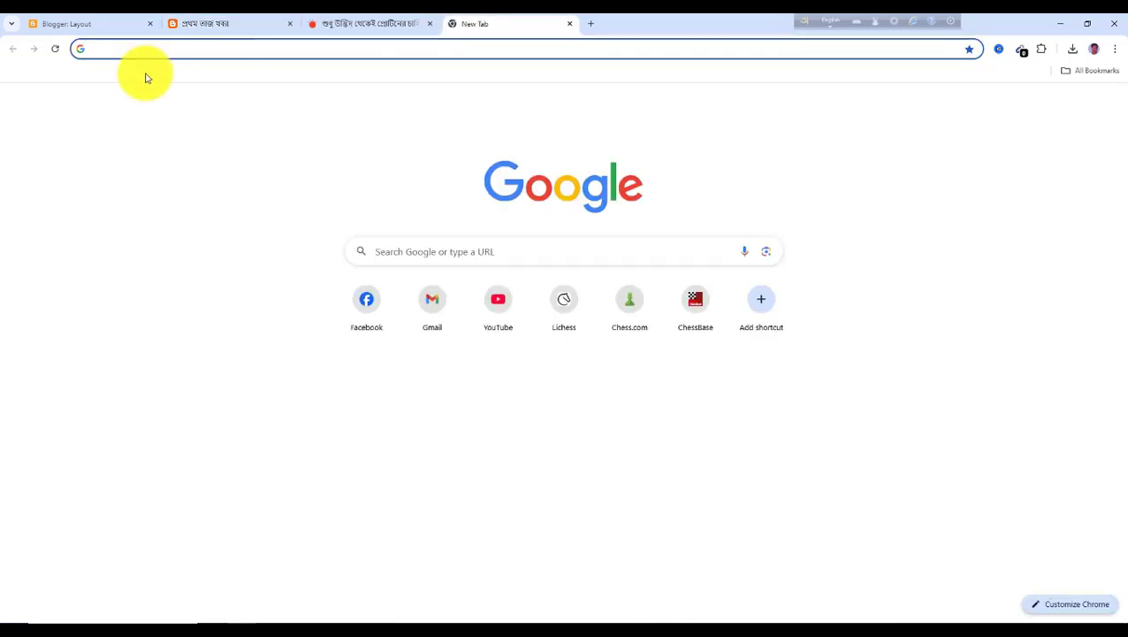
left_click(99, 53)
type("a")
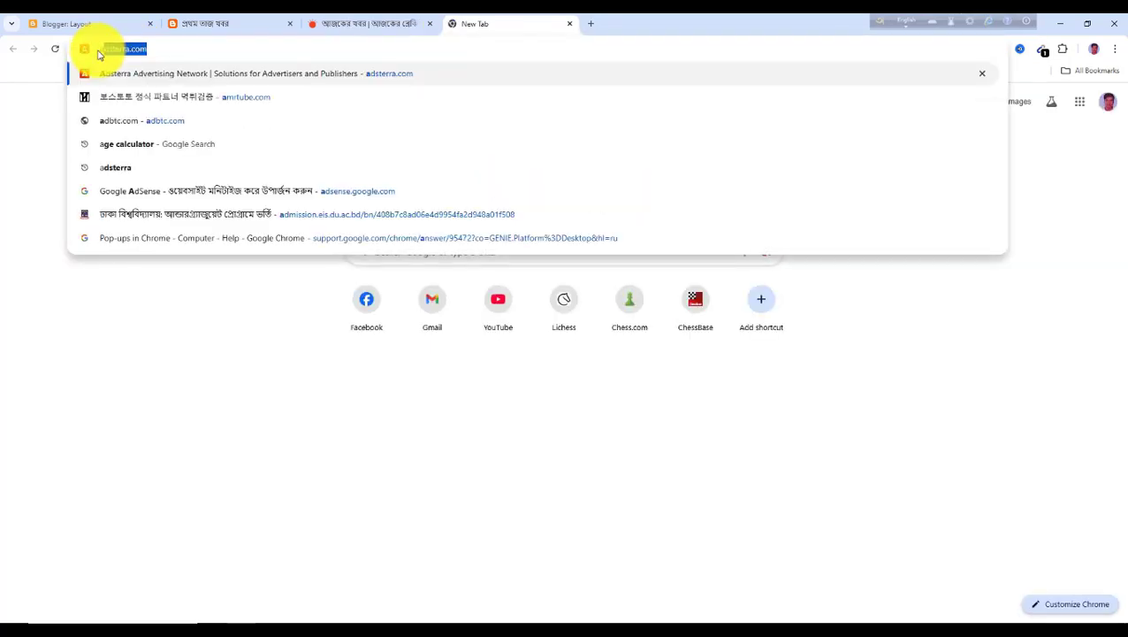
key("Return")
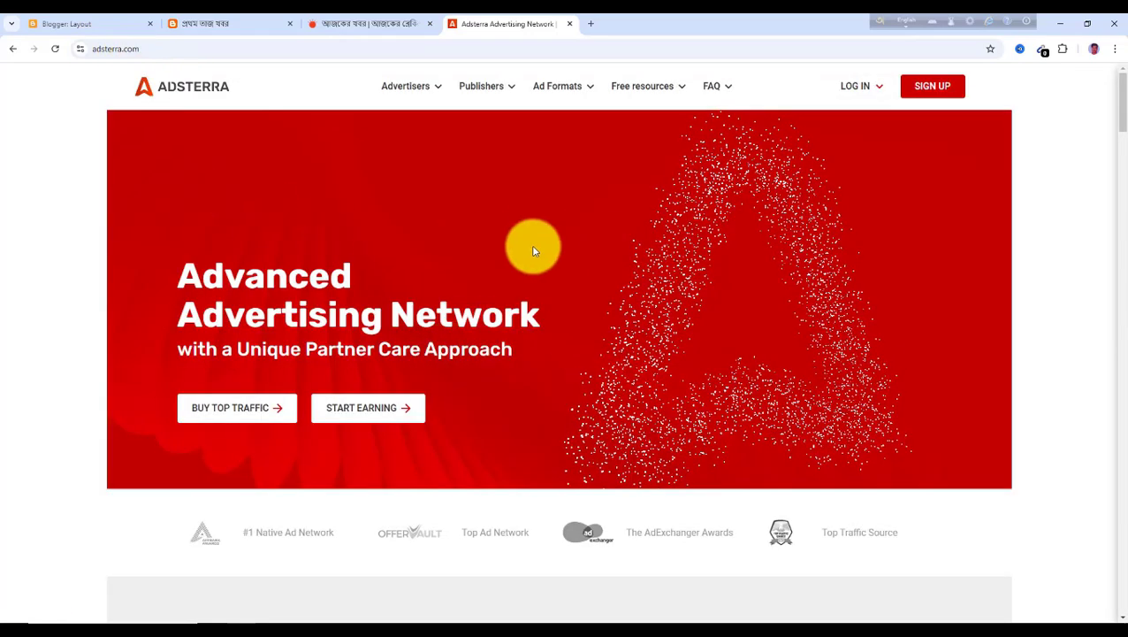
left_click(869, 93)
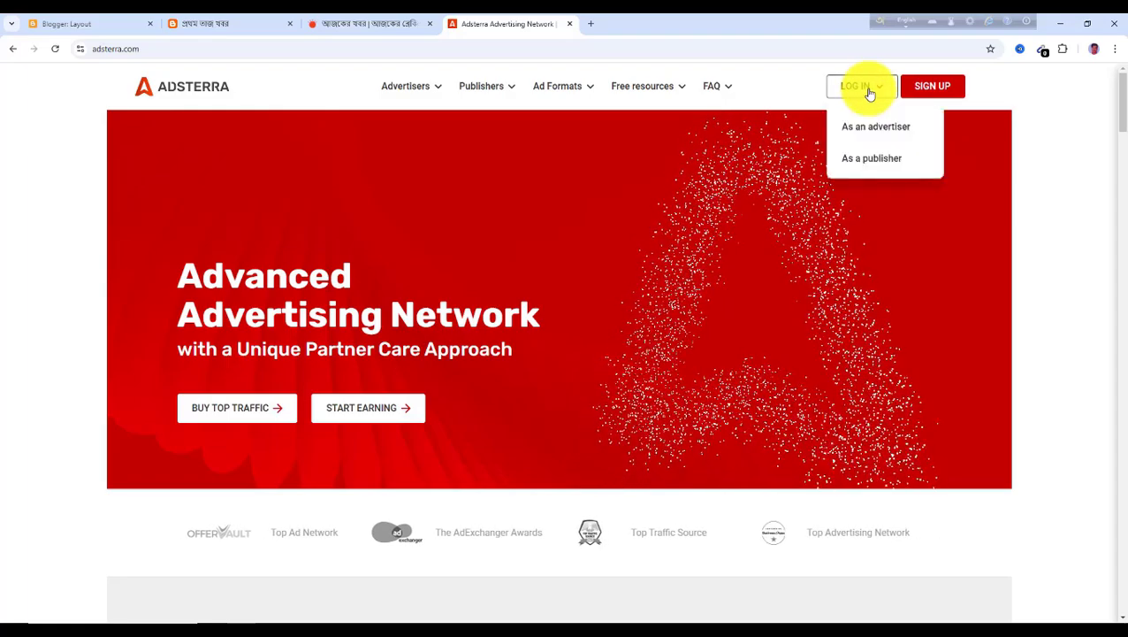
left_click(872, 163)
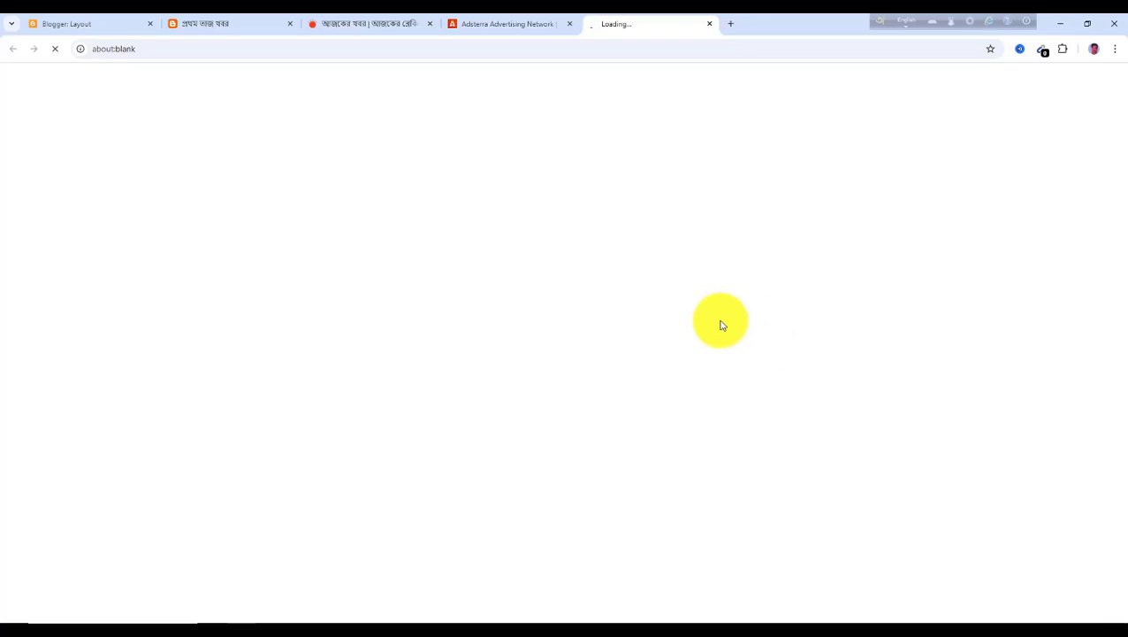
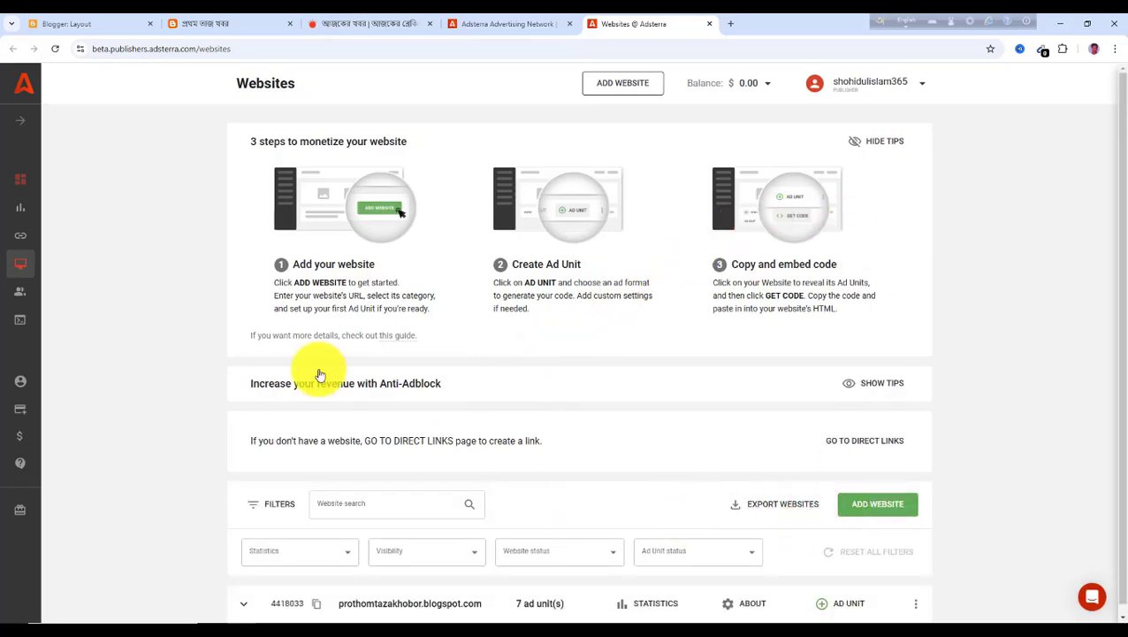
Close the leftover Adsterra Advertising Network tab, keeping the Blogger layout and Adsterra Websites tabs
left_click(95, 26)
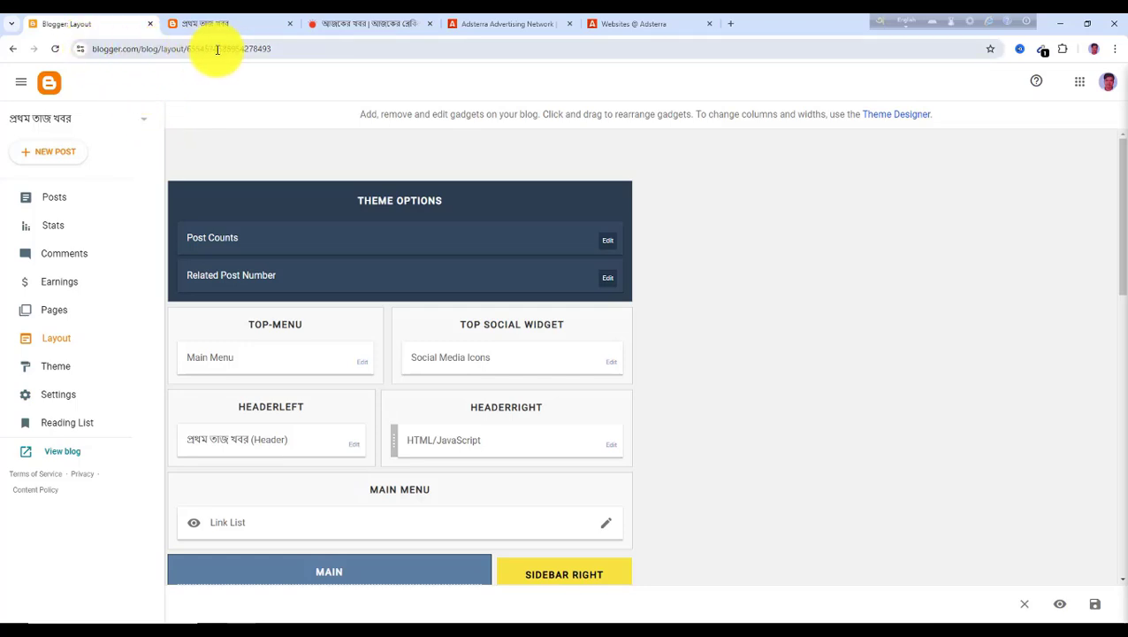
left_click(282, 48)
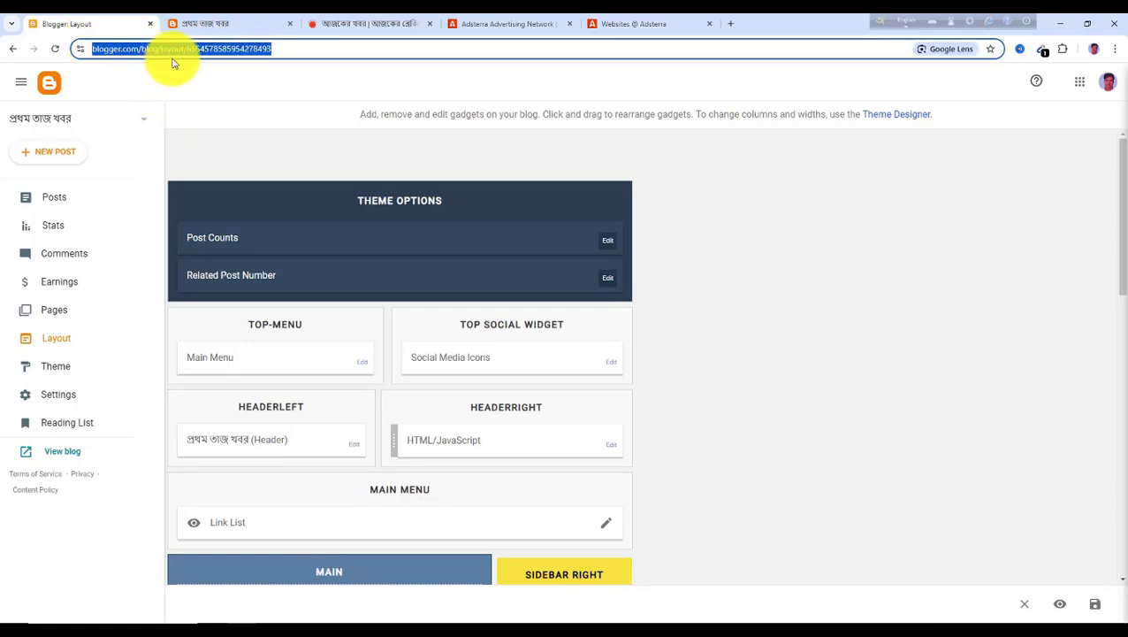
left_click(609, 27)
left_click(571, 26)
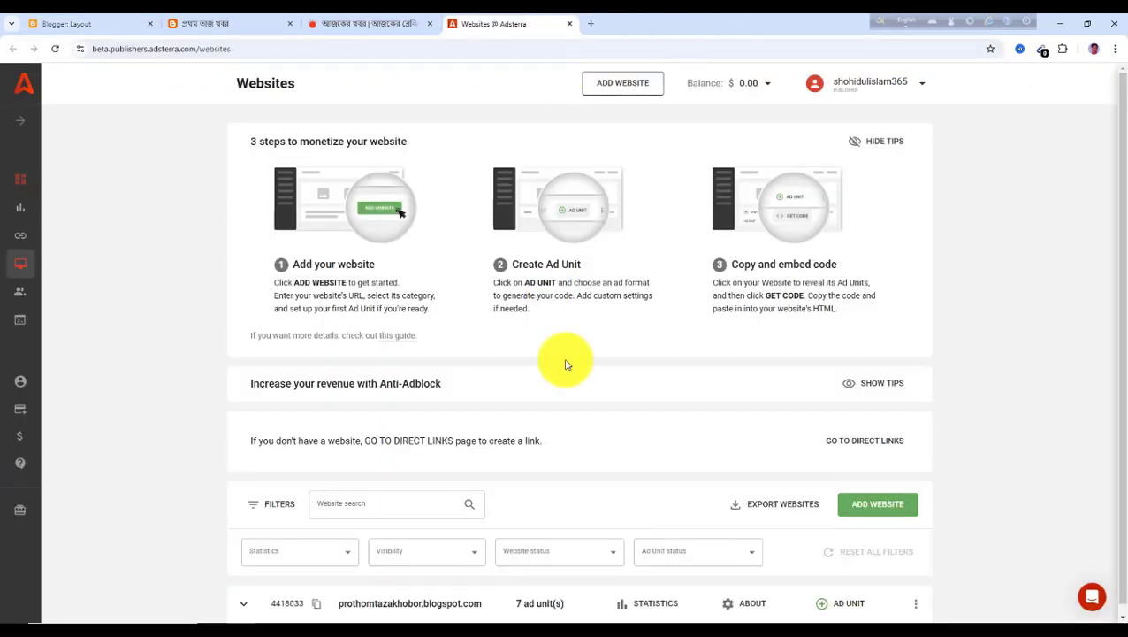
left_click(877, 511)
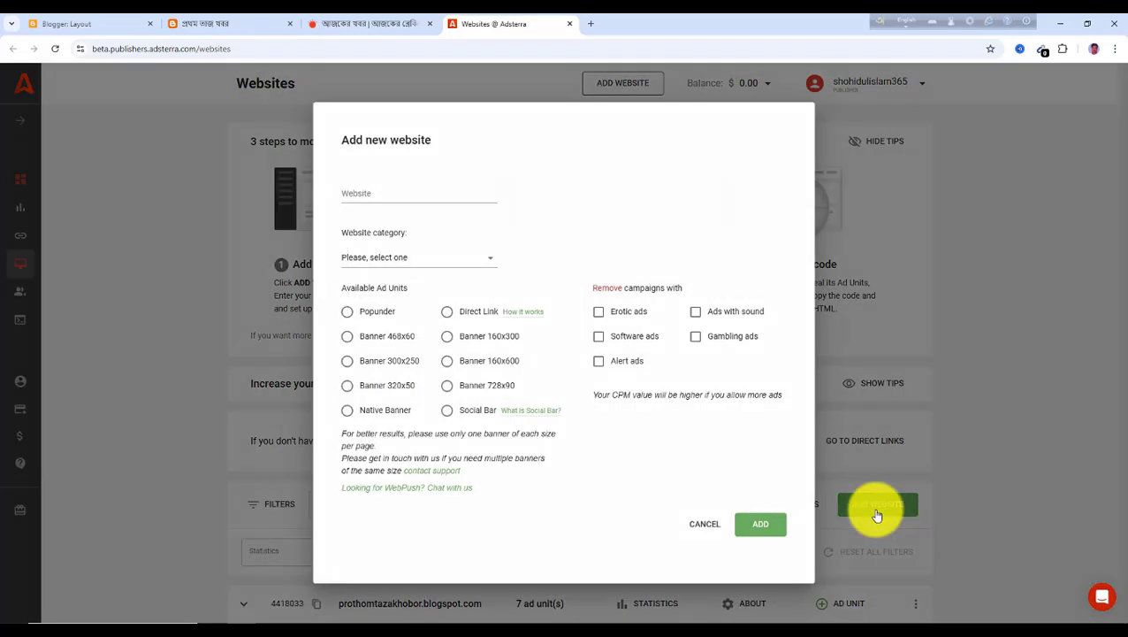
left_click(380, 194)
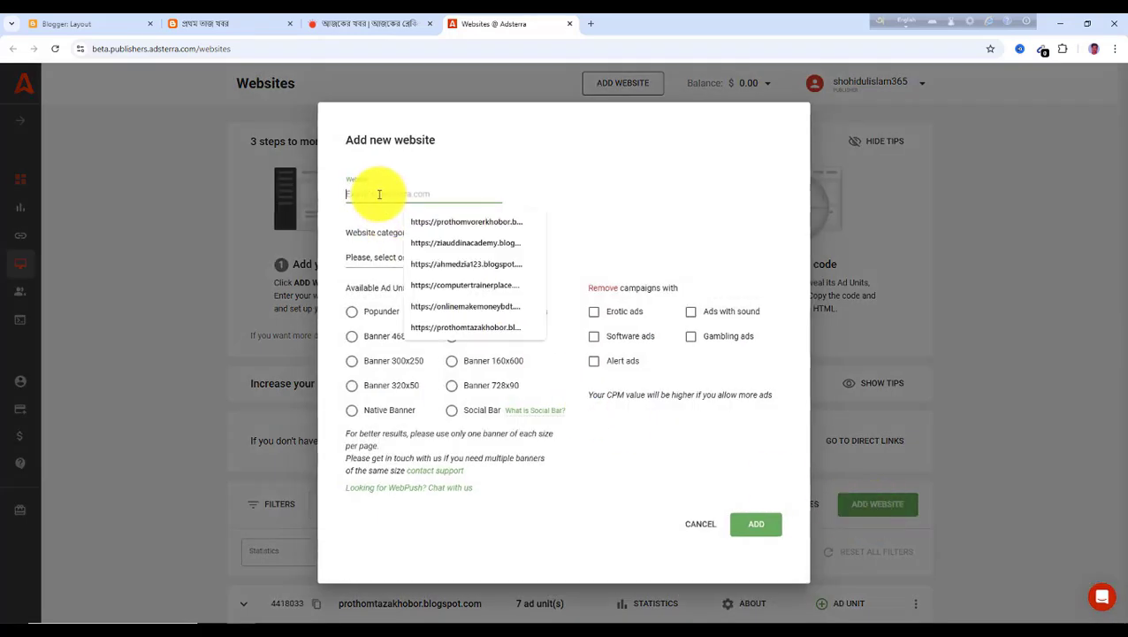
type("https://prothomtazakhobor1.blogspot.com/")
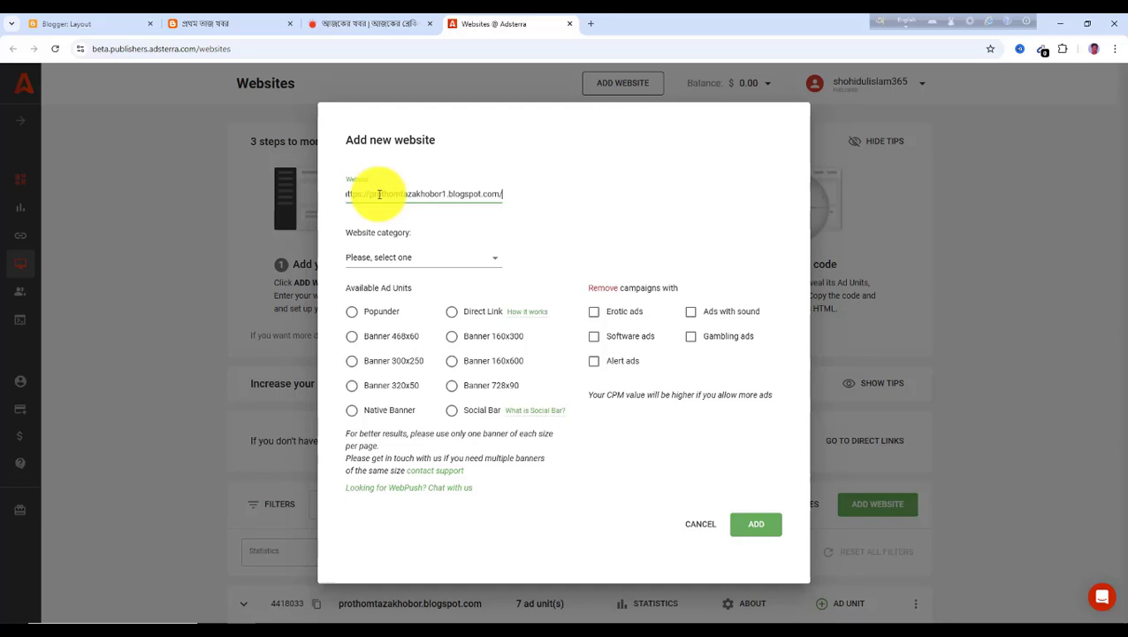
left_click(496, 263)
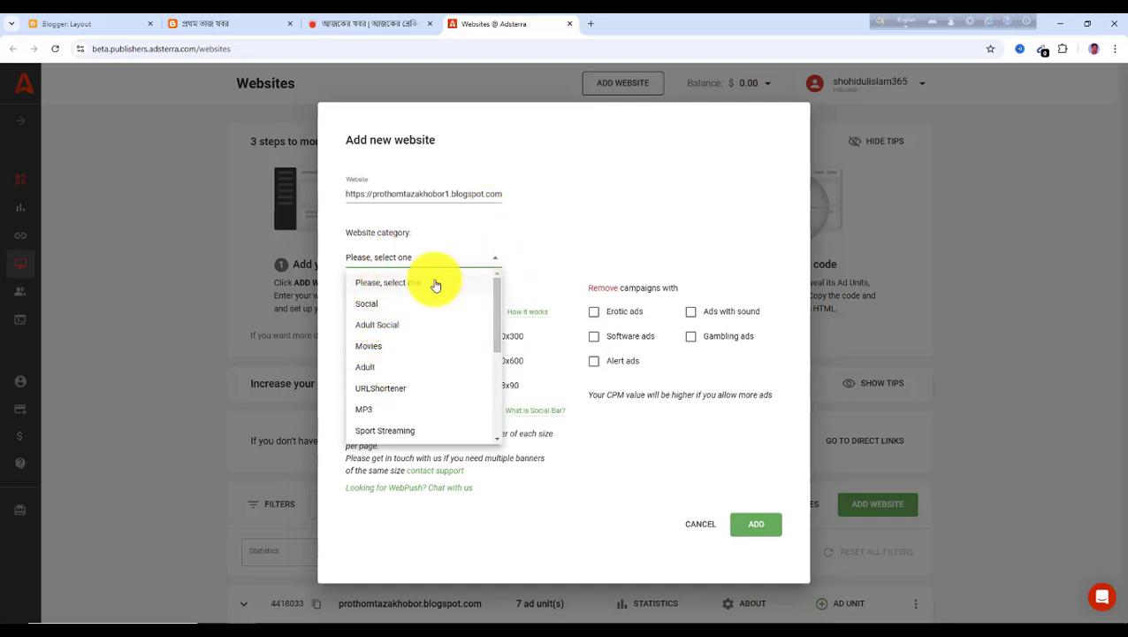
left_click(371, 305)
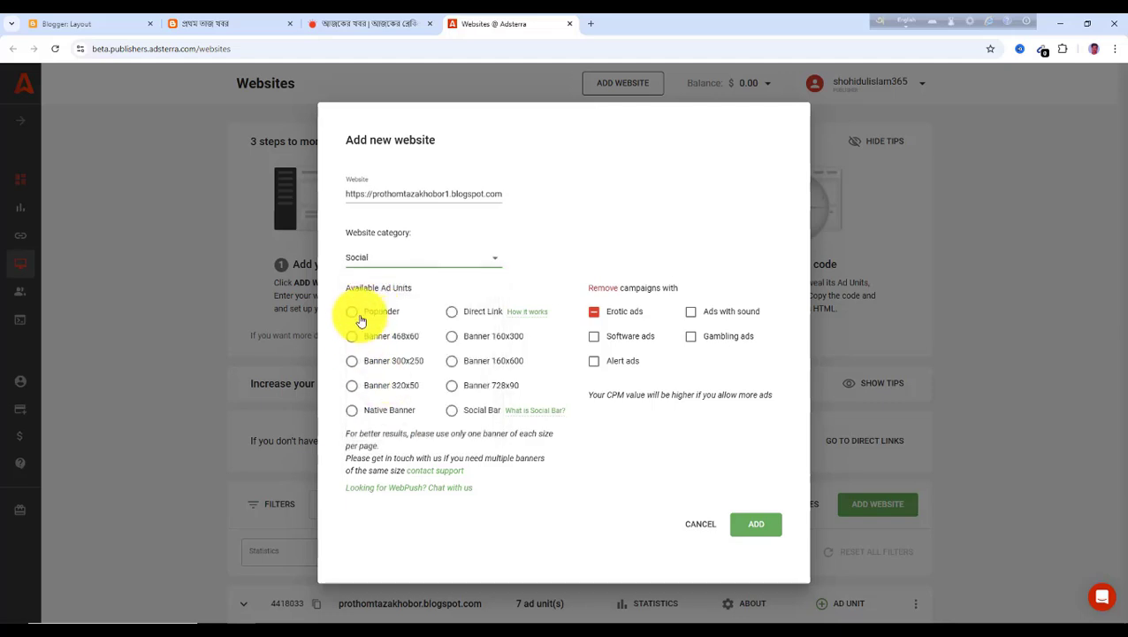
left_click(698, 528)
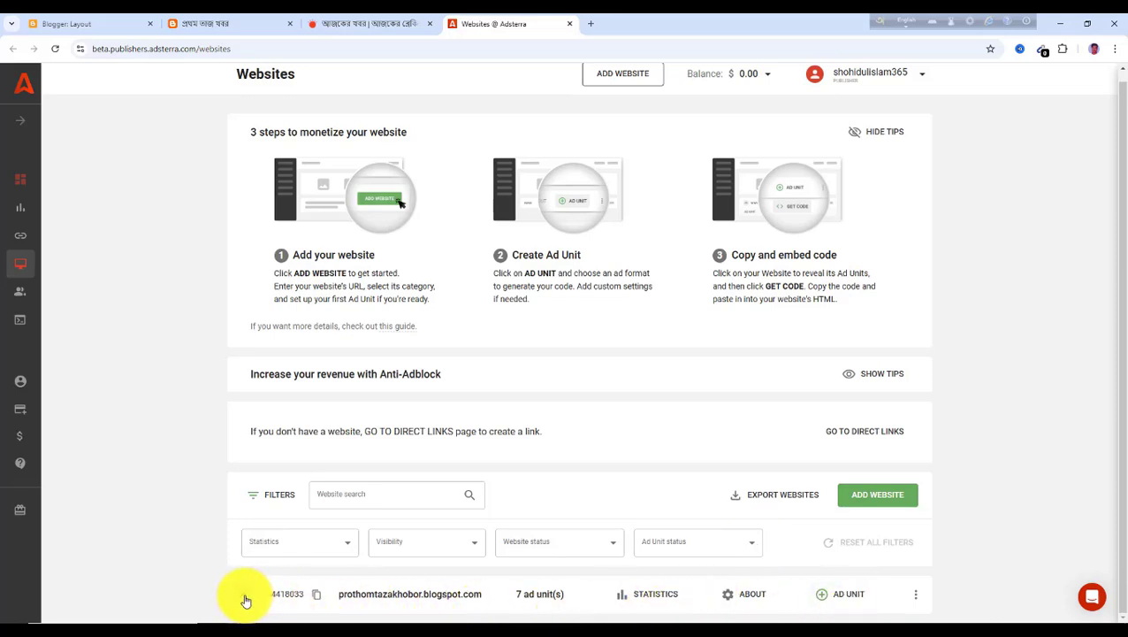
Expand the prothomtazakhobor.blogspot.com website's ad units and open the Banner 728x90 code window
left_click(371, 585)
scroll(436, 561, "down", 2)
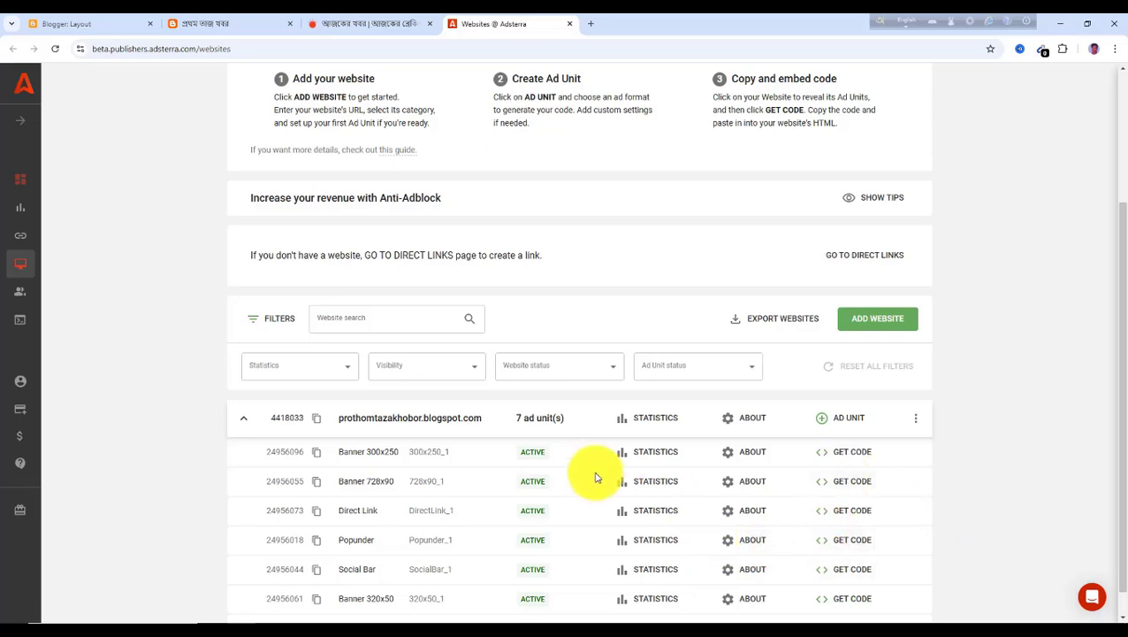
left_click(98, 24)
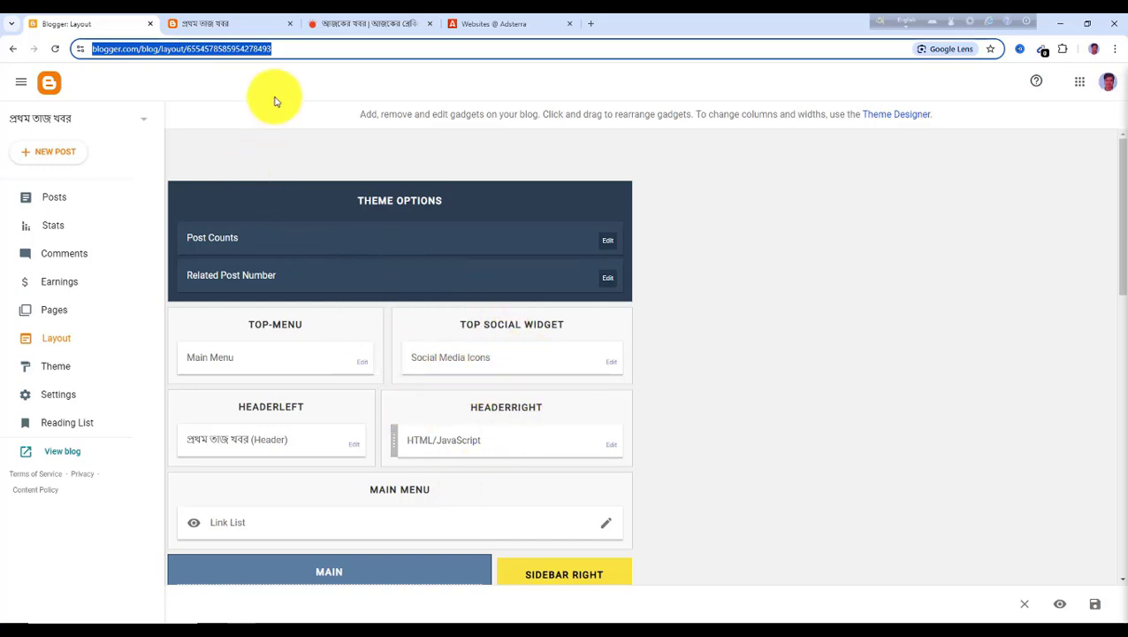
left_click(489, 25)
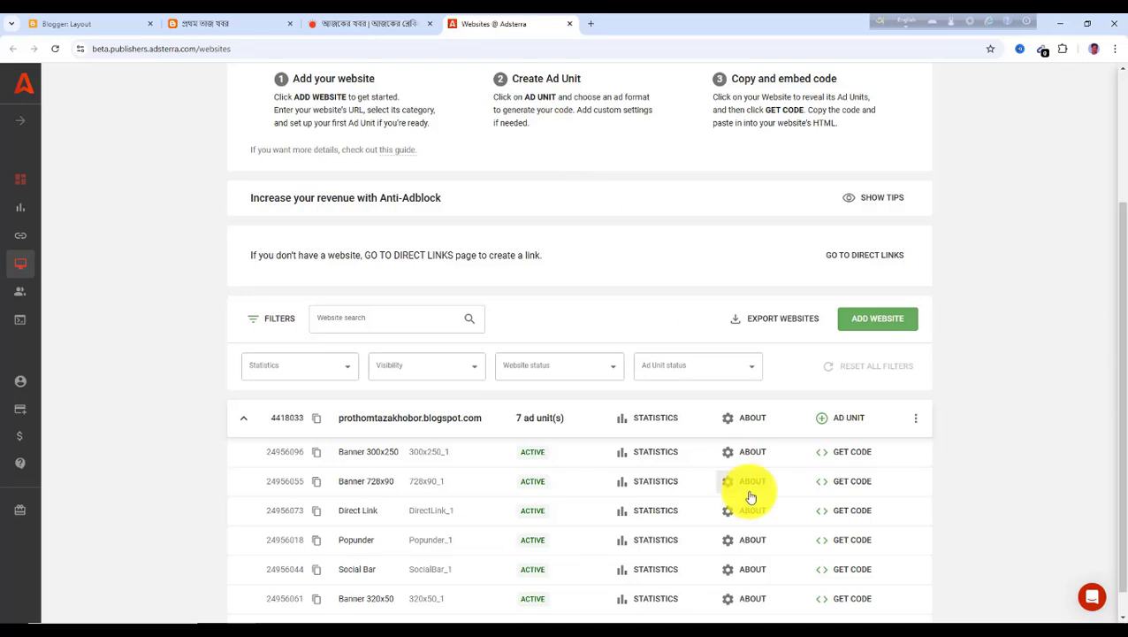
scroll(527, 515, "down", 1)
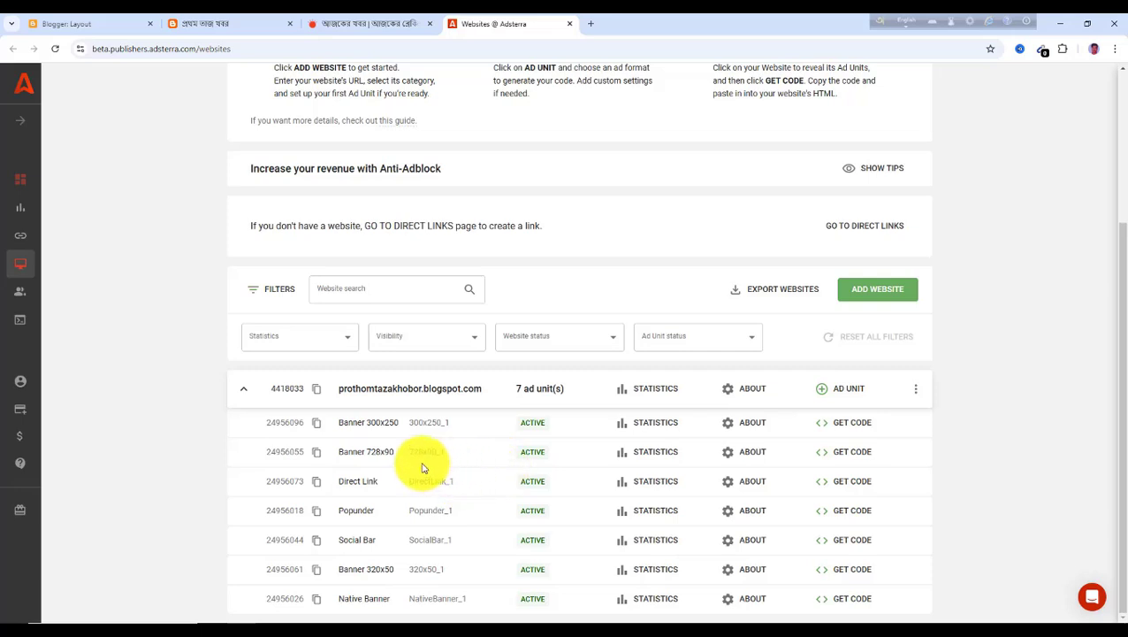
left_click(853, 451)
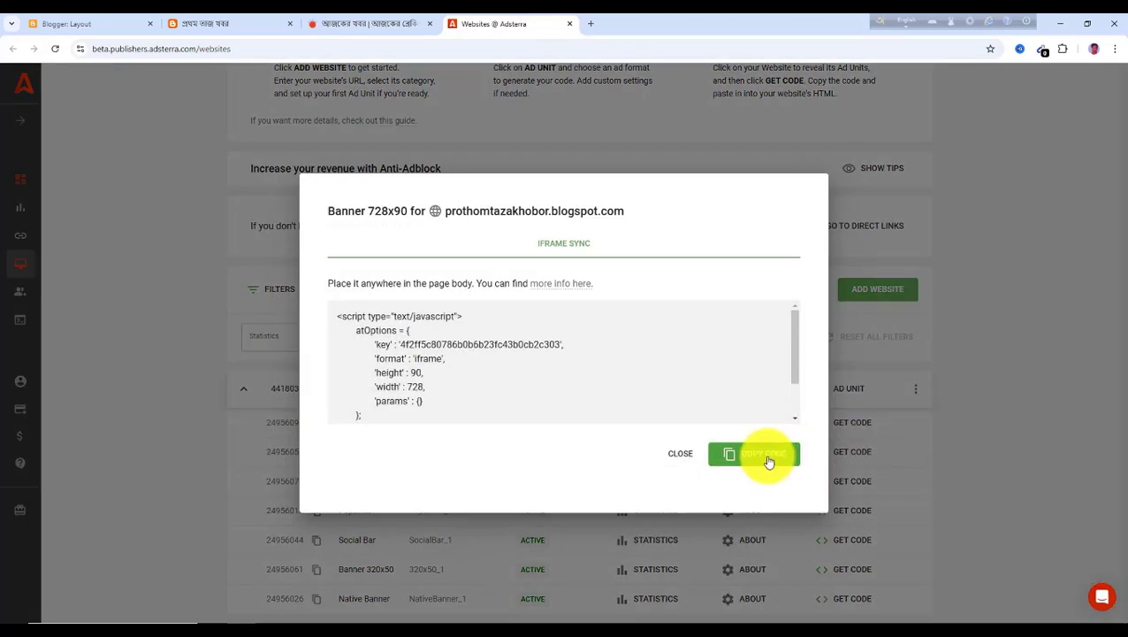
Open the HEADERRIGHT HTML/JavaScript gadget in the blog layout and select its ad code, then close it
left_click(91, 27)
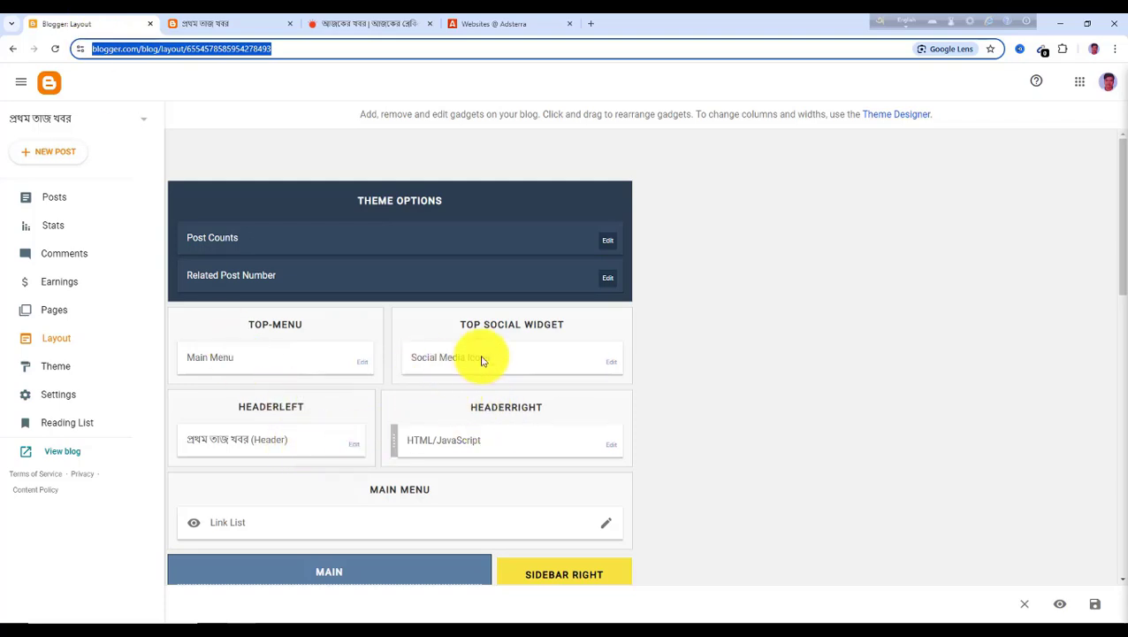
scroll(553, 473, "down", 1)
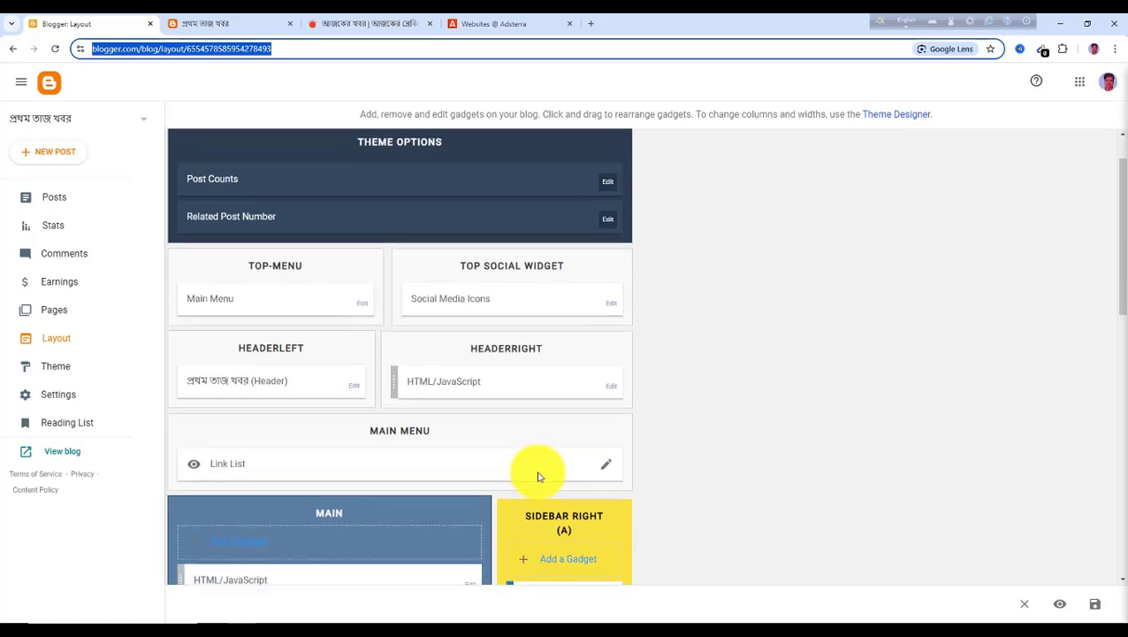
scroll(548, 469, "down", 2)
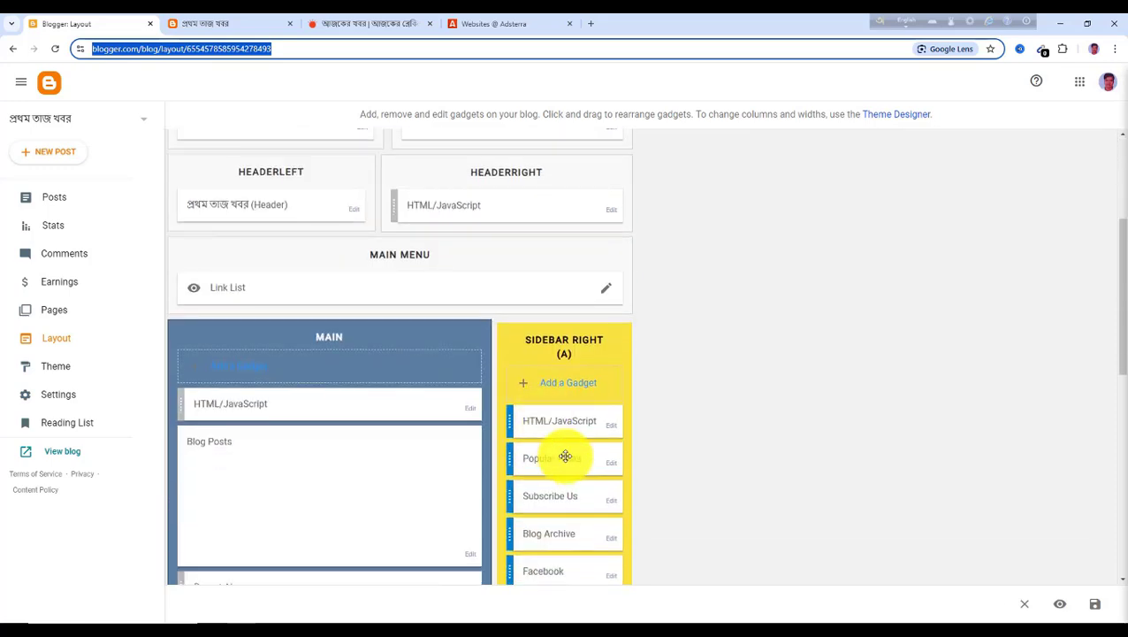
scroll(446, 292, "up", 2)
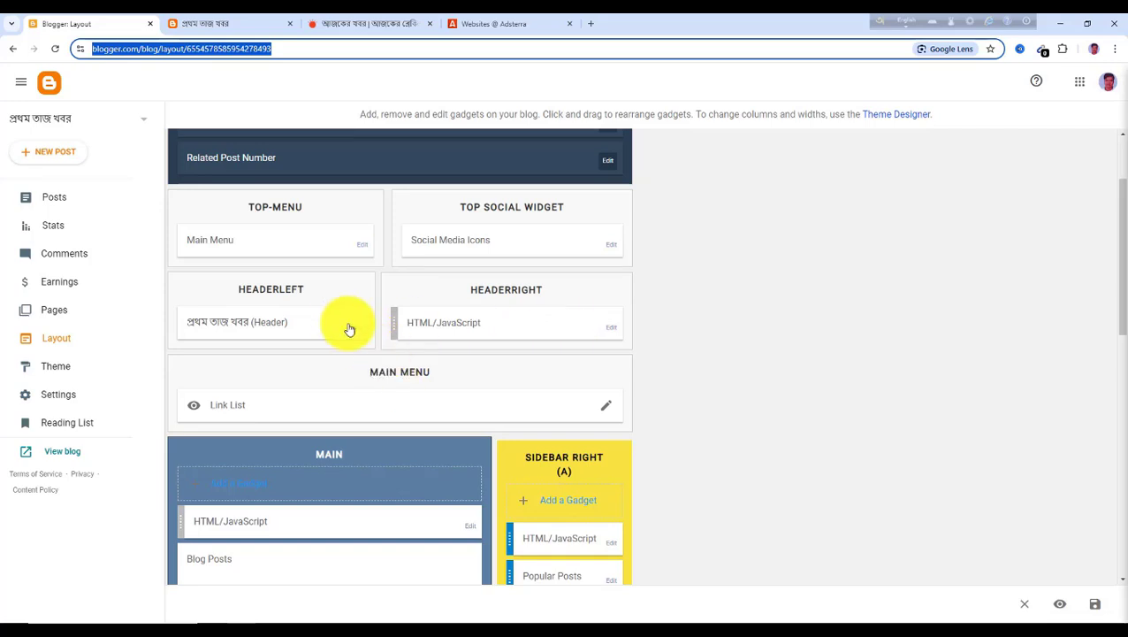
scroll(469, 327, "down", 1)
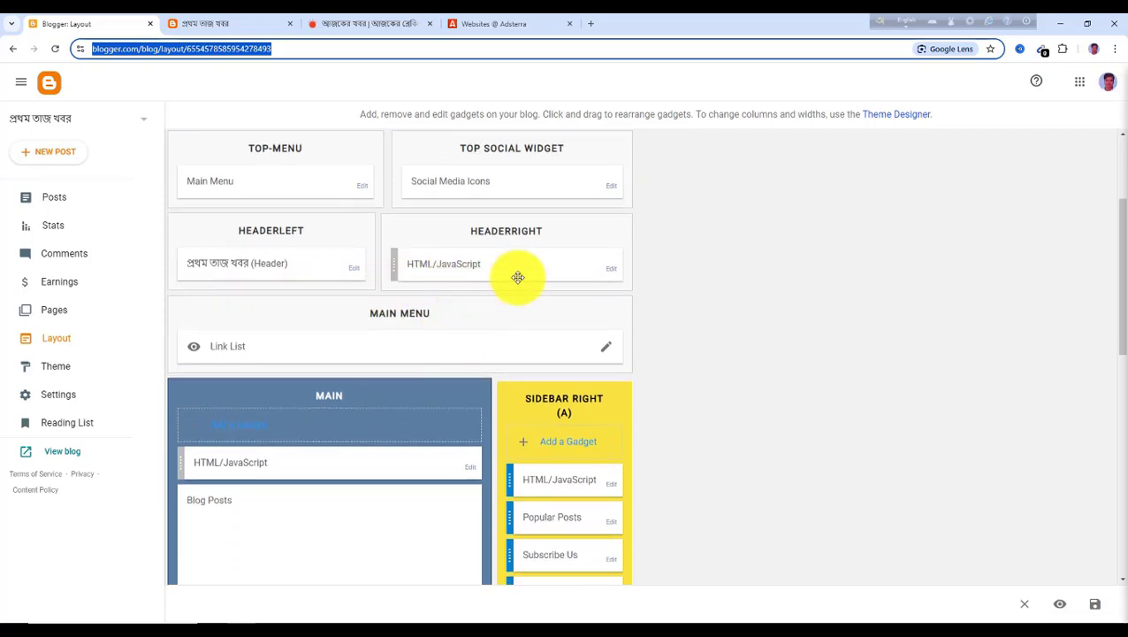
left_click(612, 277)
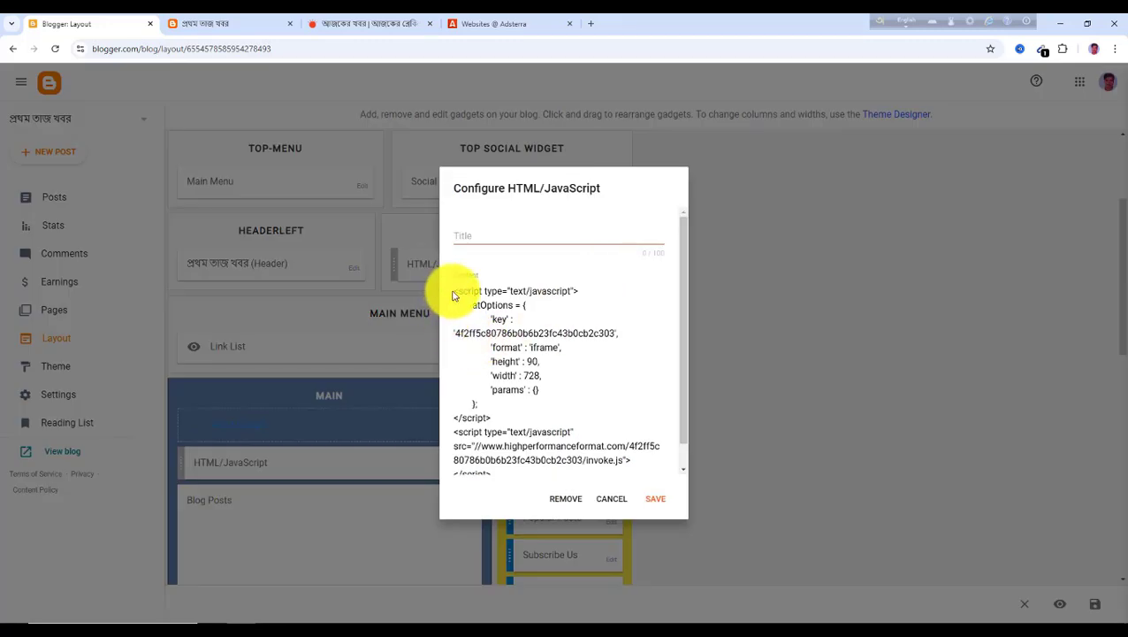
left_click(561, 404)
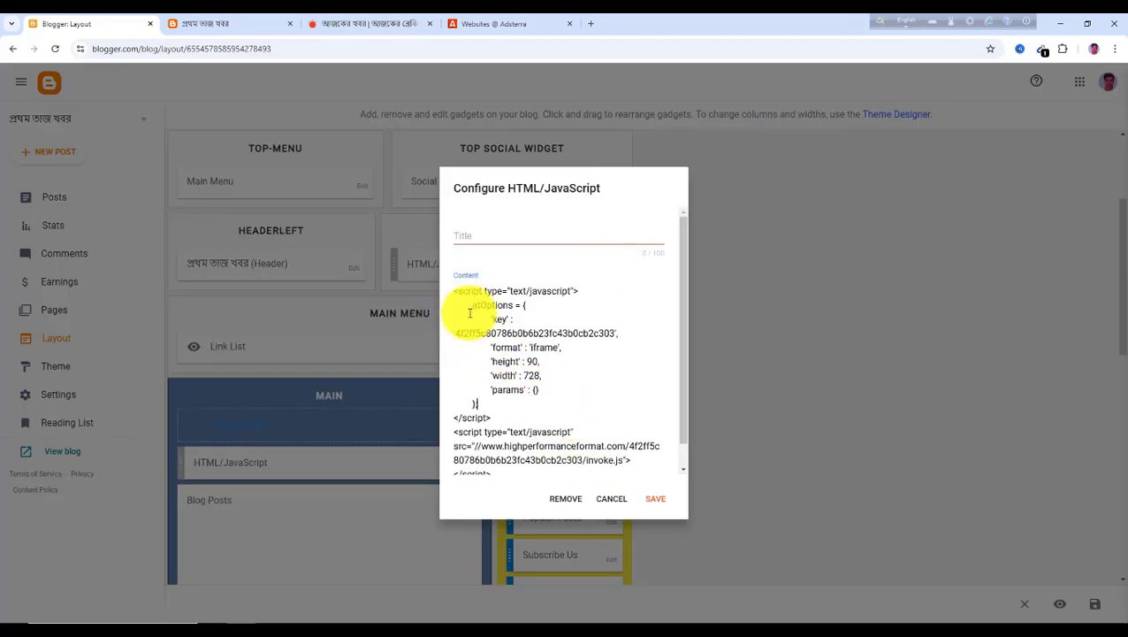
left_click_drag(453, 294, 647, 489)
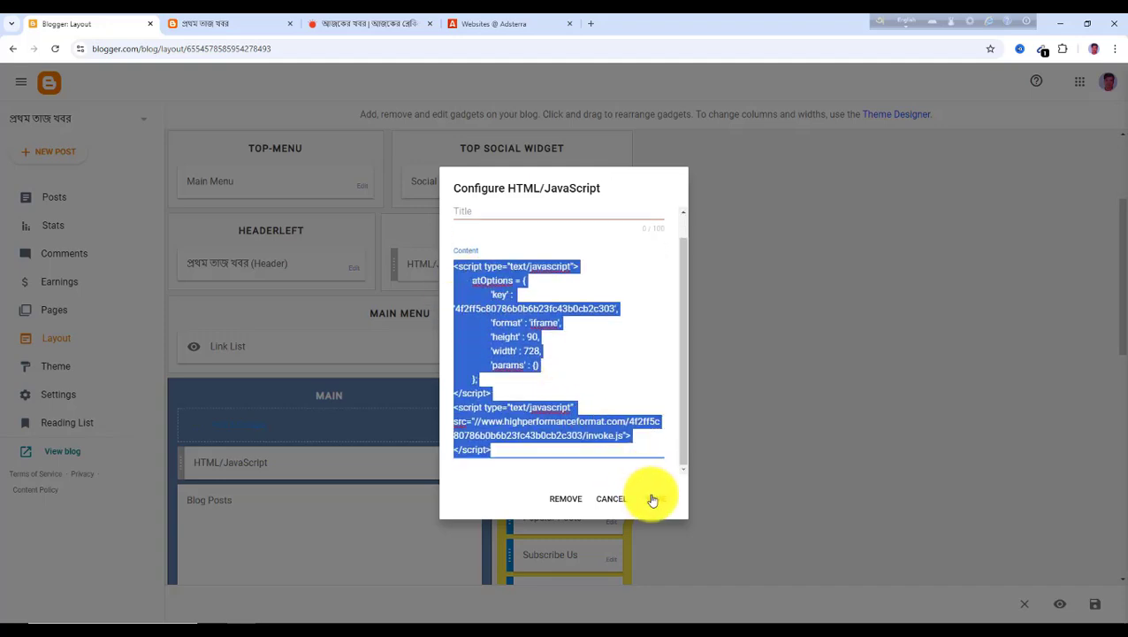
left_click(619, 500)
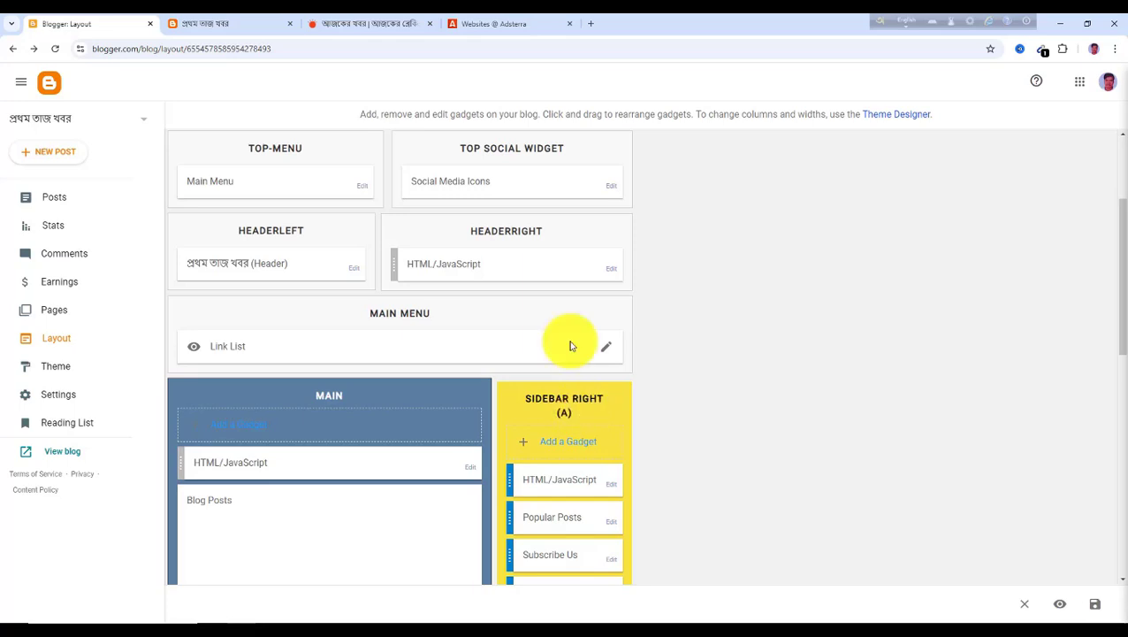
Inspect the ad code inside the Subscribe Us and Facebook gadgets in the right sidebar
scroll(597, 452, "down", 2)
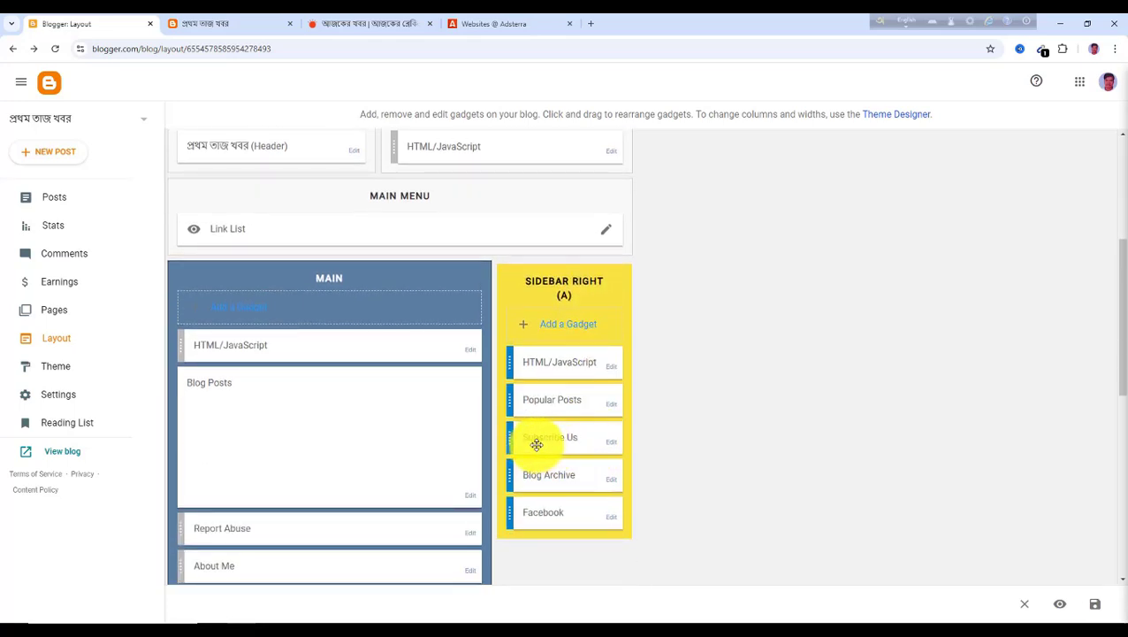
left_click(615, 445)
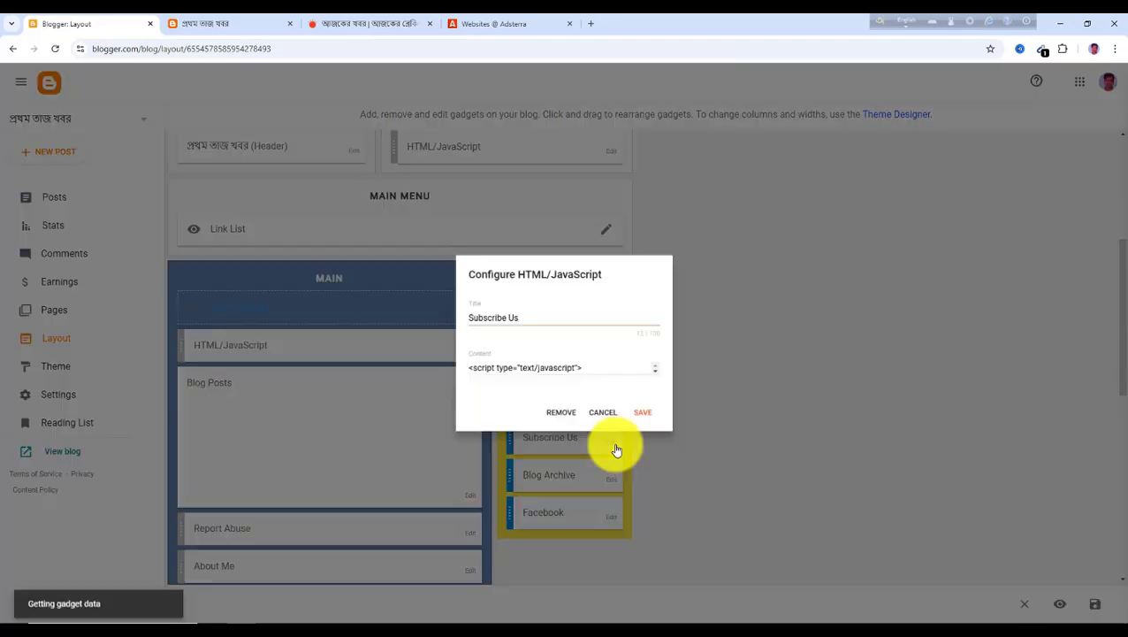
left_click_drag(455, 292, 650, 478)
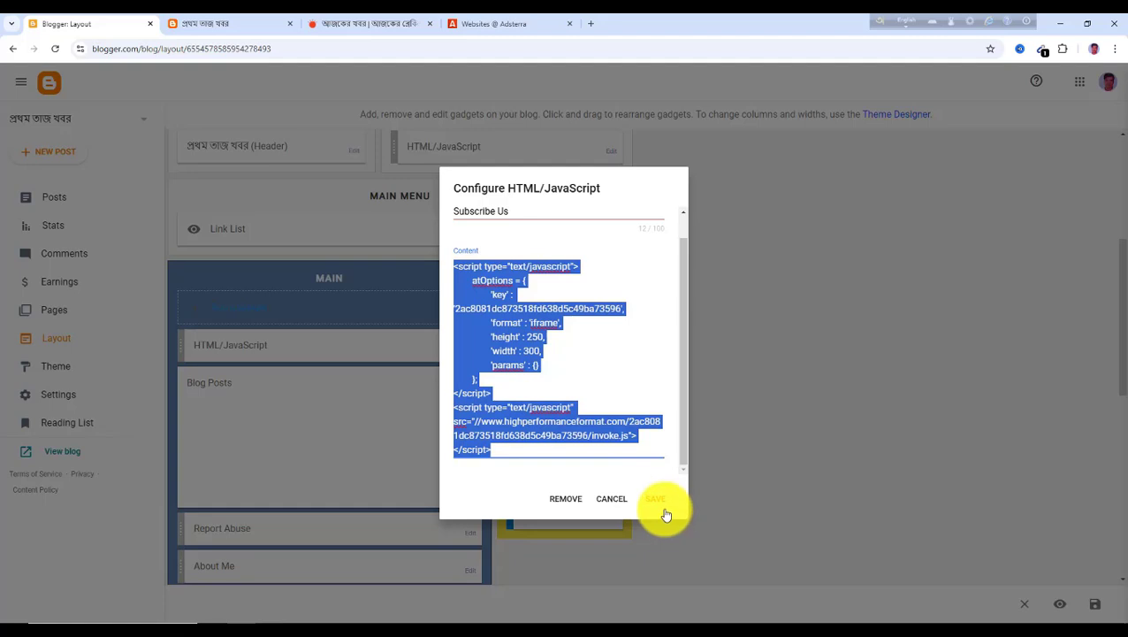
left_click(622, 500)
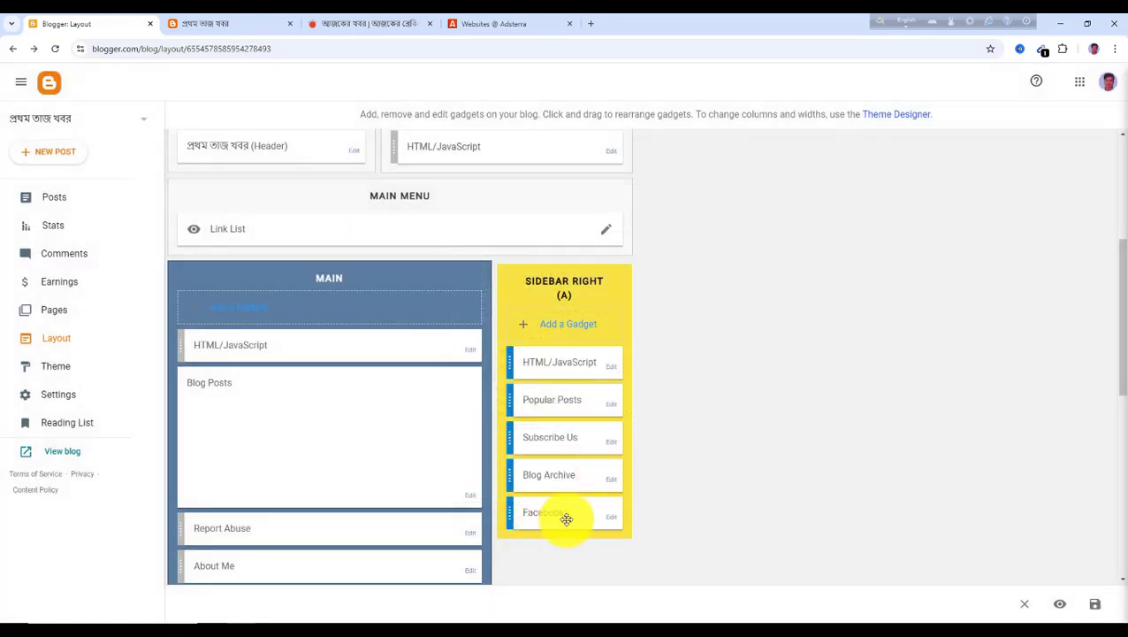
left_click(614, 522)
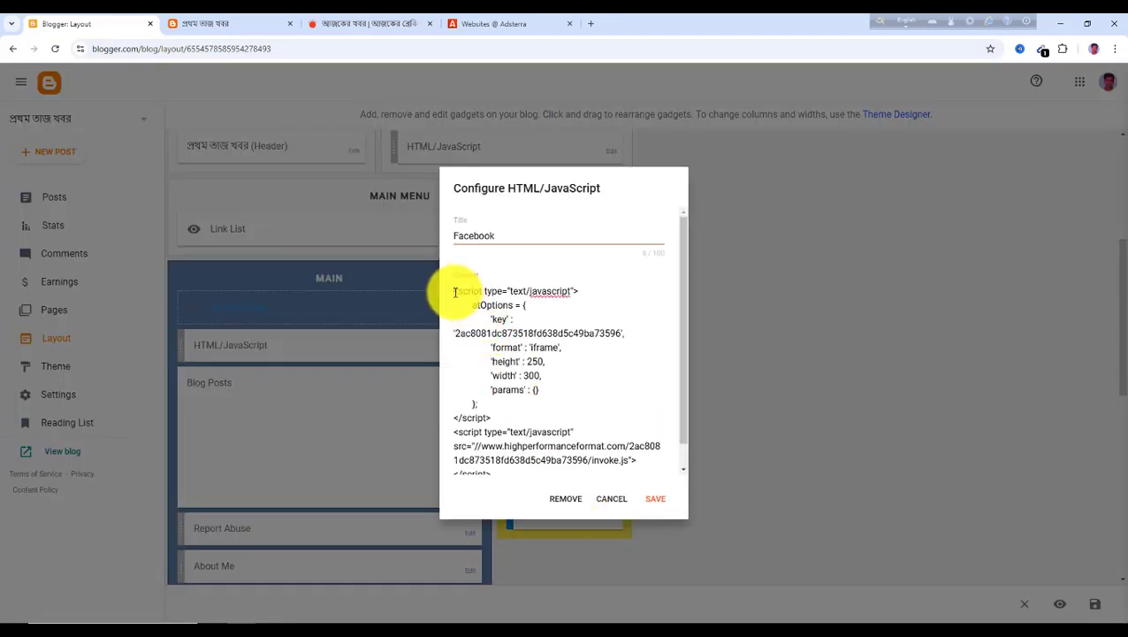
left_click_drag(455, 292, 602, 484)
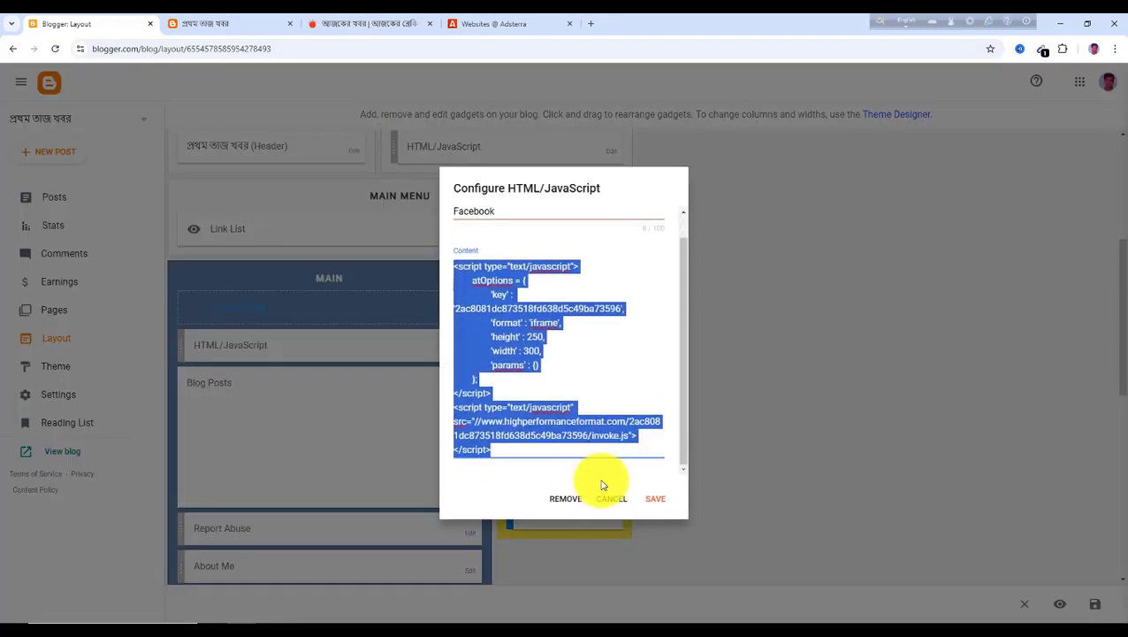
left_click(655, 502)
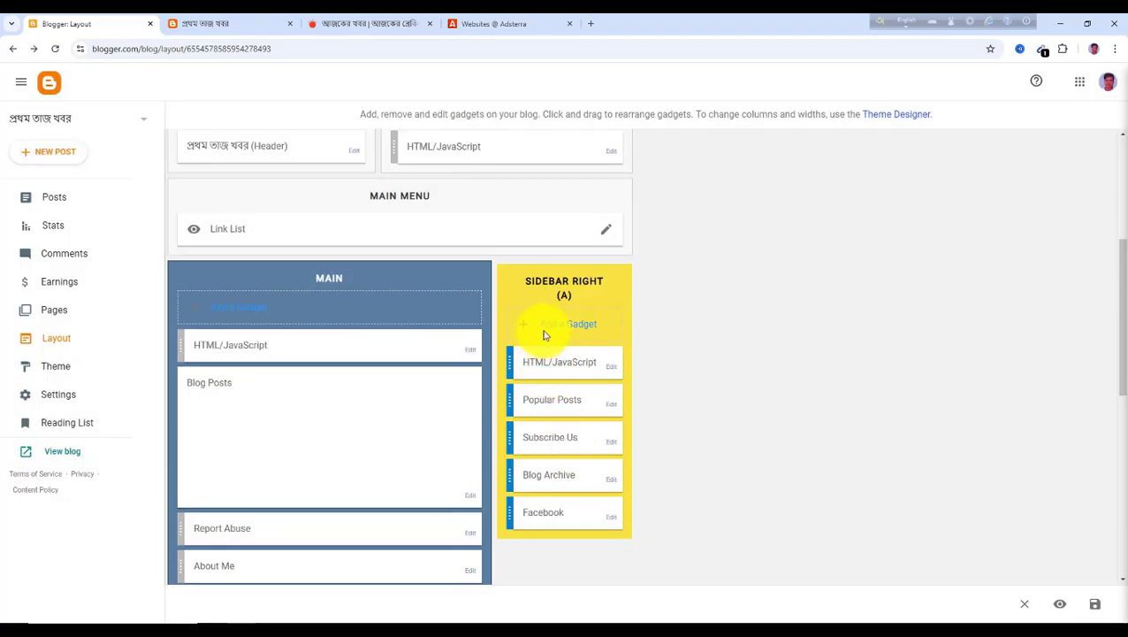
scroll(421, 495, "down", 2)
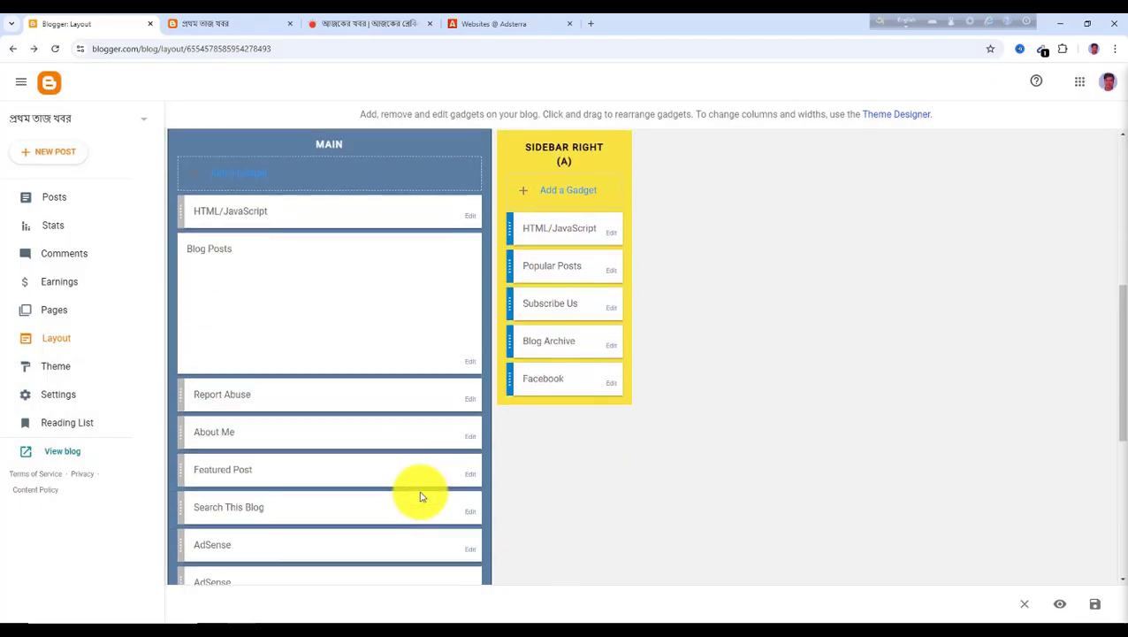
scroll(421, 496, "down", 2)
scroll(378, 491, "up", 4)
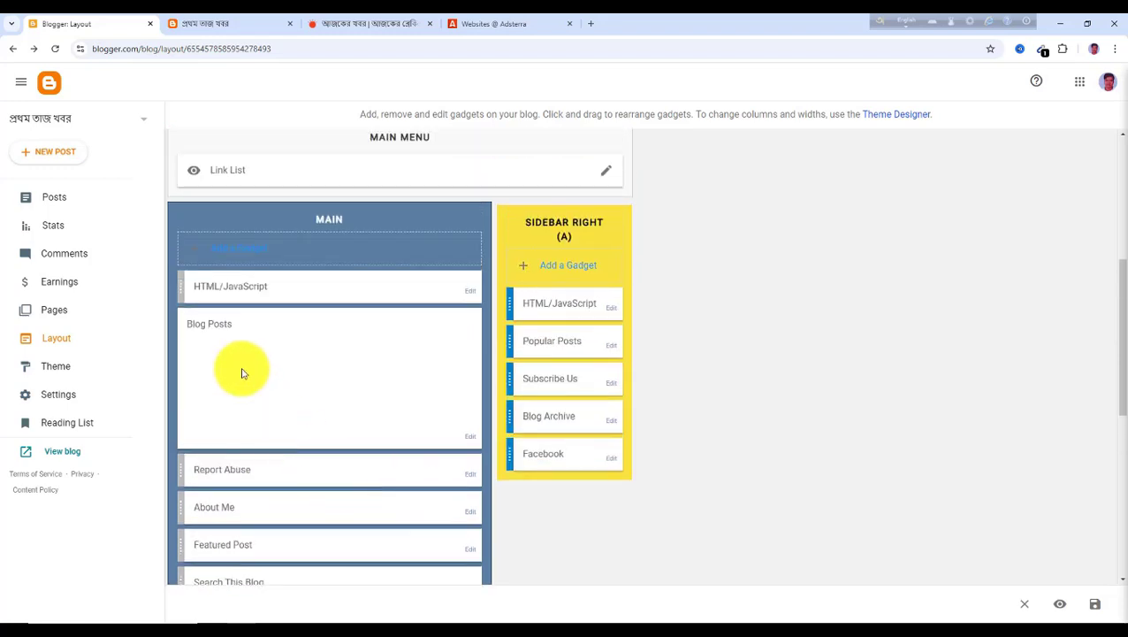
left_click(249, 256)
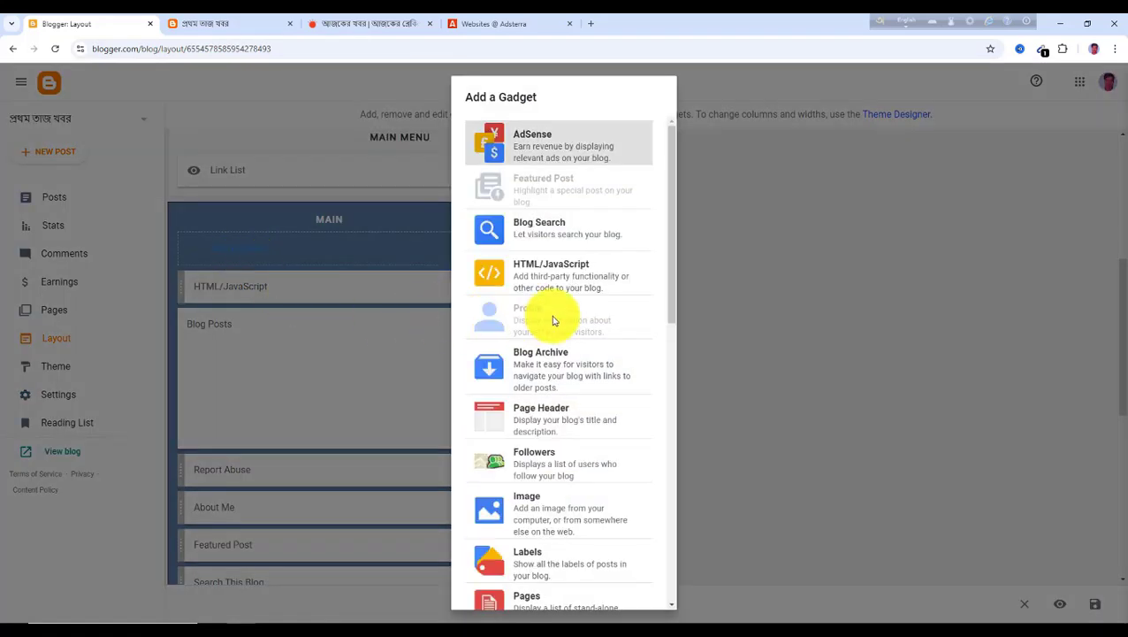
left_click(529, 277)
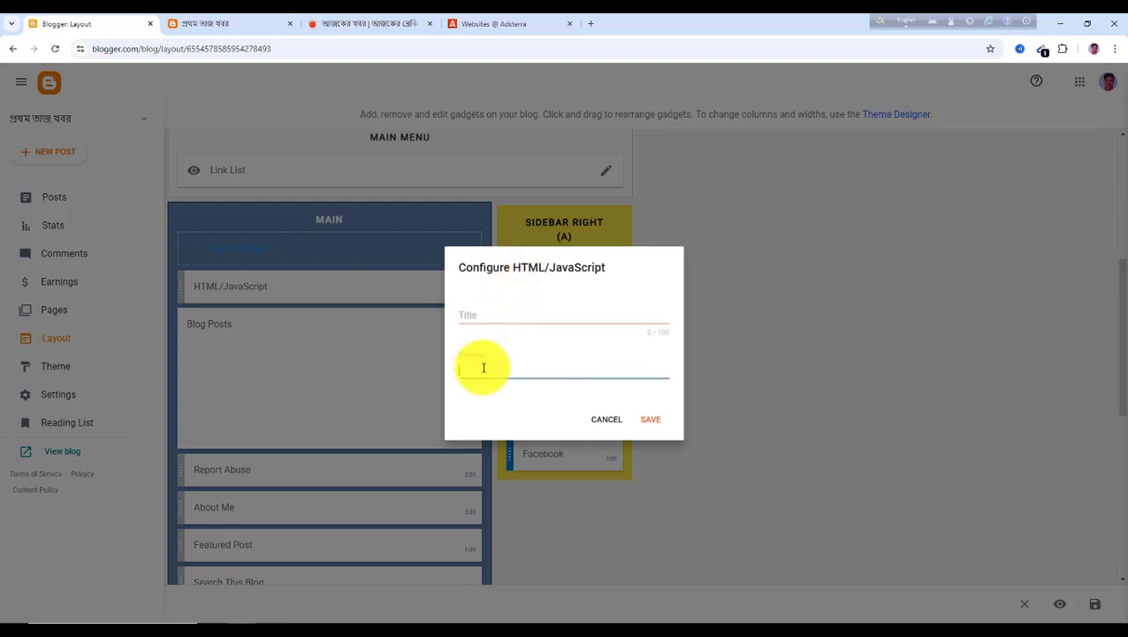
left_click(610, 421)
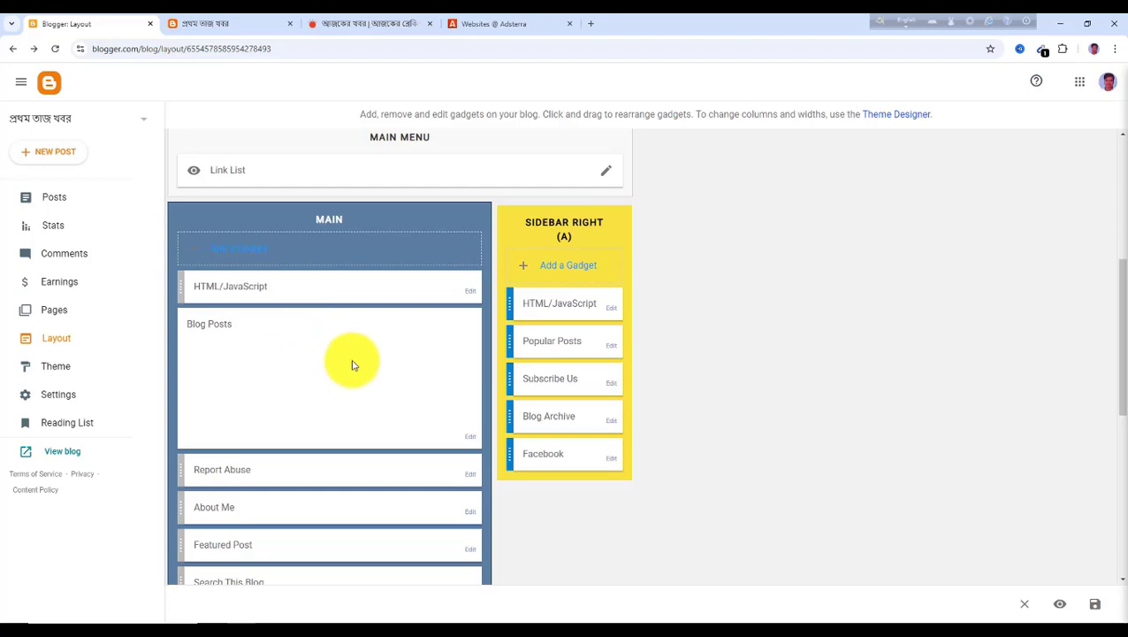
Start adding an HTML/JavaScript gadget to the left, center and right footer sections, cancelling each one
scroll(353, 365, "down", 5)
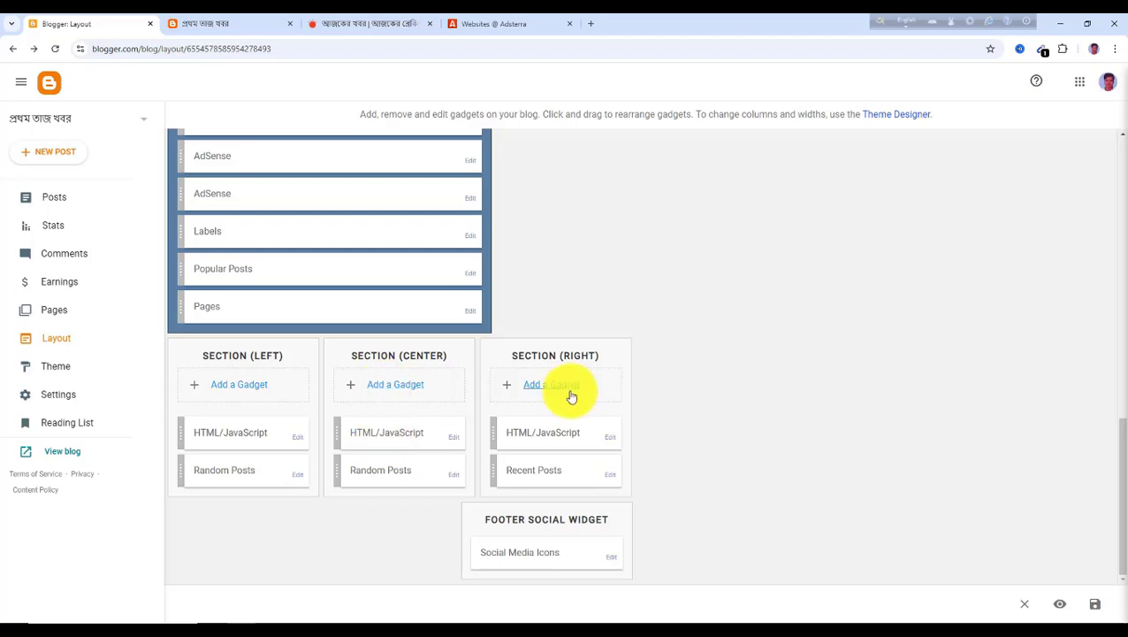
left_click(245, 393)
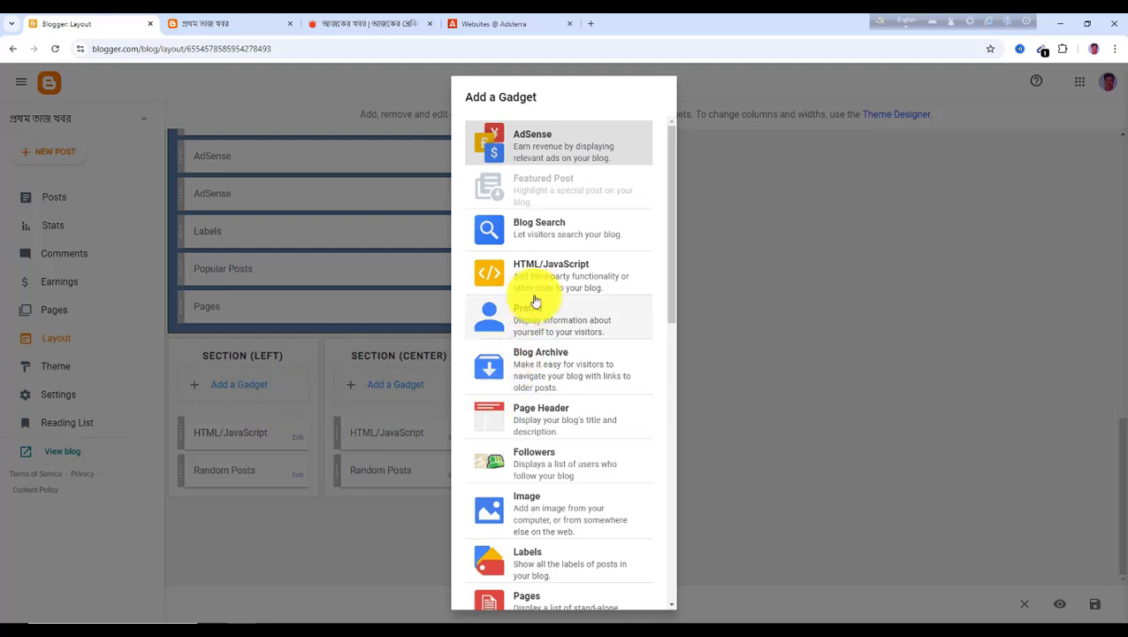
left_click(539, 276)
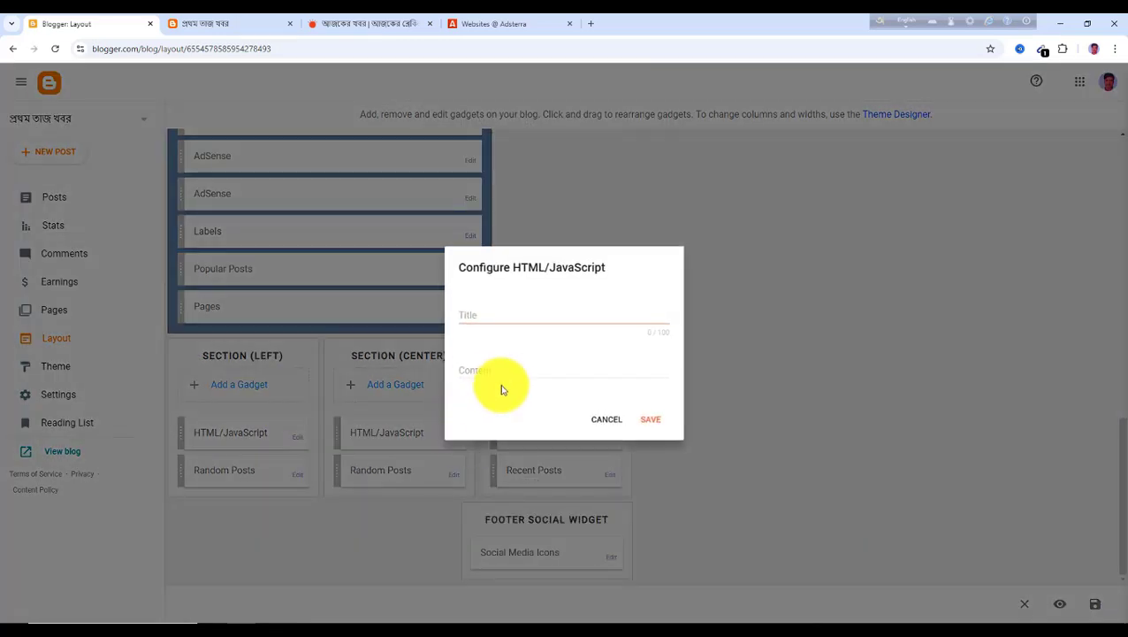
left_click(534, 446)
left_click(598, 429)
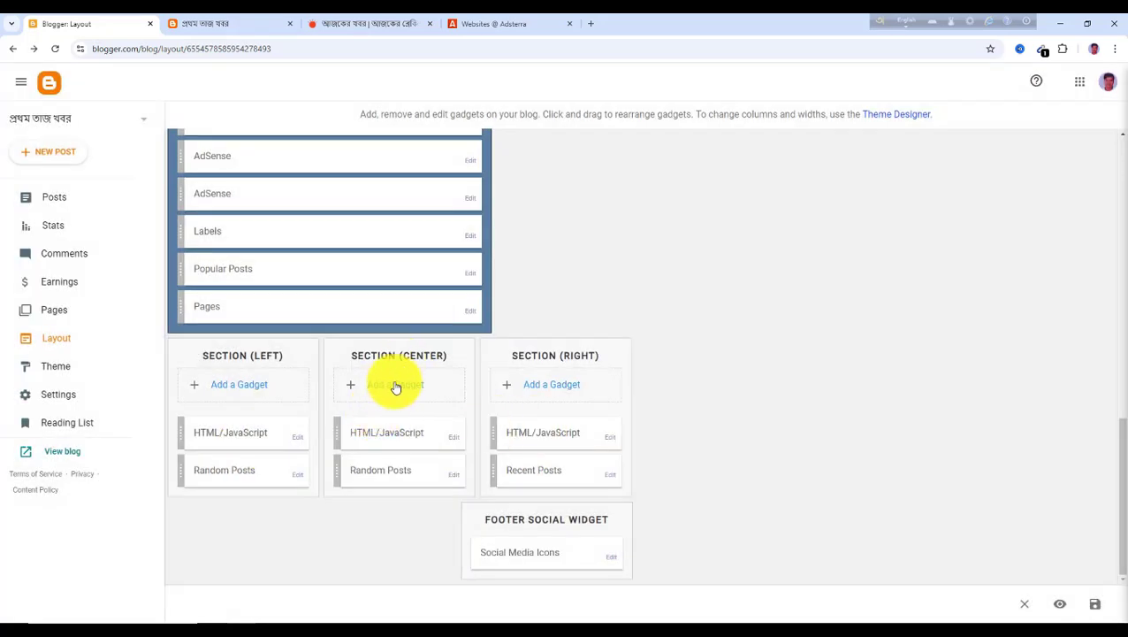
left_click(396, 389)
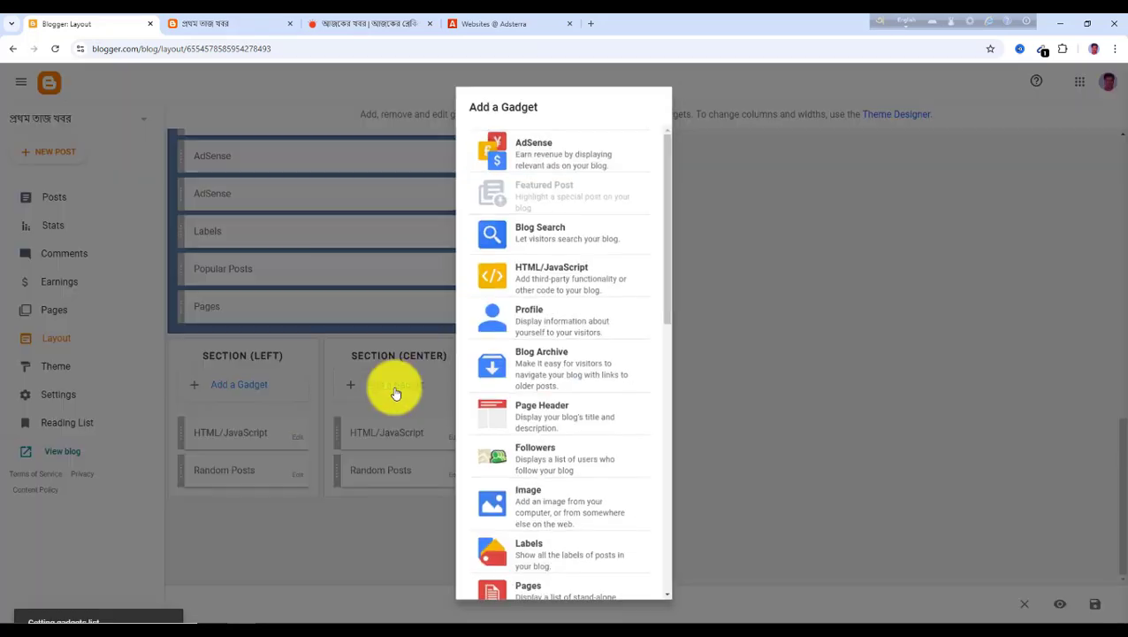
left_click(526, 269)
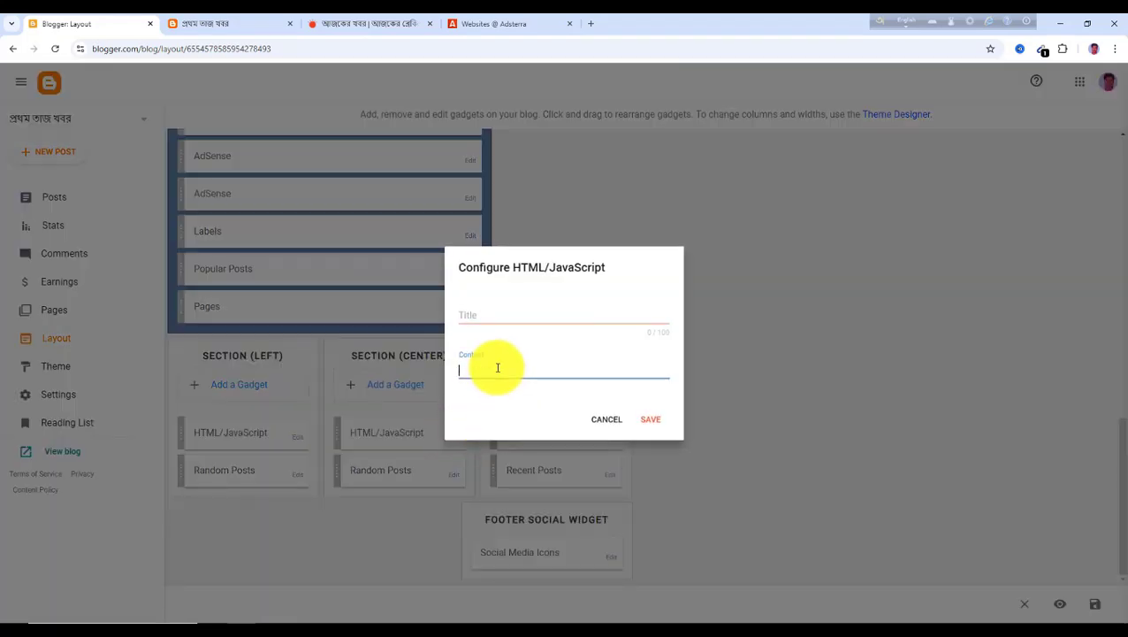
left_click(612, 423)
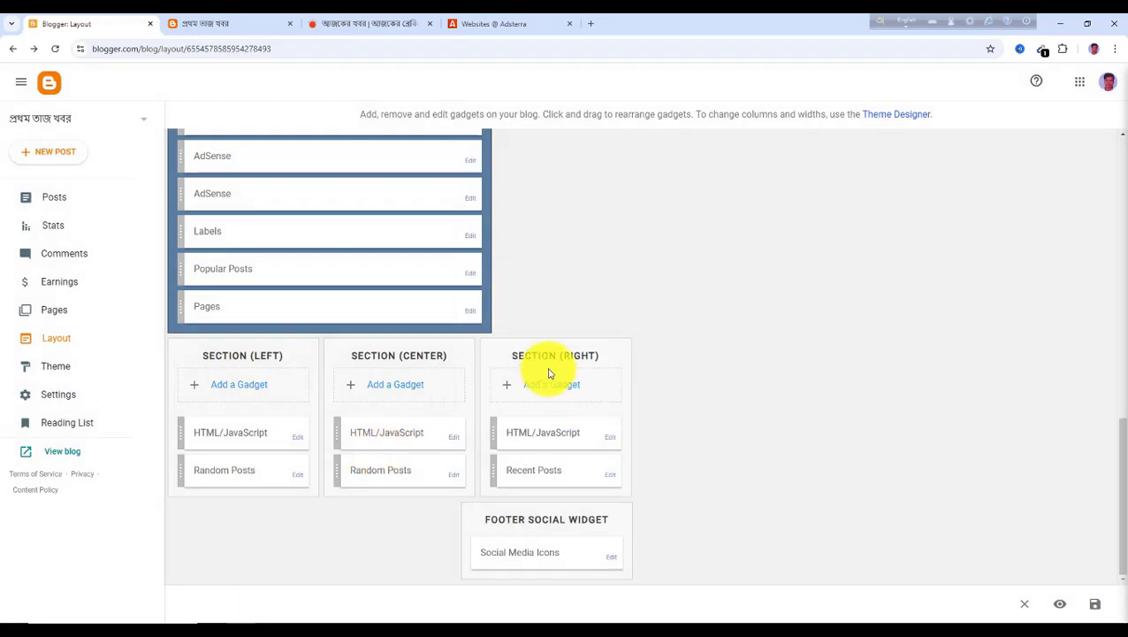
left_click(559, 387)
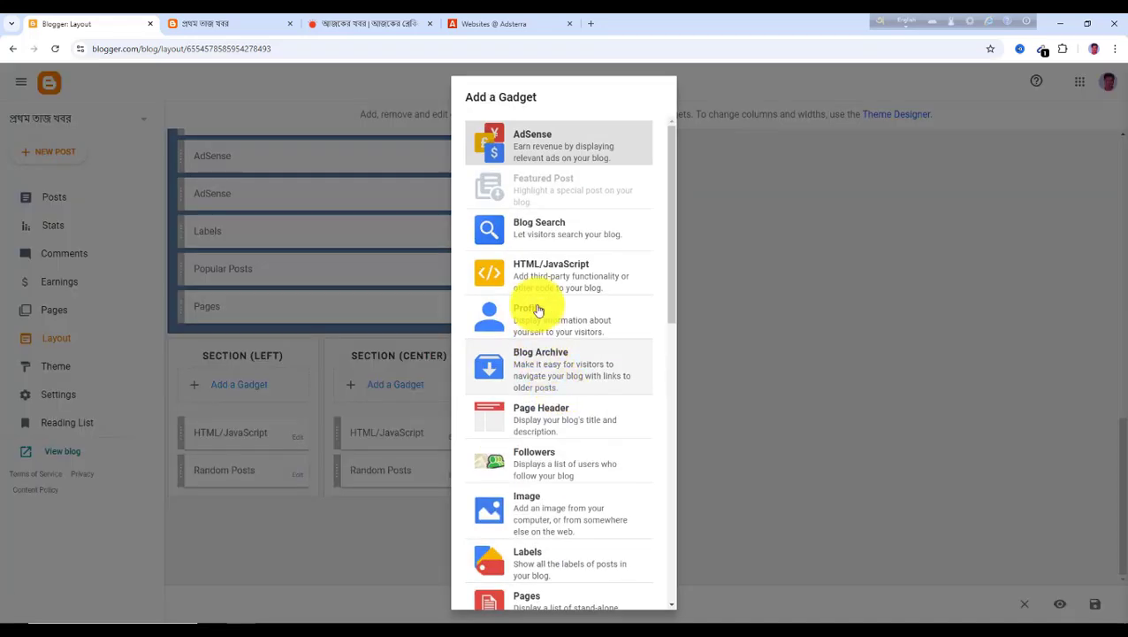
left_click(542, 270)
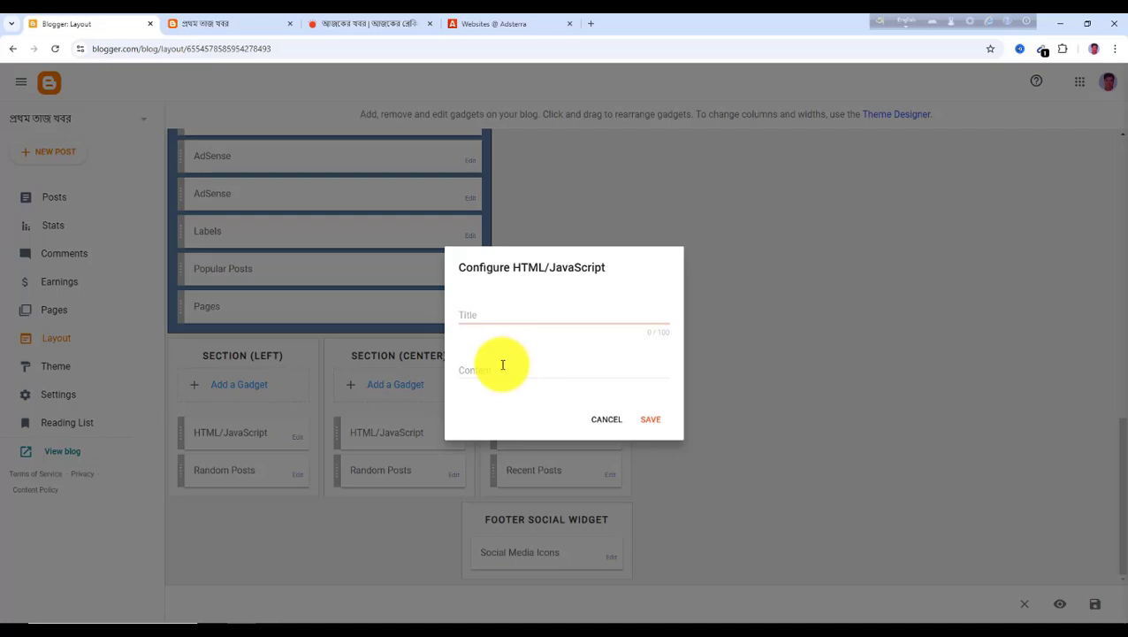
left_click(616, 423)
Return to the Adsterra Websites tab and close the Banner 728x90 code window
scroll(531, 465, "up", 8)
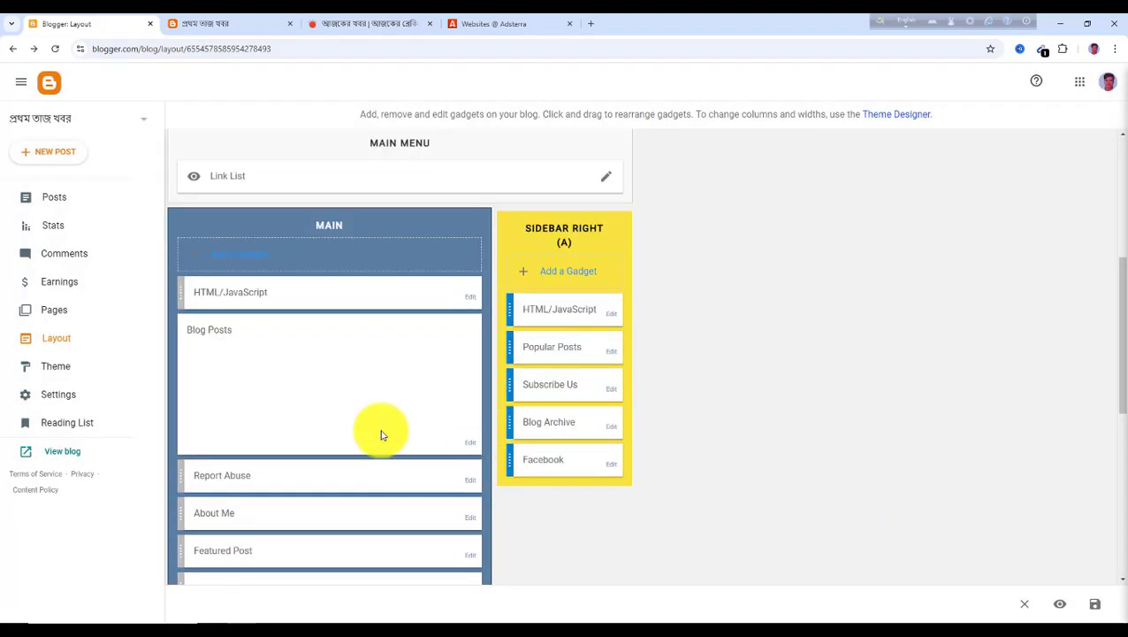
scroll(566, 382, "up", 2)
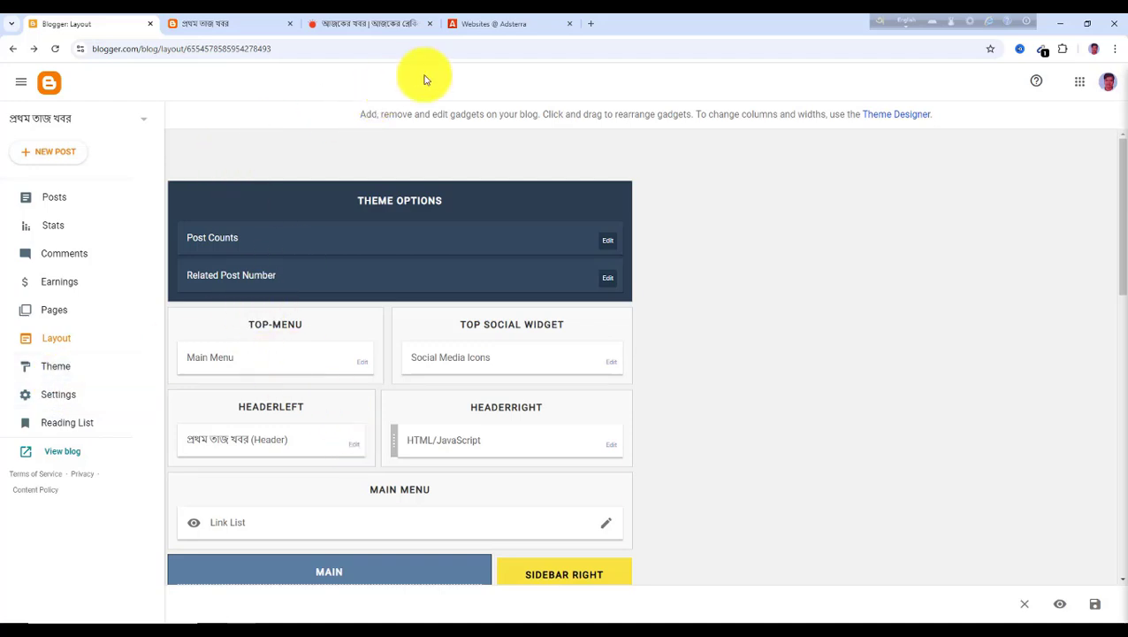
left_click(489, 25)
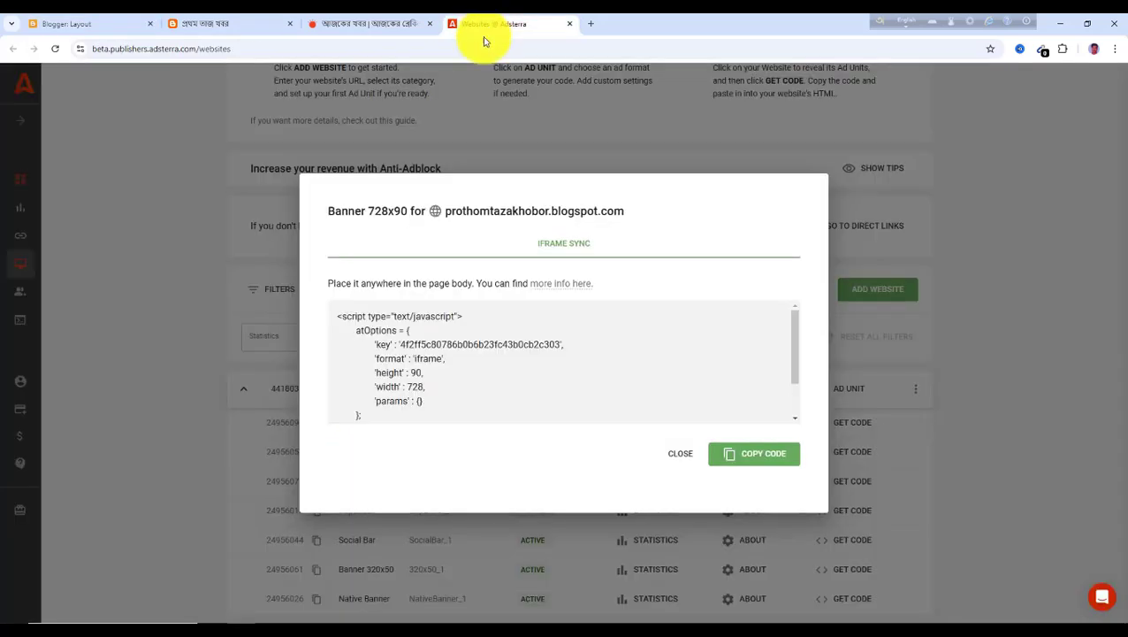
left_click(677, 453)
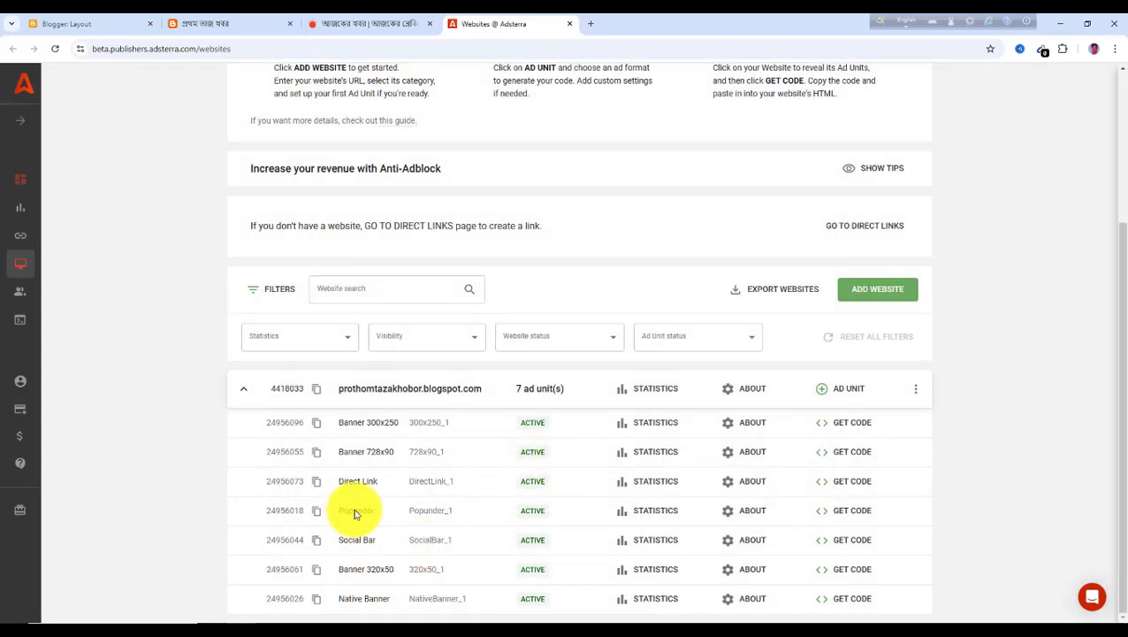
Open the Popunder ad unit's code window and close it again
left_click(849, 512)
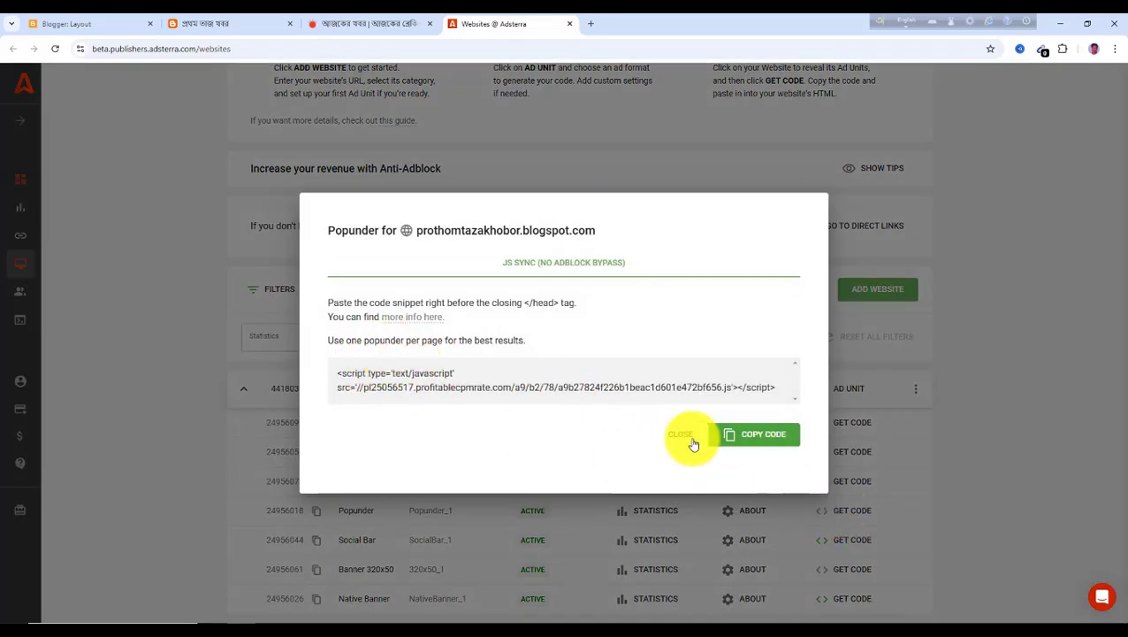
left_click(730, 445)
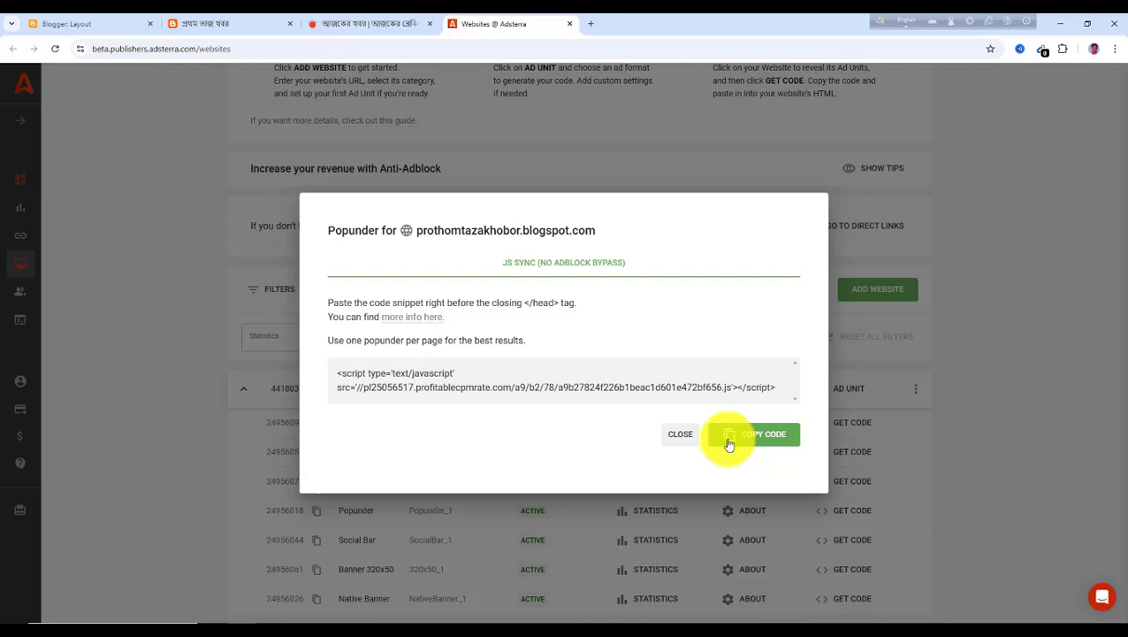
left_click(677, 439)
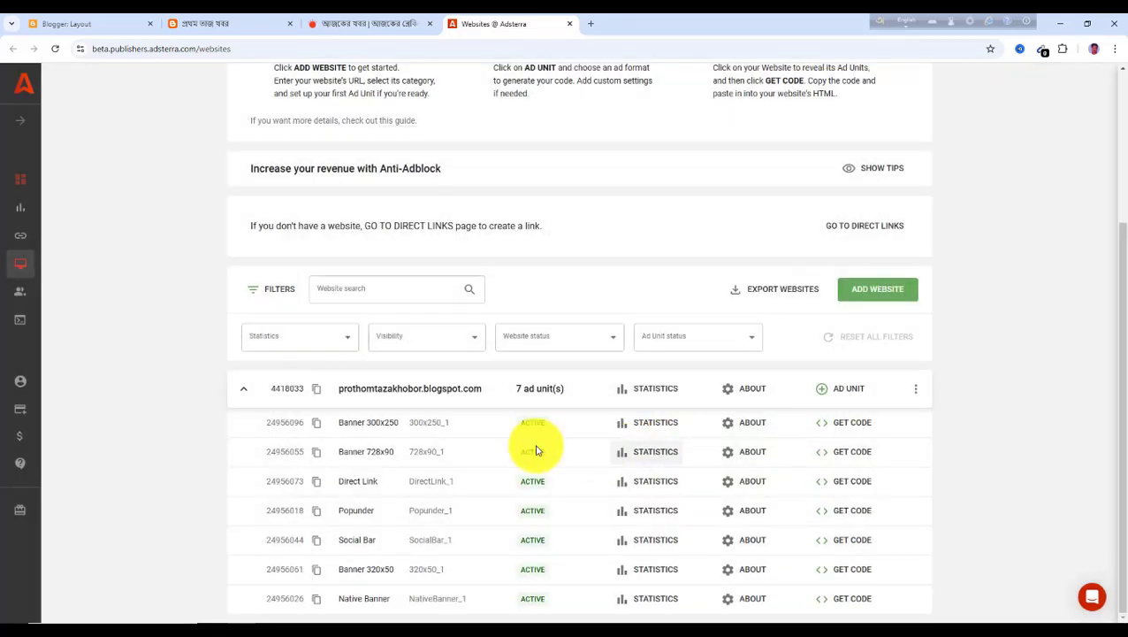
Back in Blogger, open the blog theme's Edit HTML editor
left_click(95, 27)
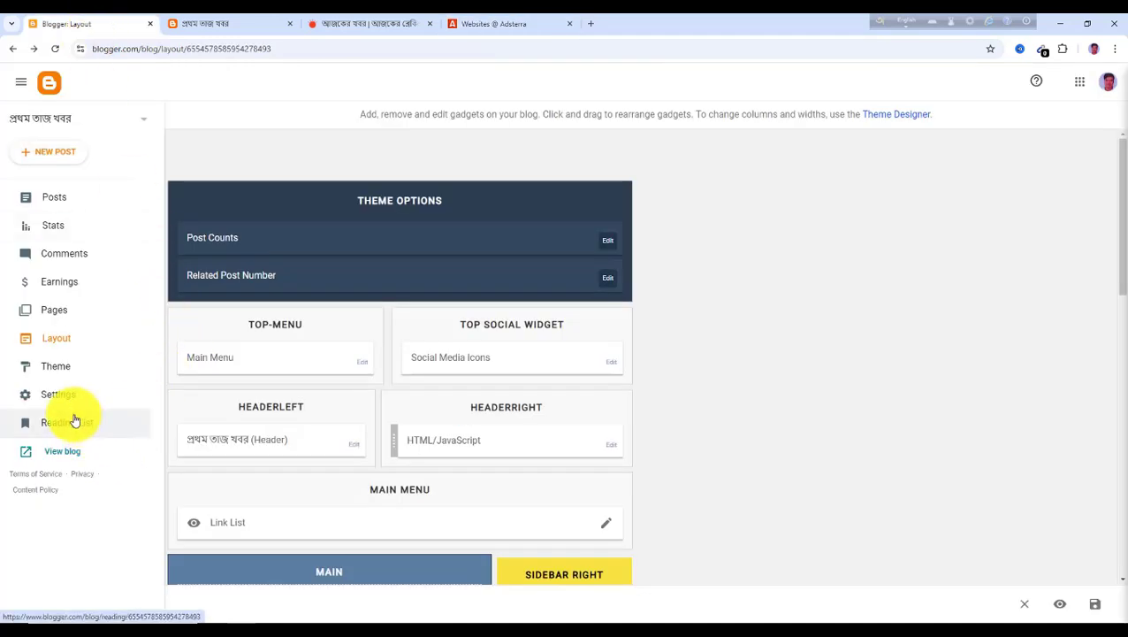
left_click(57, 372)
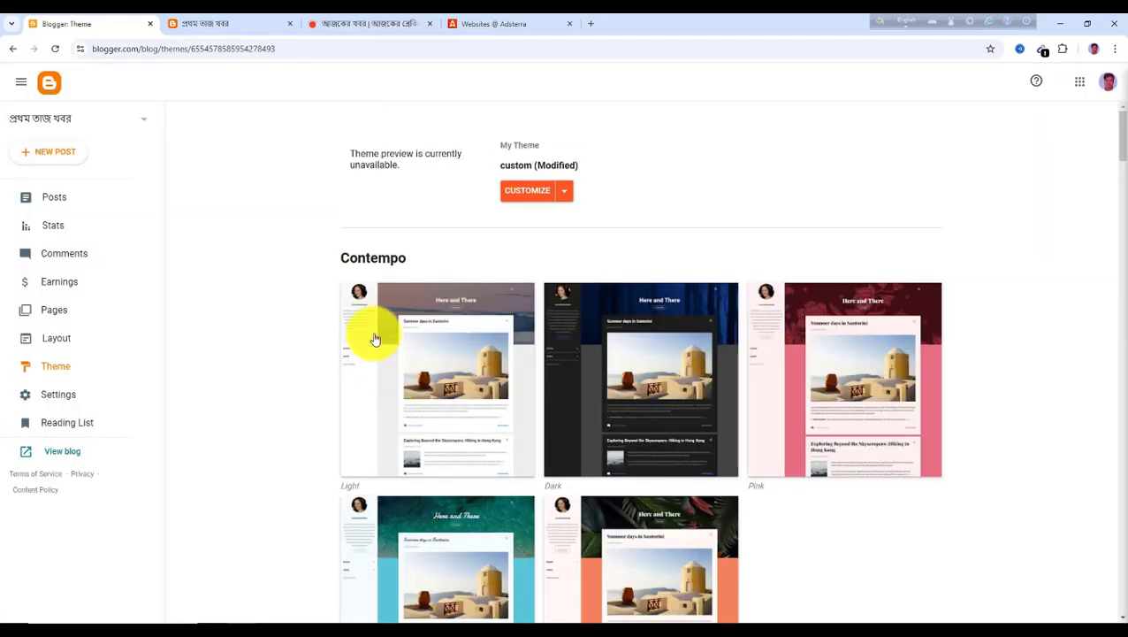
left_click(568, 193)
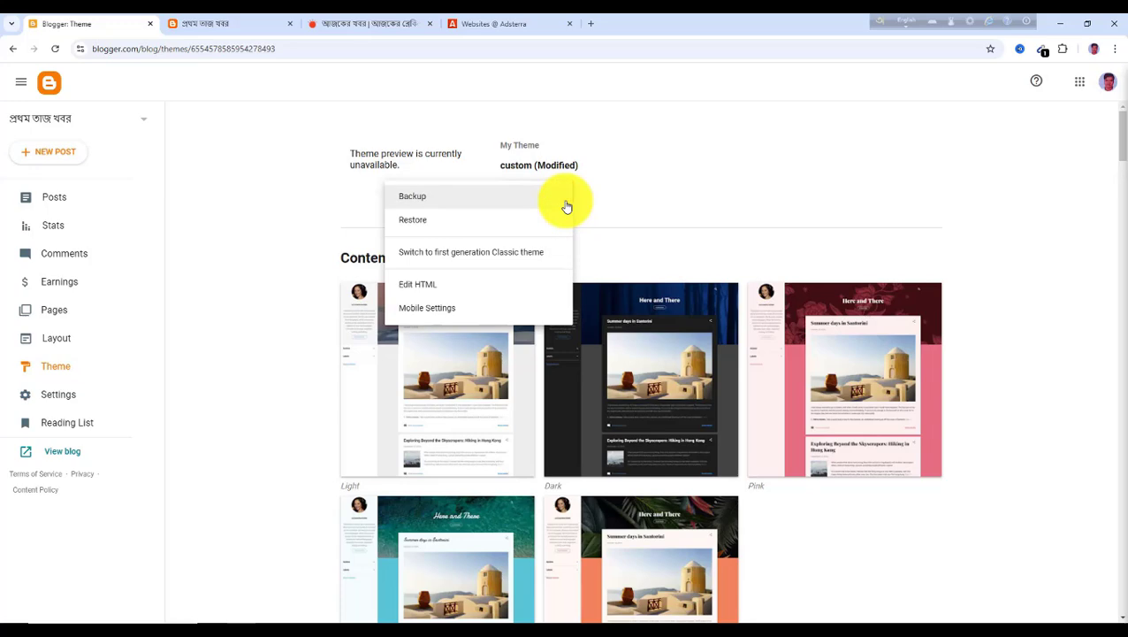
left_click(420, 292)
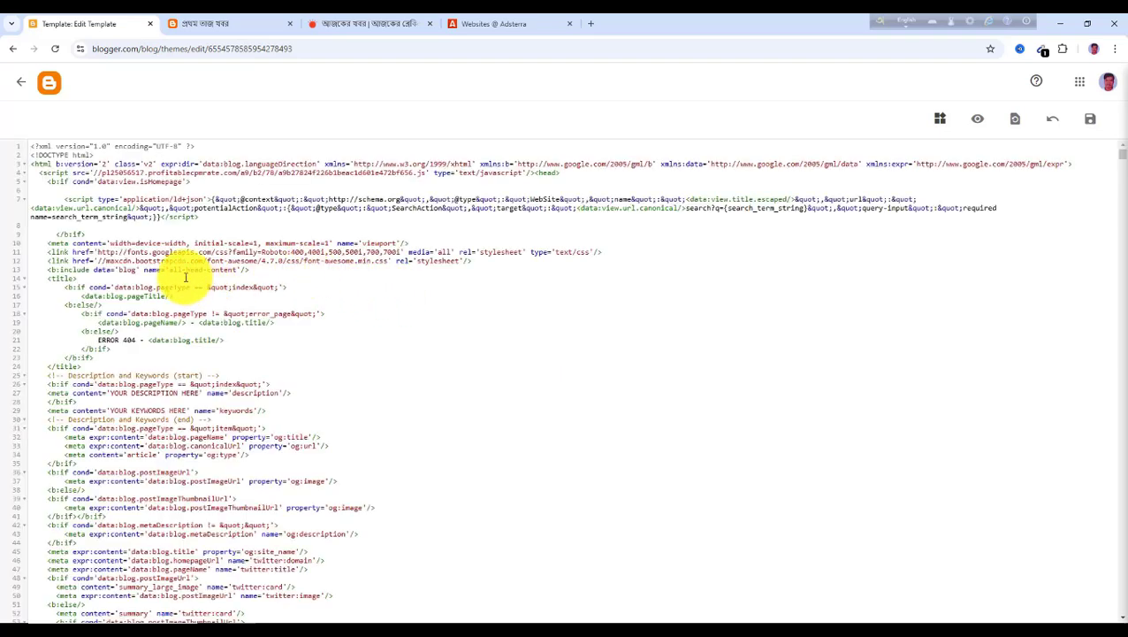
Reopen the Popunder code window to read its placement instructions, then close it and return to the theme editor
left_click(499, 24)
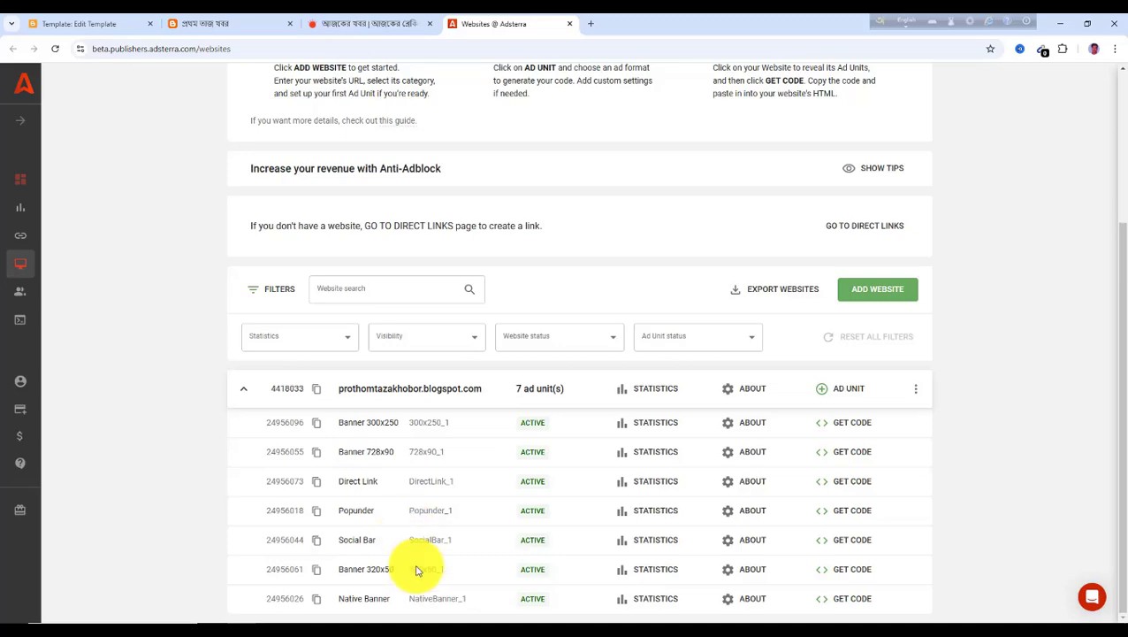
left_click(844, 512)
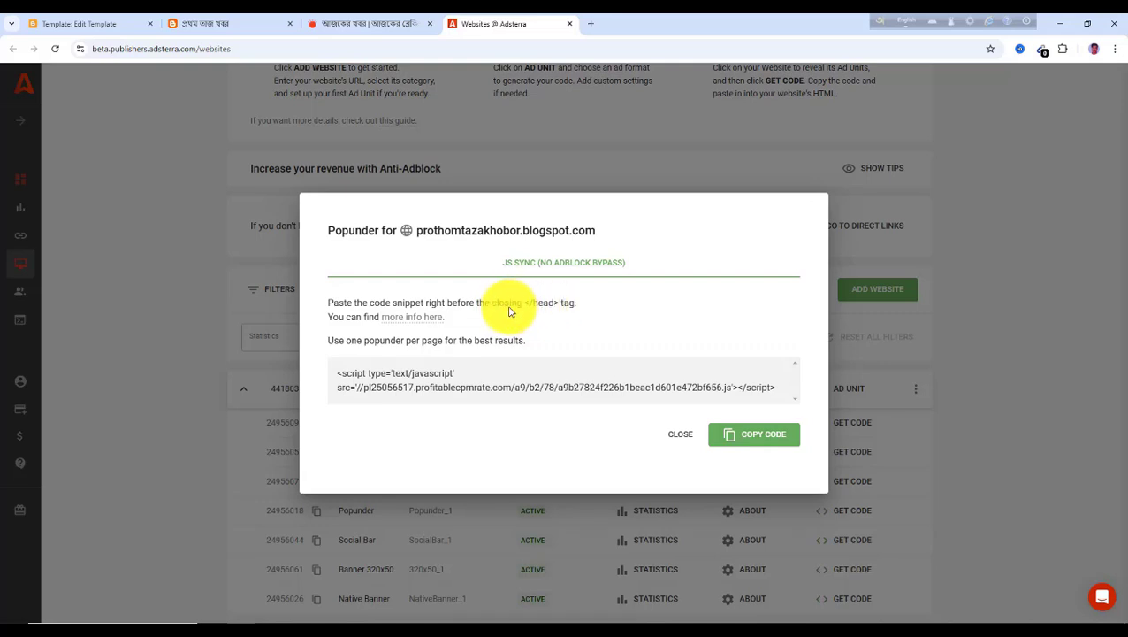
left_click(670, 439)
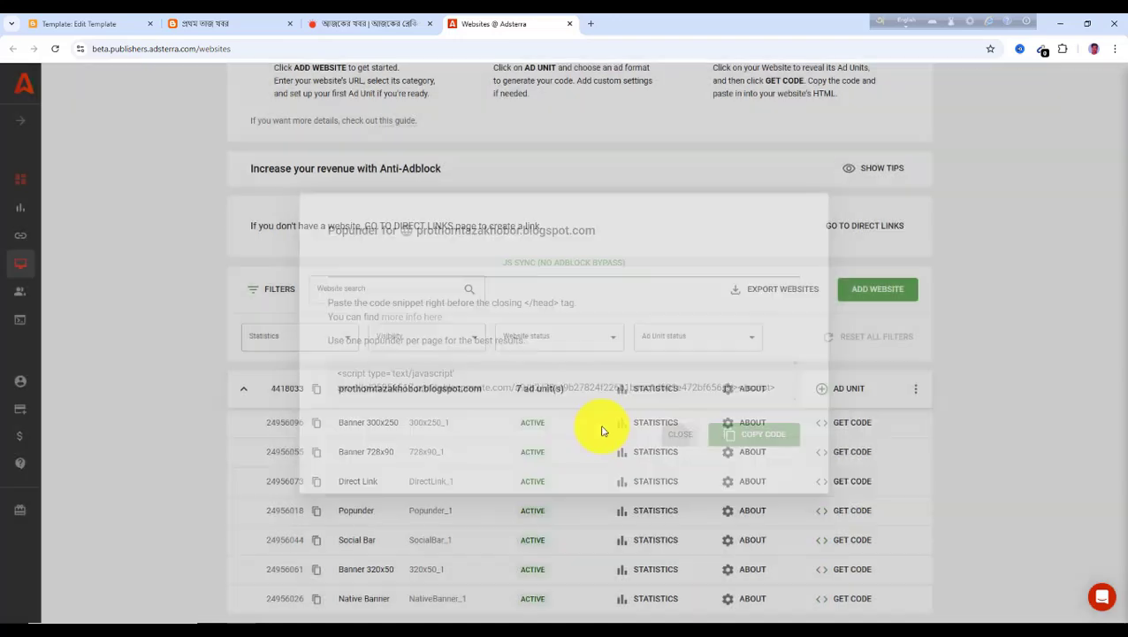
left_click(81, 25)
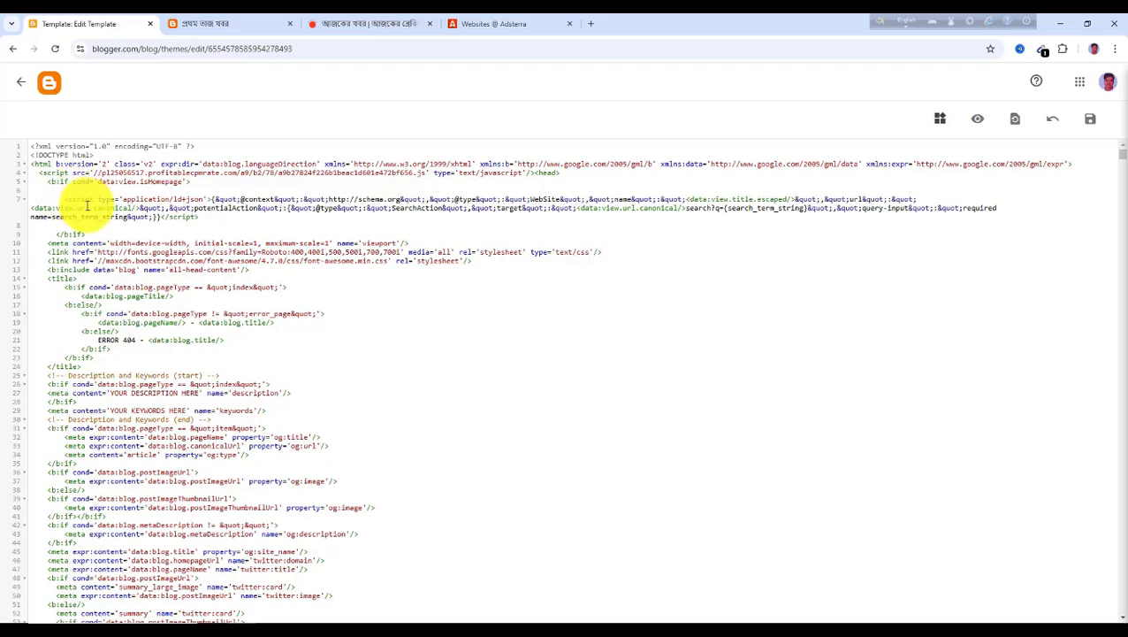
Open and close the Social Bar ad unit's code window, then scroll through the theme HTML
left_click(501, 27)
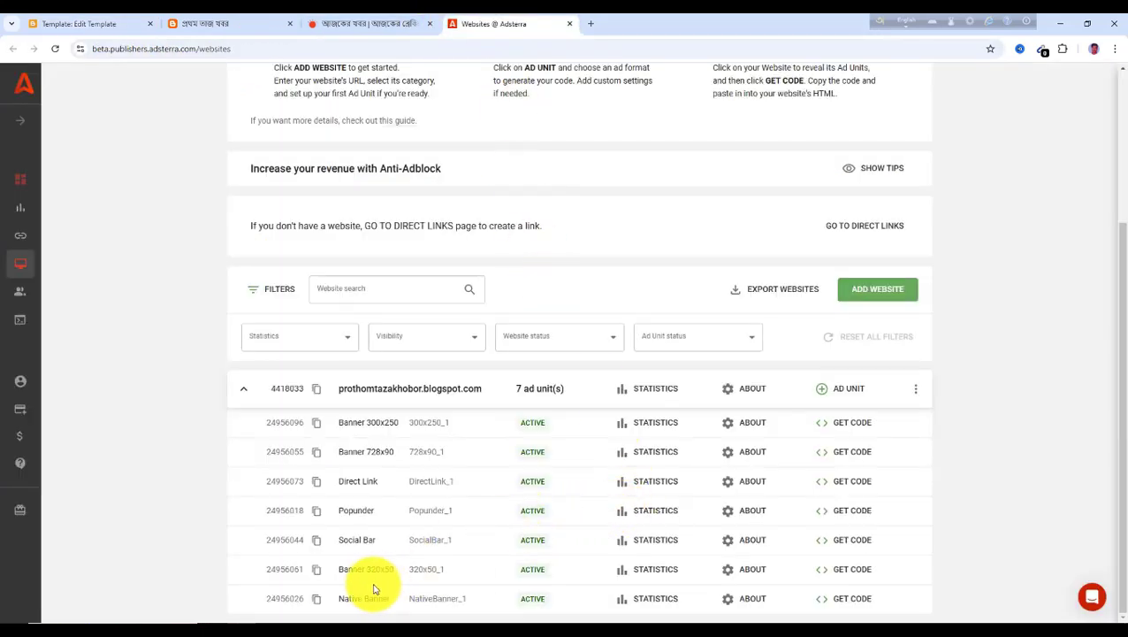
left_click(842, 601)
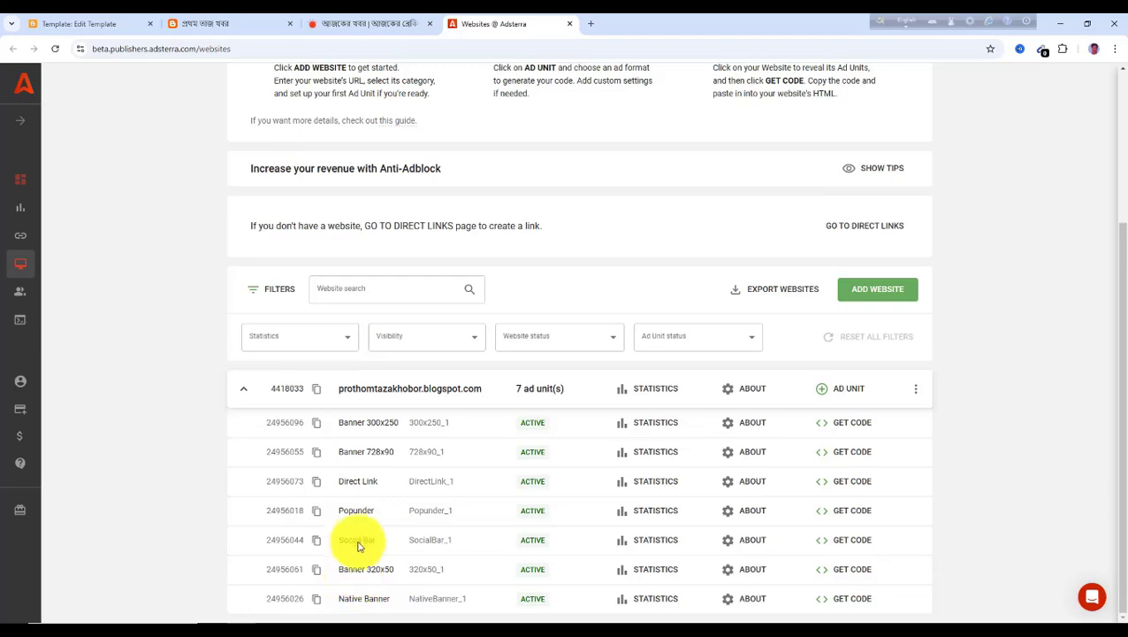
left_click(842, 547)
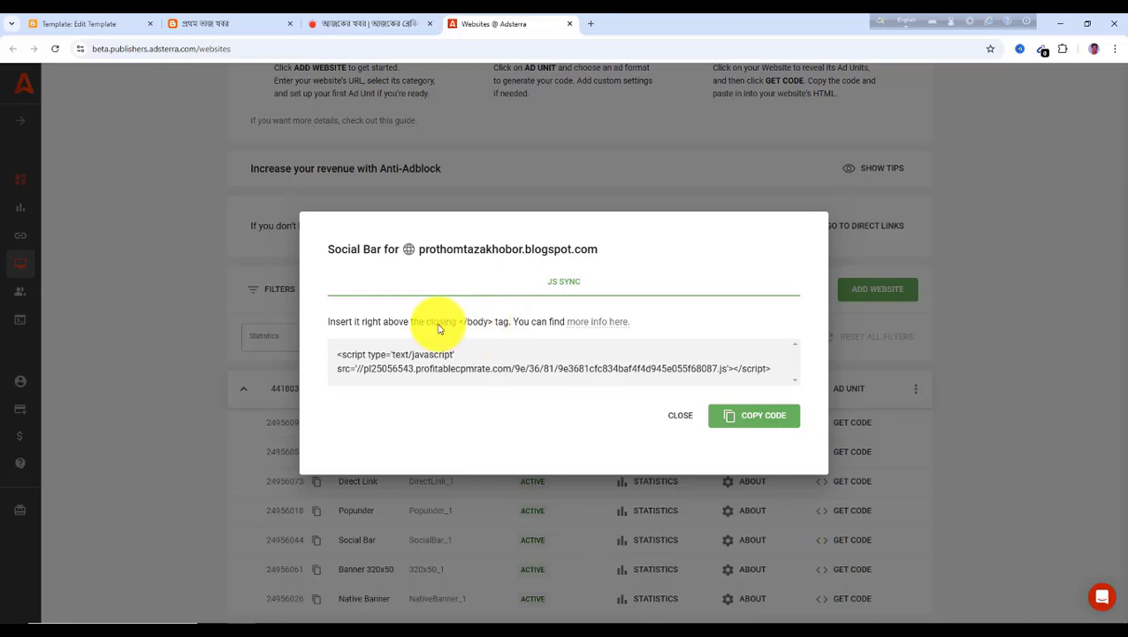
left_click(672, 415)
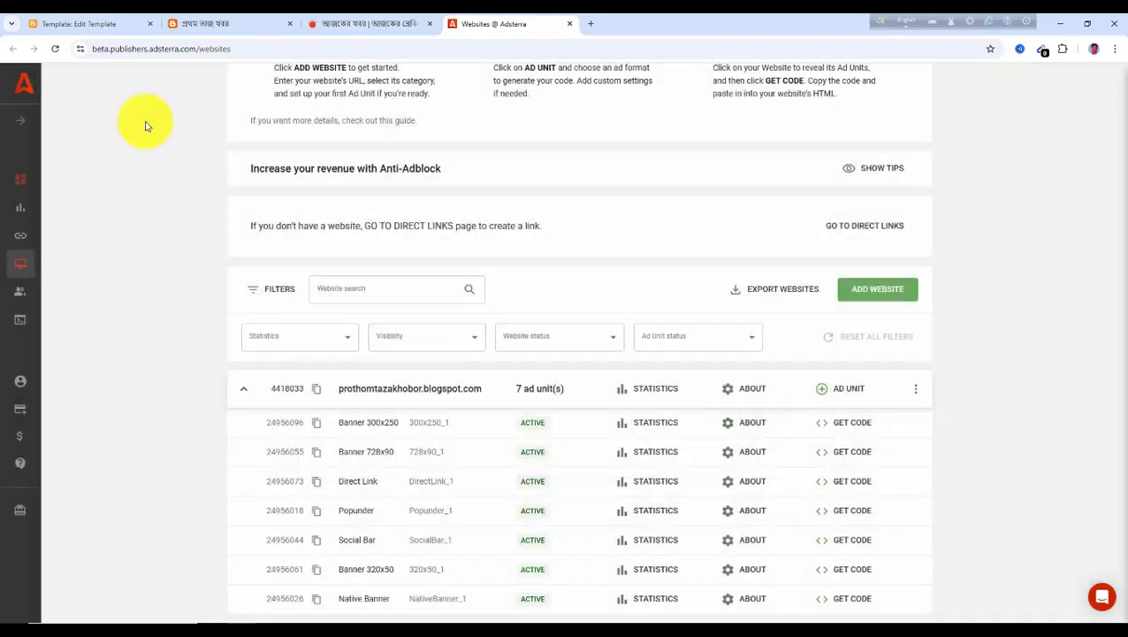
left_click(97, 24)
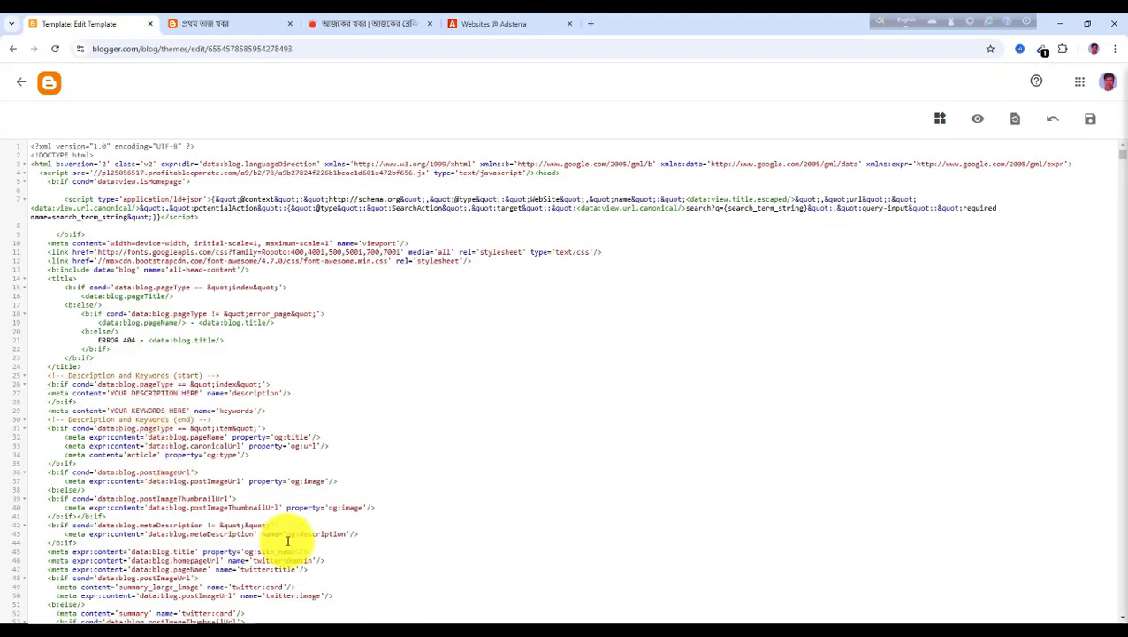
scroll(290, 537, "down", 4)
left_click_drag(1121, 163, 1118, 613)
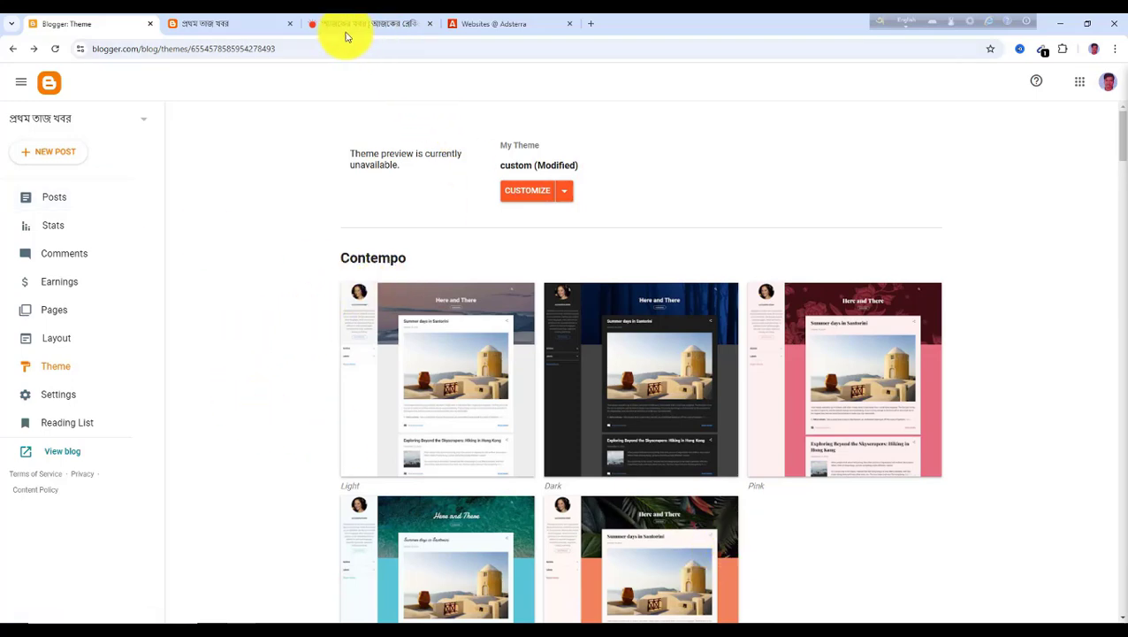
Reload the live blog and scroll through it to check the ads in the header, sidebar and footer
left_click(223, 31)
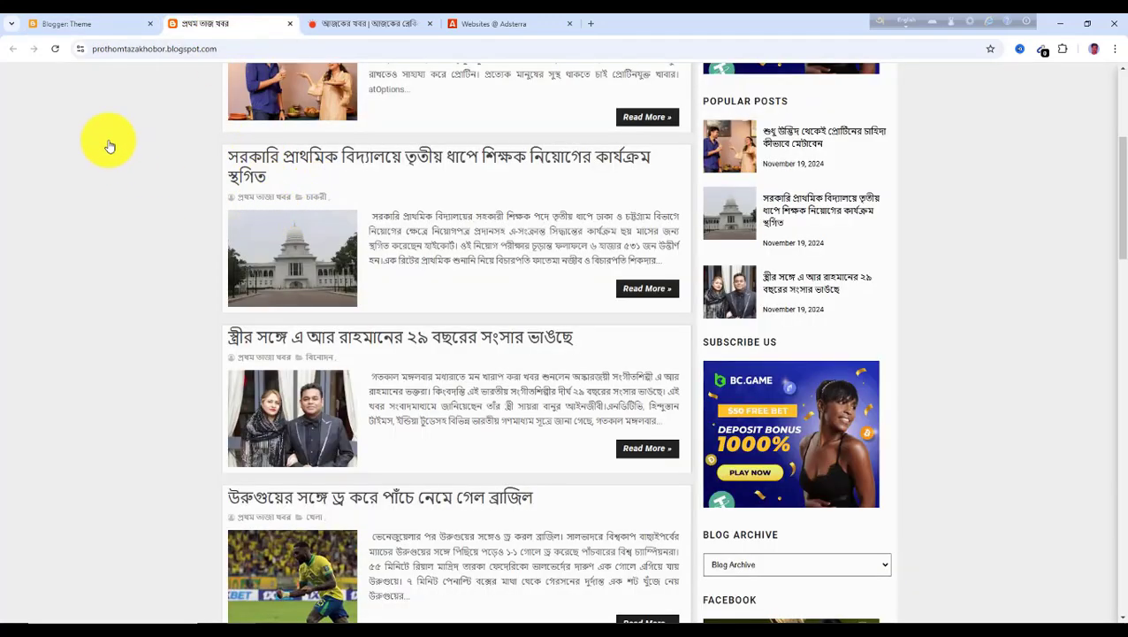
left_click(55, 51)
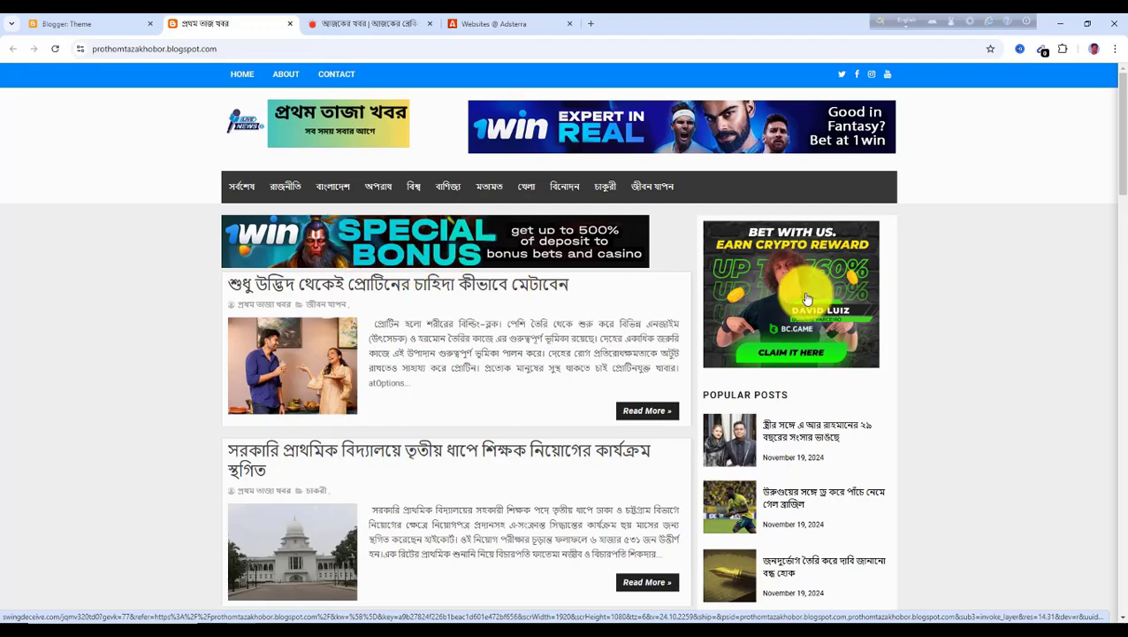
scroll(819, 398, "down", 3)
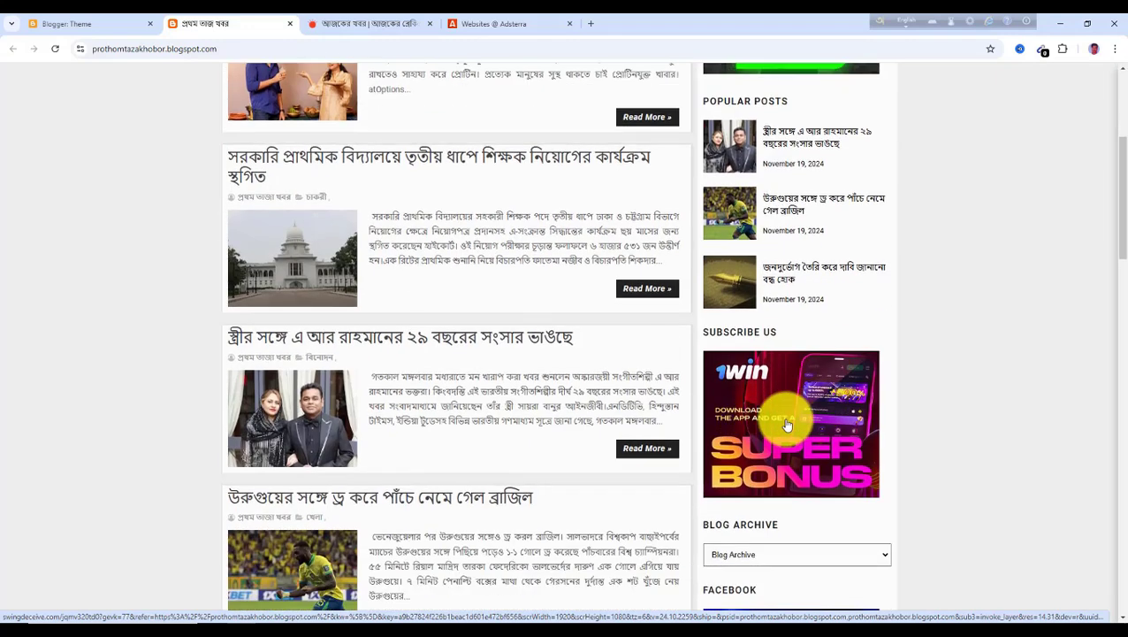
scroll(787, 426, "down", 5)
scroll(600, 471, "down", 4)
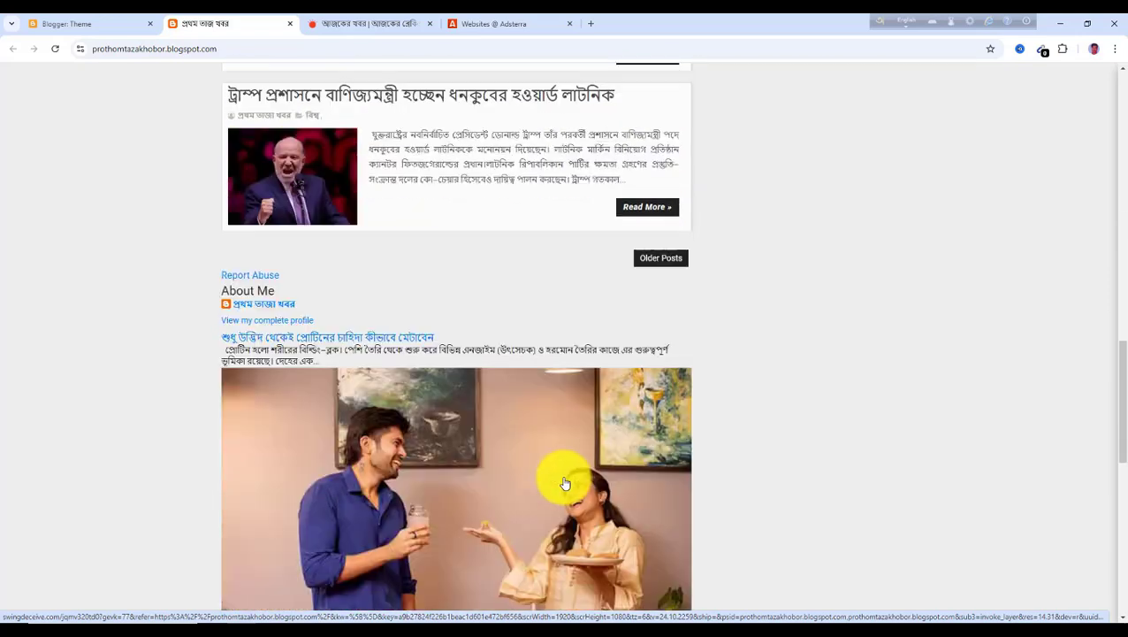
scroll(566, 484, "down", 7)
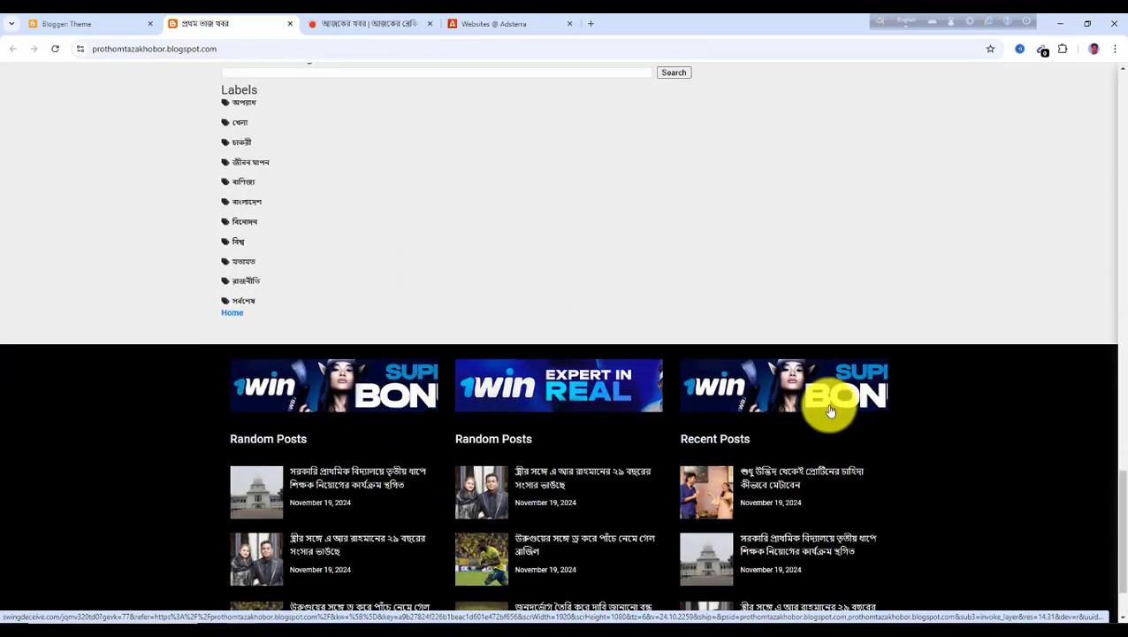
Click on posts in the live blog to trigger the popunder ads, closing each ad tab that opens, and scroll back to the top
scroll(353, 518, "up", 3)
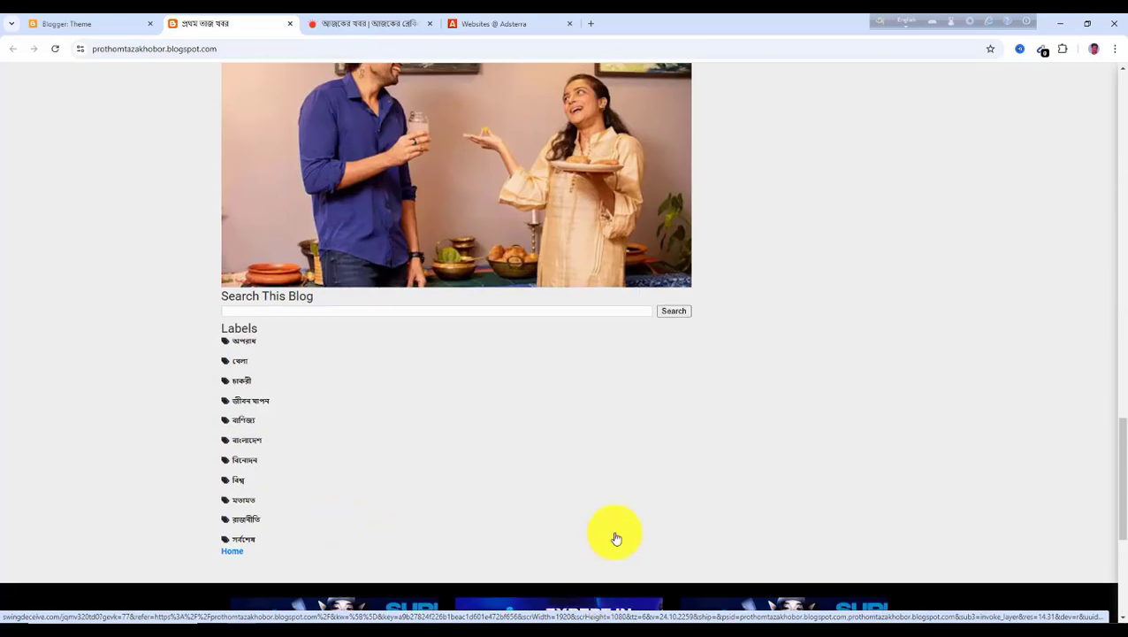
scroll(616, 531, "up", 14)
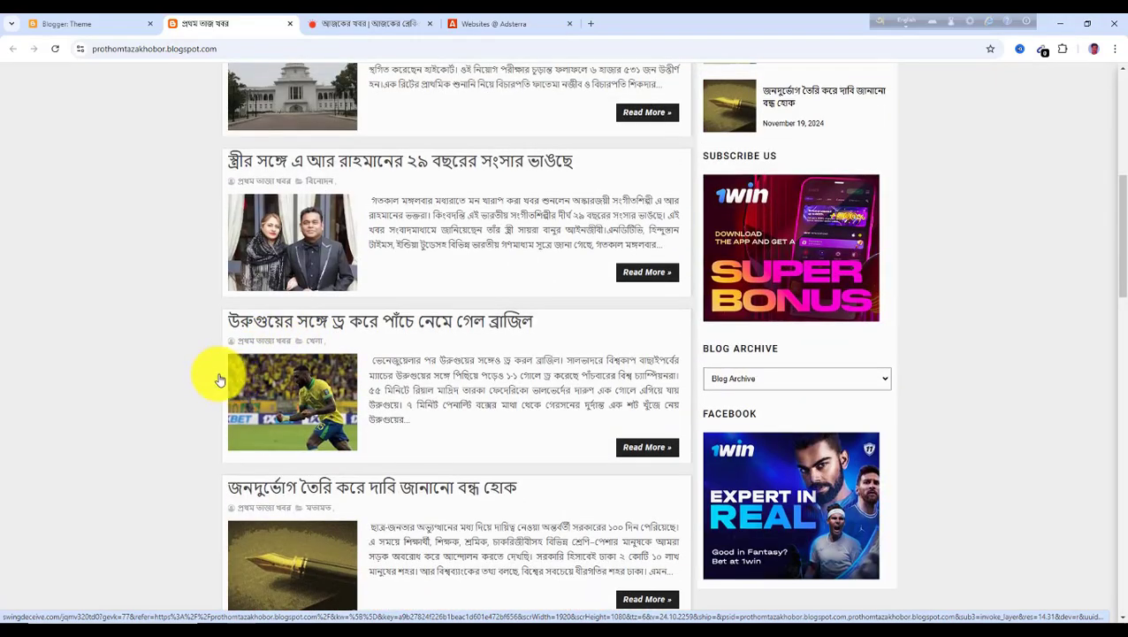
scroll(386, 356, "up", 5)
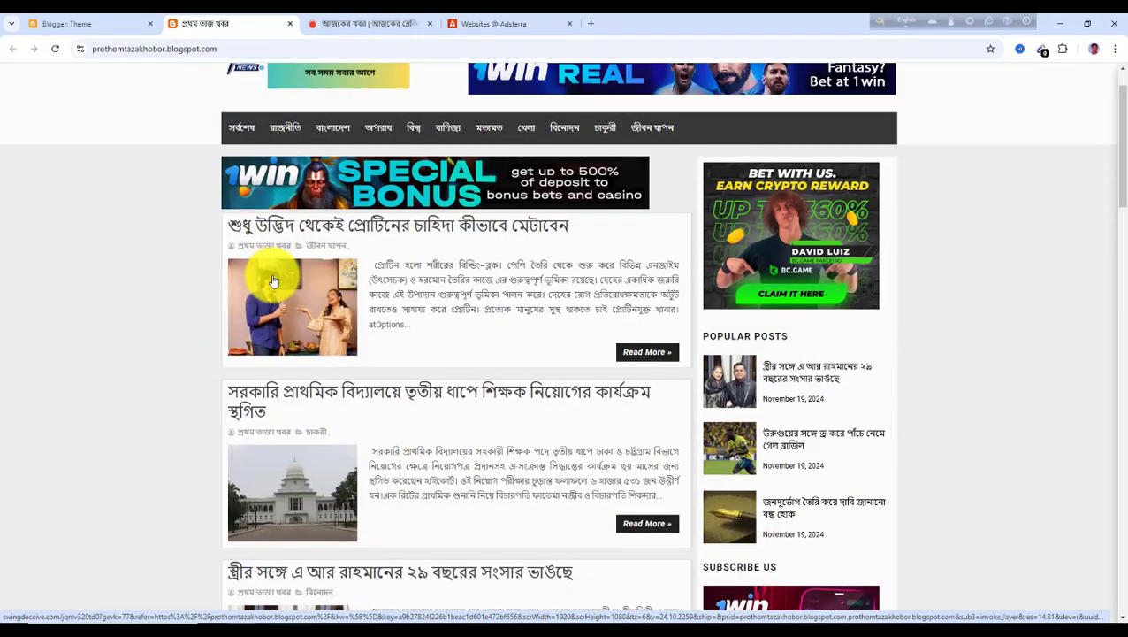
left_click(647, 356)
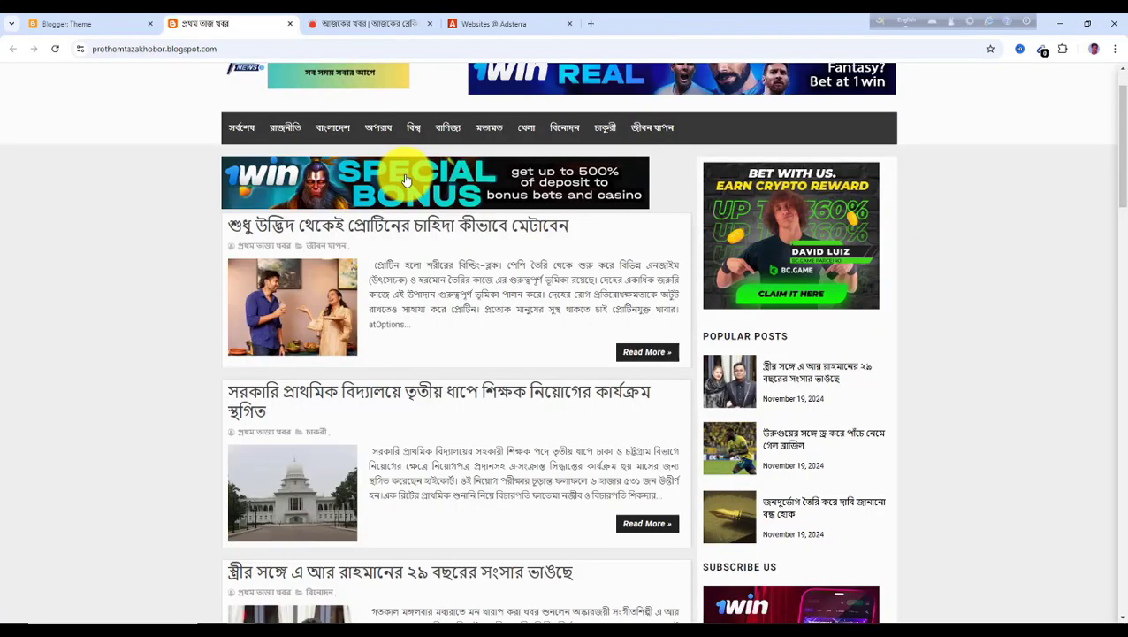
left_click(430, 24)
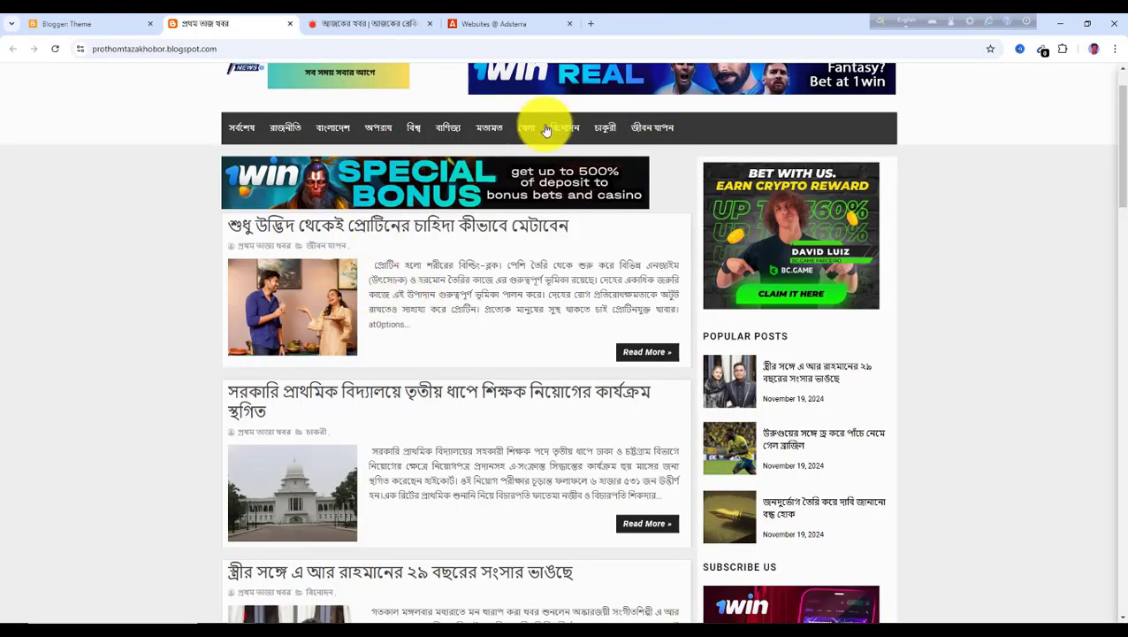
left_click(639, 354)
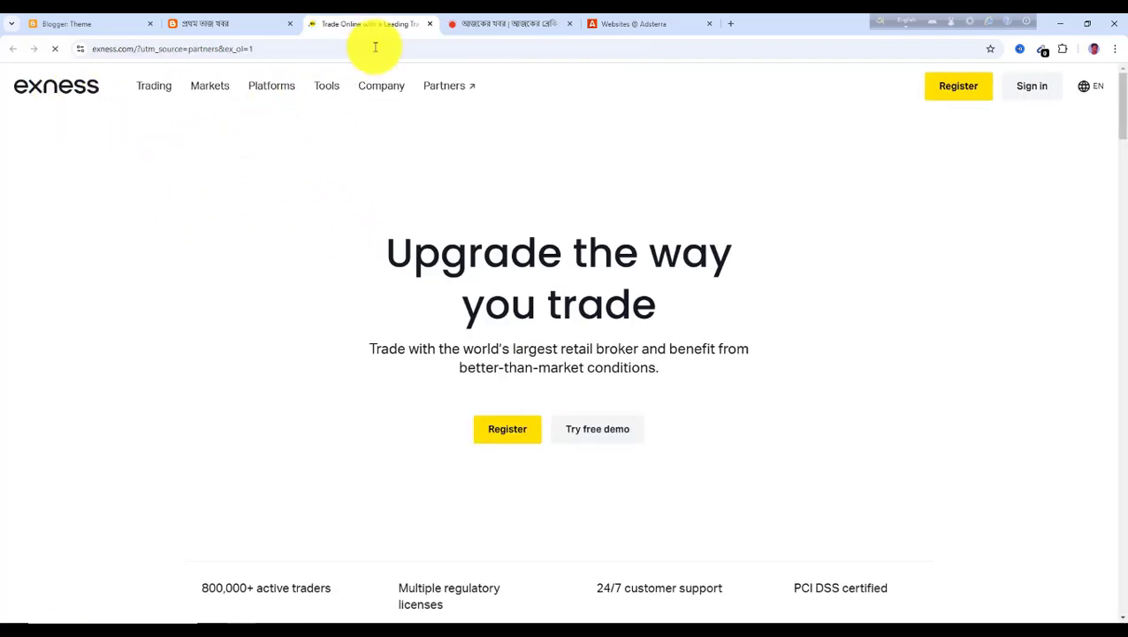
left_click(430, 26)
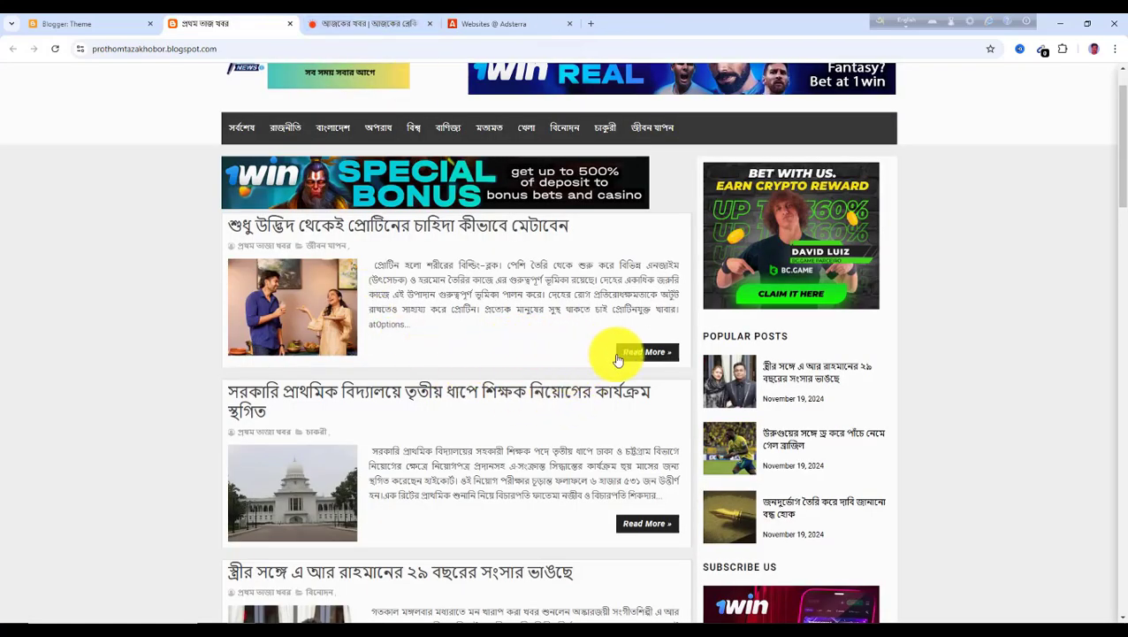
left_click(390, 308)
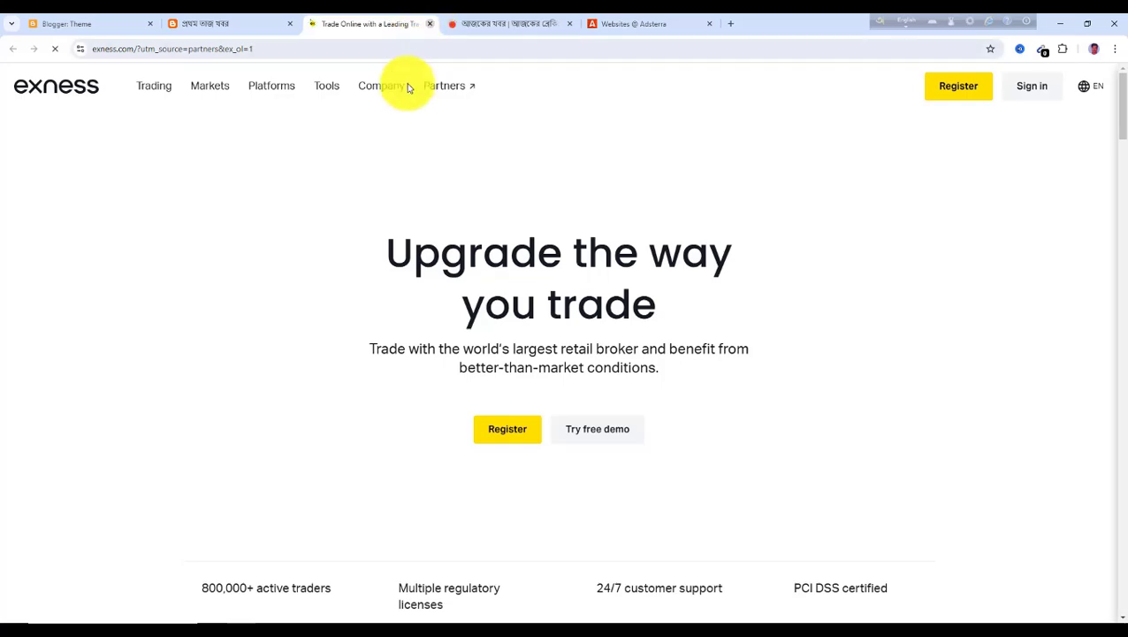
left_click(430, 24)
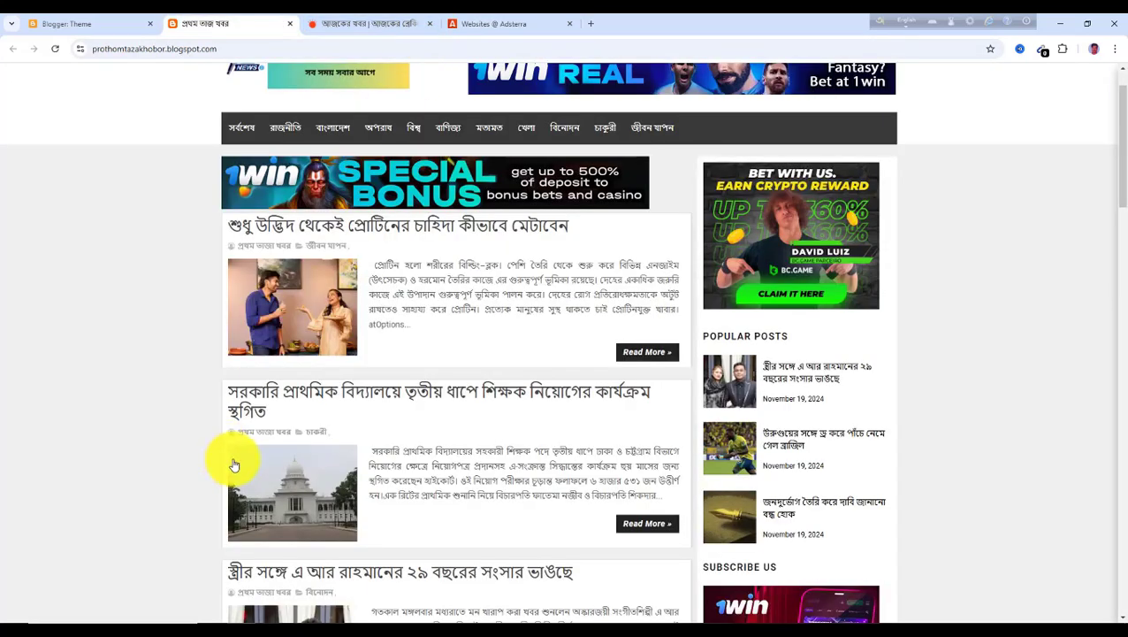
scroll(281, 467, "up", 1)
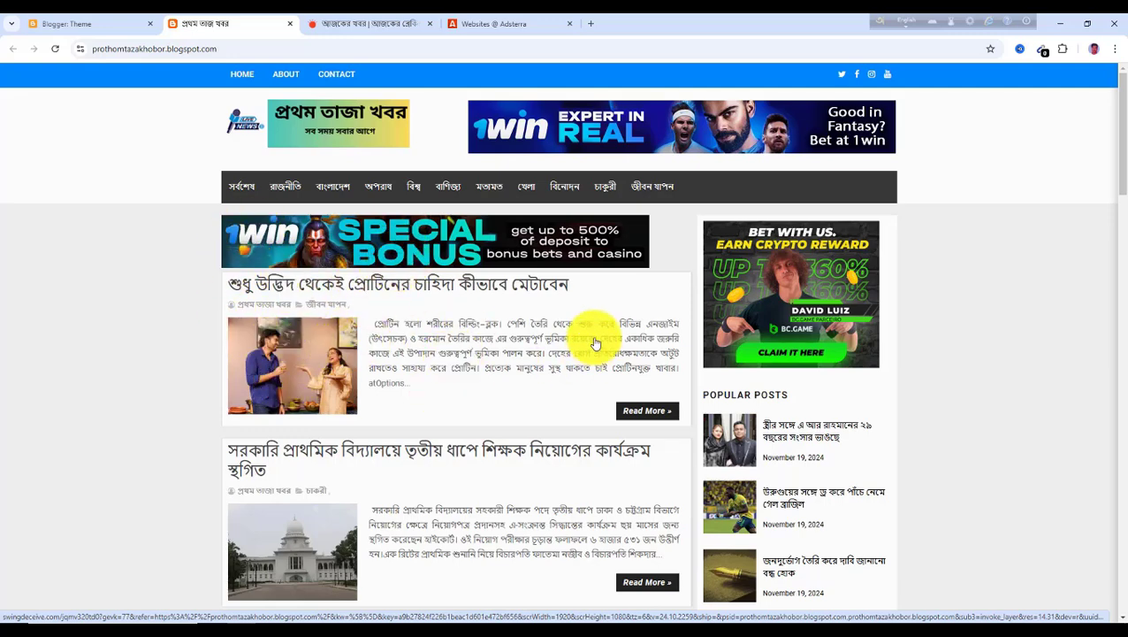
scroll(443, 396, "down", 3)
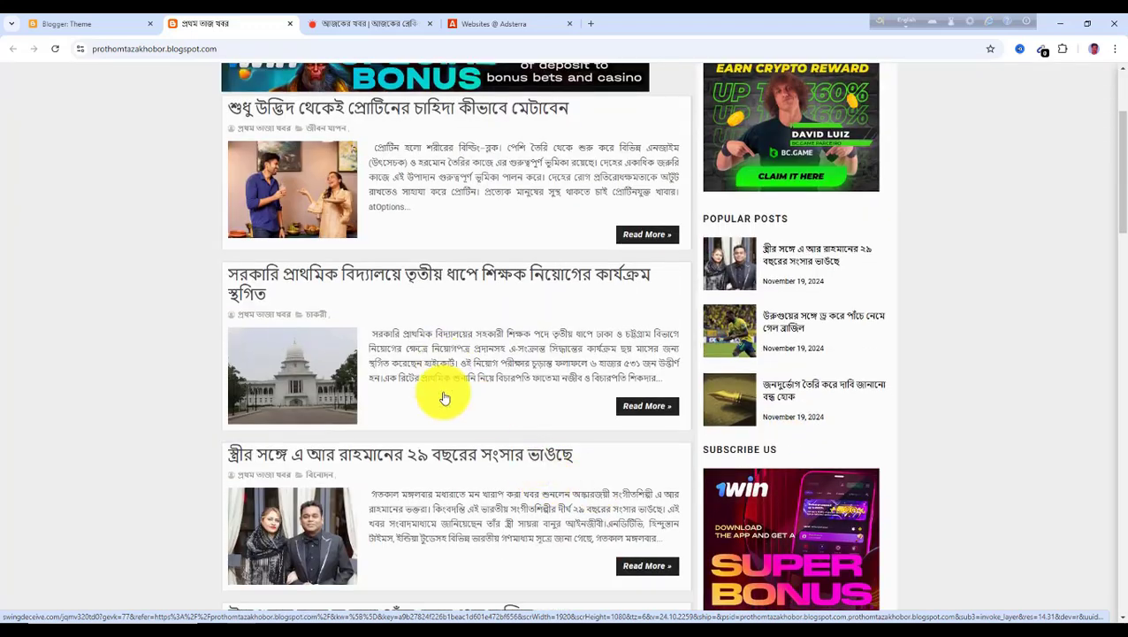
scroll(288, 379, "up", 3)
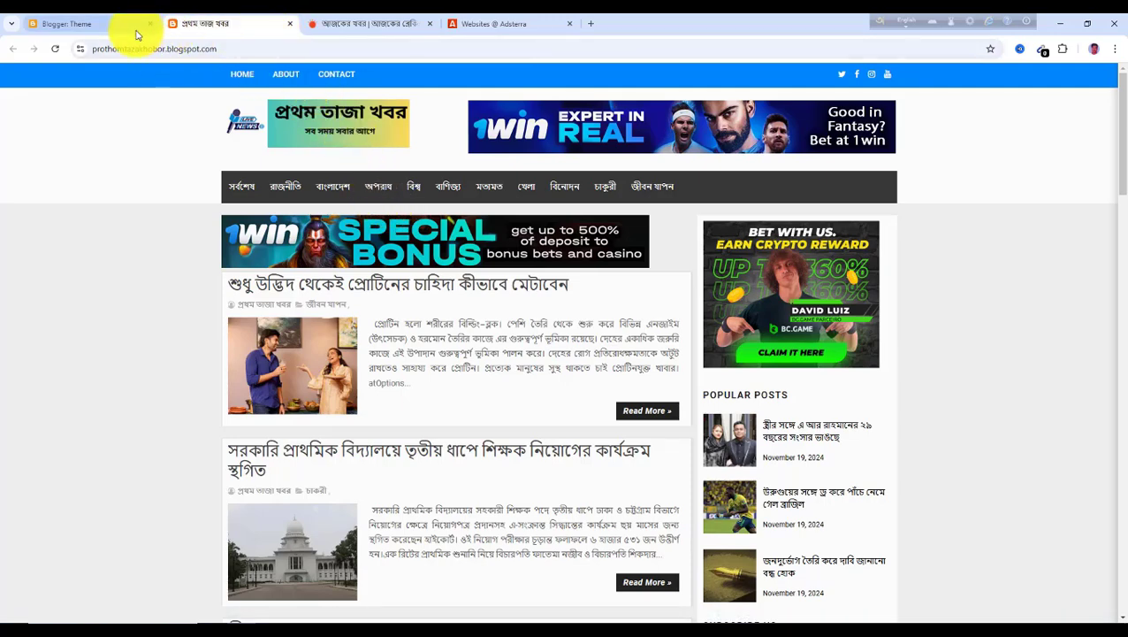
Open Facebook in a new tab and log in with the saved account e-mail and the account password
left_click(590, 24)
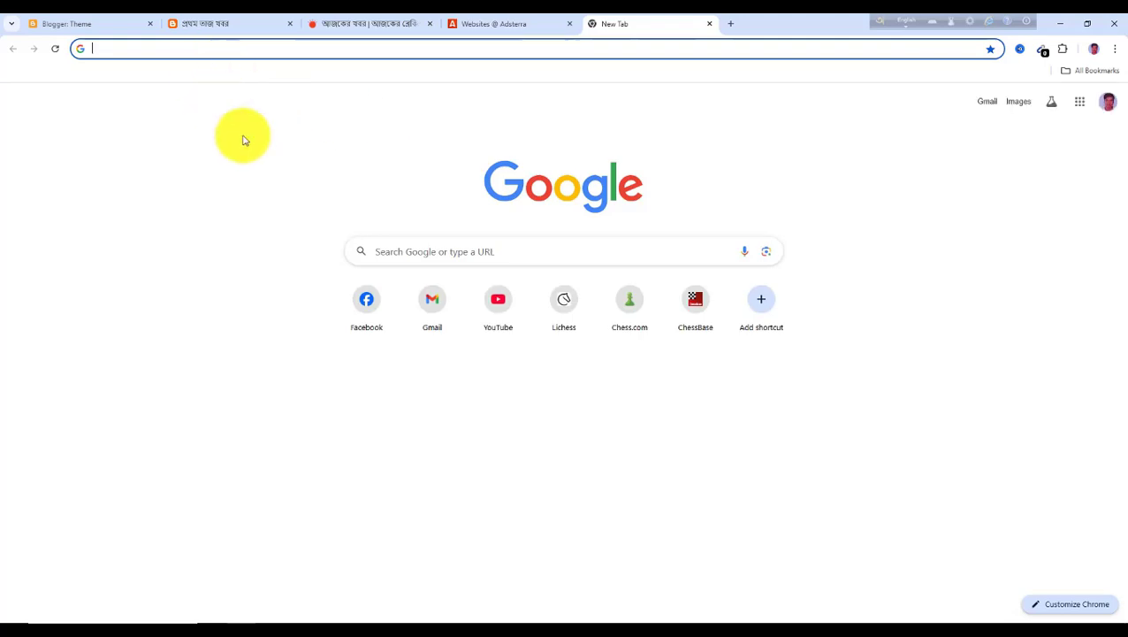
left_click(378, 319)
left_click(629, 172)
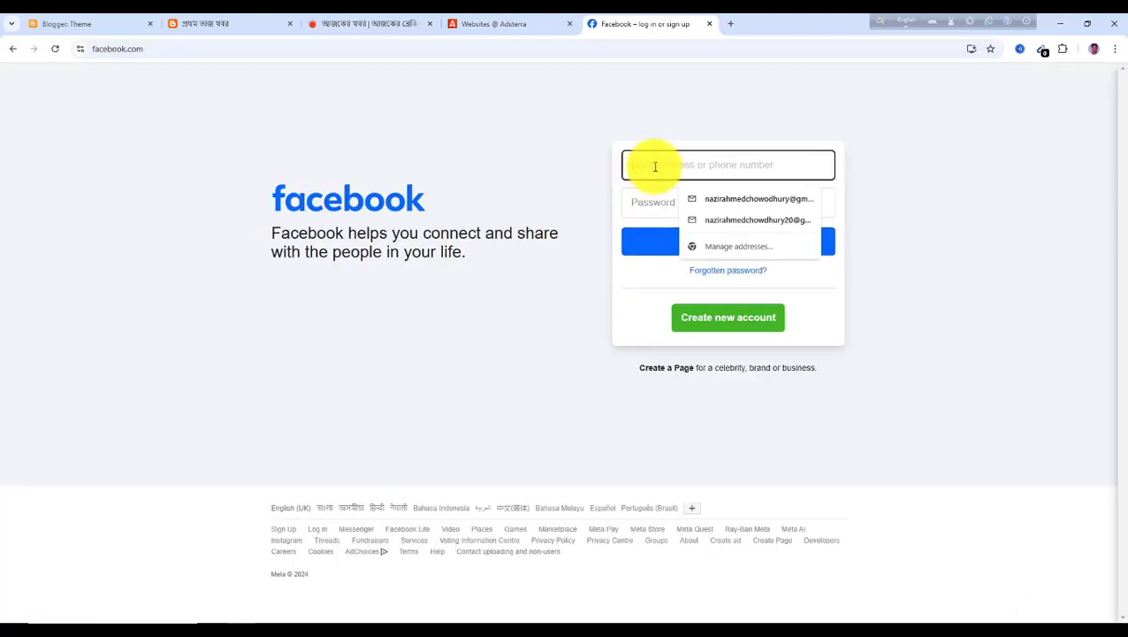
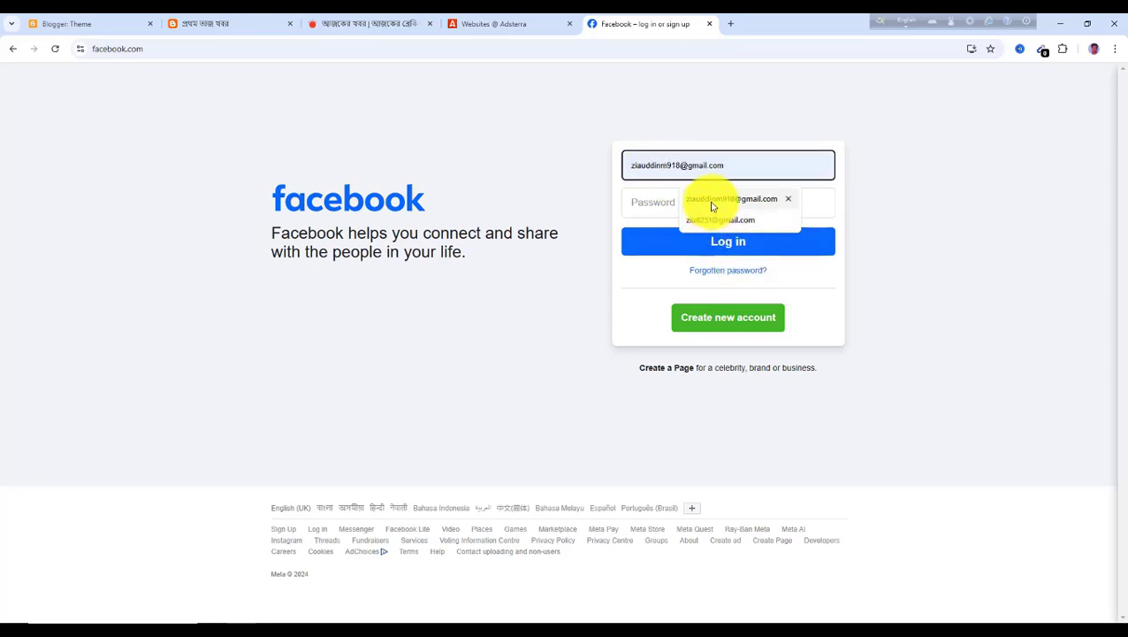
left_click(712, 202)
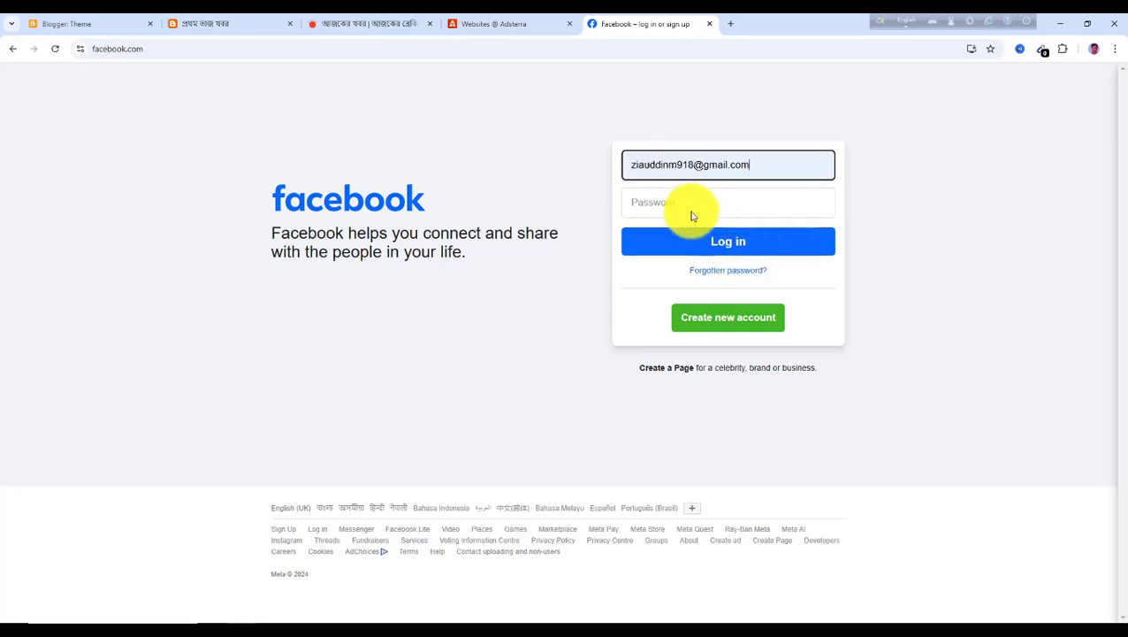
left_click(686, 202)
type("*****")
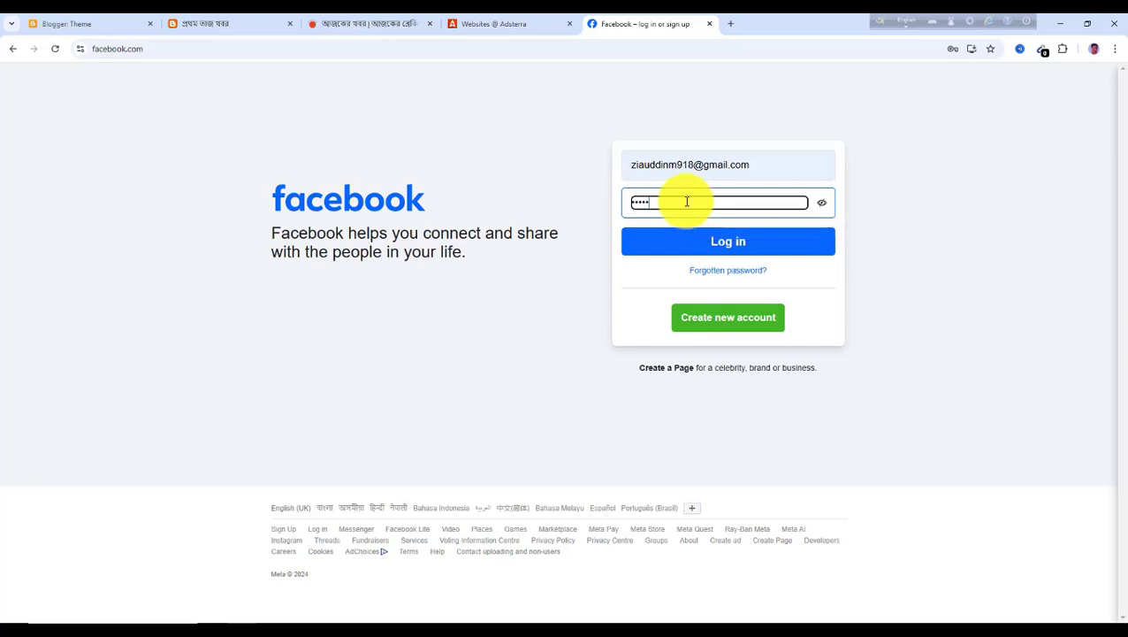
key("Return")
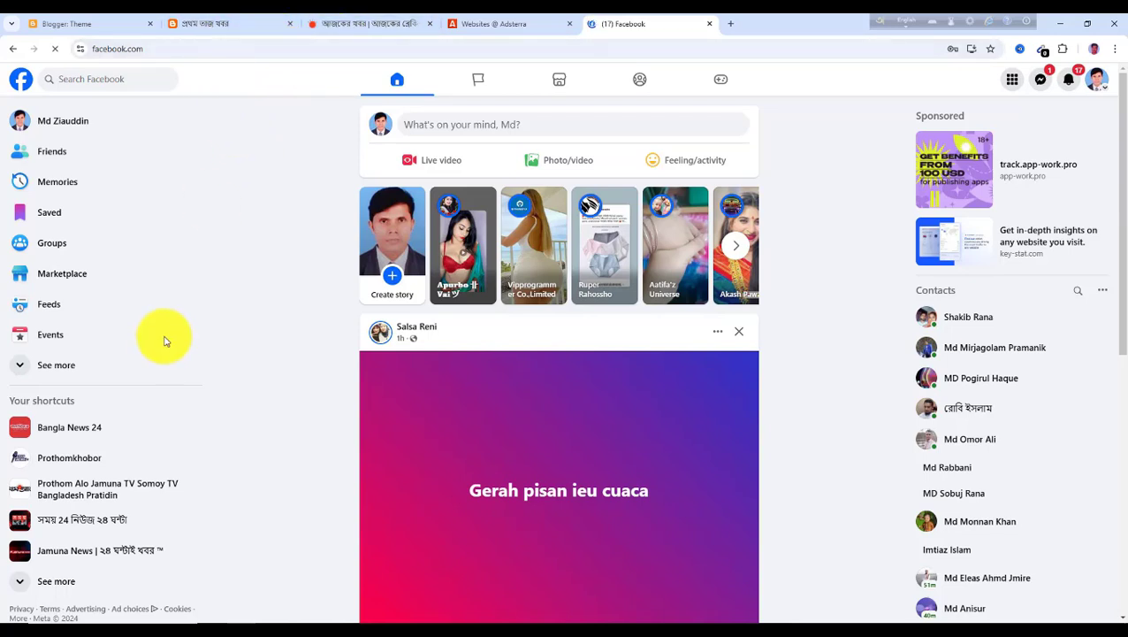
Return to the blog, trigger another popunder ad from the page, close its tab, and scroll through the posts
left_click(212, 26)
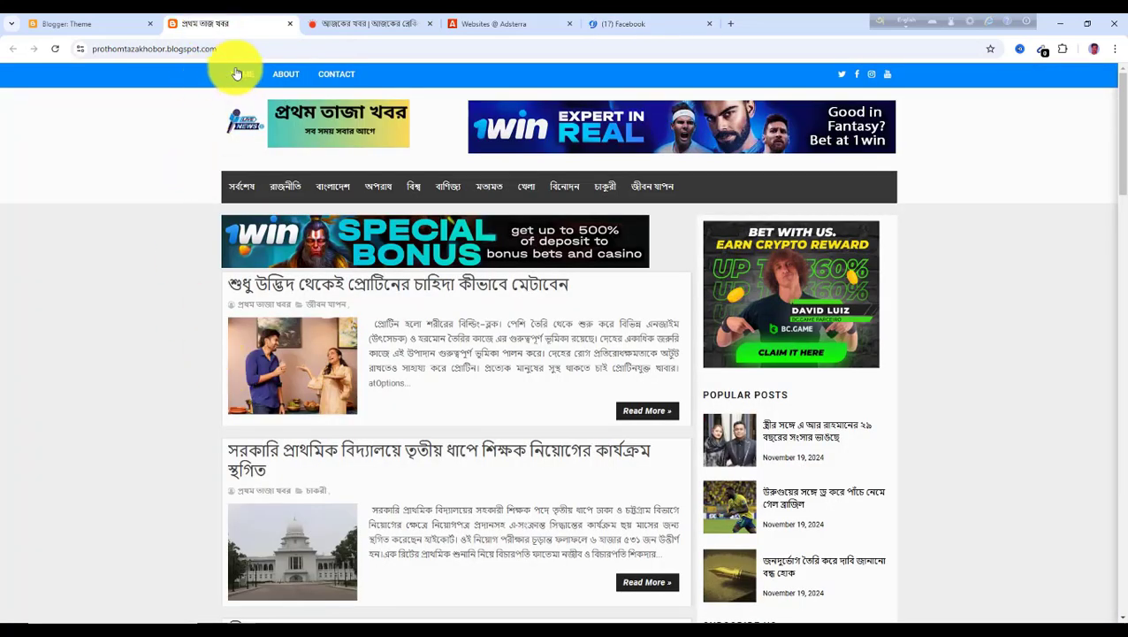
left_click(261, 49)
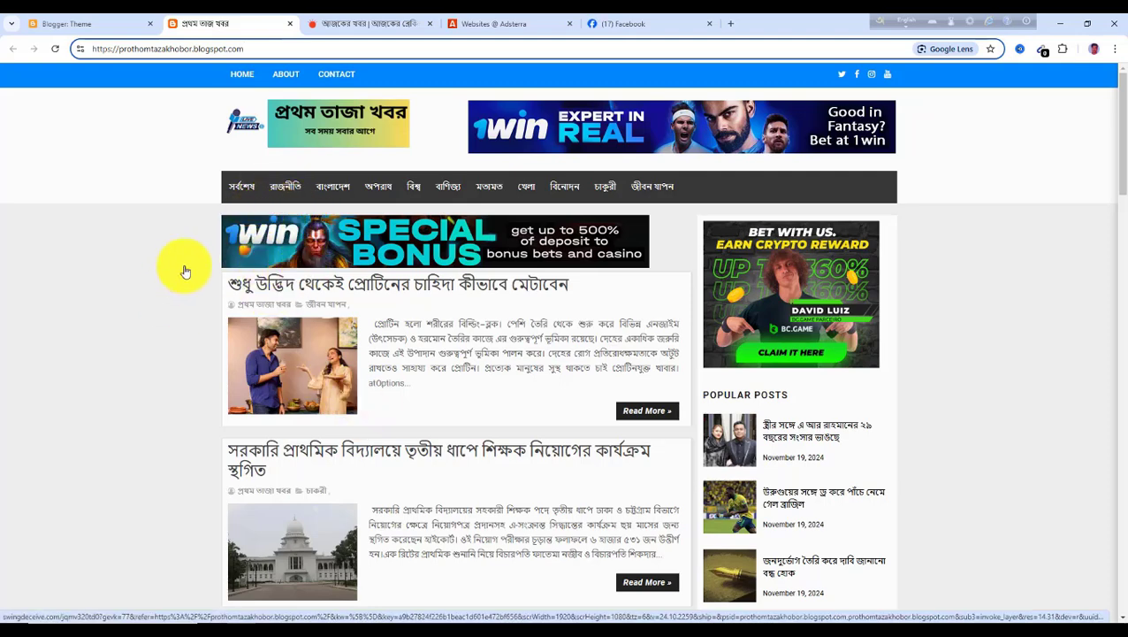
left_click(291, 192)
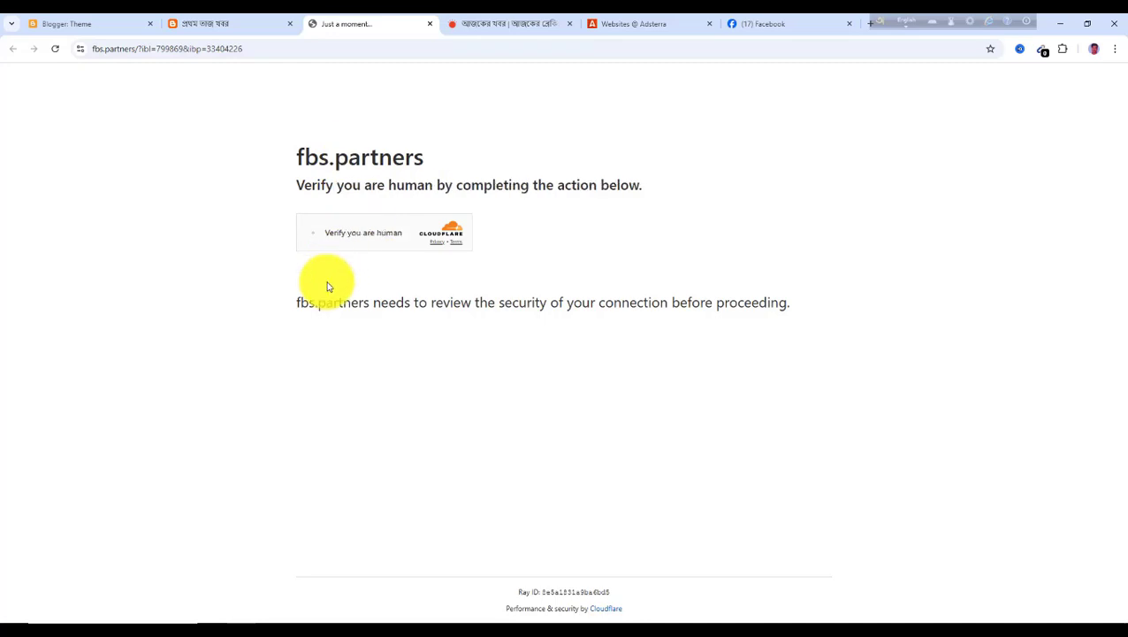
left_click(430, 27)
scroll(440, 441, "down", 15)
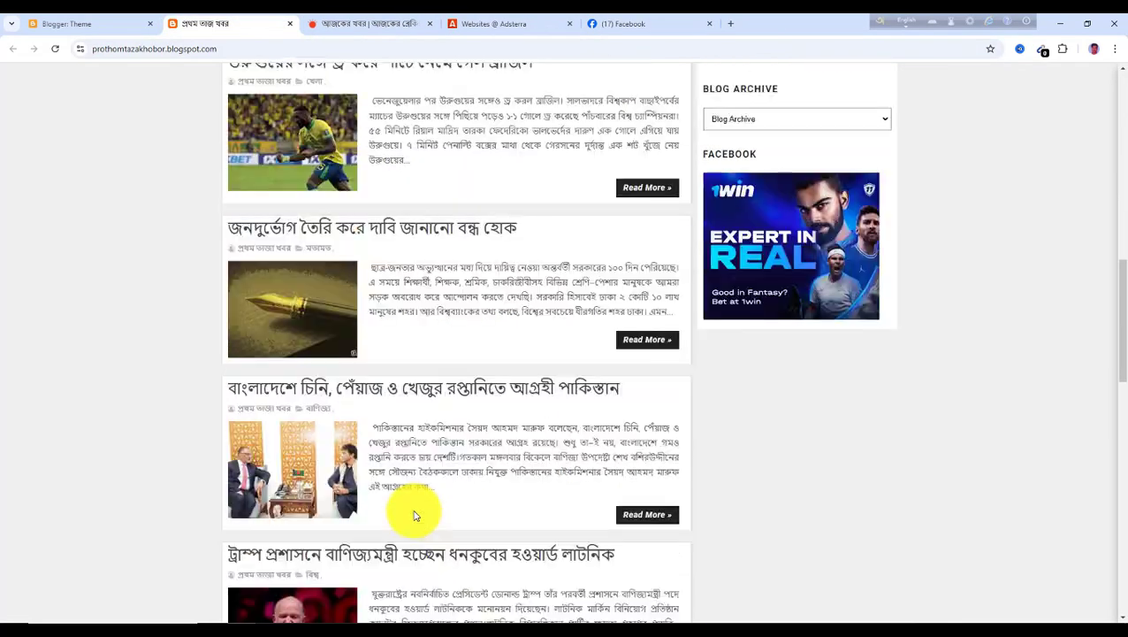
scroll(360, 506, "down", 7)
scroll(295, 347, "up", 2)
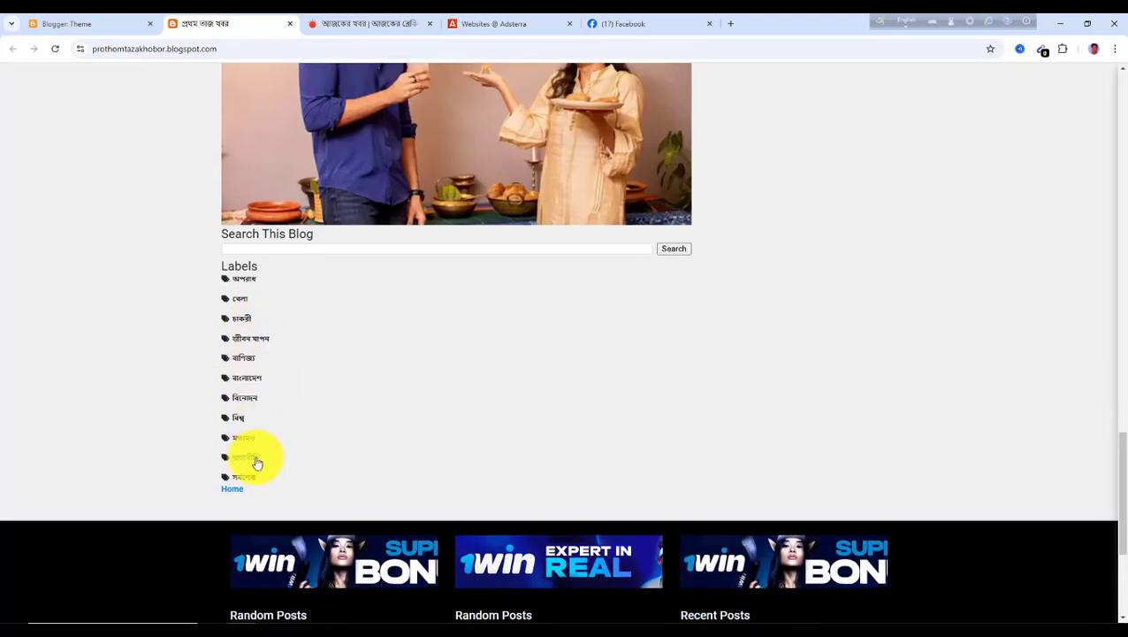
Open the blog's রাজনীতি label page and select its full address in the address bar
left_click(256, 461)
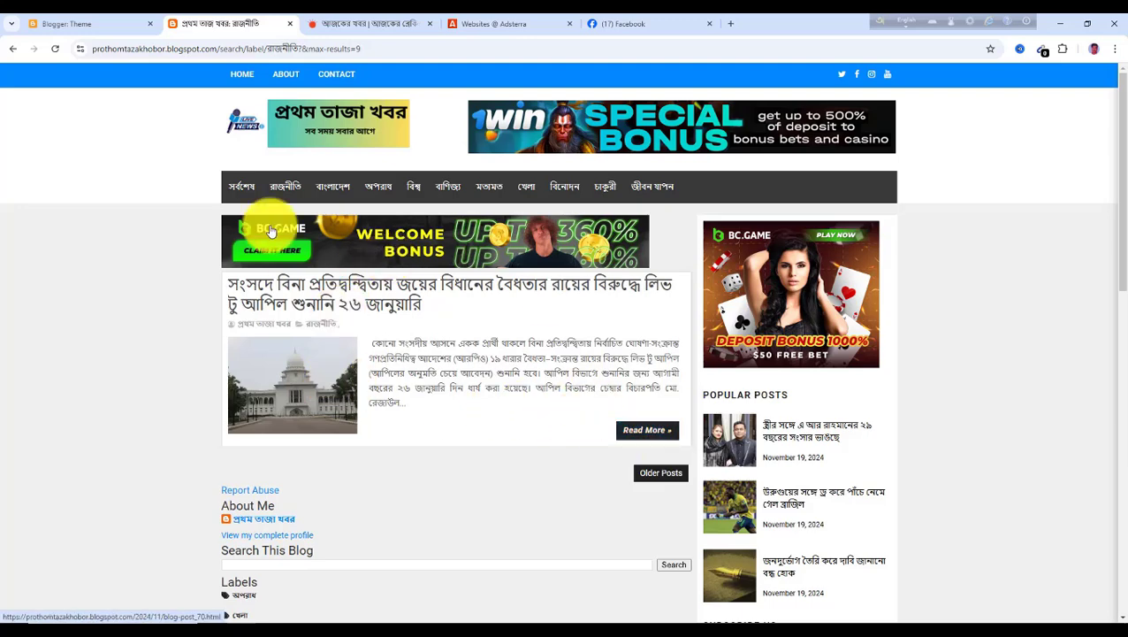
left_click(370, 46)
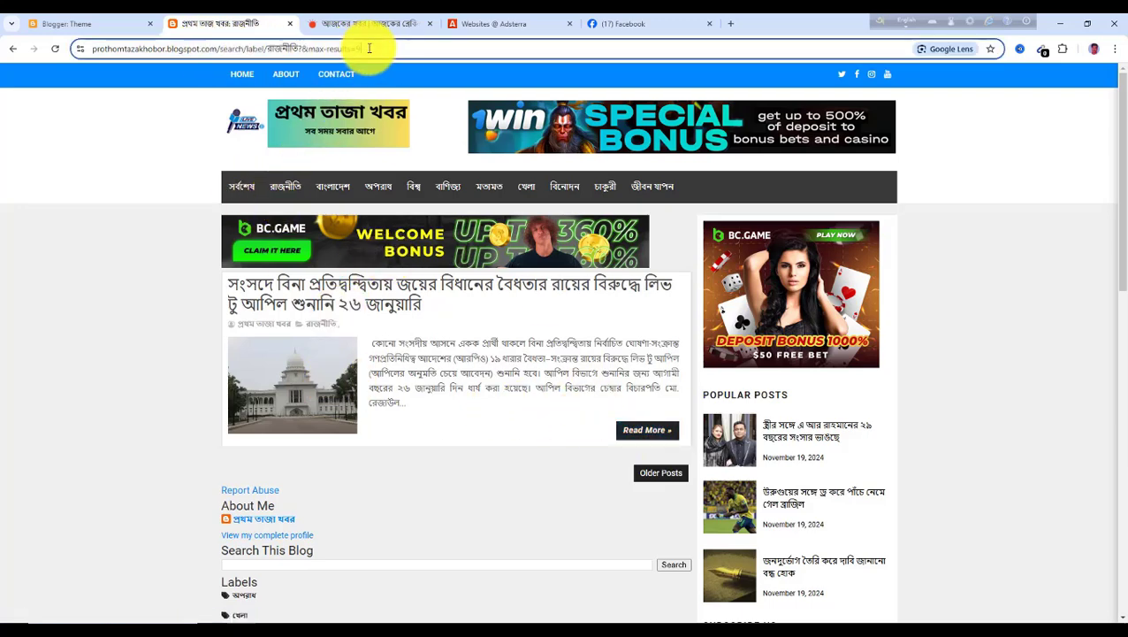
left_click_drag(411, 51, 82, 49)
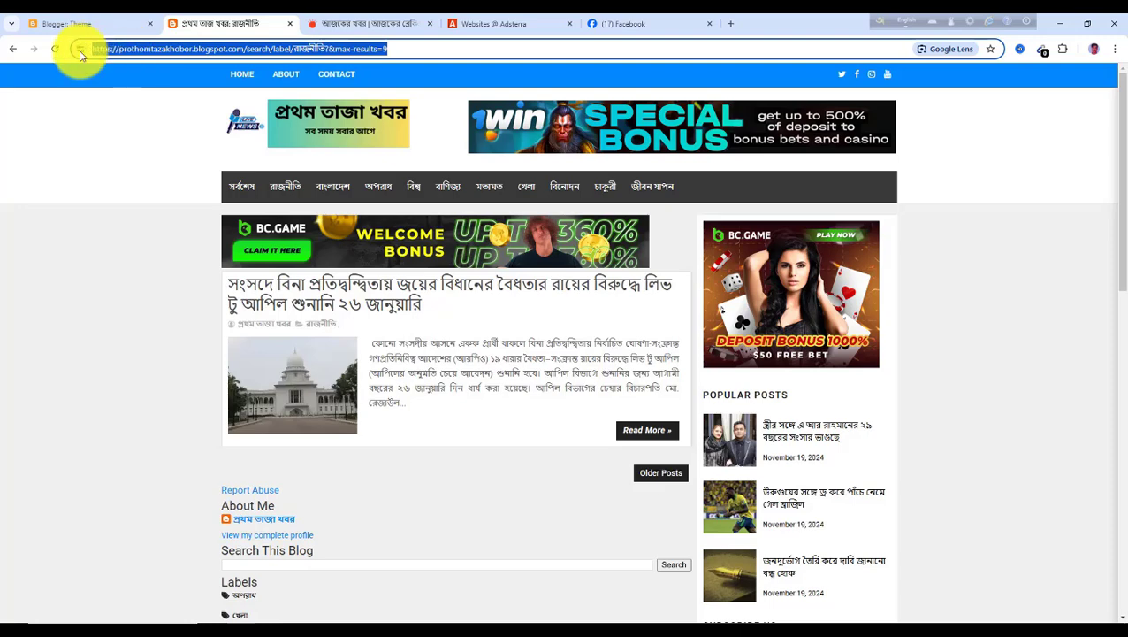
Switch to Facebook, open Groups and search the groups for news
left_click(620, 27)
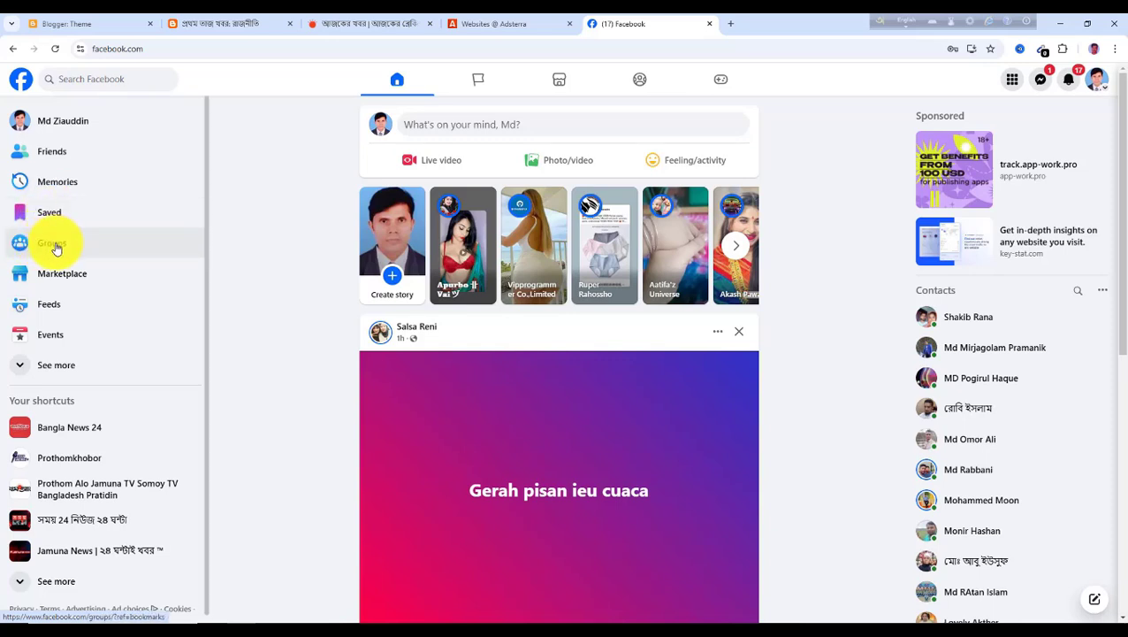
left_click(54, 244)
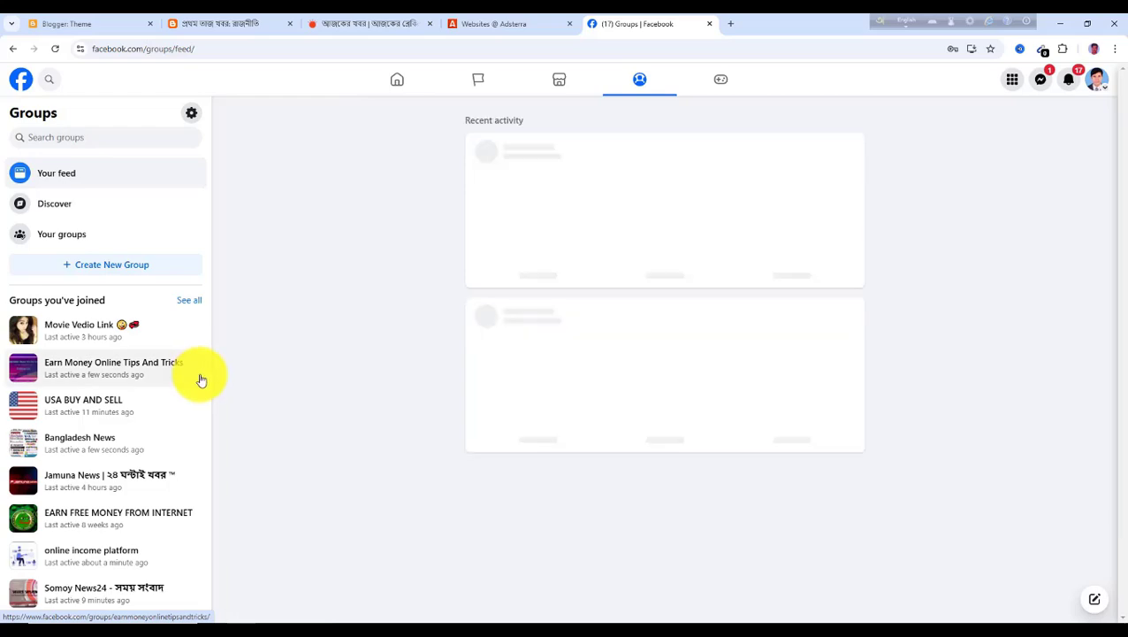
left_click(47, 133)
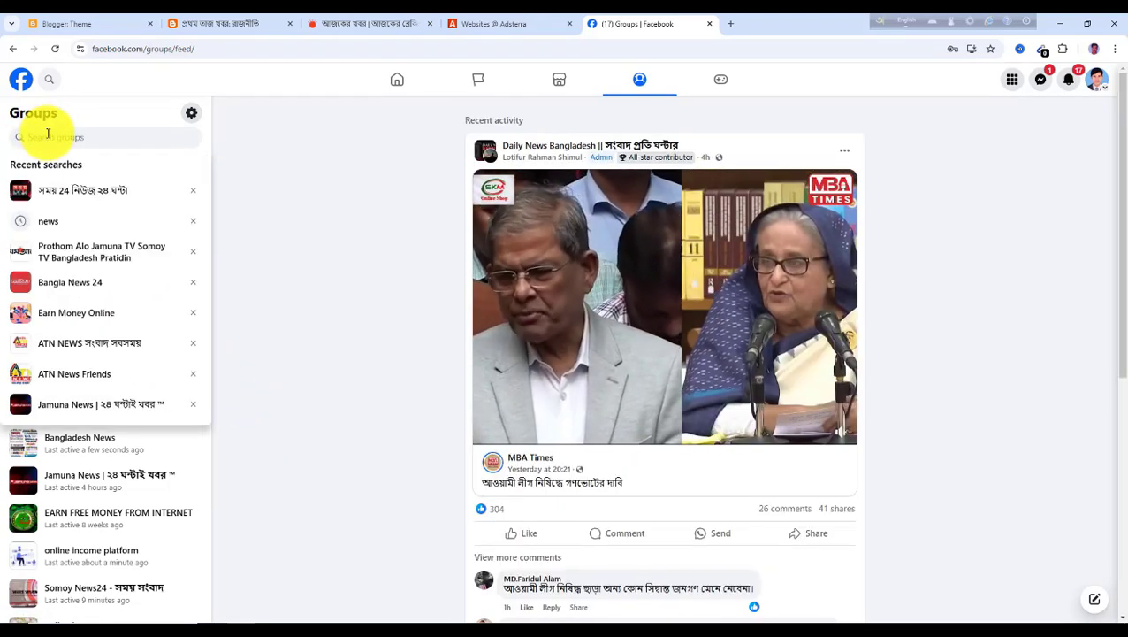
type("news24")
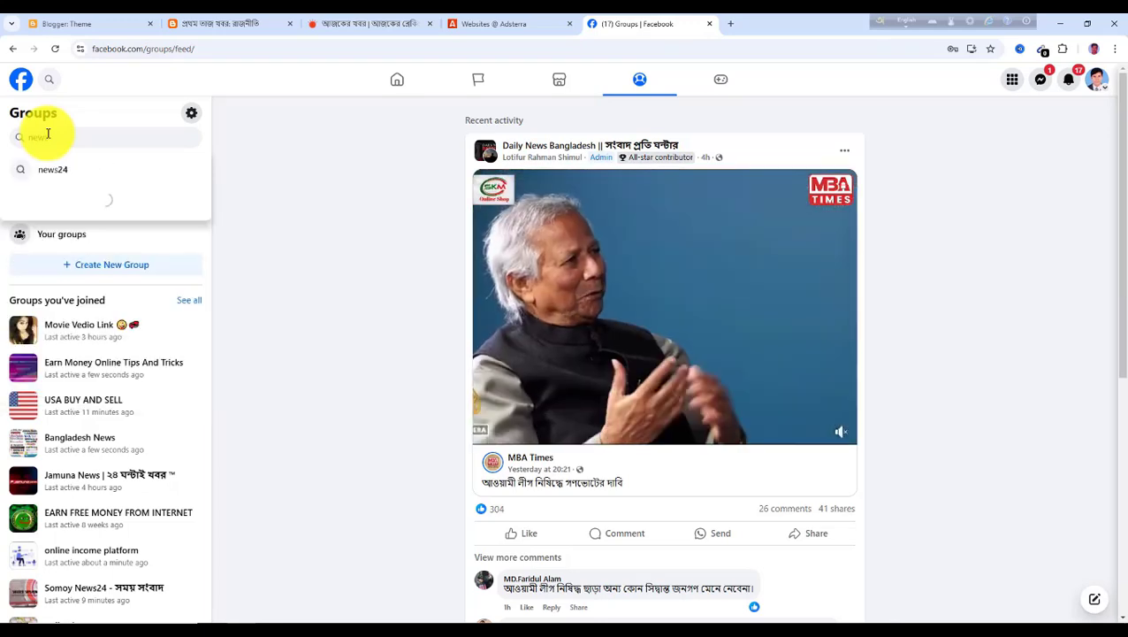
key("Return")
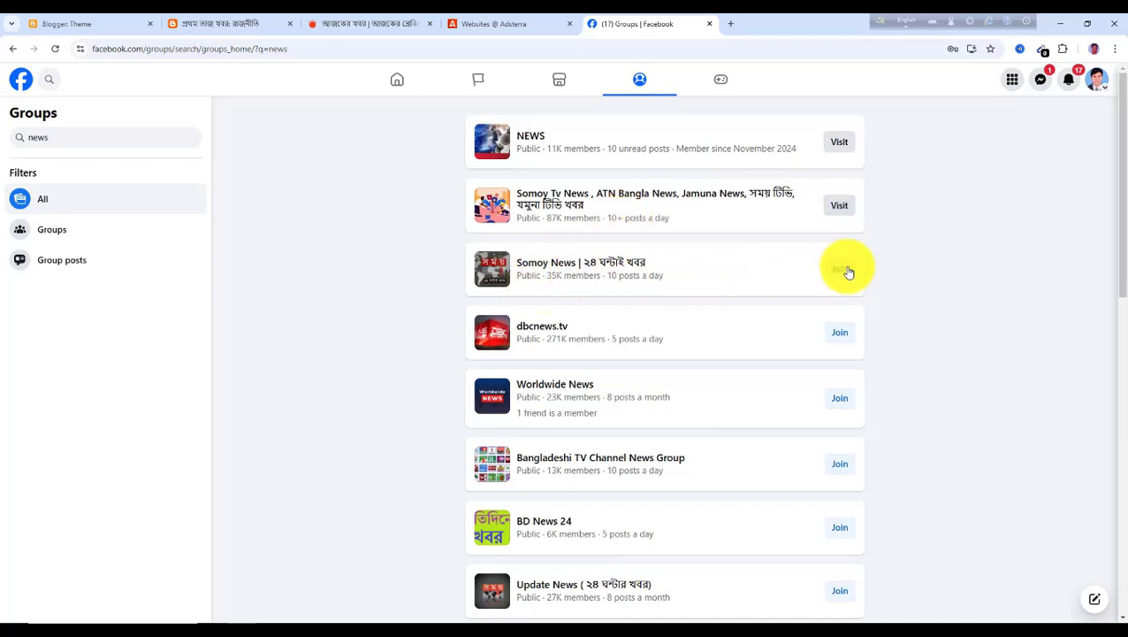
Join the dbcnews.tv, Worldwide News, Bangladeshi TV Channel News Group and News BD 24 groups from the results
left_click(839, 334)
left_click(842, 395)
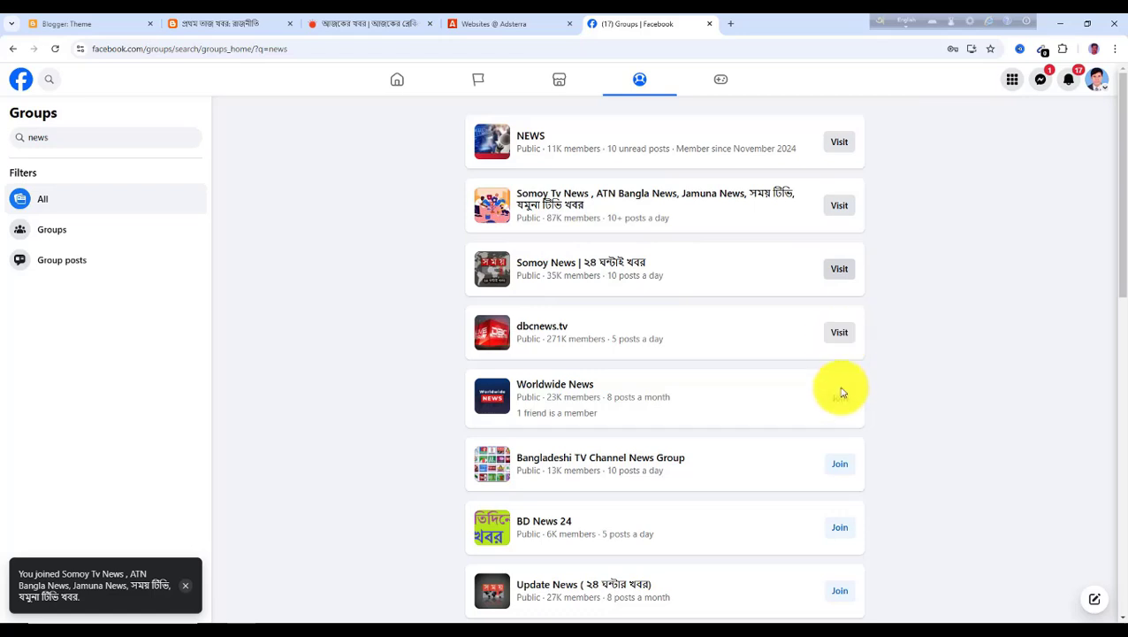
left_click(844, 466)
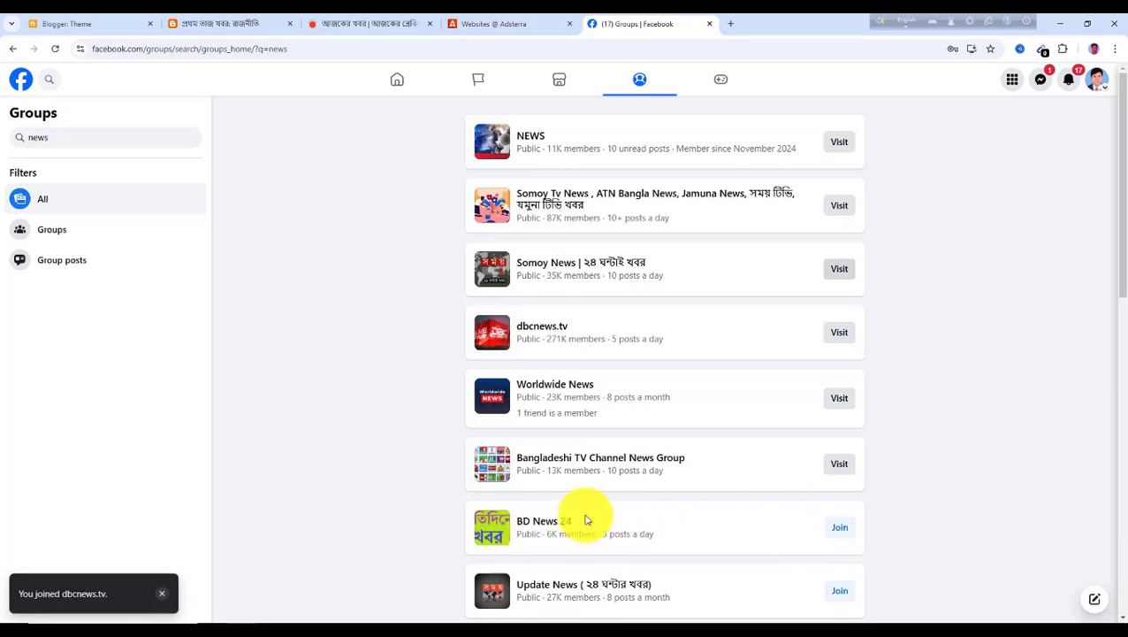
scroll(768, 516, "down", 2)
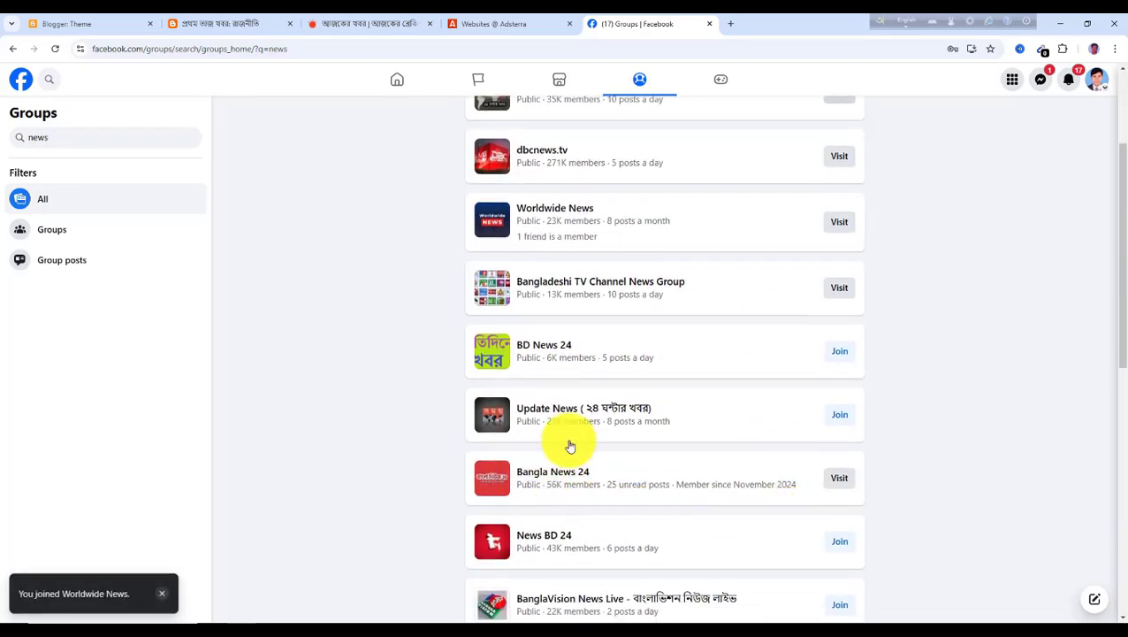
left_click(840, 415)
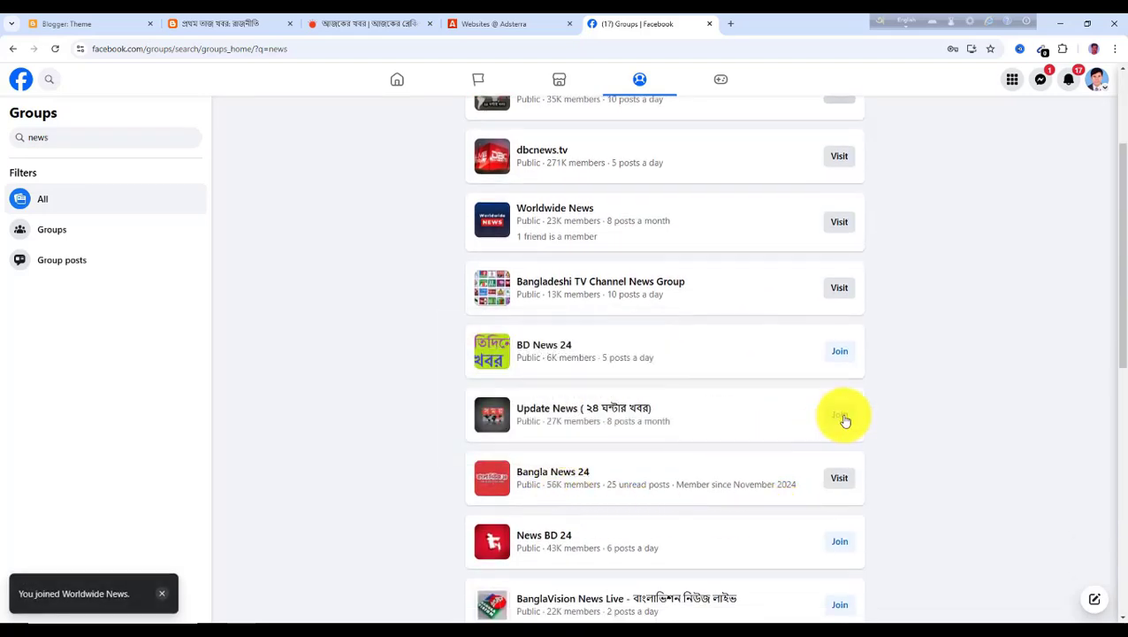
Join the News BD 24 group and open the Somoy Tv News, ATN Bangla News group page
left_click(840, 543)
scroll(633, 557, "up", 2)
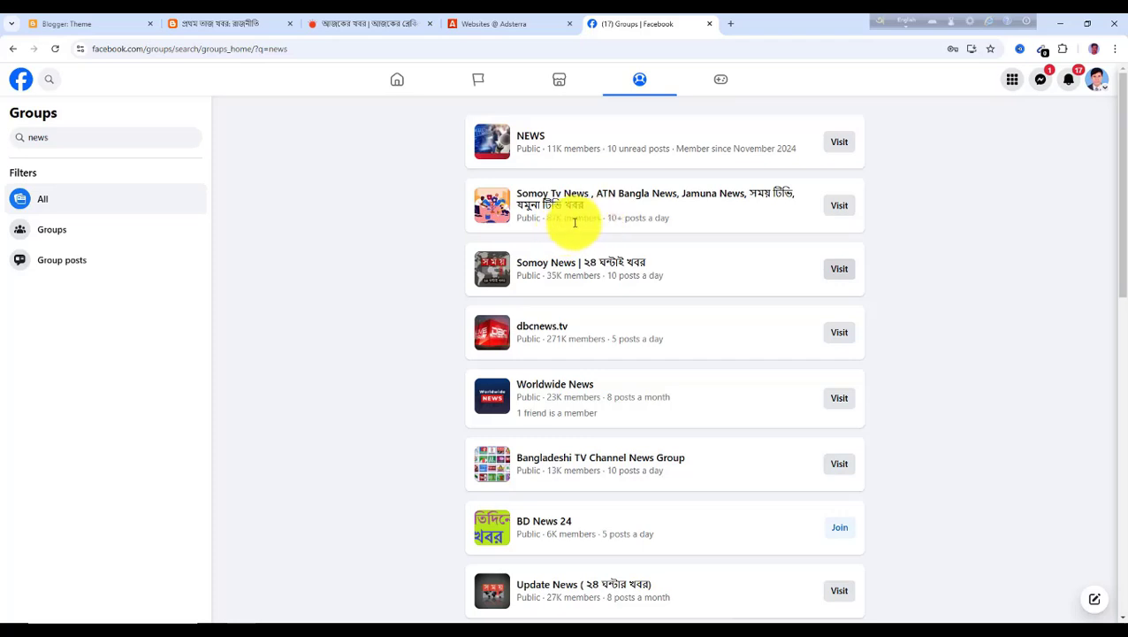
left_click(838, 213)
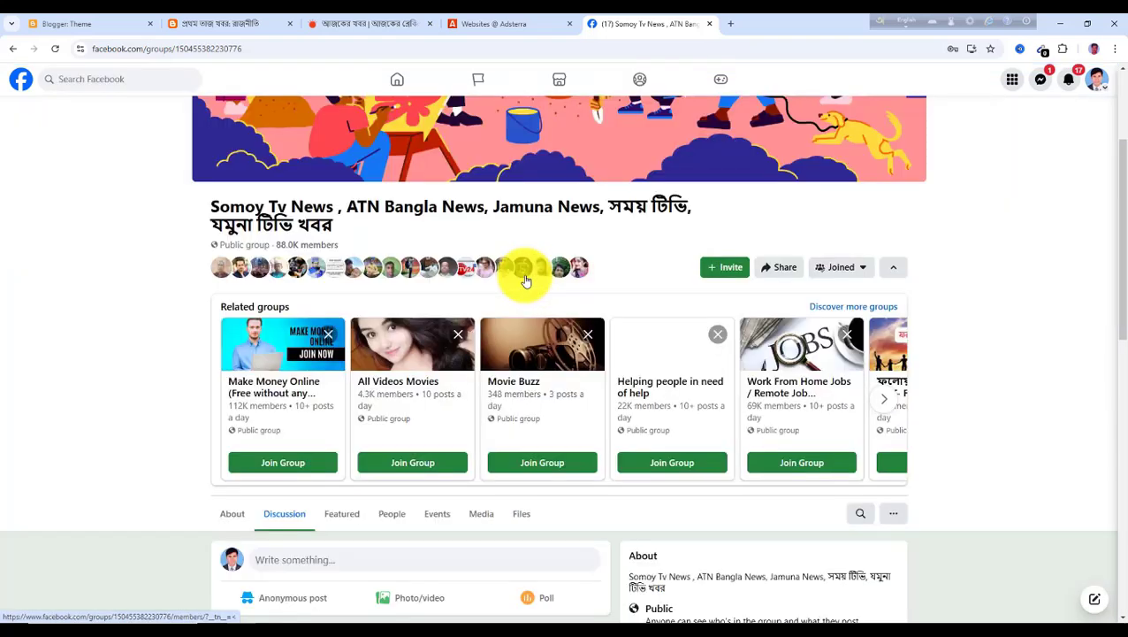
scroll(398, 497, "down", 1)
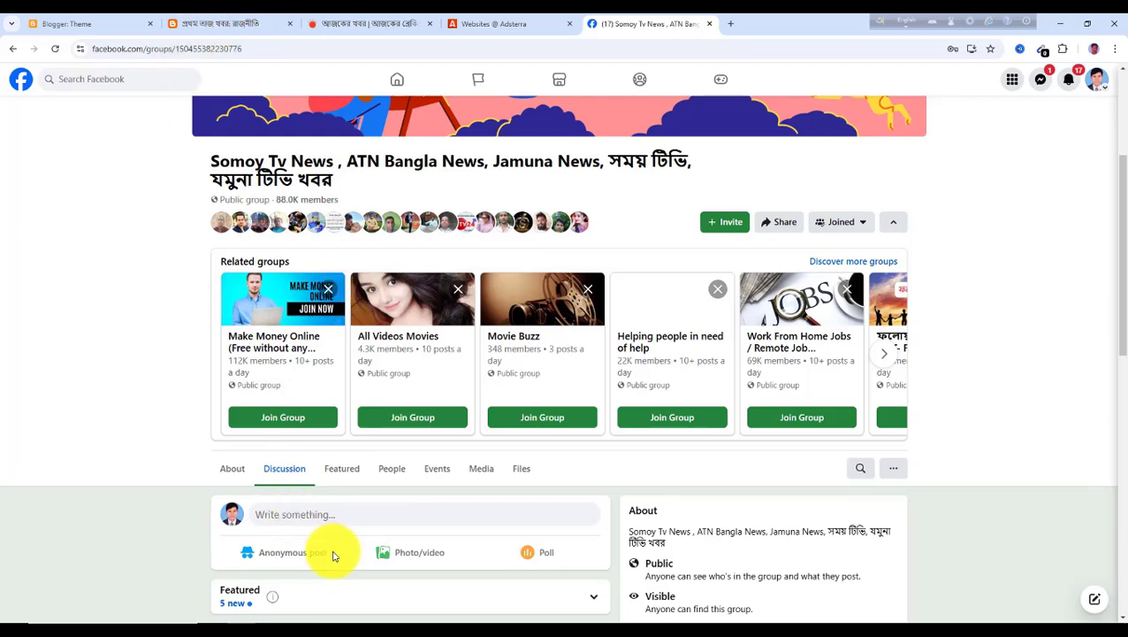
scroll(329, 512, "down", 1)
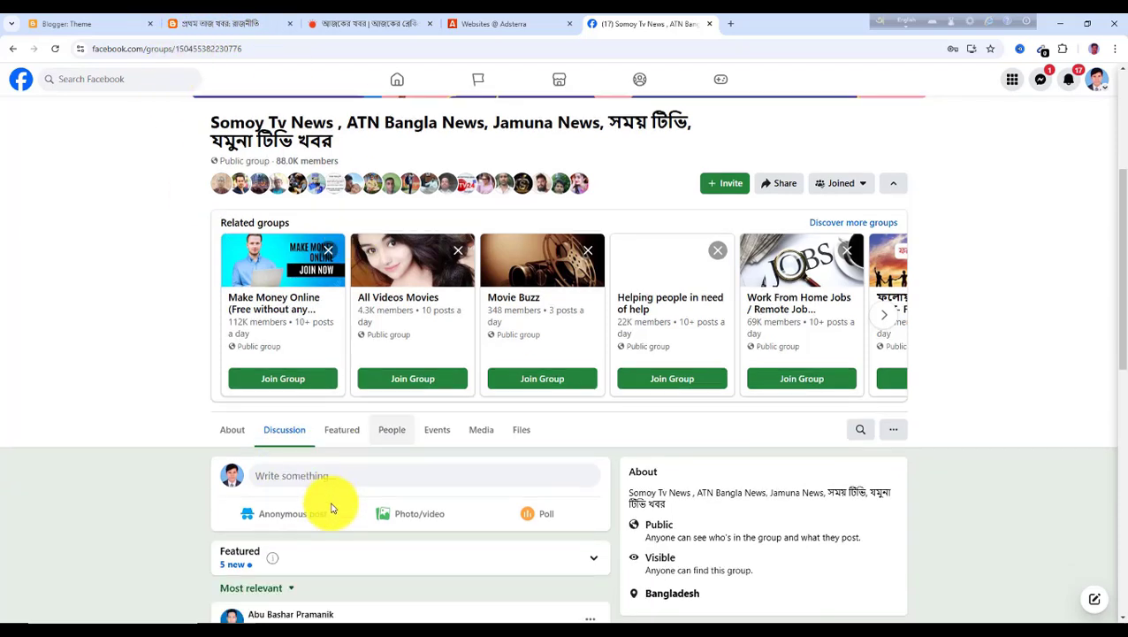
scroll(327, 482, "up", 1)
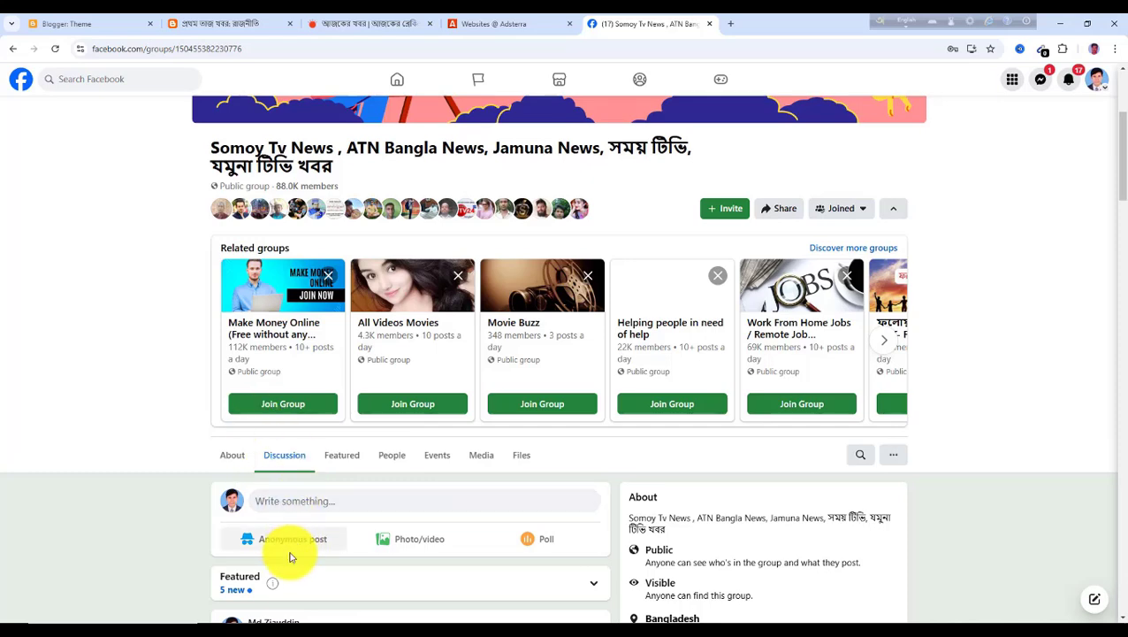
Return to the blog tab and browse the latest posts on the blog's homepage
left_click(232, 25)
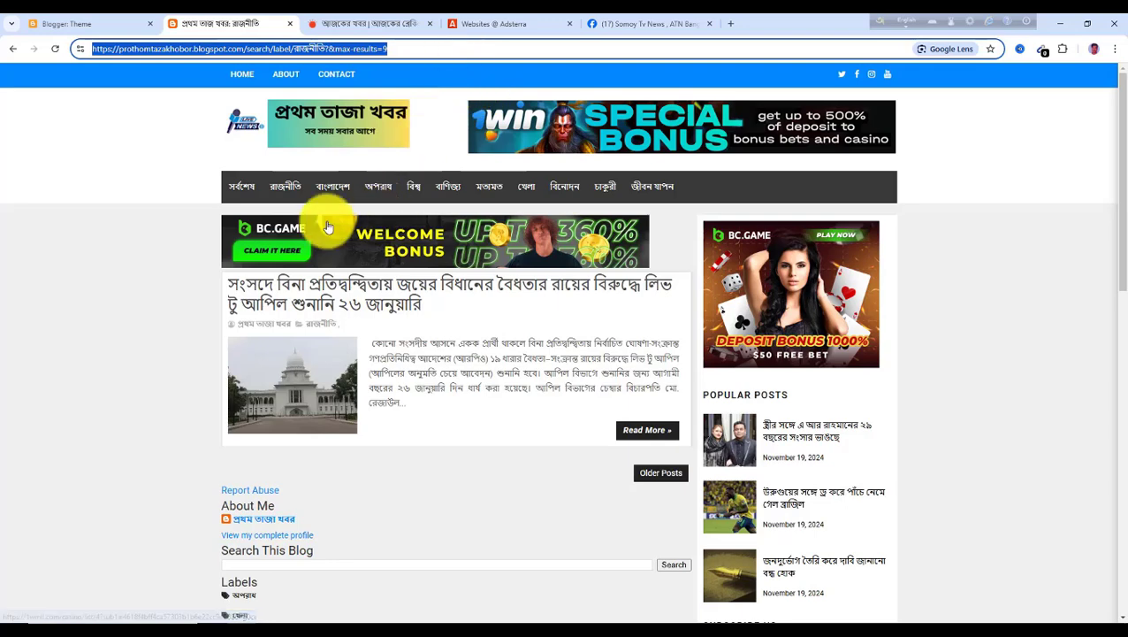
left_click(241, 192)
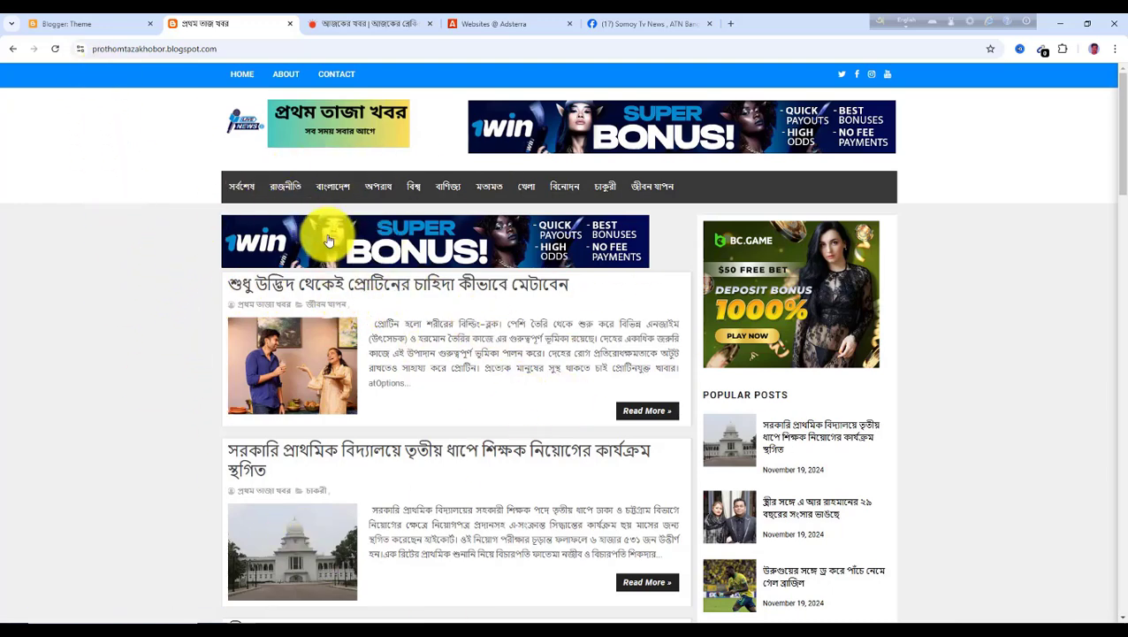
scroll(375, 451, "down", 5)
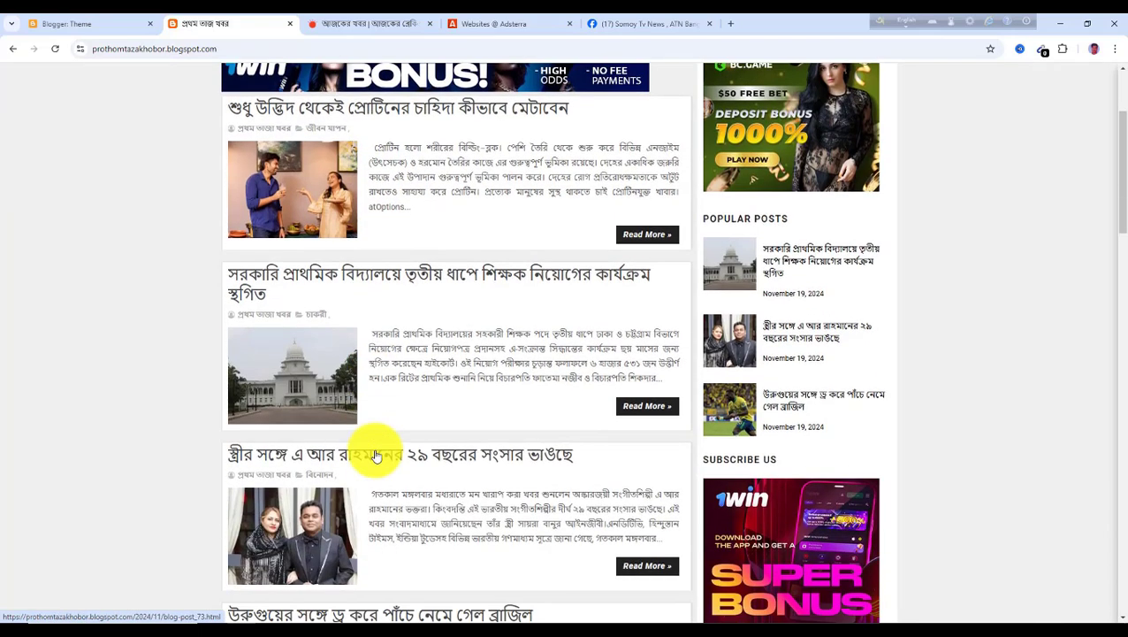
scroll(365, 457, "down", 5)
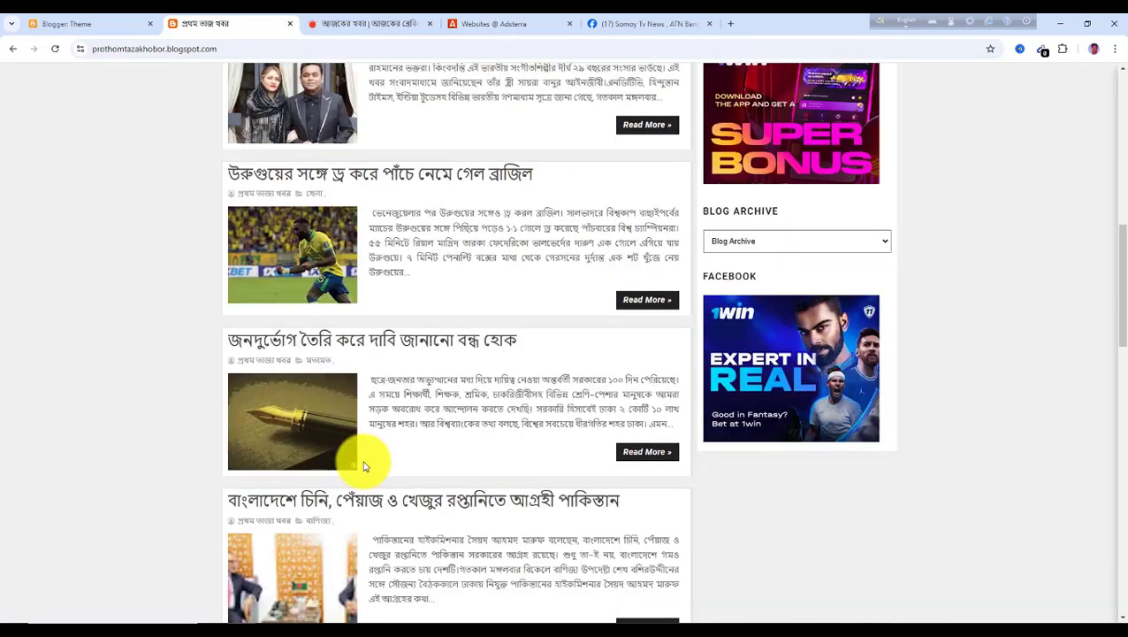
scroll(420, 496, "up", 12)
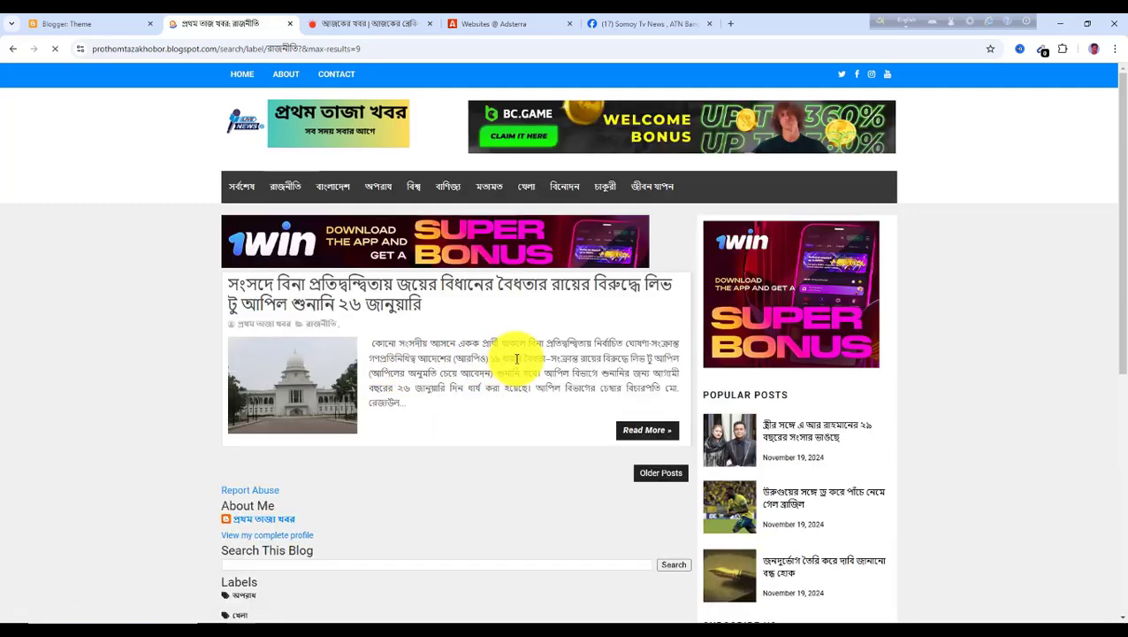
Open the রাজনীতি article about the 26 January appeal hearing and select its full address
left_click(633, 433)
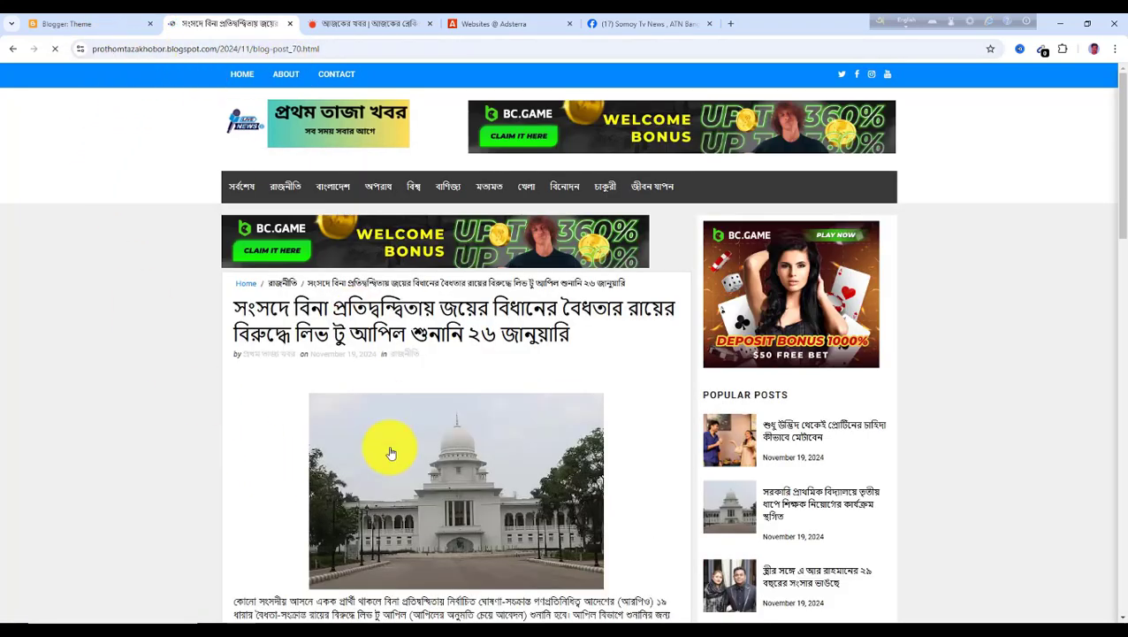
left_click(319, 49)
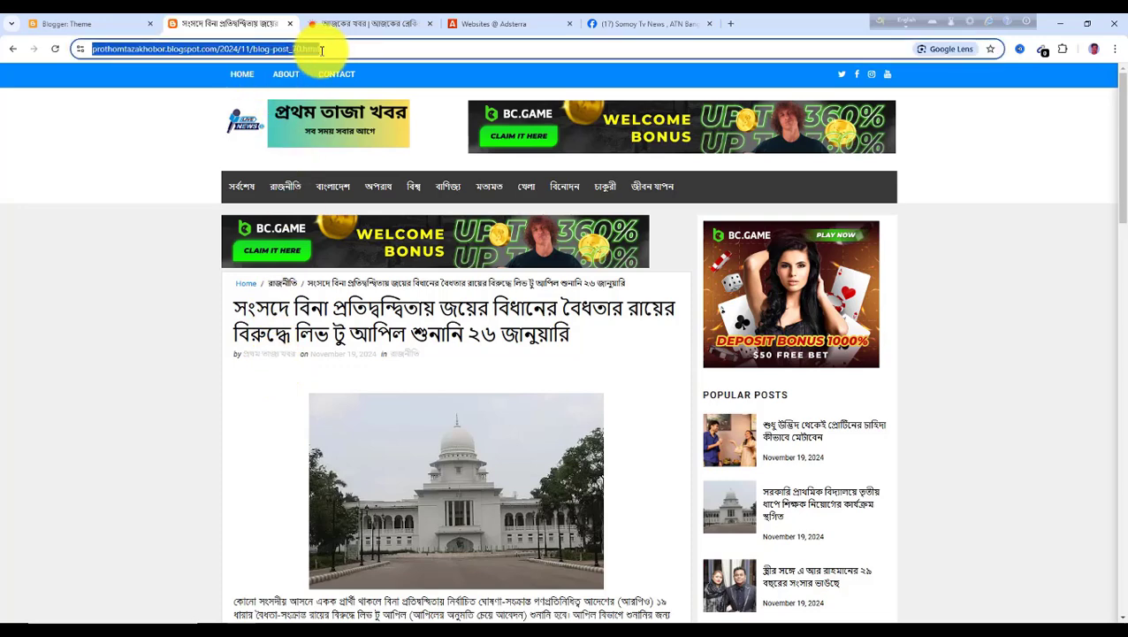
left_click(350, 48)
left_click_drag(350, 48, 91, 56)
key("ctrl+c")
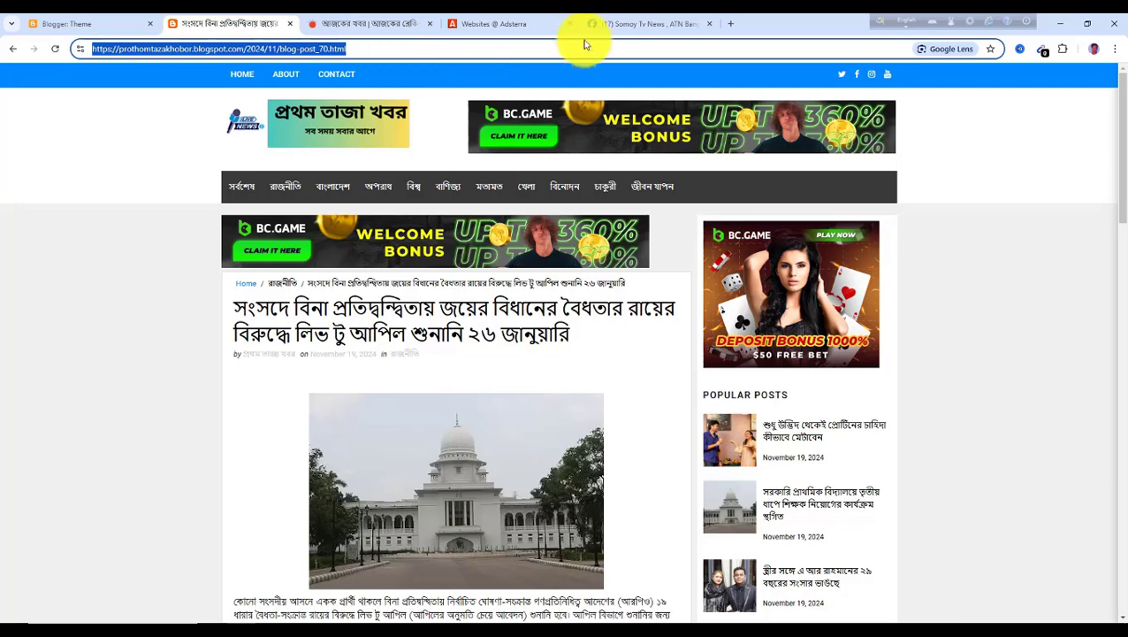
Post the copied article link in the Somoy Tv News group, deleting the pasted URL text but keeping the link preview
left_click(612, 26)
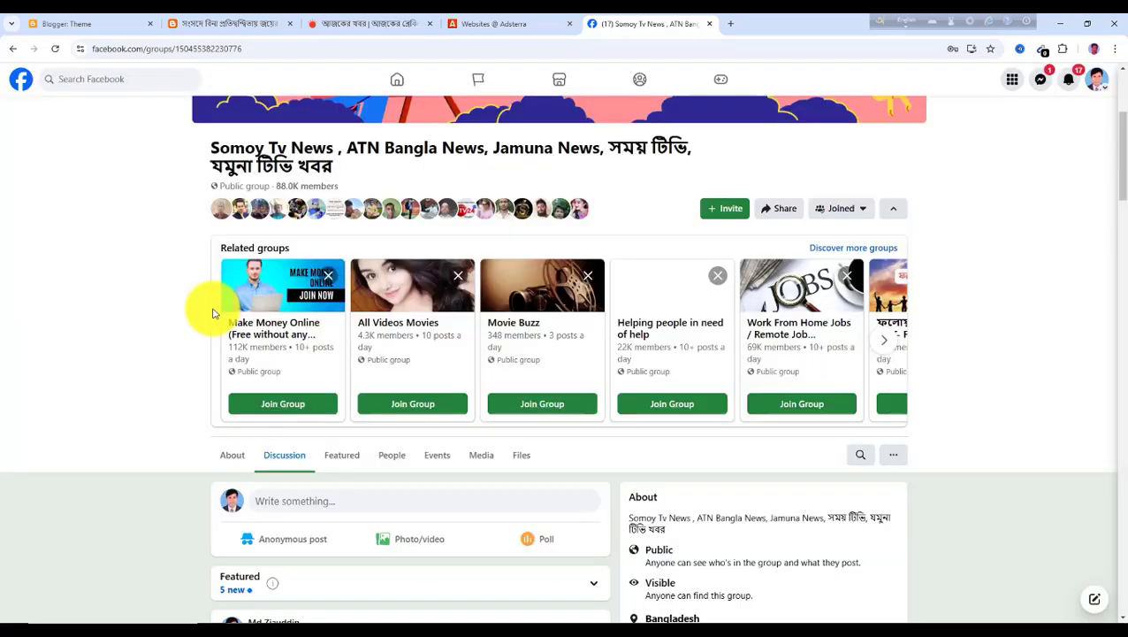
left_click(294, 506)
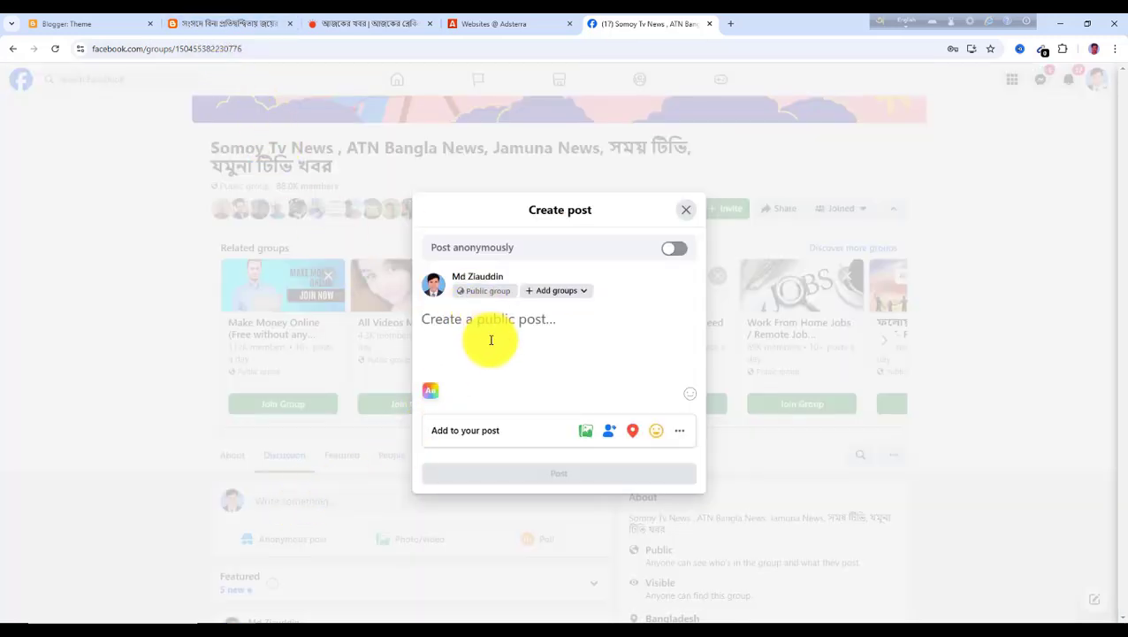
key("ctrl+v")
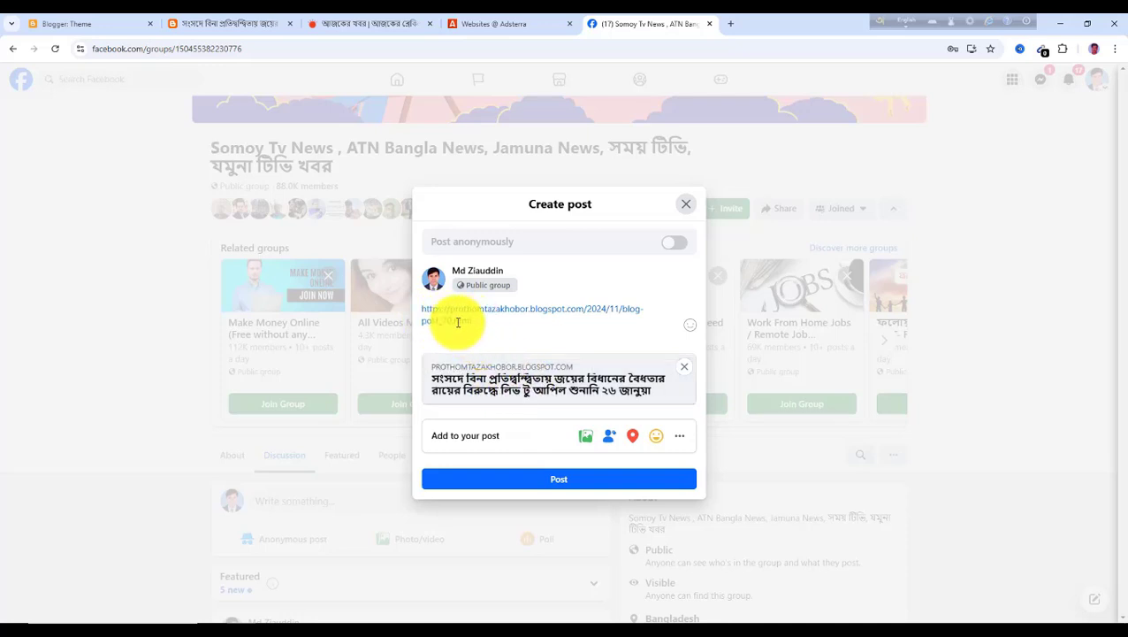
left_click_drag(471, 321, 421, 313)
key("BackSpace")
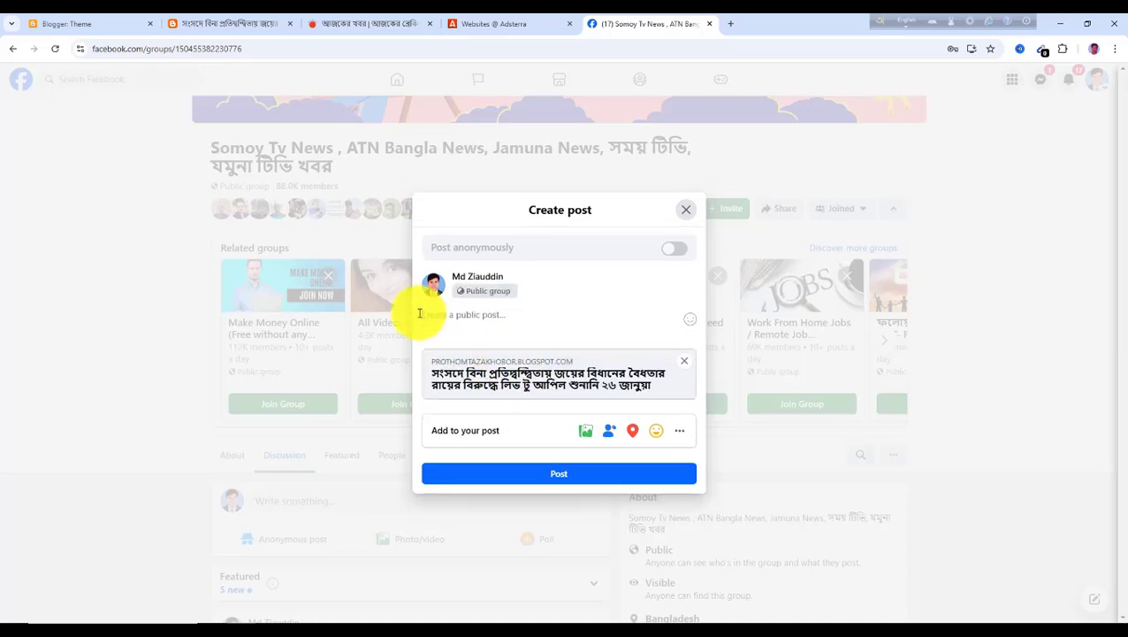
left_click(568, 478)
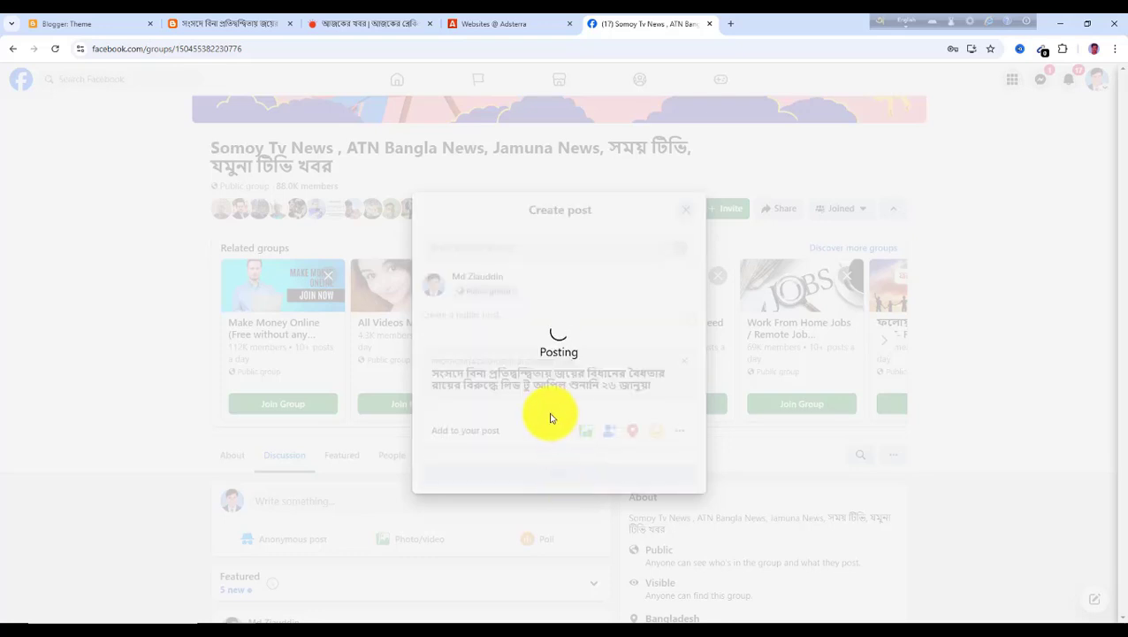
Open the shared post's link and scroll through the article on the blog
scroll(448, 466, "down", 5)
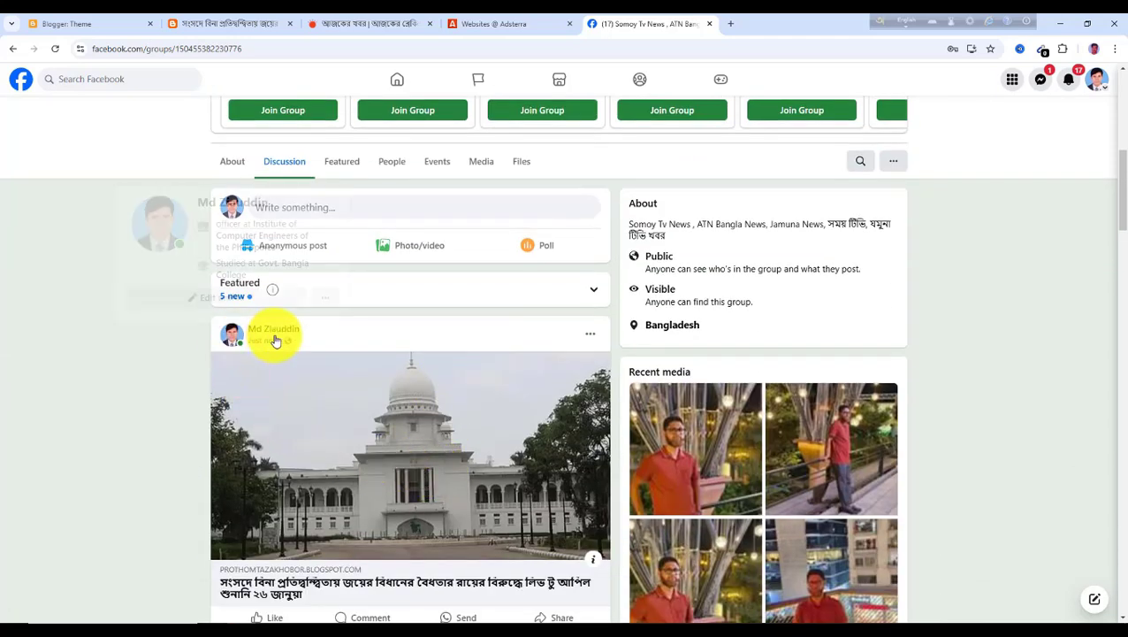
scroll(378, 431, "down", 1)
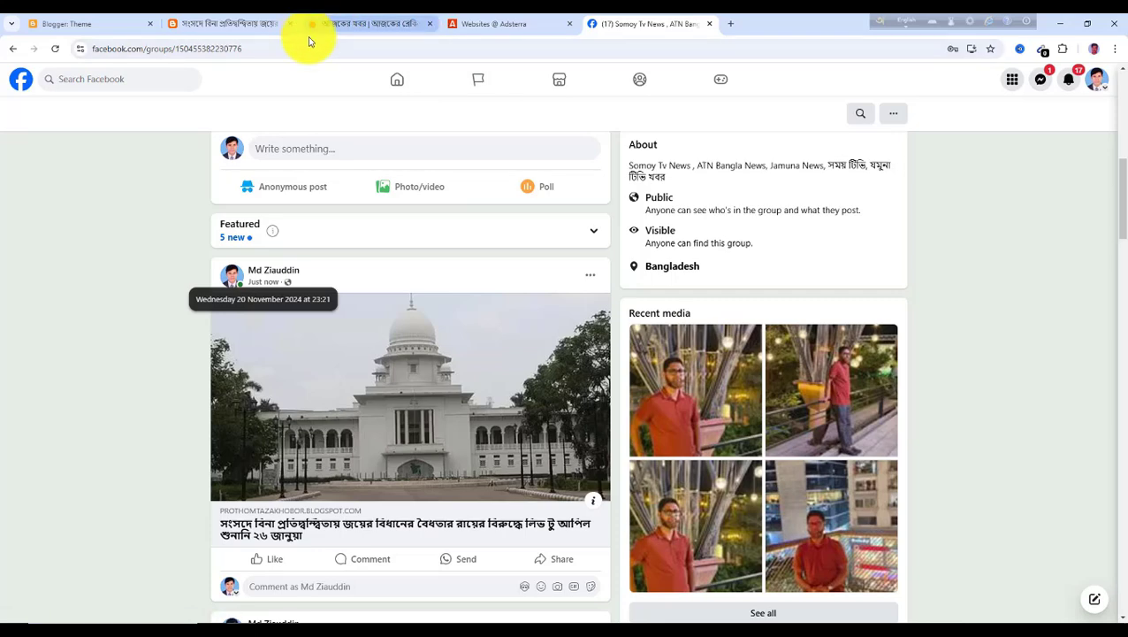
left_click(420, 438)
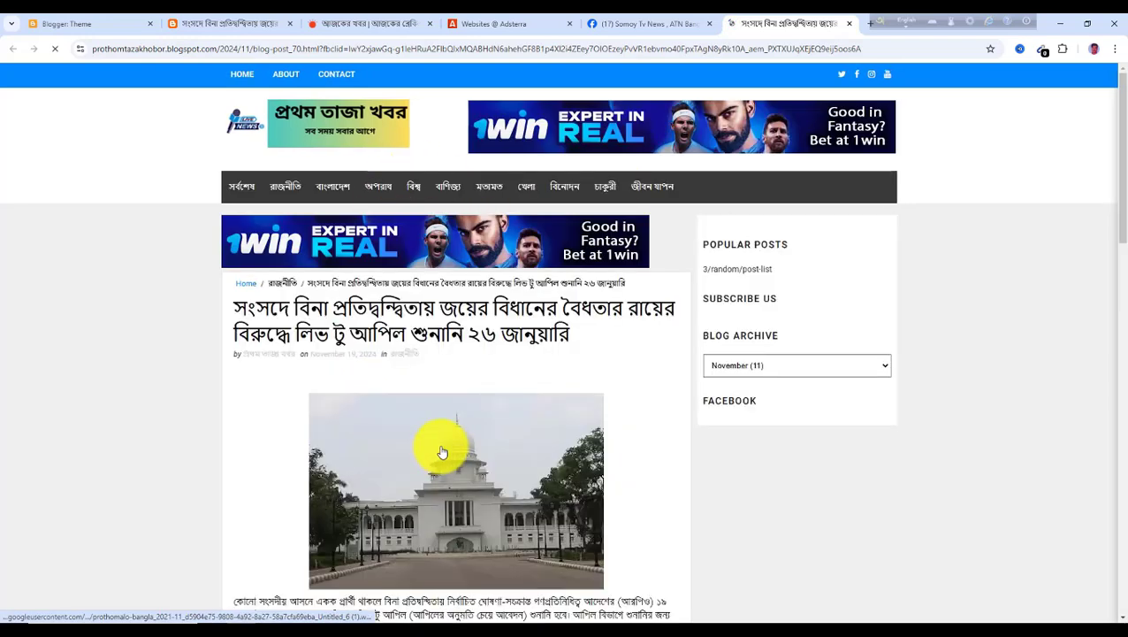
scroll(398, 310, "down", 3)
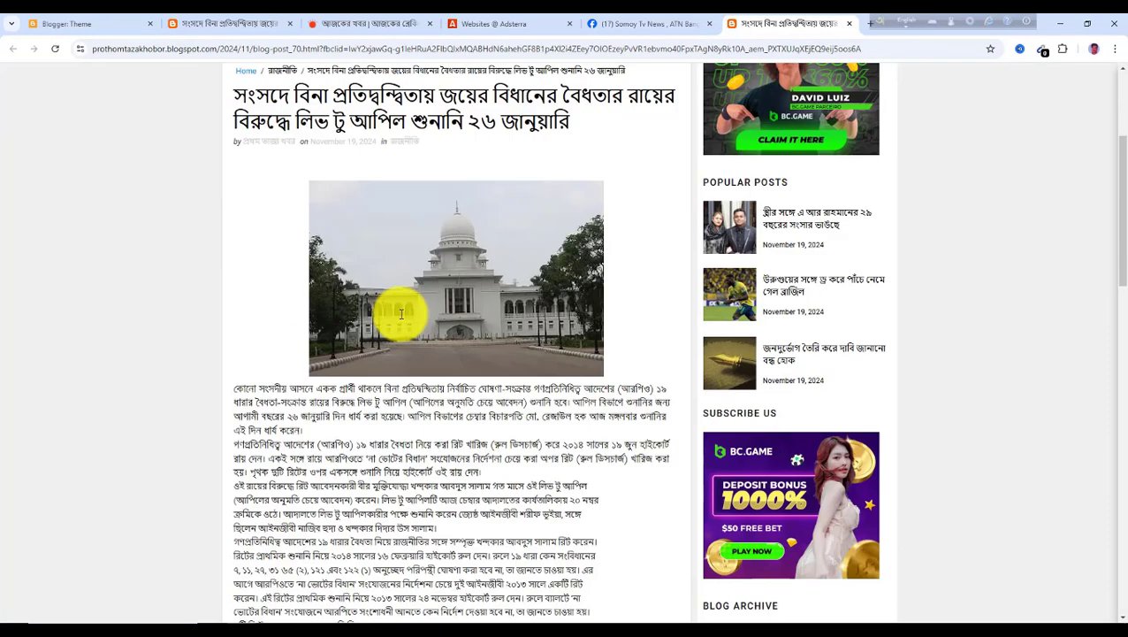
scroll(405, 454, "down", 2)
scroll(741, 143, "up", 3)
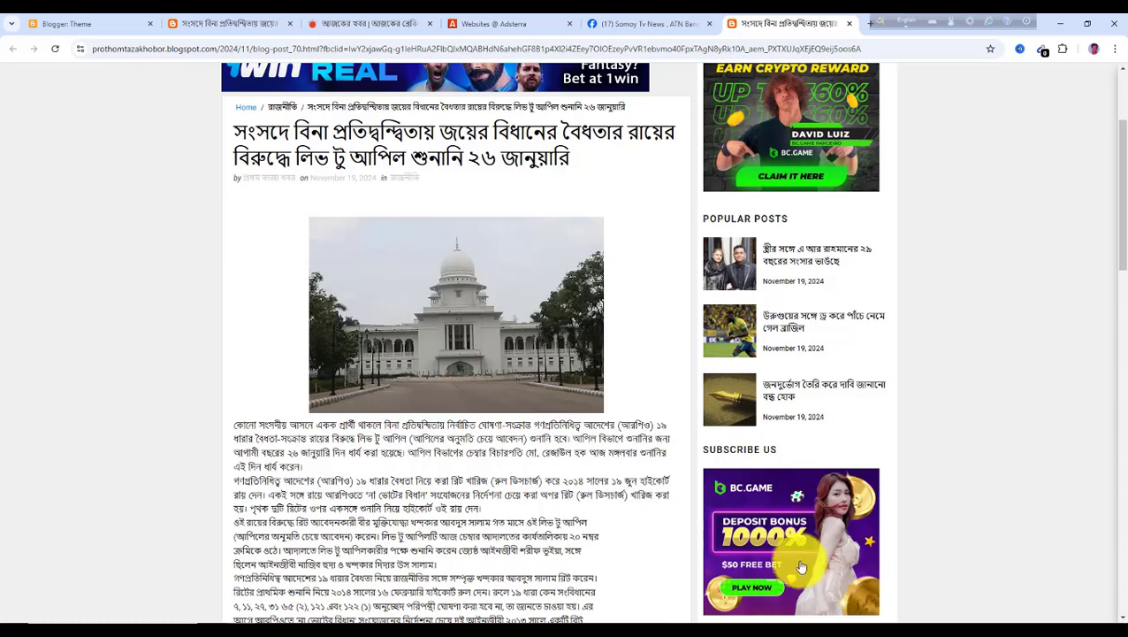
scroll(469, 486, "up", 2)
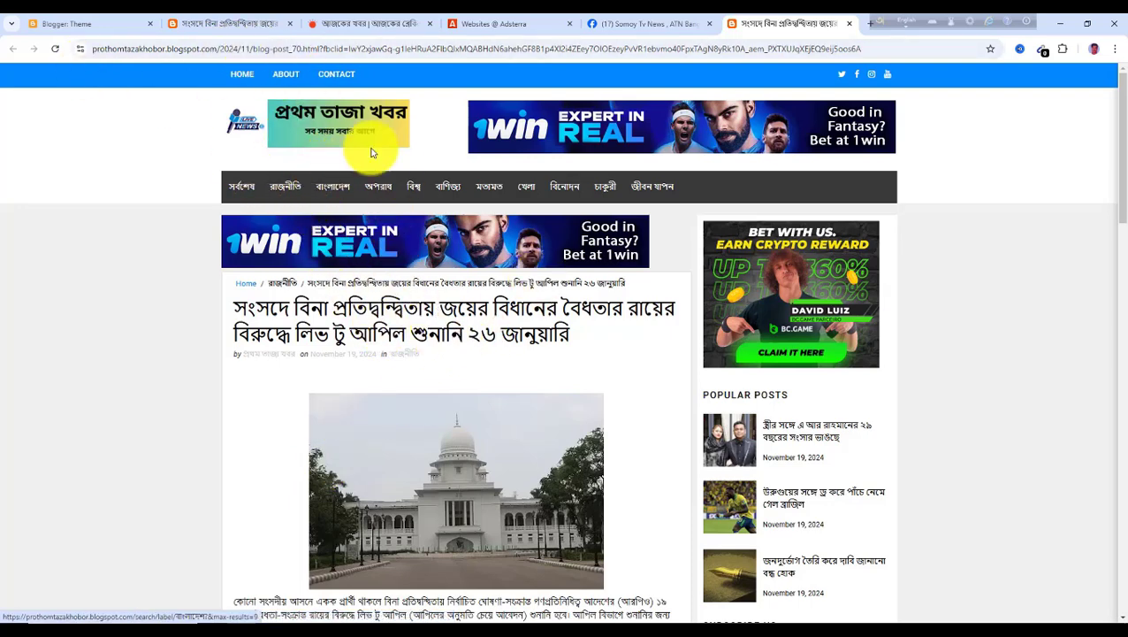
Close the extra article tab and select the article's full address in the blog tab
left_click(256, 26)
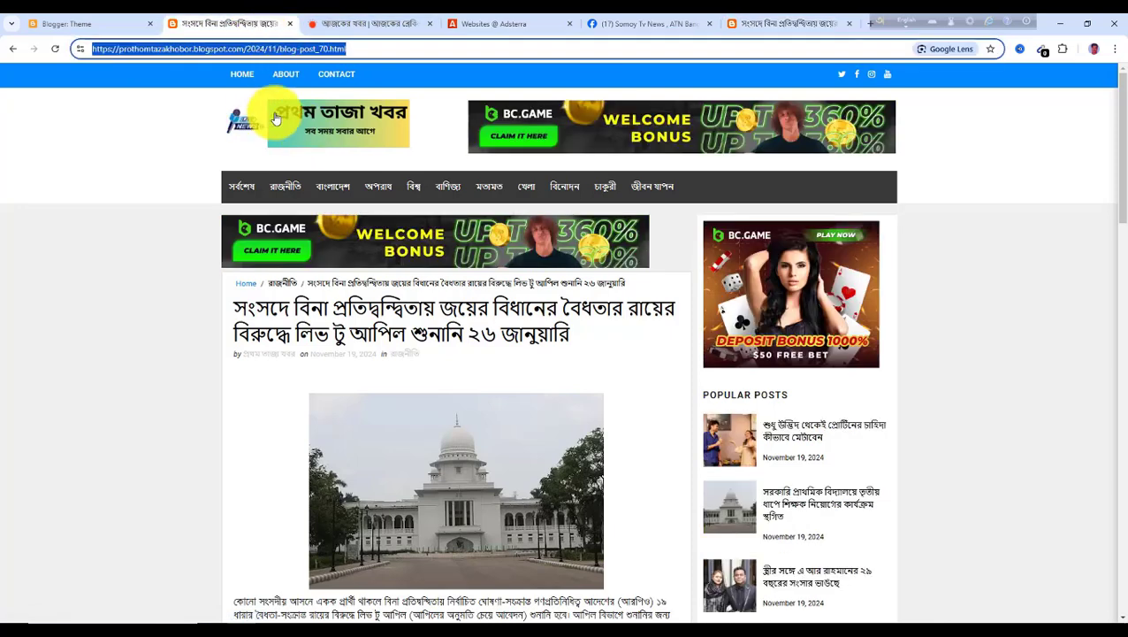
left_click(358, 47)
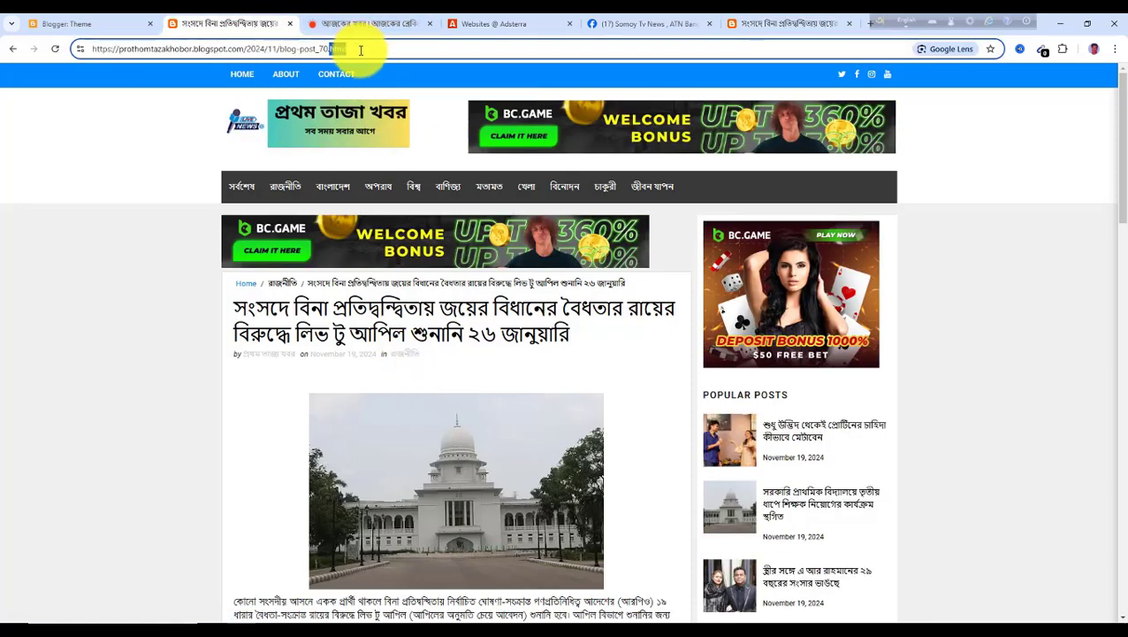
left_click(849, 25)
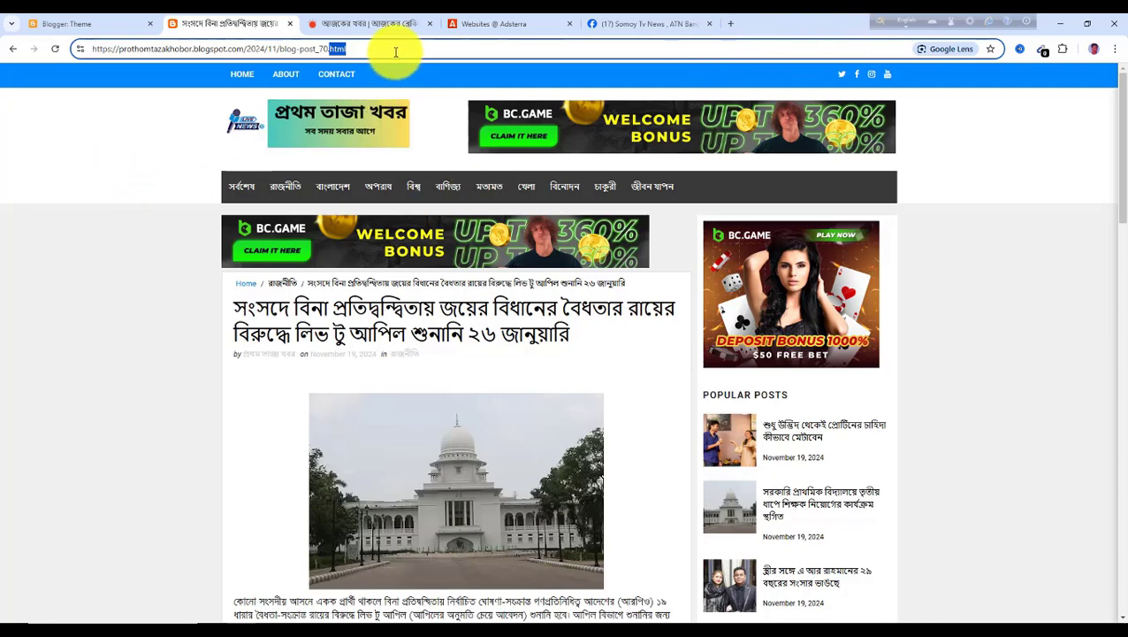
left_click(369, 48)
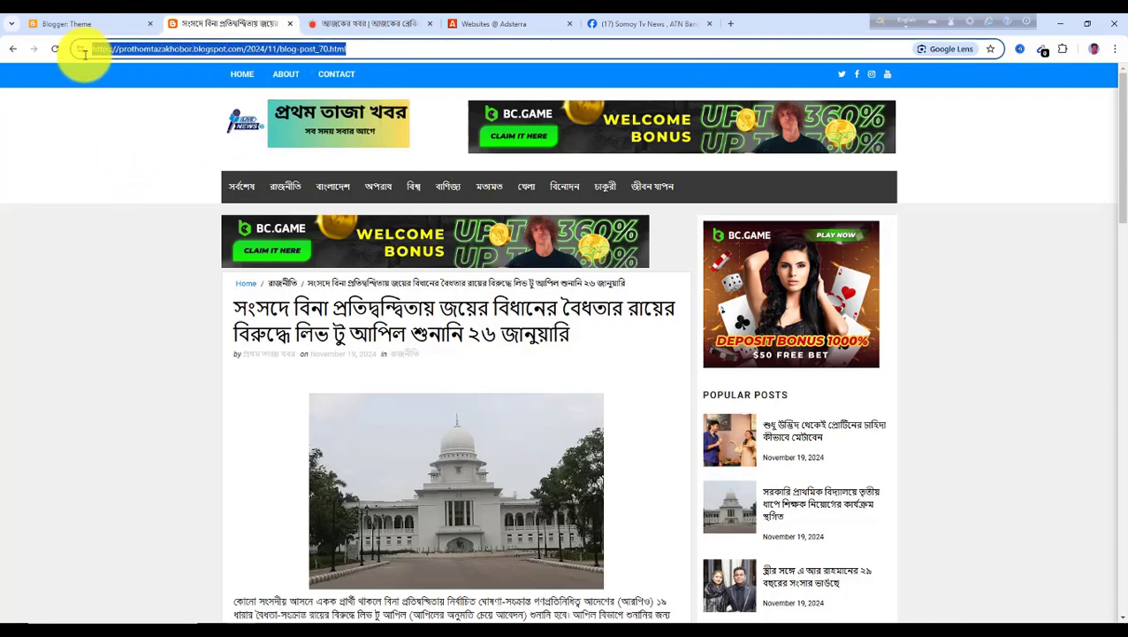
Open TinyURL in a new browser tab
left_click(730, 26)
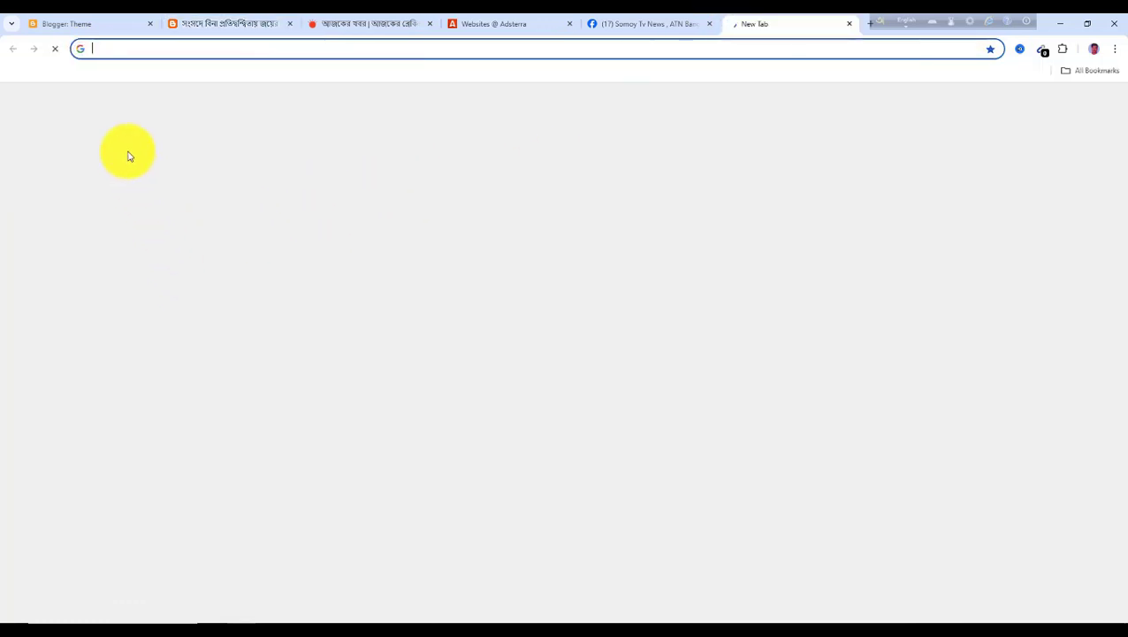
type("ni")
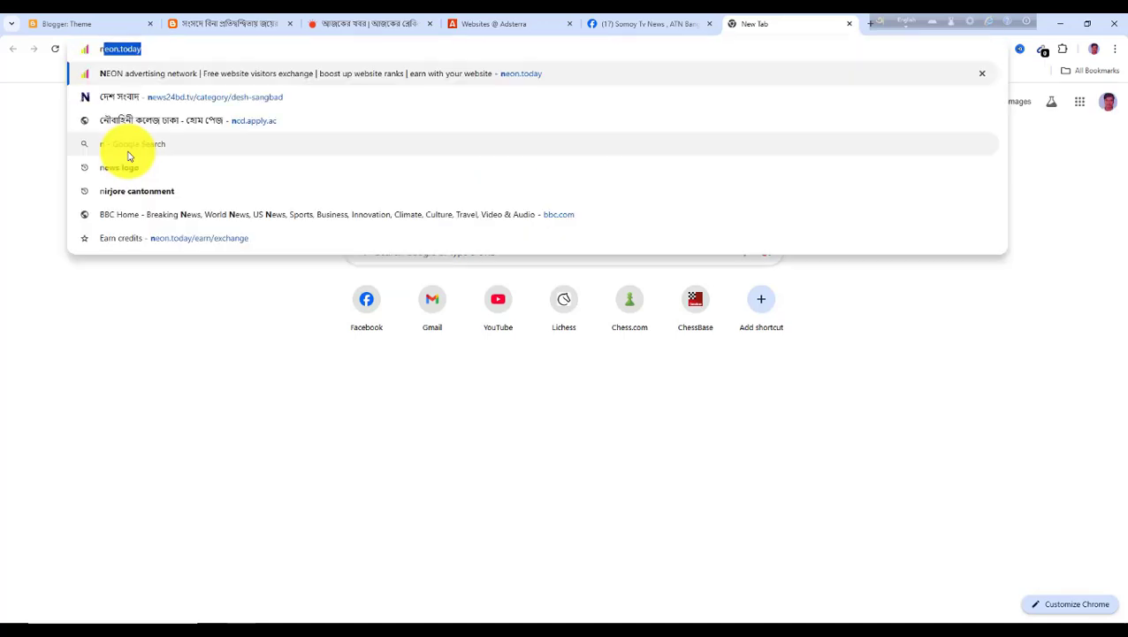
key("BackSpace")
key("BackSpace")
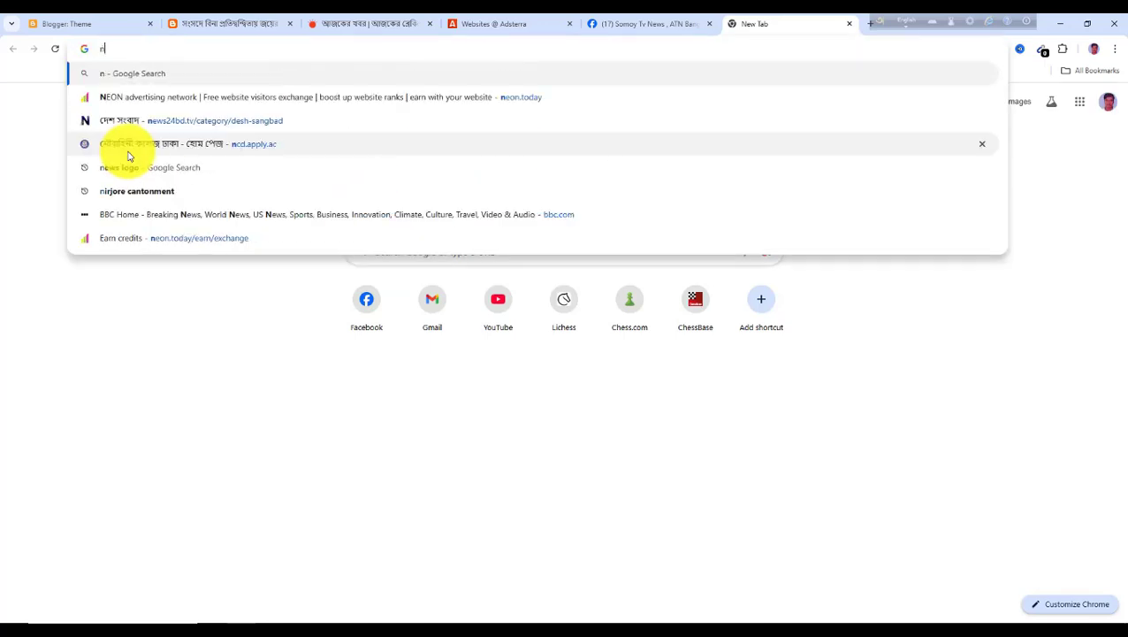
type("tinyurl.com")
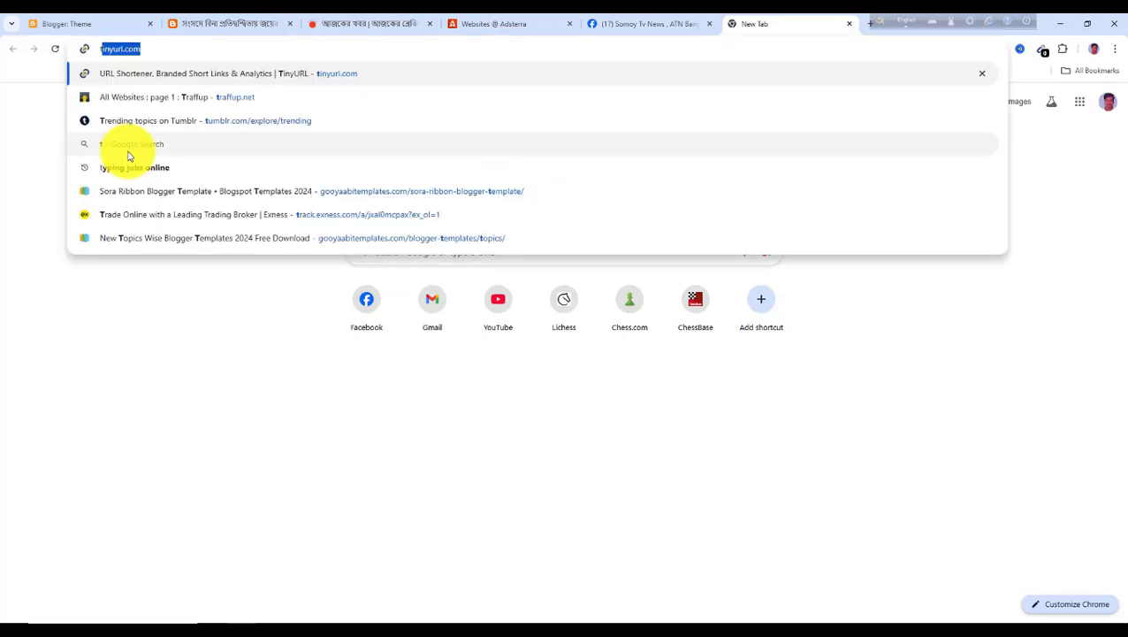
key("Return")
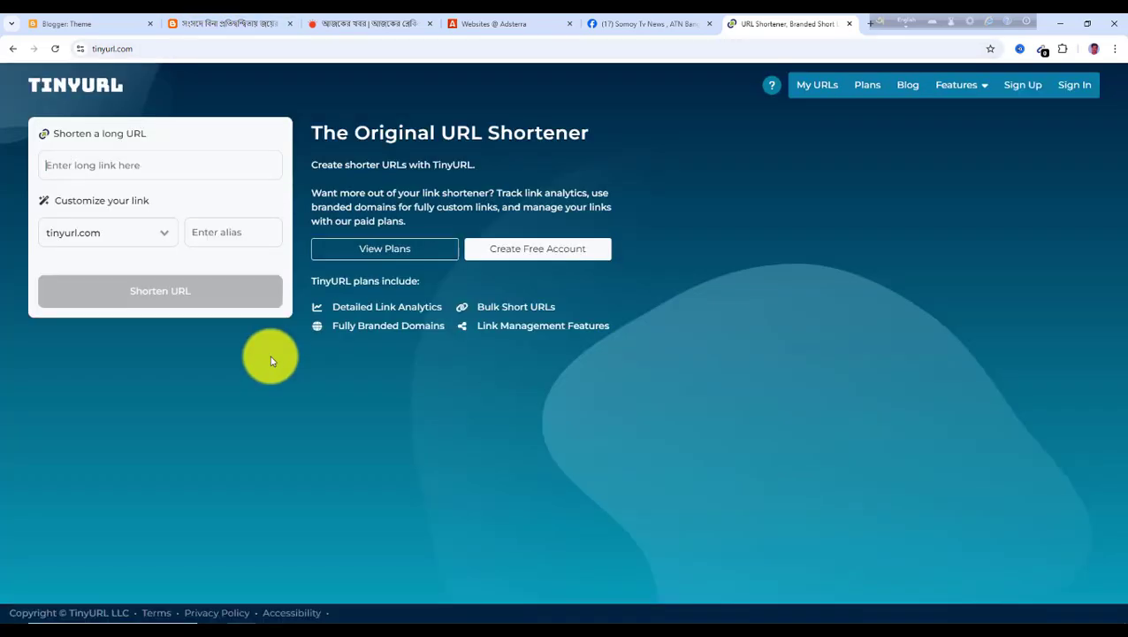
Shorten the copied article address with TinyURL and copy the resulting short link
left_click(70, 167)
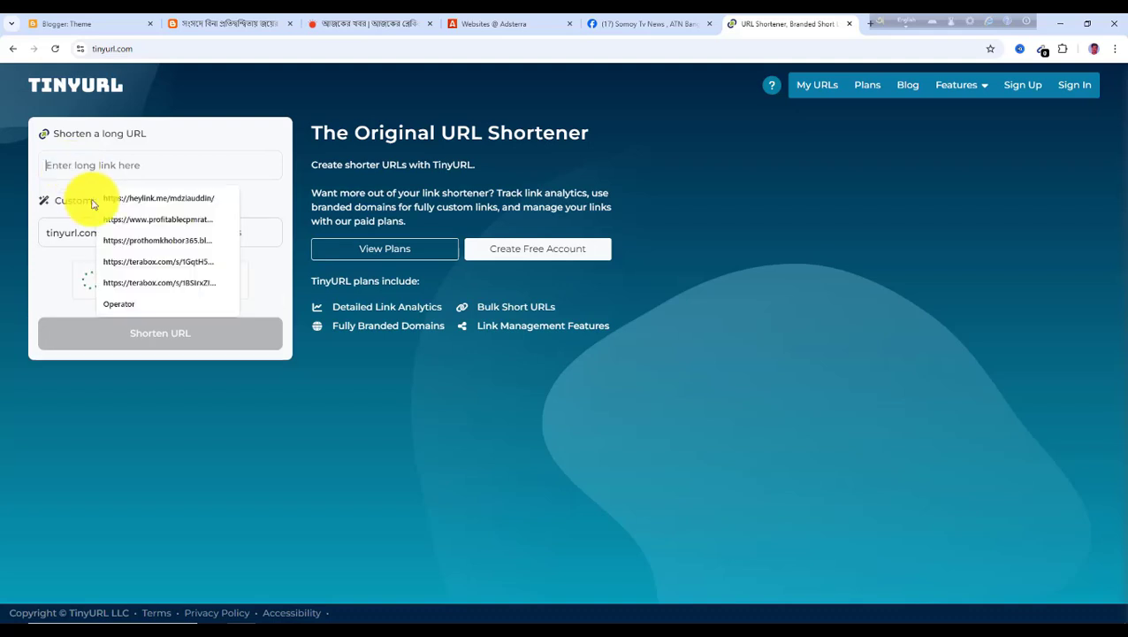
left_click(67, 294)
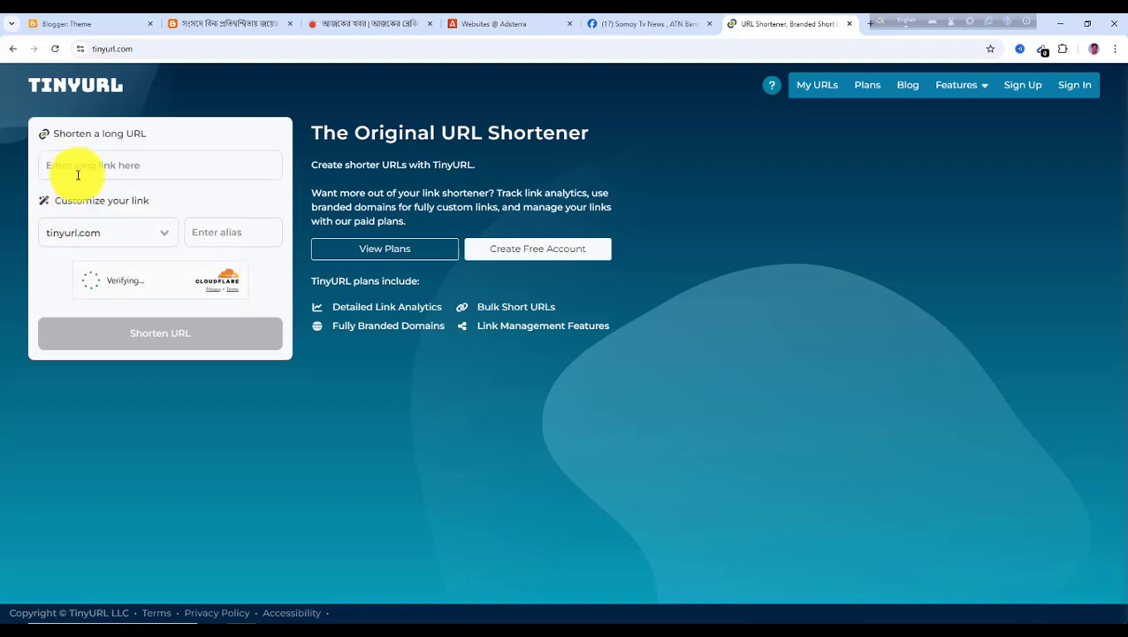
left_click(83, 165)
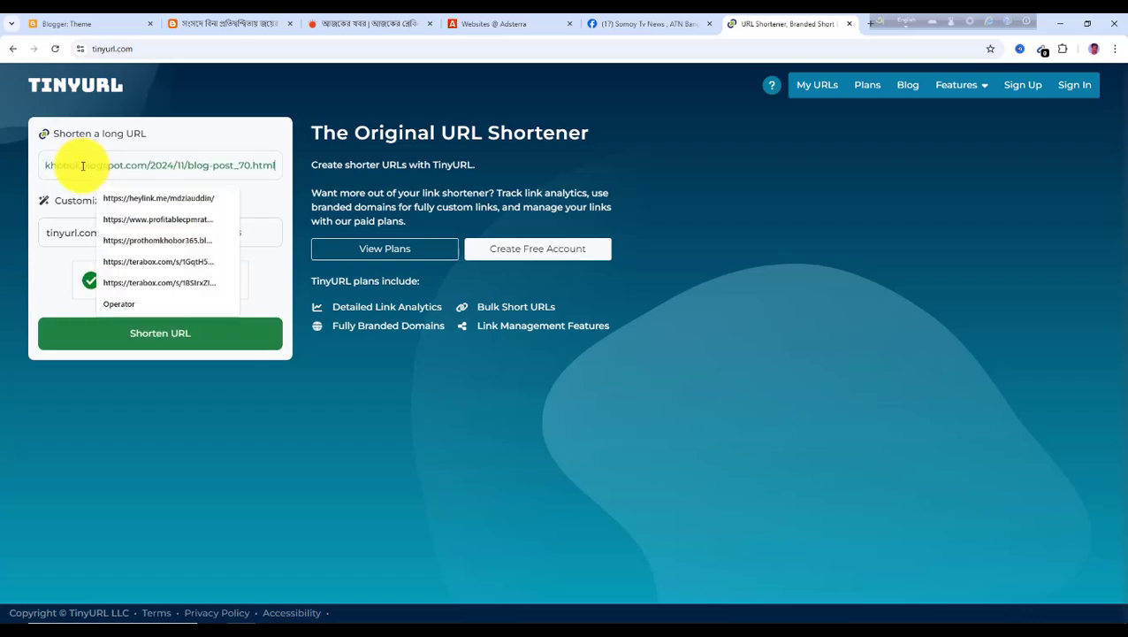
left_click(41, 297)
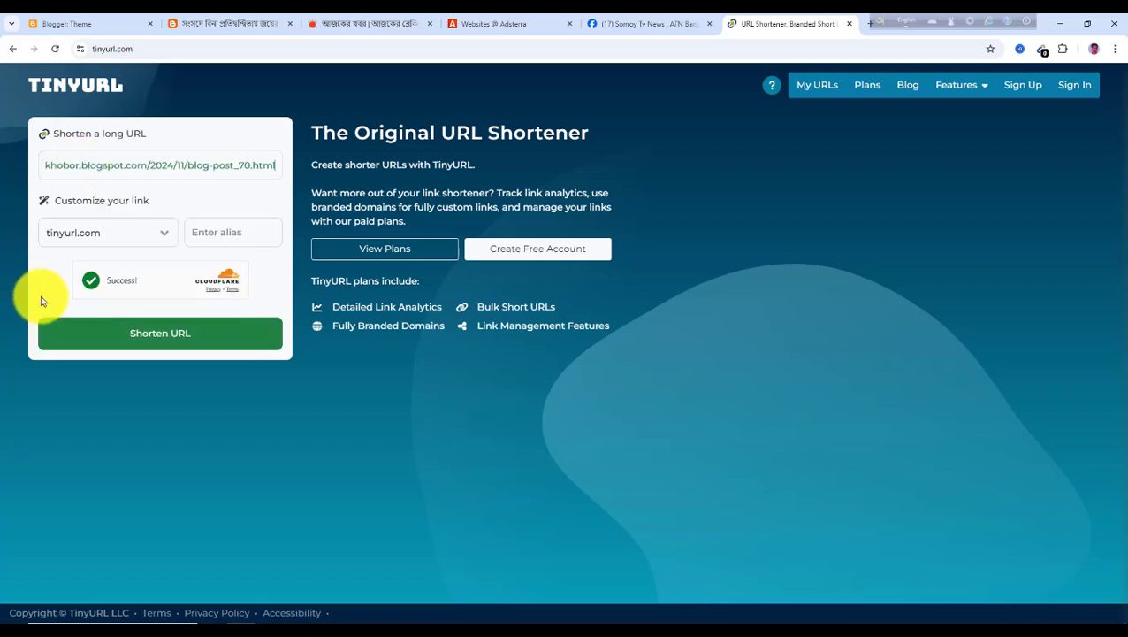
left_click(162, 343)
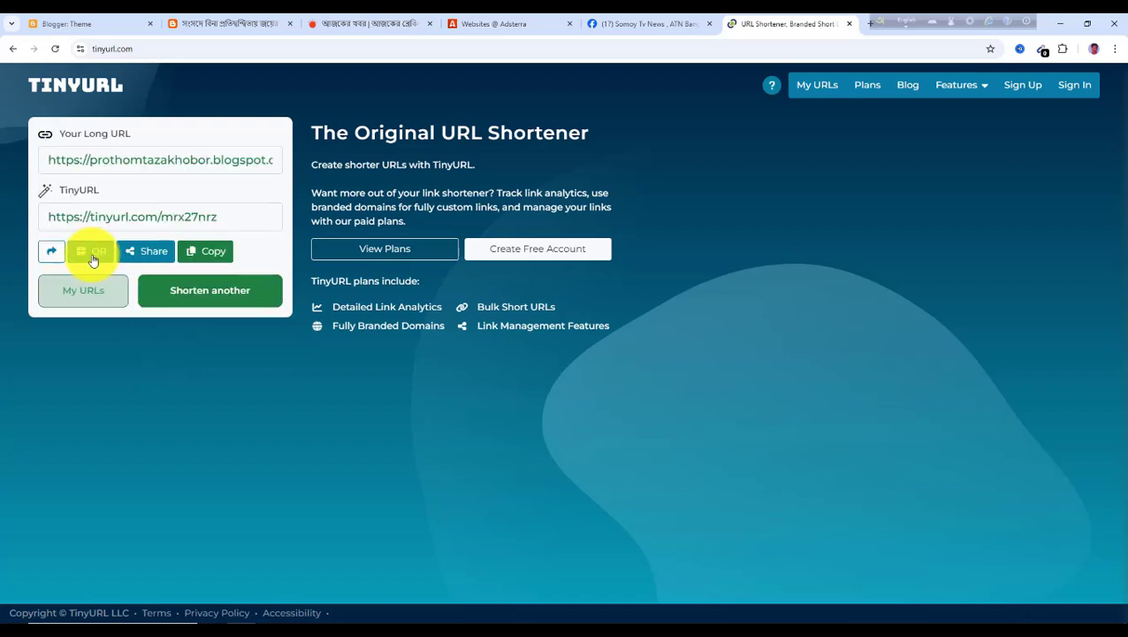
left_click(213, 254)
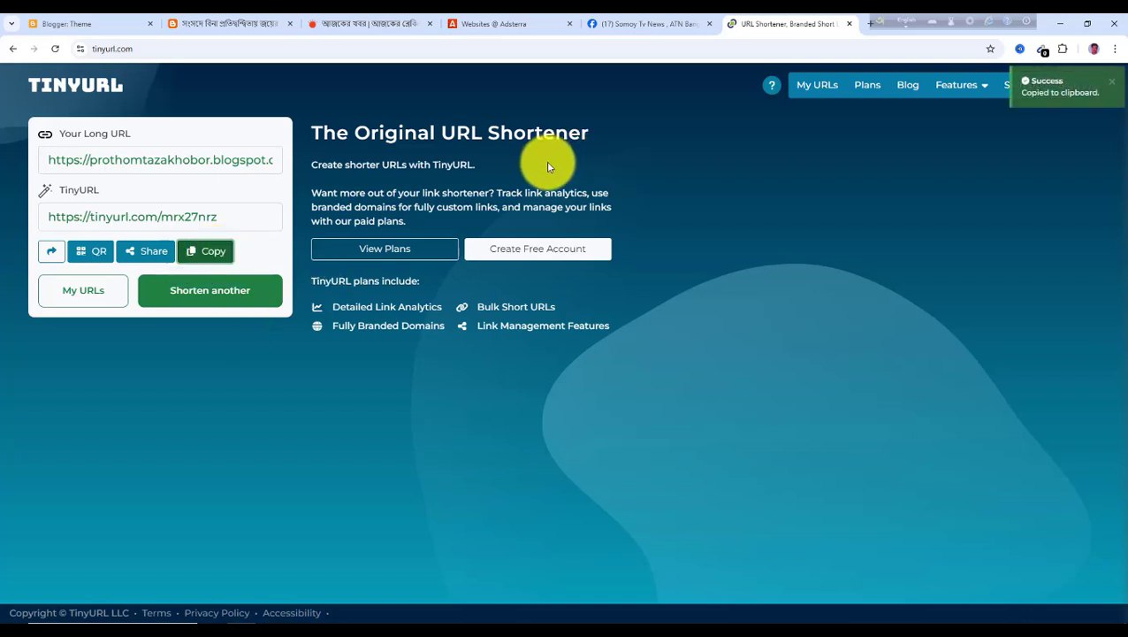
Comment the TinyURL short link on the New Update News post among the Facebook news group posts
left_click(646, 24)
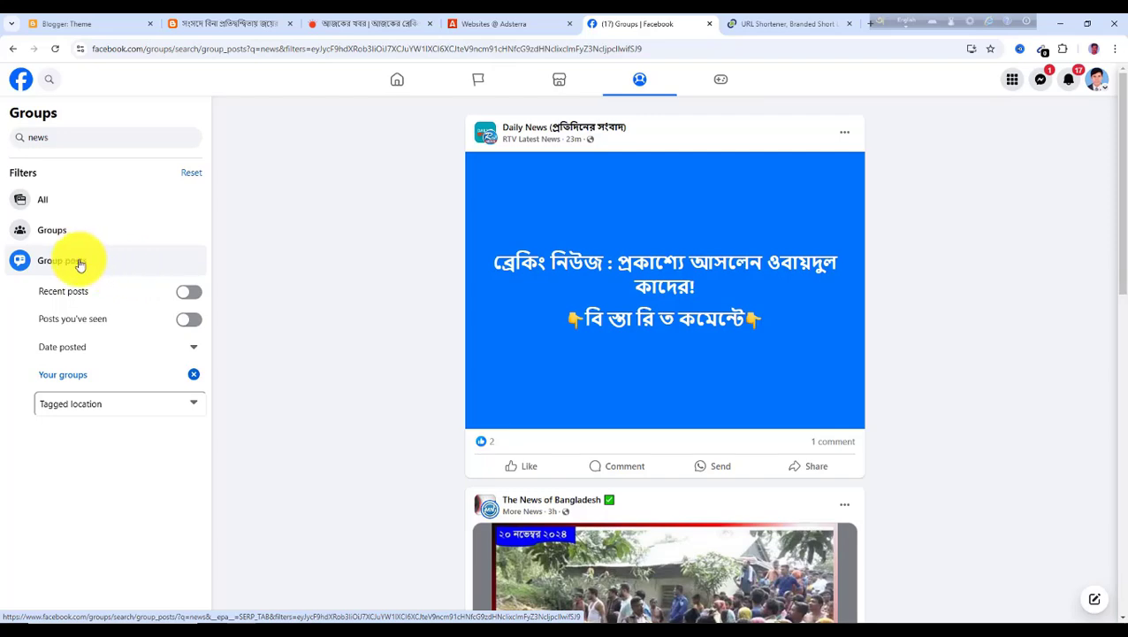
scroll(652, 292, "down", 3)
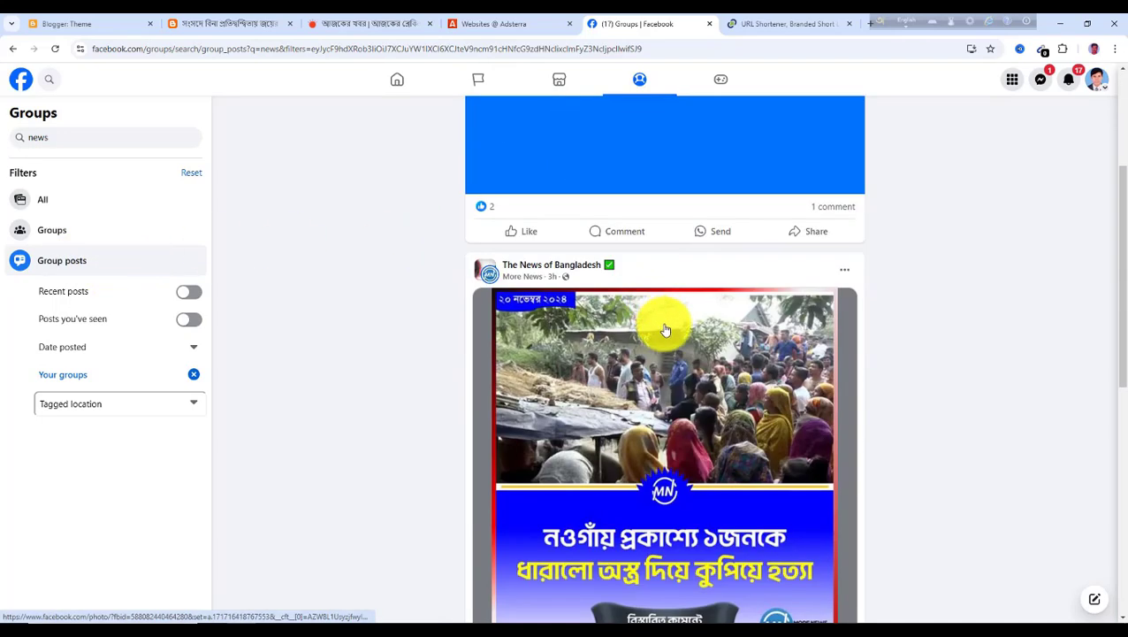
scroll(661, 322, "down", 3)
scroll(681, 329, "down", 3)
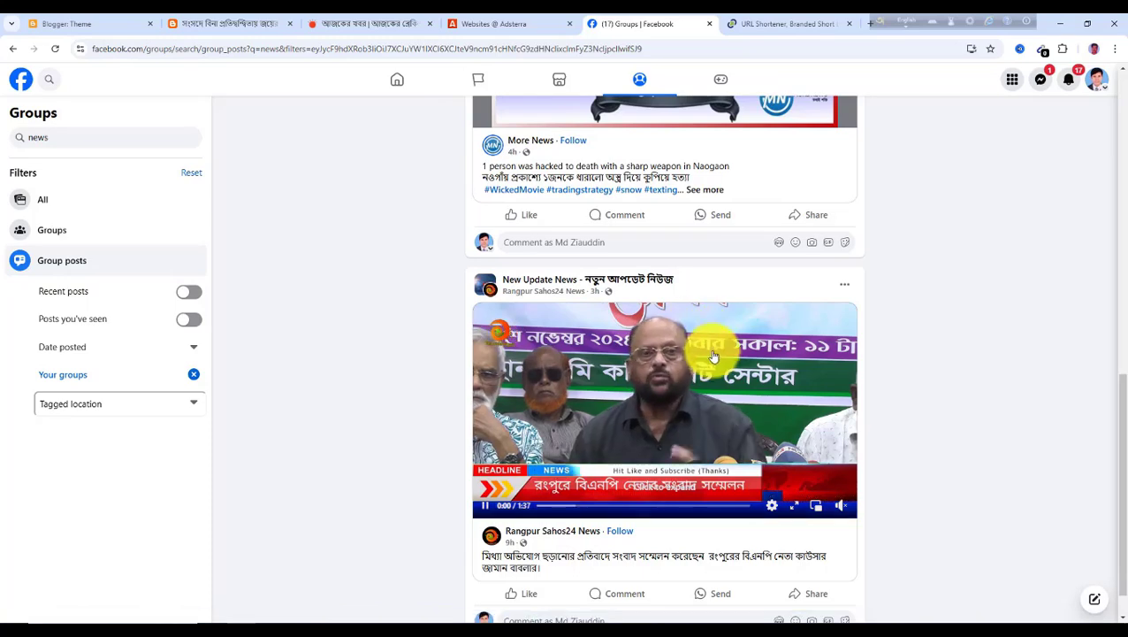
scroll(713, 358, "down", 1)
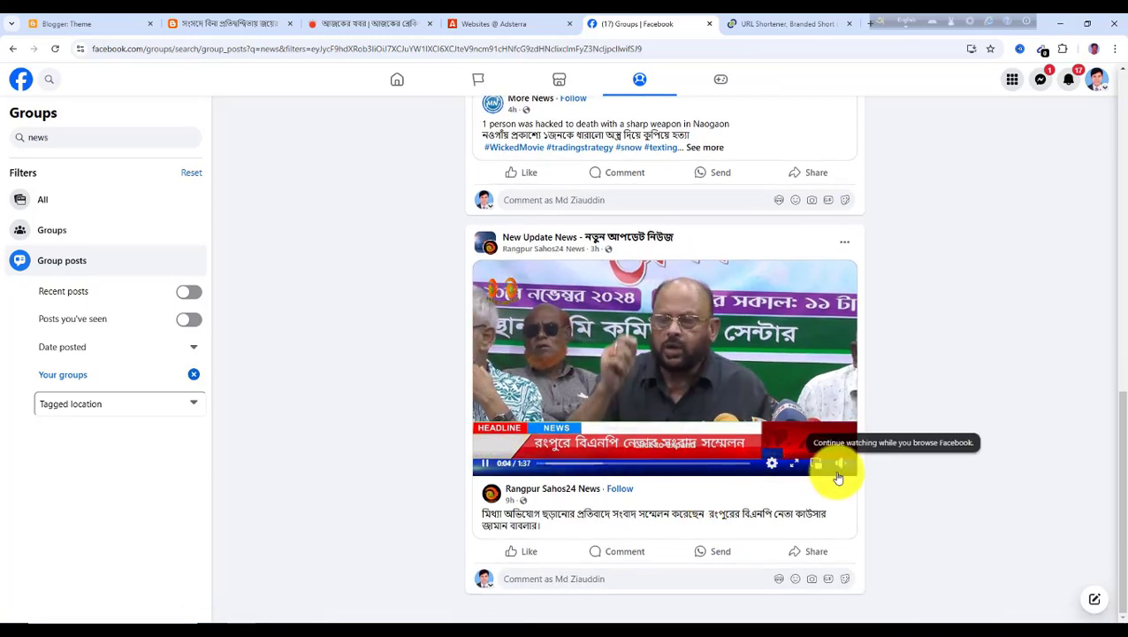
scroll(723, 495, "up", 10)
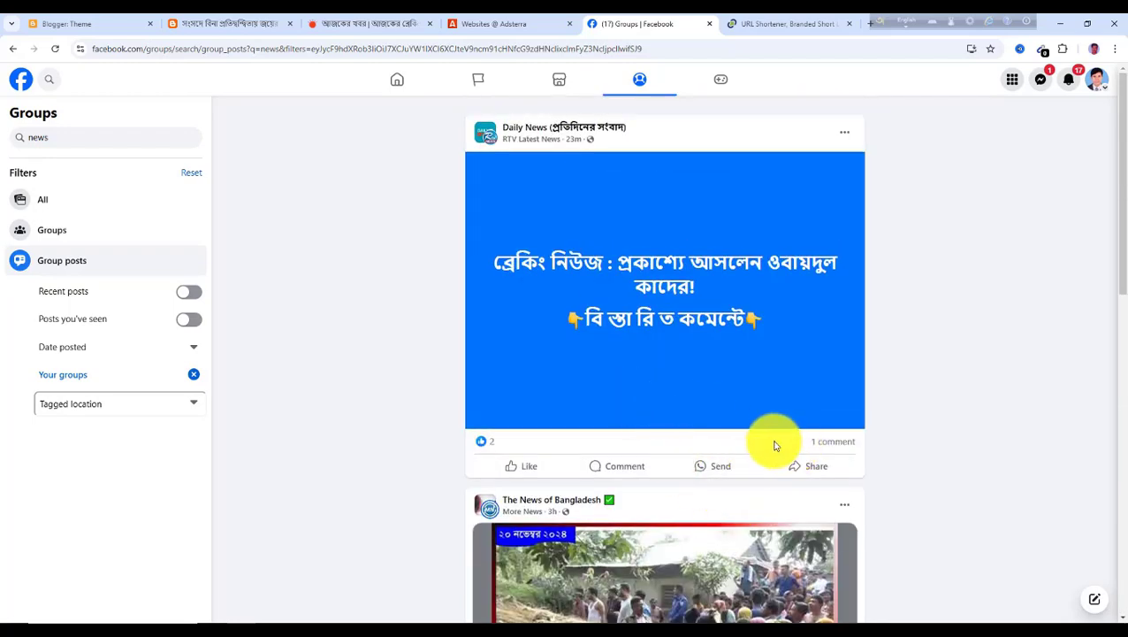
scroll(632, 442, "down", 5)
scroll(648, 447, "down", 4)
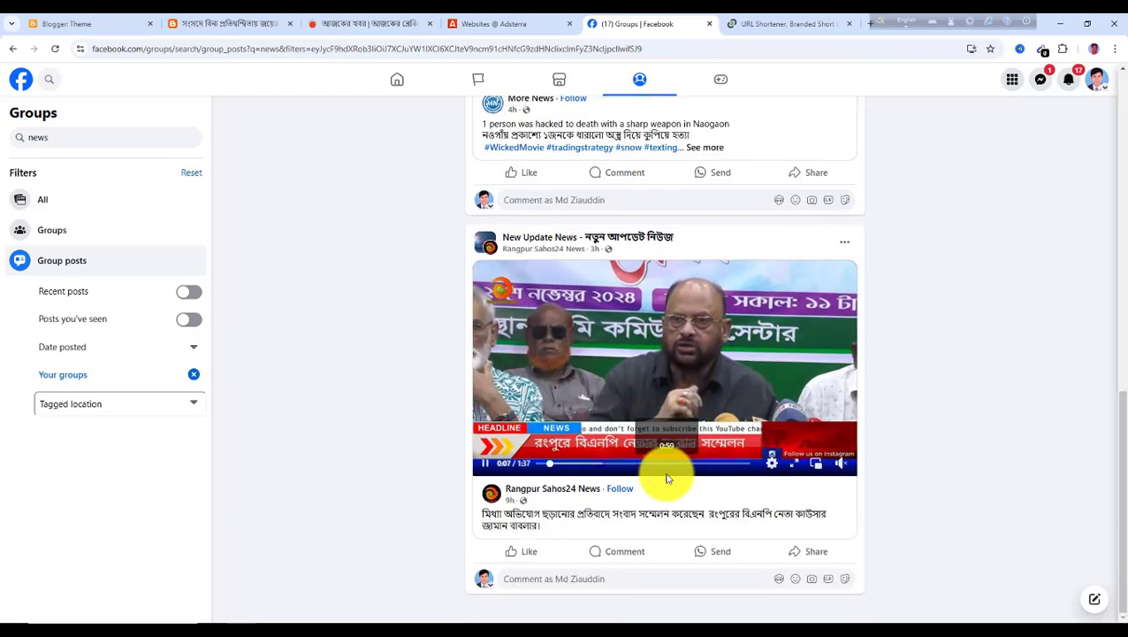
left_click(625, 554)
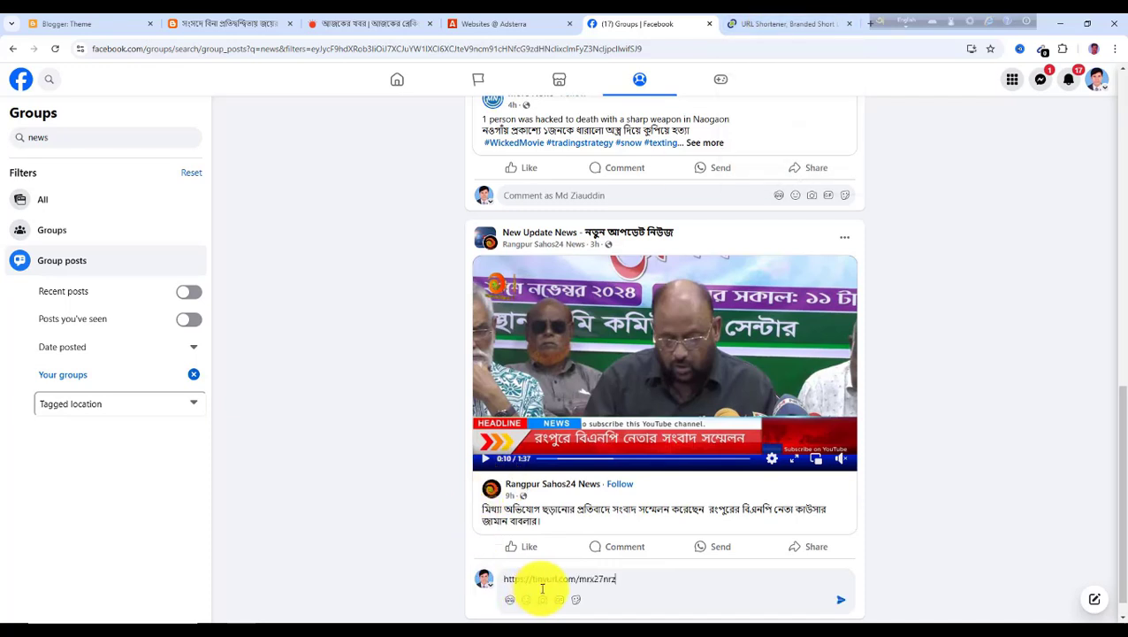
left_click(841, 606)
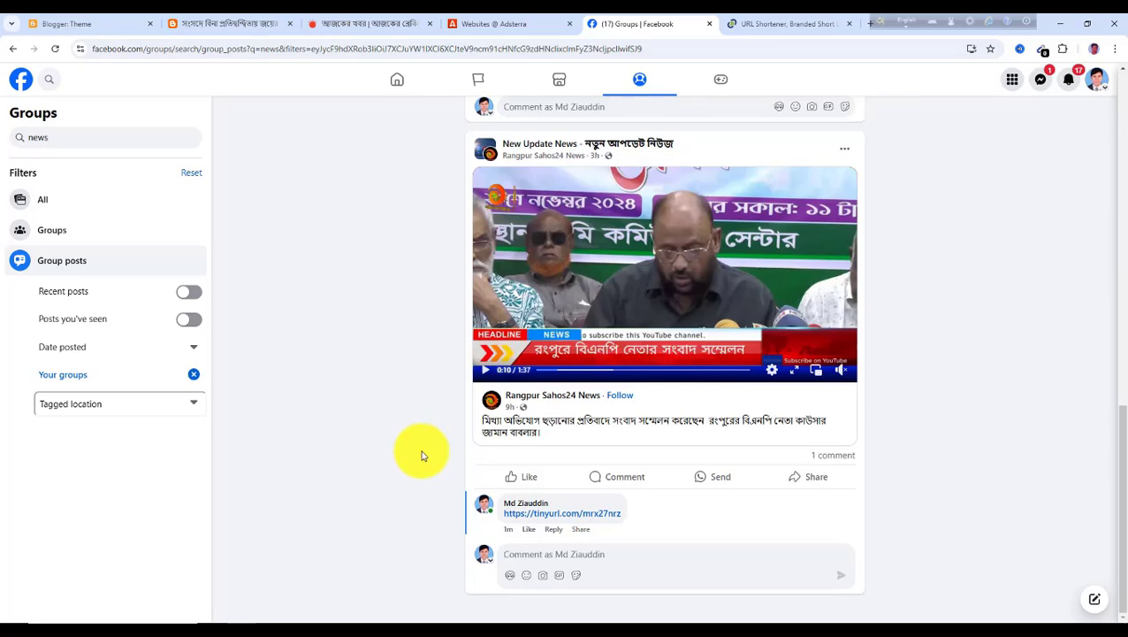
scroll(421, 455, "up", 8)
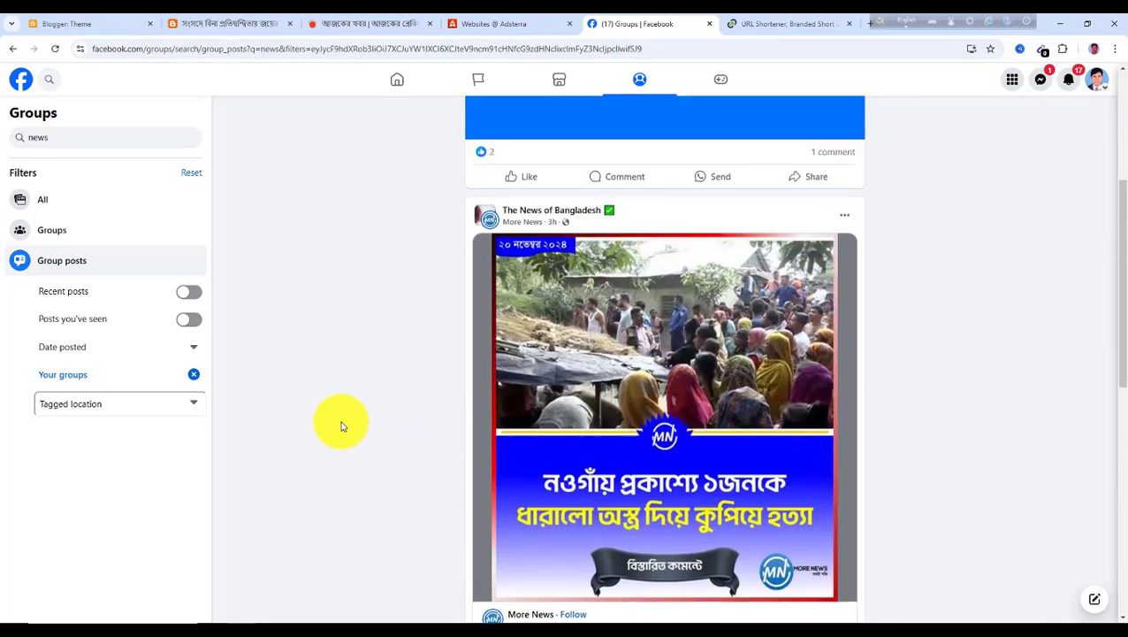
scroll(341, 426, "up", 2)
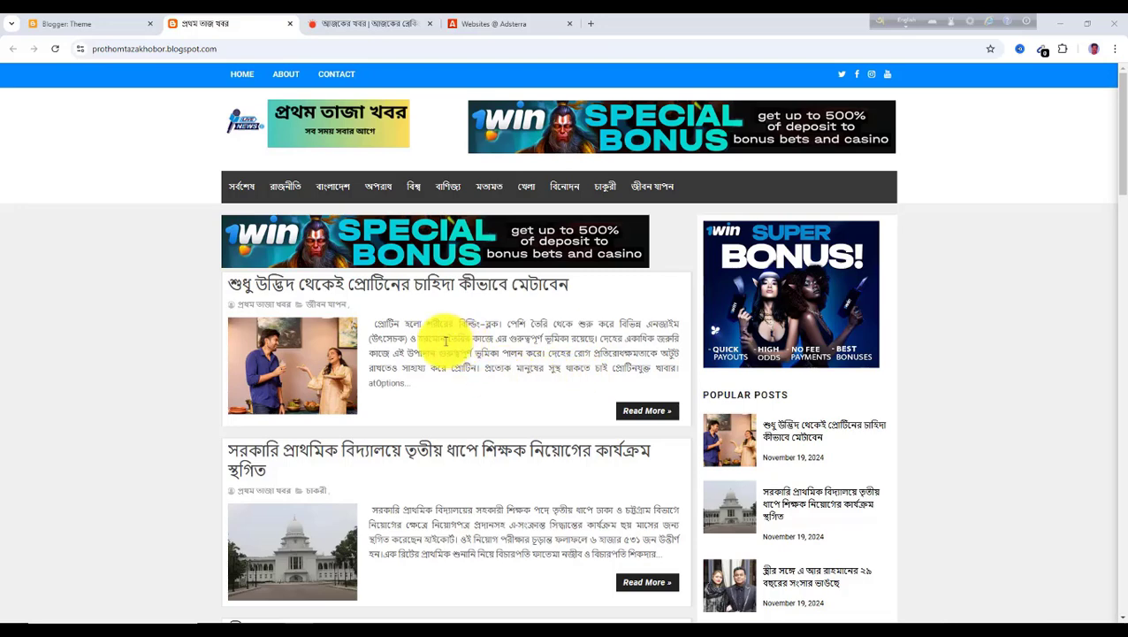
Open Google Search Console in a new tab by searching for google search console
left_click(590, 27)
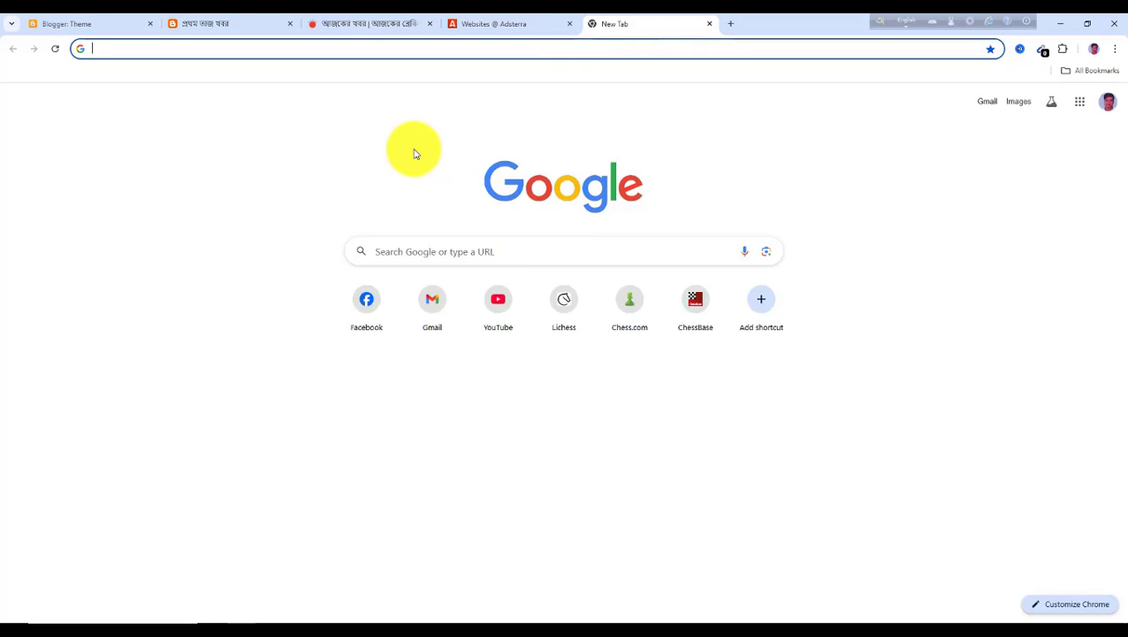
type("googl")
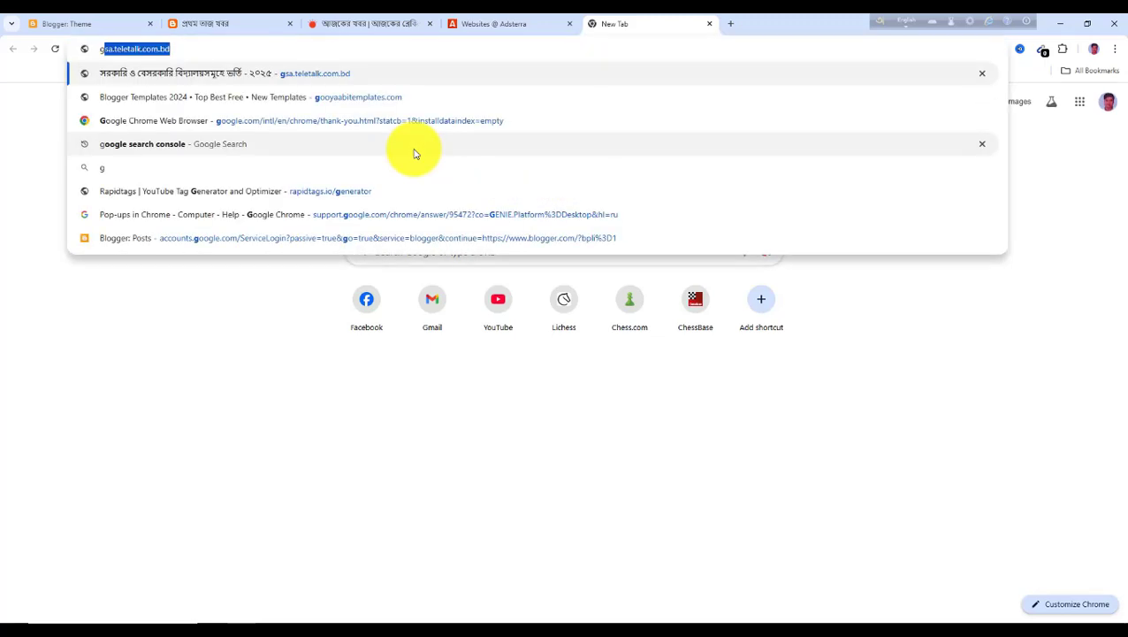
type("e")
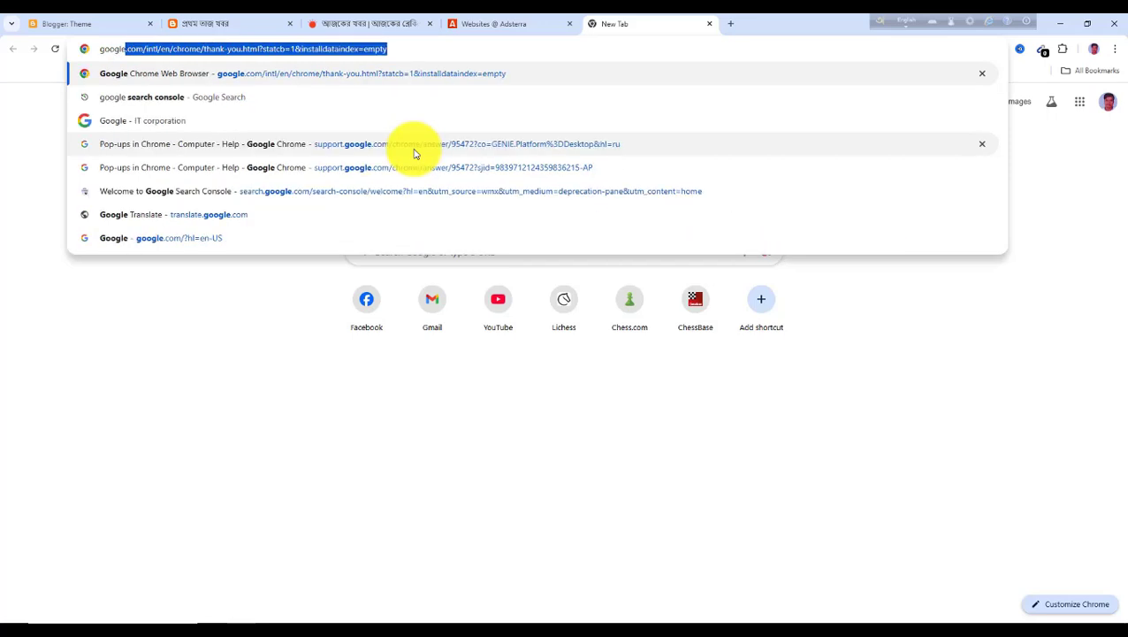
type(" se")
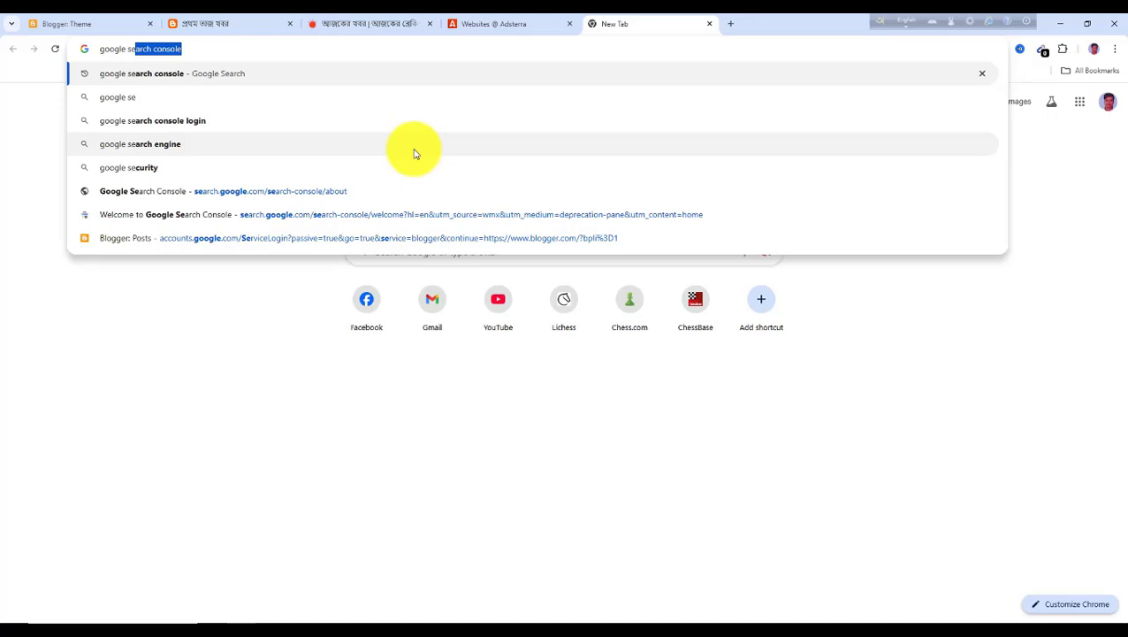
key("Return")
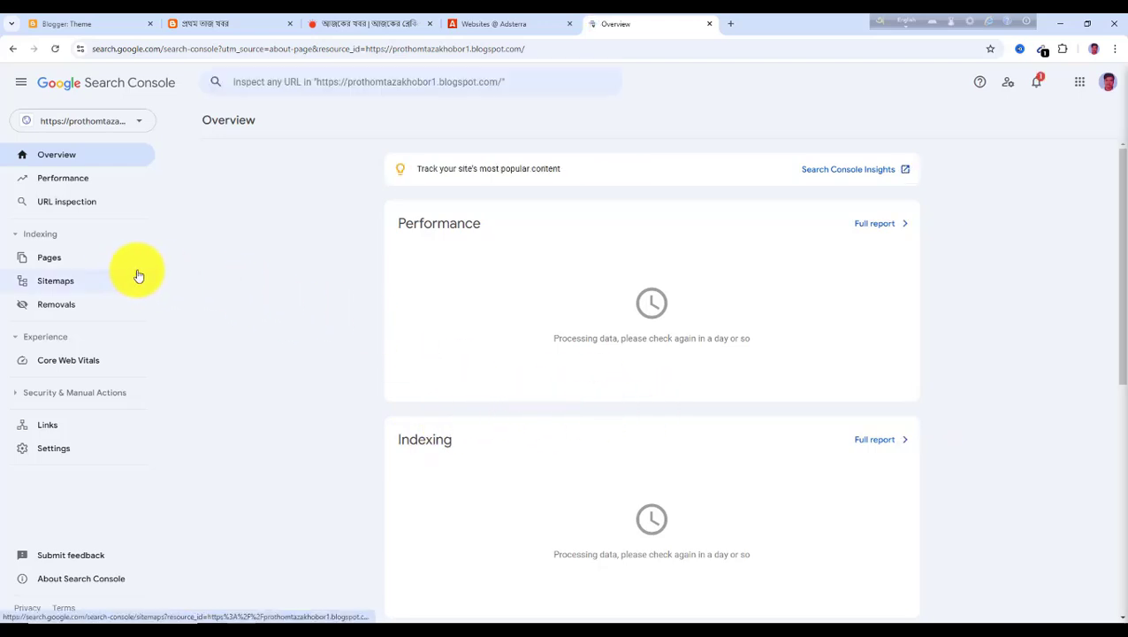
left_click(55, 49)
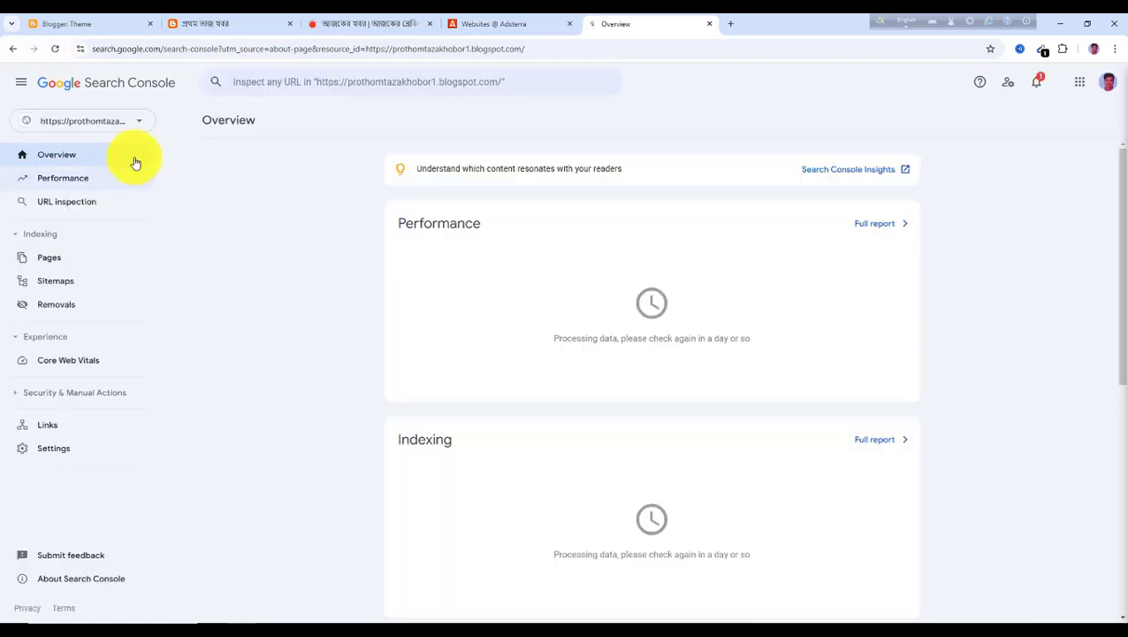
left_click(137, 121)
left_click(77, 193)
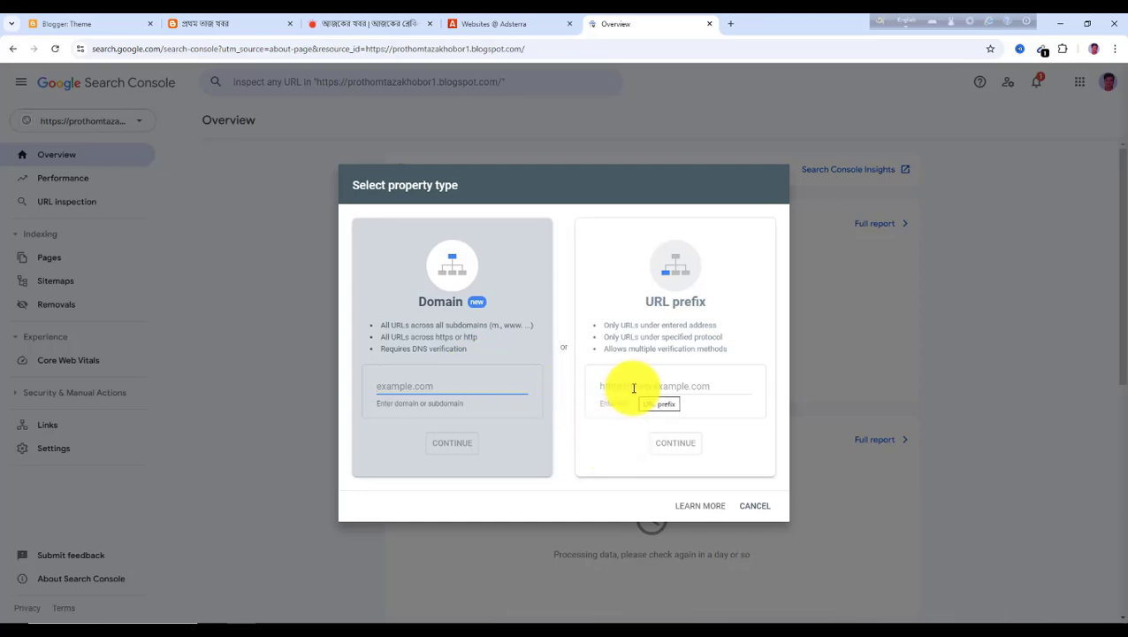
left_click(213, 24)
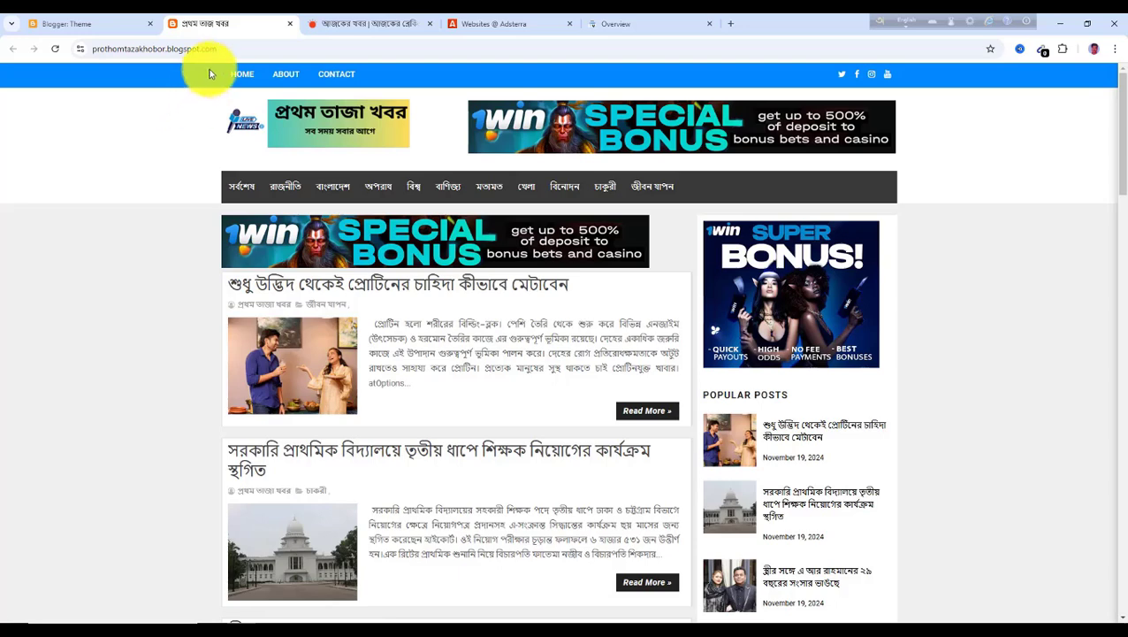
left_click(221, 49)
left_click_drag(252, 49, 69, 48)
key("ctrl+c")
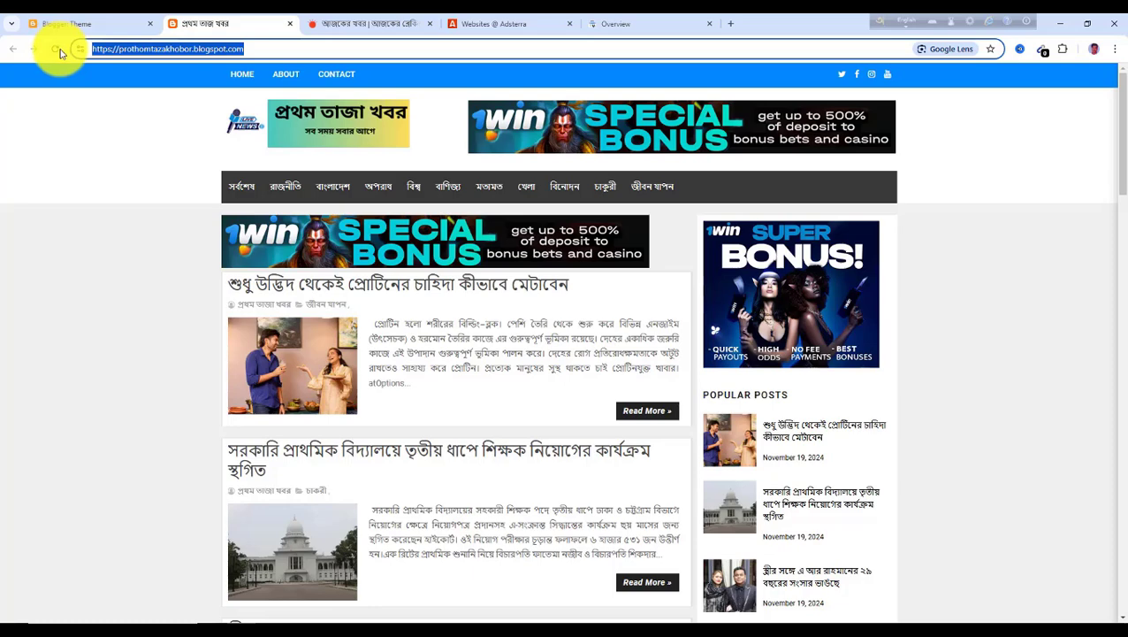
left_click(606, 24)
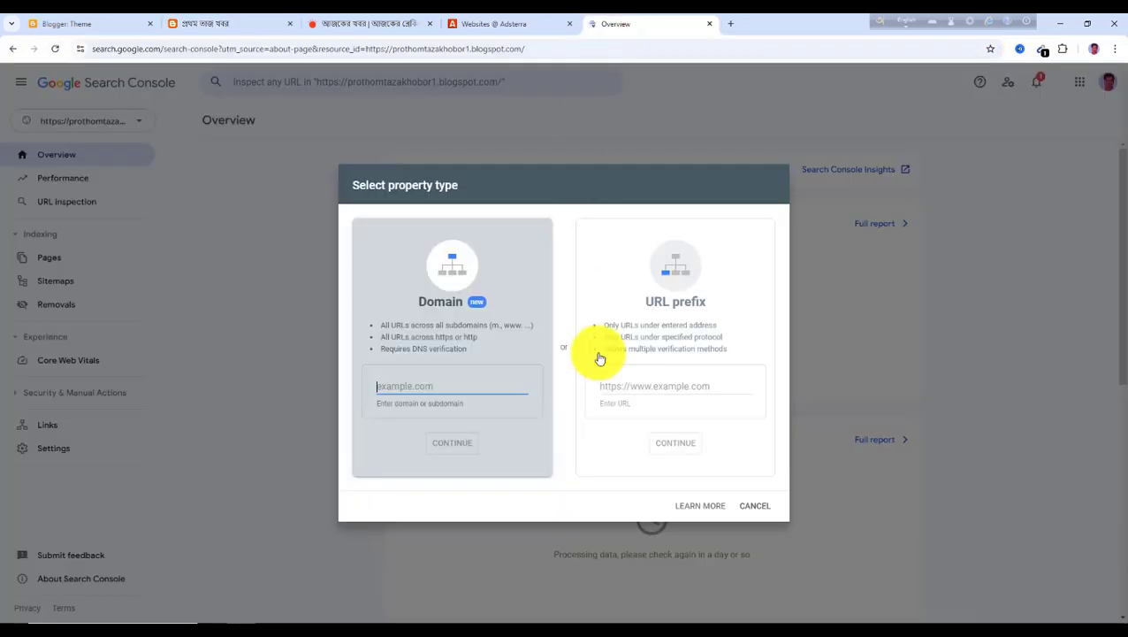
left_click(646, 389)
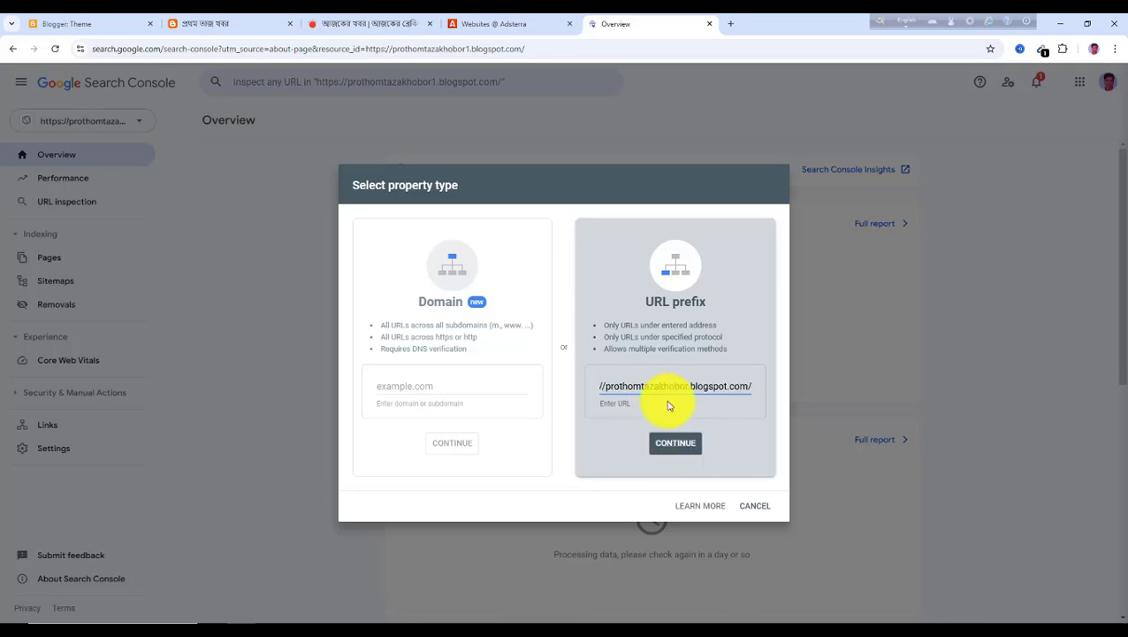
left_click(677, 447)
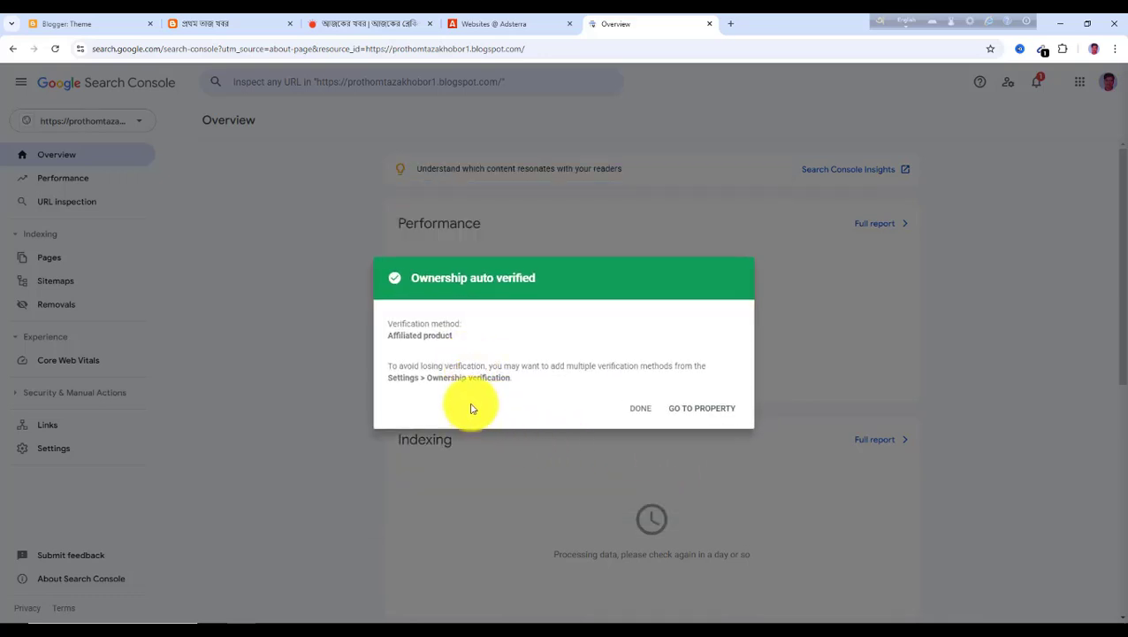
left_click(705, 410)
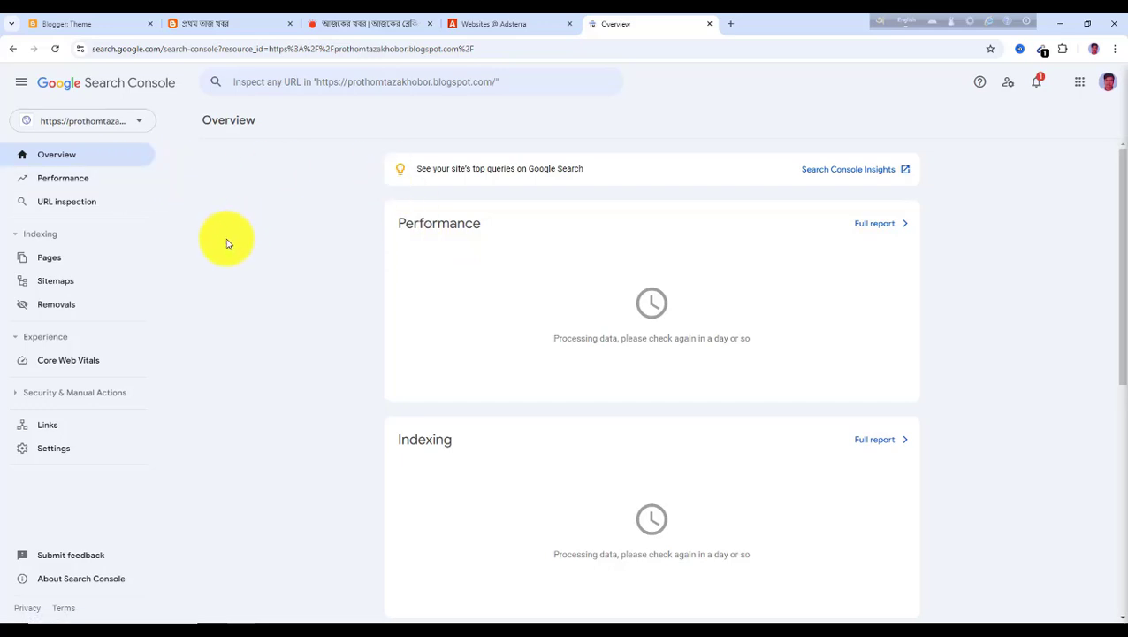
Open a new tab and search for blogger sitemap generator to reach the Blogger XML Sitemaps page
left_click(731, 26)
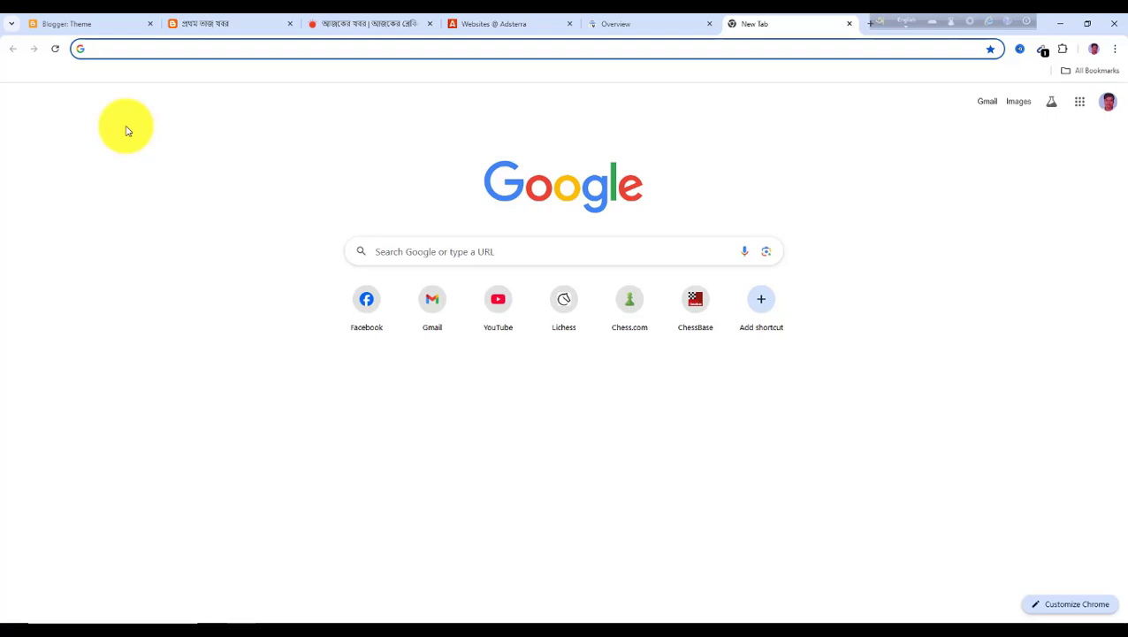
type("b")
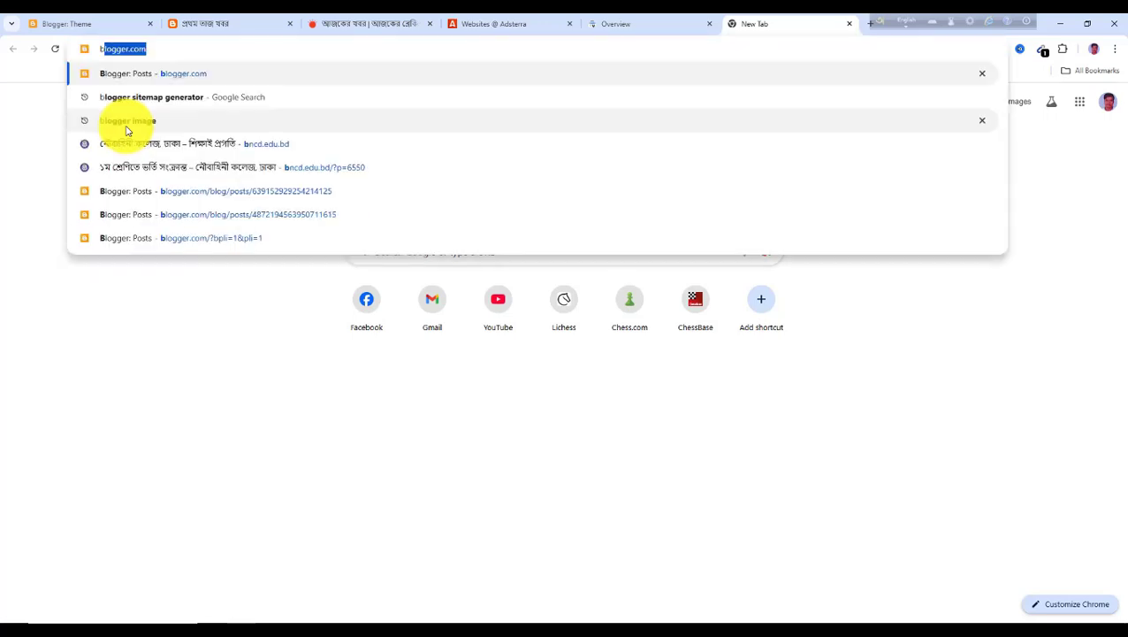
type("o")
key("BackSpace")
key("BackSpace")
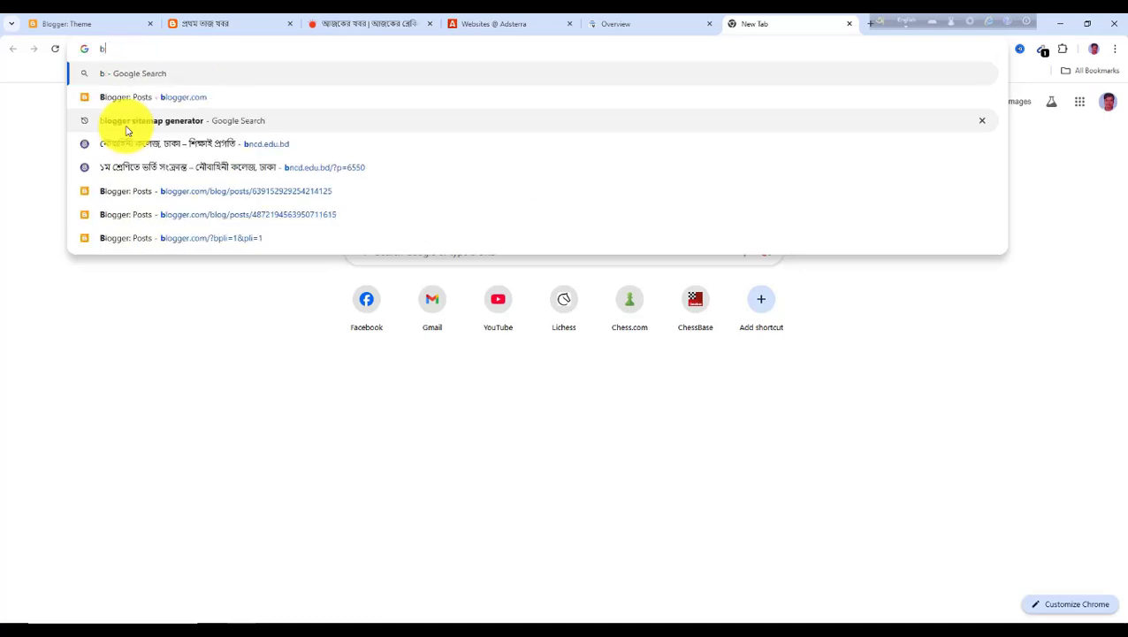
type("logger")
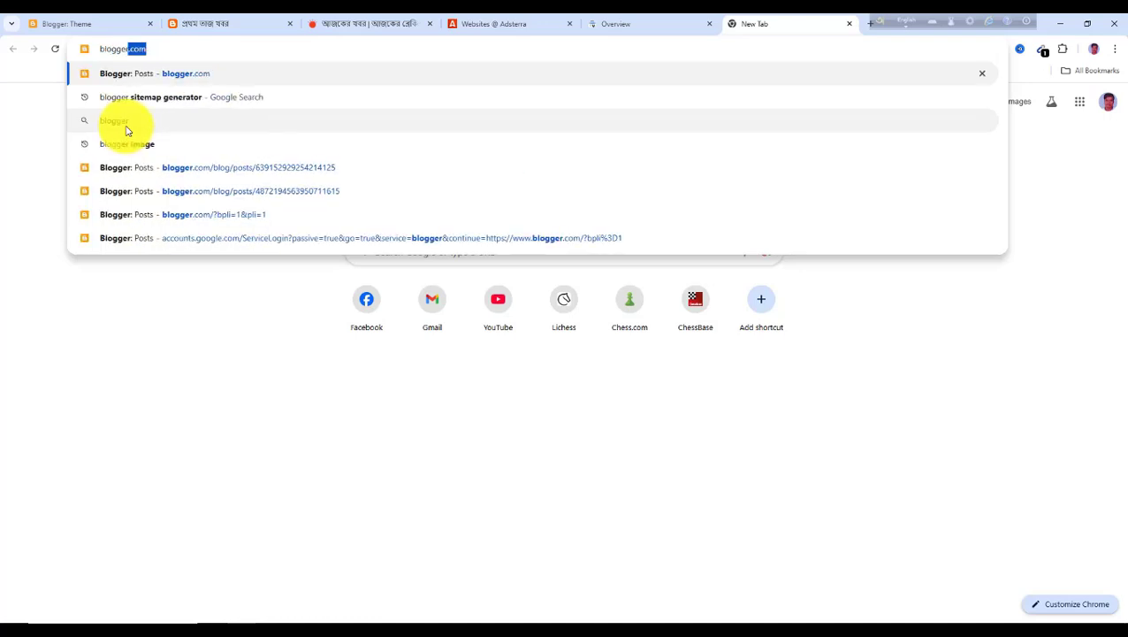
type(" sitem")
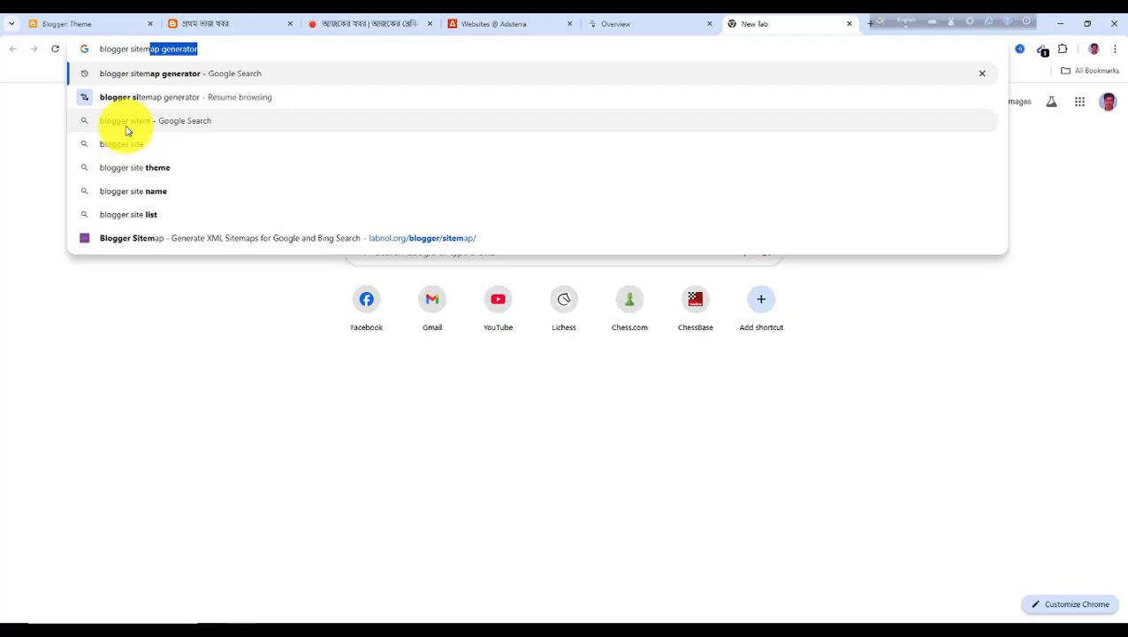
key("Return")
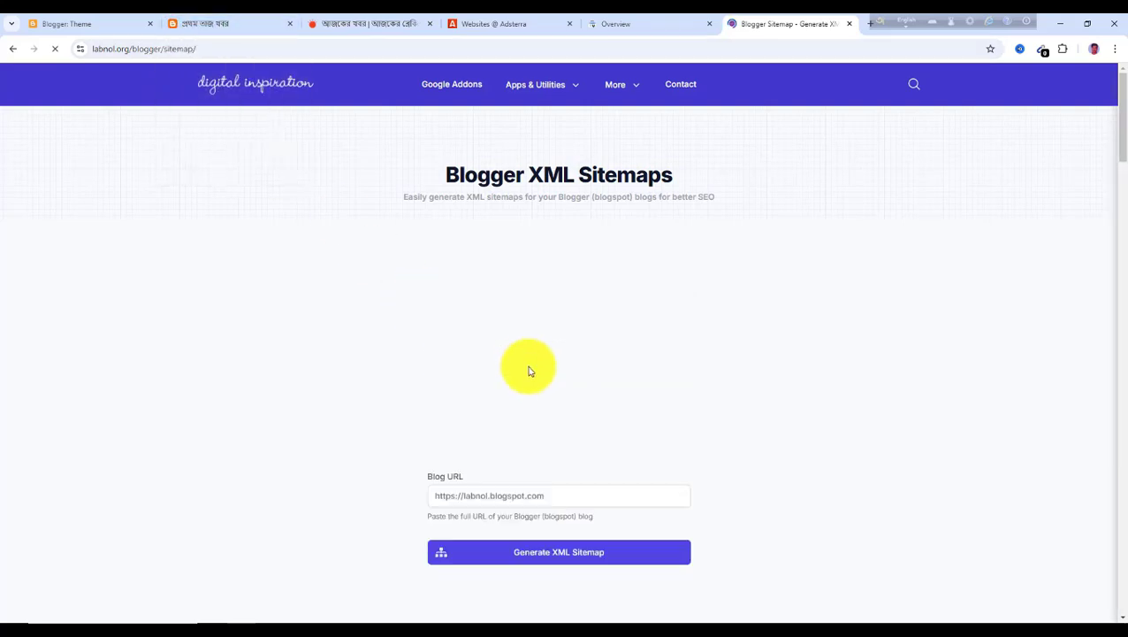
scroll(556, 485, "down", 2)
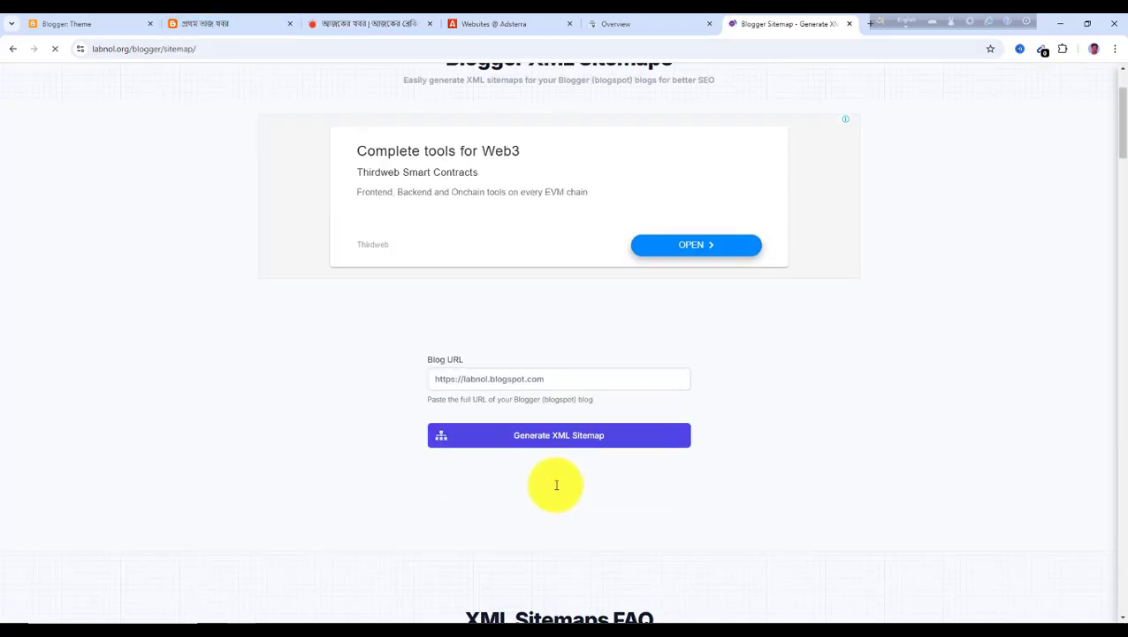
left_click(549, 377)
left_click_drag(549, 377, 400, 378)
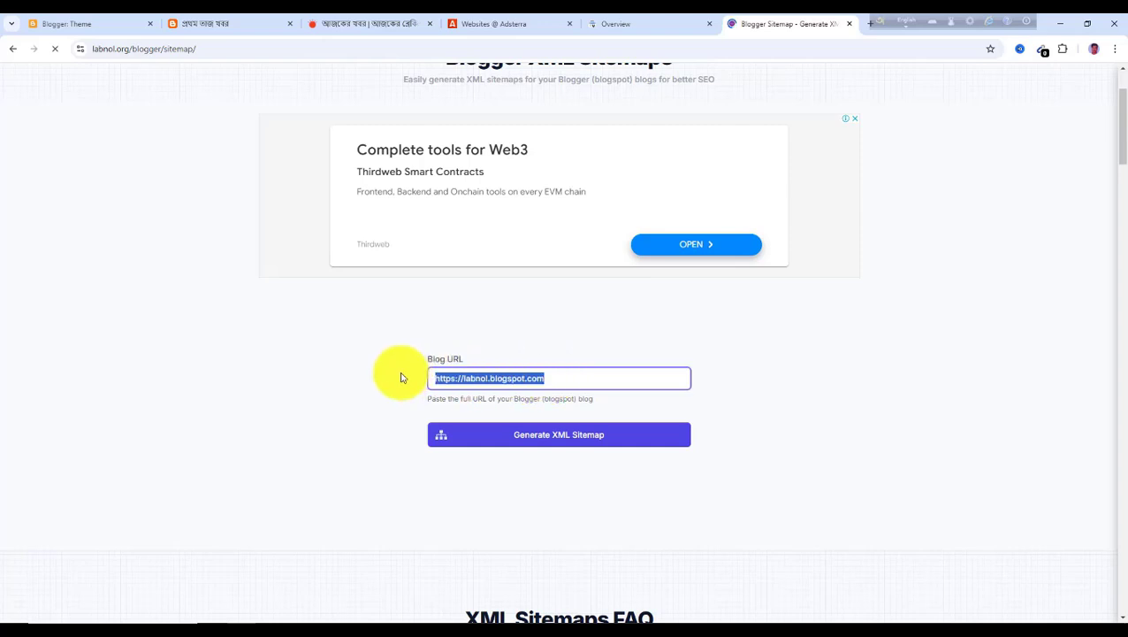
key("ctrl+v")
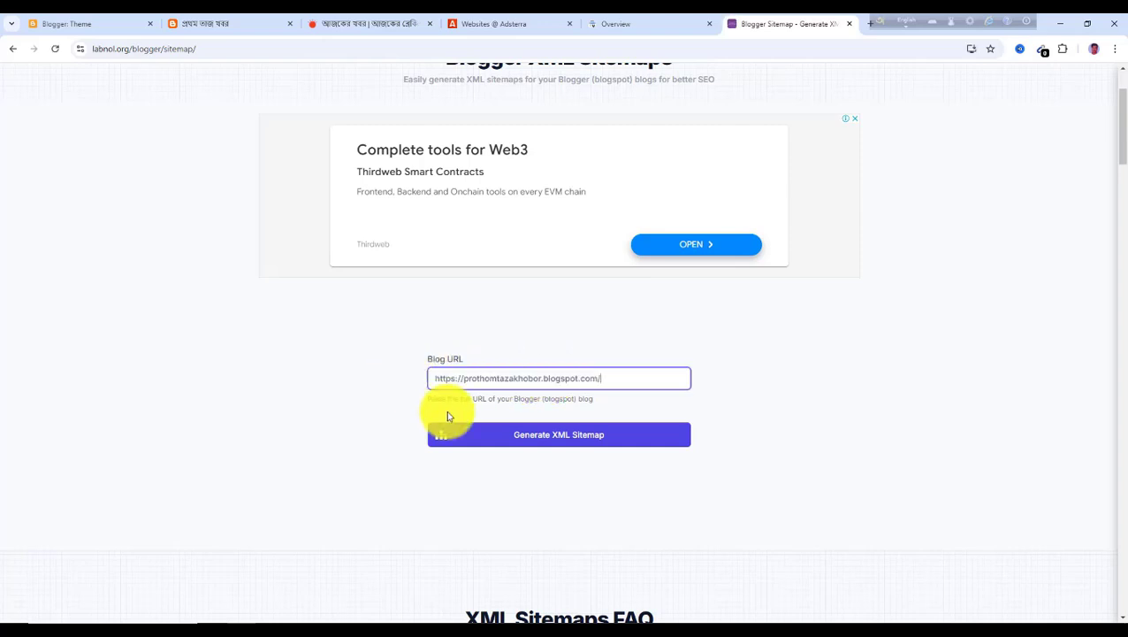
left_click(569, 441)
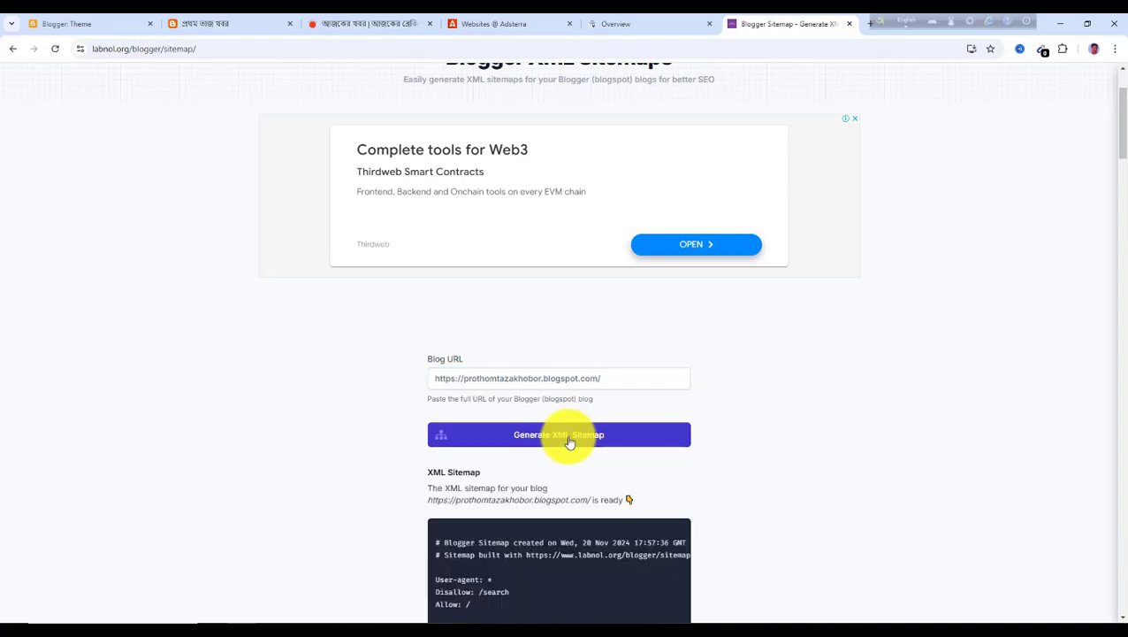
Copy the generated atom.xml sitemap URL and submit it on the blog property's Sitemaps page in Search Console
scroll(520, 442, "down", 2)
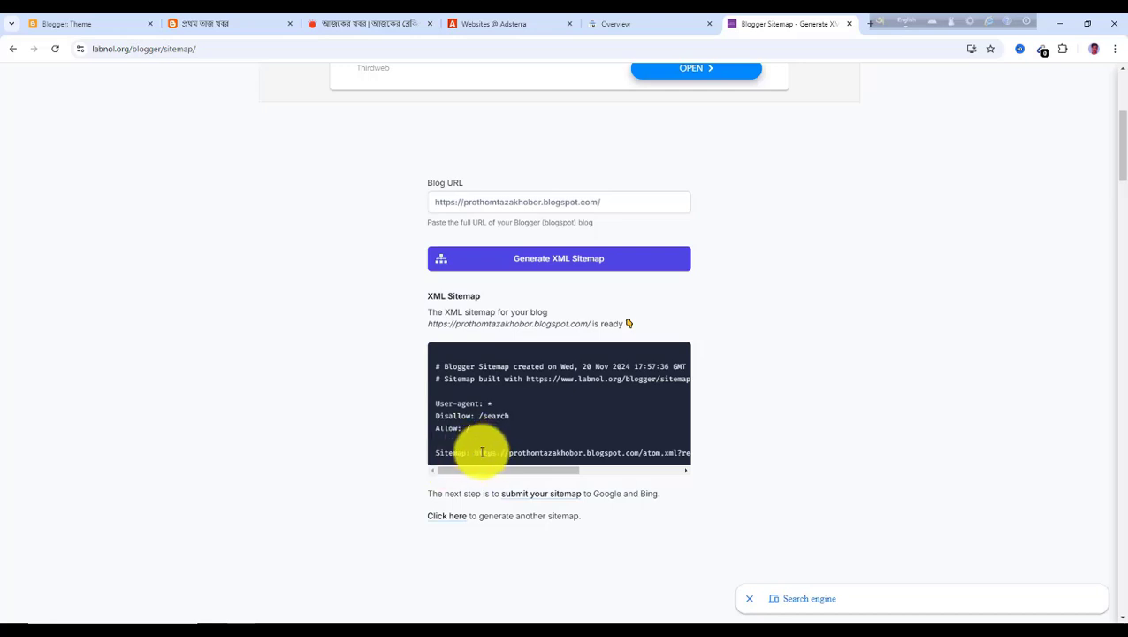
left_click_drag(475, 453, 712, 461)
key("ctrl+c")
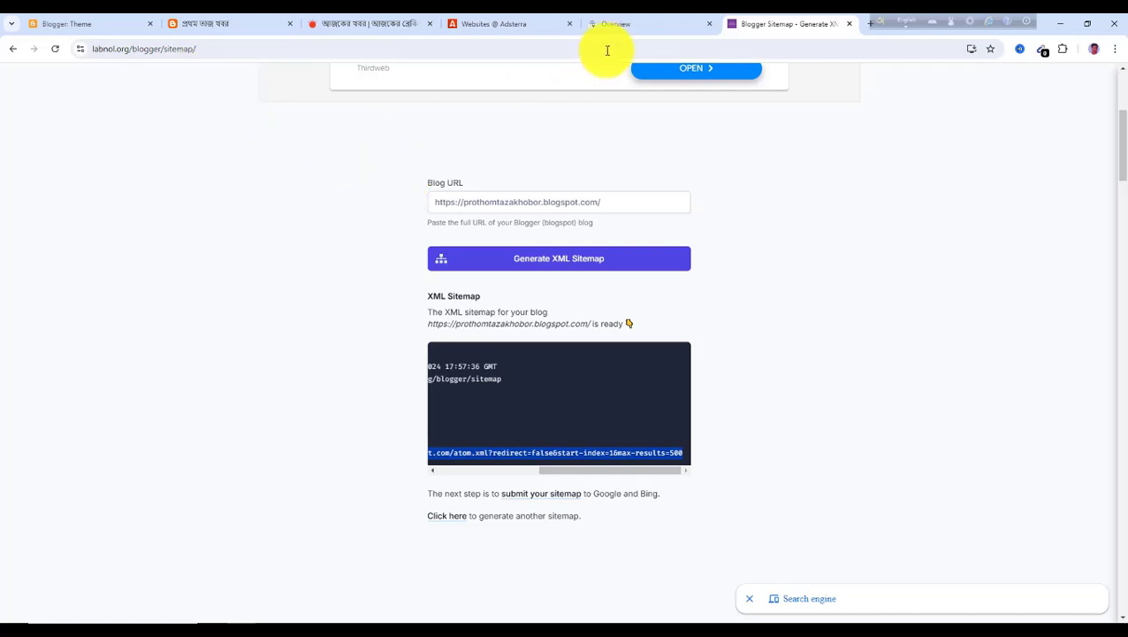
left_click(616, 25)
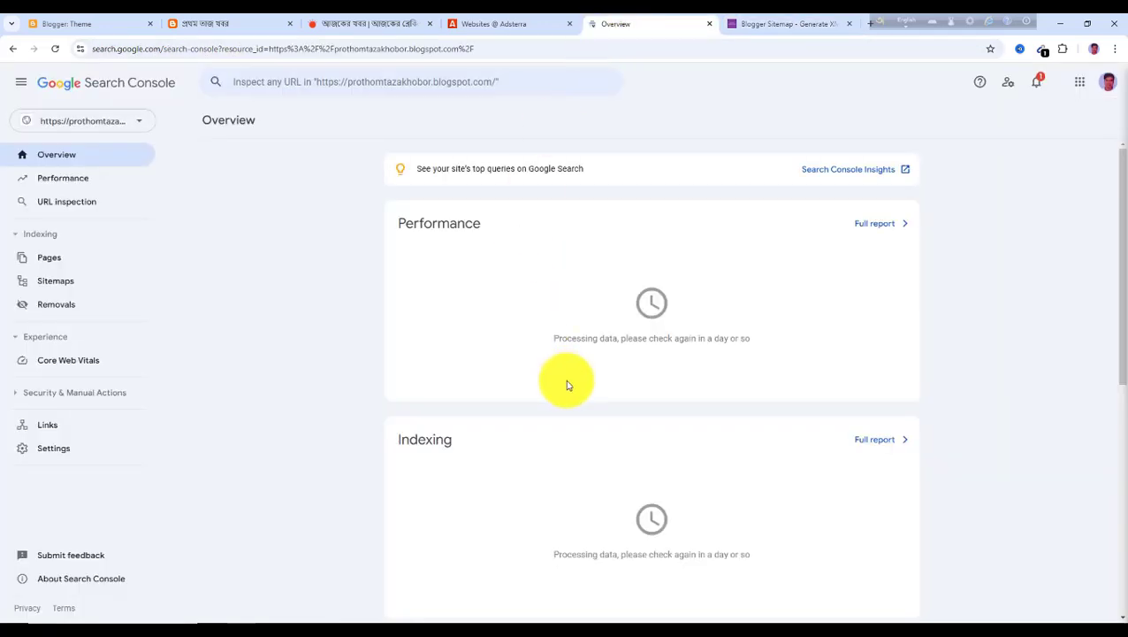
left_click(56, 283)
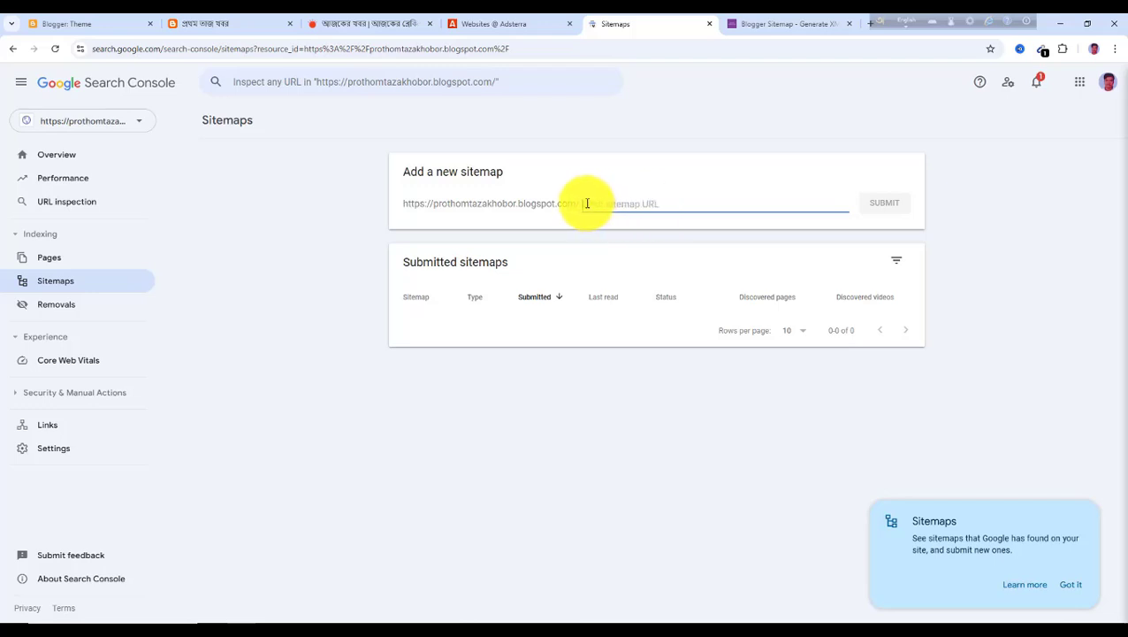
key("ctrl+v")
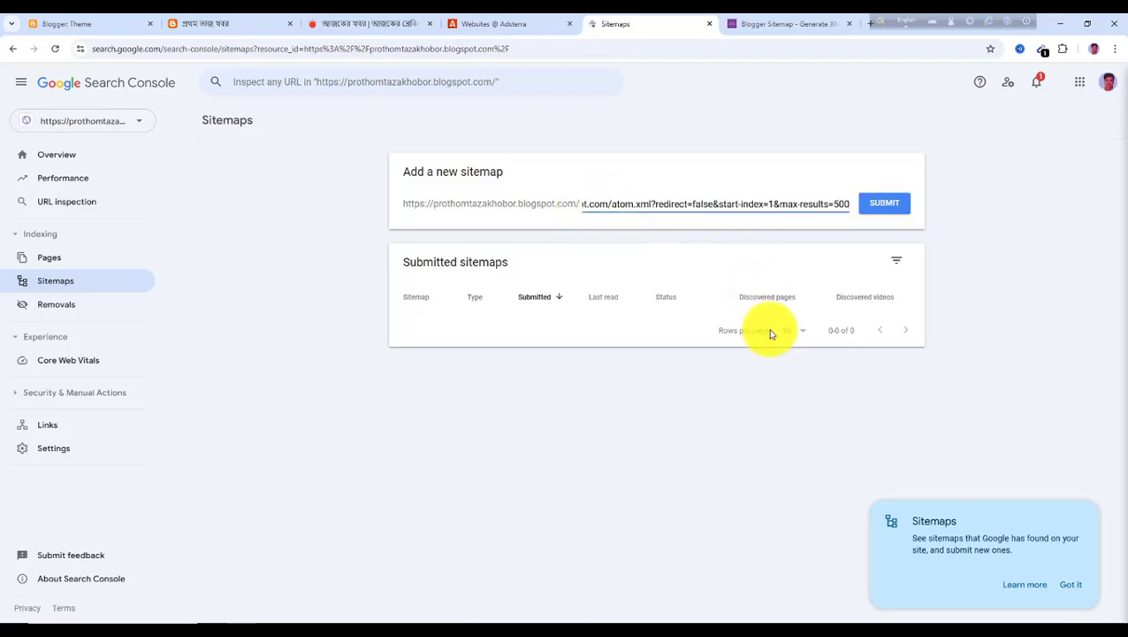
left_click(881, 212)
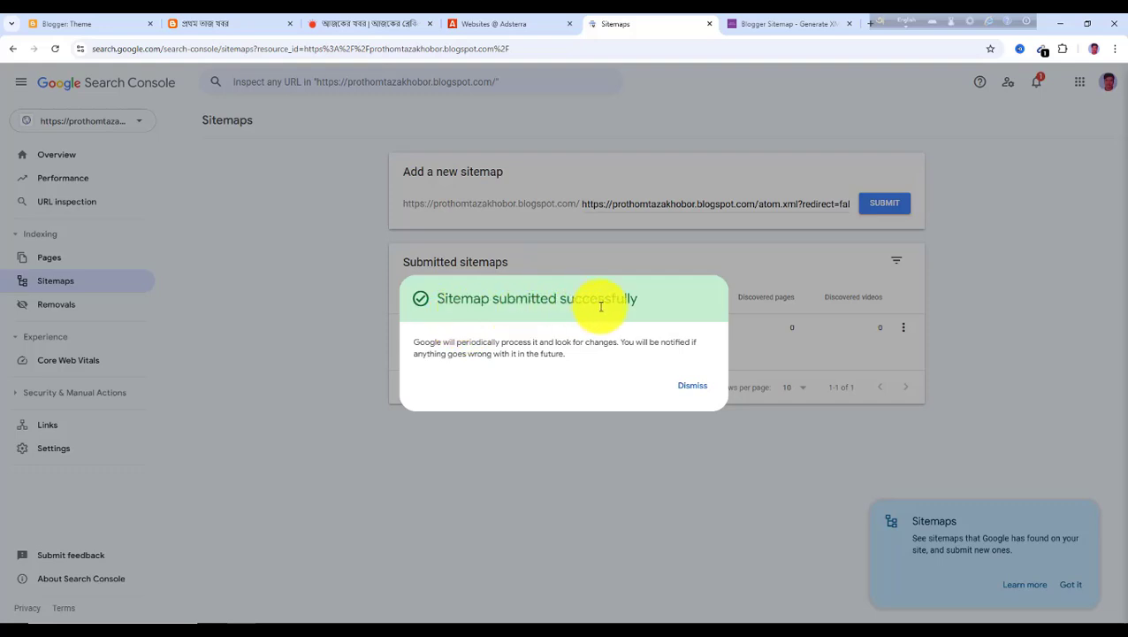
left_click(694, 393)
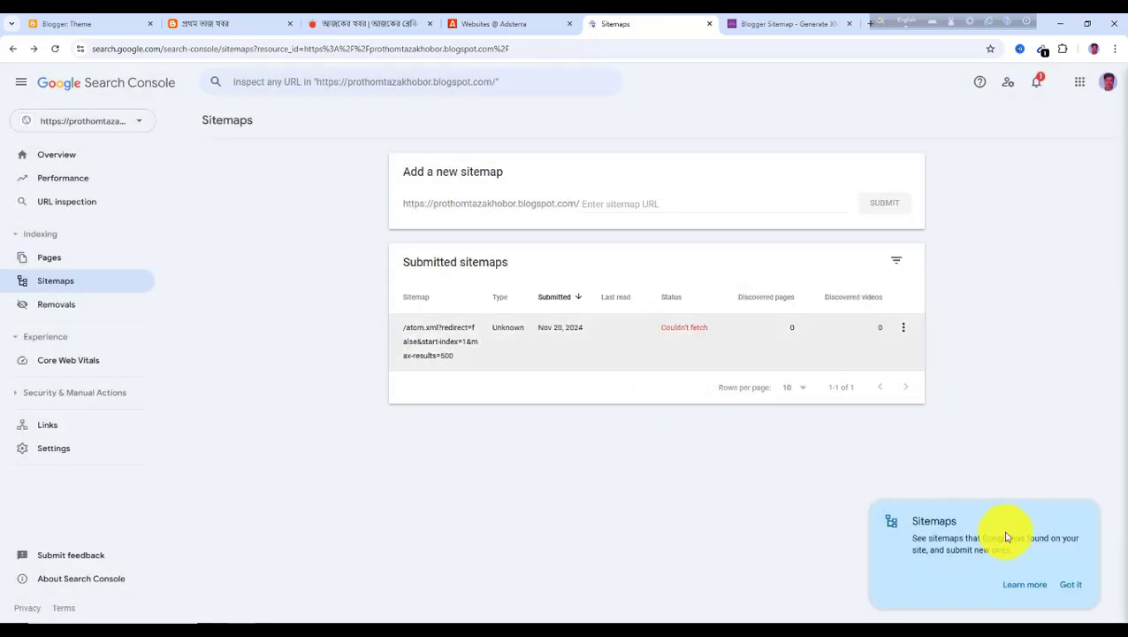
left_click(1069, 586)
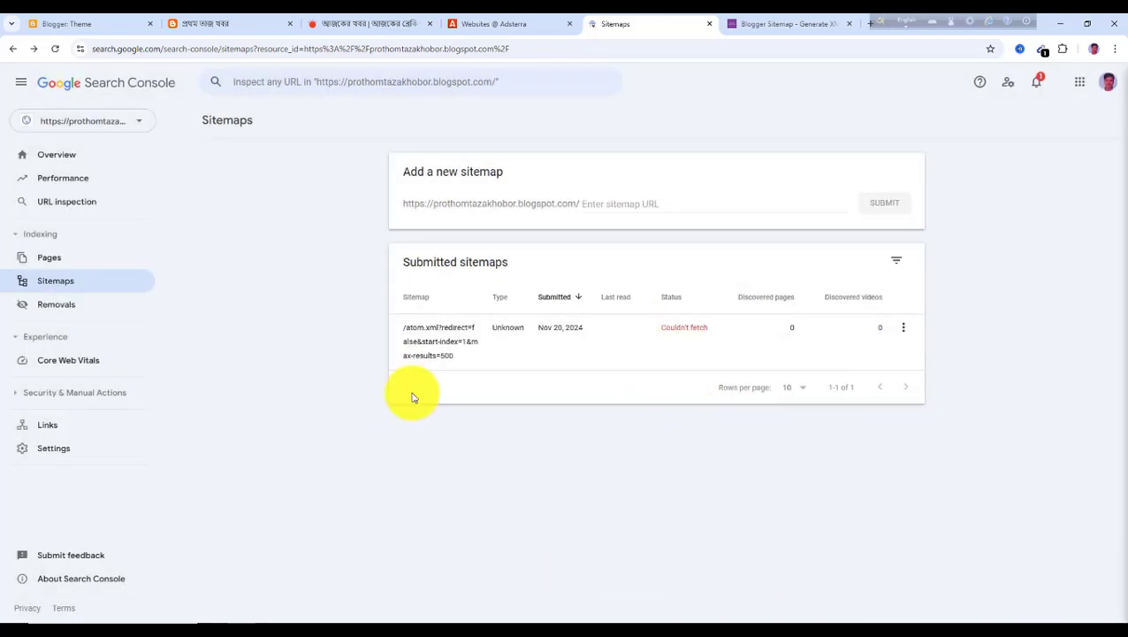
Switch back to the blog's home page tab
left_click(244, 25)
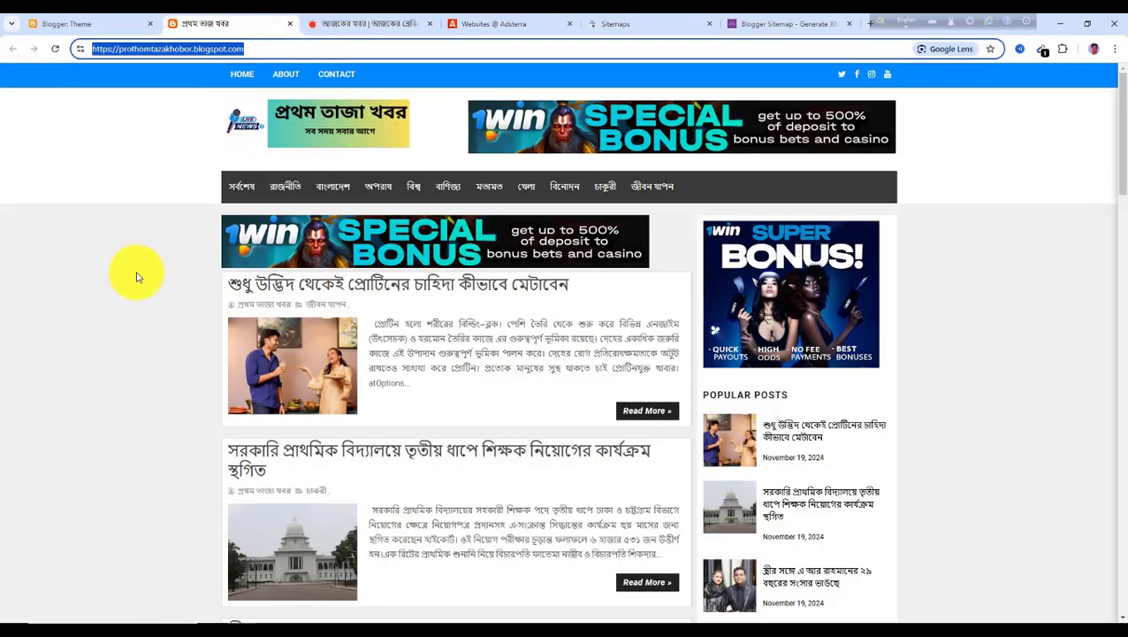
left_click(138, 277)
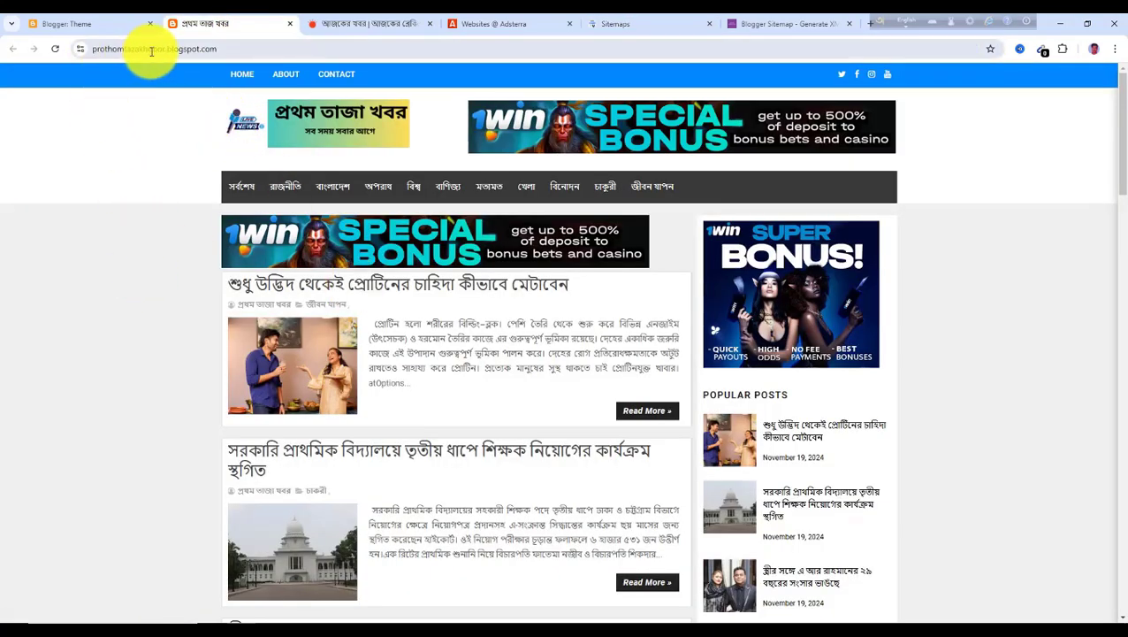